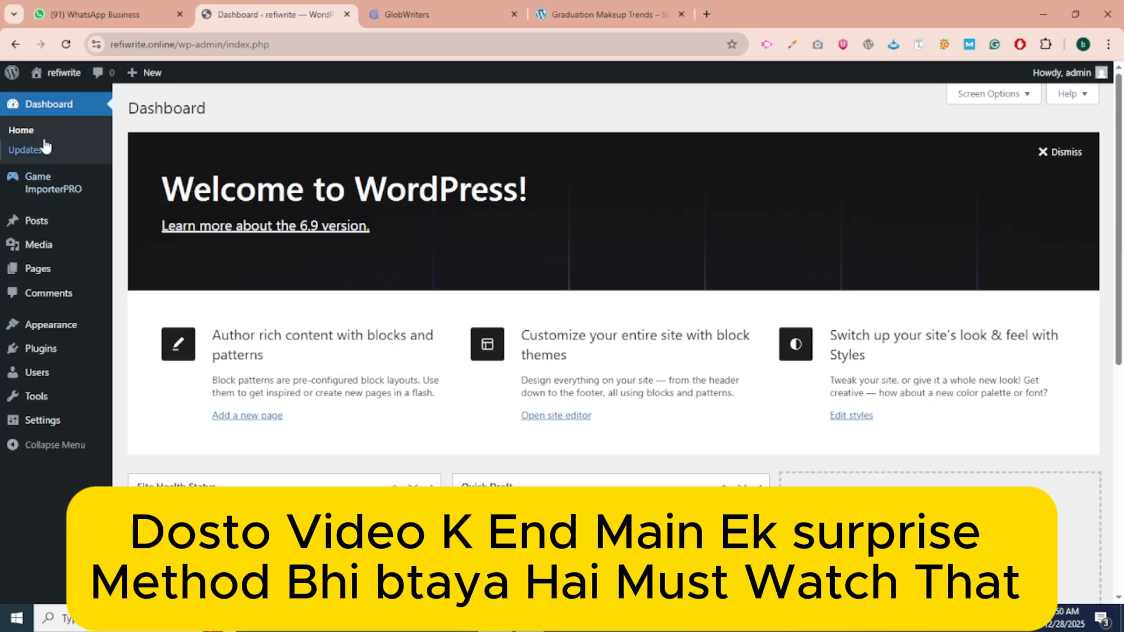
Close the WhatsApp Business browser tab.
scroll(50, 305, down, 4)
scroll(57, 350, down, 4)
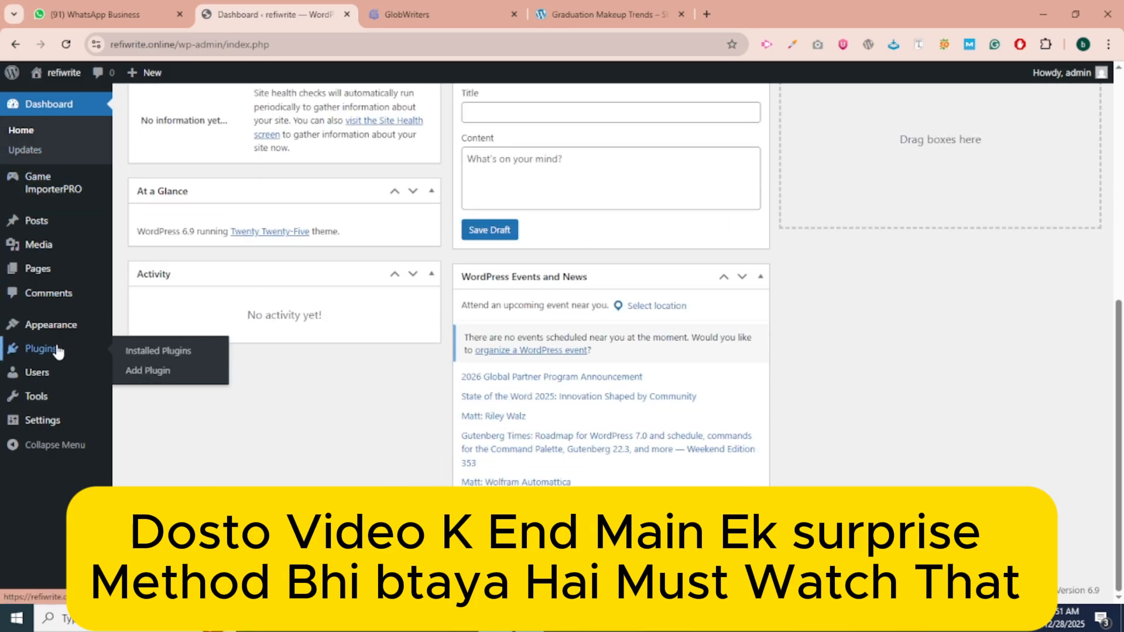
scroll(289, 367, up, 8)
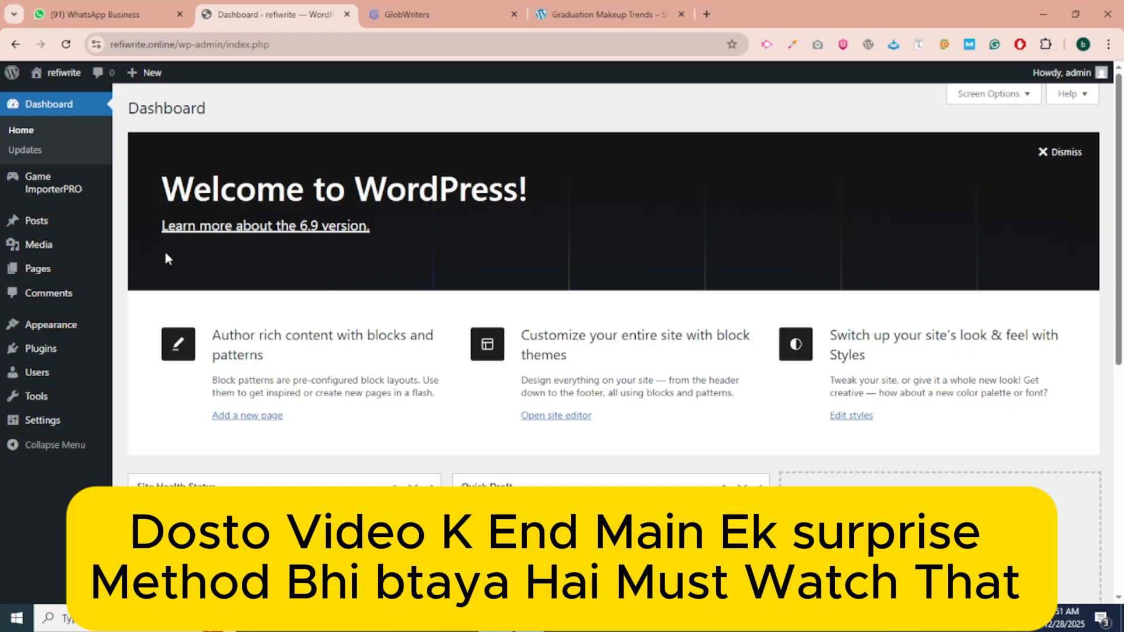
click(179, 15)
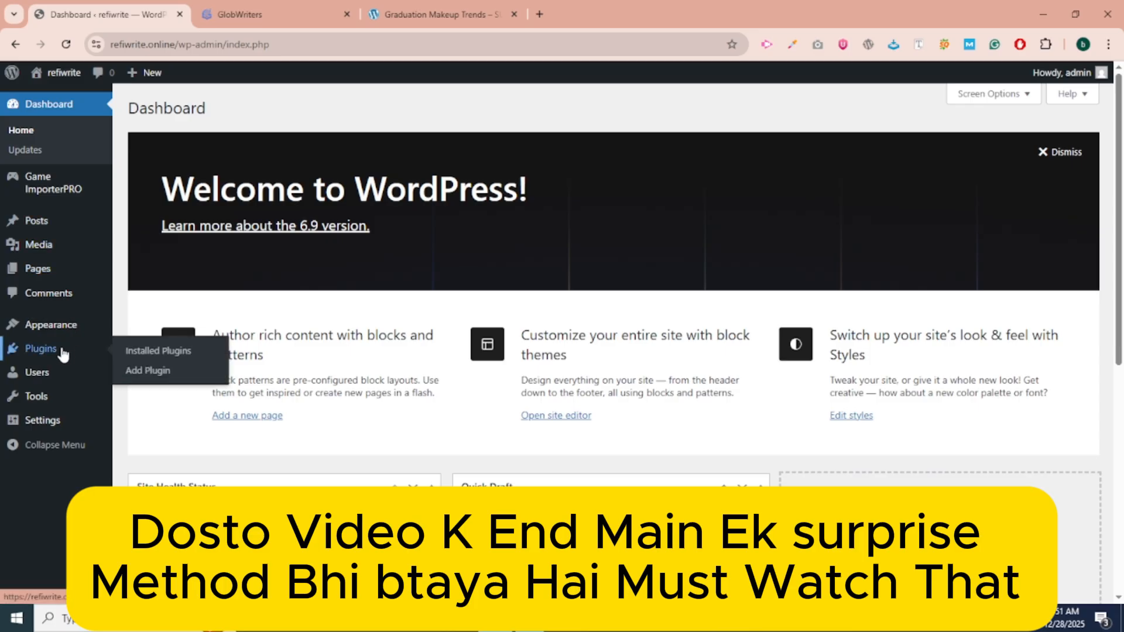
Show Installed Plugins and highlight the active Game ImporterPRO plugin name.
mouse_move(56, 332)
click(146, 366)
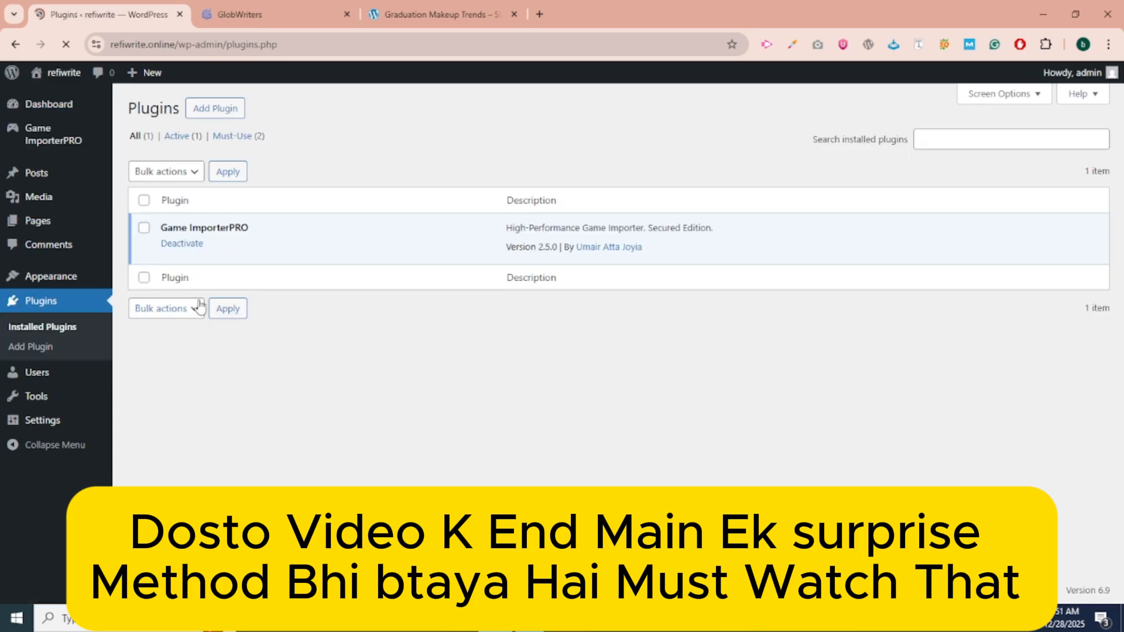
drag(159, 232, 267, 235)
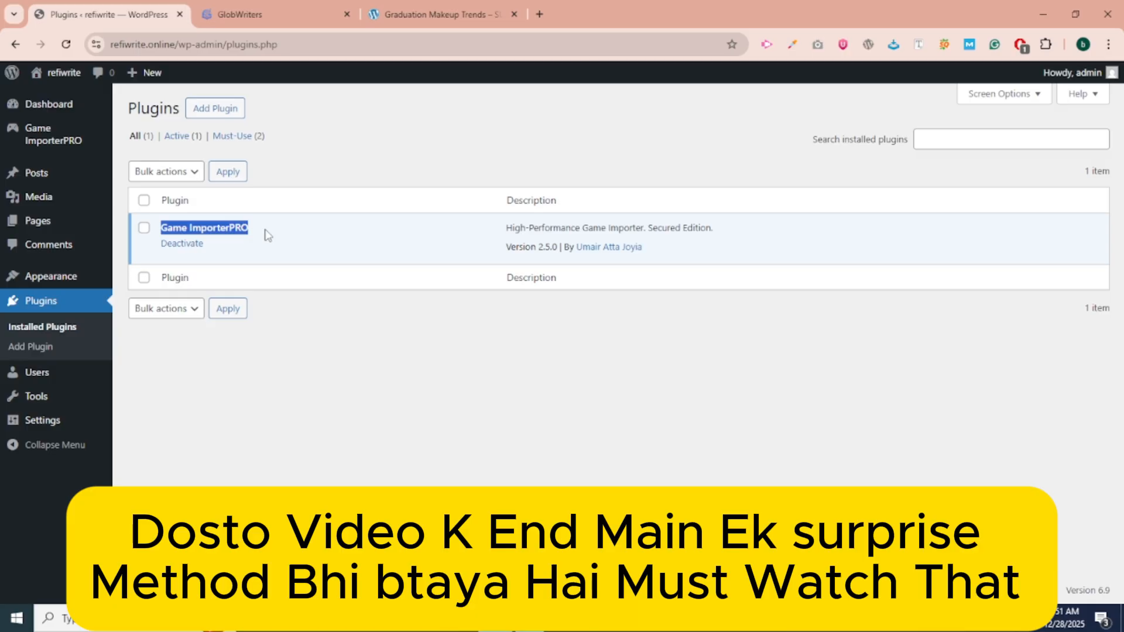
In Game ImporterPRO settings, change Default Language from Dutch to English.
click(46, 144)
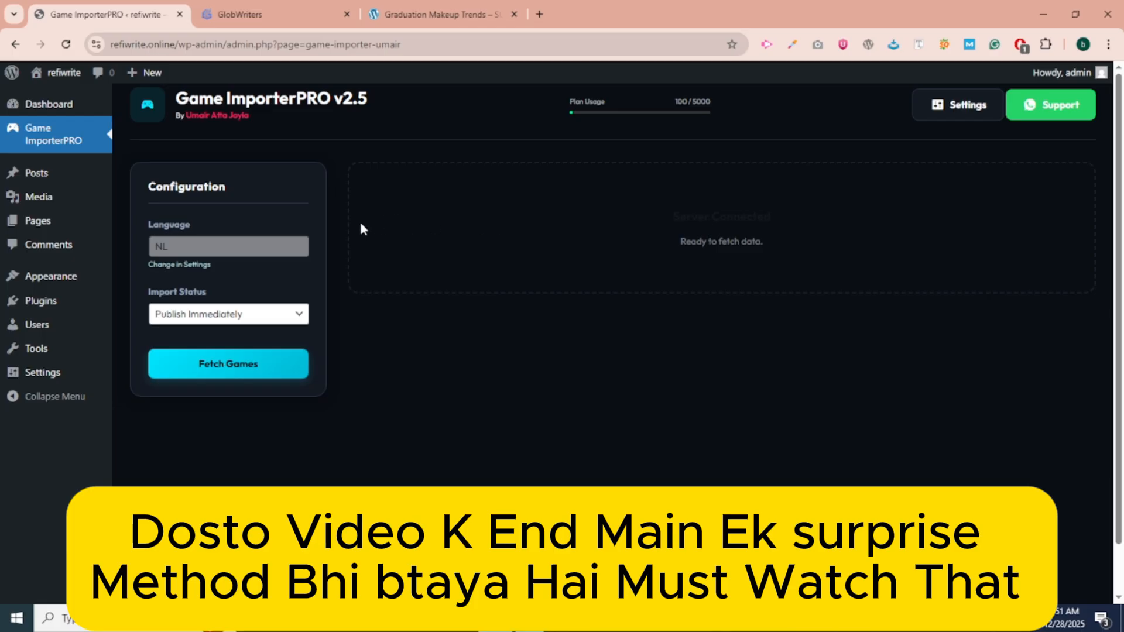
click(248, 254)
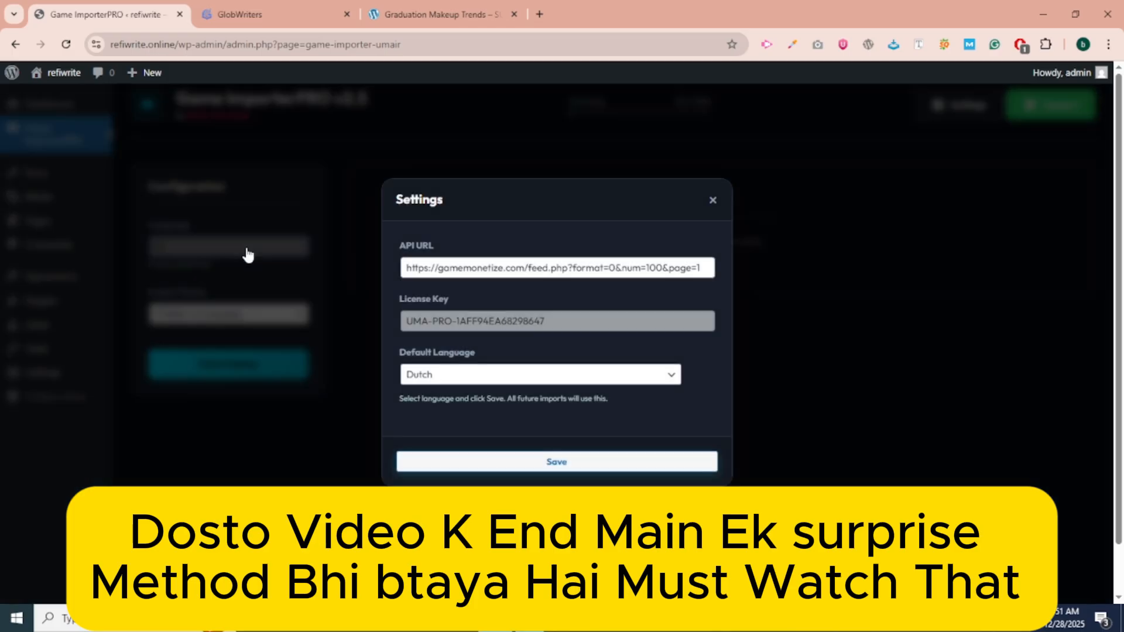
click(446, 375)
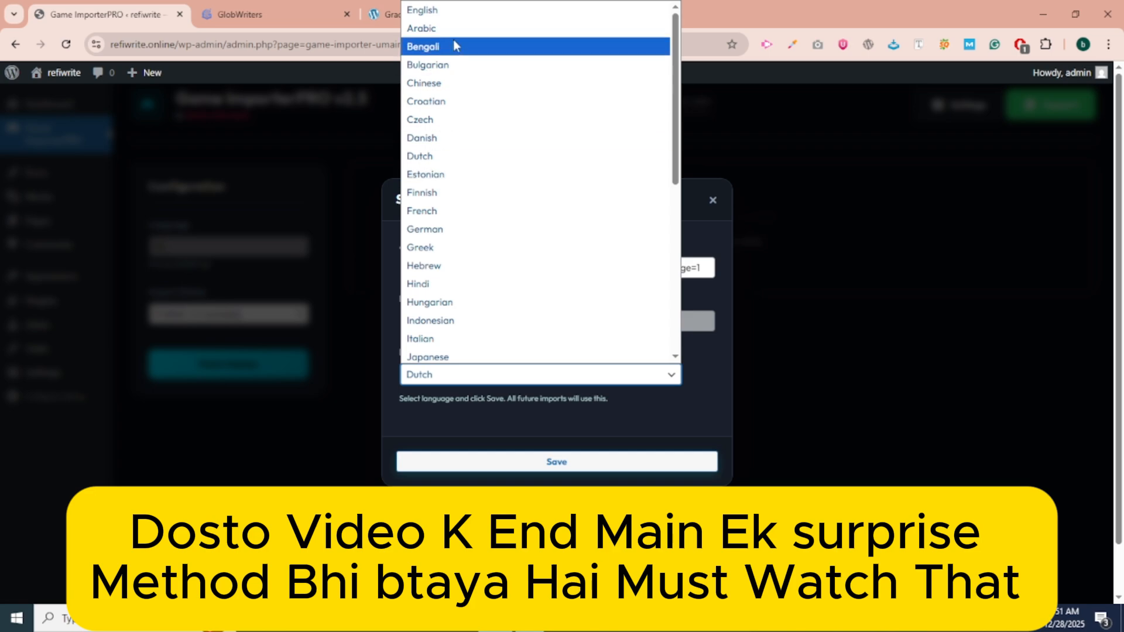
click(448, 10)
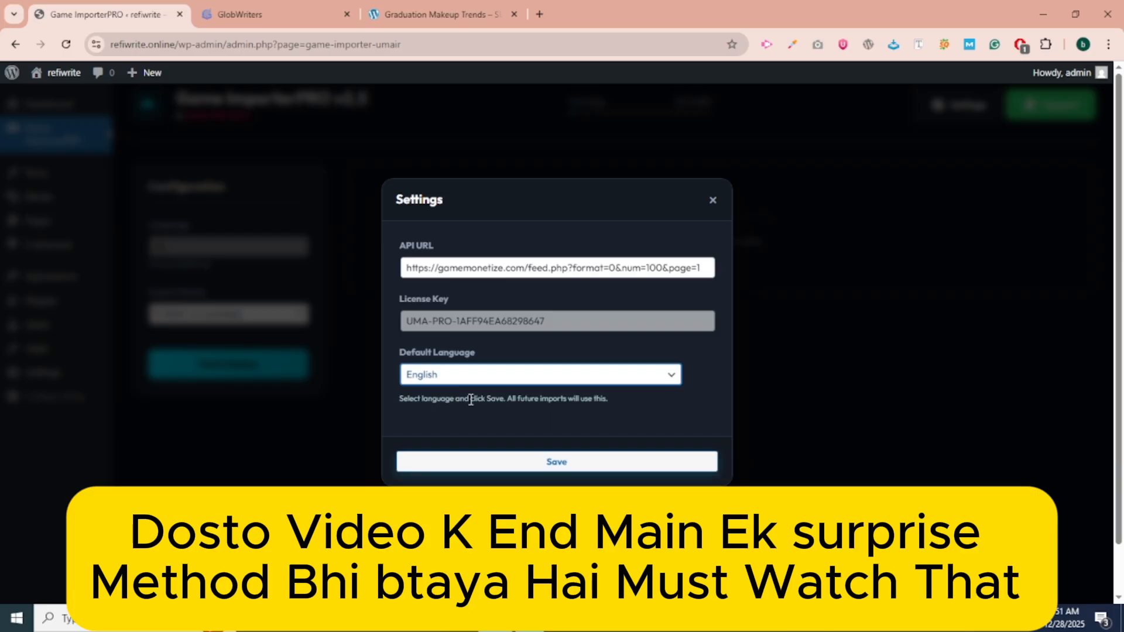
Select the entire API URL field, then move to the GlobWriters tab.
click(468, 268)
key(ctrl+a)
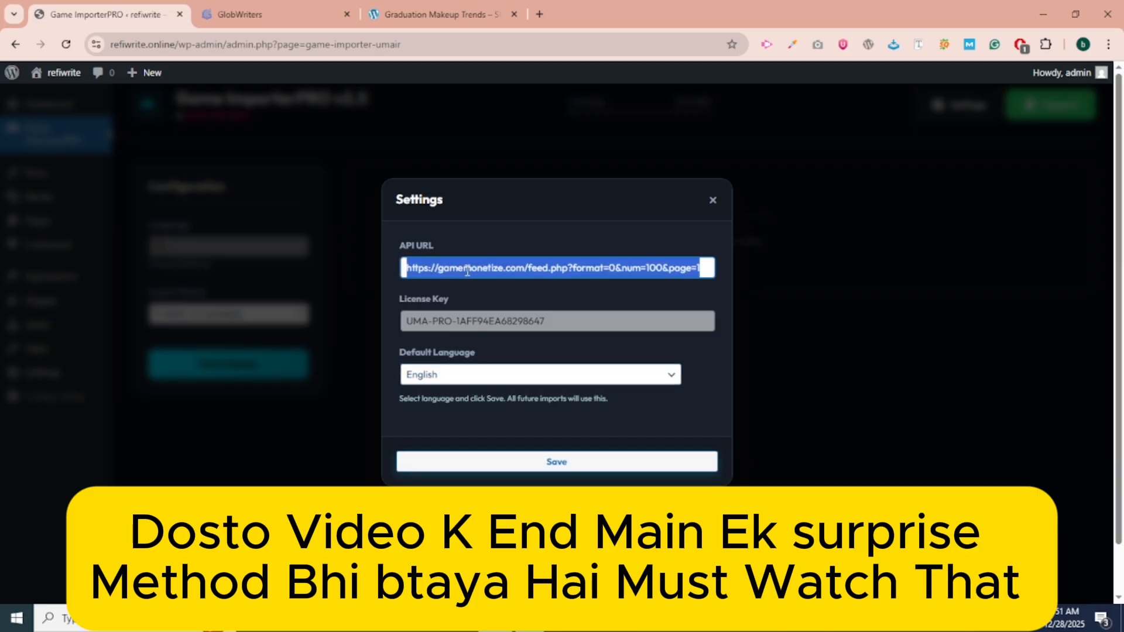
click(308, 6)
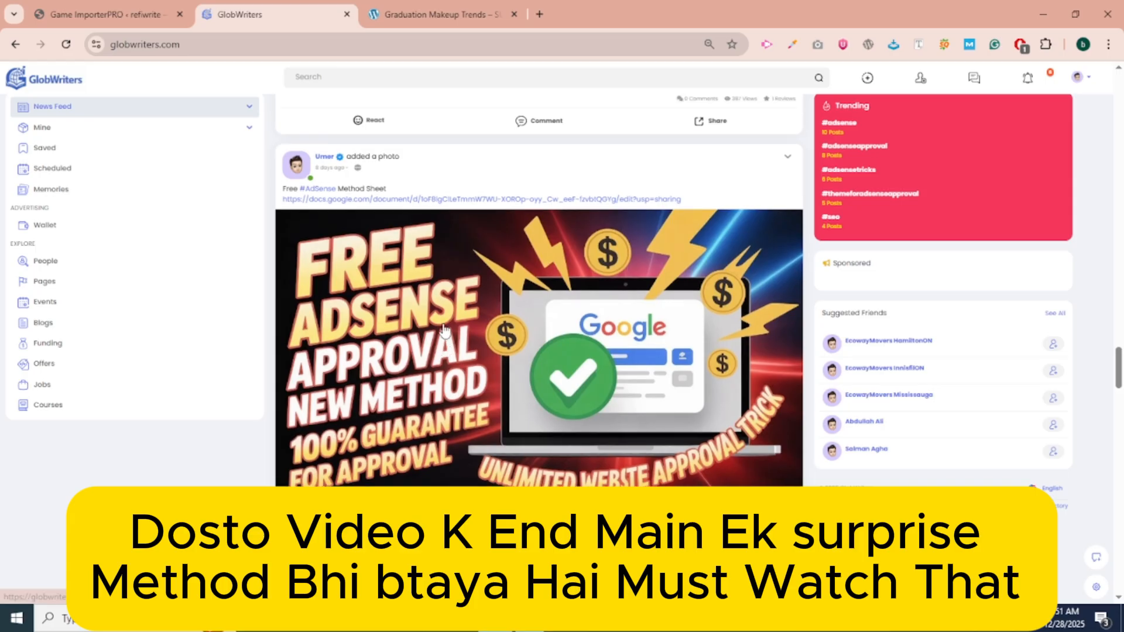
Scroll the GlobWriters feed, peek at Graduation Makeup Trends, and return to Game ImporterPRO settings.
scroll(445, 331, down, 5)
scroll(444, 331, down, 10)
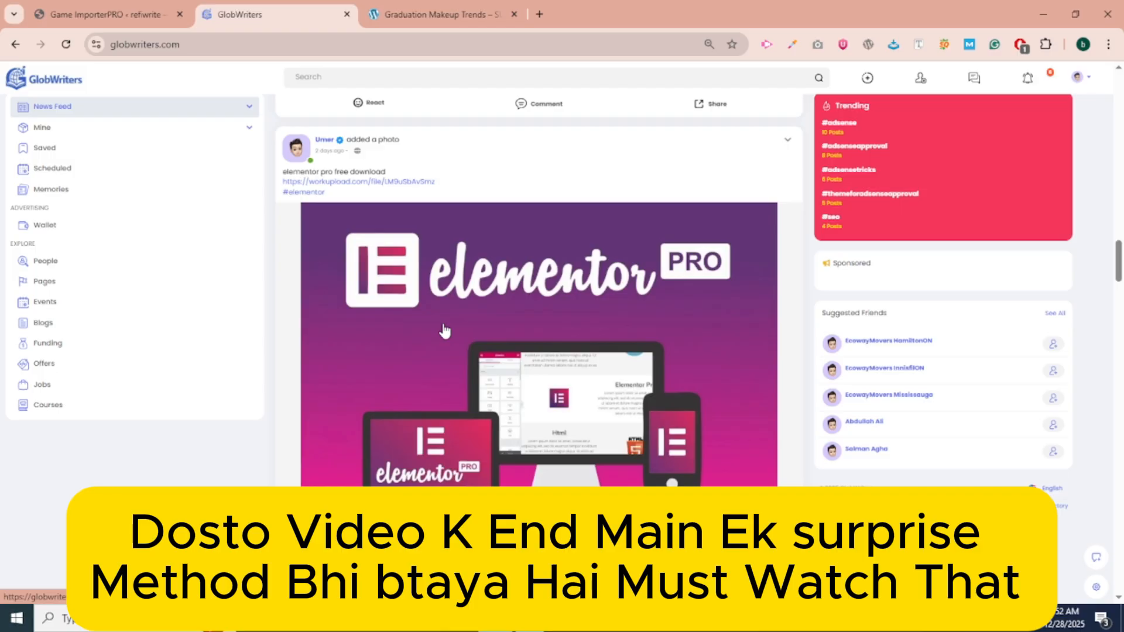
click(462, 10)
click(240, 10)
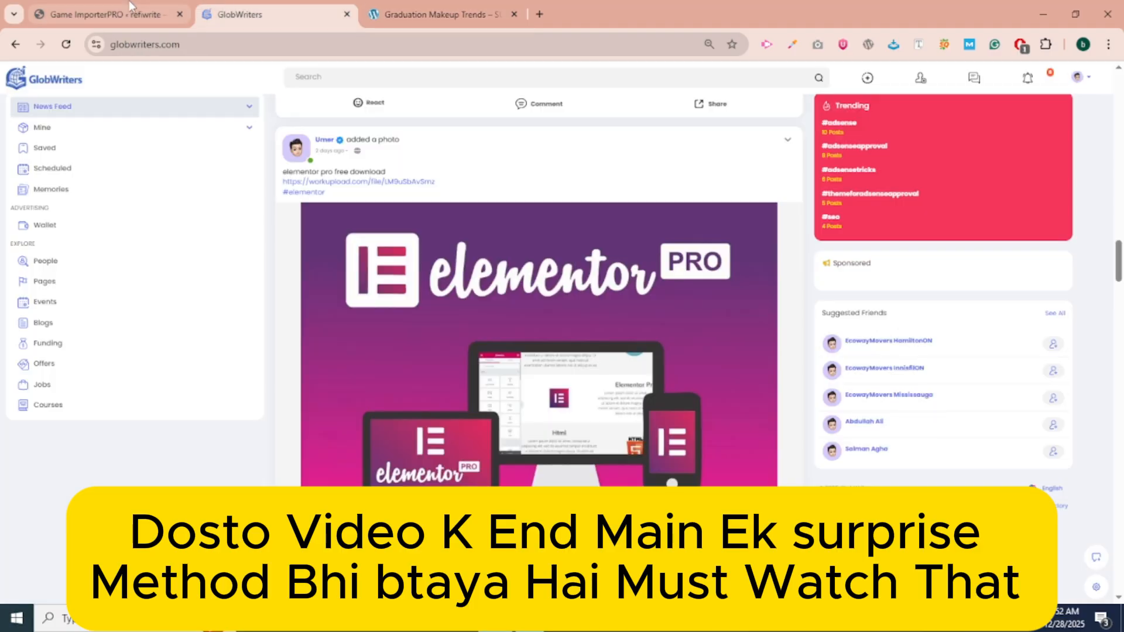
click(131, 6)
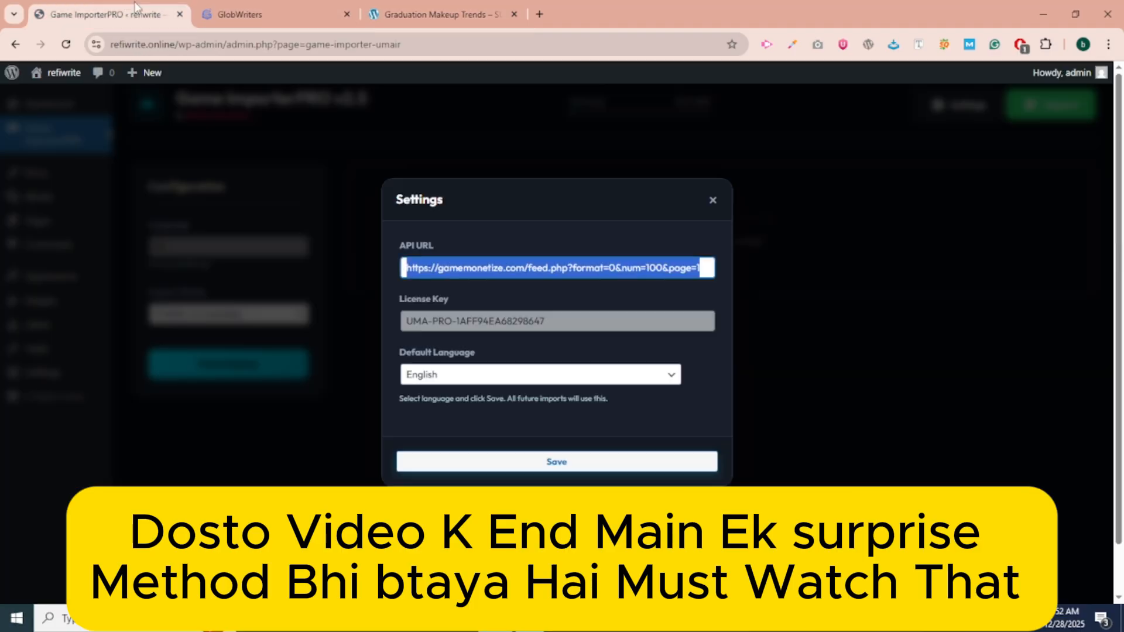
Save the English language setting and fetch the list of available games.
click(593, 265)
click(521, 459)
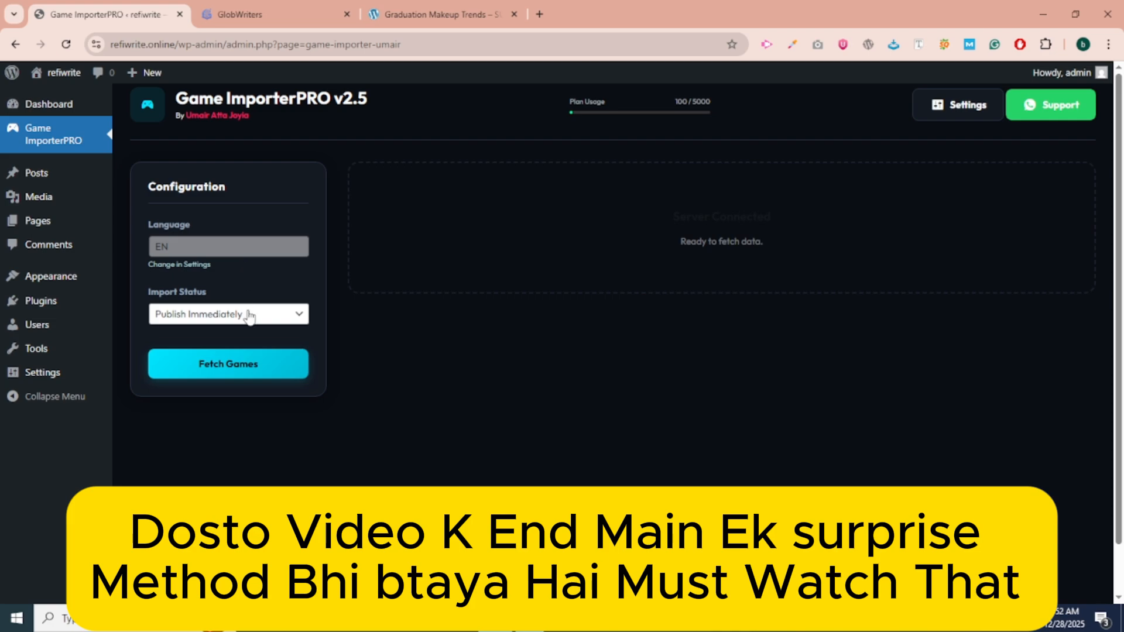
click(245, 364)
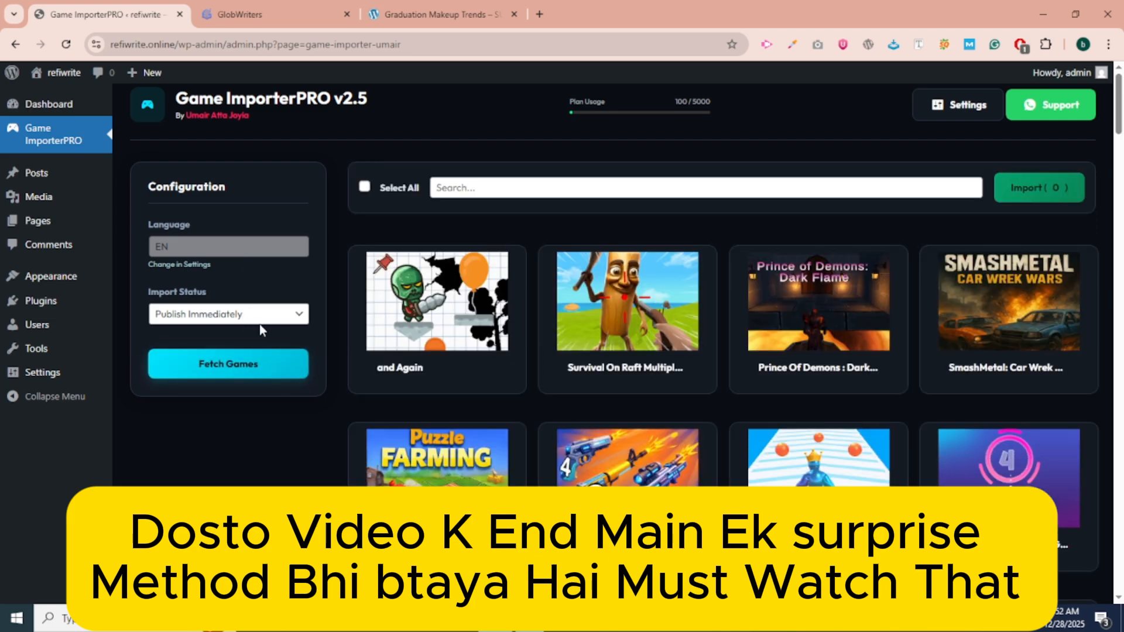
scroll(715, 403, down, 12)
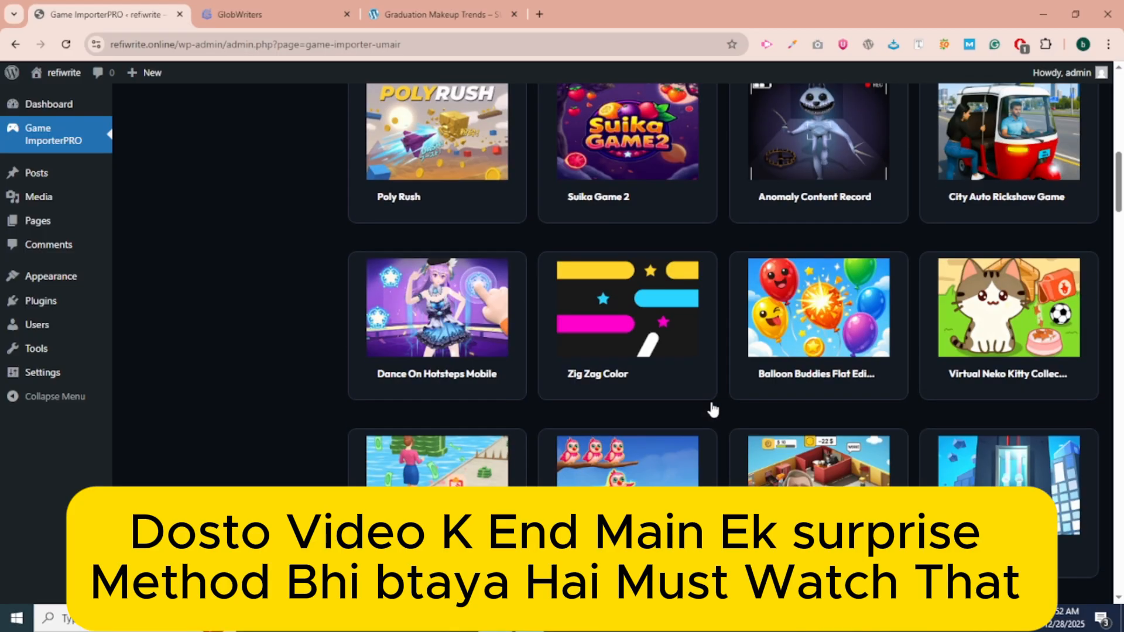
scroll(713, 409, down, 5)
scroll(713, 410, up, 15)
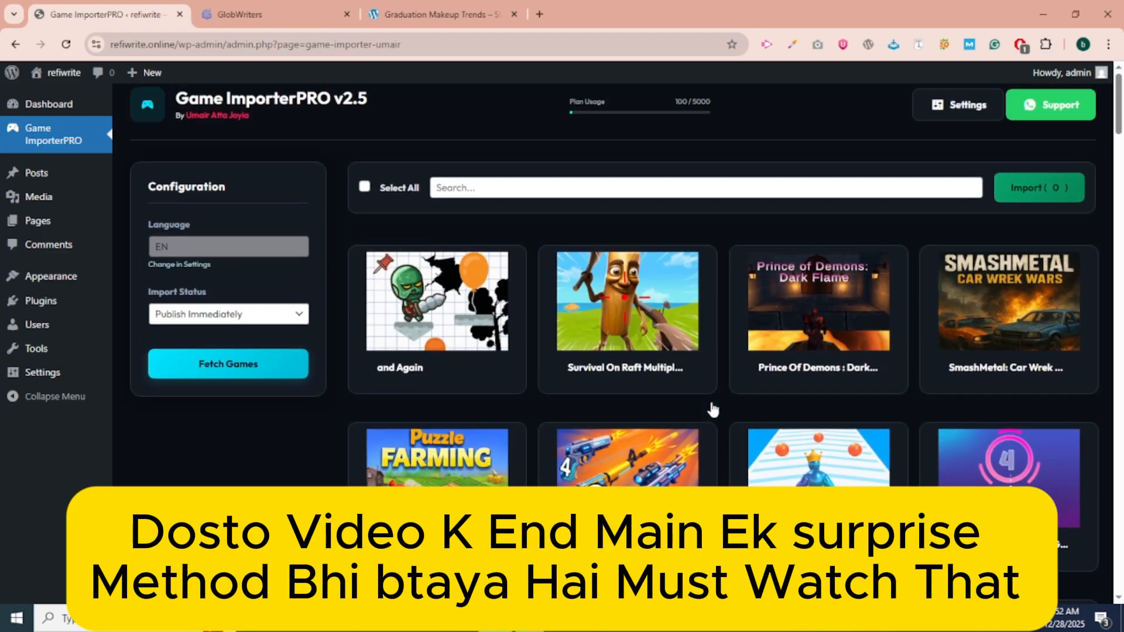
Select all fetched games and import all 100 for immediate publishing.
click(365, 186)
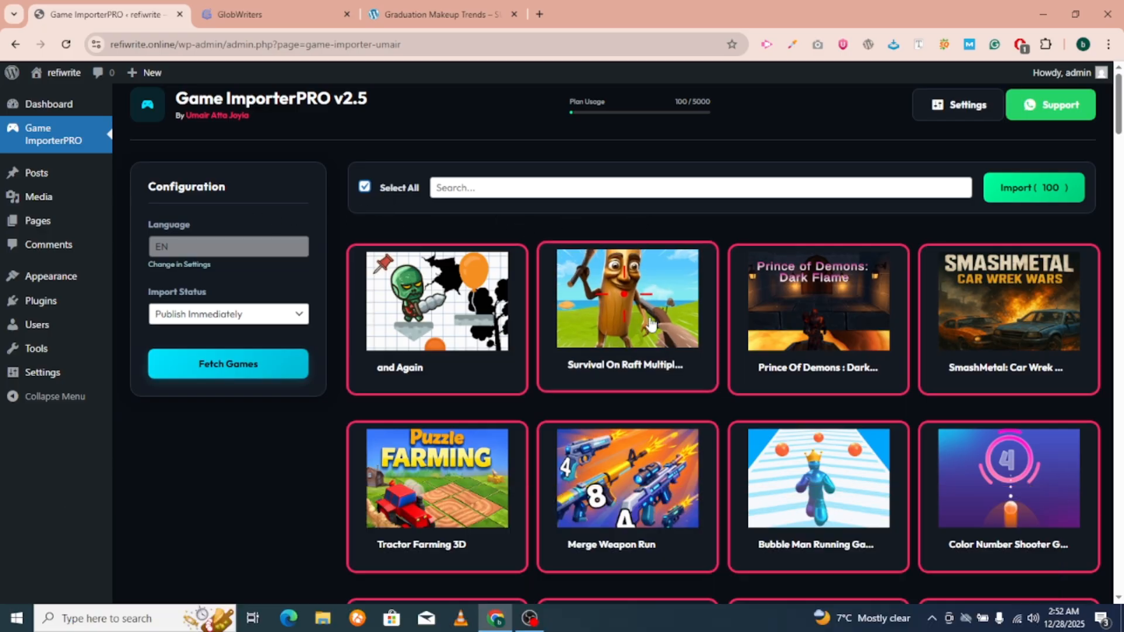
scroll(648, 329, down, 5)
scroll(648, 329, up, 5)
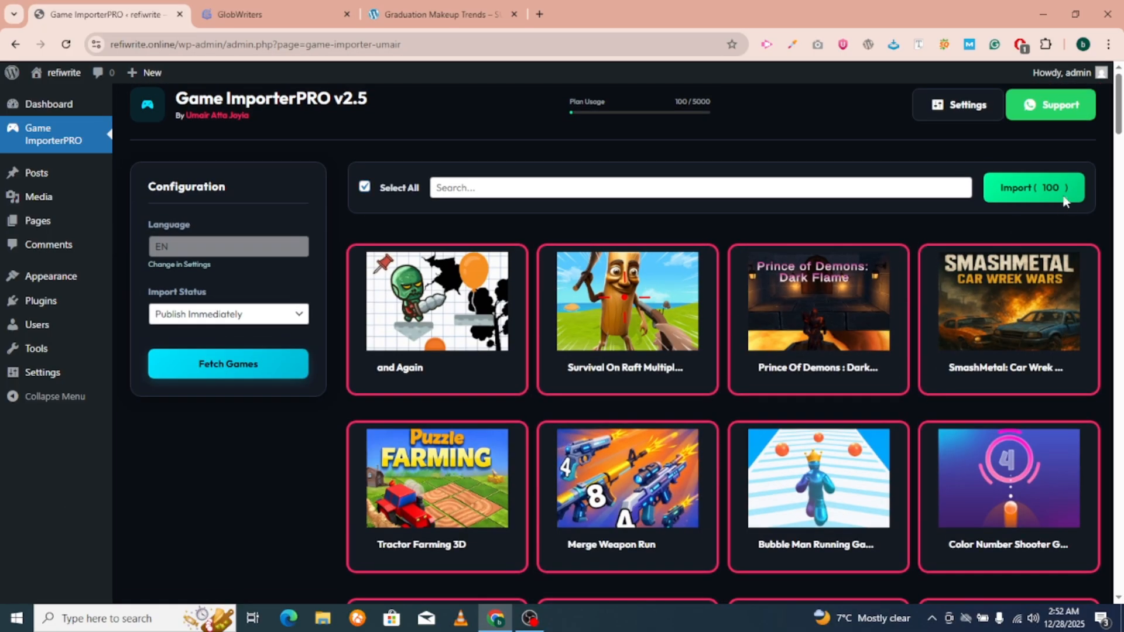
click(1059, 196)
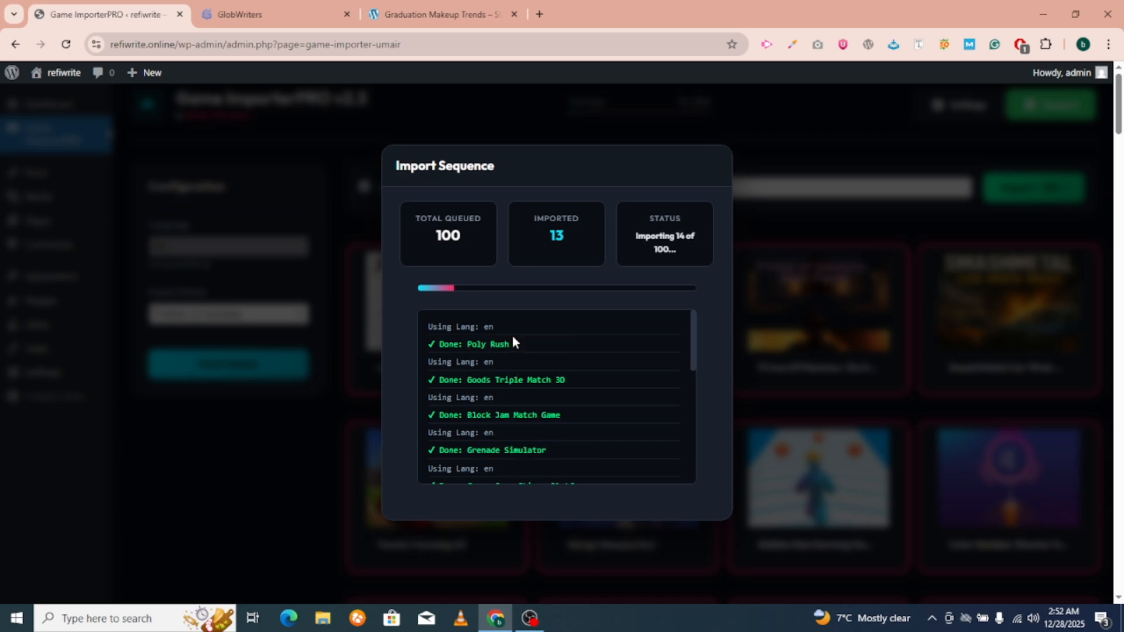
Browse the Graduation Makeup Trends post on SUNOPK, then go to the site's HOME page.
click(243, 13)
scroll(426, 423, up, 10)
key(ctrl+Tab)
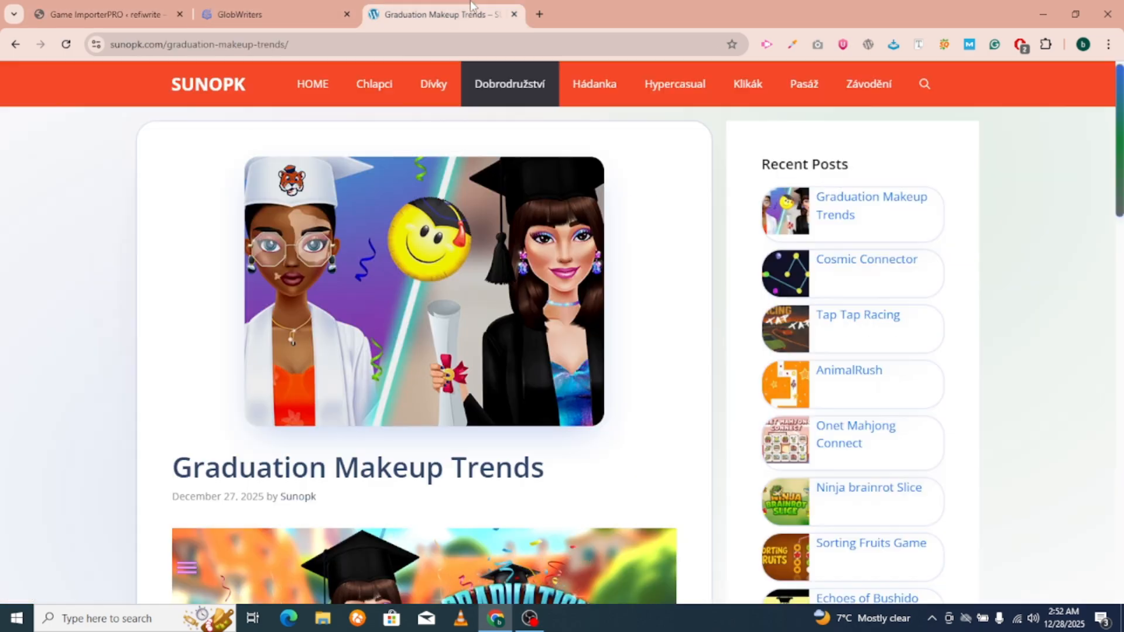
scroll(349, 301, down, 15)
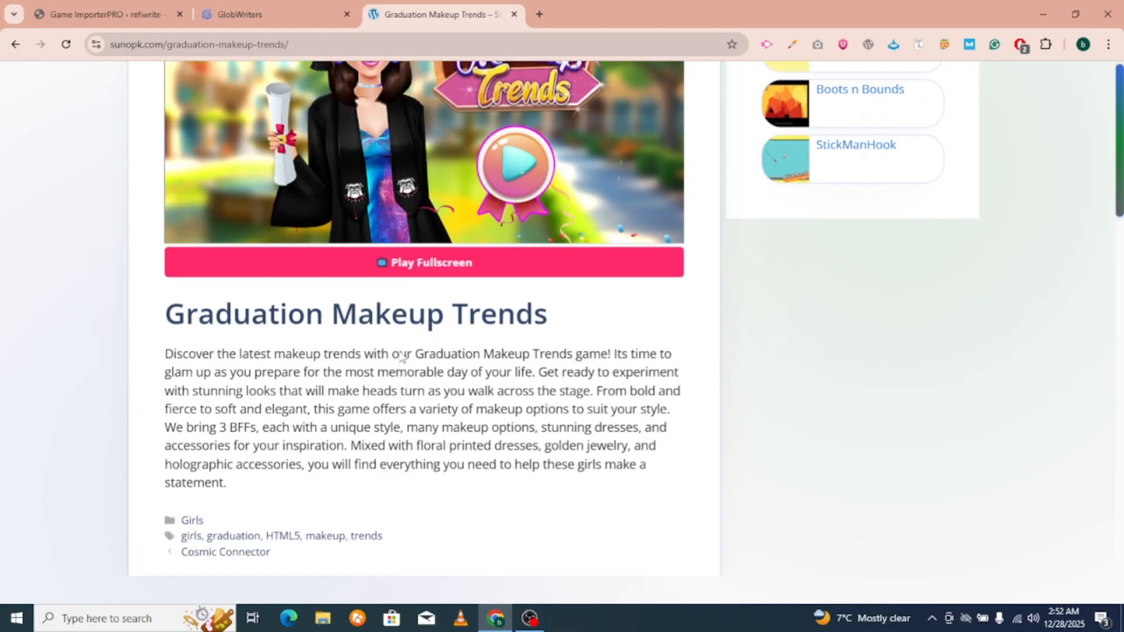
scroll(394, 348, down, 3)
scroll(393, 348, up, 14)
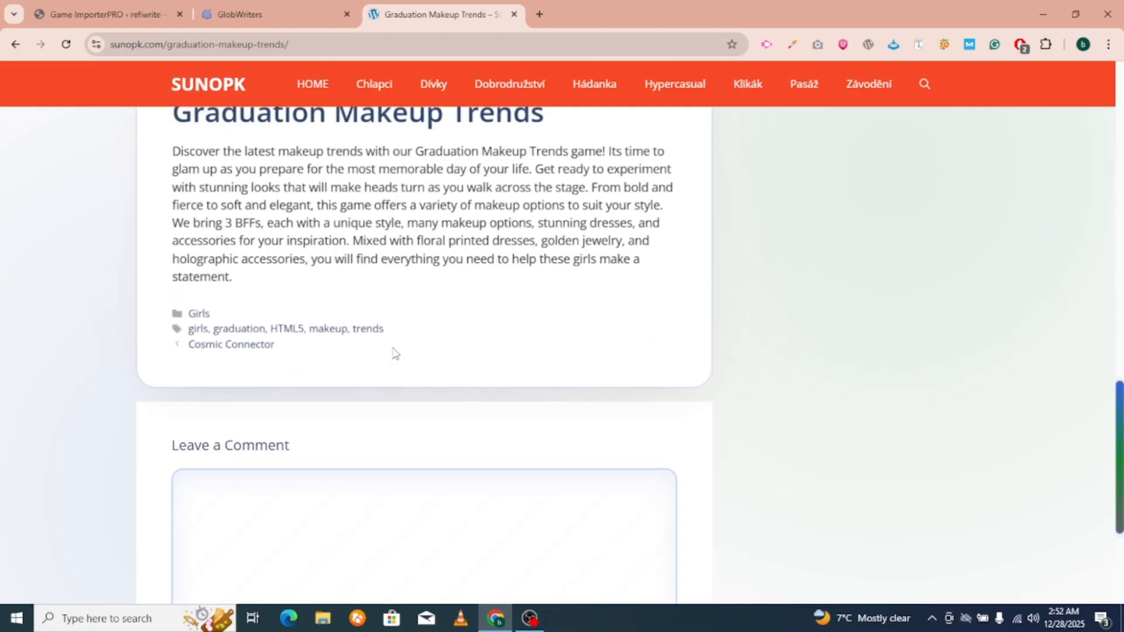
scroll(387, 349, up, 6)
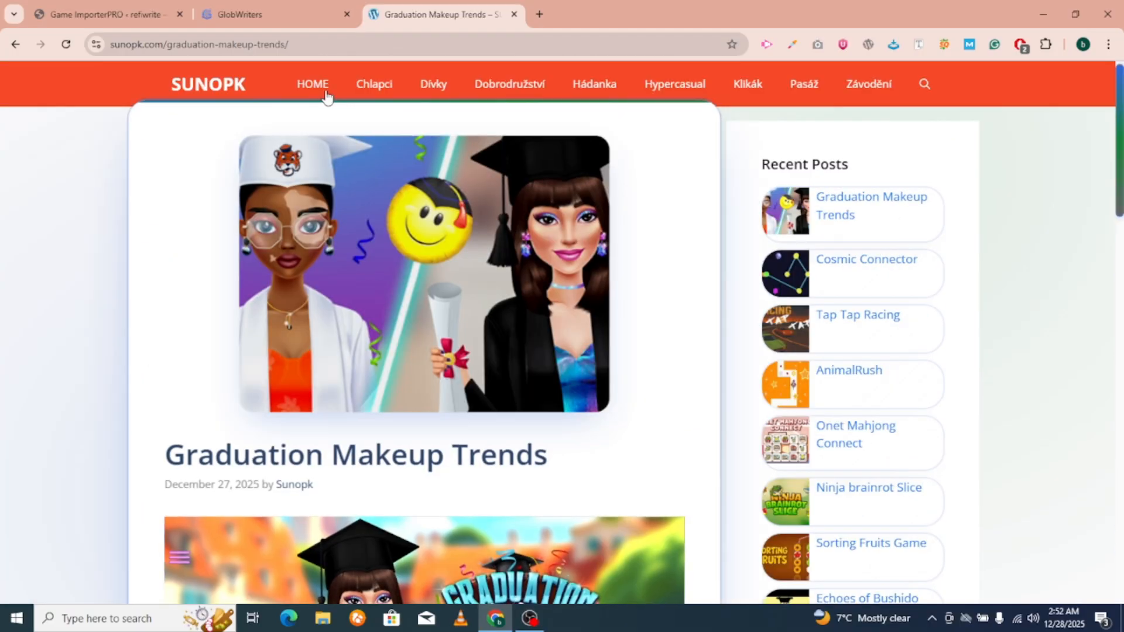
click(327, 95)
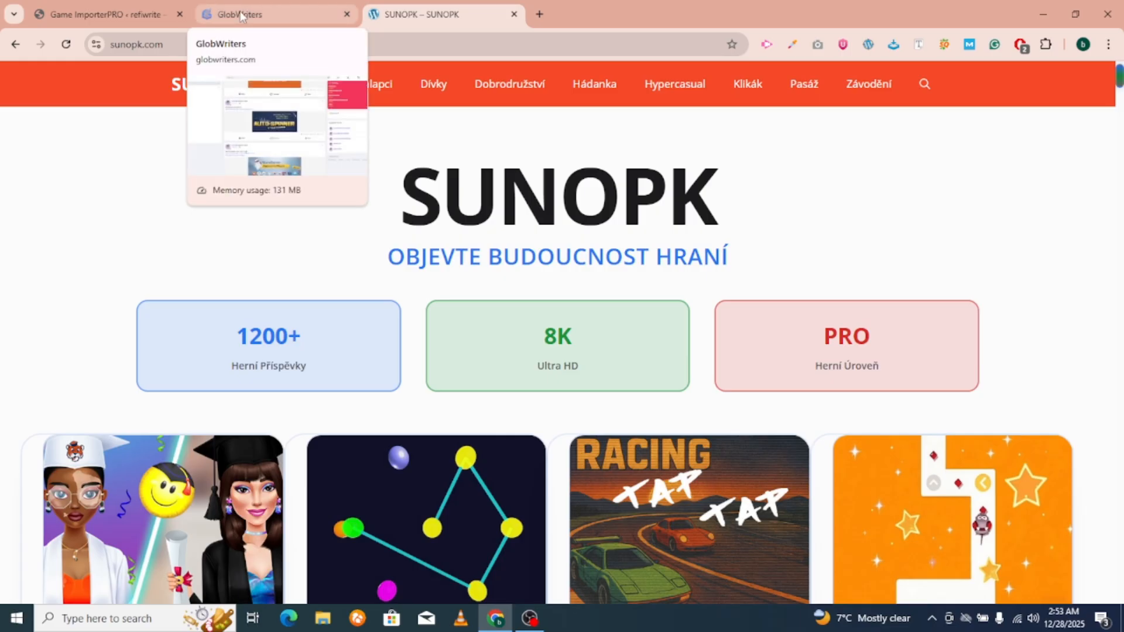
Watch the Import Sequence until it reports Completed! with 100 of 100 games imported.
click(133, 8)
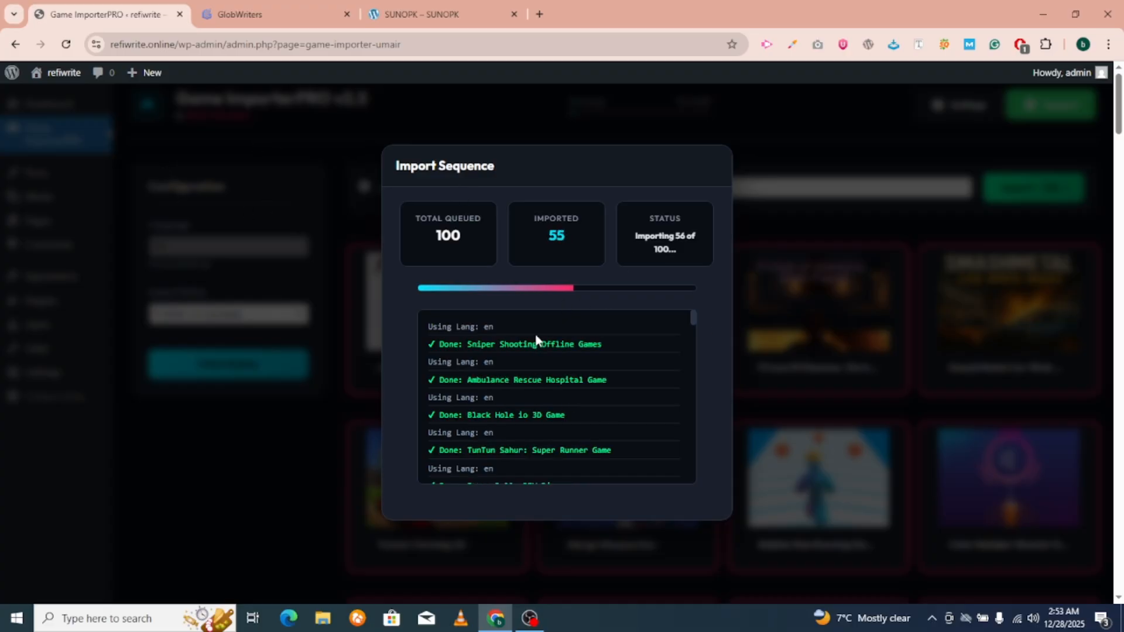
scroll(492, 380, down, 10)
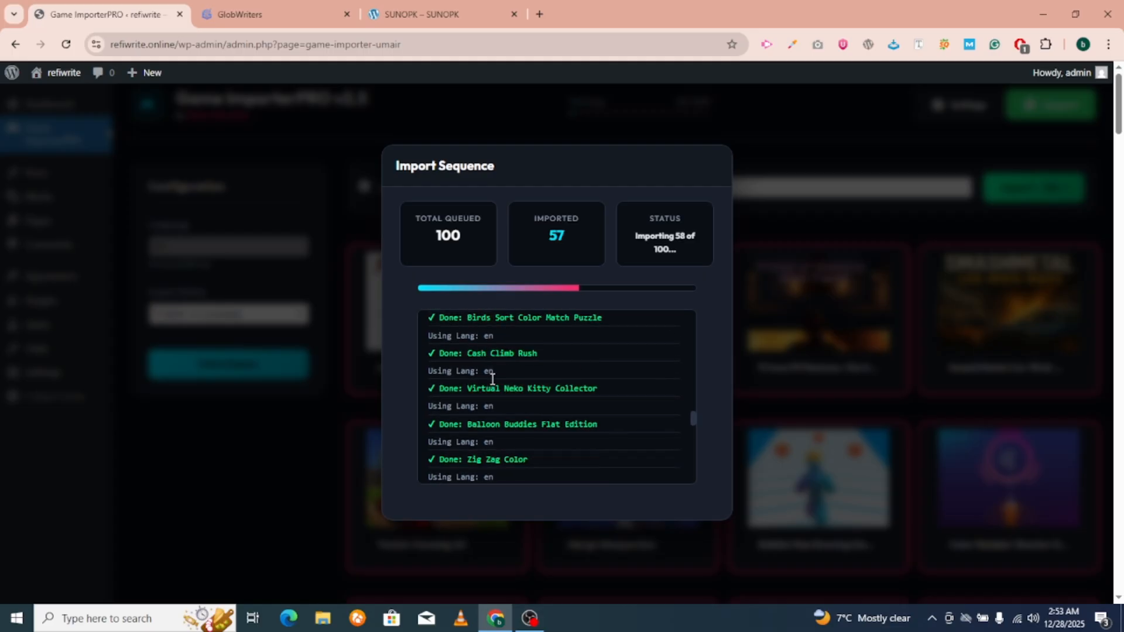
scroll(491, 378, up, 10)
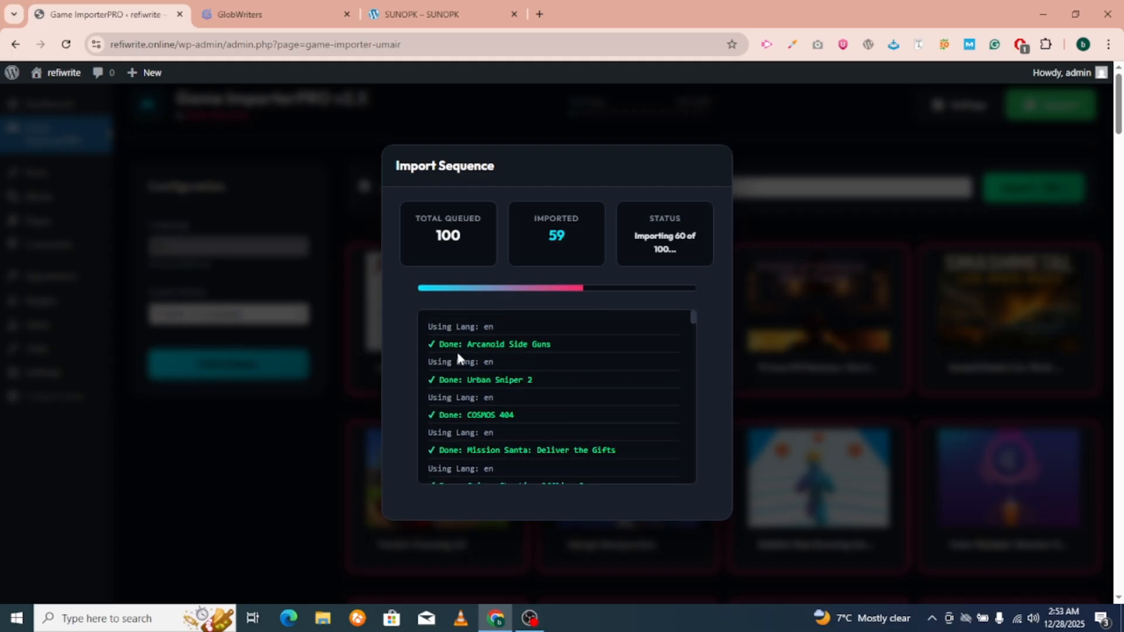
drag(446, 345, 518, 344)
scroll(511, 356, down, 3)
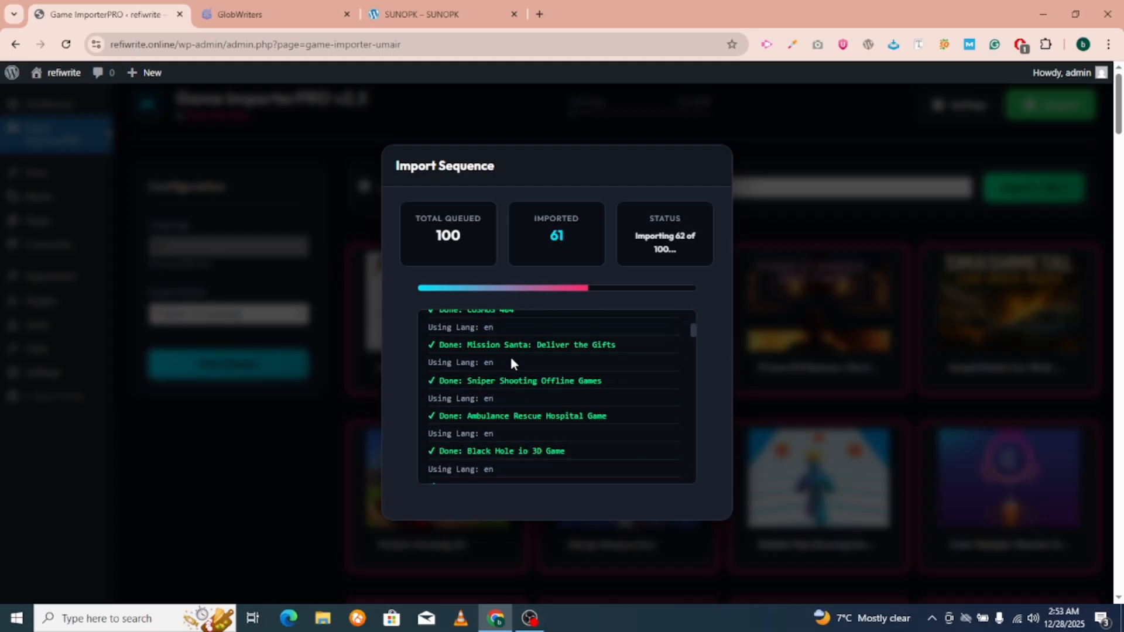
scroll(464, 371, down, 2)
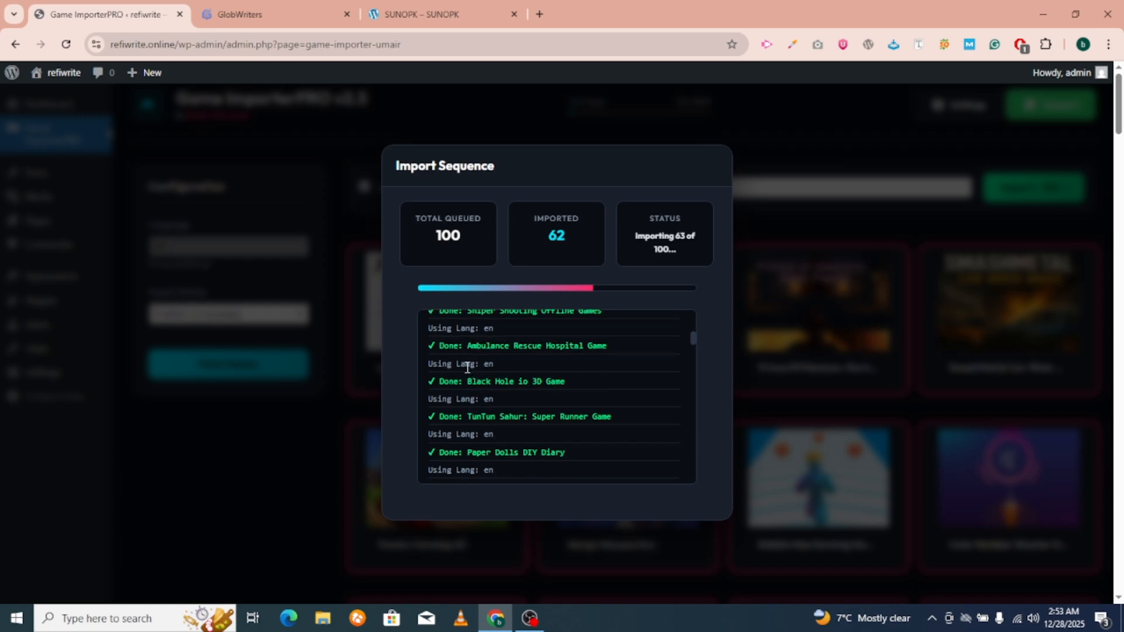
drag(434, 363, 502, 366)
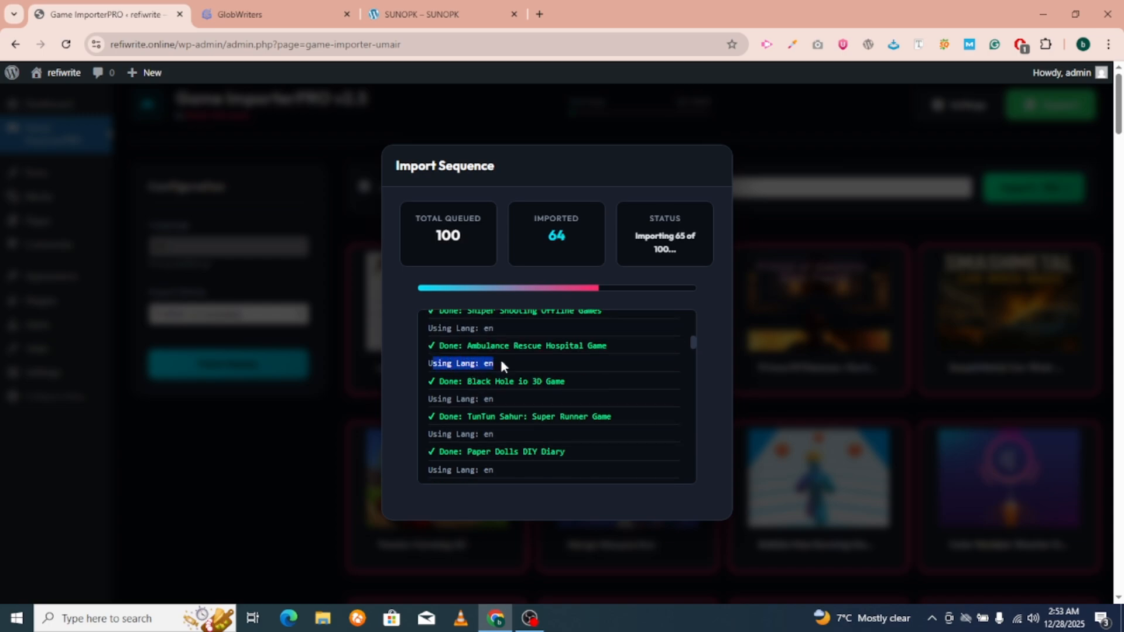
scroll(500, 360, down, 3)
scroll(500, 360, down, 3)
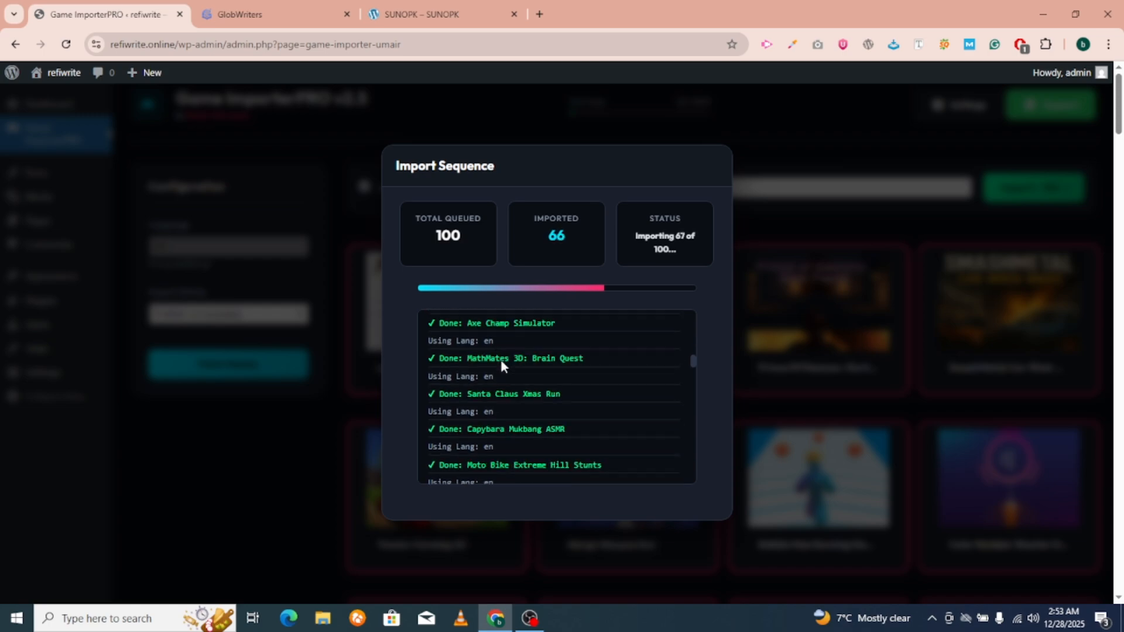
scroll(501, 360, down, 2)
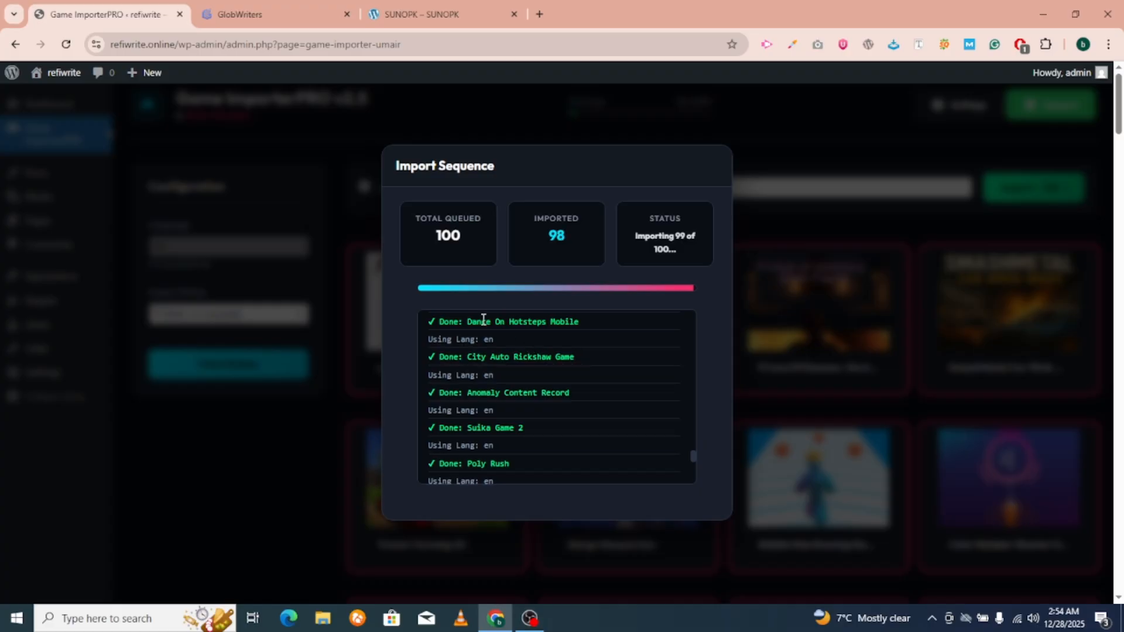
scroll(557, 396, up, 5)
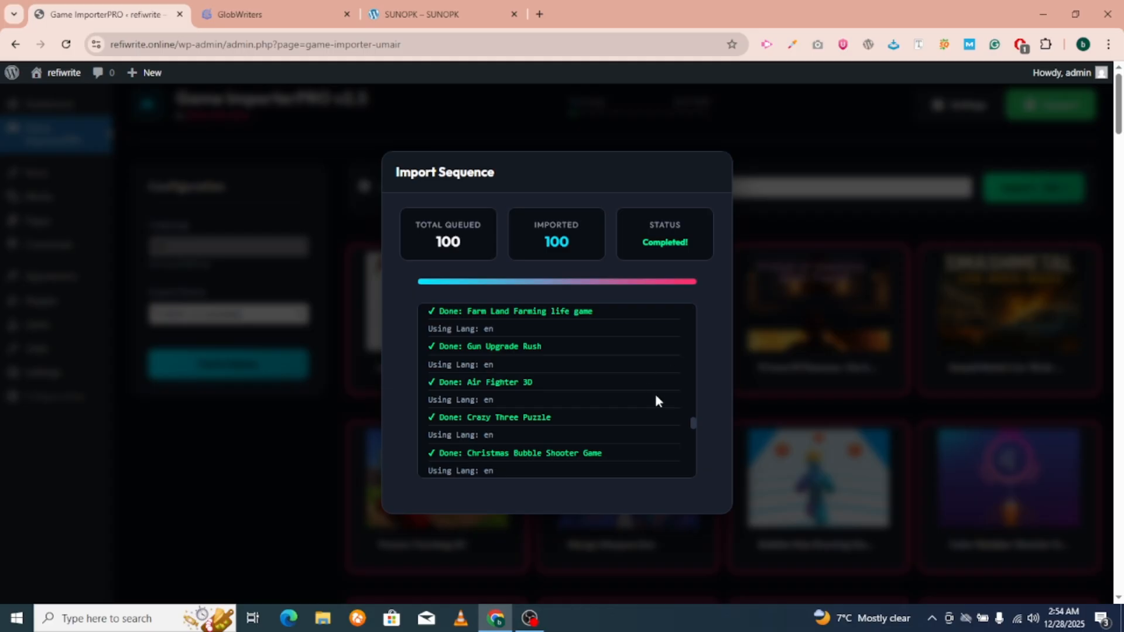
scroll(656, 395, down, 2)
scroll(705, 407, down, 2)
scroll(673, 351, up, 2)
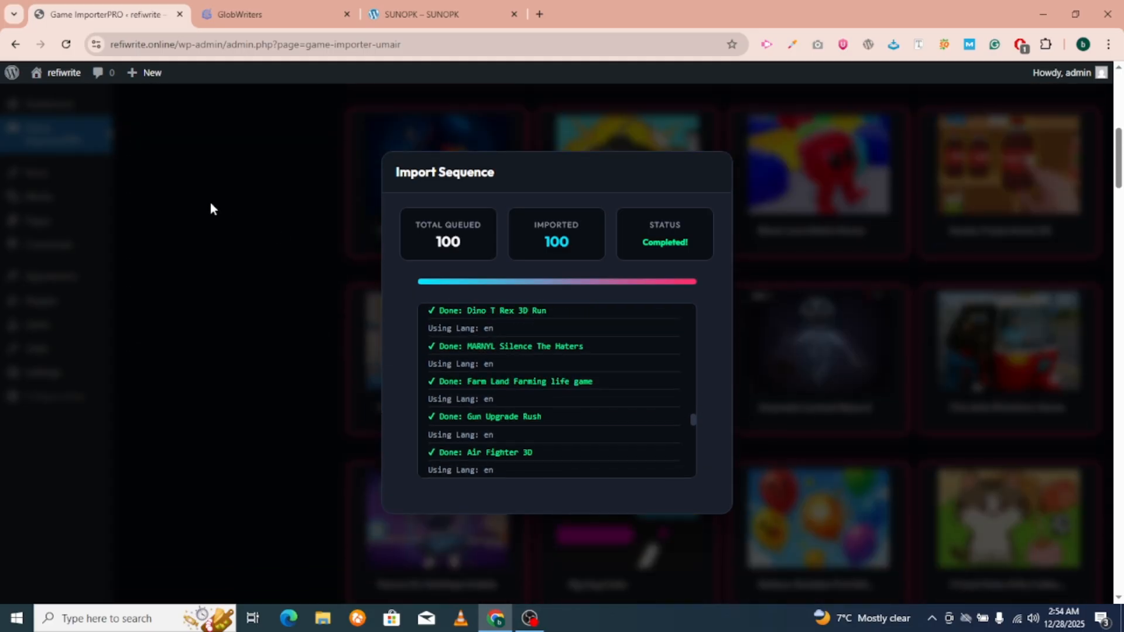
scroll(246, 228, up, 5)
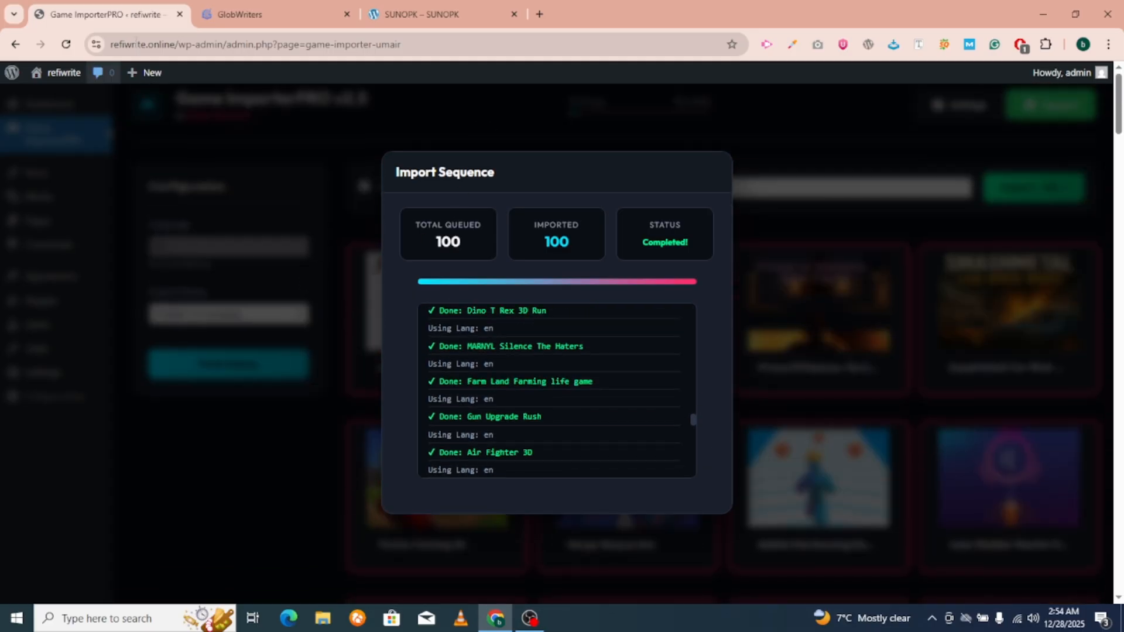
Trim the address to /wp-admin to reach the WordPress dashboard.
drag(224, 44, 862, 42)
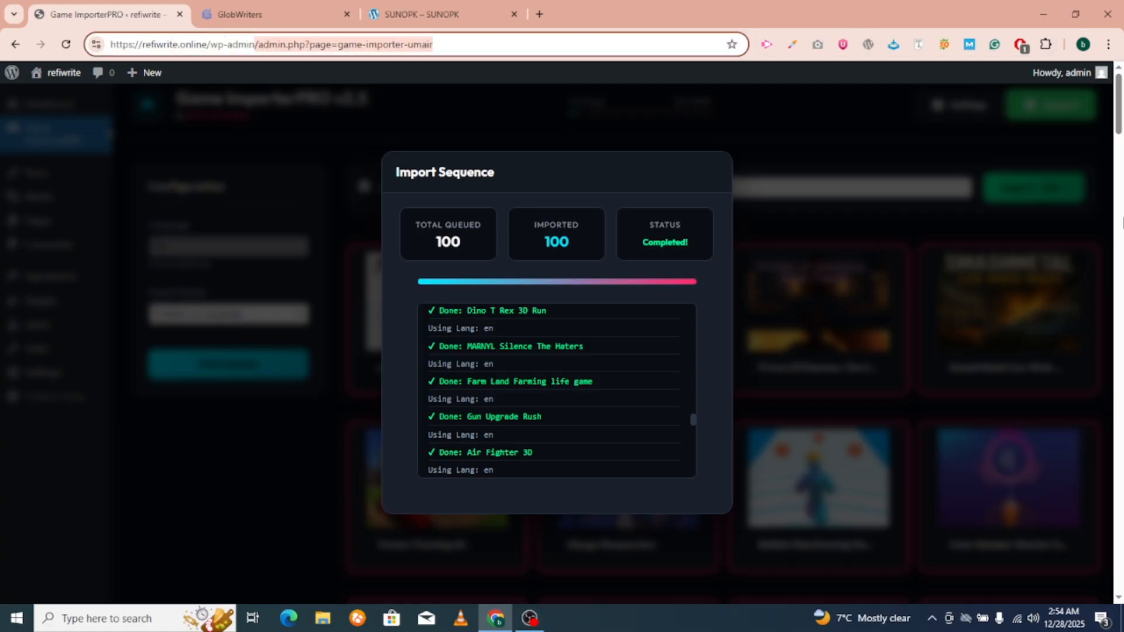
click(672, 245)
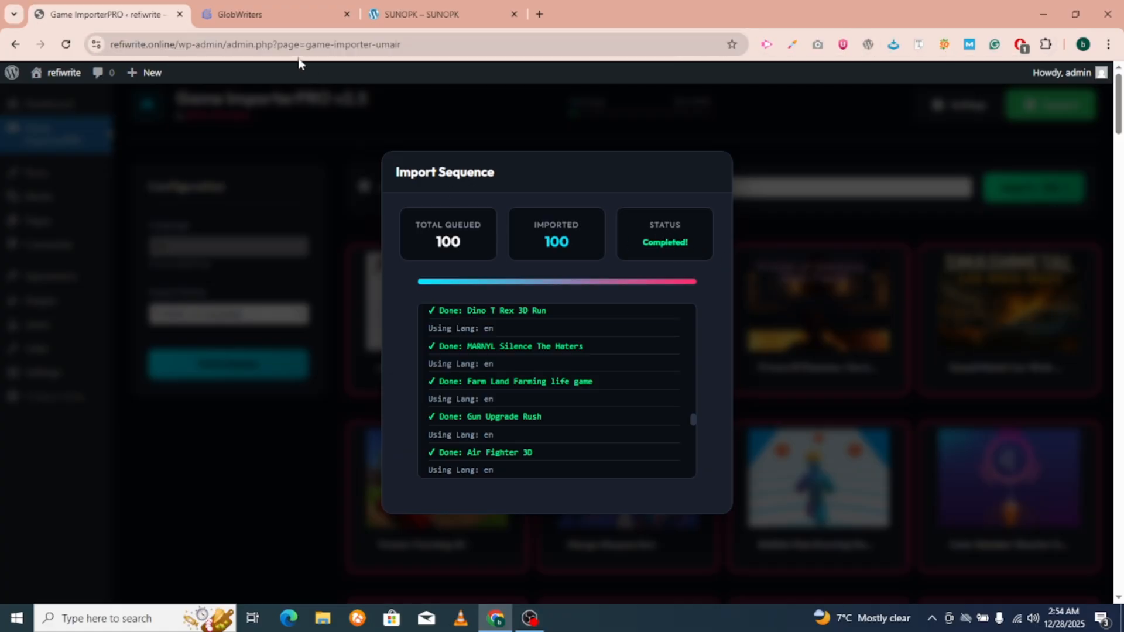
drag(225, 44, 627, 69)
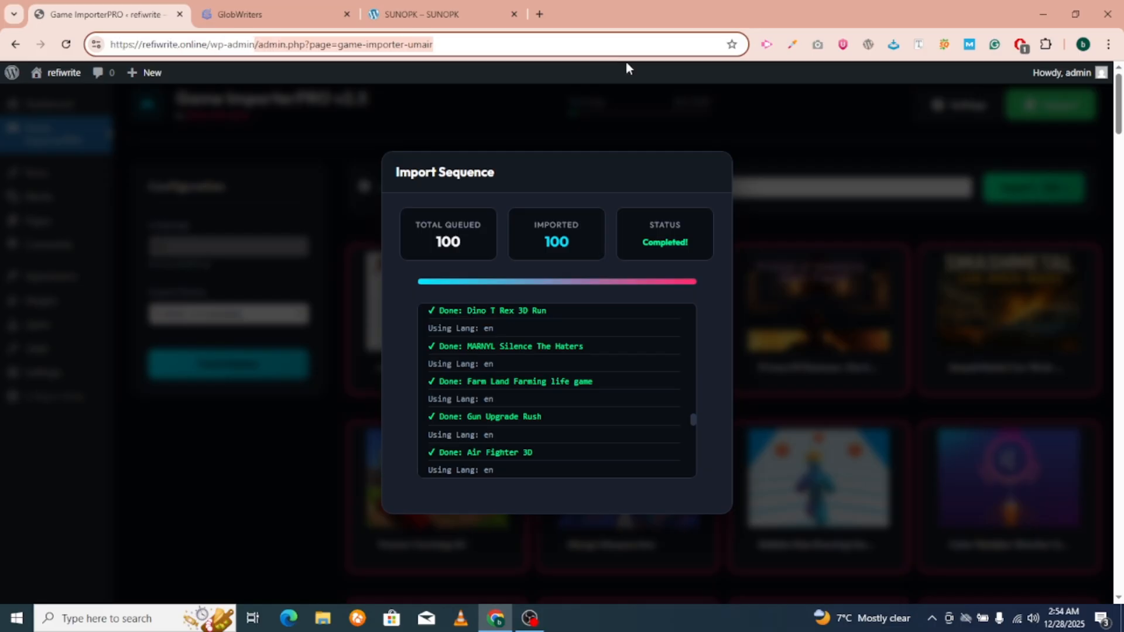
key(BackSpace)
key(Return)
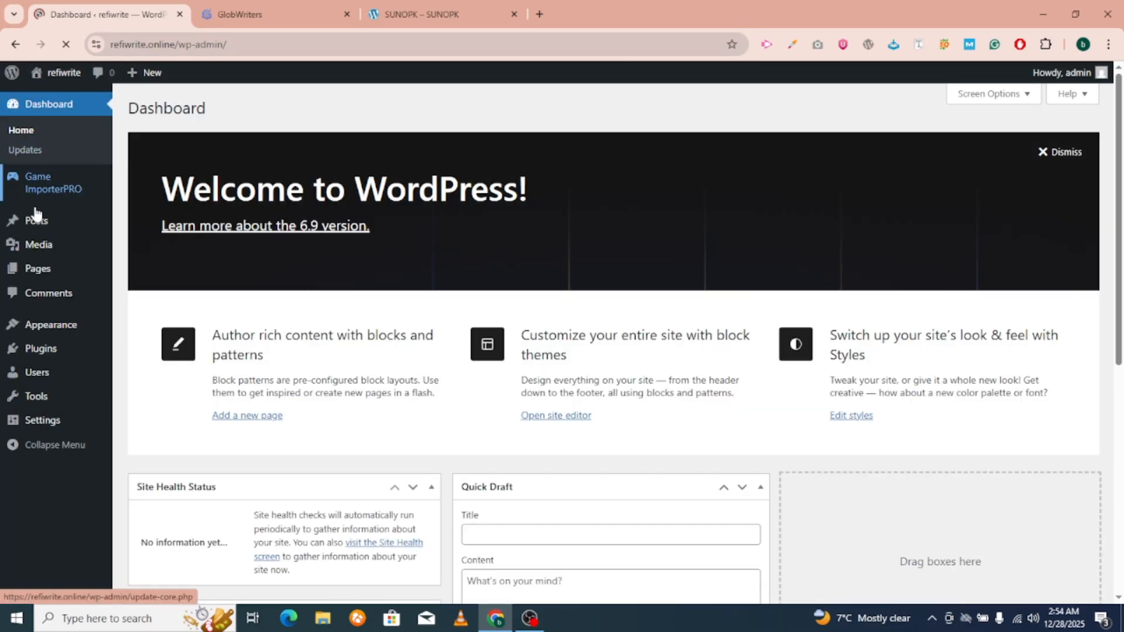
Open All Posts, review Posts > Categories, then return to the All Posts list.
mouse_move(36, 221)
click(162, 231)
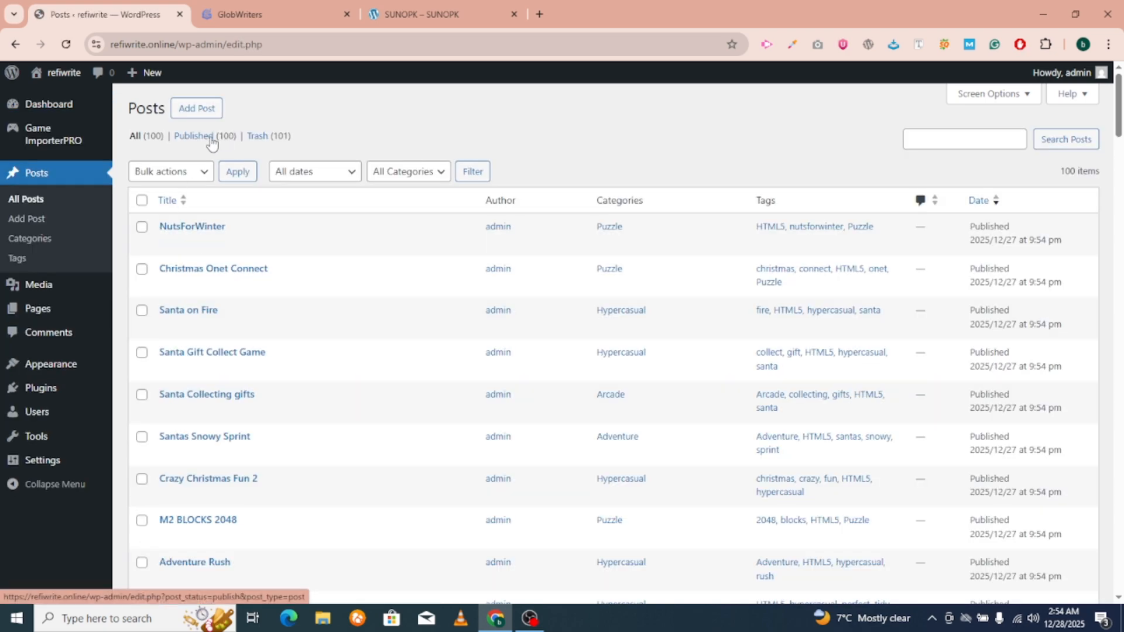
click(37, 242)
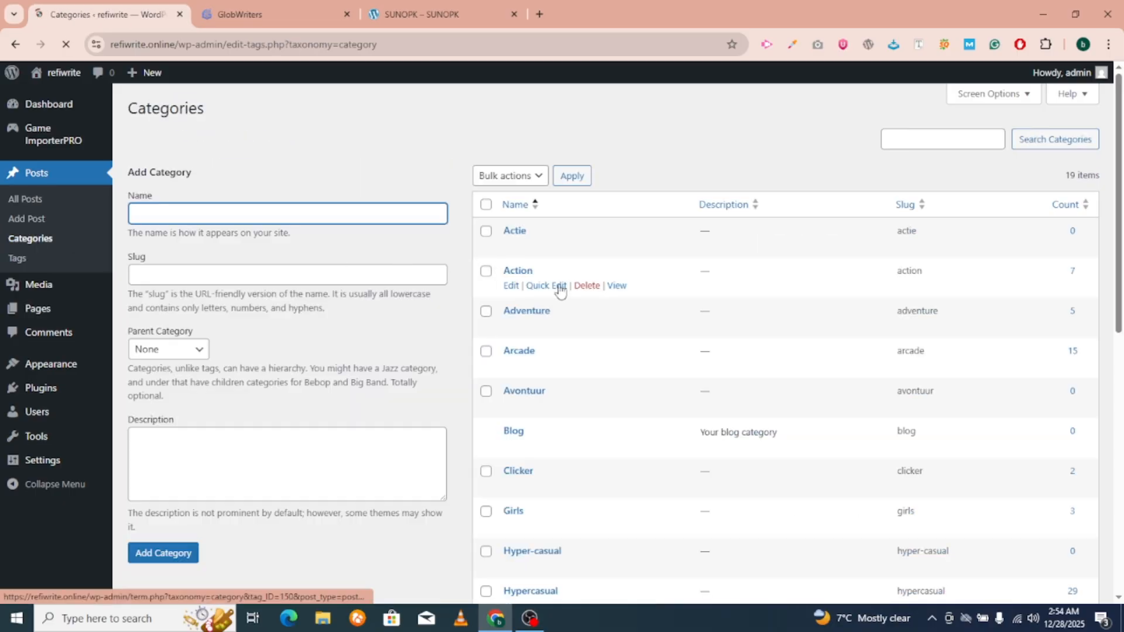
scroll(560, 298, down, 3)
scroll(562, 303, down, 5)
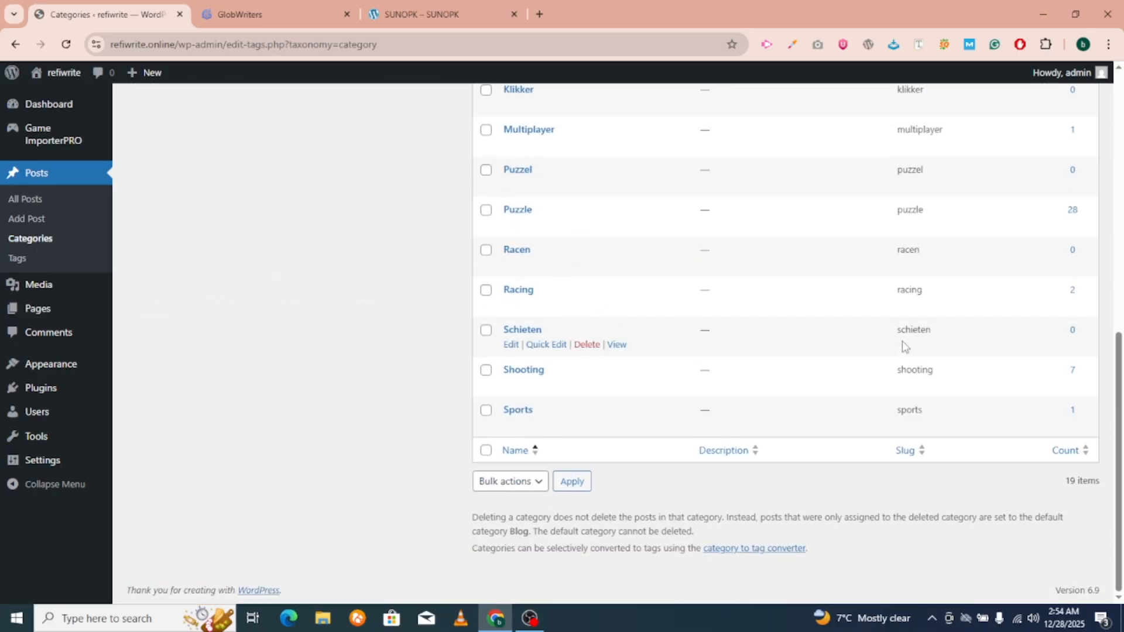
scroll(949, 333, up, 2)
scroll(949, 332, up, 6)
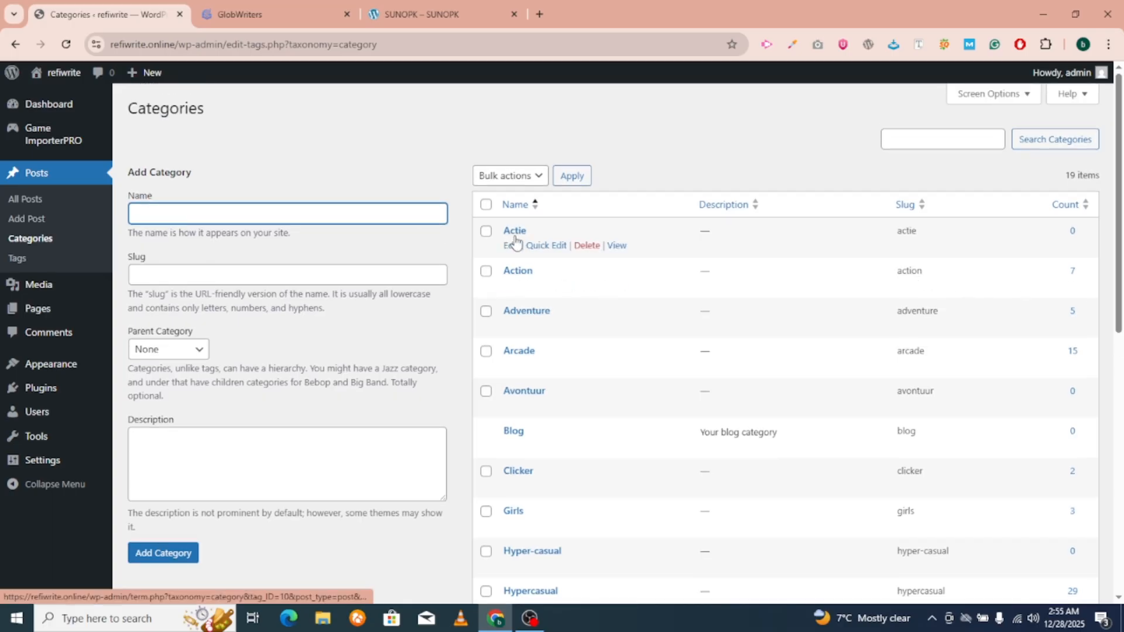
scroll(515, 240, down, 2)
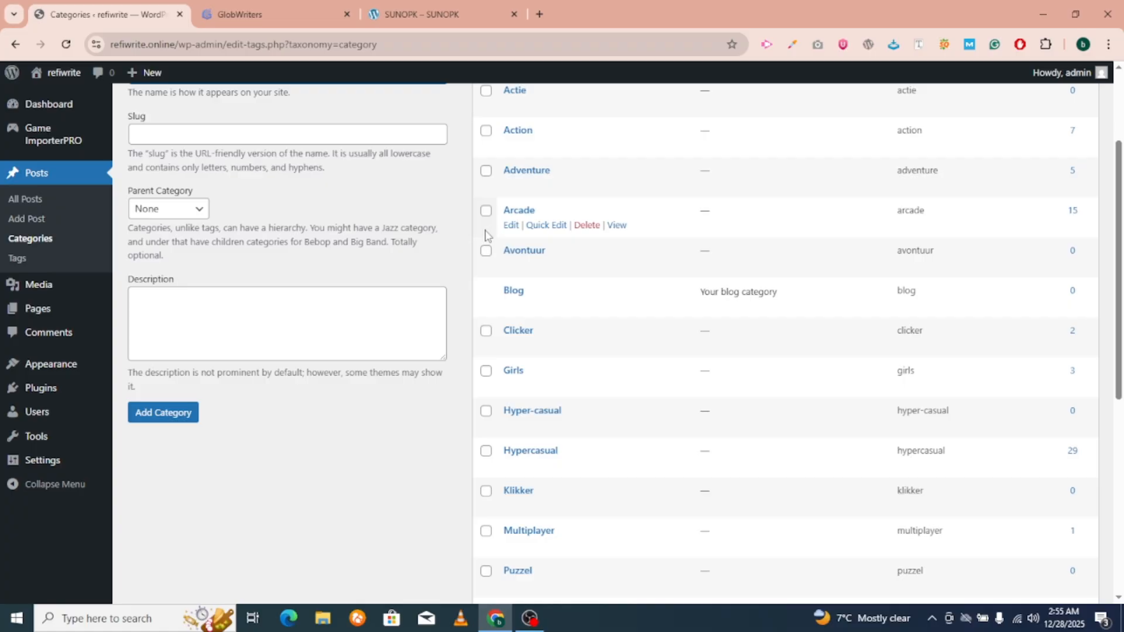
scroll(624, 286, down, 2)
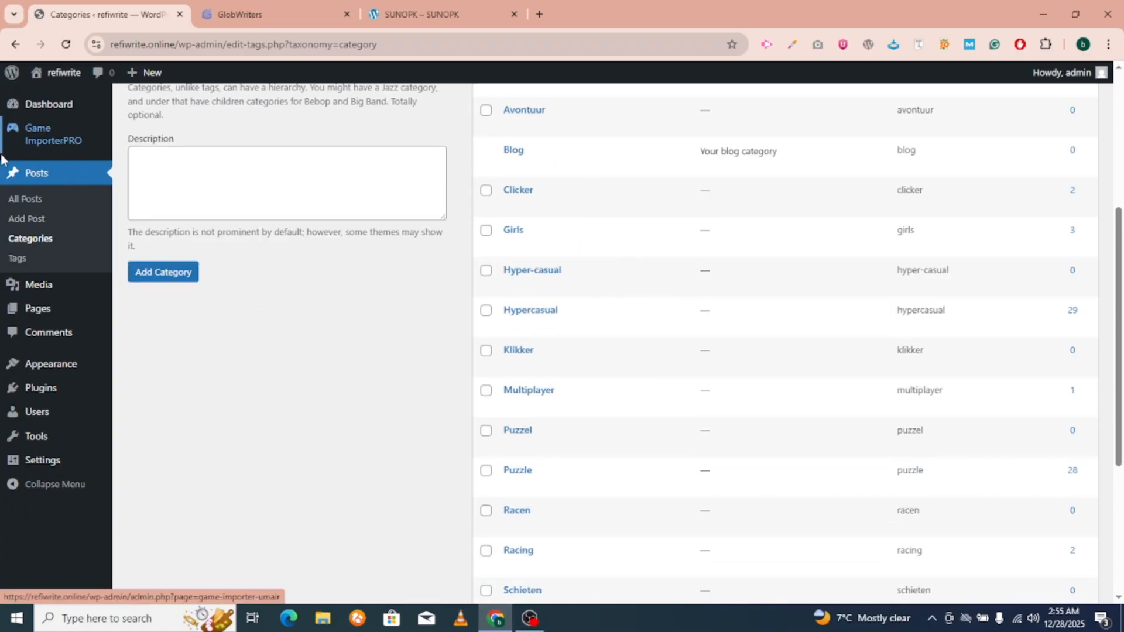
click(24, 199)
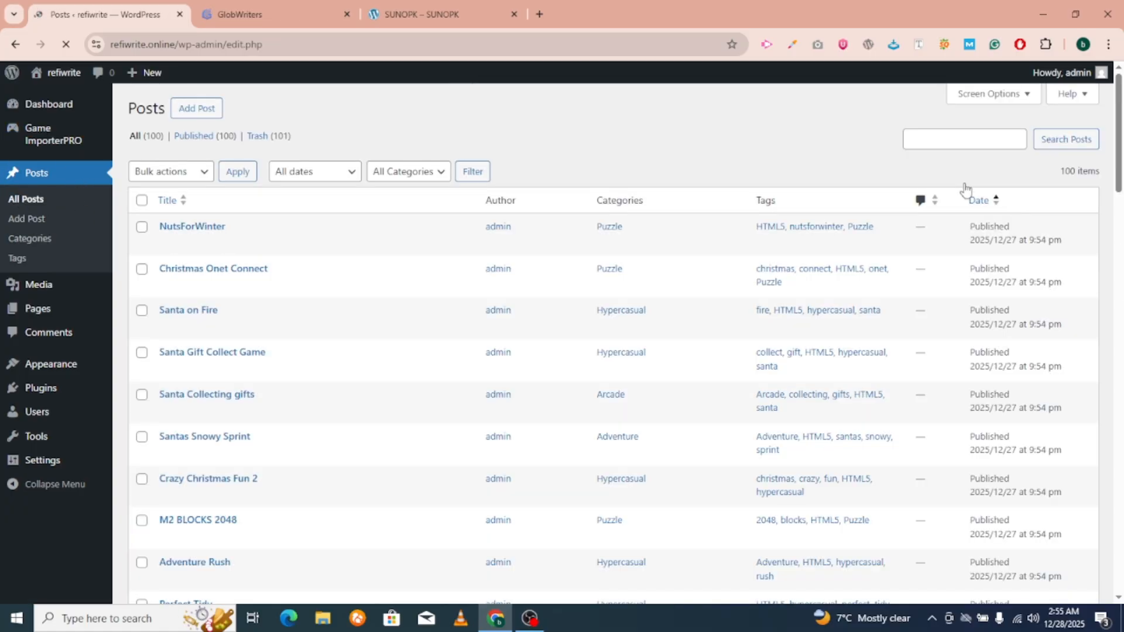
Change Screen Options' number of posts per page so the 100 posts span 5 pages.
click(948, 98)
click(279, 168)
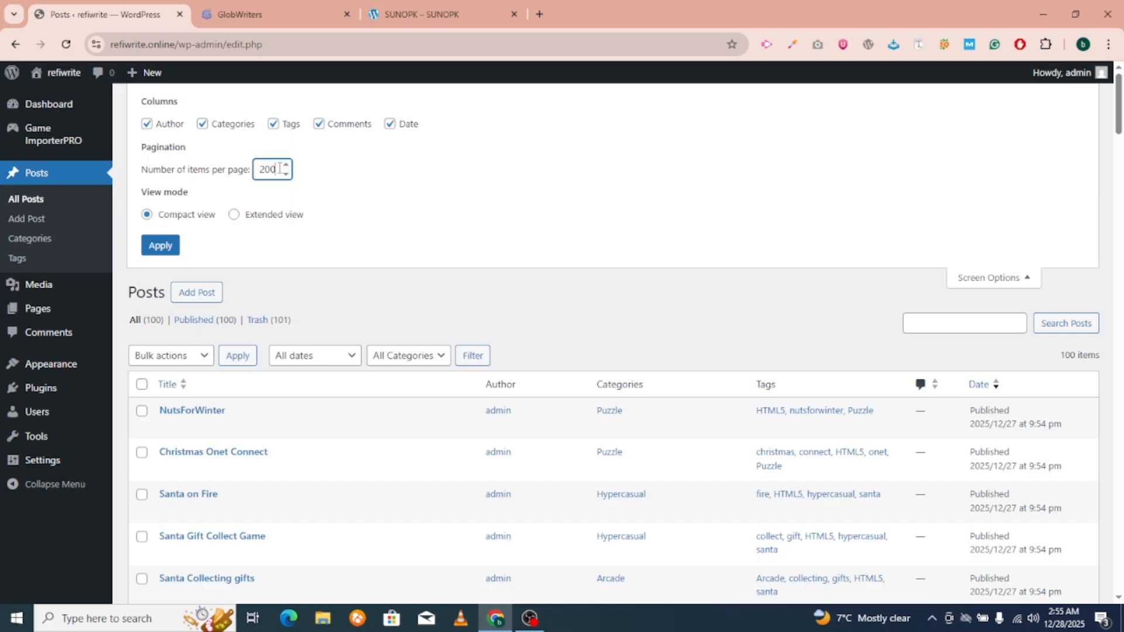
click(159, 247)
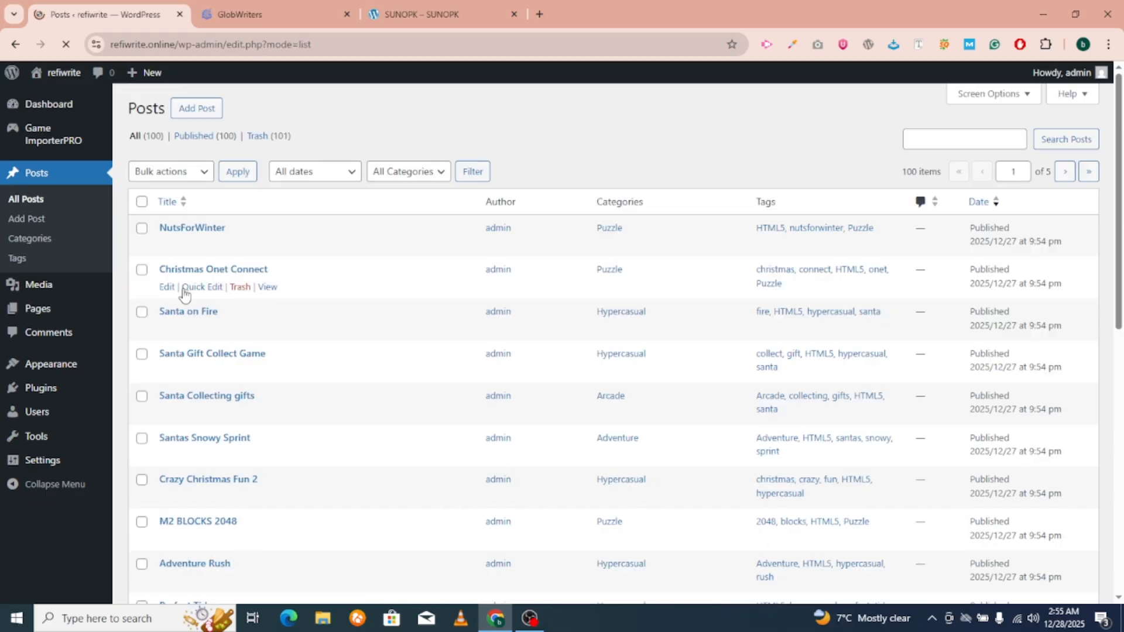
Select all posts and open Bulk Edit, then cancel without changes.
click(141, 202)
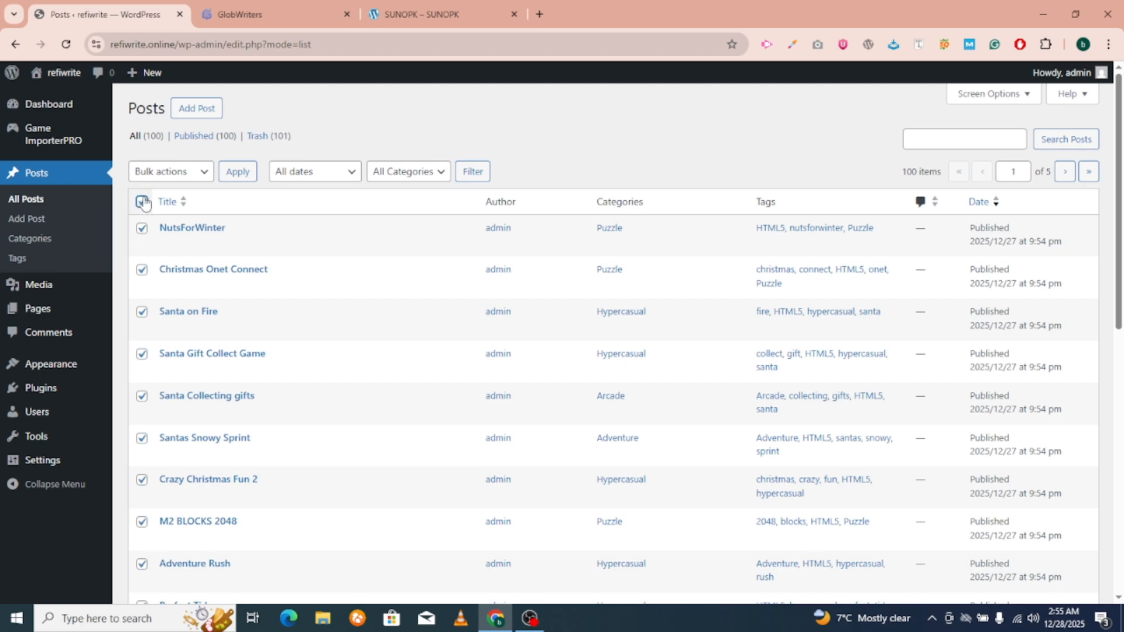
click(150, 175)
click(146, 212)
click(238, 172)
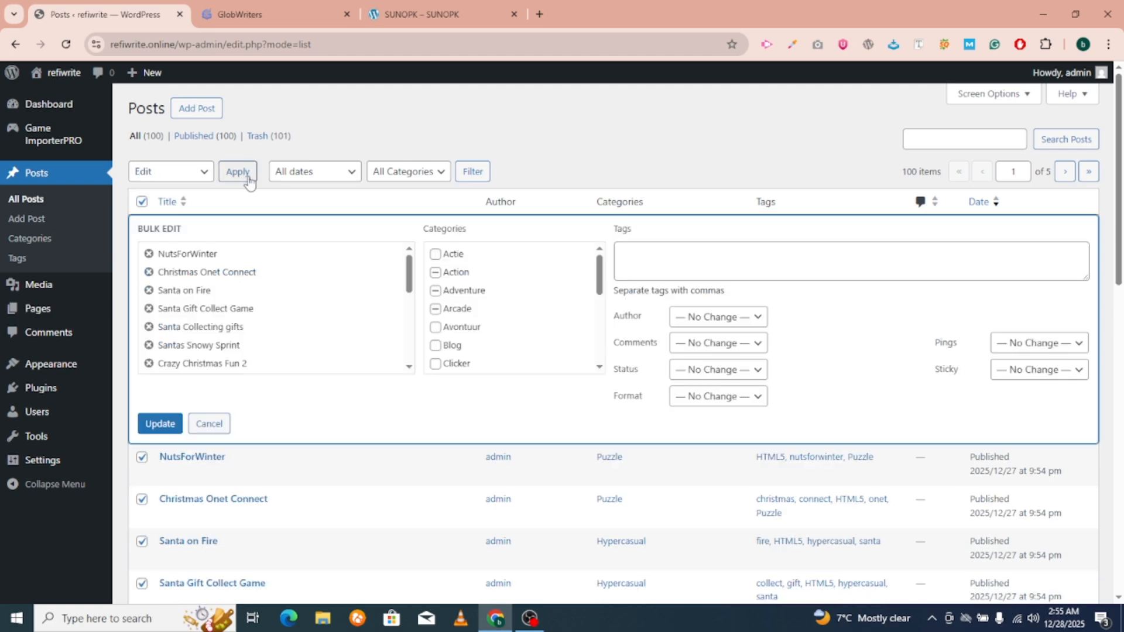
scroll(489, 300, down, 4)
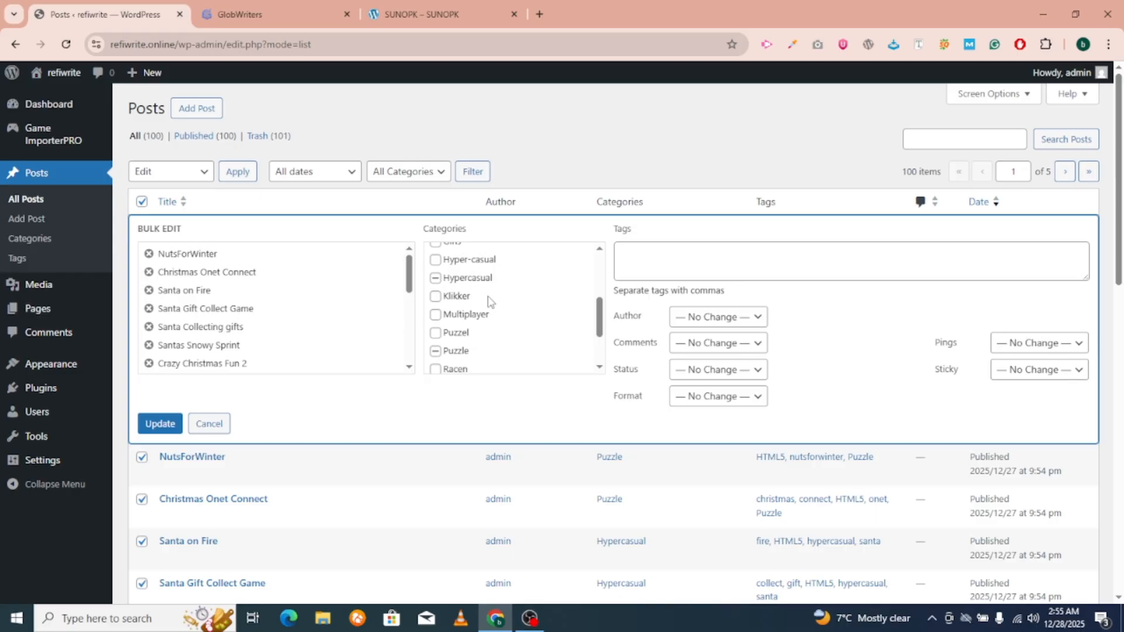
click(221, 426)
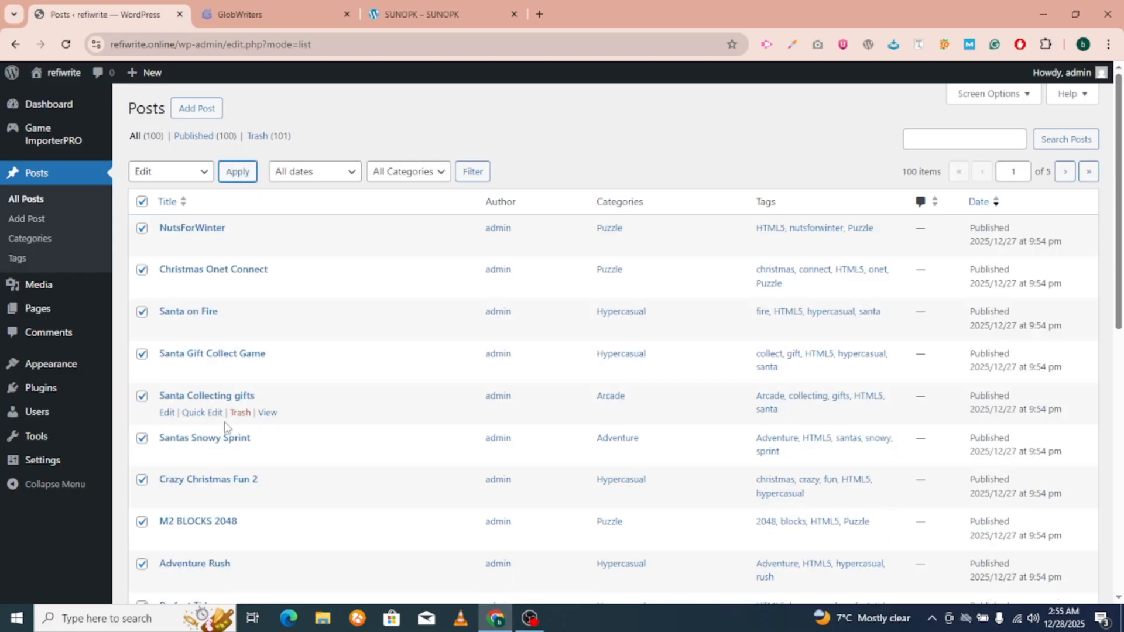
drag(18, 258, 34, 240)
Scroll through the post categories, then go via All Posts back to Game ImporterPRO.
click(34, 240)
scroll(957, 324, down, 4)
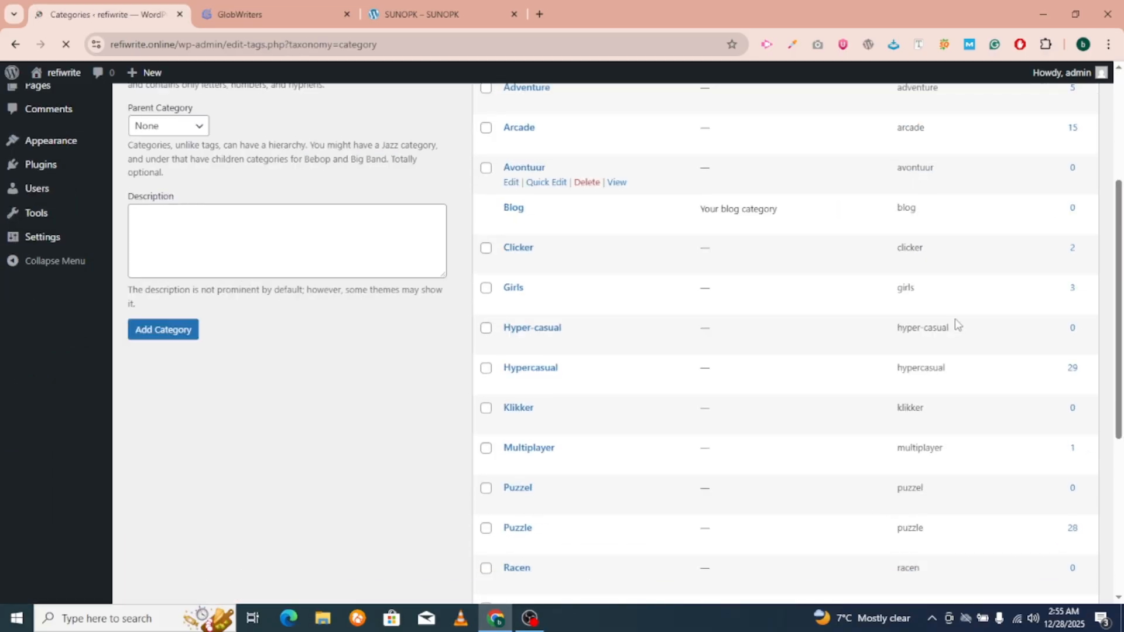
scroll(911, 315, down, 5)
scroll(910, 316, up, 5)
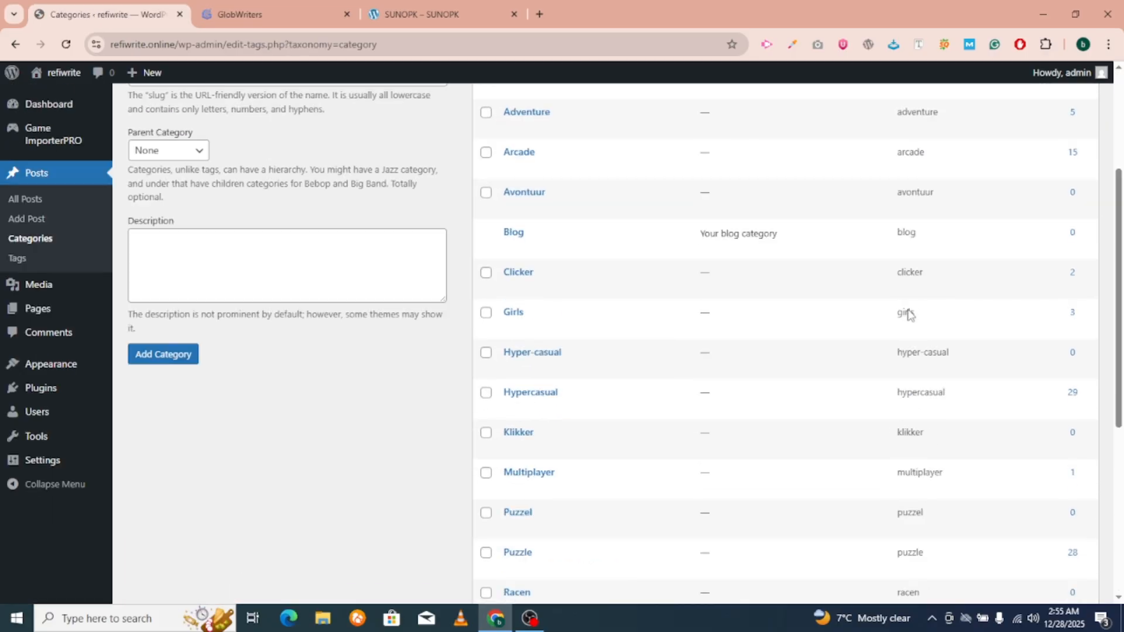
scroll(909, 315, up, 4)
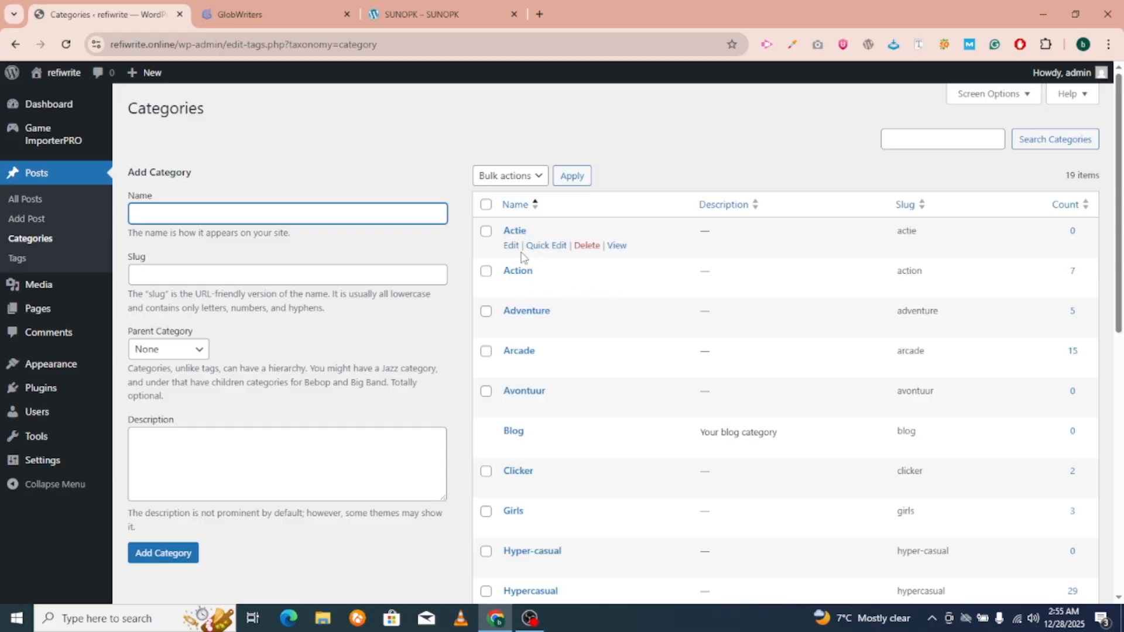
click(28, 201)
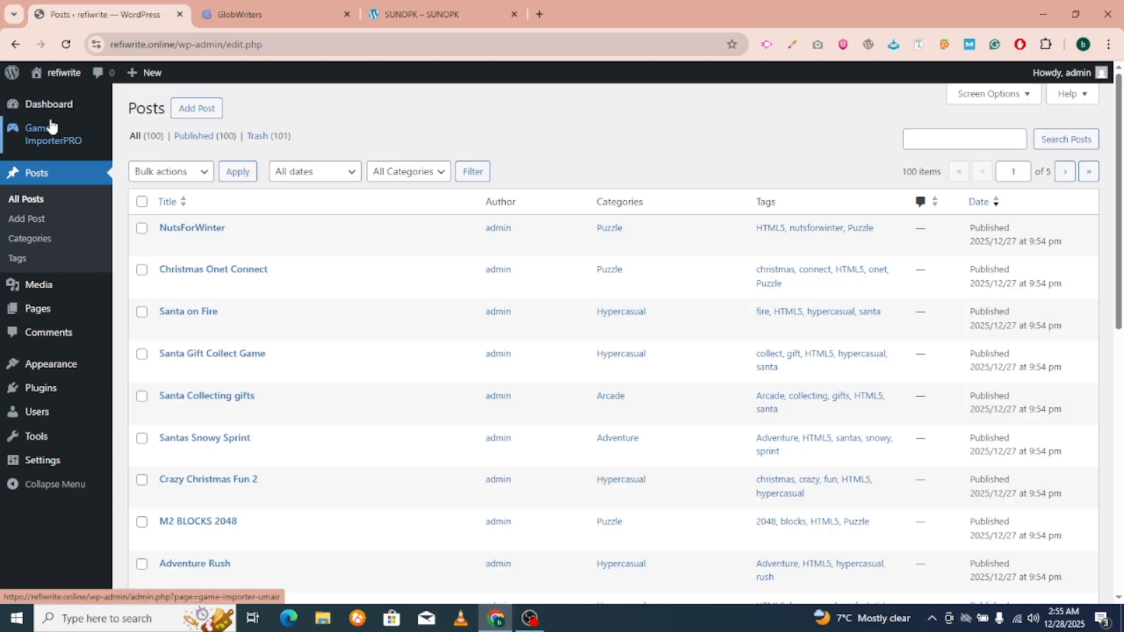
click(41, 135)
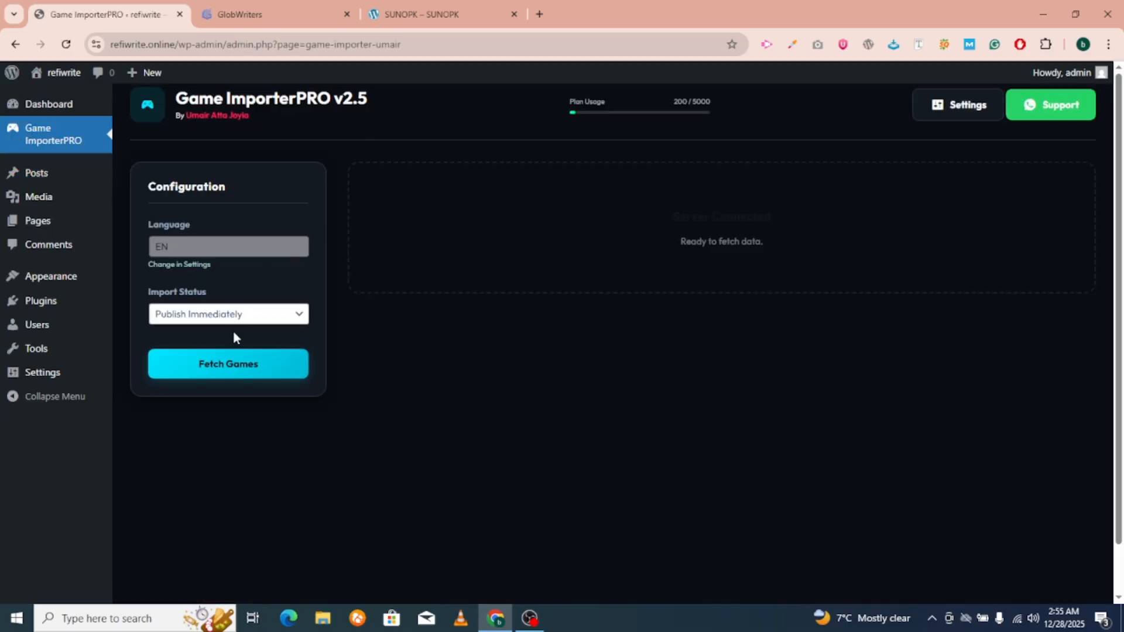
Fetch a new batch of games and scroll the grid showing Tractor Farming 3D and Merge Weapon Run.
click(228, 369)
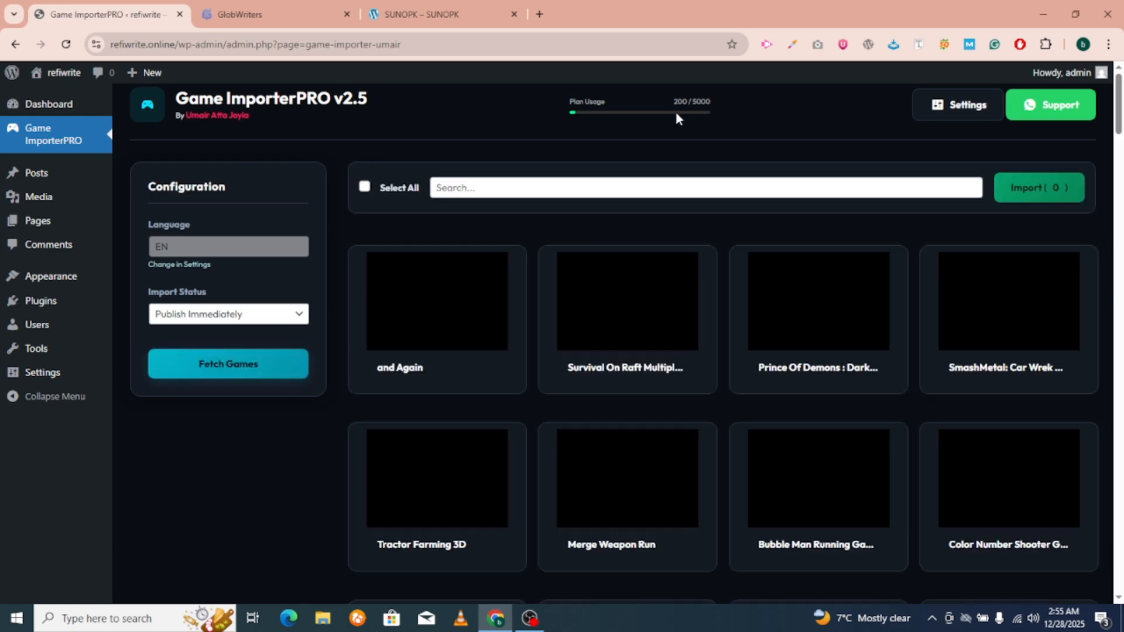
drag(719, 110, 609, 104)
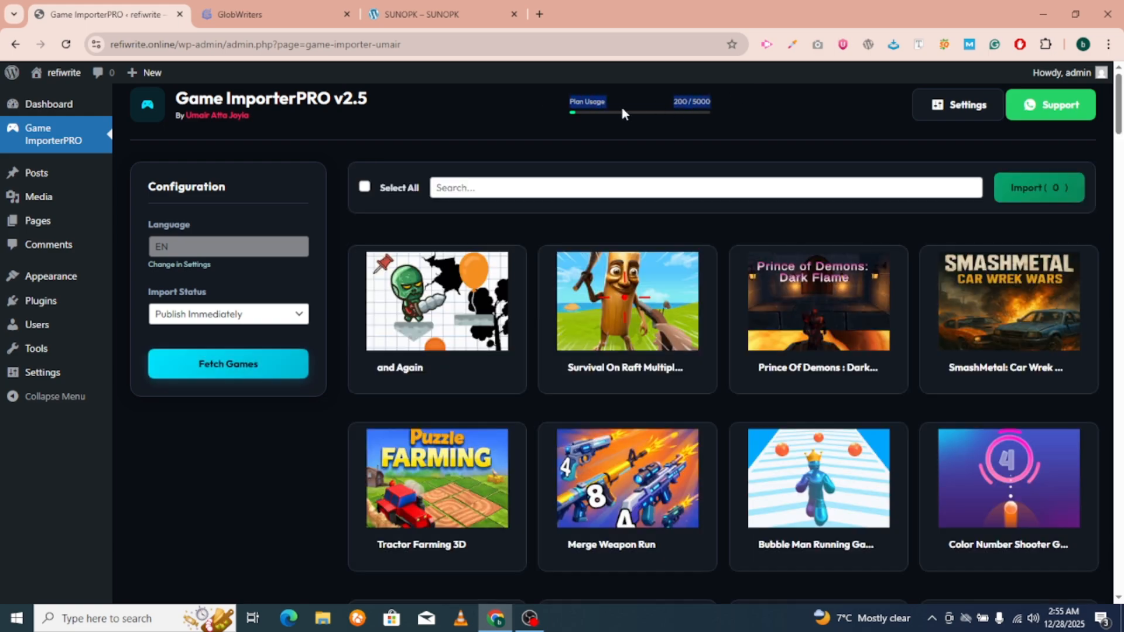
scroll(786, 193, down, 6)
scroll(627, 246, up, 6)
scroll(905, 295, down, 3)
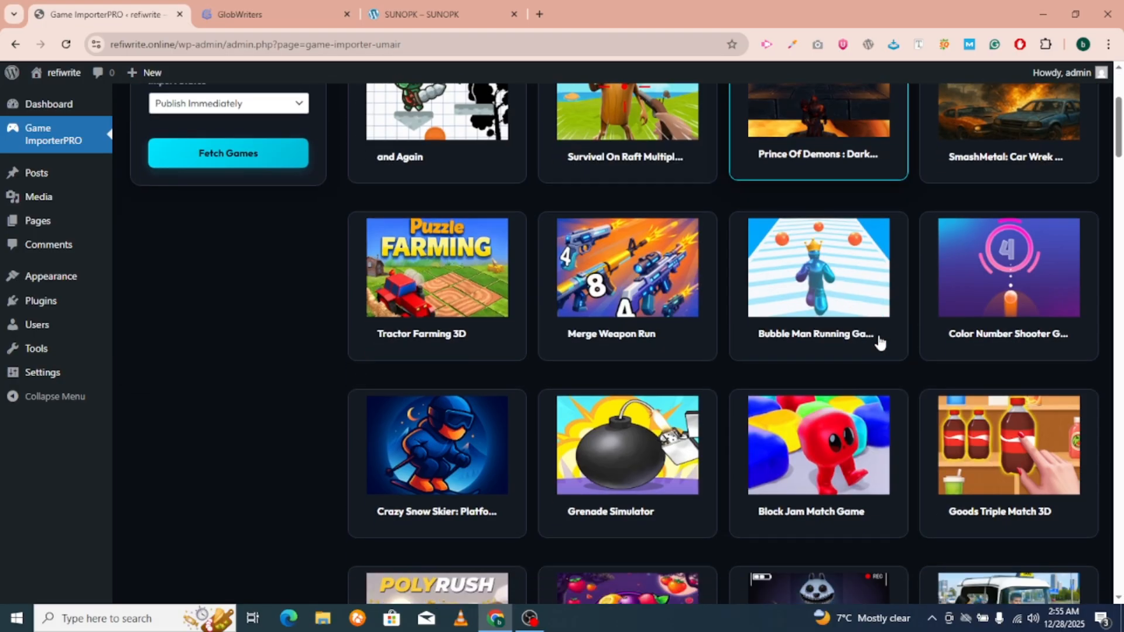
scroll(88, 167, up, 3)
Open the All Posts list and scroll through it.
mouse_move(40, 175)
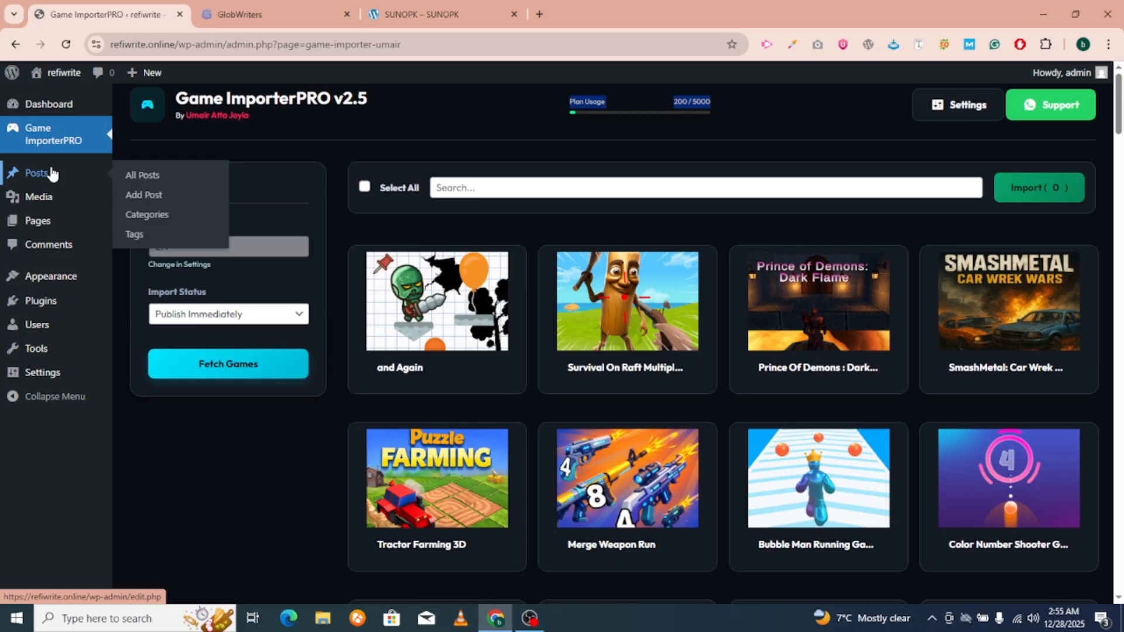
click(148, 179)
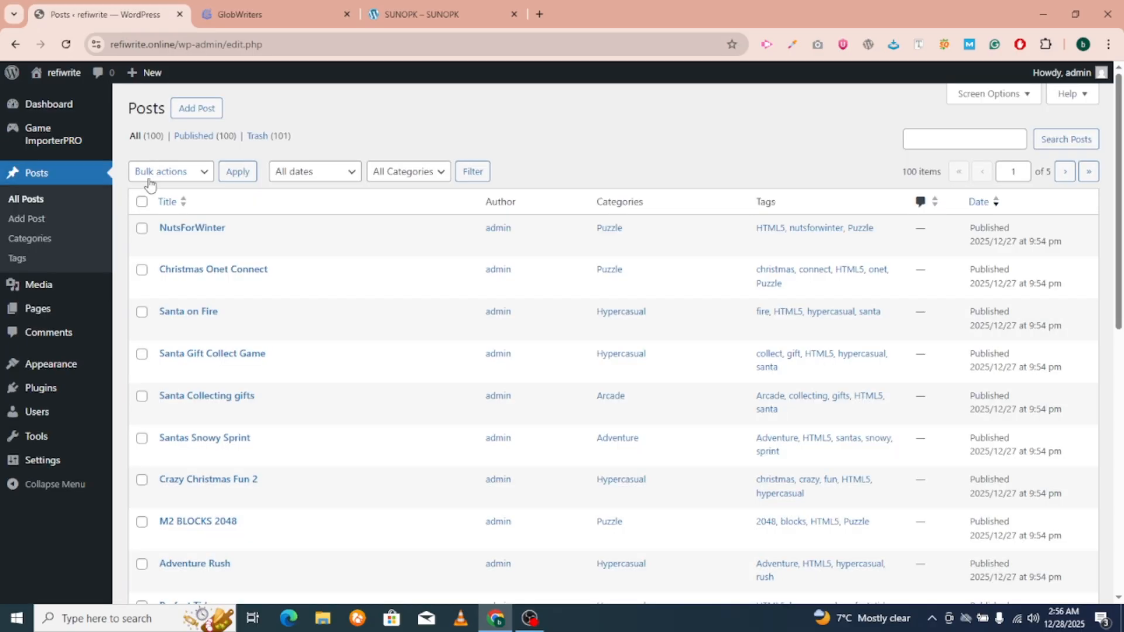
scroll(216, 202, down, 1)
scroll(217, 202, up, 1)
View the Pages list, holding only a draft Privacy Policy, then go to the GlobWriters feed.
mouse_move(45, 311)
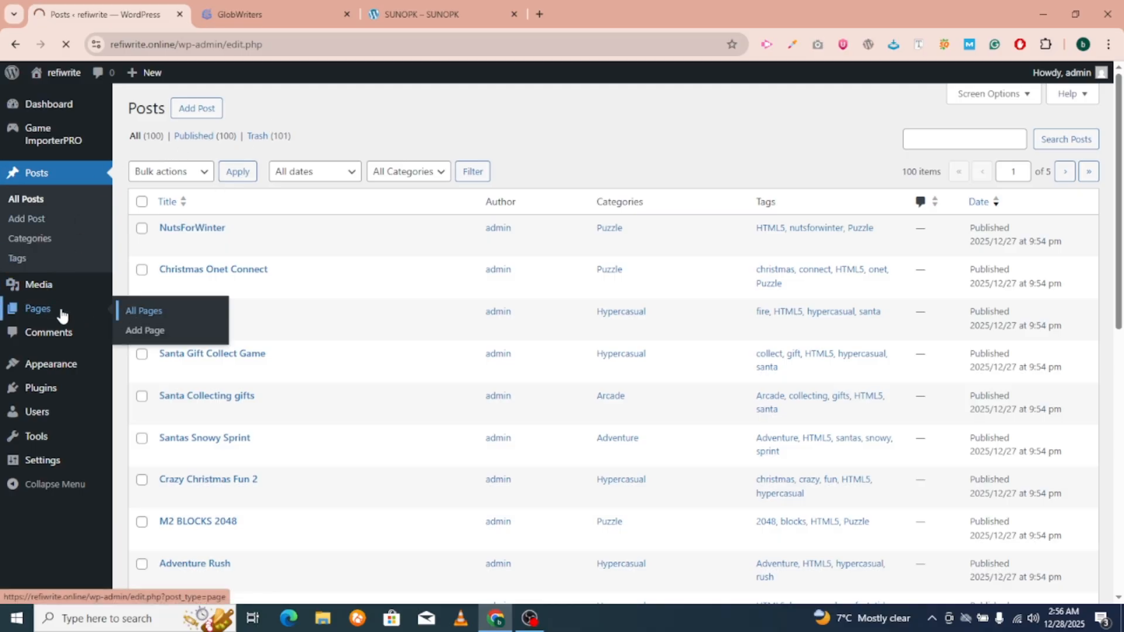
click(61, 310)
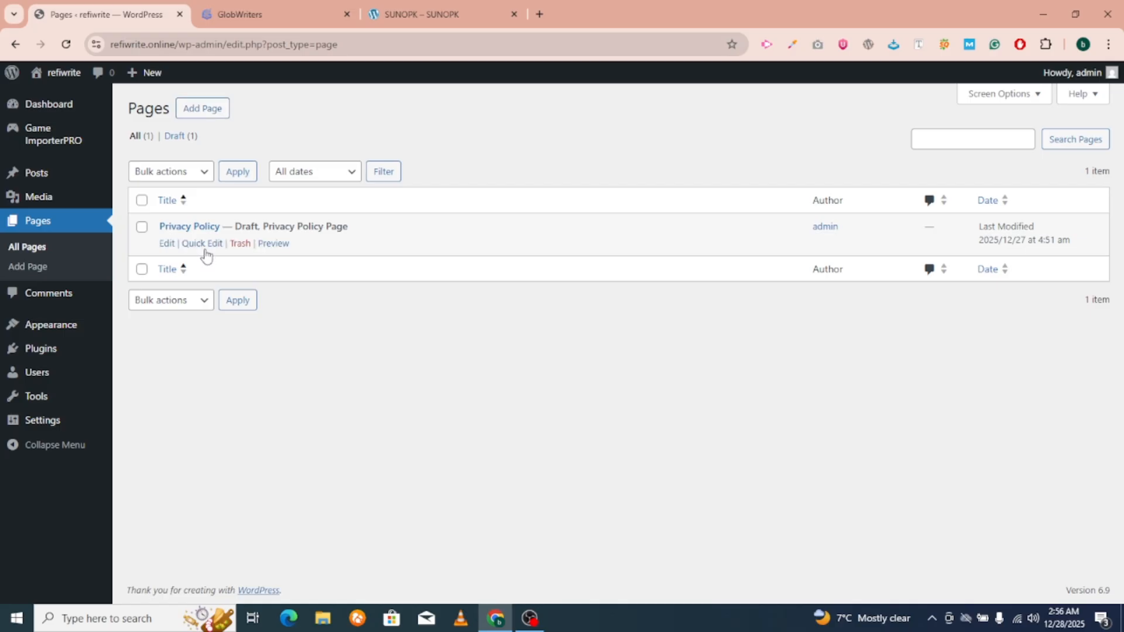
click(234, 13)
scroll(497, 322, down, 15)
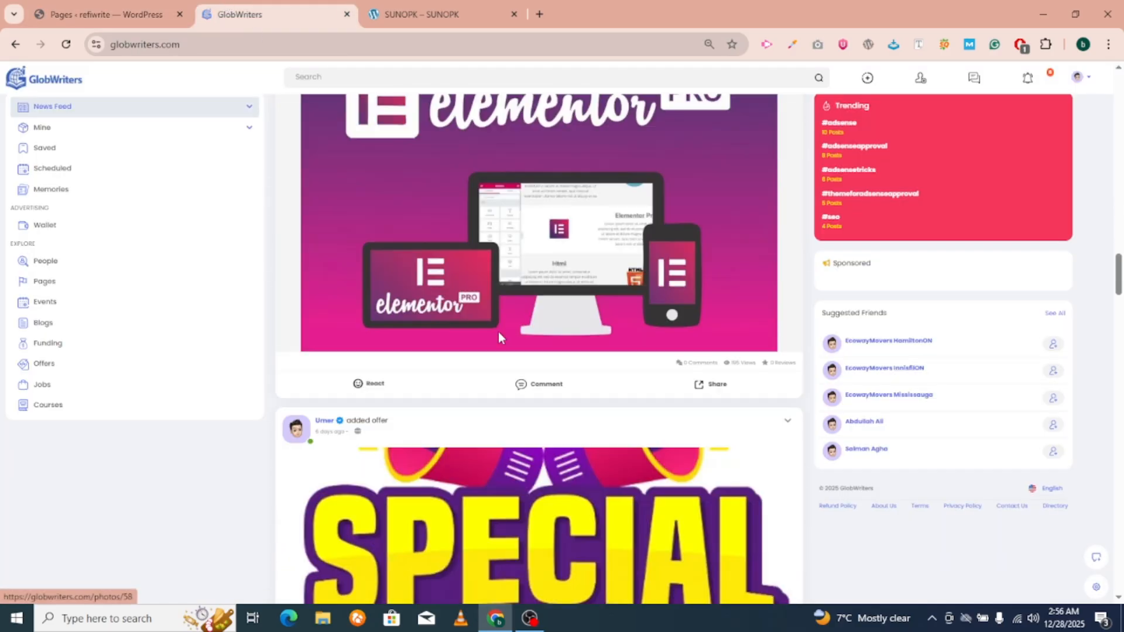
Expand the page-generation prompts post and select the About Us page prompt.
scroll(498, 337, up, 15)
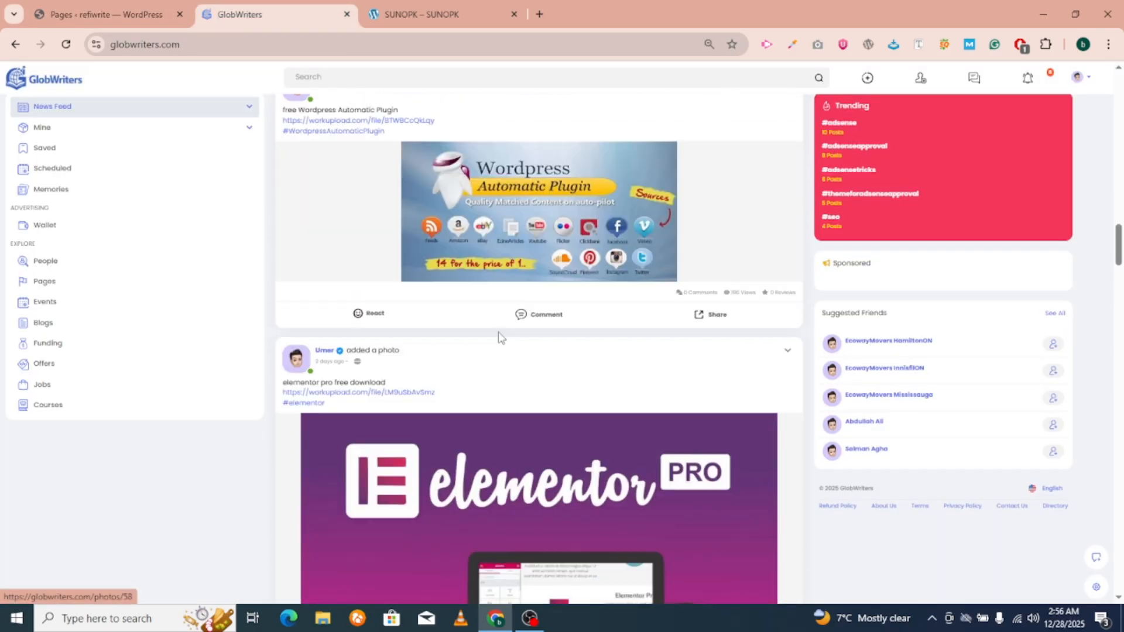
scroll(498, 337, up, 5)
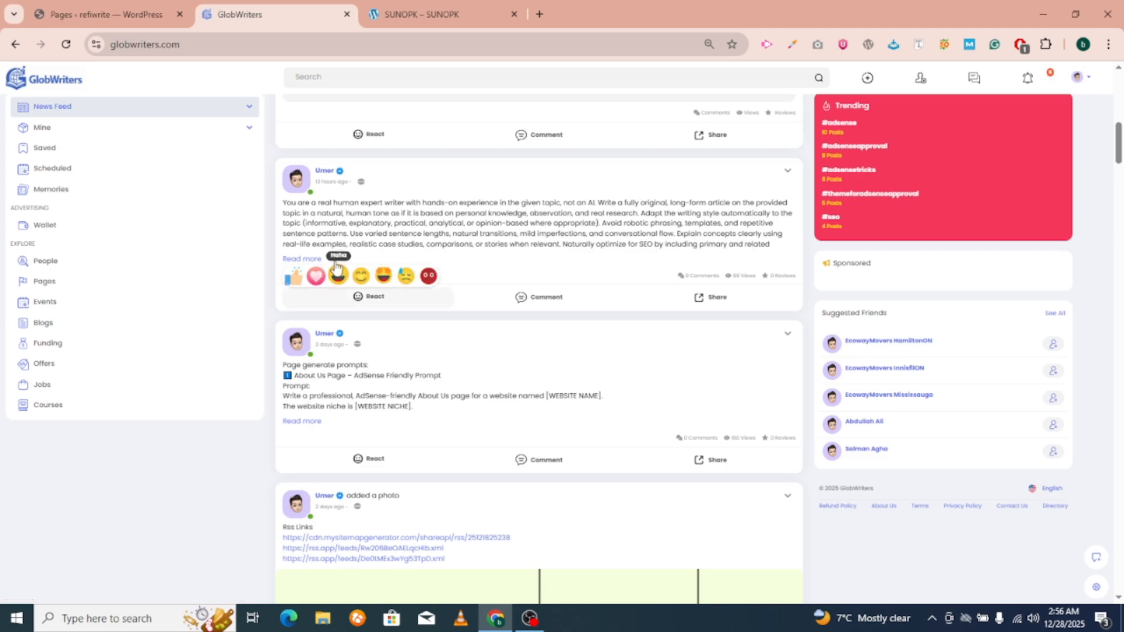
scroll(351, 316, down, 1)
click(314, 352)
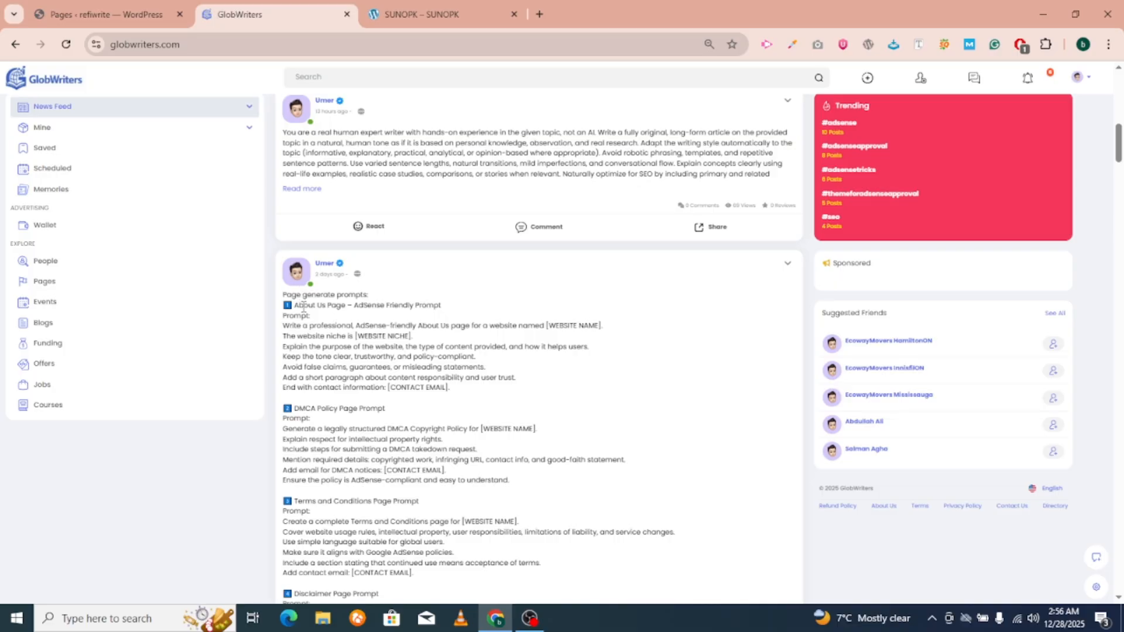
drag(296, 305, 464, 395)
key(ctrl+c)
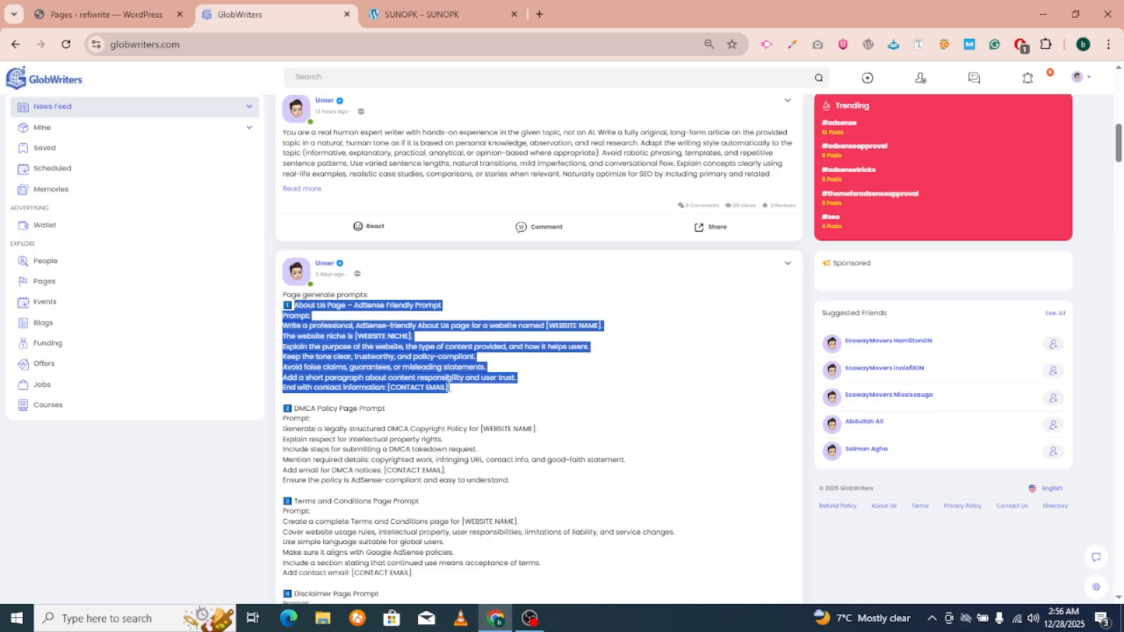
Open chatgpt.com in a new browser tab.
click(545, 4)
text(ch)
key(Return)
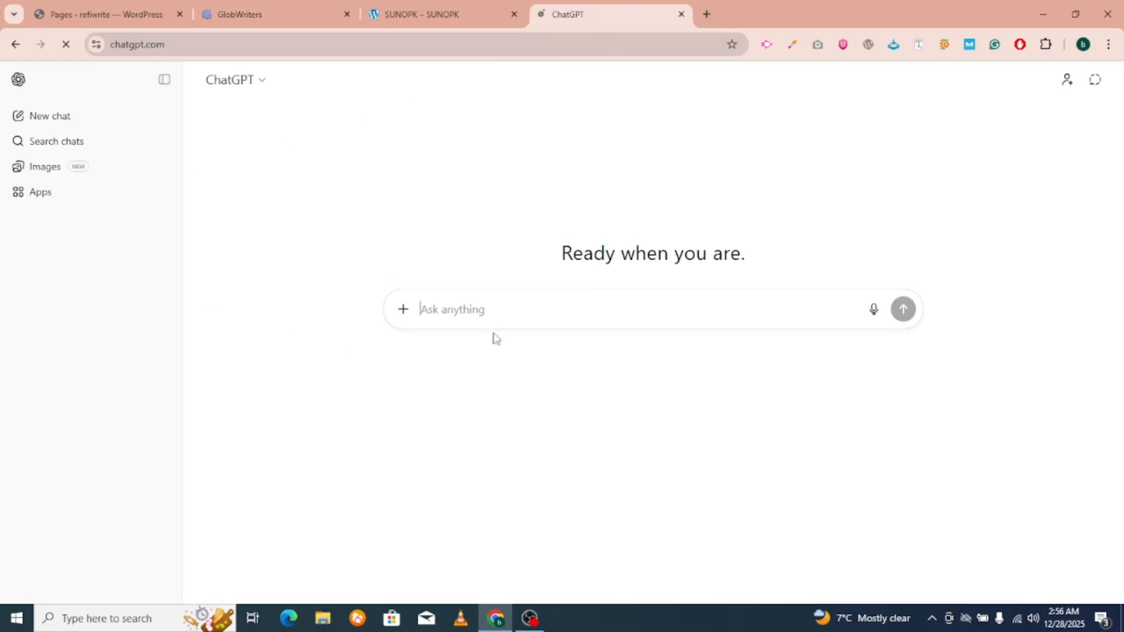
Paste the copied About Us prompt into ChatGPT's message box.
click(489, 309)
key(ctrl+v)
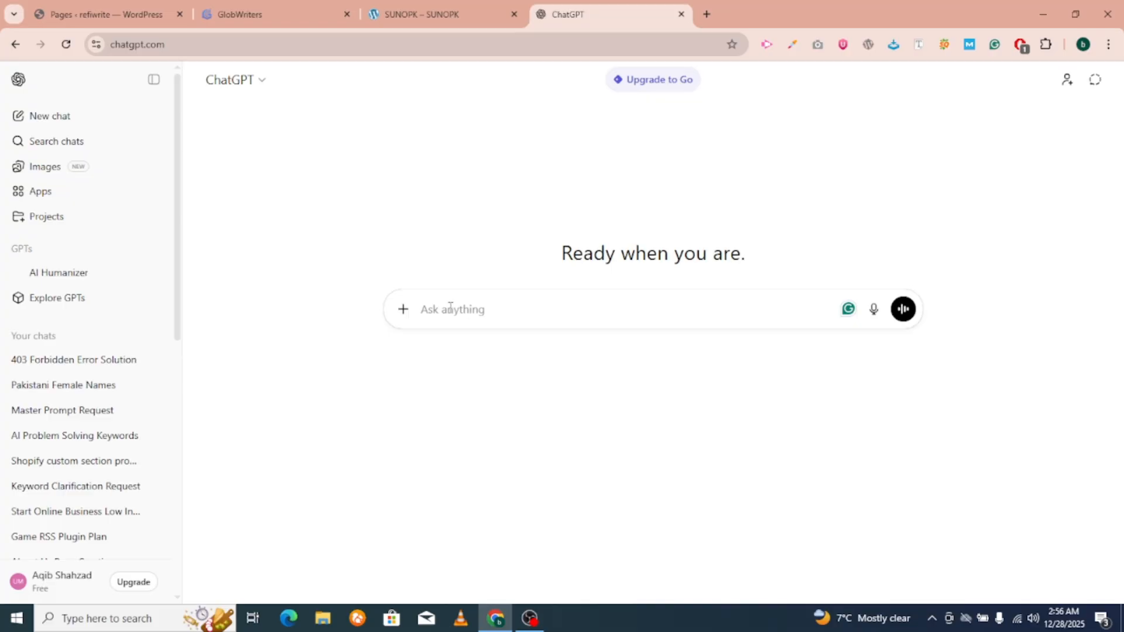
key(ctrl+v)
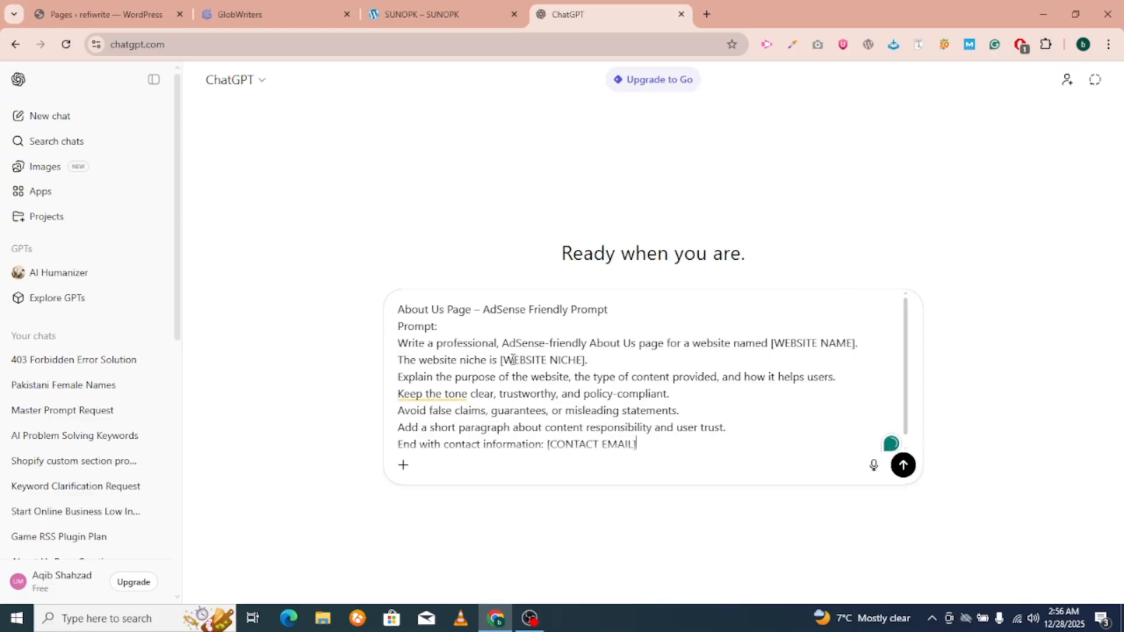
Copy the site name refiwrite from WordPress into the niche placeholder and contact e-mail.
click(88, 3)
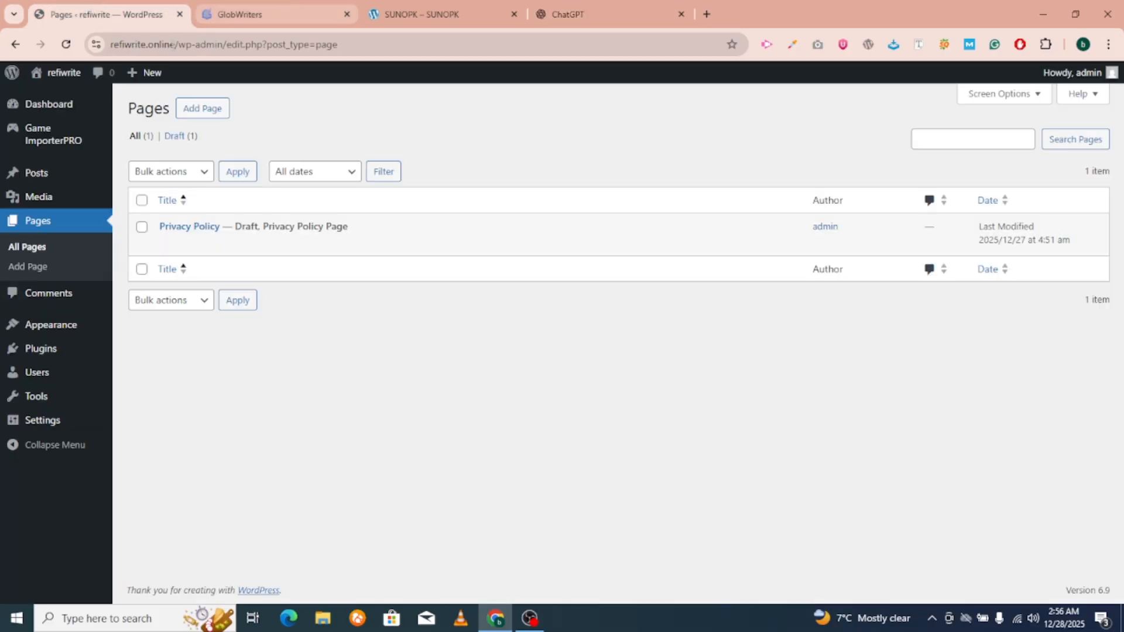
click(130, 47)
double_click(148, 47)
key(ctrl+c)
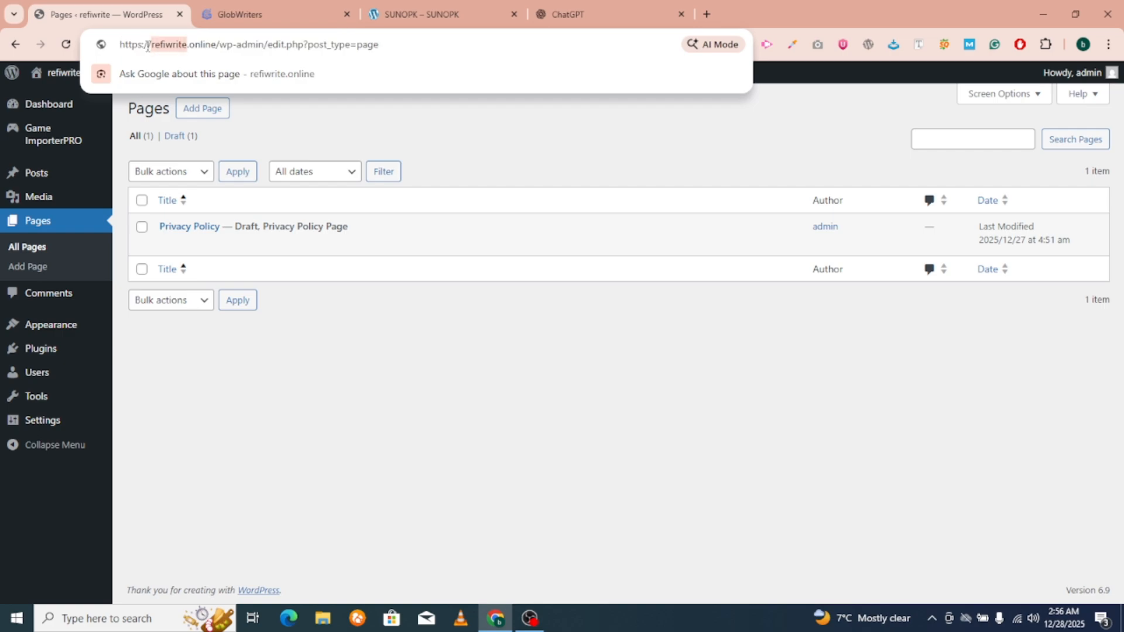
click(585, 14)
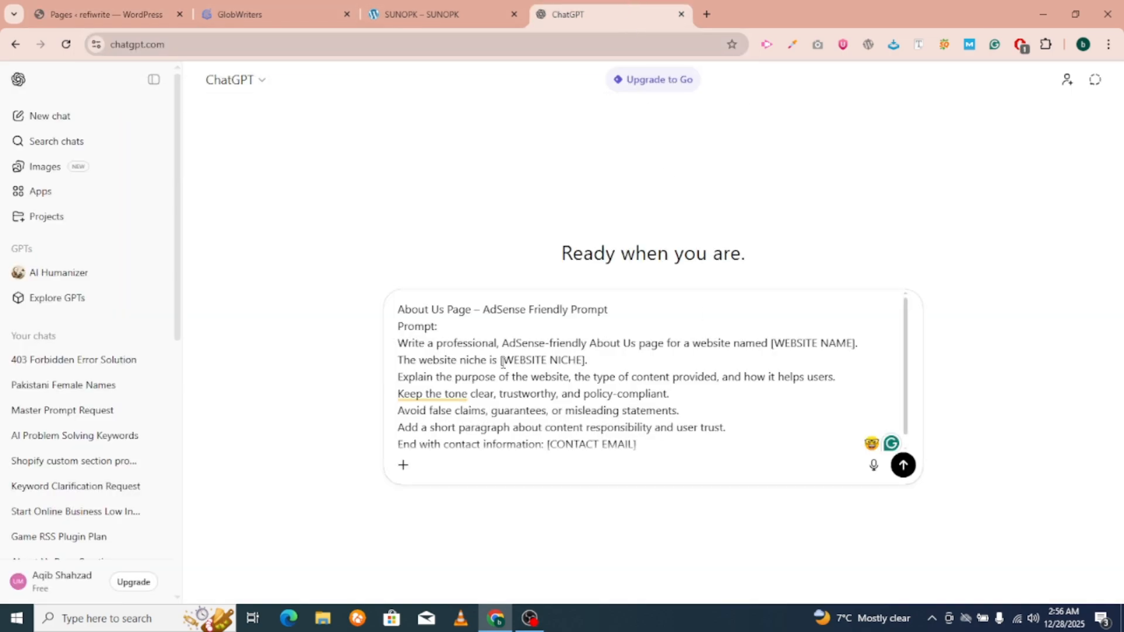
drag(503, 359, 583, 360)
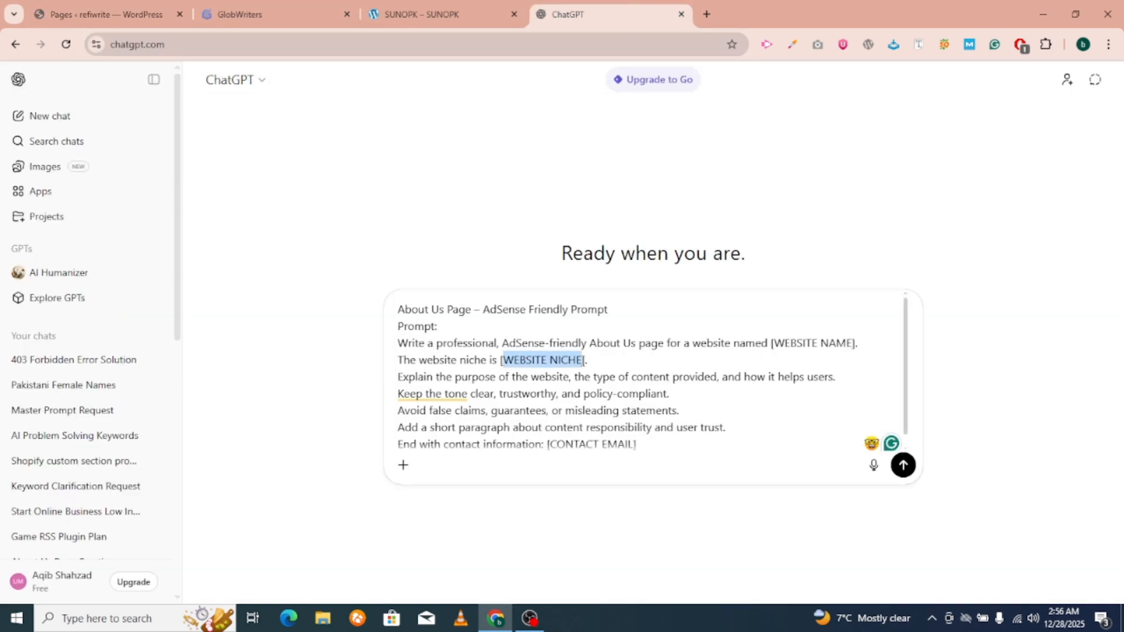
key(ctrl+v)
drag(554, 445, 629, 433)
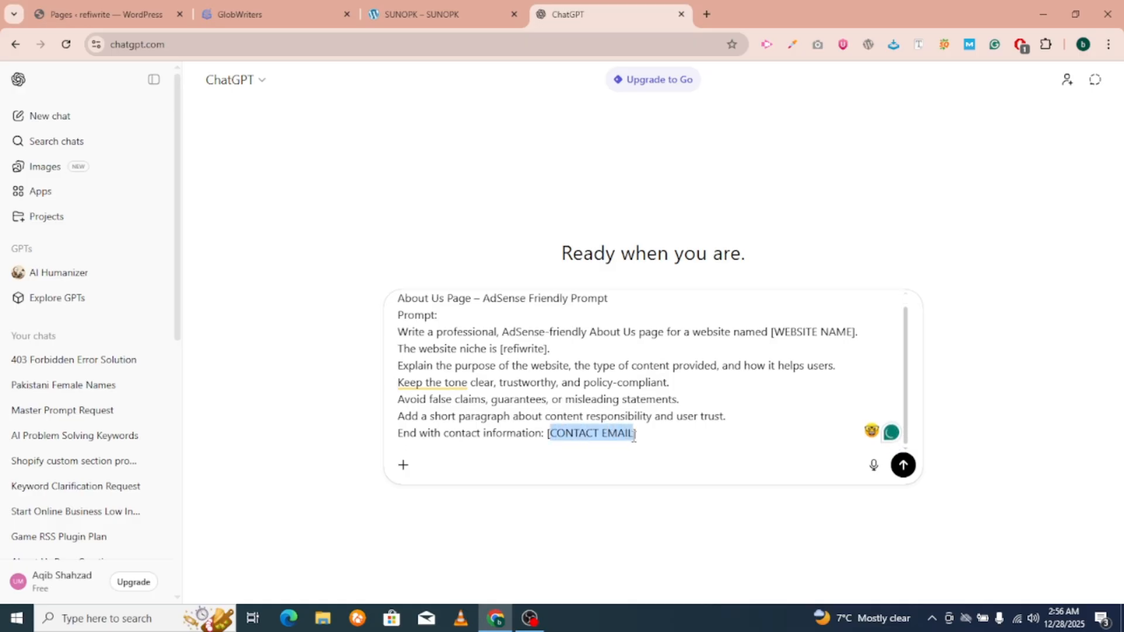
text(admin)
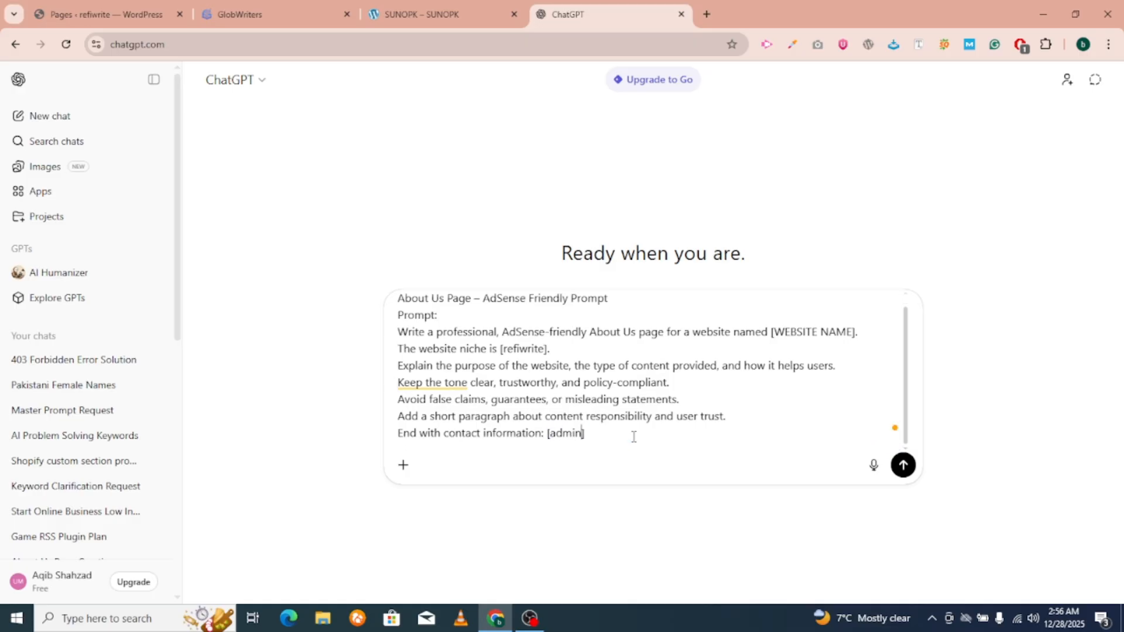
text(@)
key(ctrl+v)
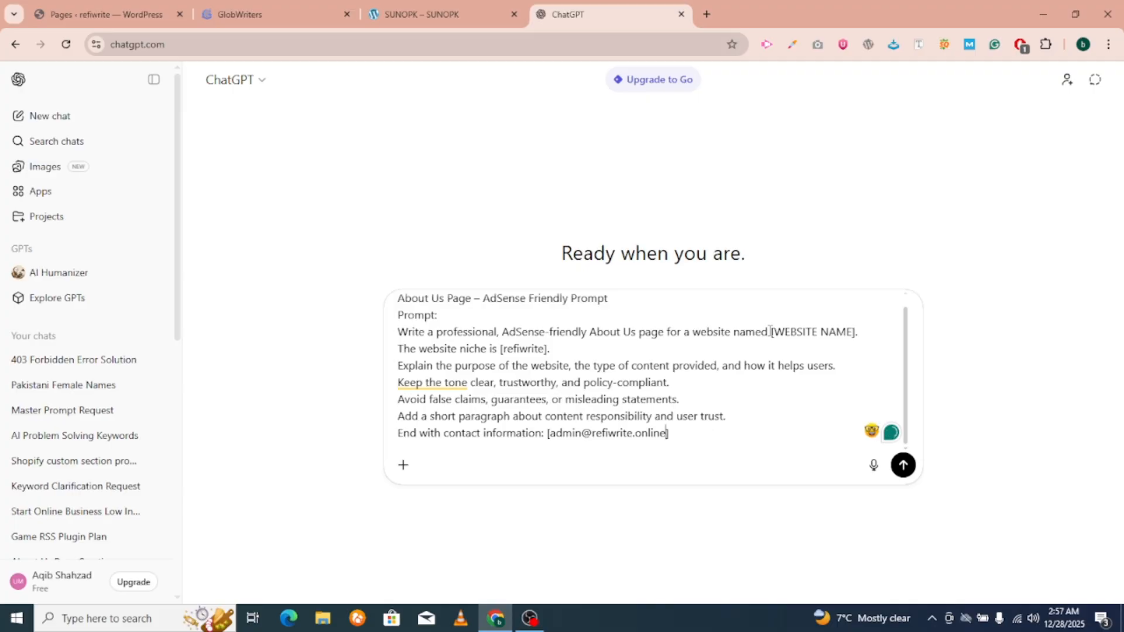
Set the website name to refiwrite, the niche to online games, and send the prompt.
drag(774, 331, 856, 333)
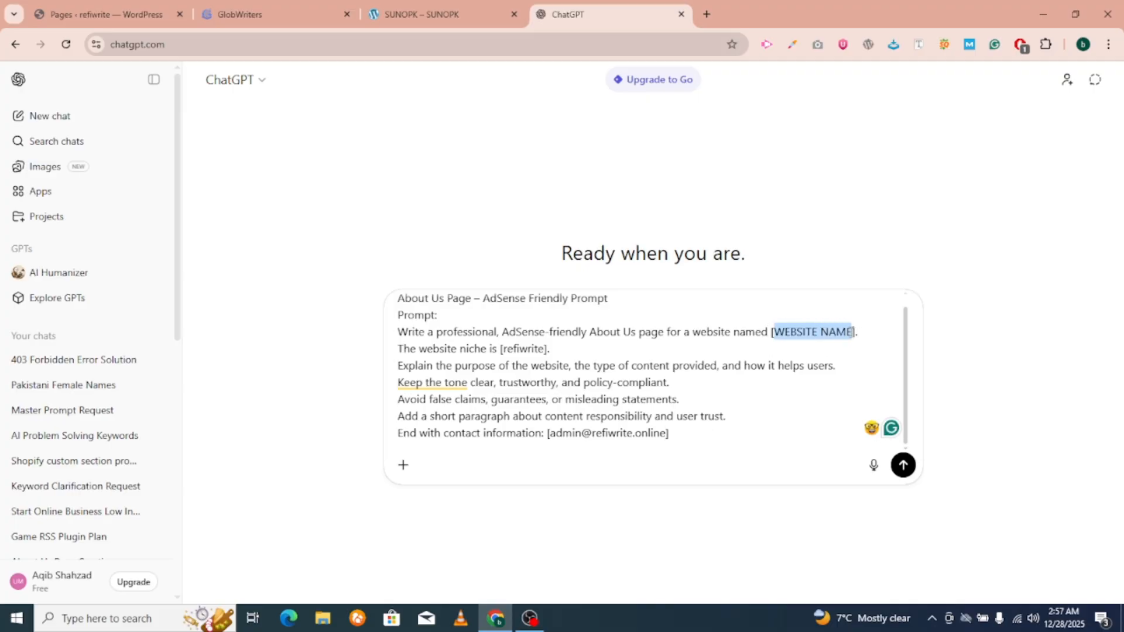
key(ctrl+v)
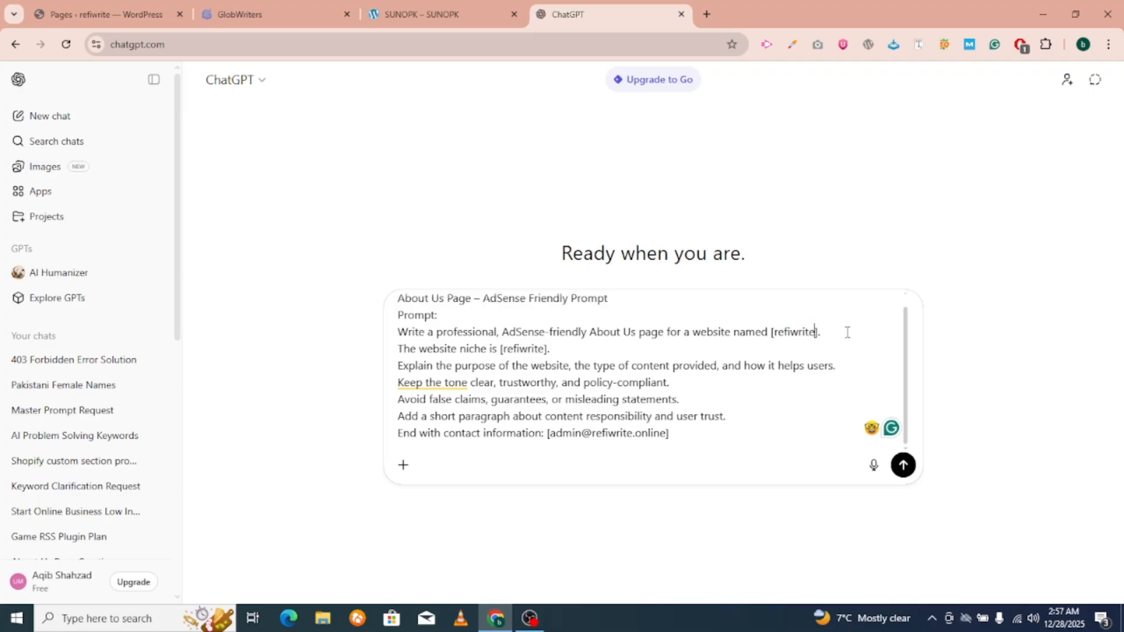
double_click(529, 349)
text(th)
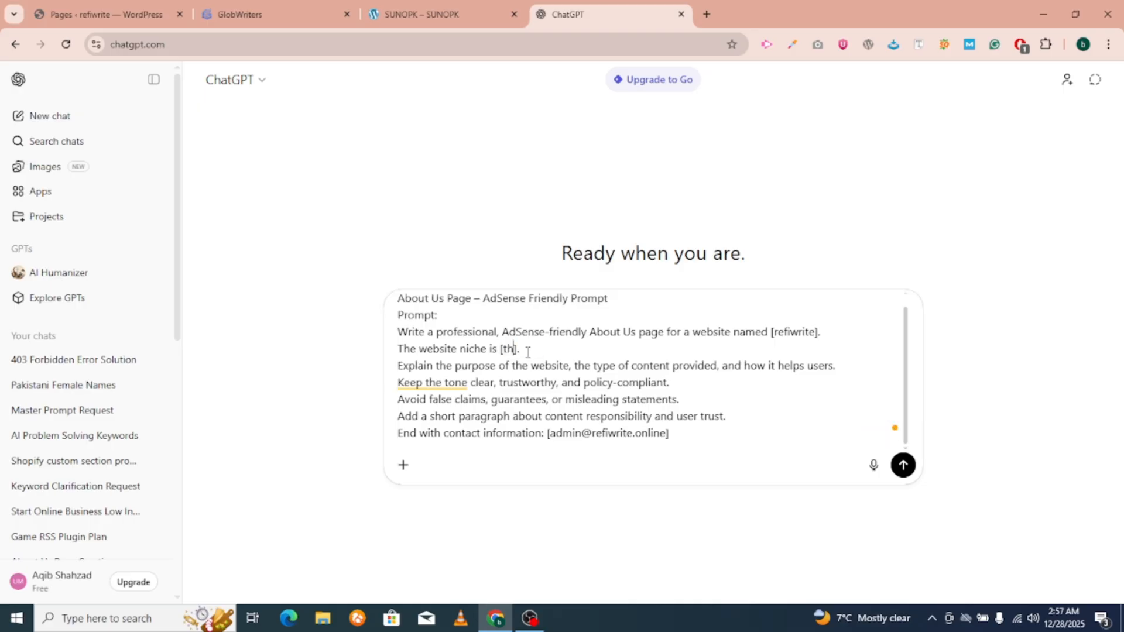
text(is webs)
text(ite related online games)
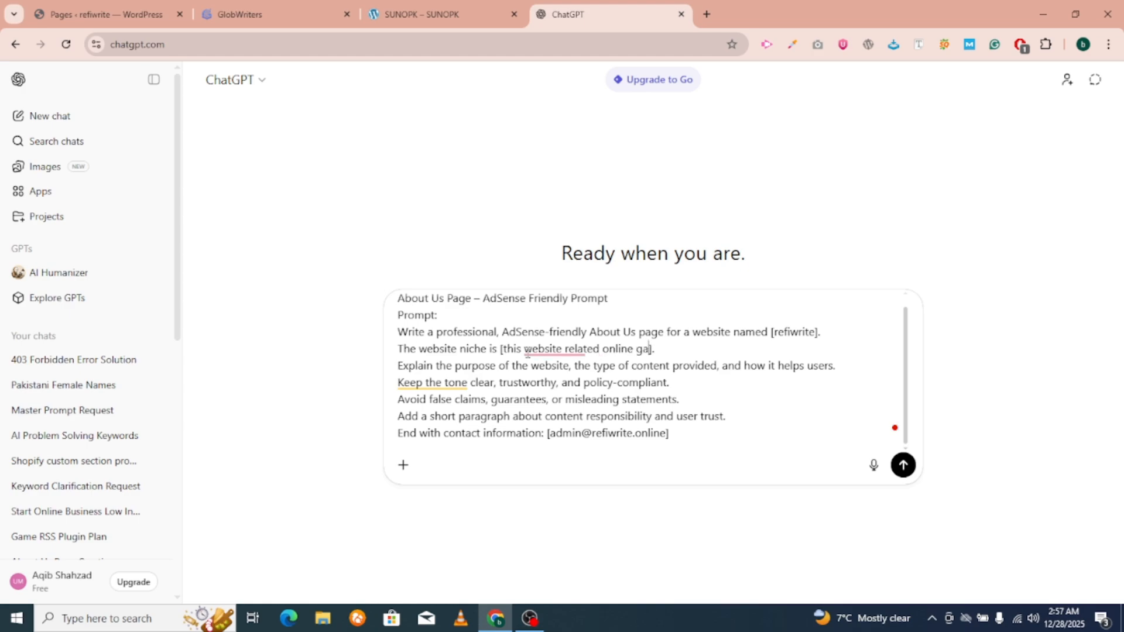
text(,)
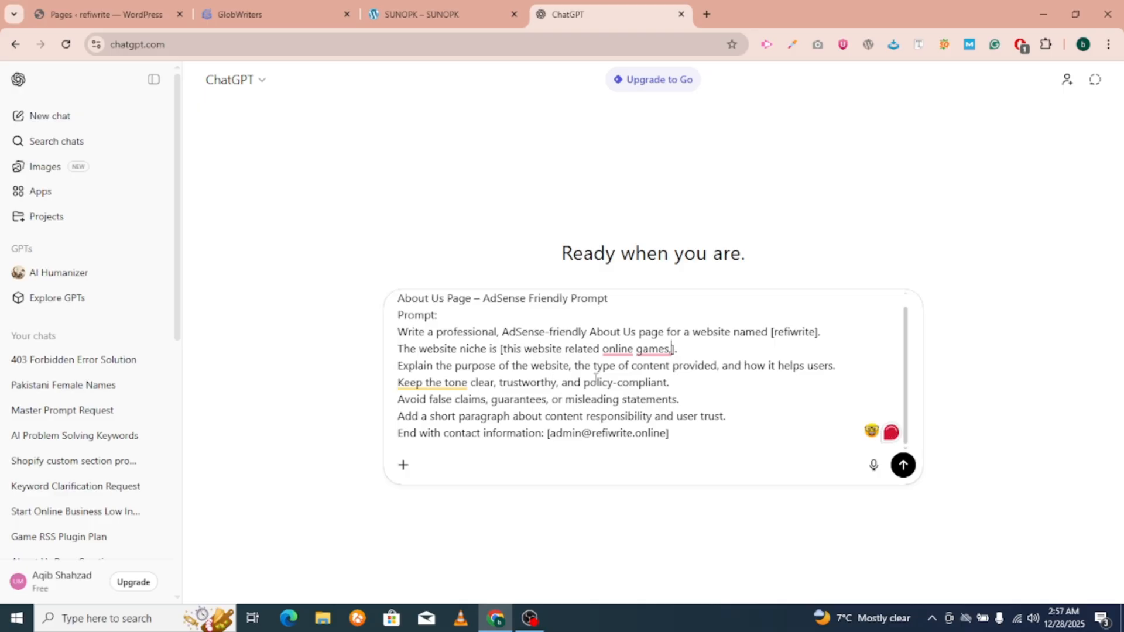
click(902, 465)
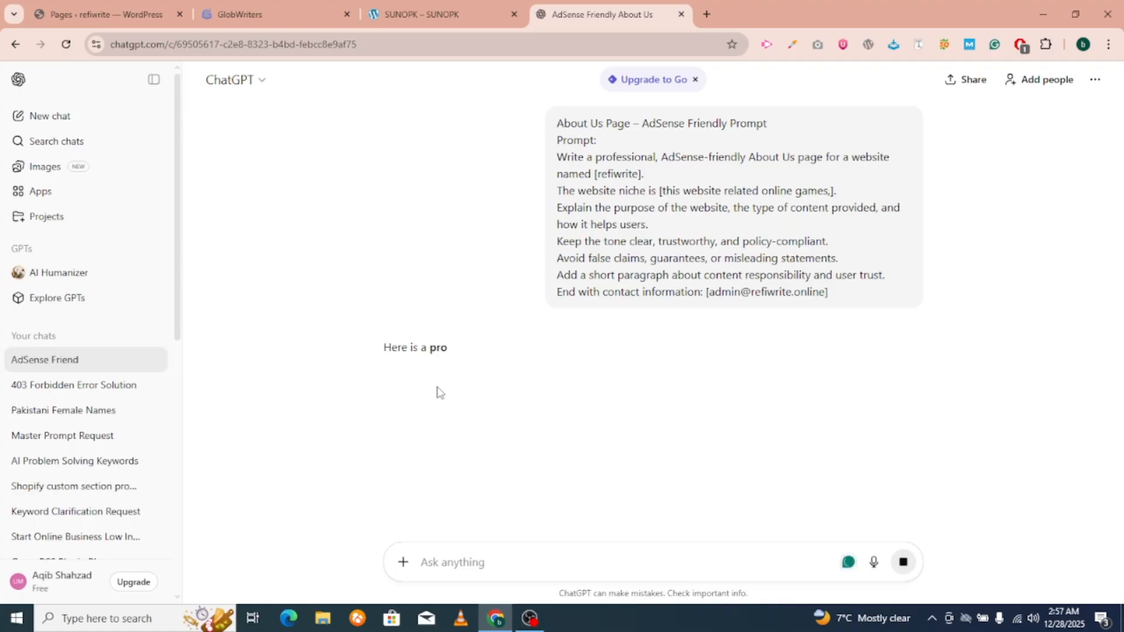
Copy the About Us heading from ChatGPT's reply and return to WordPress Pages.
scroll(432, 409, down, 1)
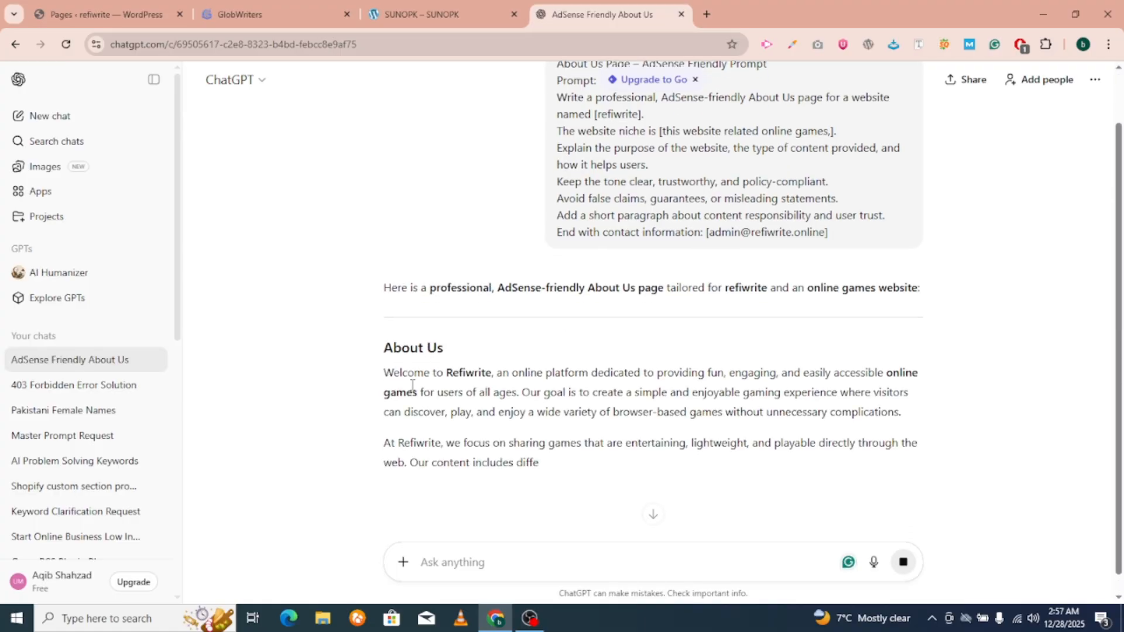
drag(384, 346, 490, 350)
key(ctrl+c)
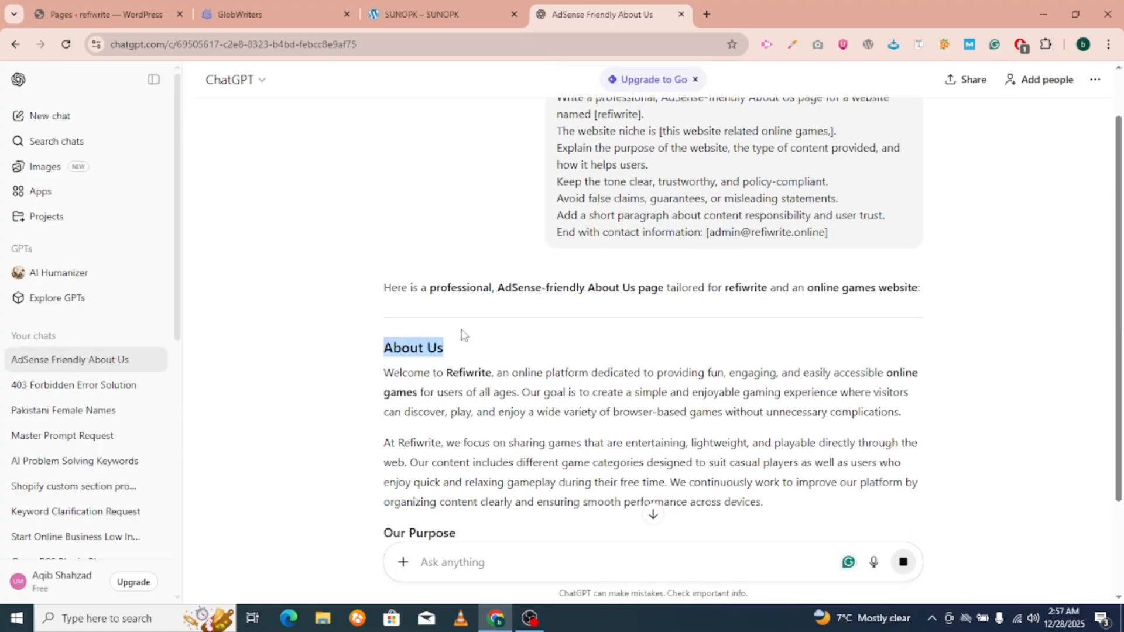
click(40, 6)
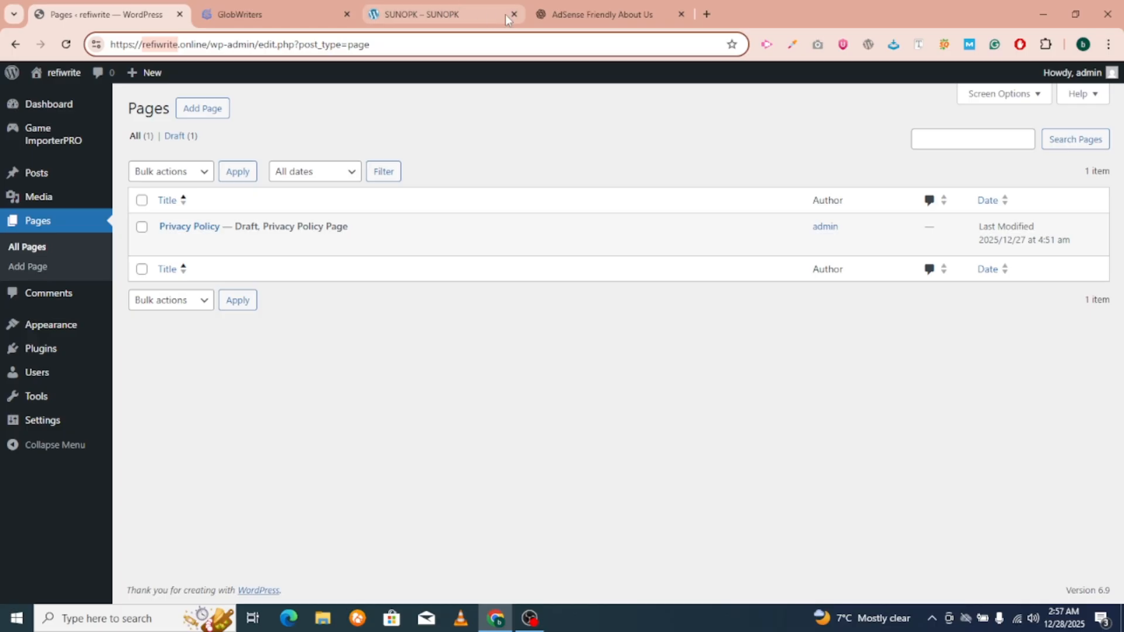
Create a new blank page titled About Us.
click(203, 110)
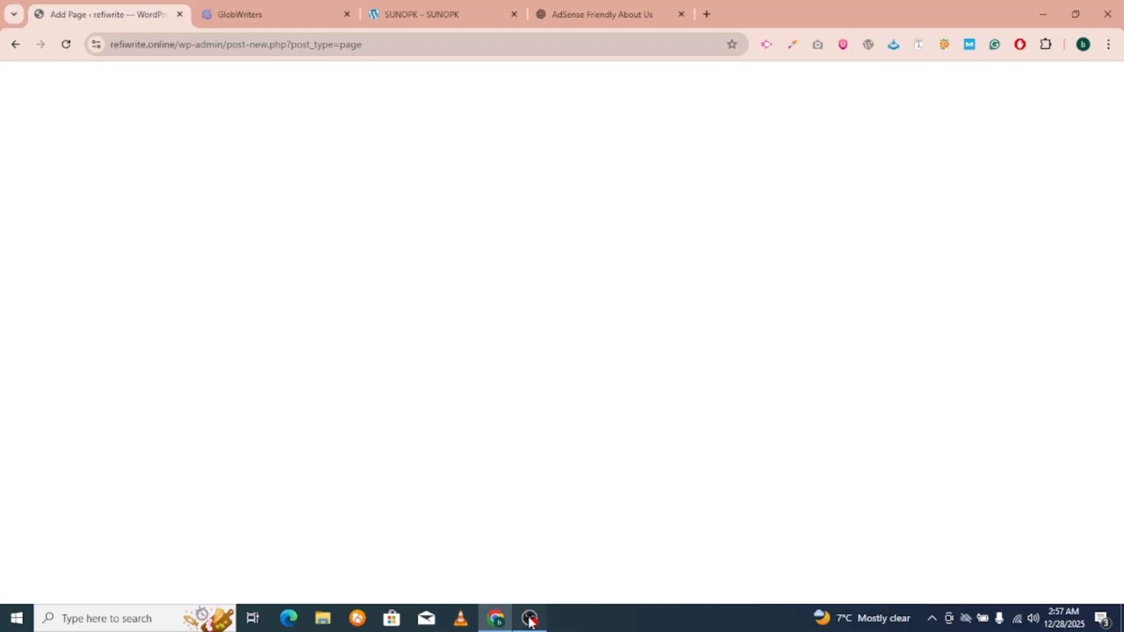
click(529, 619)
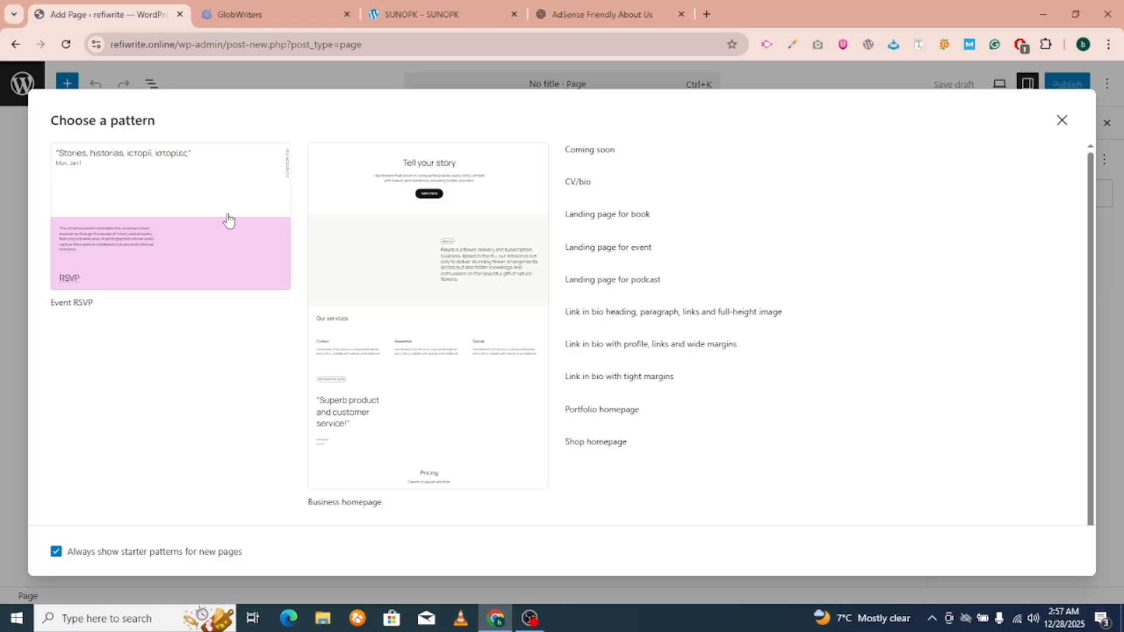
click(520, 624)
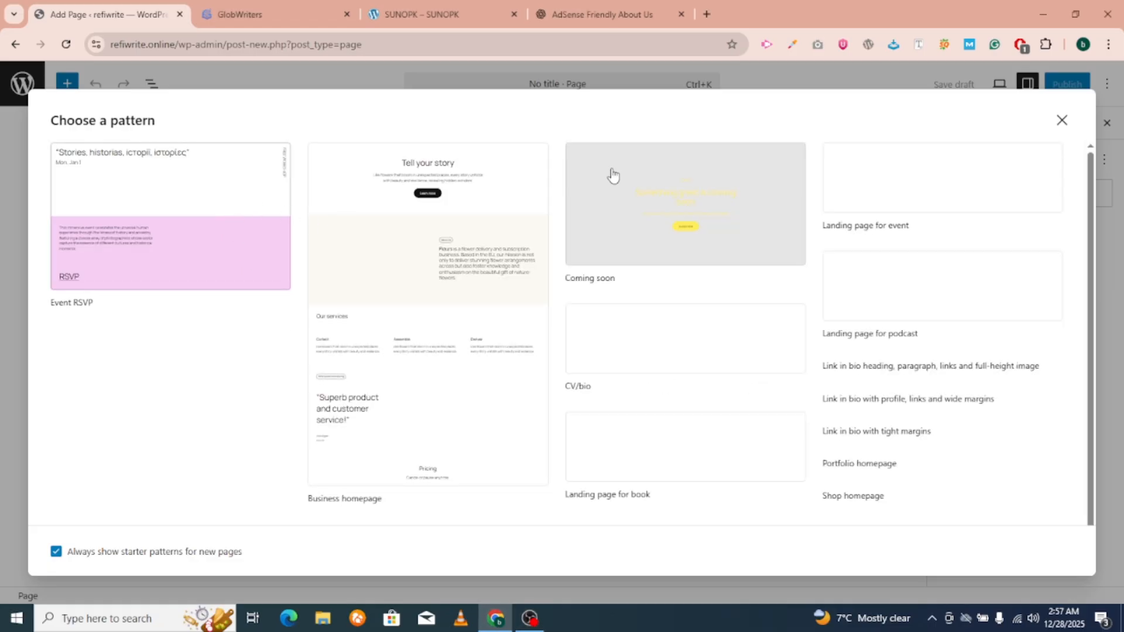
click(1061, 120)
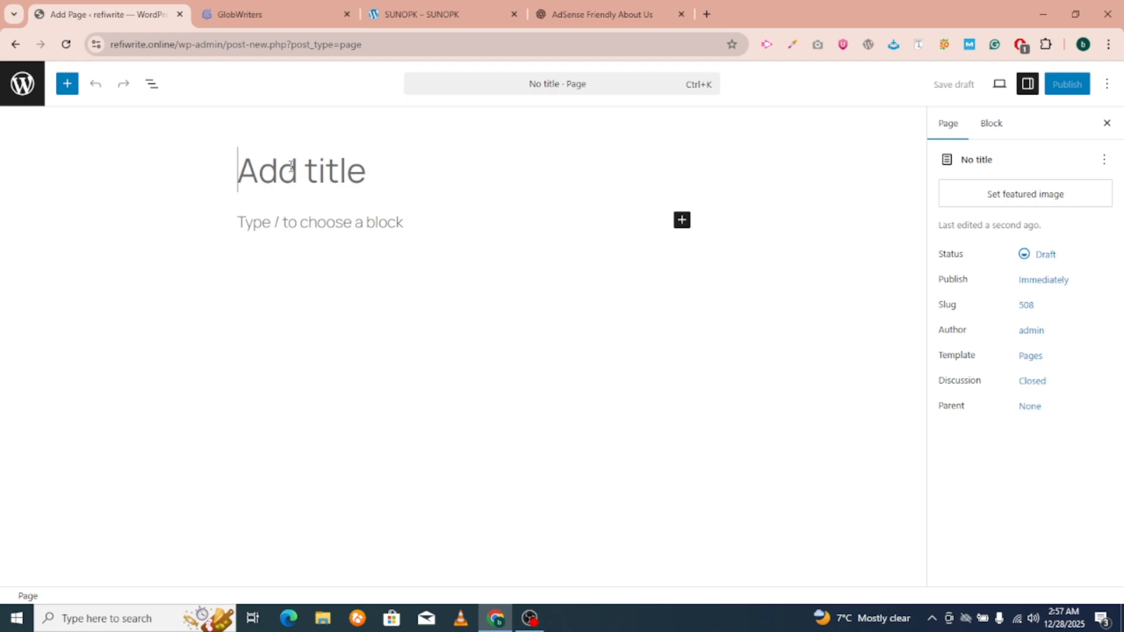
key(ctrl+v)
click(325, 223)
Select ChatGPT's generated About Us page text.
click(594, 15)
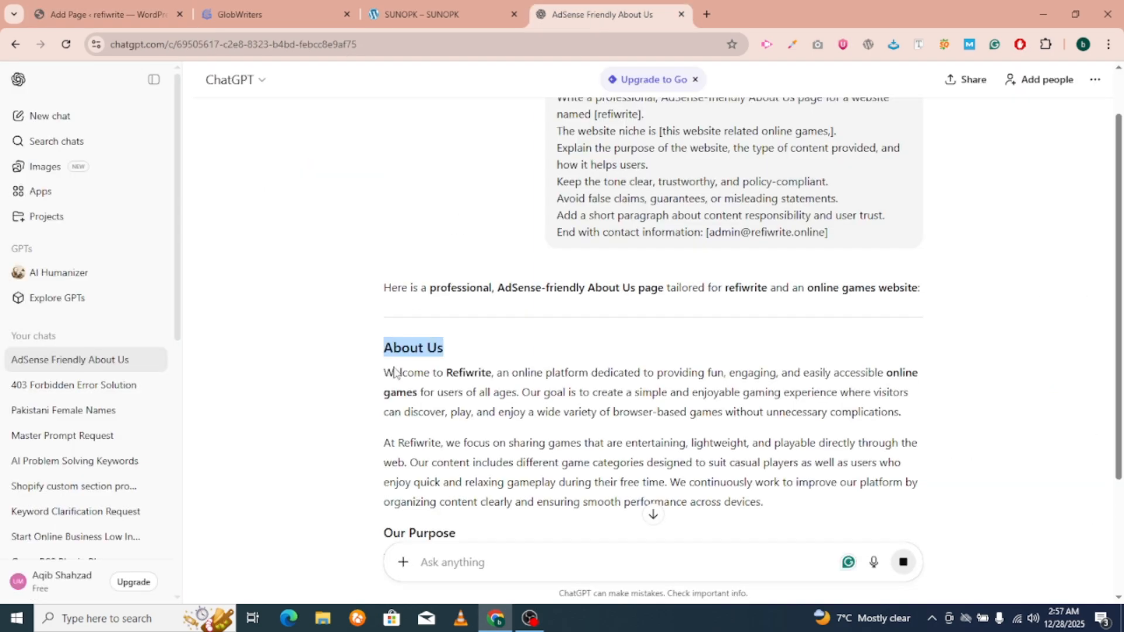
scroll(395, 372, down, 1)
drag(384, 303, 587, 375)
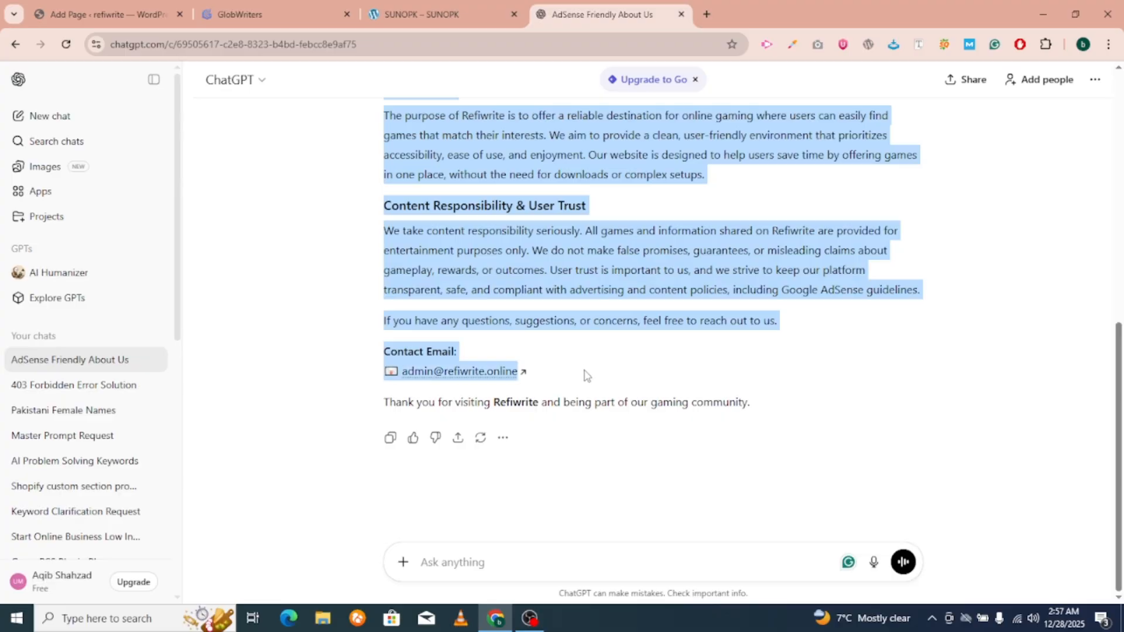
Paste the Refiwrite About Us text into the page body, publish it, and return to All Pages.
click(111, 11)
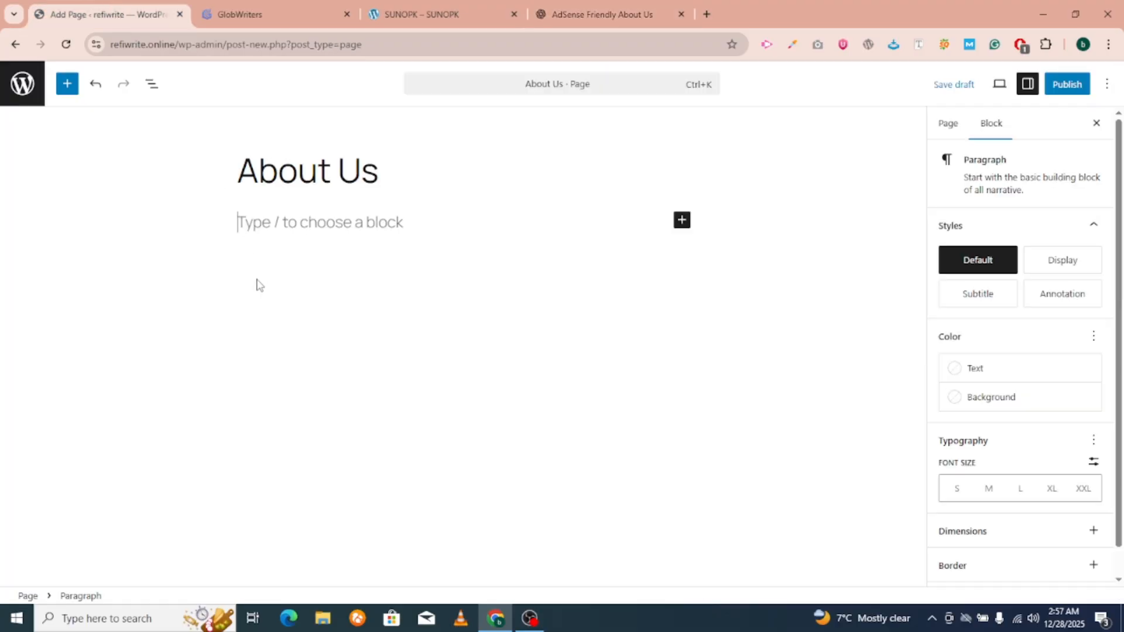
key(ctrl+v)
scroll(694, 202, up, 6)
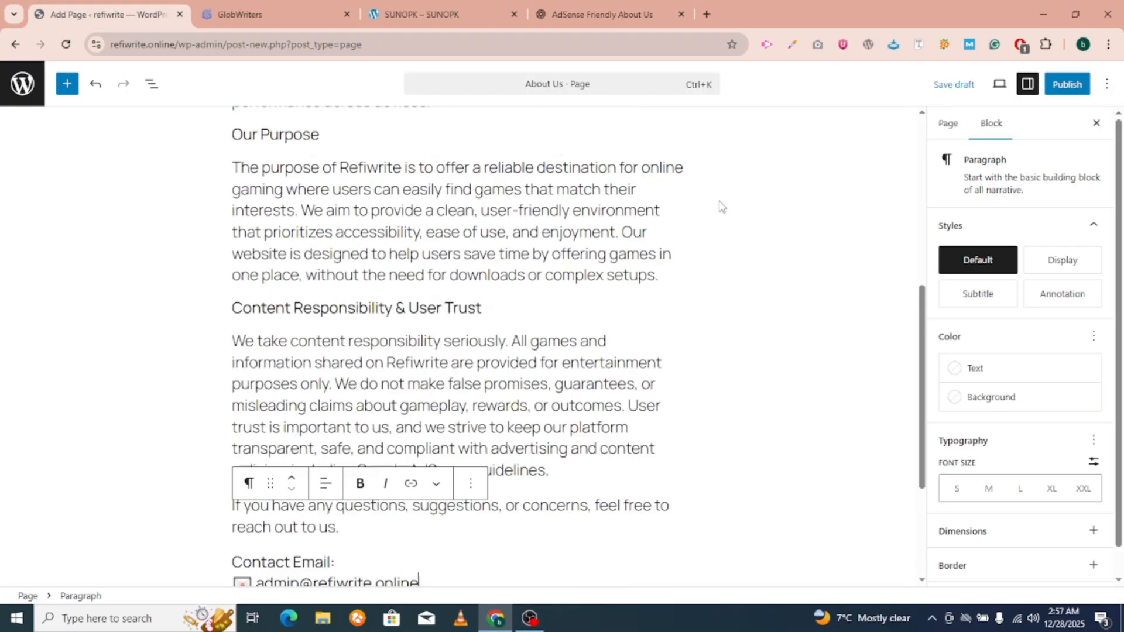
click(1067, 84)
click(1063, 83)
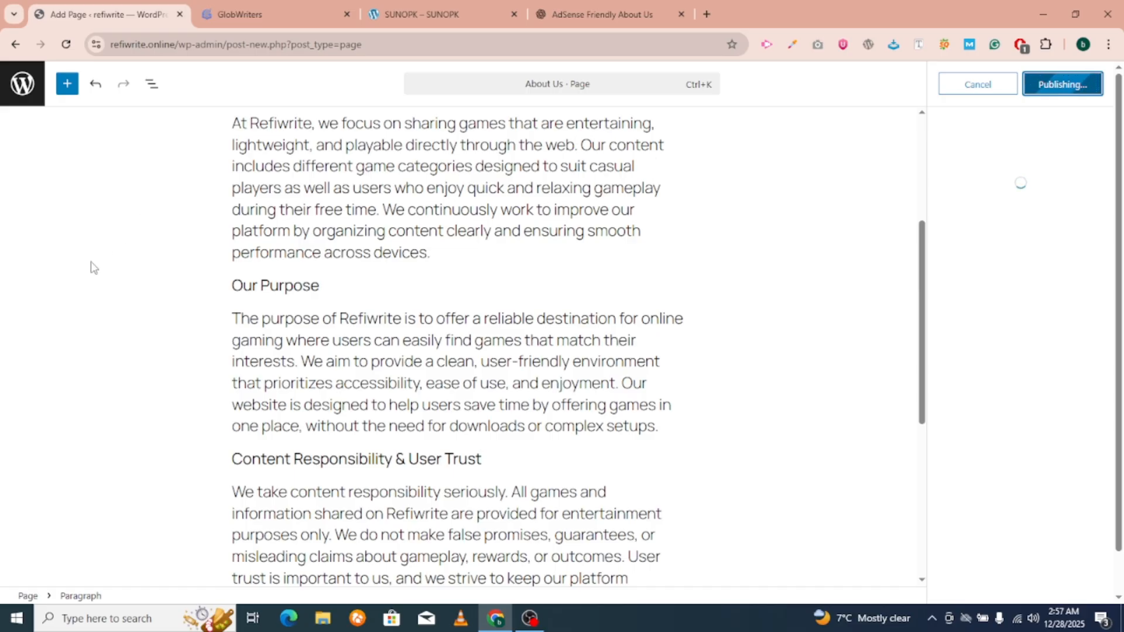
scroll(94, 267, up, 4)
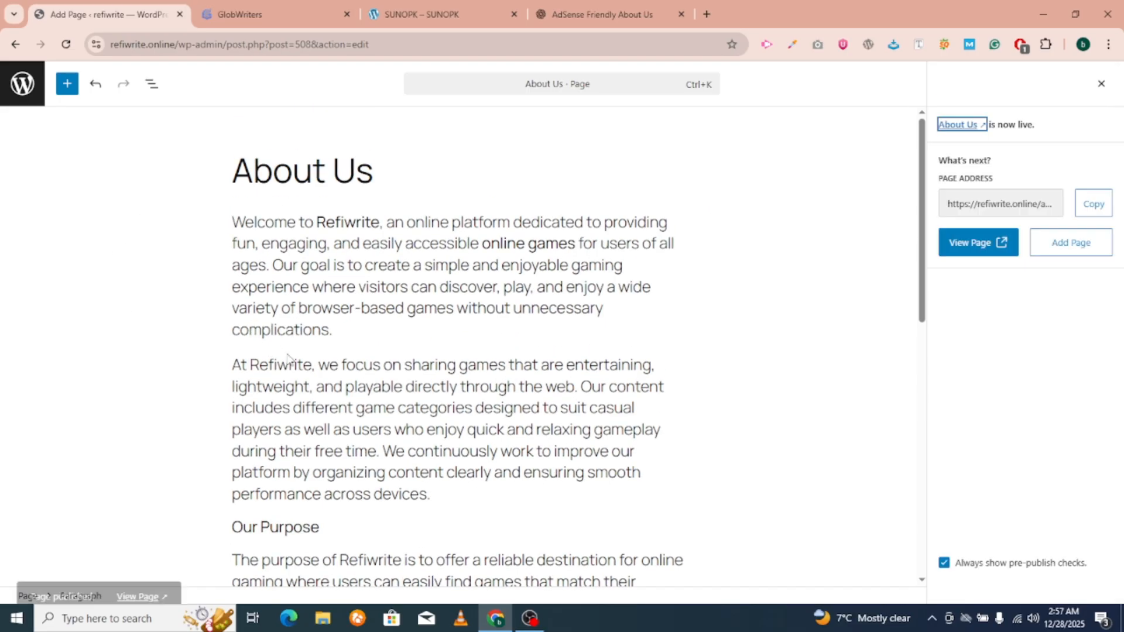
click(22, 83)
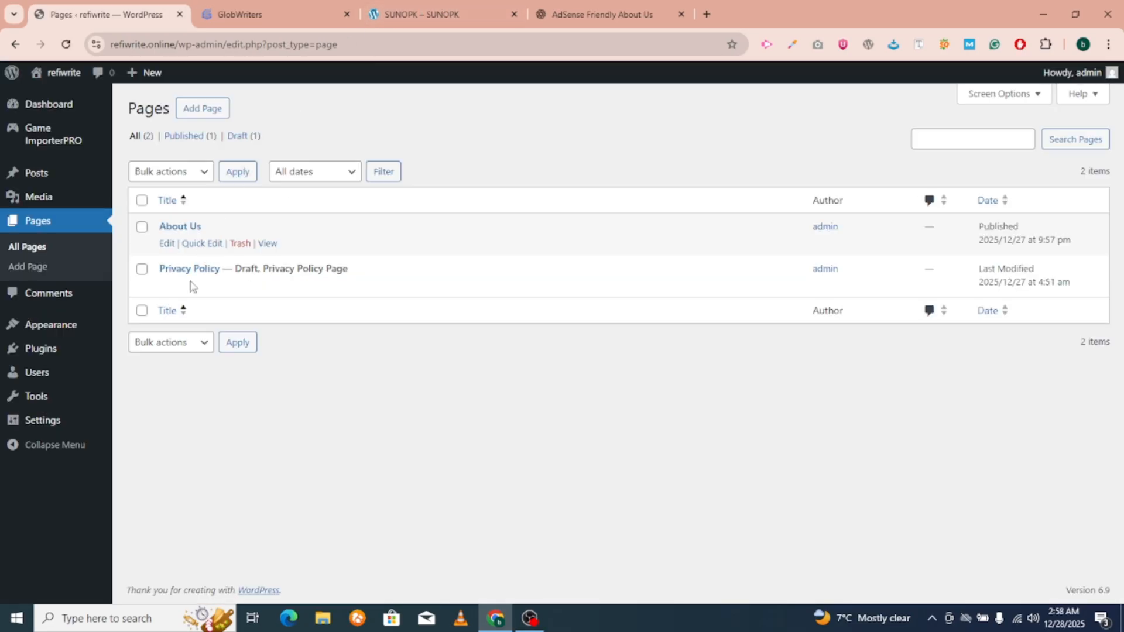
Open the Privacy Policy draft for editing and select the DMCA Policy prompt in GlobWriters.
click(166, 285)
click(567, 8)
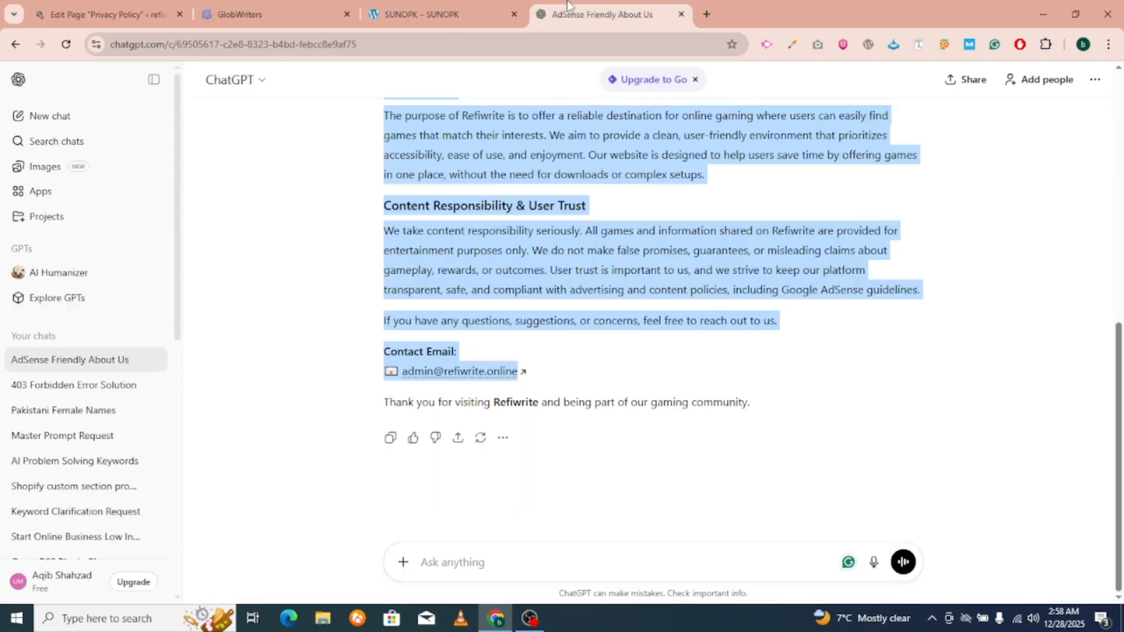
click(269, 14)
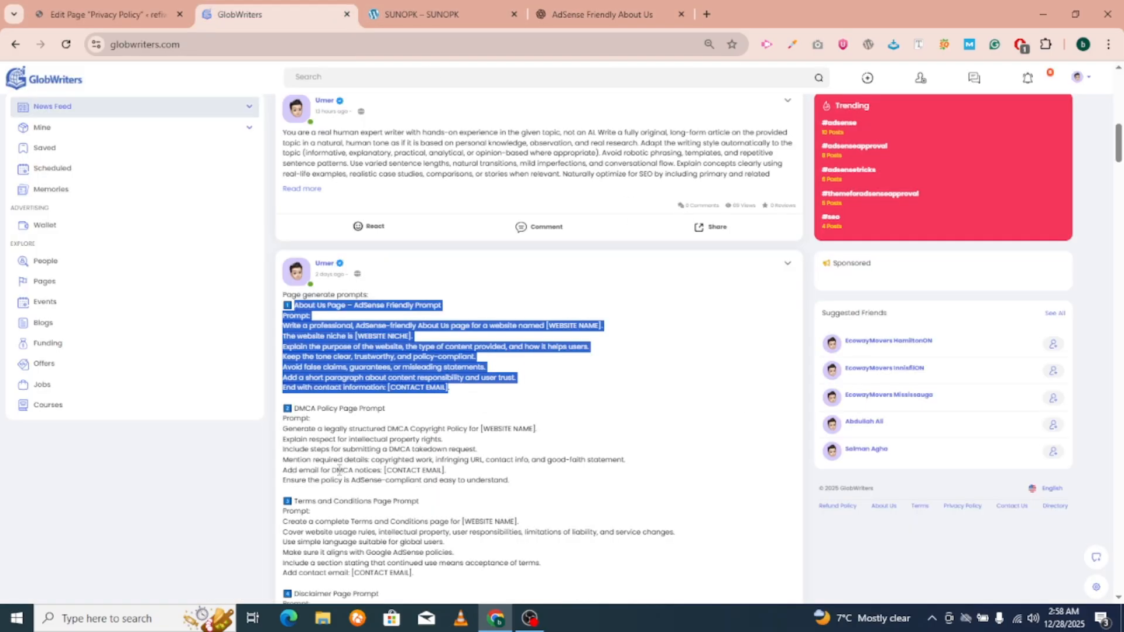
scroll(338, 470, down, 3)
drag(295, 268, 521, 341)
key(ctrl+c)
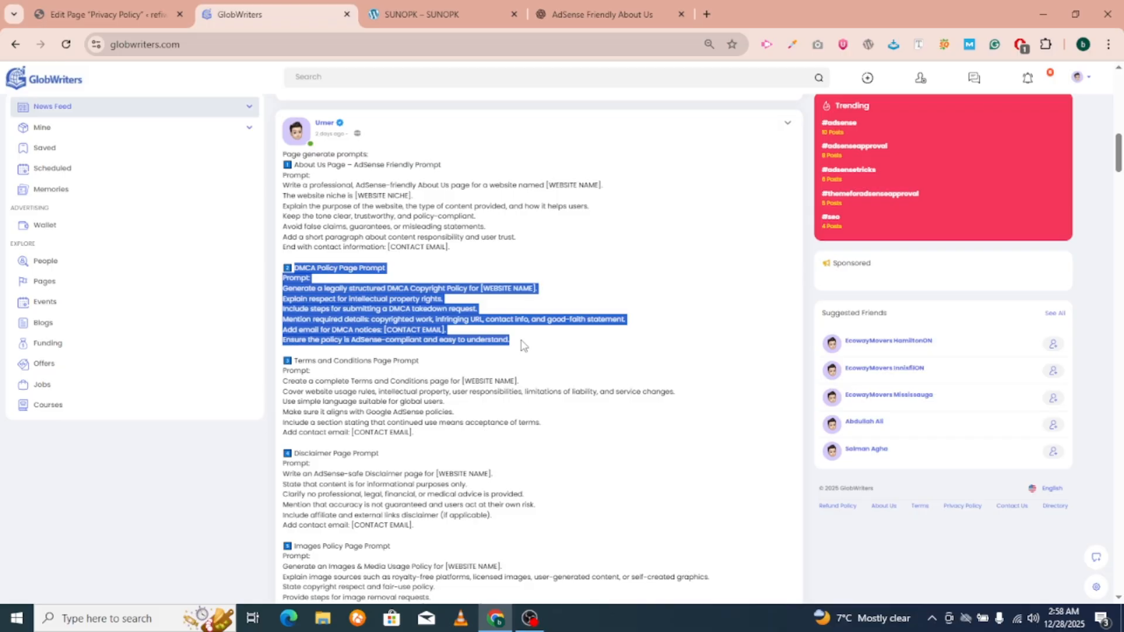
scroll(523, 345, down, 6)
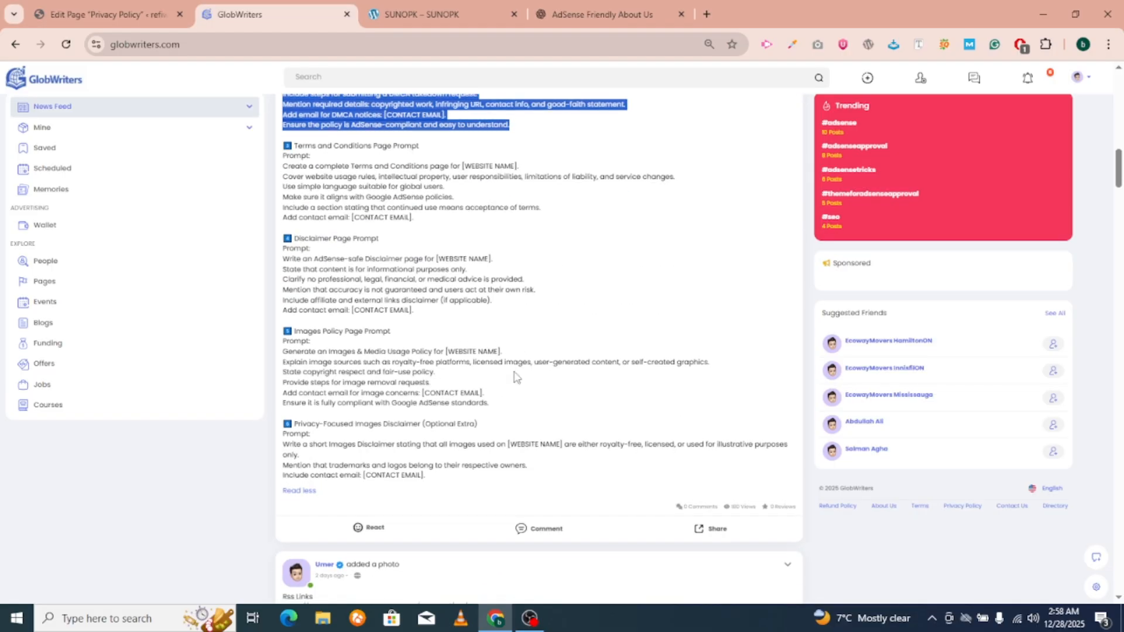
scroll(467, 290, up, 7)
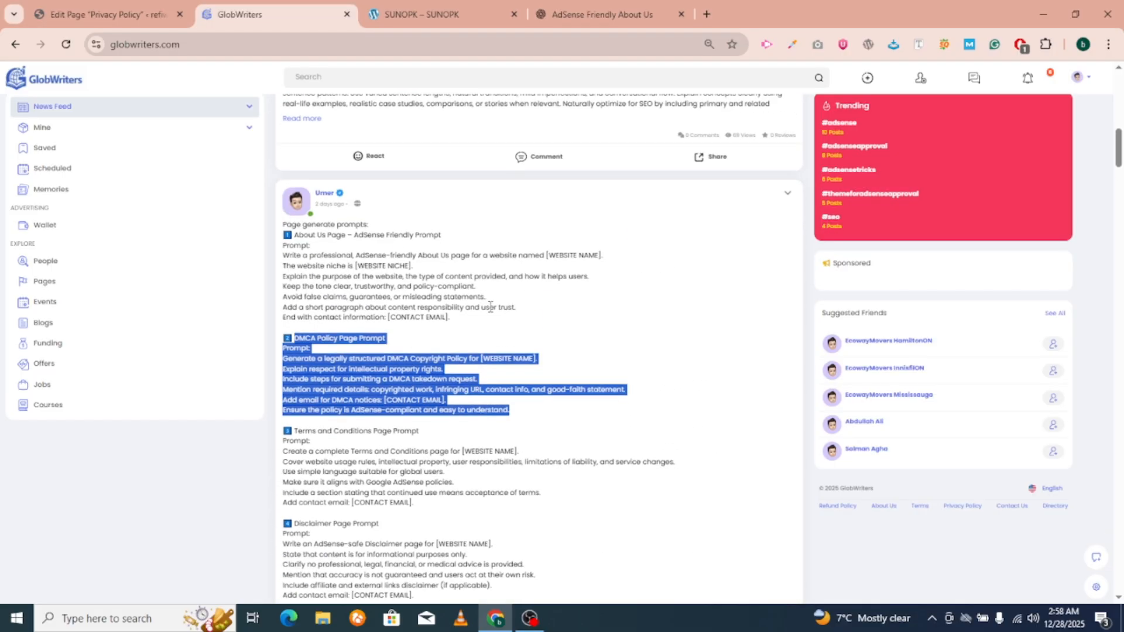
Send ChatGPT a new request to generate a DMCA Policy page for Refiwrite.
click(603, 14)
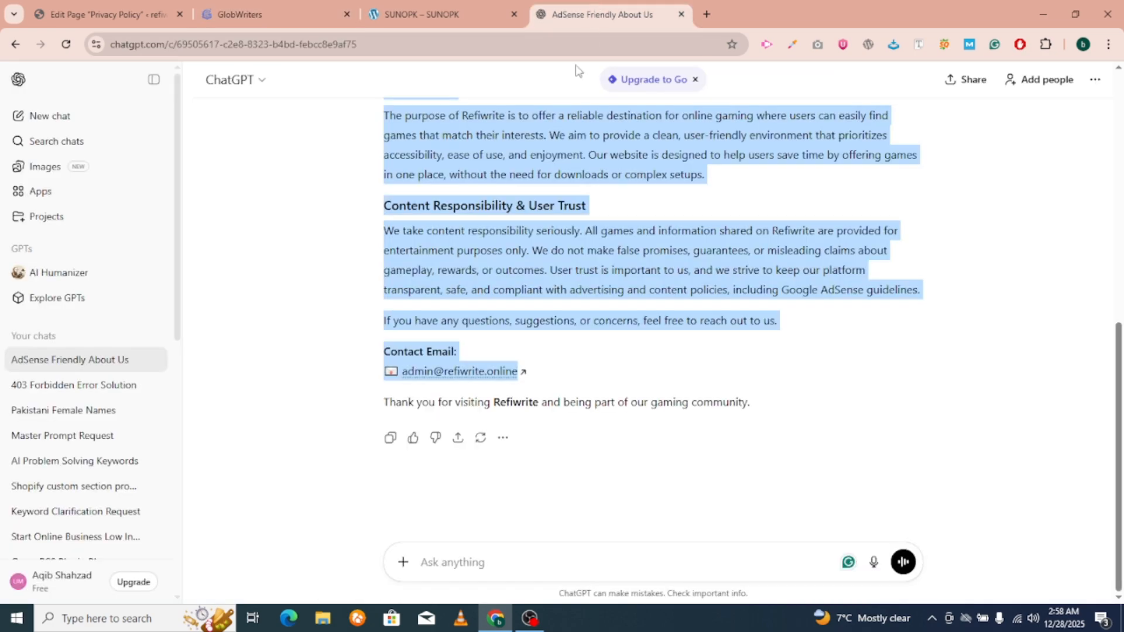
scroll(720, 251, up, 9)
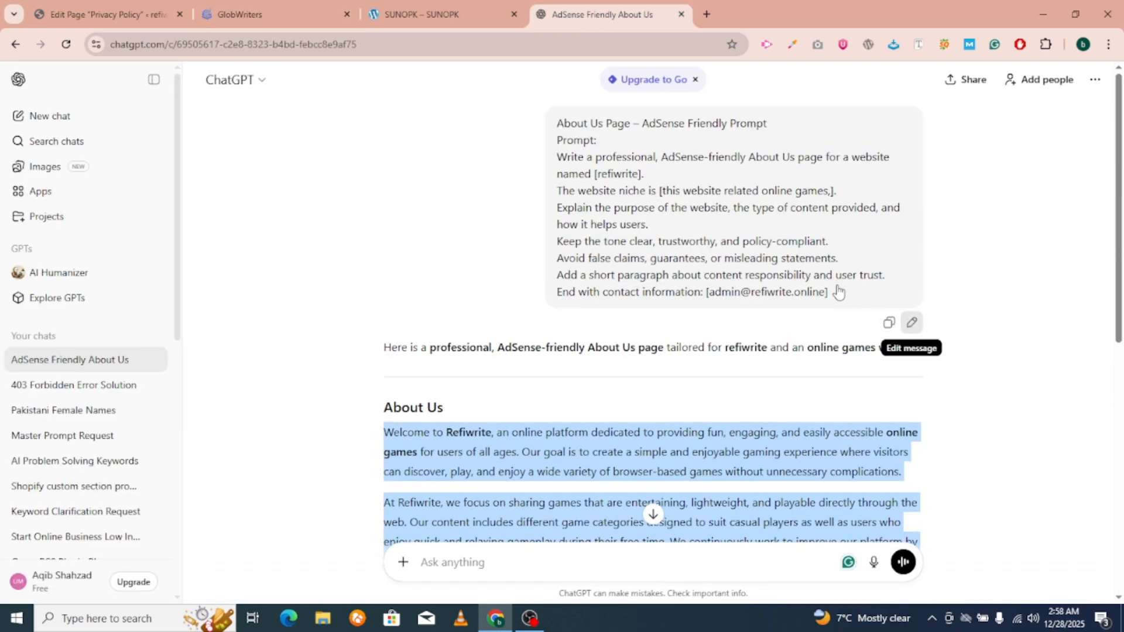
scroll(705, 245, down, 4)
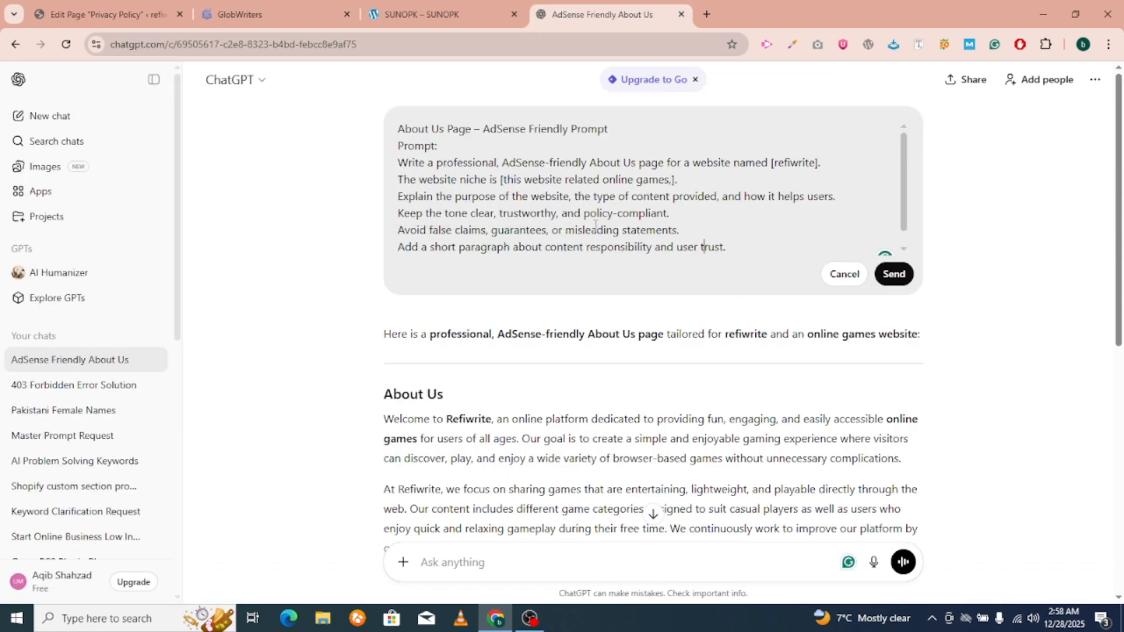
key(ctrl+a)
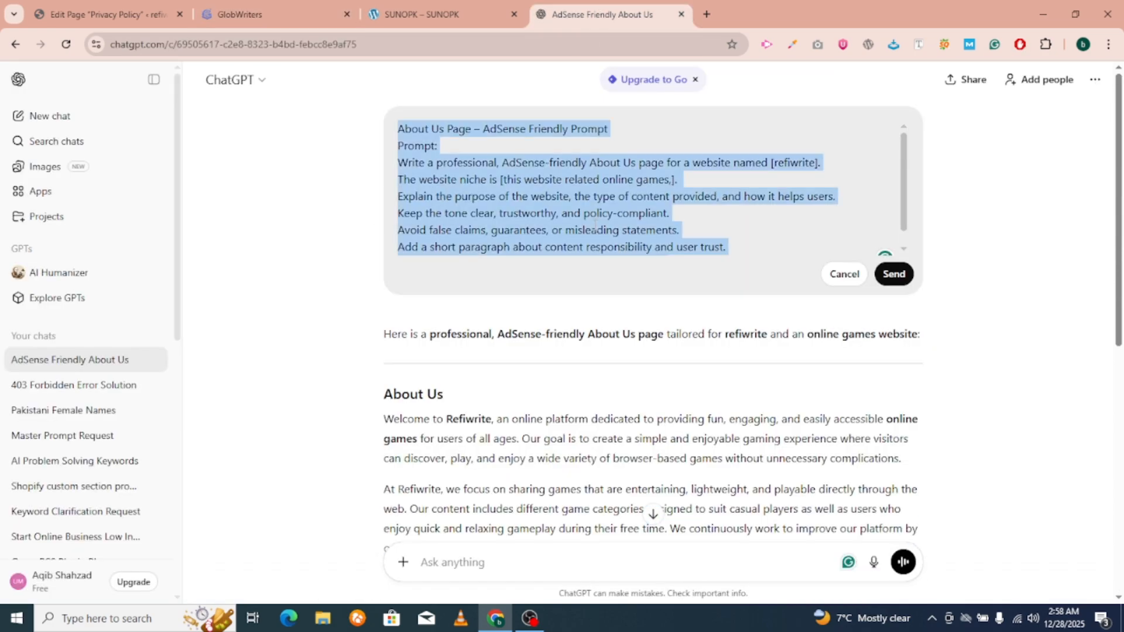
key(ctrl+v)
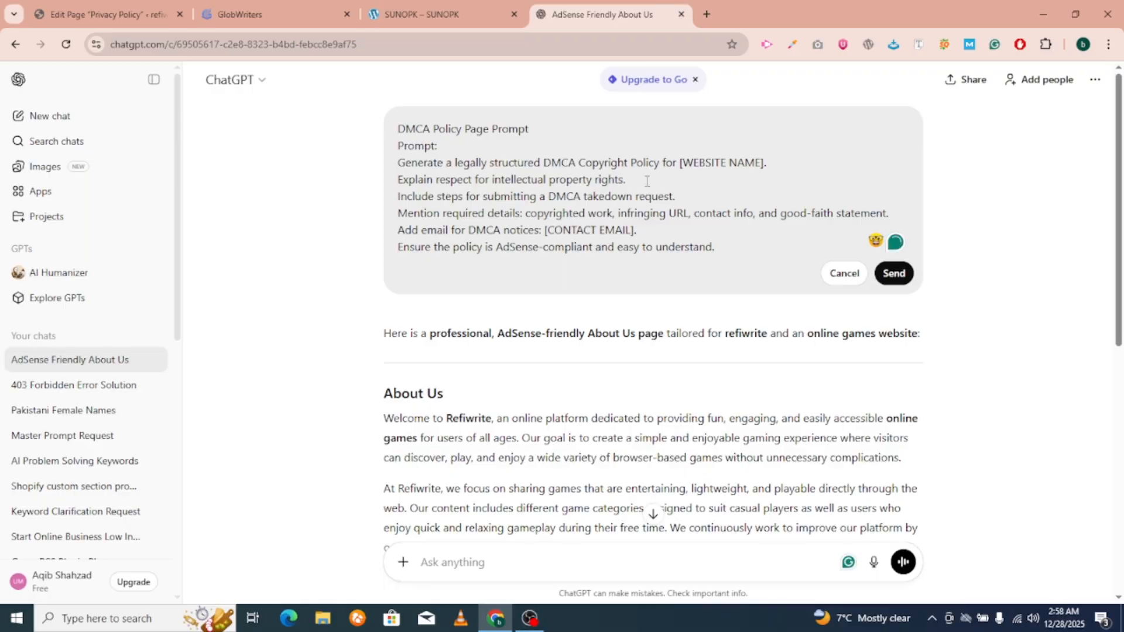
click(841, 273)
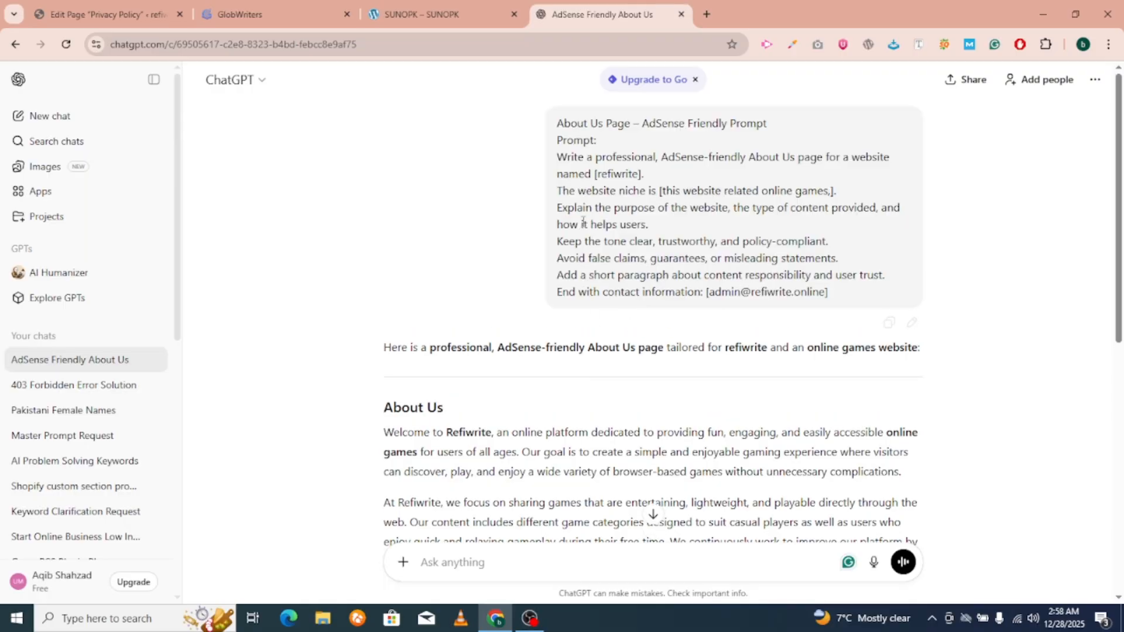
scroll(583, 222, down, 5)
click(483, 562)
text(generate now, dmca policy page)
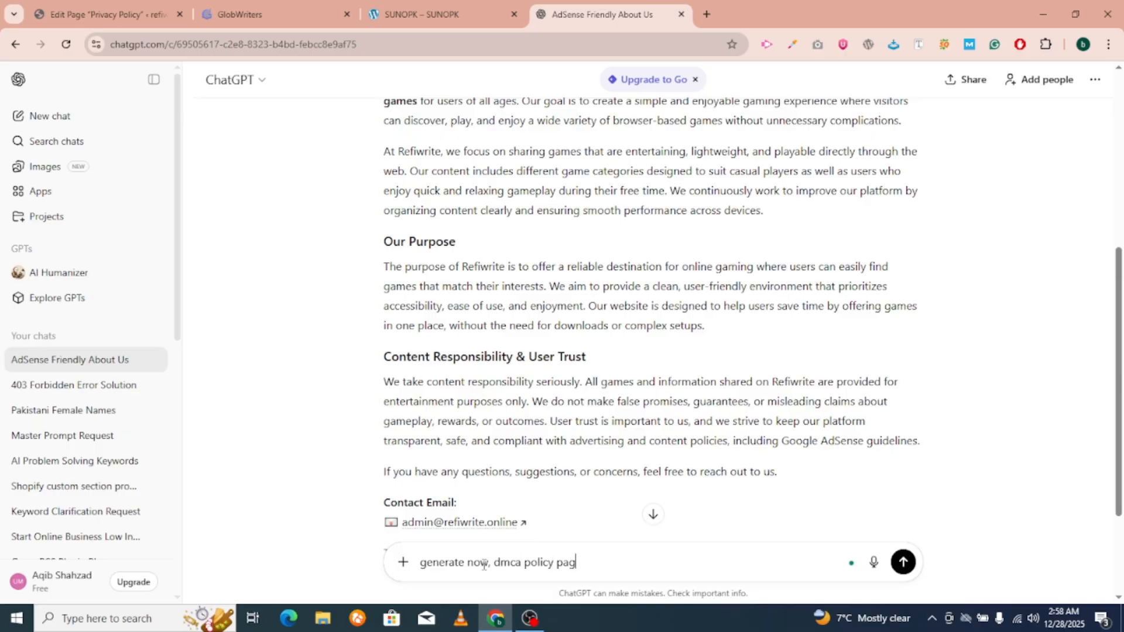
click(903, 563)
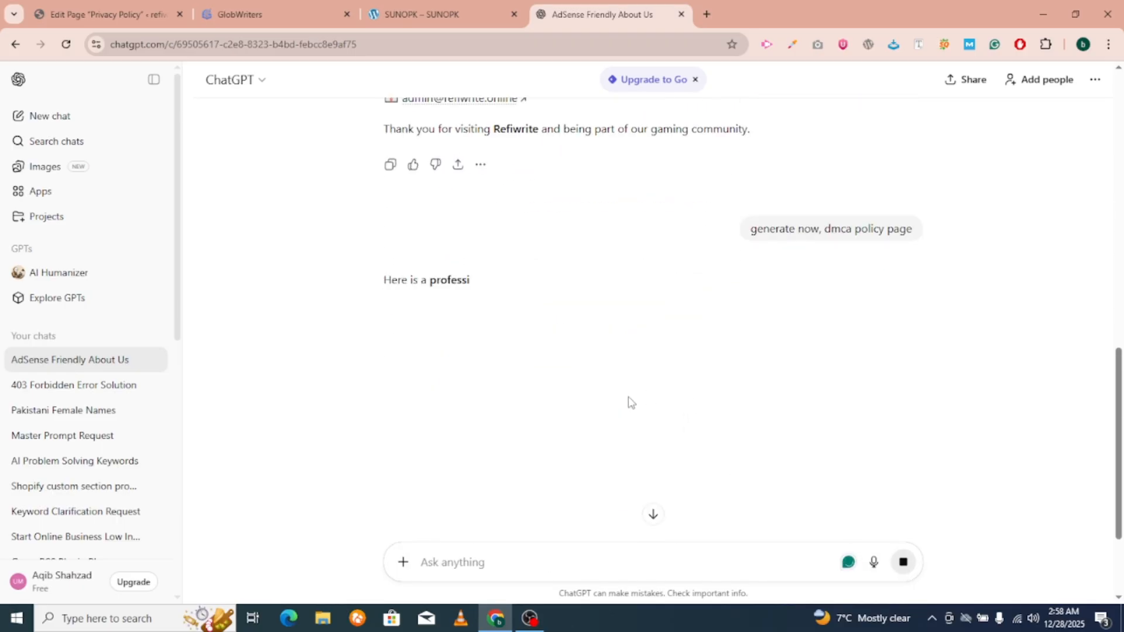
Select the full generated DMCA policy text in ChatGPT's reply.
click(105, 14)
click(485, 6)
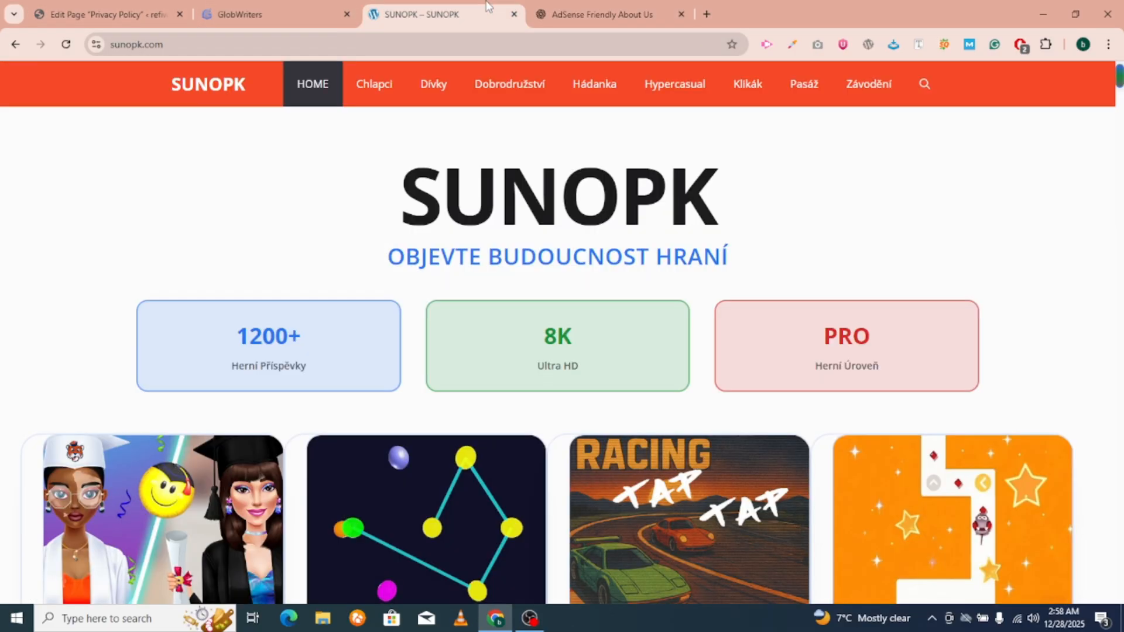
click(260, 7)
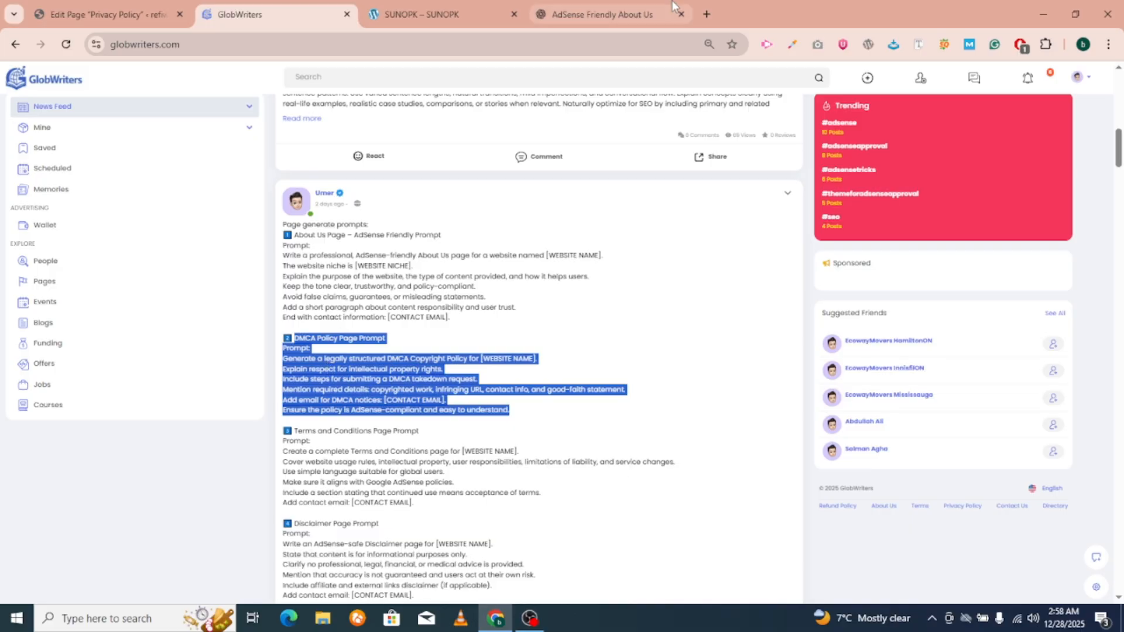
click(603, 14)
scroll(375, 283, down, 2)
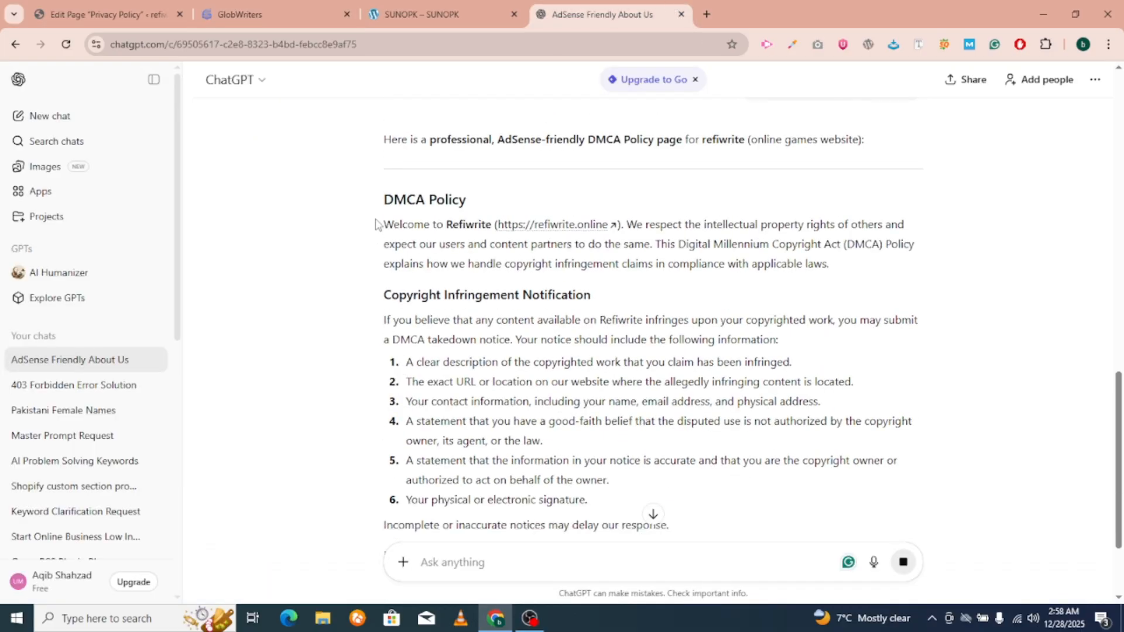
drag(375, 224, 548, 435)
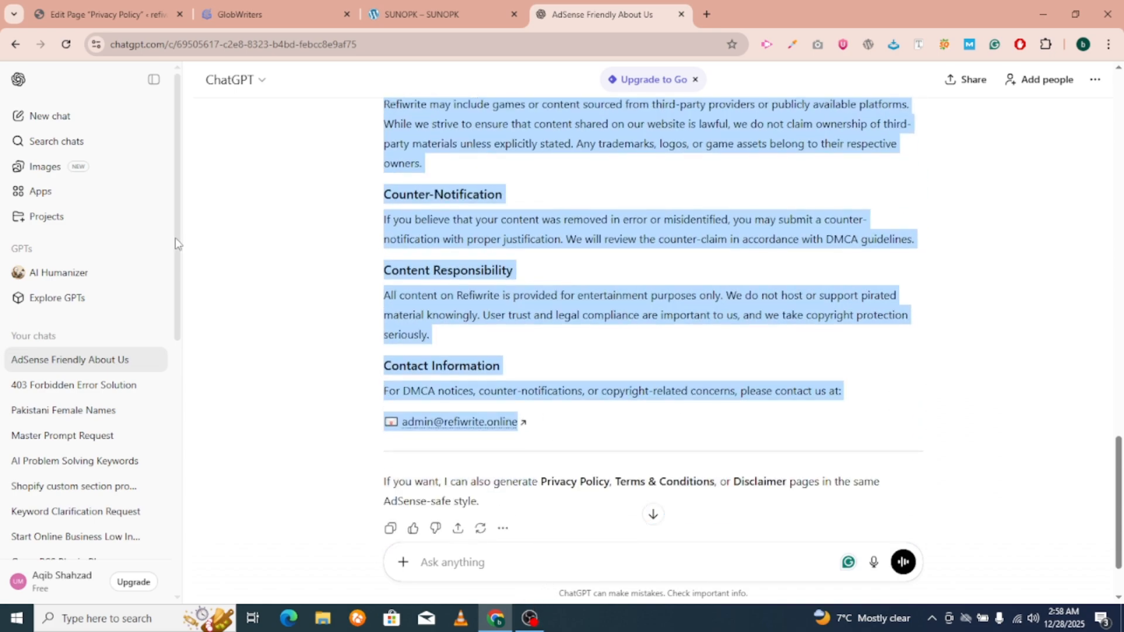
click(143, 6)
Paste the DMCA policy over all Privacy Policy blocks, publish the page, and return to Pages.
click(329, 420)
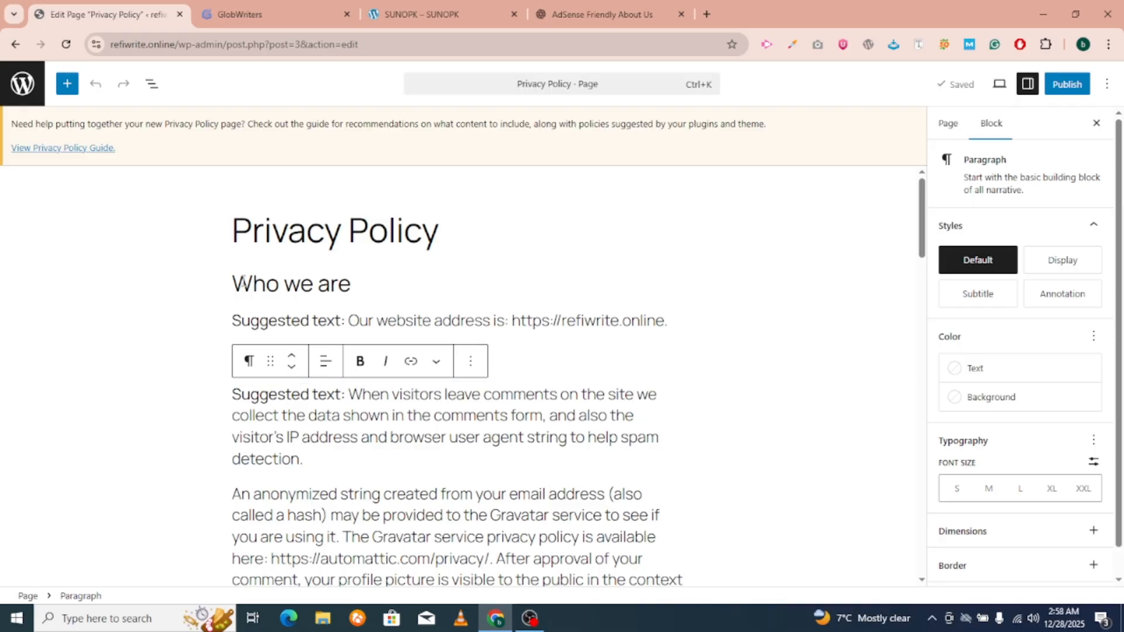
drag(240, 279, 429, 625)
key(ctrl+v)
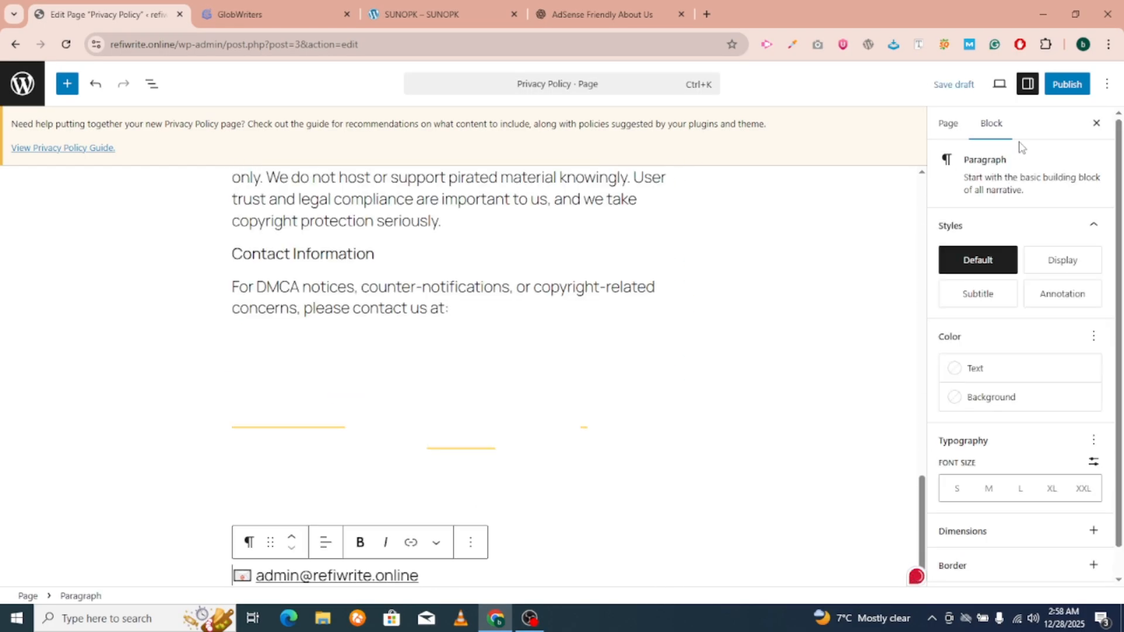
click(1066, 84)
click(1062, 84)
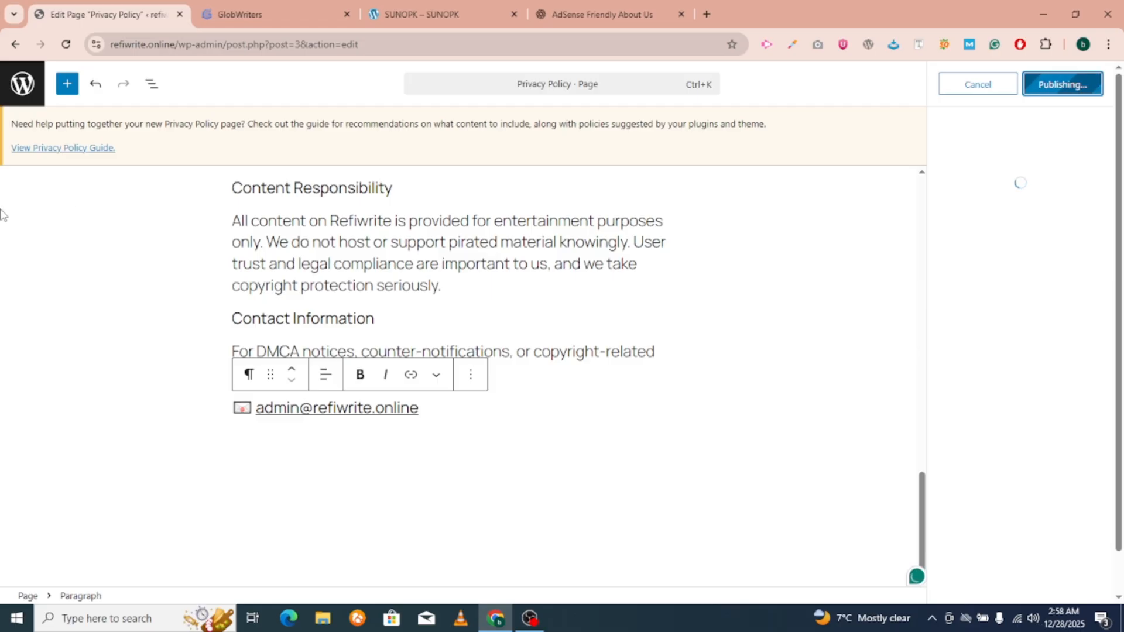
click(173, 44)
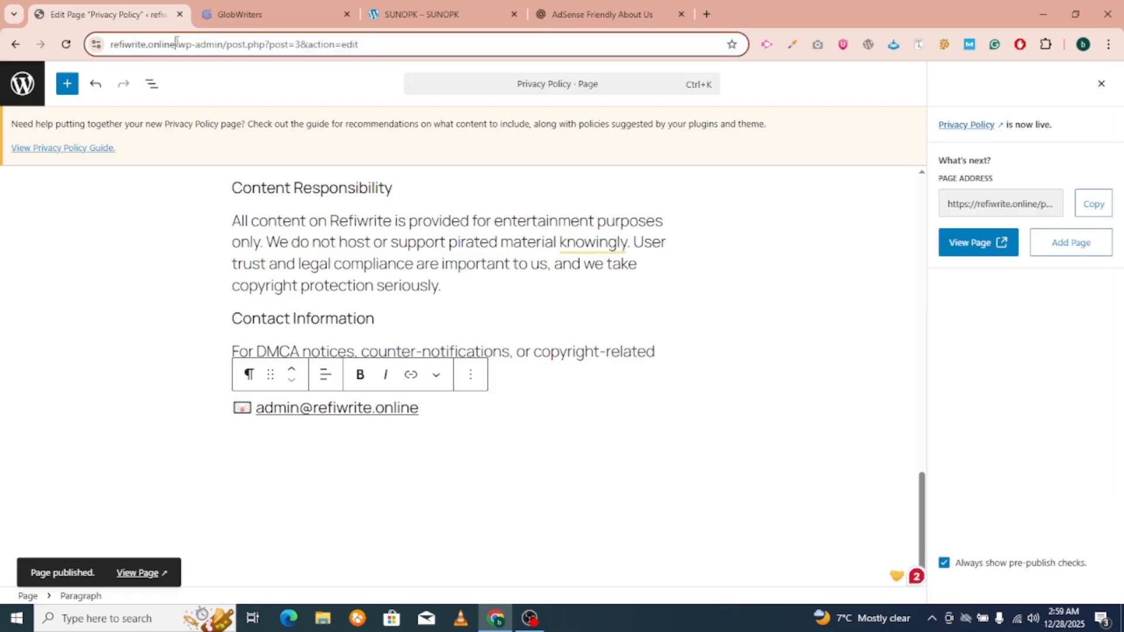
click(16, 87)
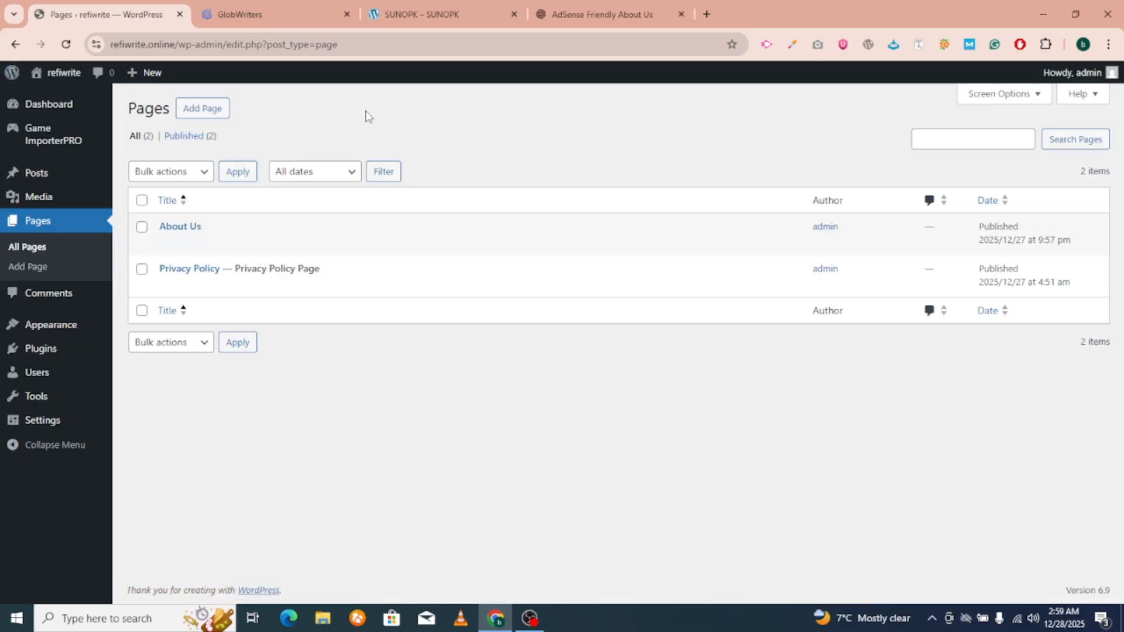
Scroll the prompts post to the third prompt and select 'Terms and Conditions' in its heading.
click(609, 7)
click(238, 7)
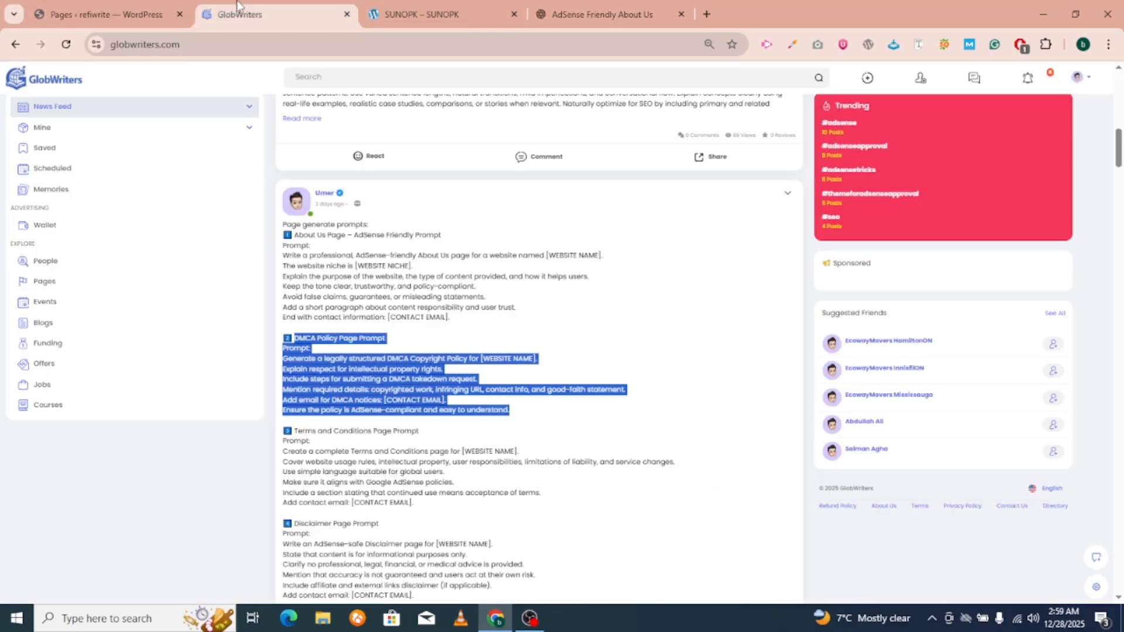
scroll(413, 426, down, 2)
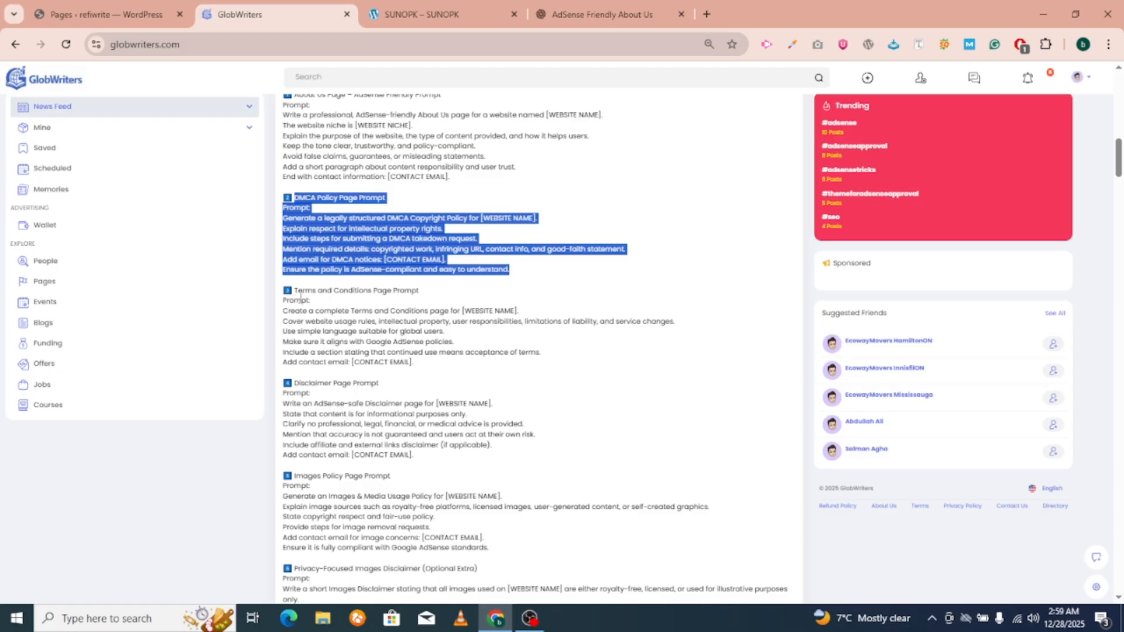
drag(295, 287, 415, 365)
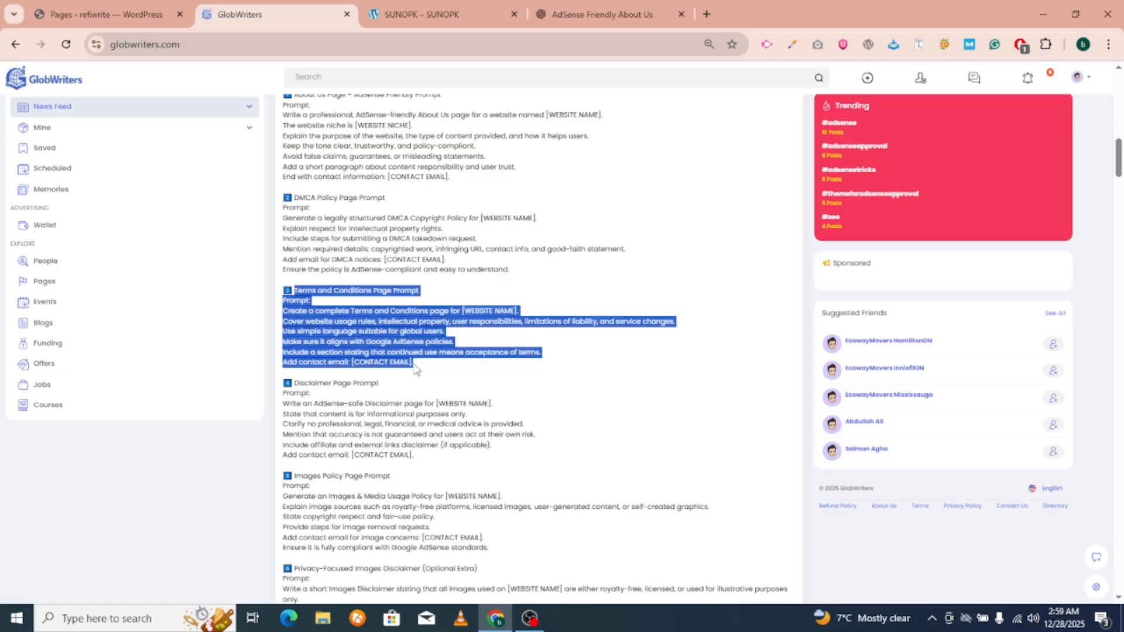
click(288, 295)
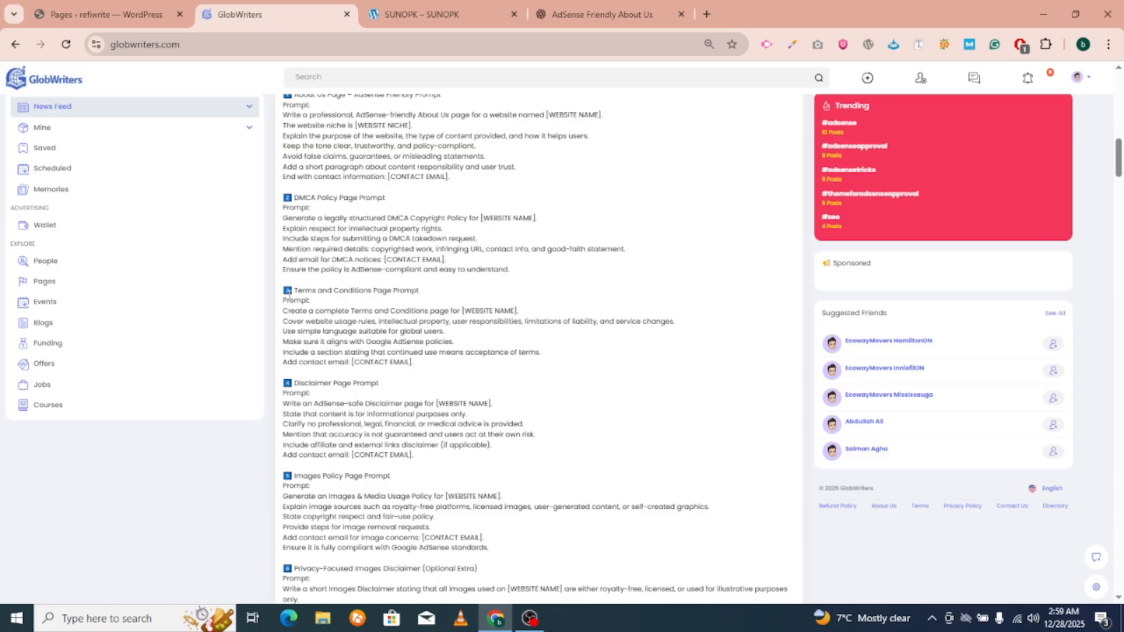
drag(313, 290, 373, 292)
key(ctrl+c)
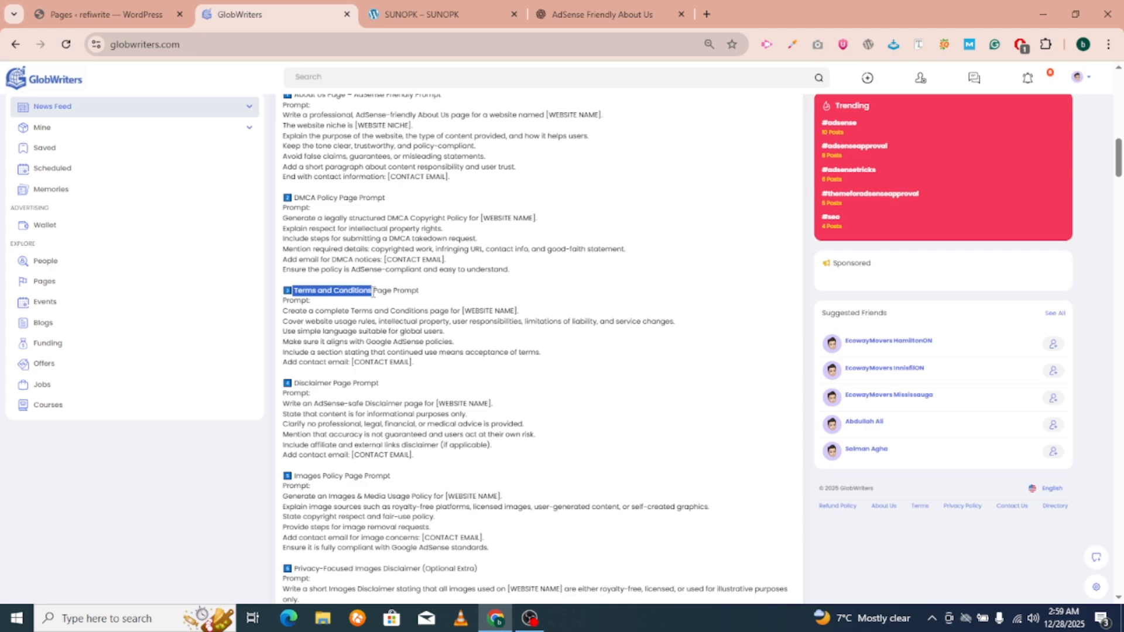
Change the earlier ChatGPT request from 'dmca policy page' to 'Terms and Conditions page' and resend it.
click(609, 17)
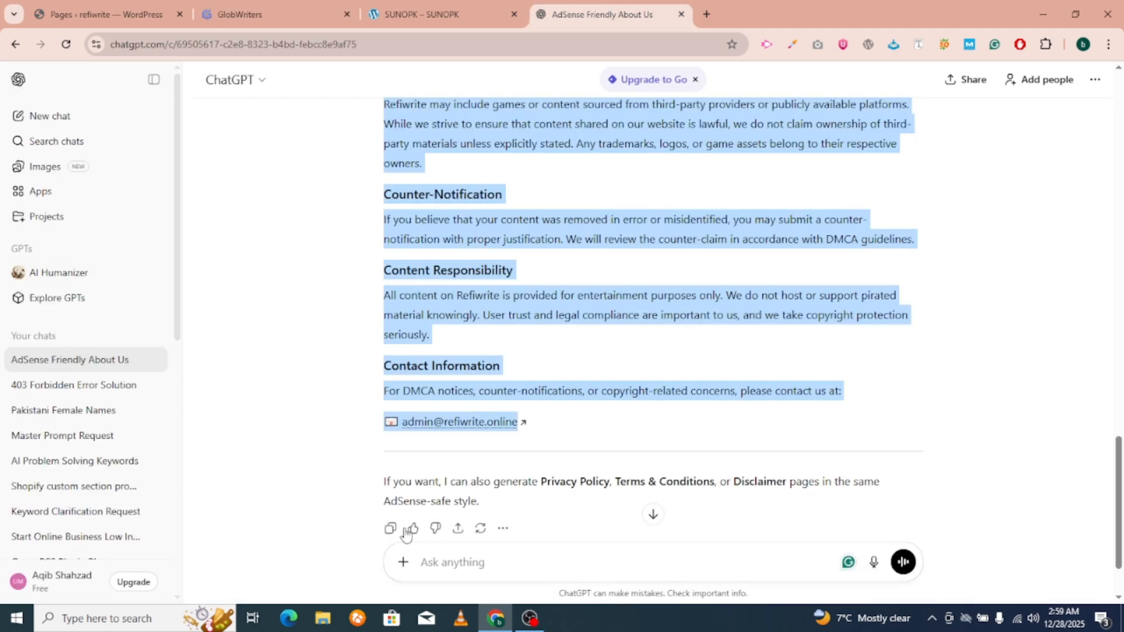
click(421, 562)
scroll(467, 429, up, 10)
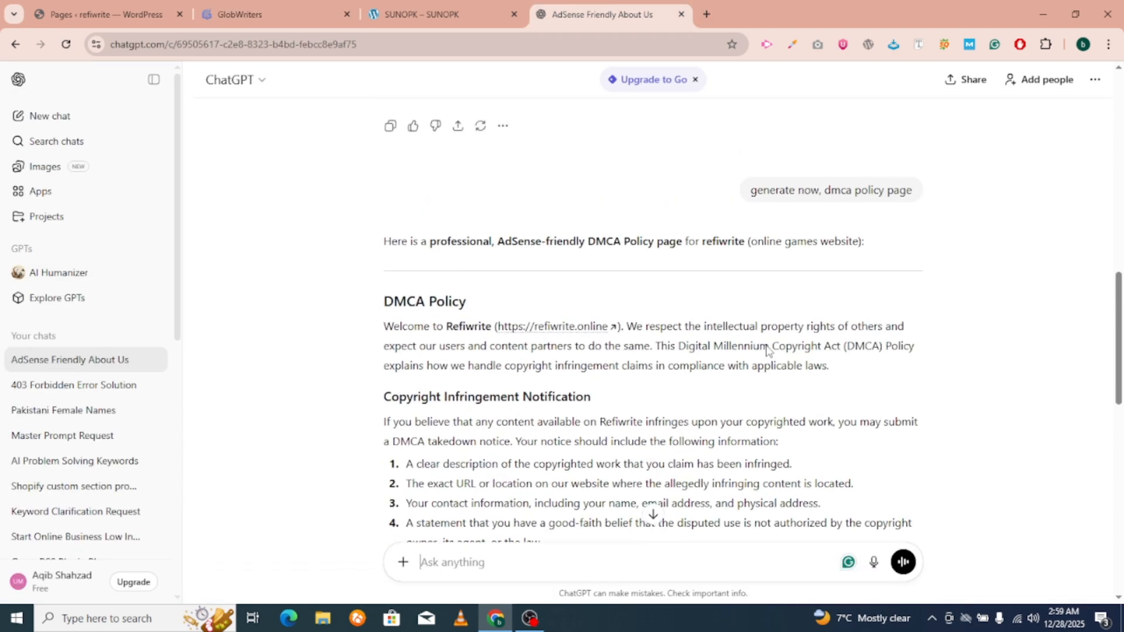
scroll(767, 349, up, 3)
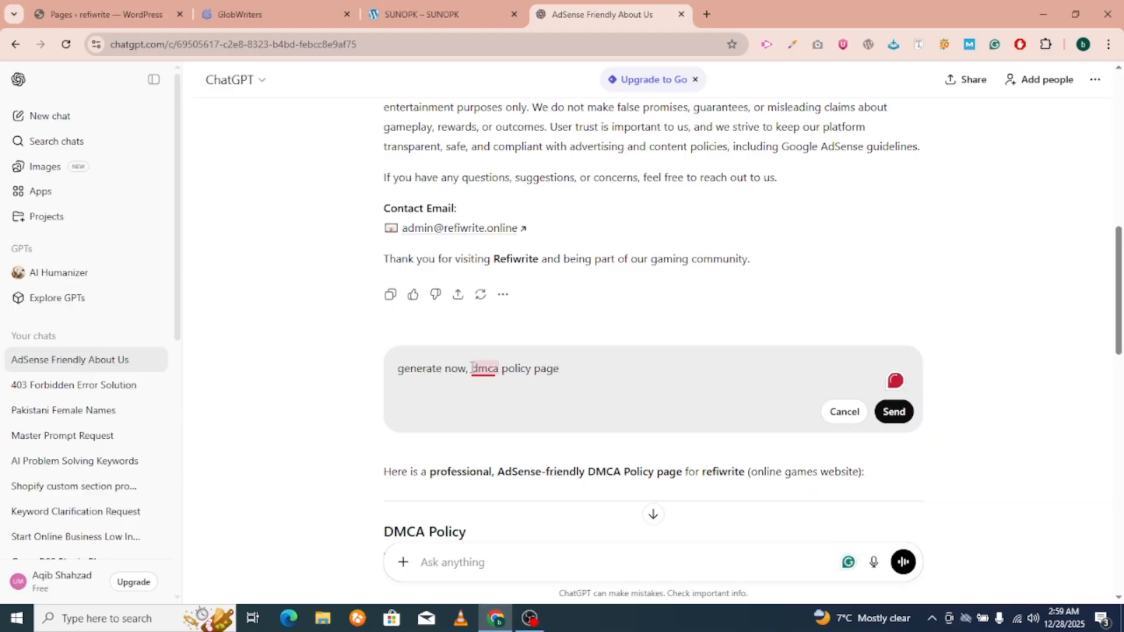
drag(472, 369, 532, 369)
key(ctrl+v)
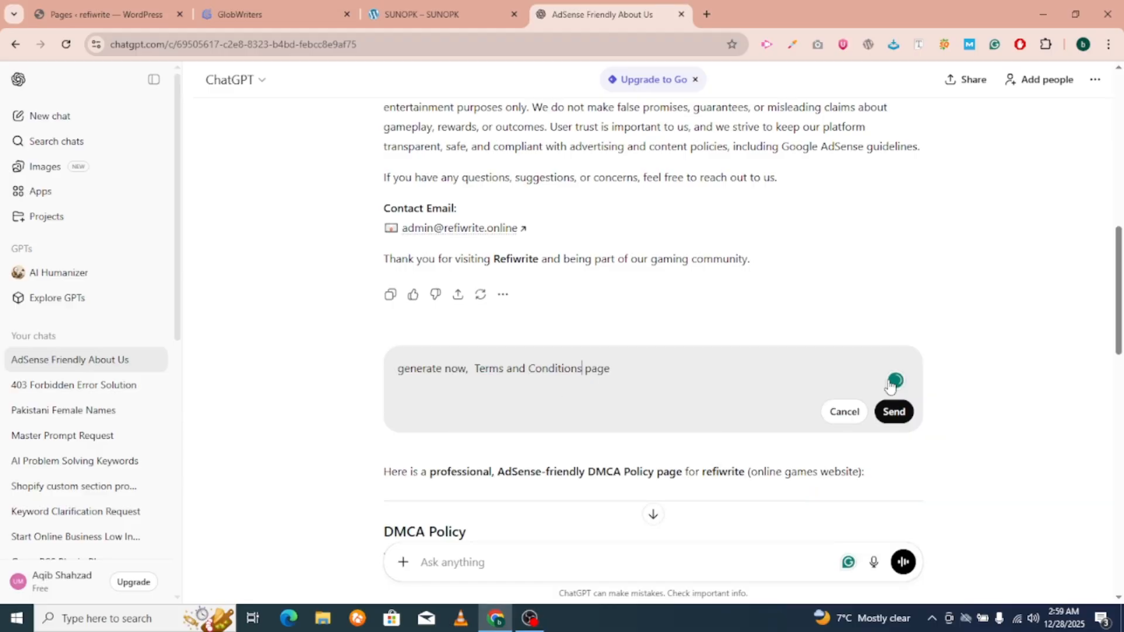
click(894, 411)
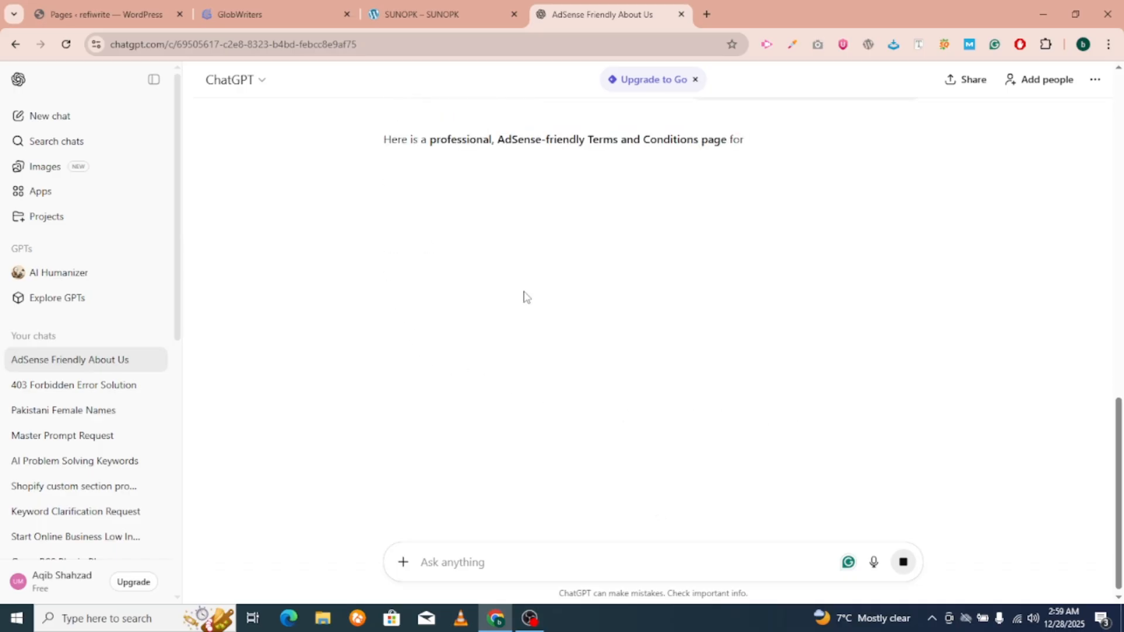
drag(388, 203, 542, 206)
key(ctrl+c)
Title the new WordPress page 'Terms and Conditions', adding the missing first 'T'.
click(101, 2)
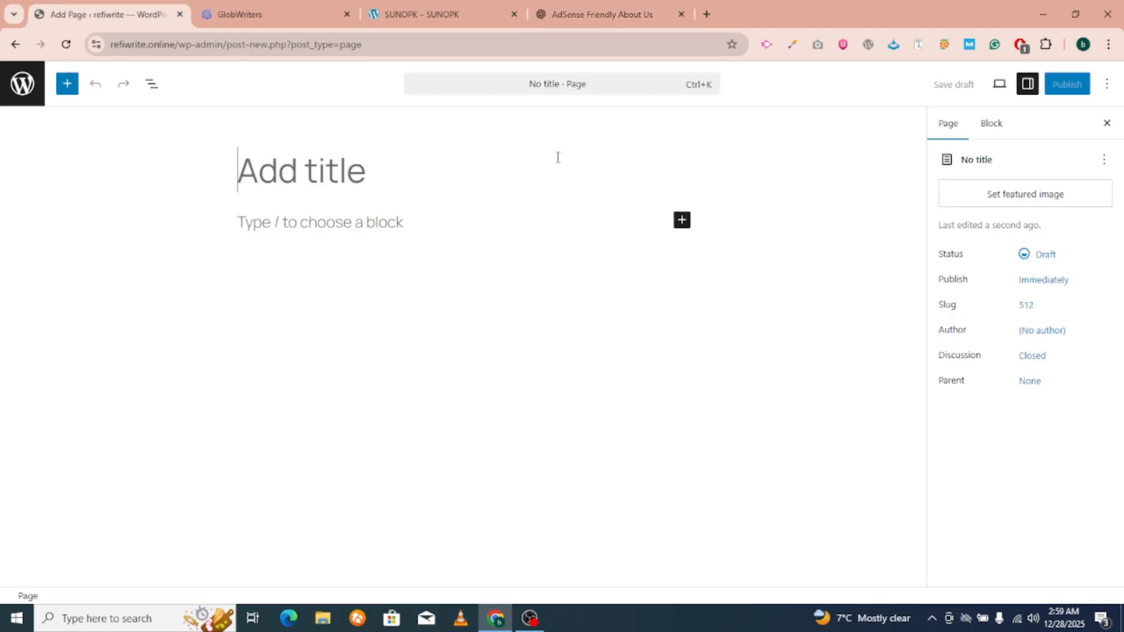
key(ctrl+v)
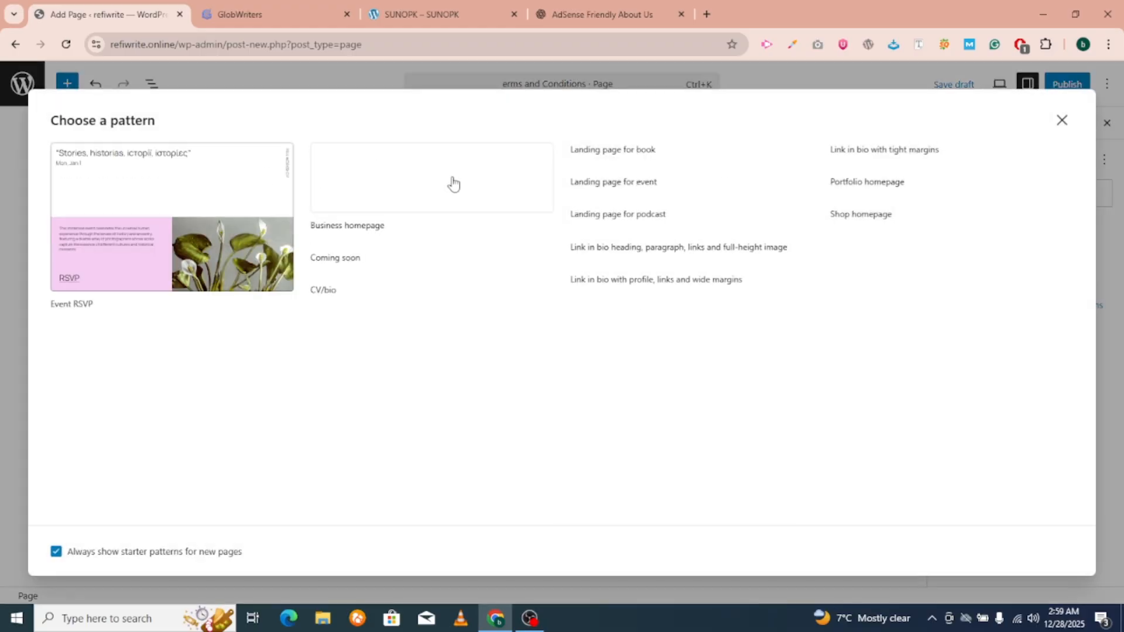
click(1061, 120)
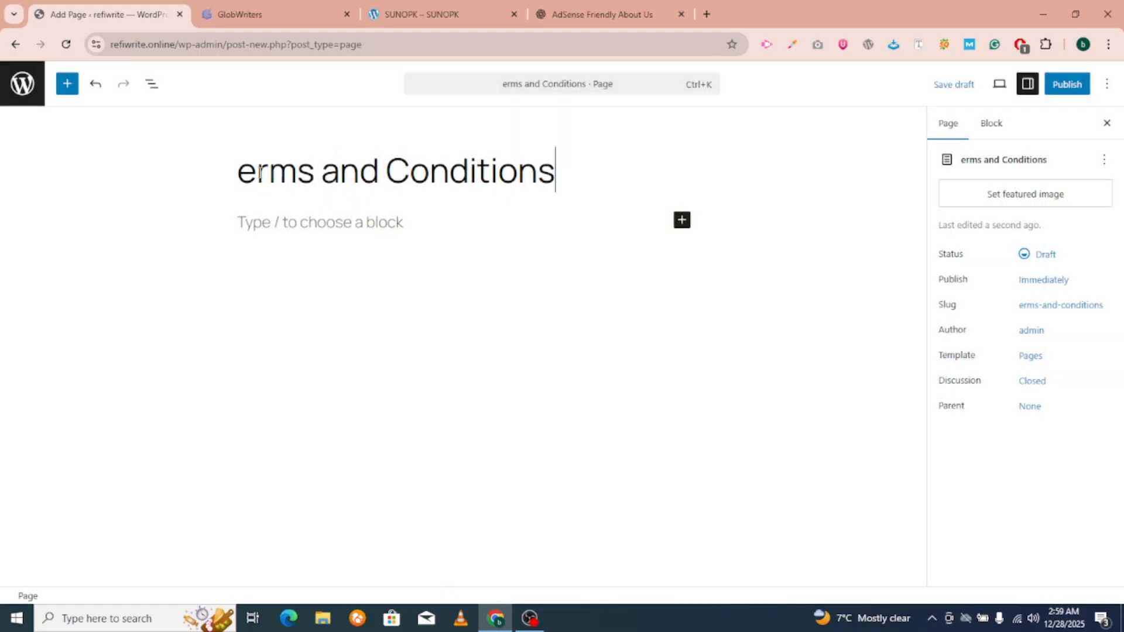
click(243, 164)
text(T)
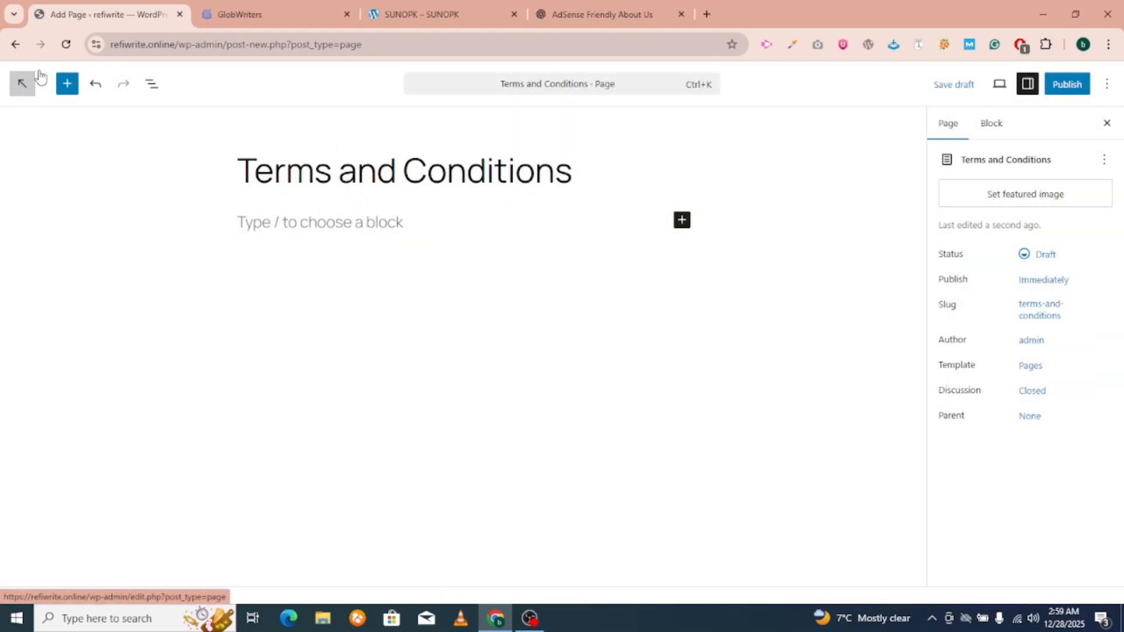
click(252, 222)
Select the whole generated Terms and Conditions reply in ChatGPT.
click(601, 14)
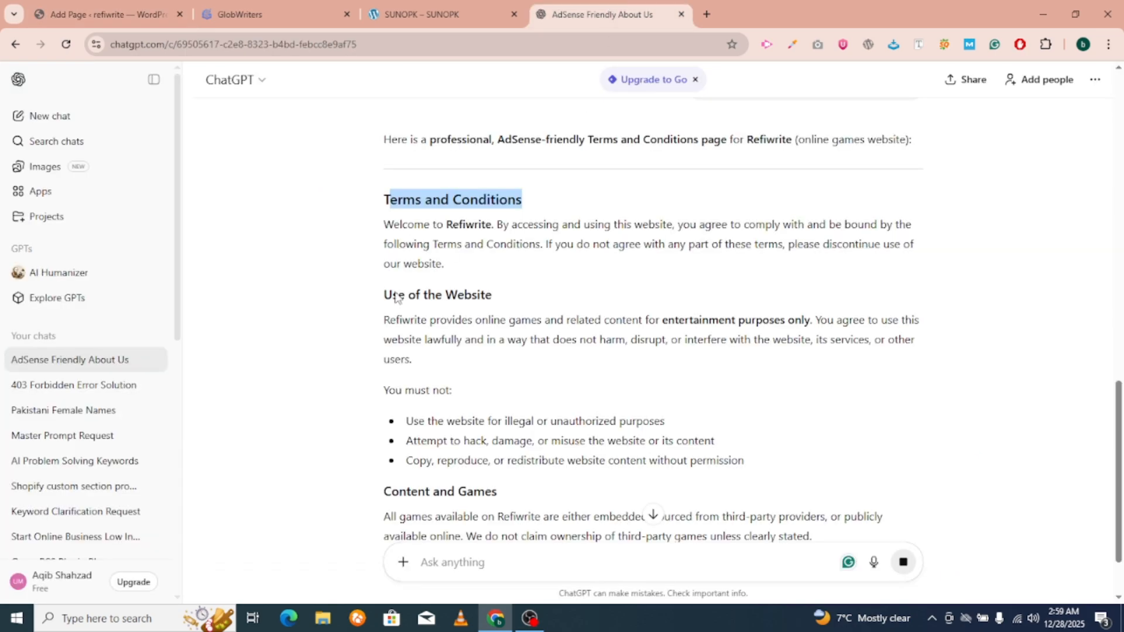
scroll(374, 246, down, 1)
drag(383, 173, 581, 369)
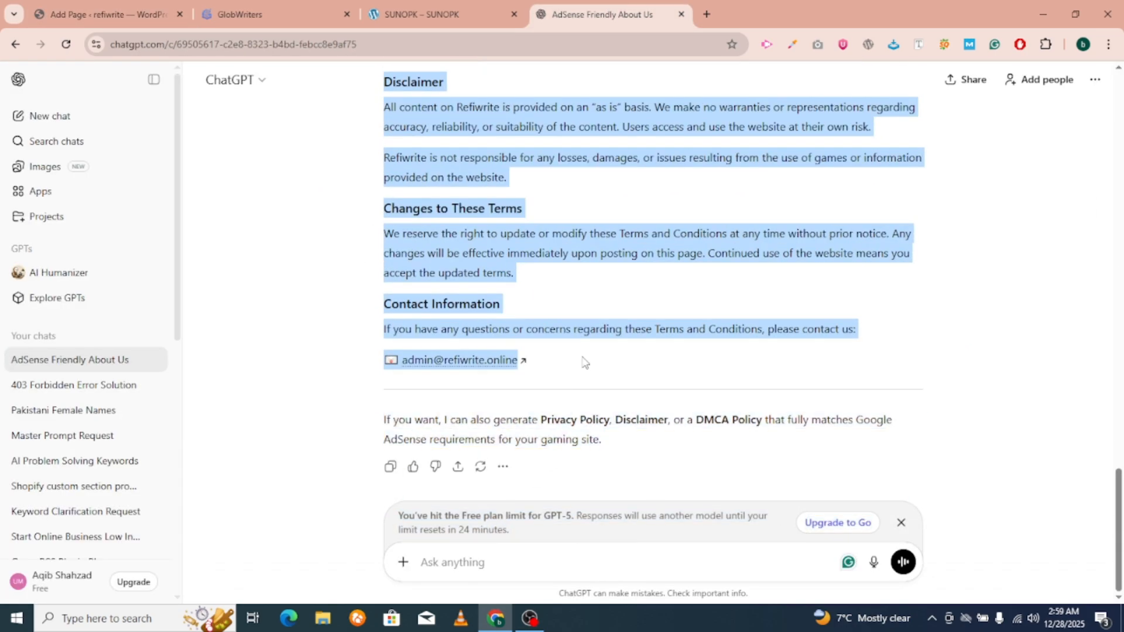
click(261, 7)
Paste ChatGPT's terms into the Terms and Conditions page body and publish it.
click(111, 8)
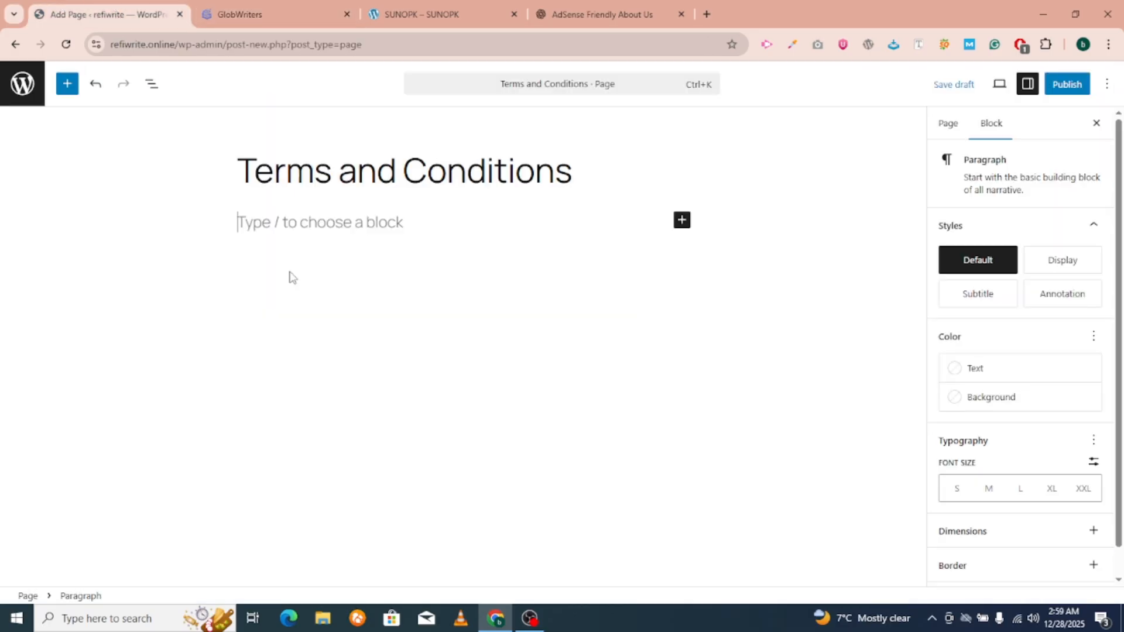
key(ctrl+v)
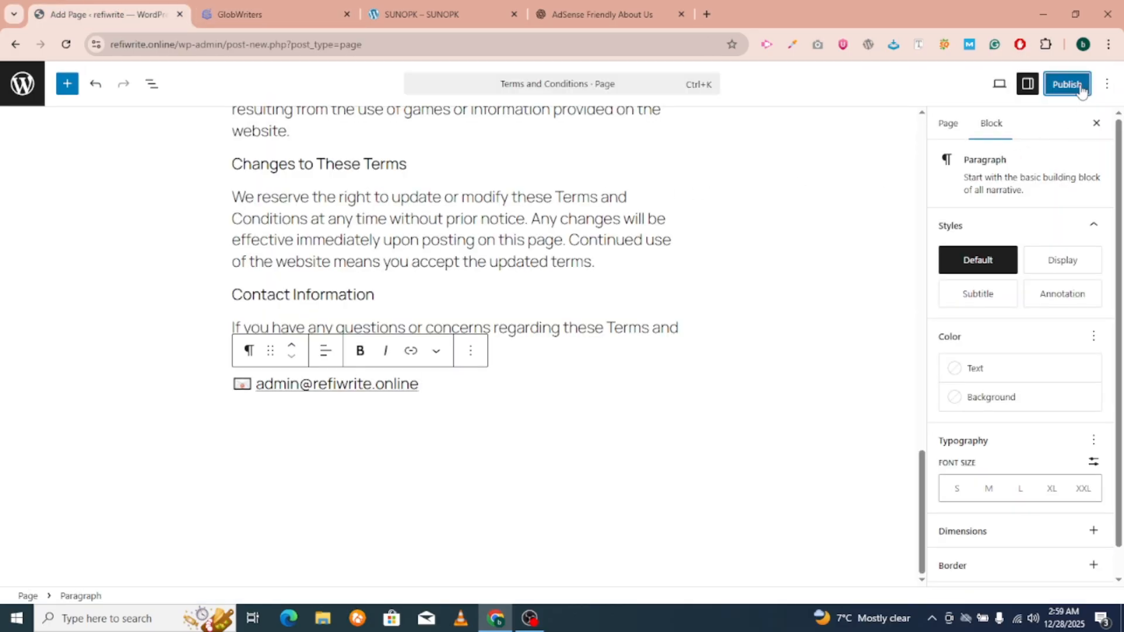
click(1075, 87)
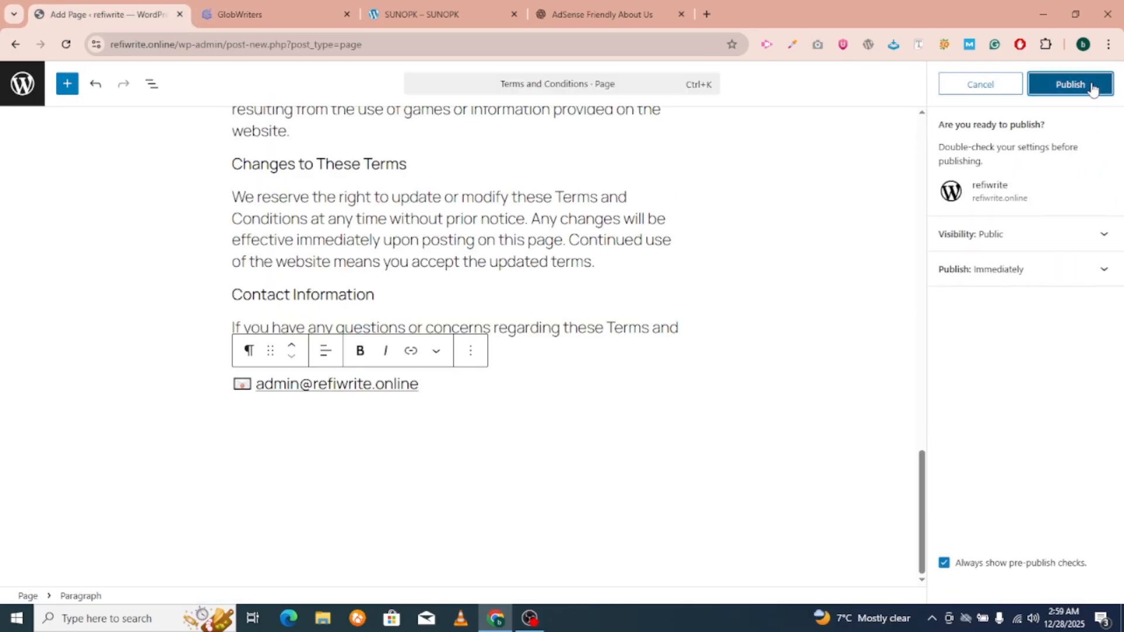
click(1093, 86)
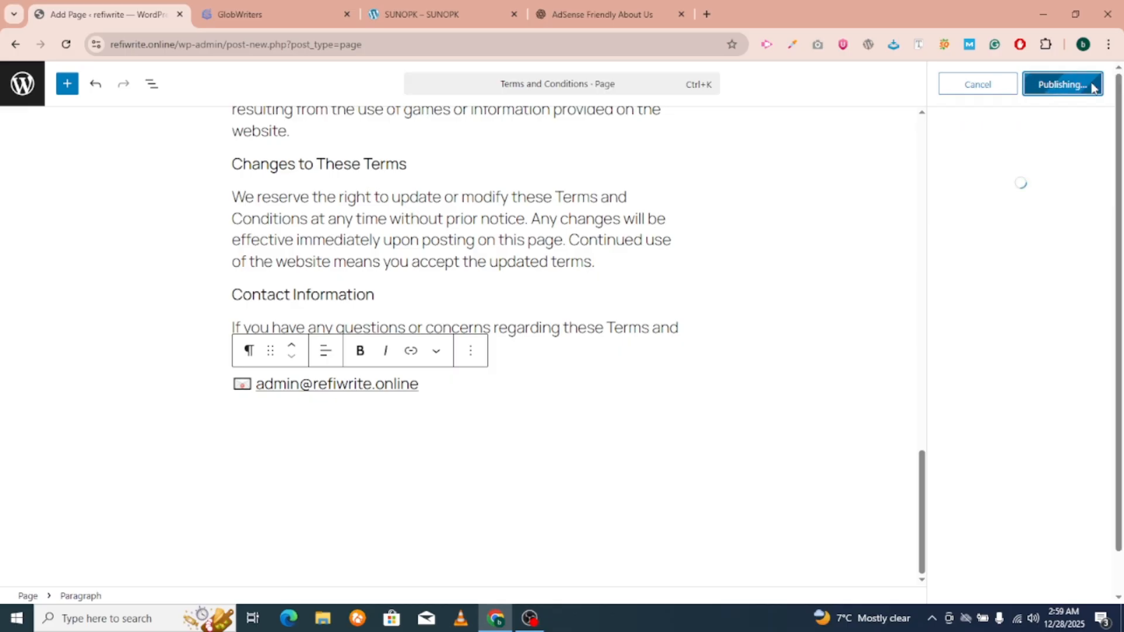
click(23, 86)
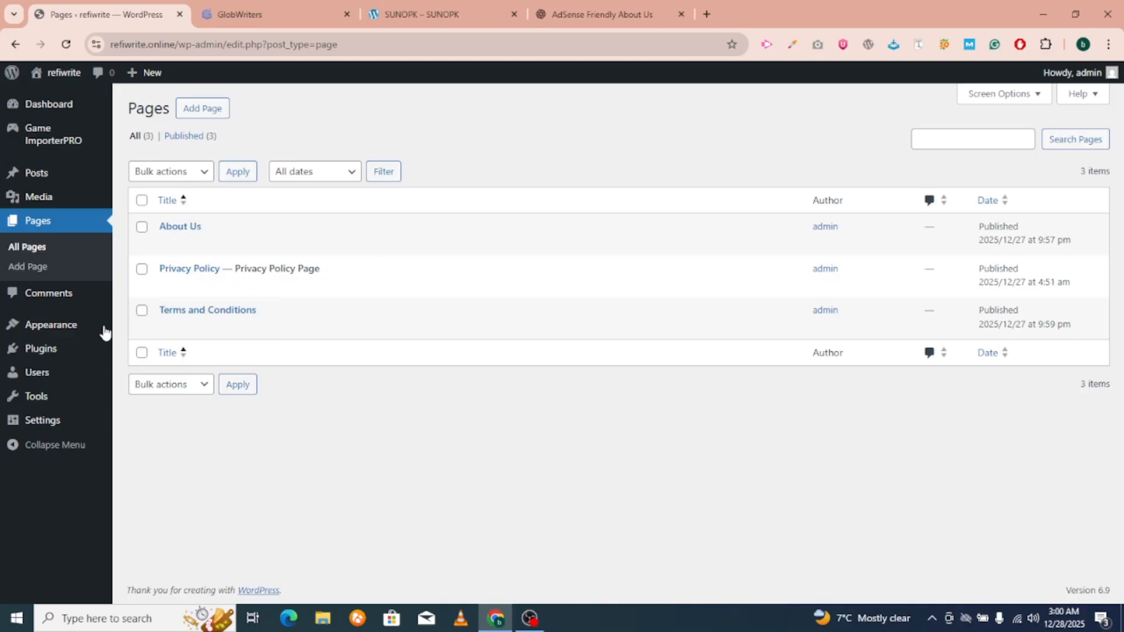
Search plugins for 'wp form', install and activate WPForms, and start a new form.
mouse_move(59, 351)
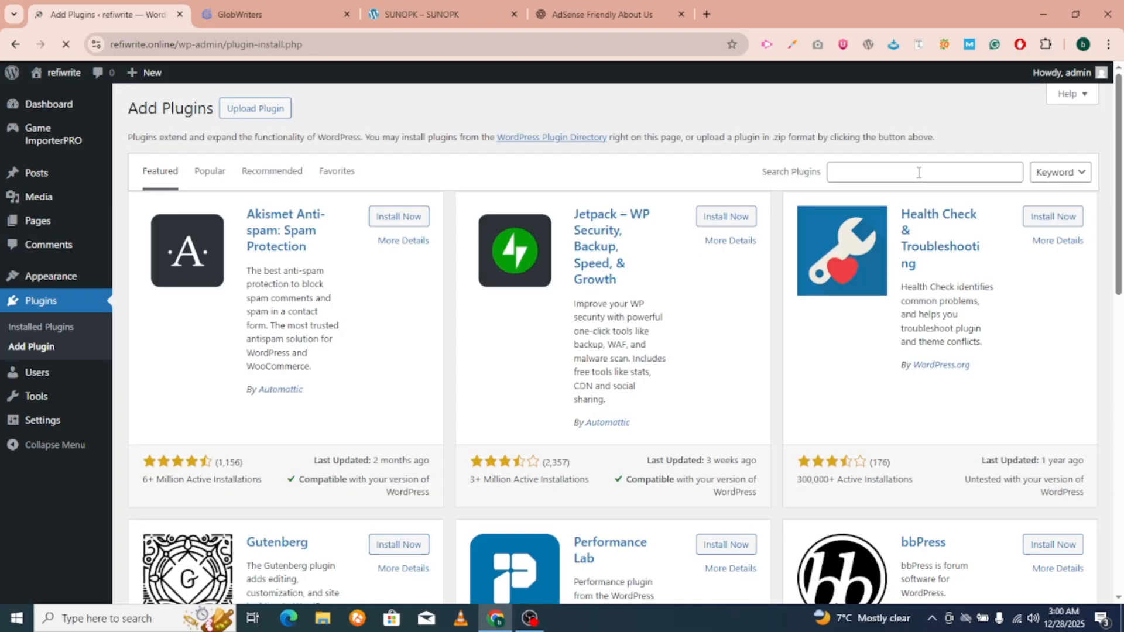
click(921, 179)
text(wp for)
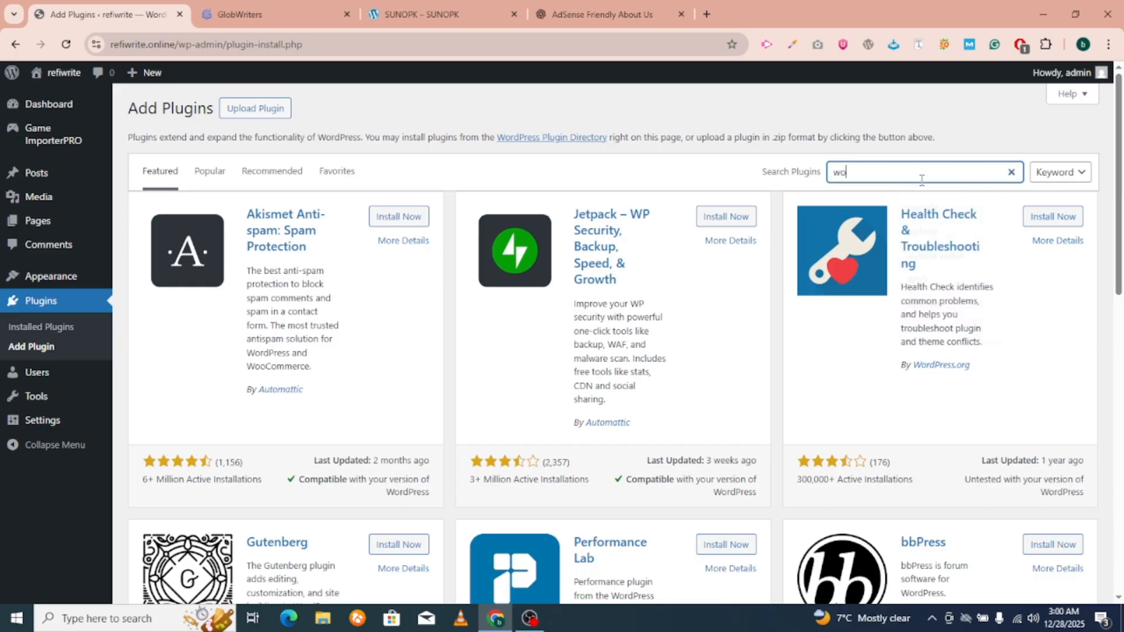
text(m)
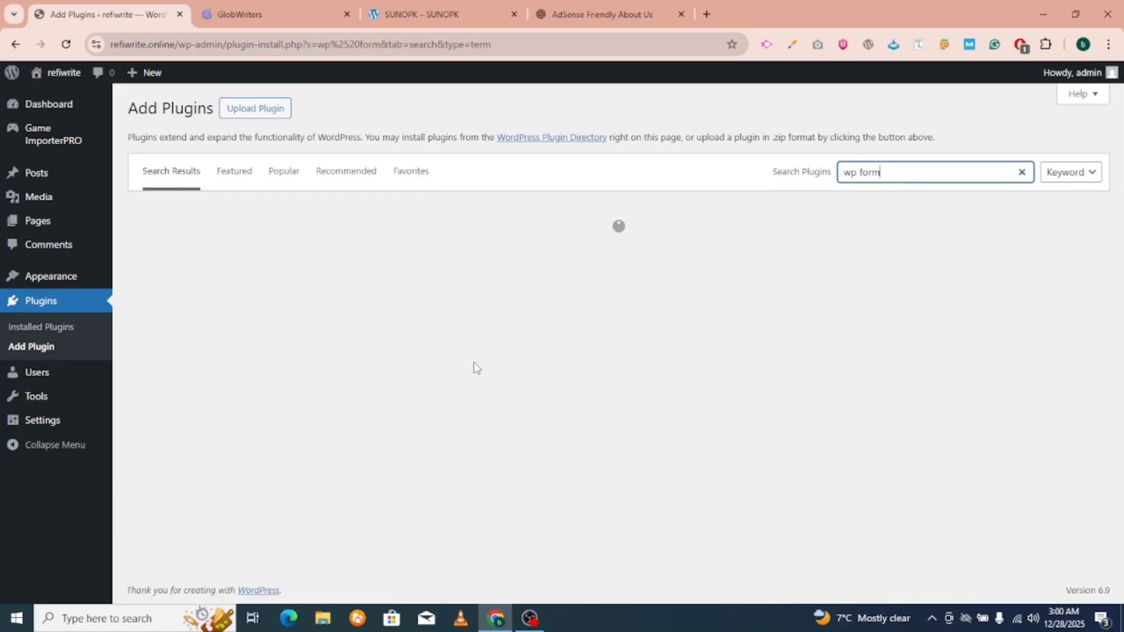
scroll(556, 319, down, 2)
scroll(544, 310, up, 1)
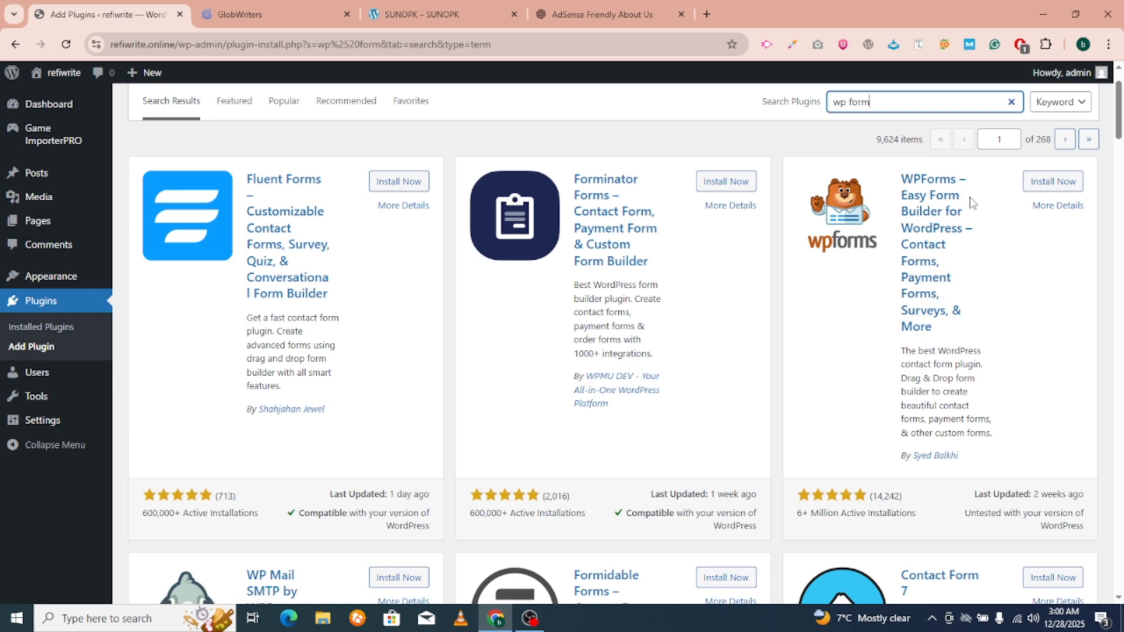
click(1044, 181)
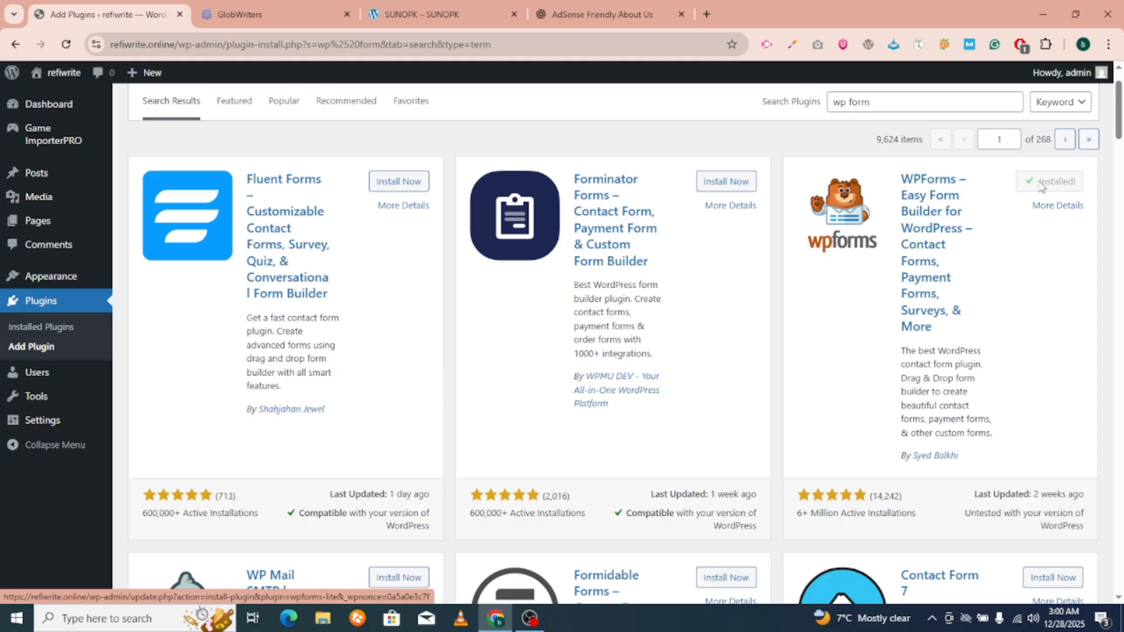
click(1041, 186)
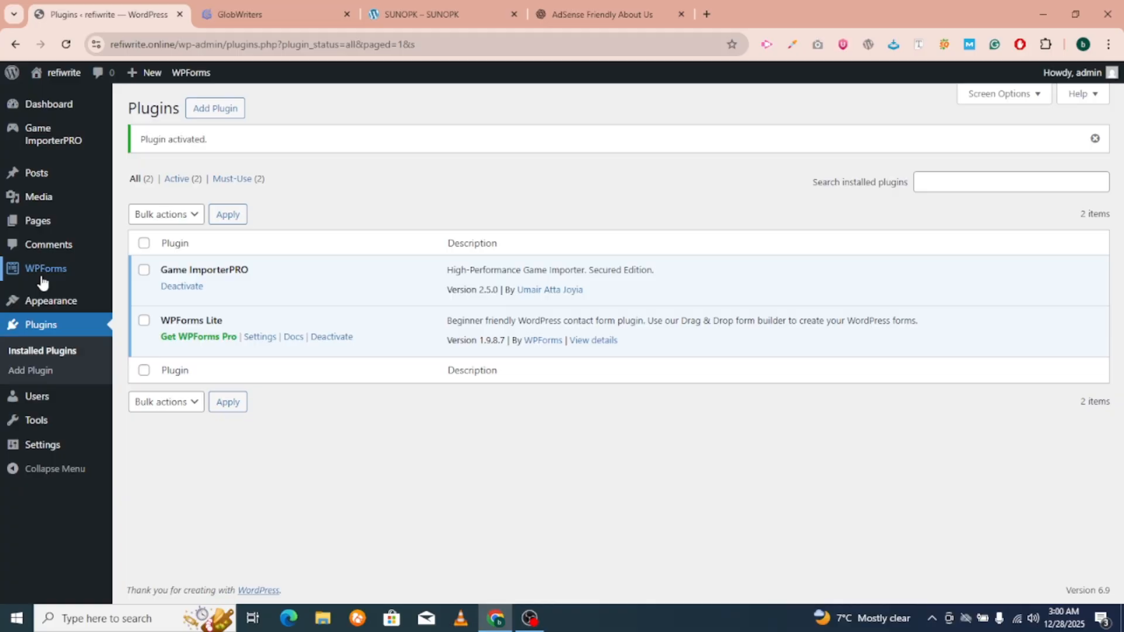
mouse_move(50, 271)
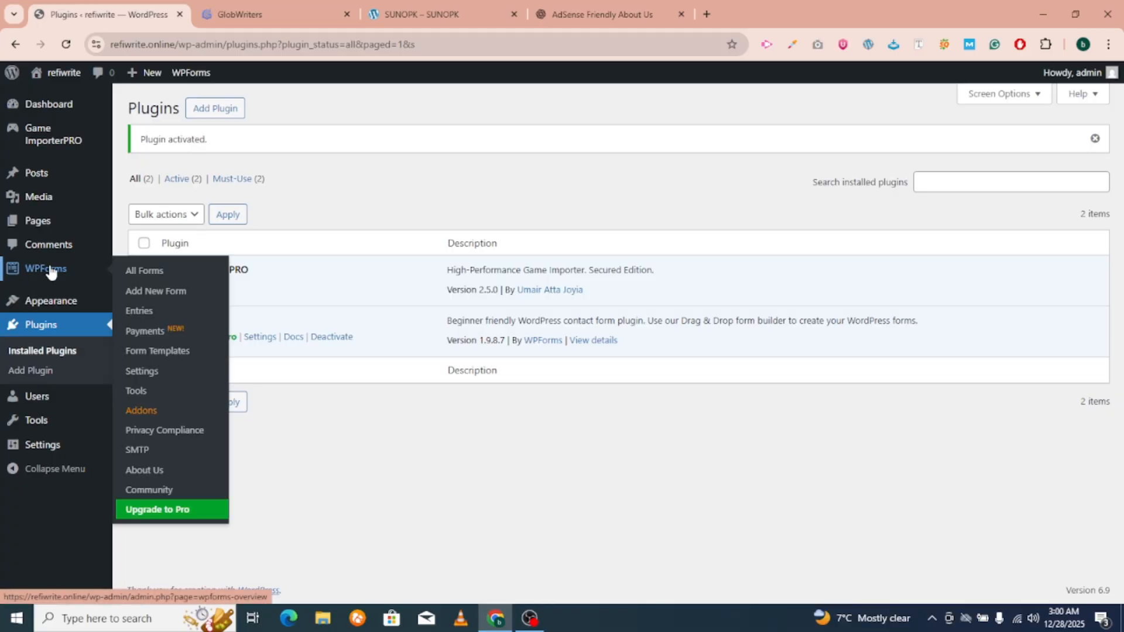
click(150, 293)
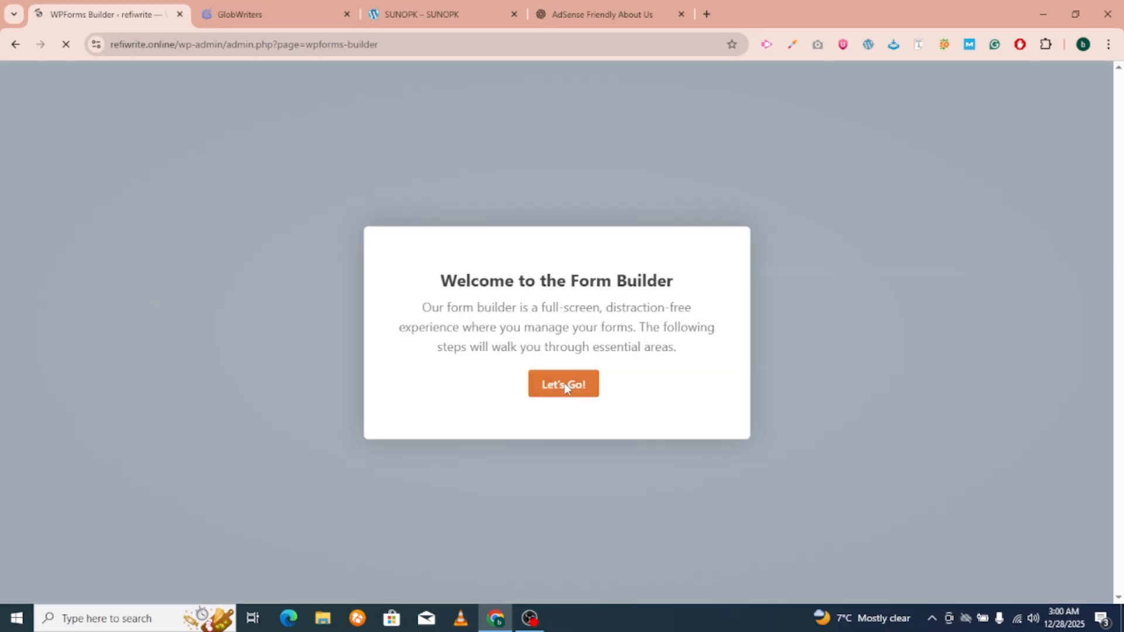
Build a form from the Simple Contact Form template and save it.
click(565, 386)
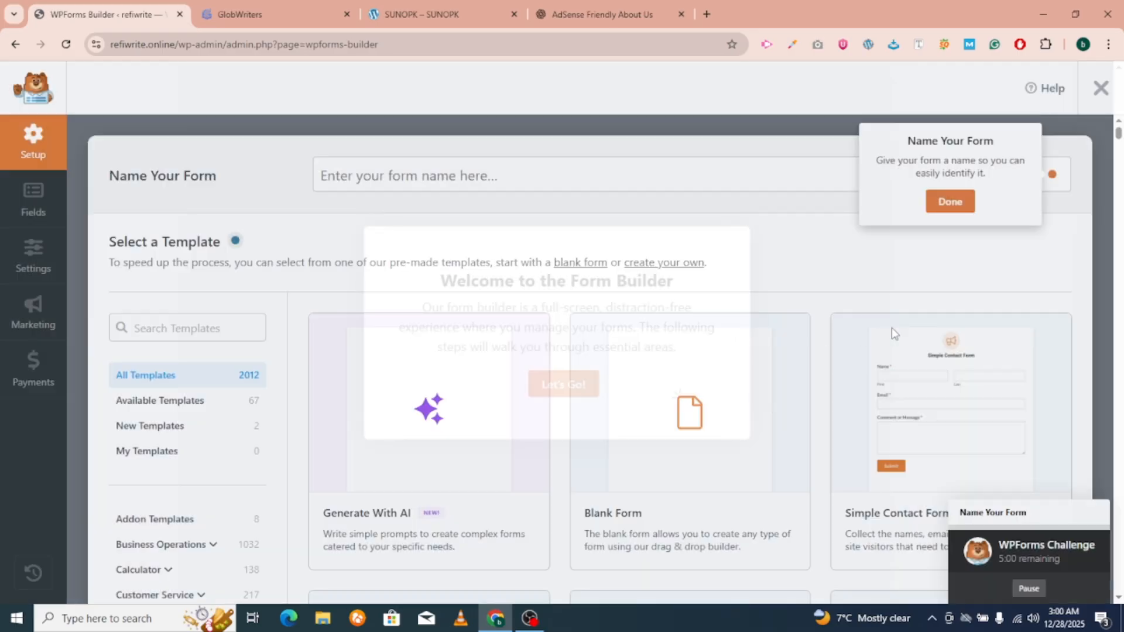
click(950, 202)
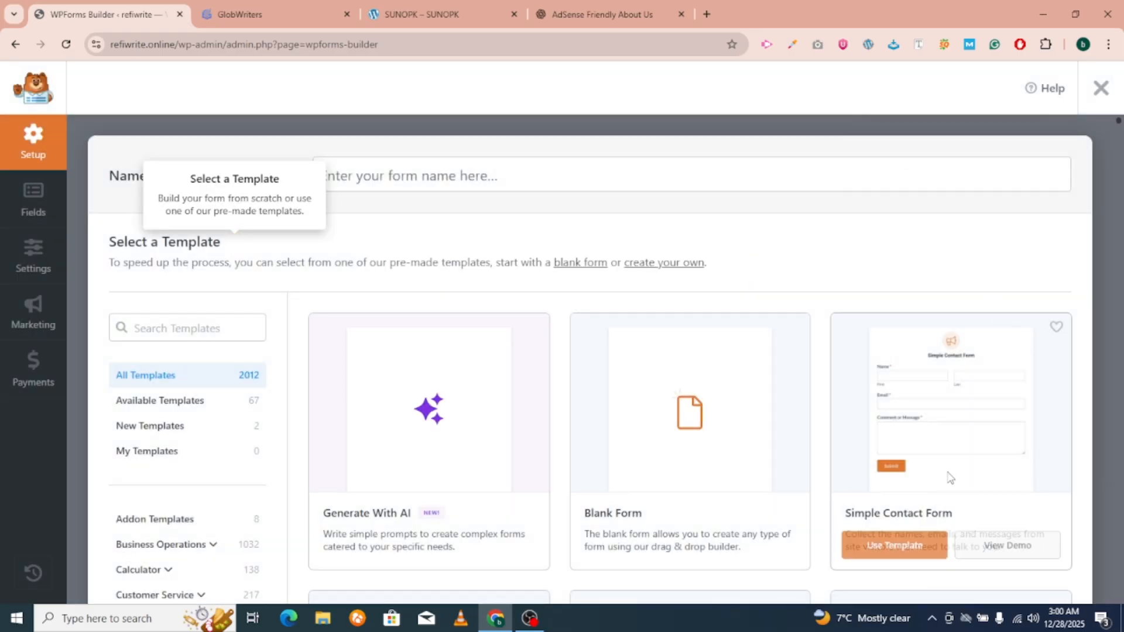
scroll(950, 478, down, 1)
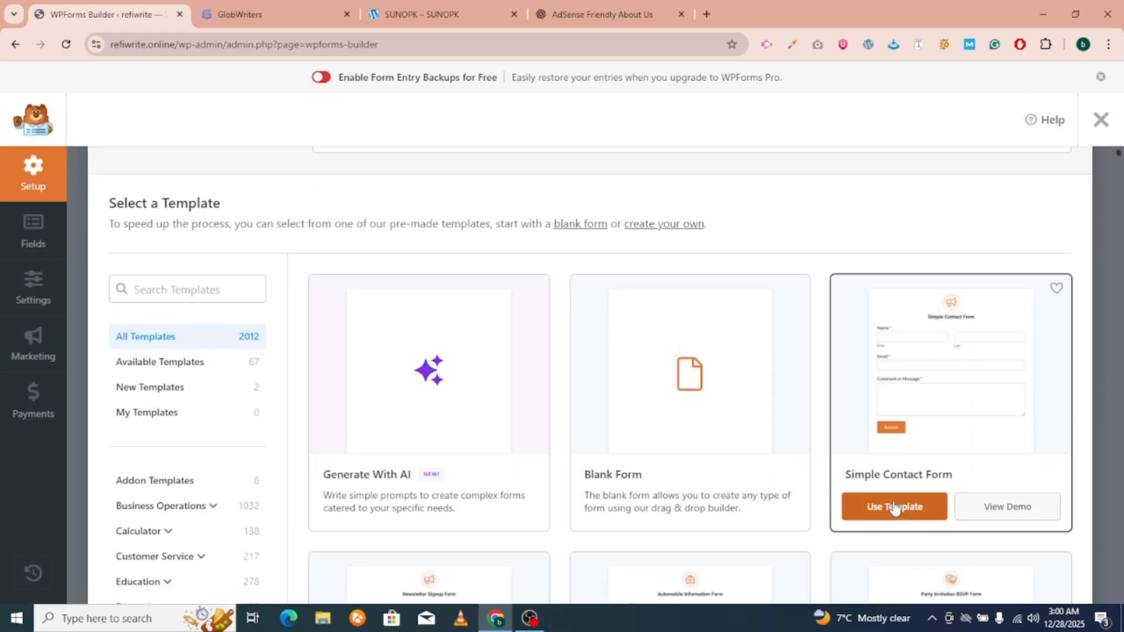
click(894, 508)
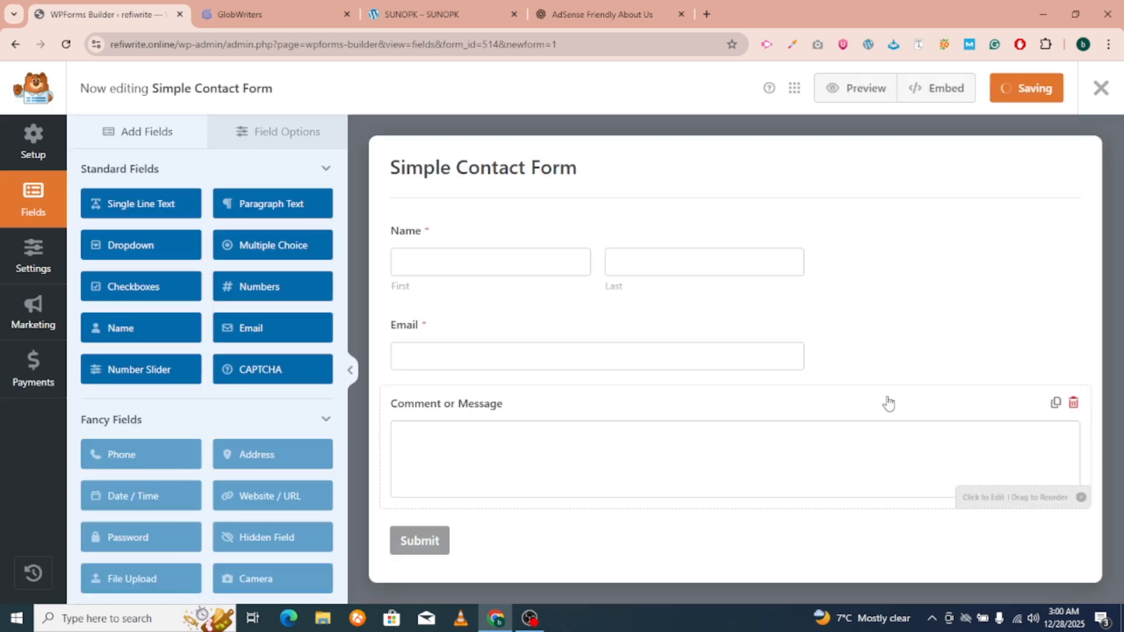
click(1047, 86)
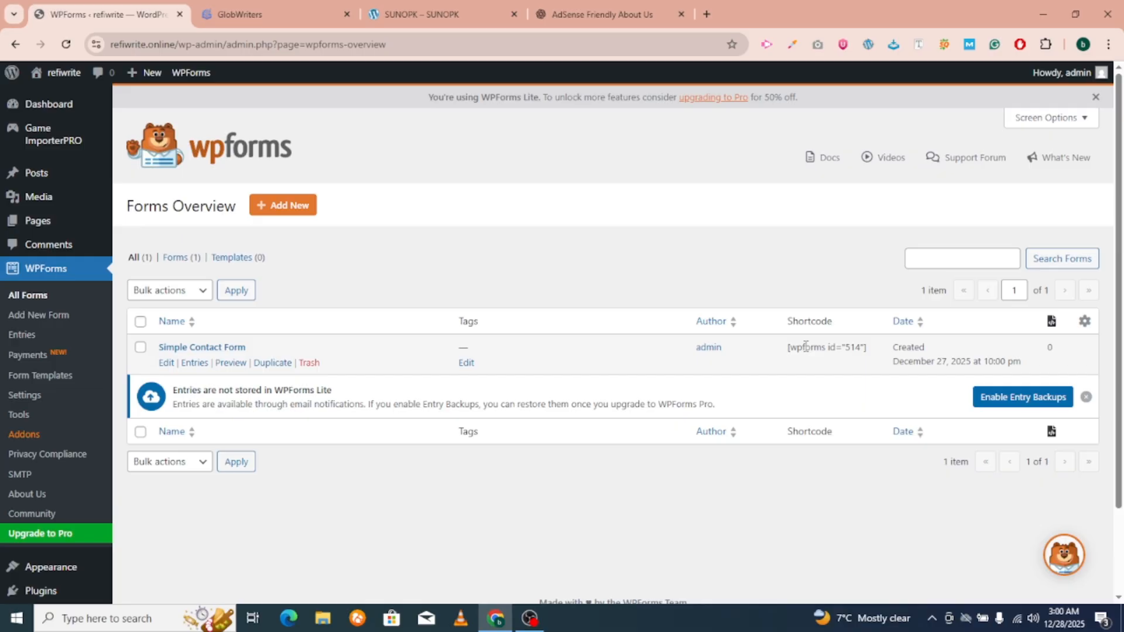
Create a 'Contact Us' page with the [wpforms id="514"] shortcode in its body.
triple_click(805, 346)
key(ctrl+c)
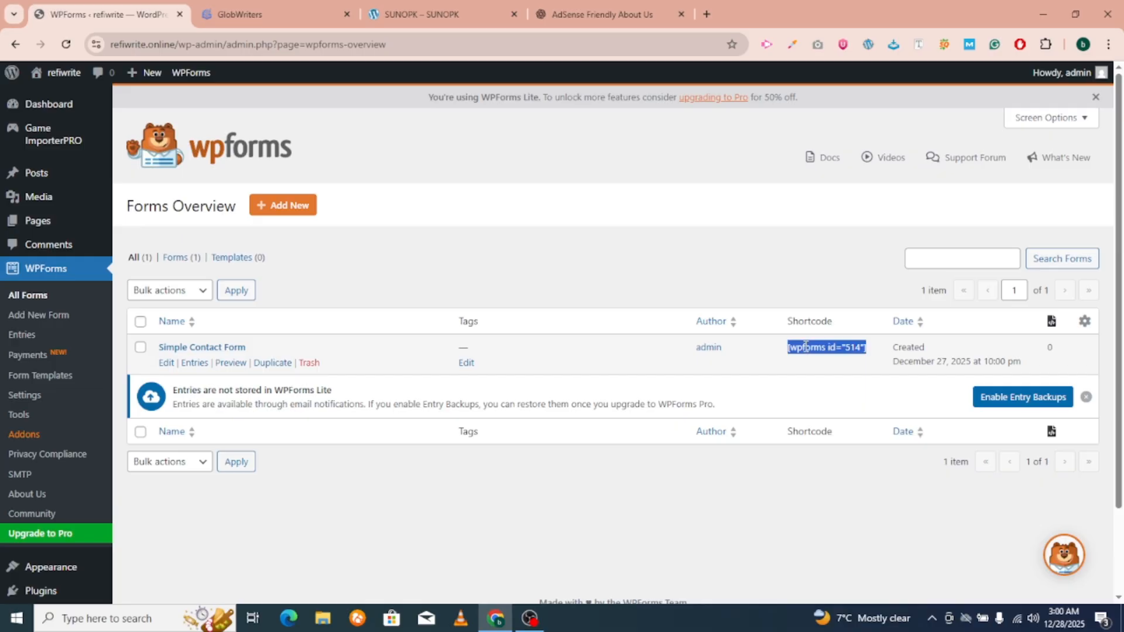
mouse_move(24, 221)
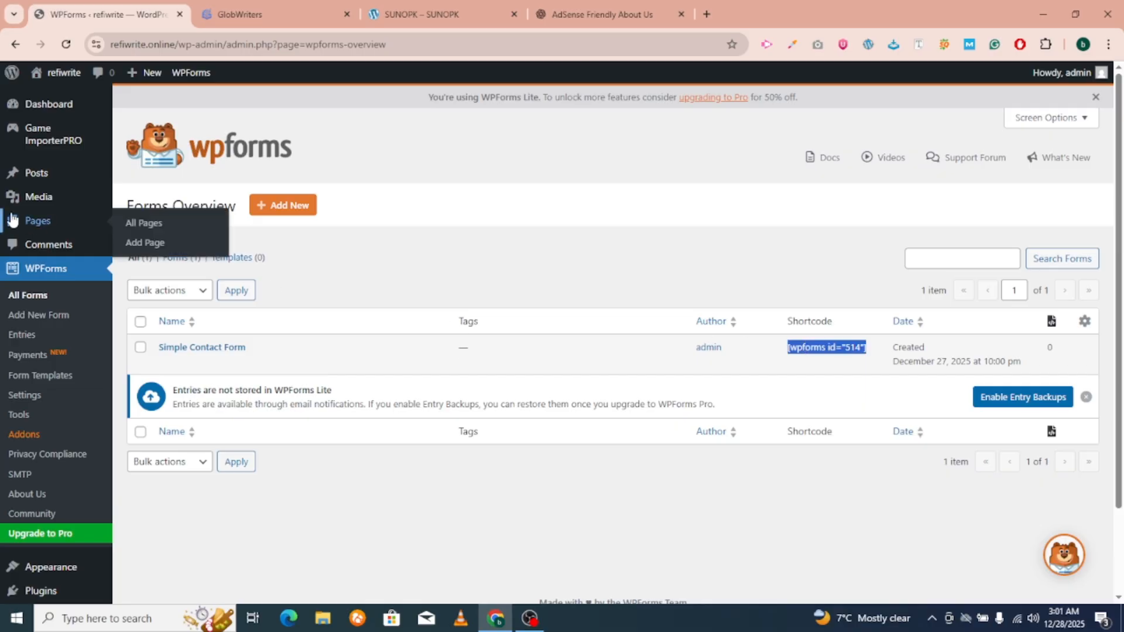
click(145, 243)
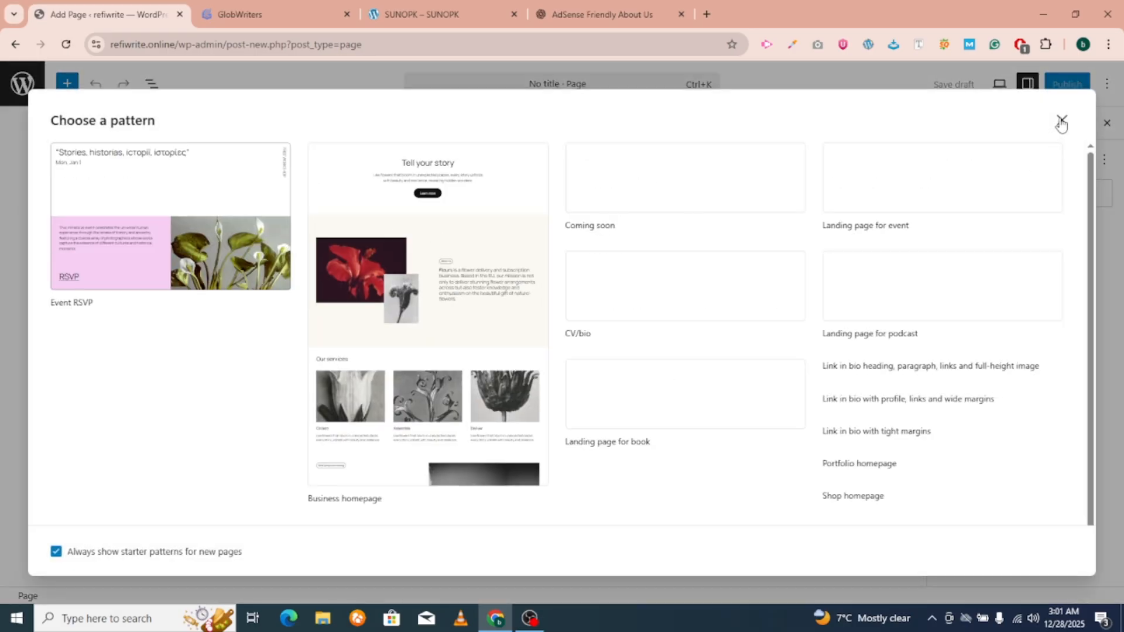
click(1061, 123)
click(385, 171)
text(C)
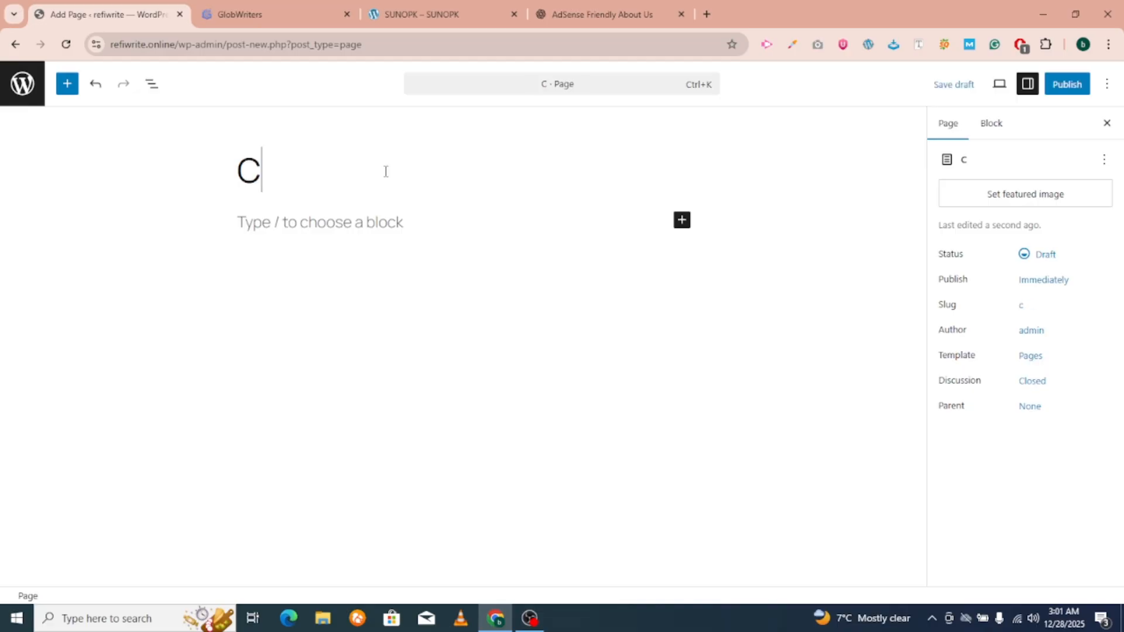
text(ontact Us)
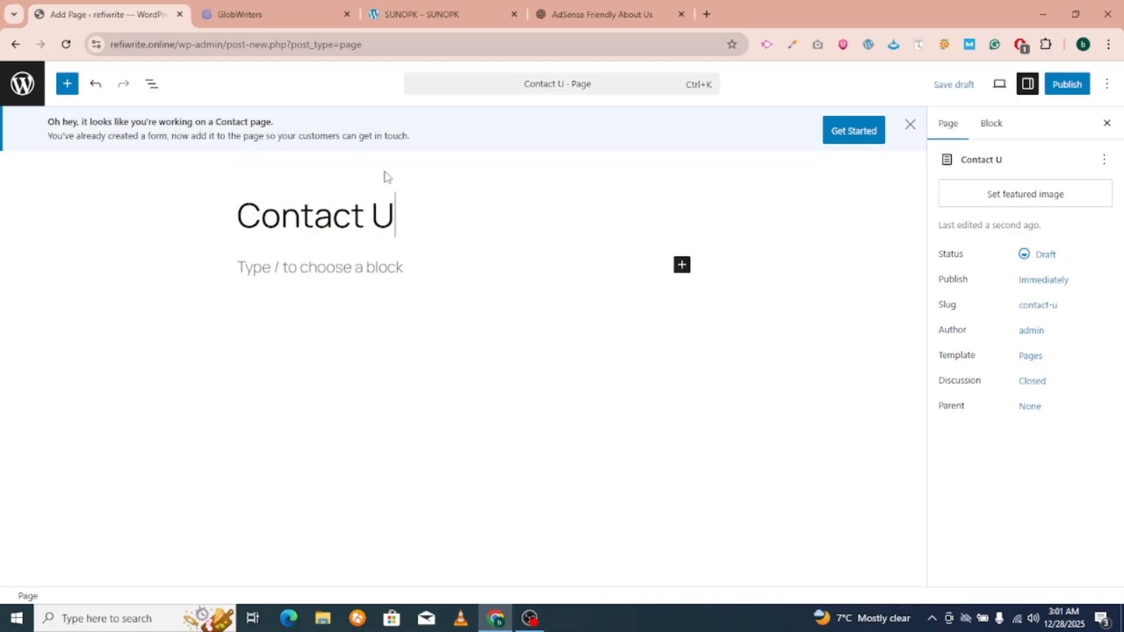
click(352, 264)
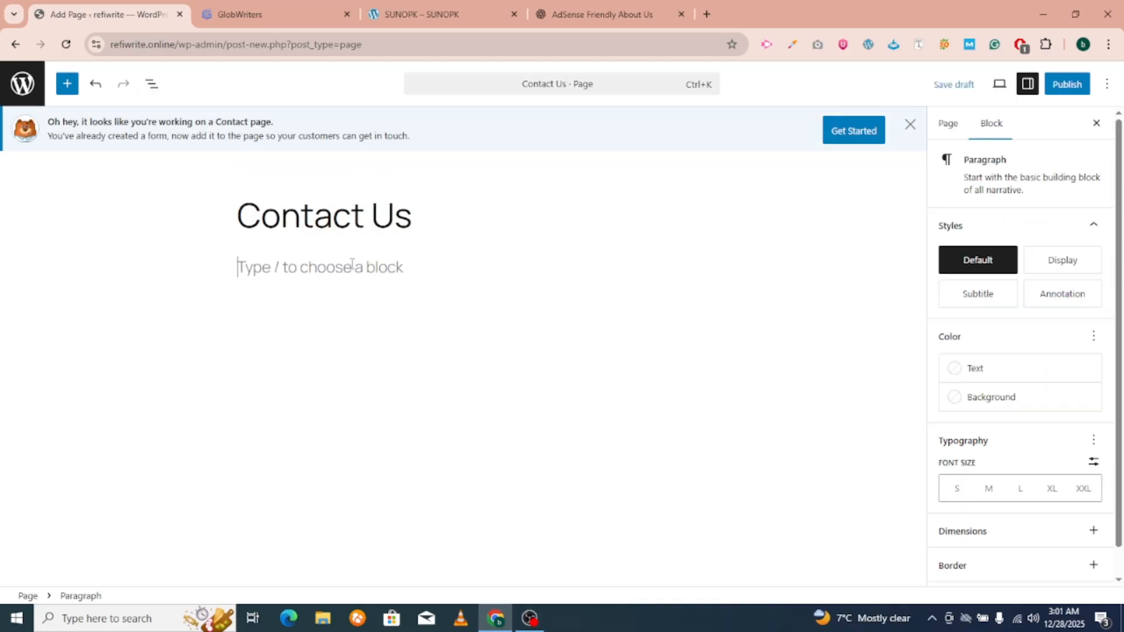
key(ctrl+v)
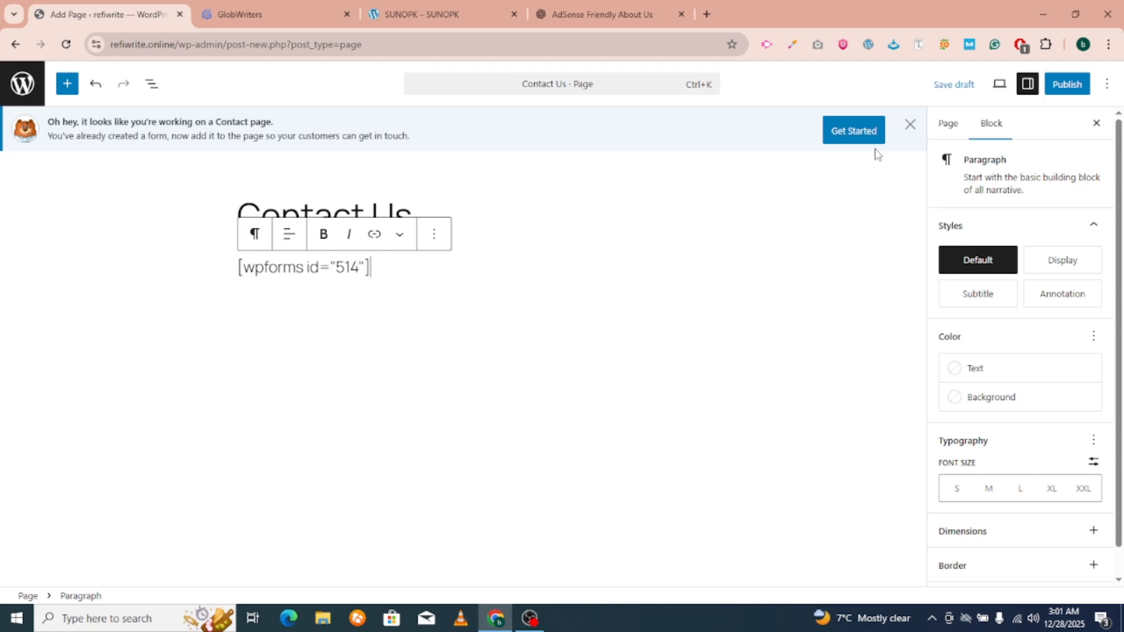
Publish the Contact Us page, view it live, then return to the Pages list.
click(1067, 84)
click(1062, 84)
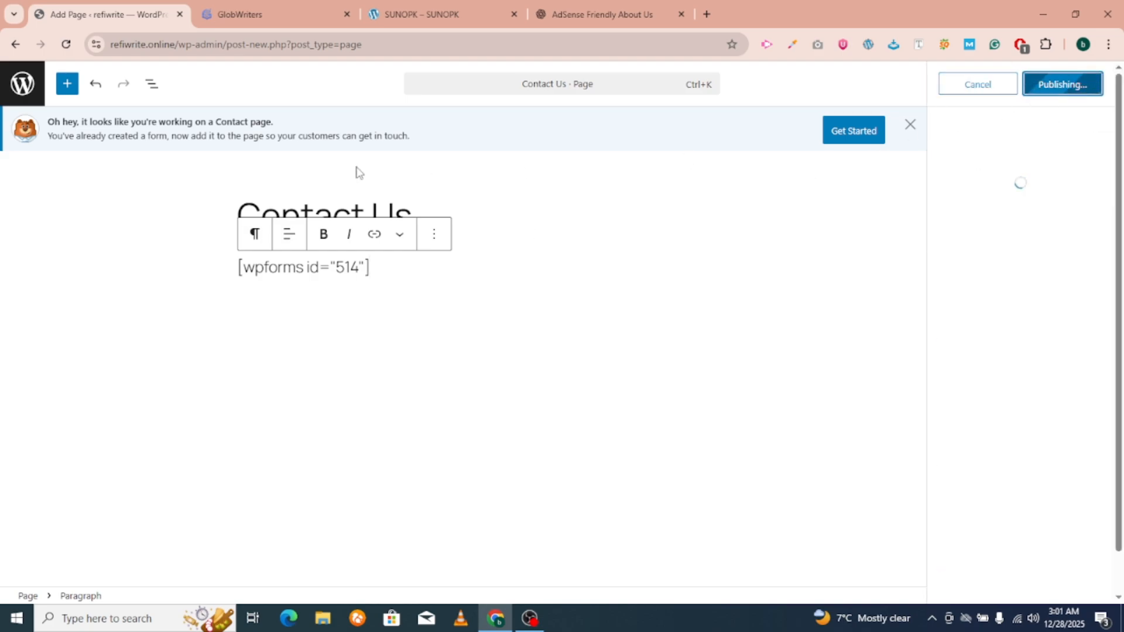
click(978, 242)
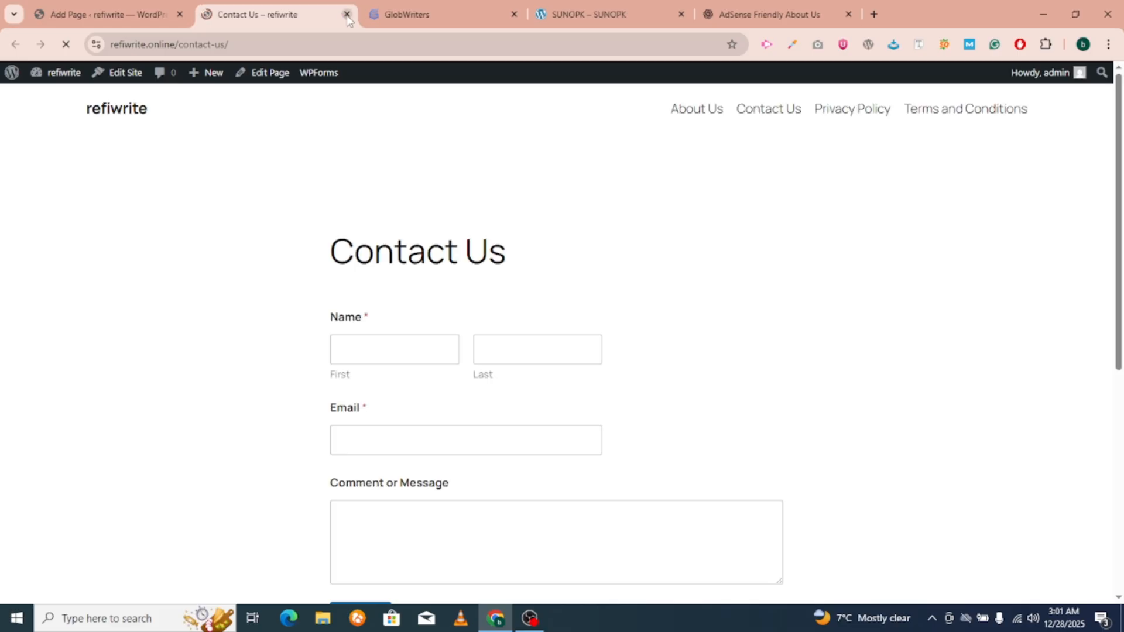
click(346, 15)
click(23, 101)
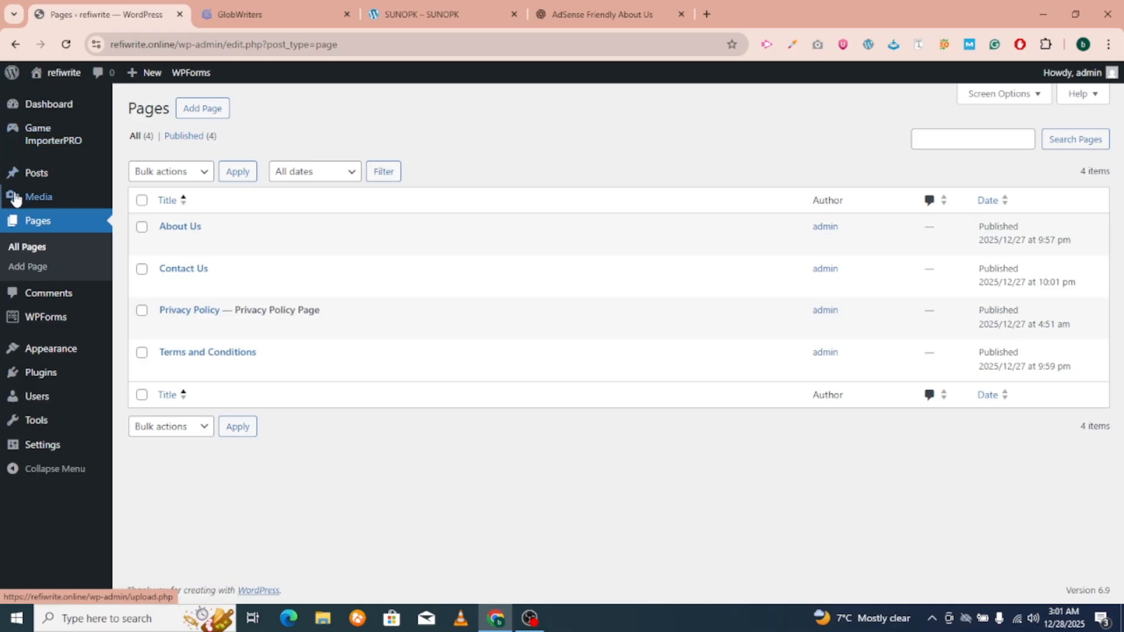
Check the installed themes (Twenty Twenty-Five active), then switch to the SUNOPK site.
mouse_move(72, 352)
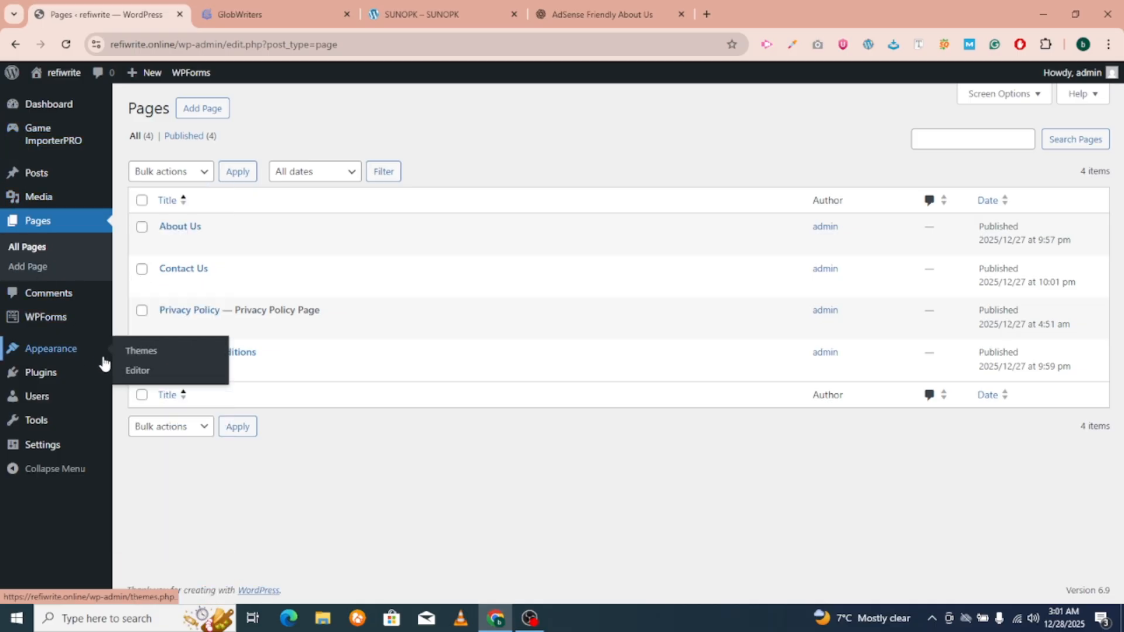
click(130, 352)
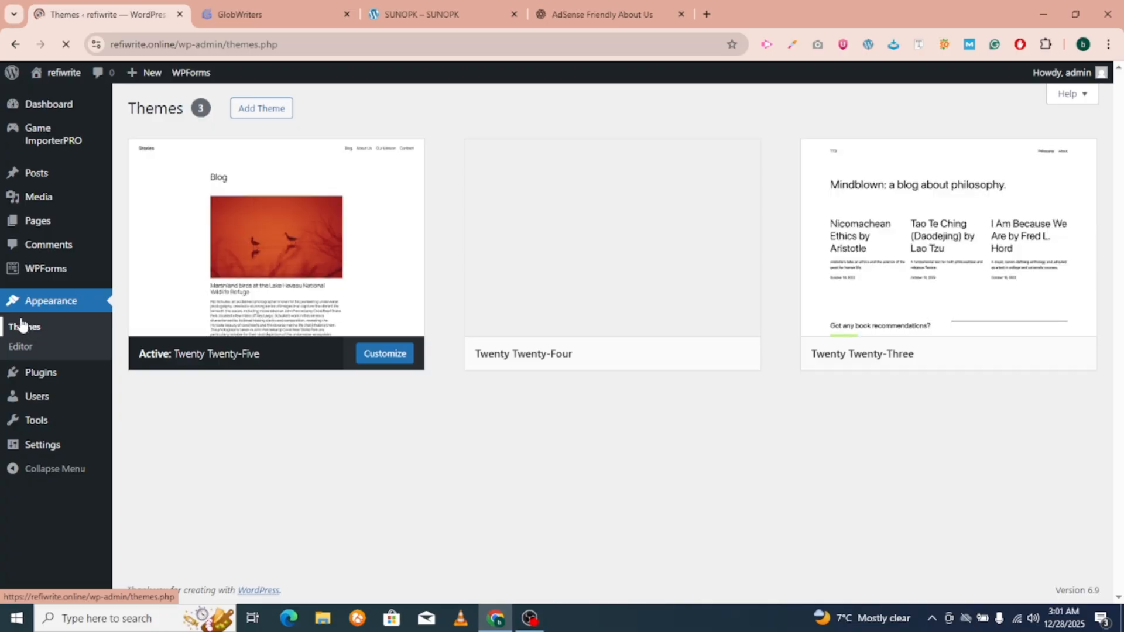
click(409, 13)
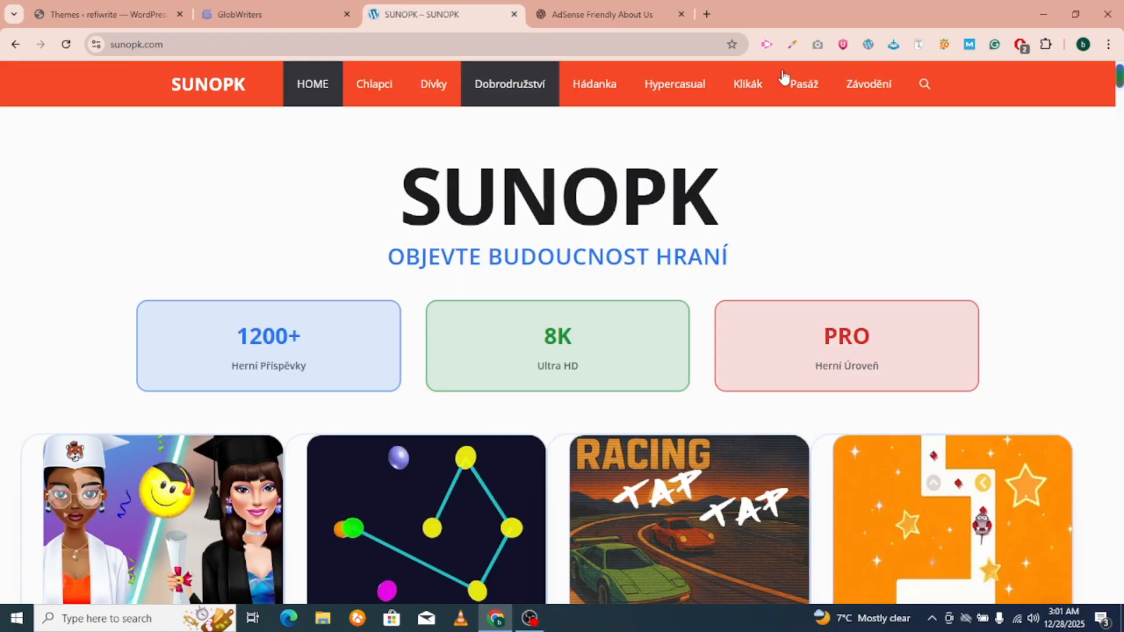
Identify SUNOPK's theme as GeneratePress 3.6.1 with the theme detector and select its name.
click(868, 44)
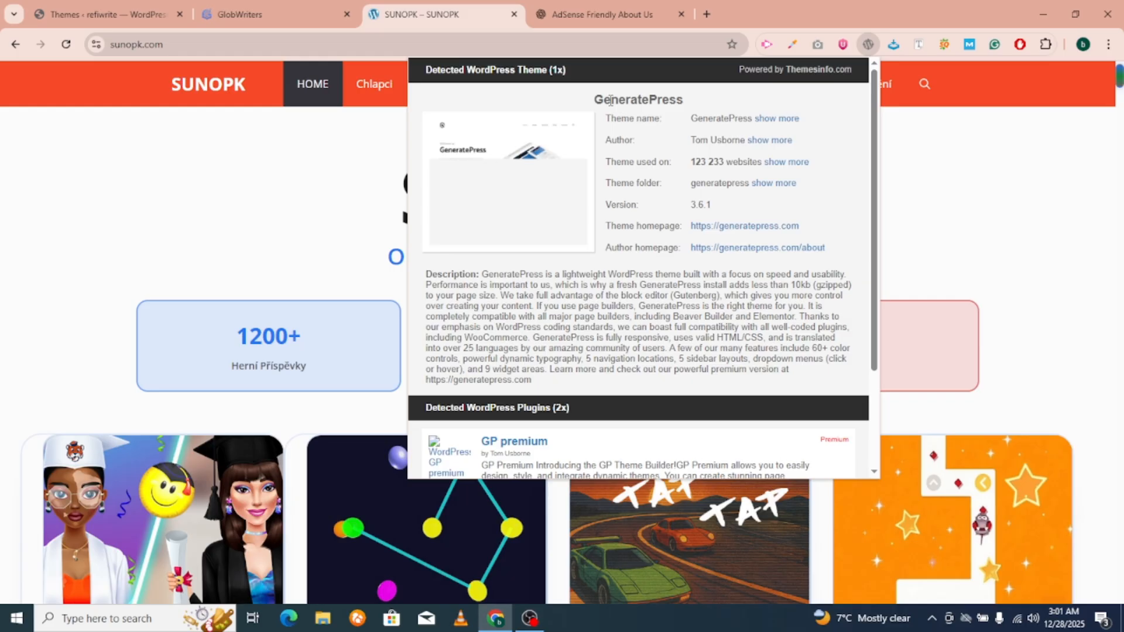
double_click(611, 101)
key(ctrl+c)
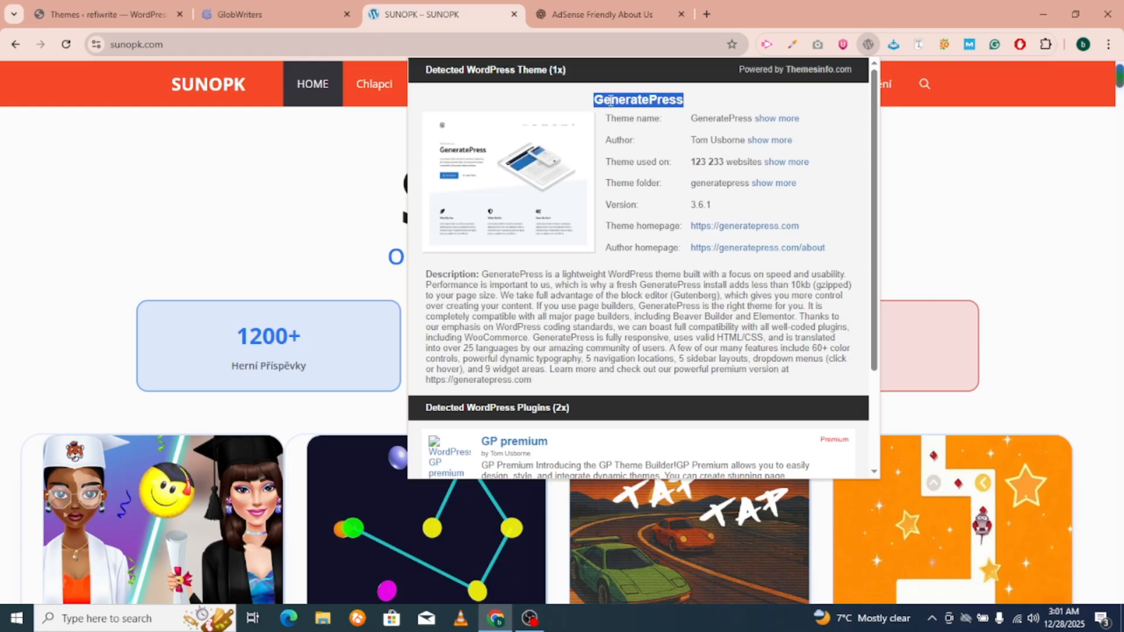
click(167, 8)
Delete the Twenty Twenty-Four and Twenty Twenty-Three themes, confirming each deletion.
click(609, 282)
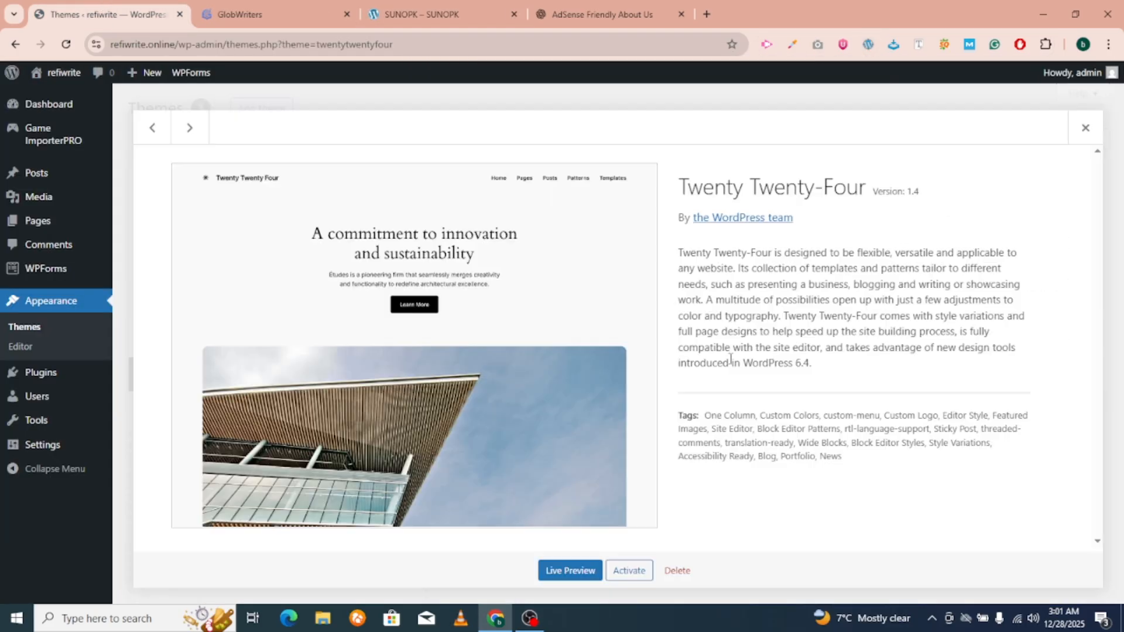
click(677, 571)
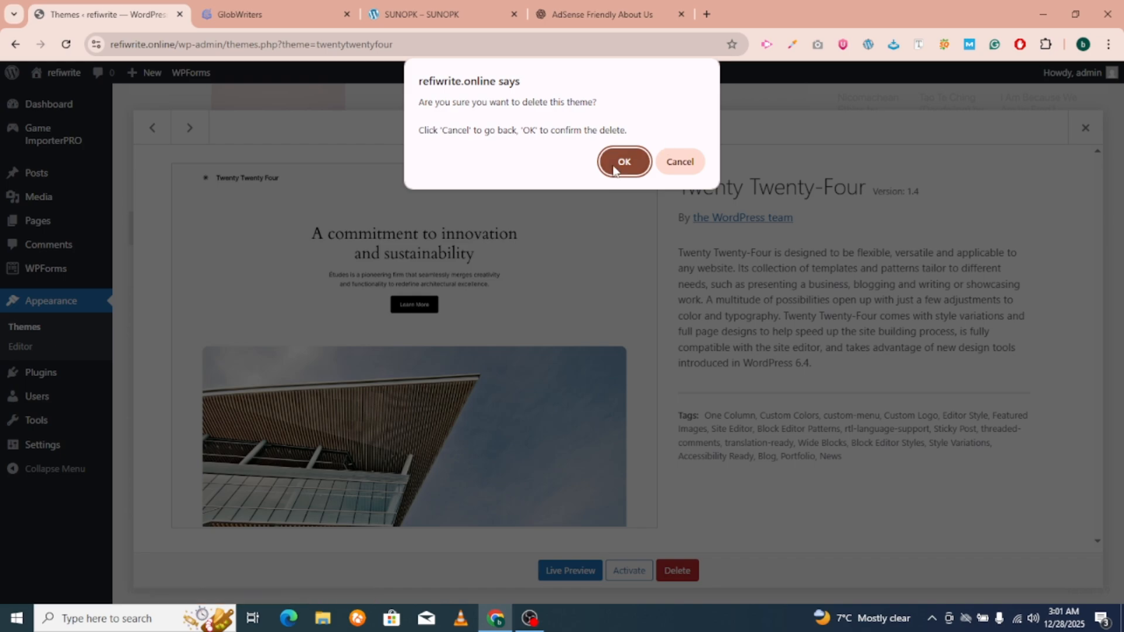
click(623, 161)
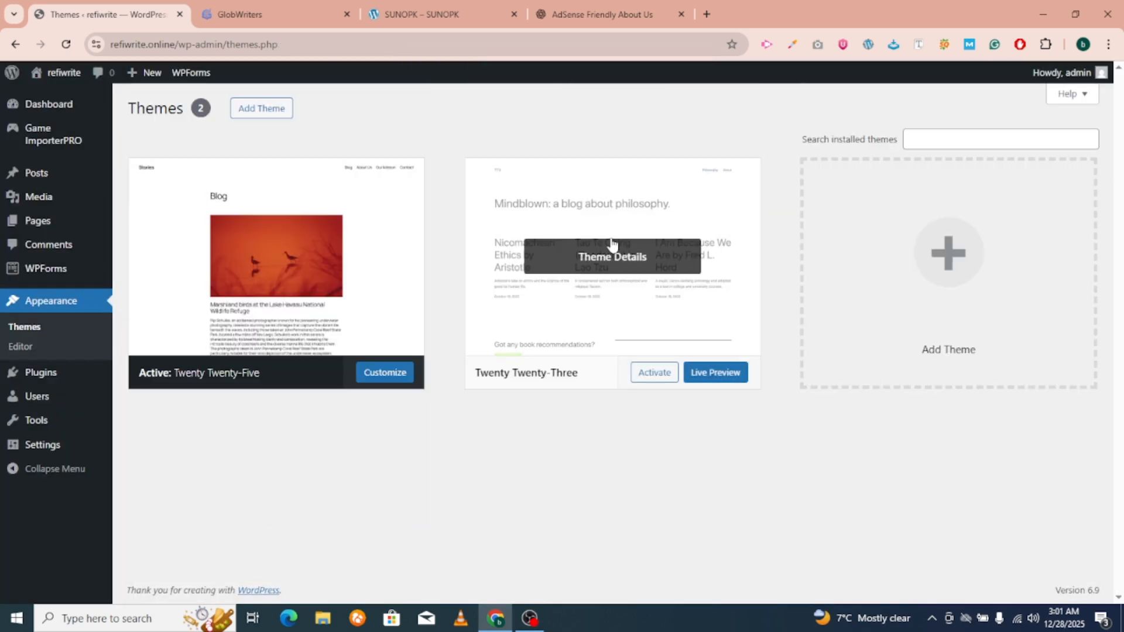
click(615, 249)
click(673, 572)
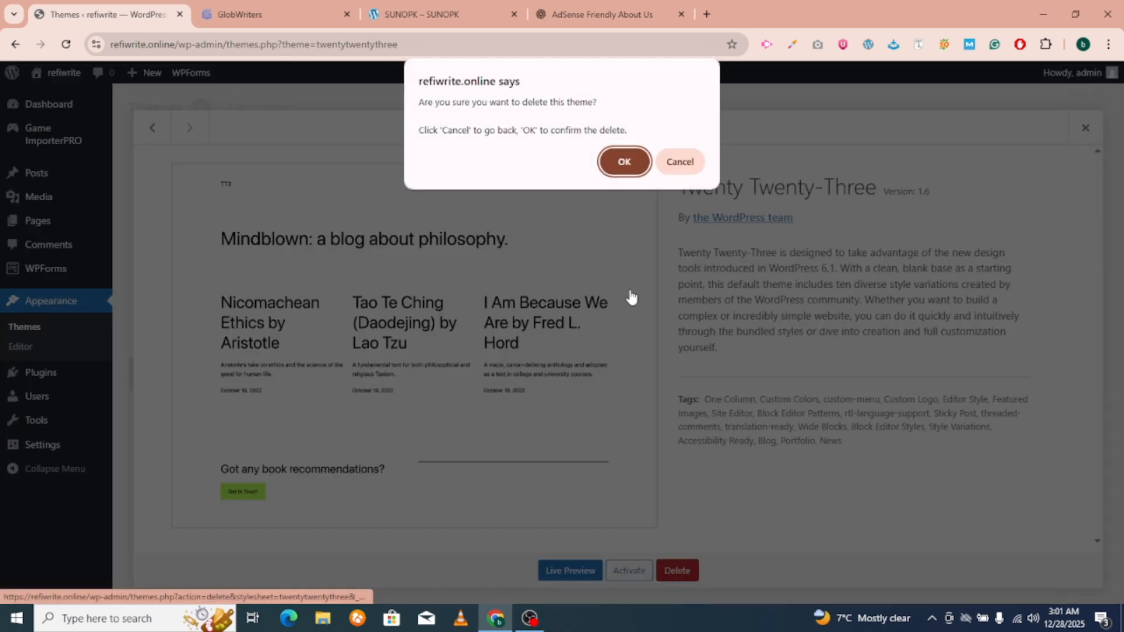
click(622, 161)
click(413, 275)
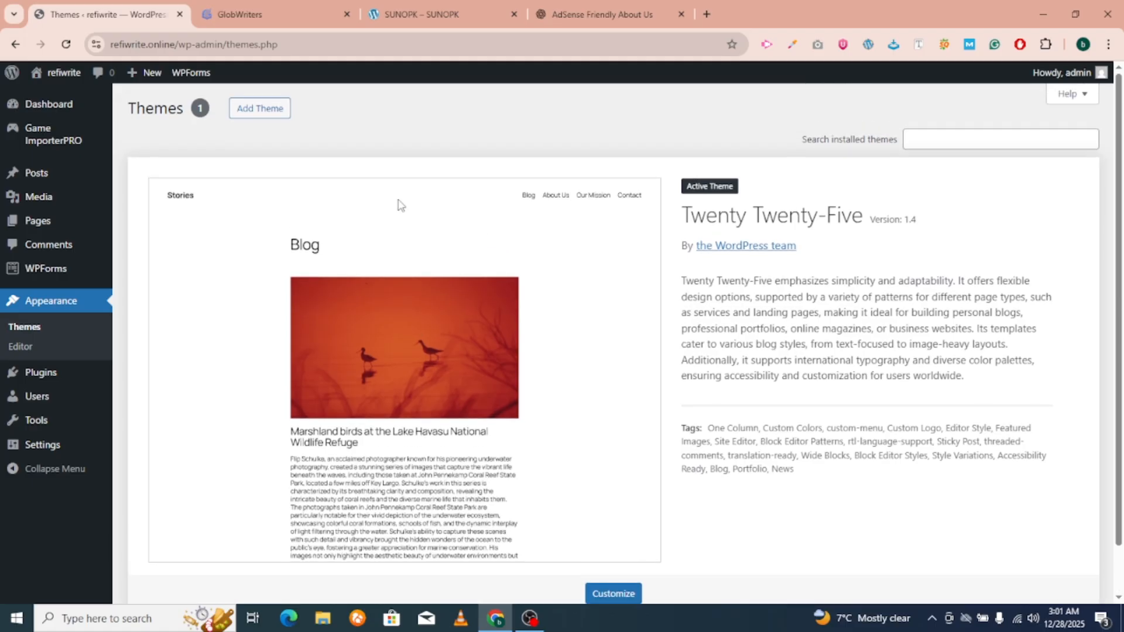
click(257, 112)
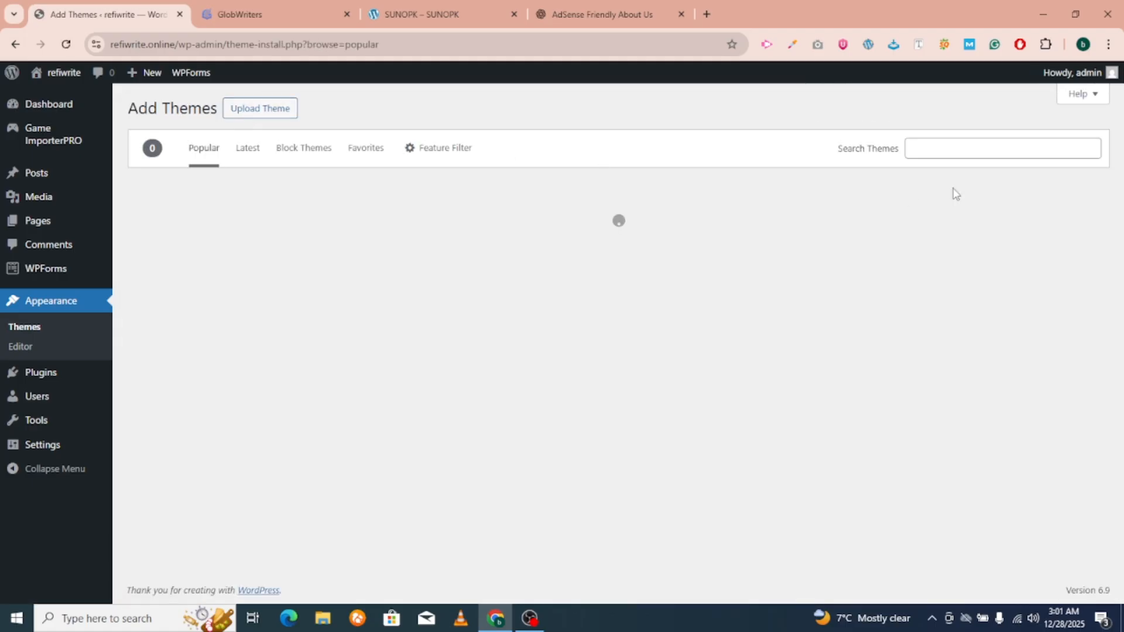
Search the theme directory for GeneratePress and install it.
click(949, 151)
key(ctrl+v)
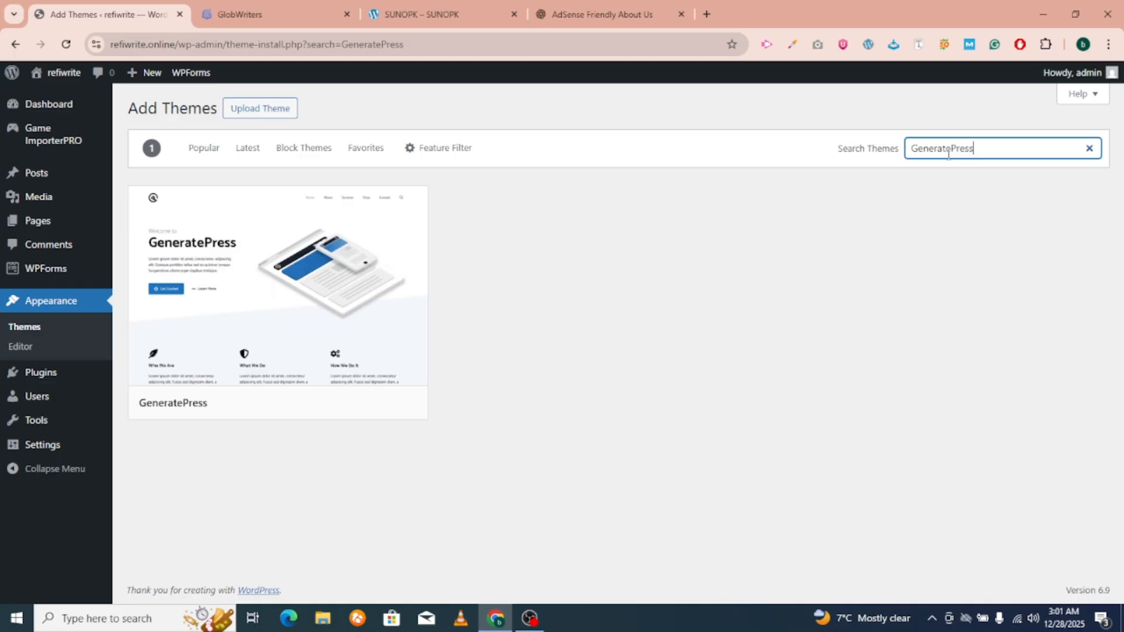
click(363, 290)
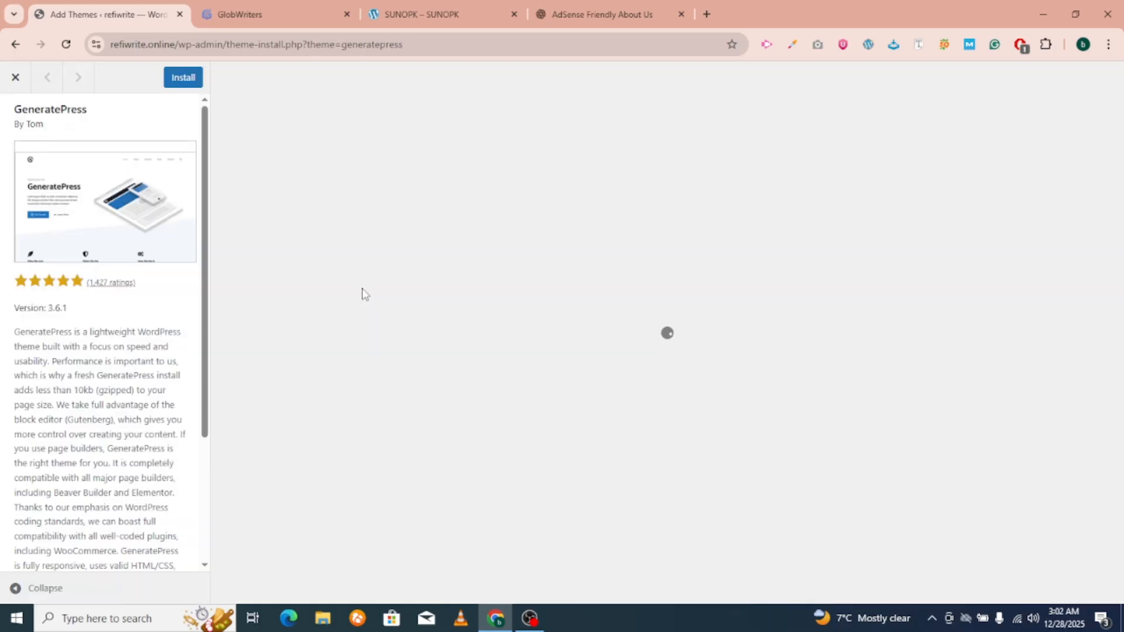
click(177, 85)
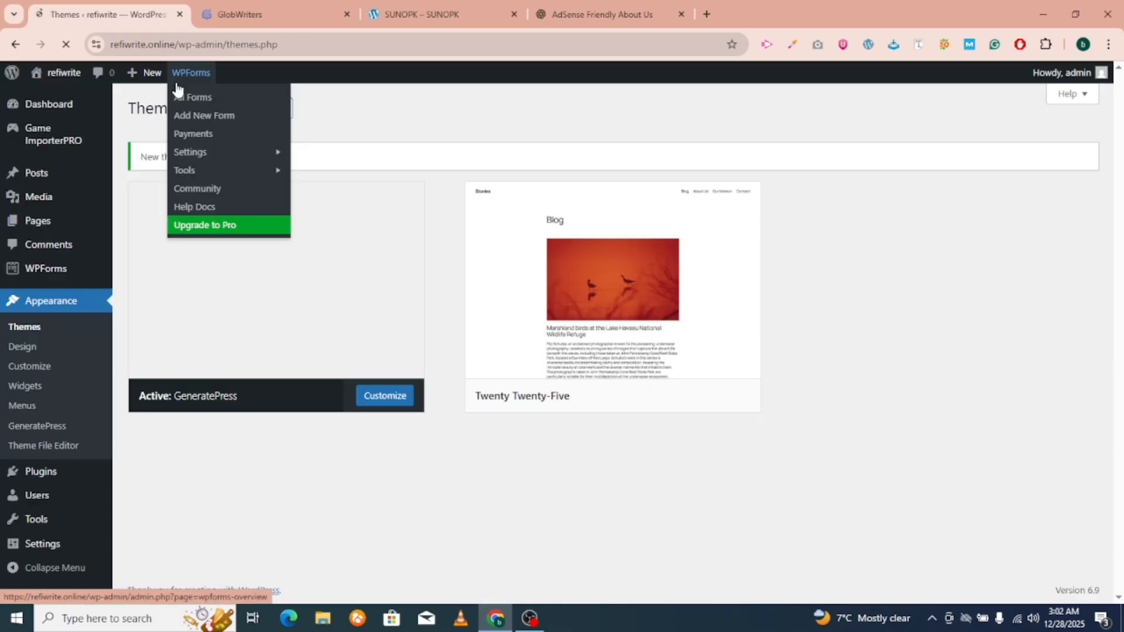
Delete the Twenty Twenty-Five theme, leaving GeneratePress as the only theme.
click(669, 335)
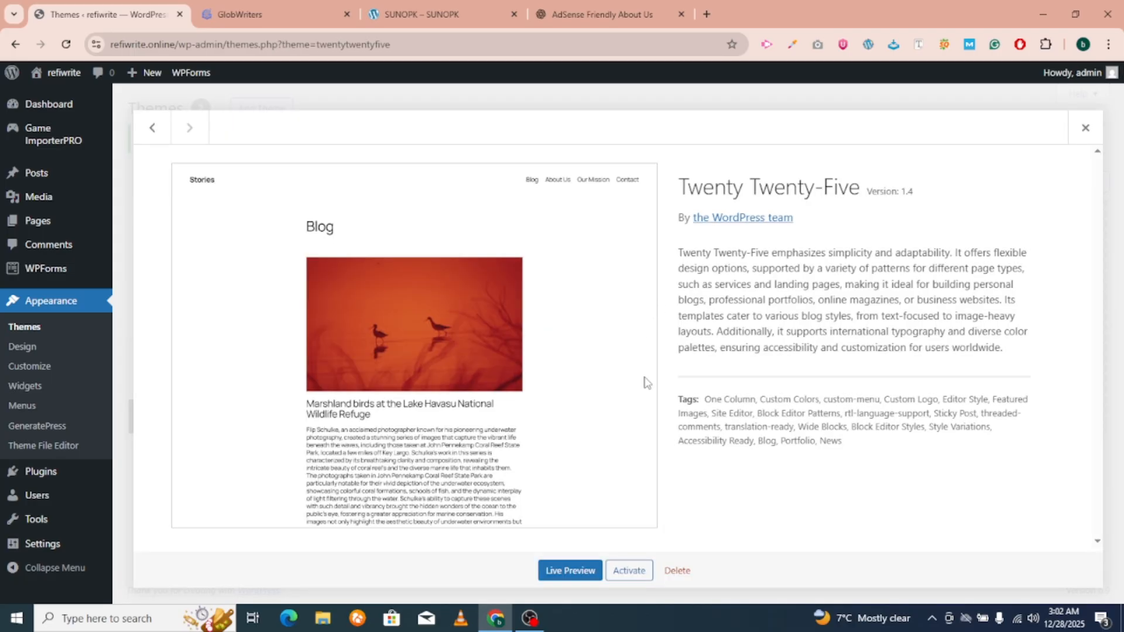
click(673, 570)
click(625, 161)
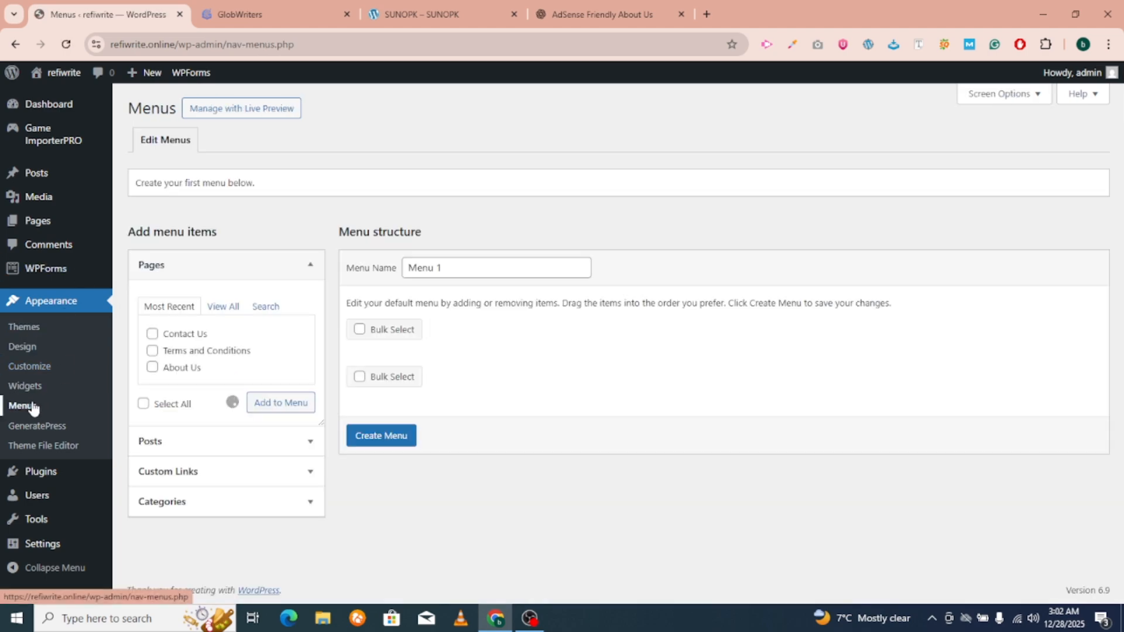
Rename the new menu to 'header'.
scroll(414, 367, down, 1)
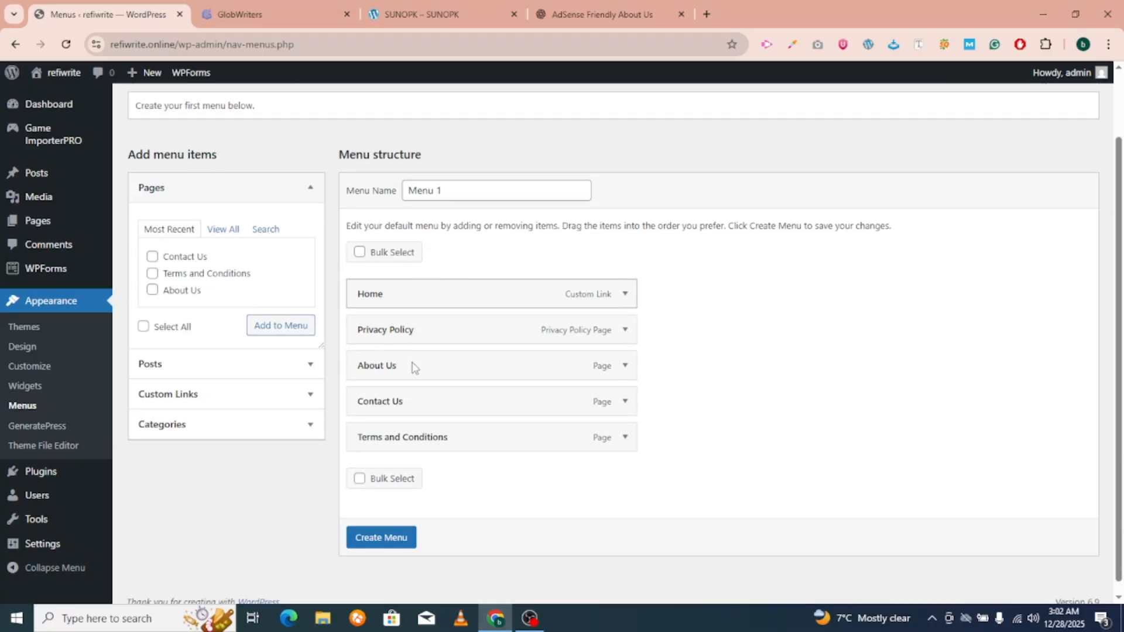
drag(459, 179, 268, 185)
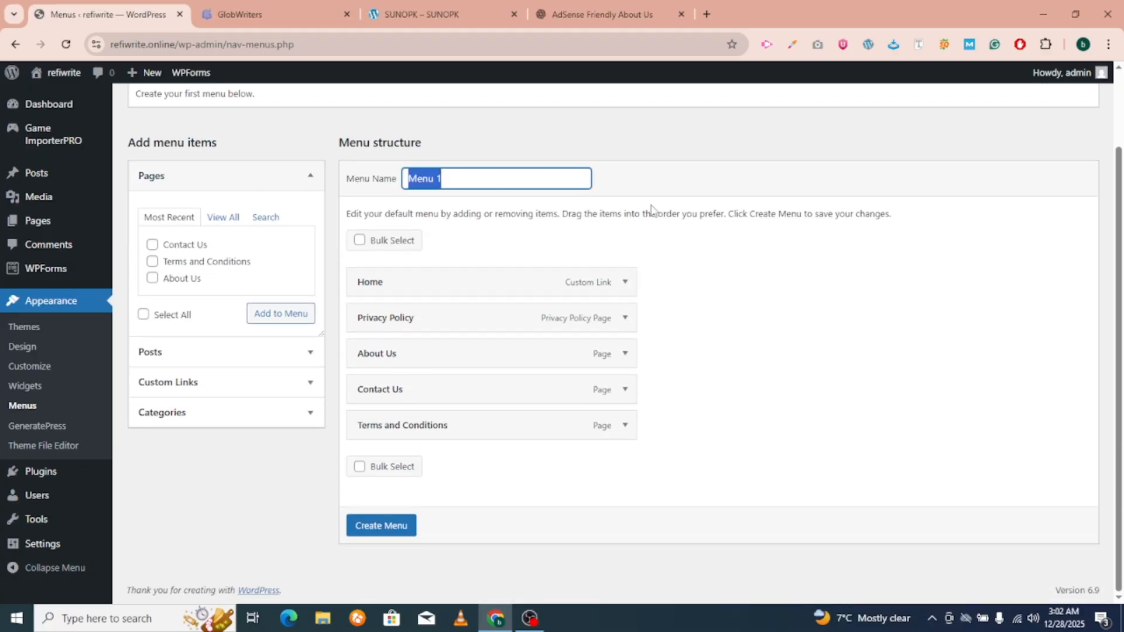
text(header)
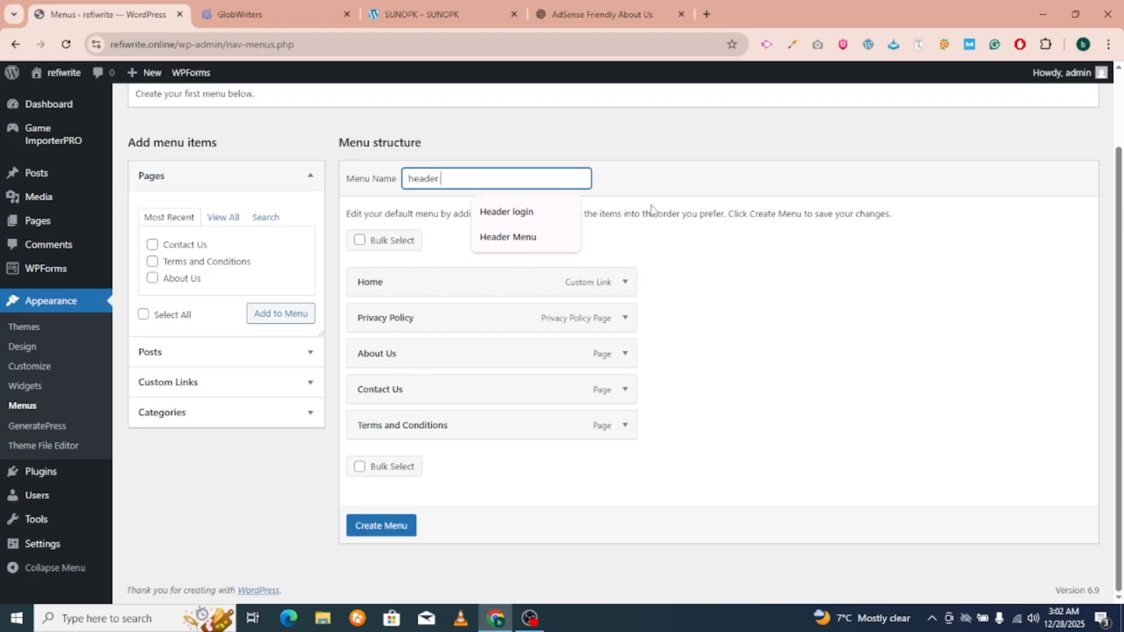
Remove Terms and Conditions, Privacy Policy and Home, leaving only About Us and Contact Us.
click(359, 466)
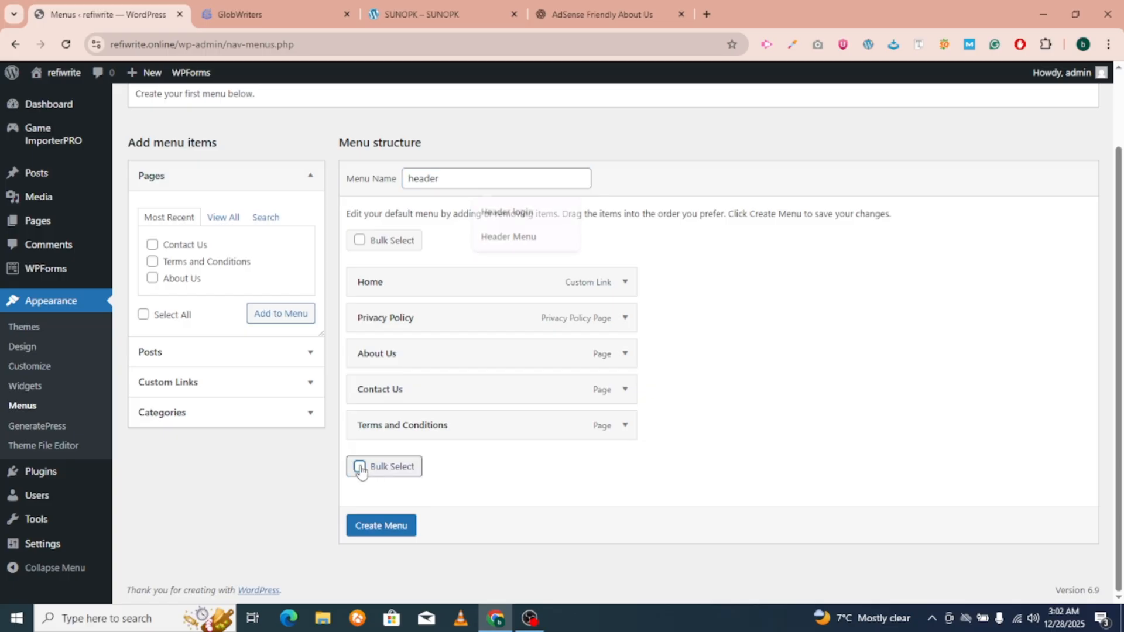
click(363, 425)
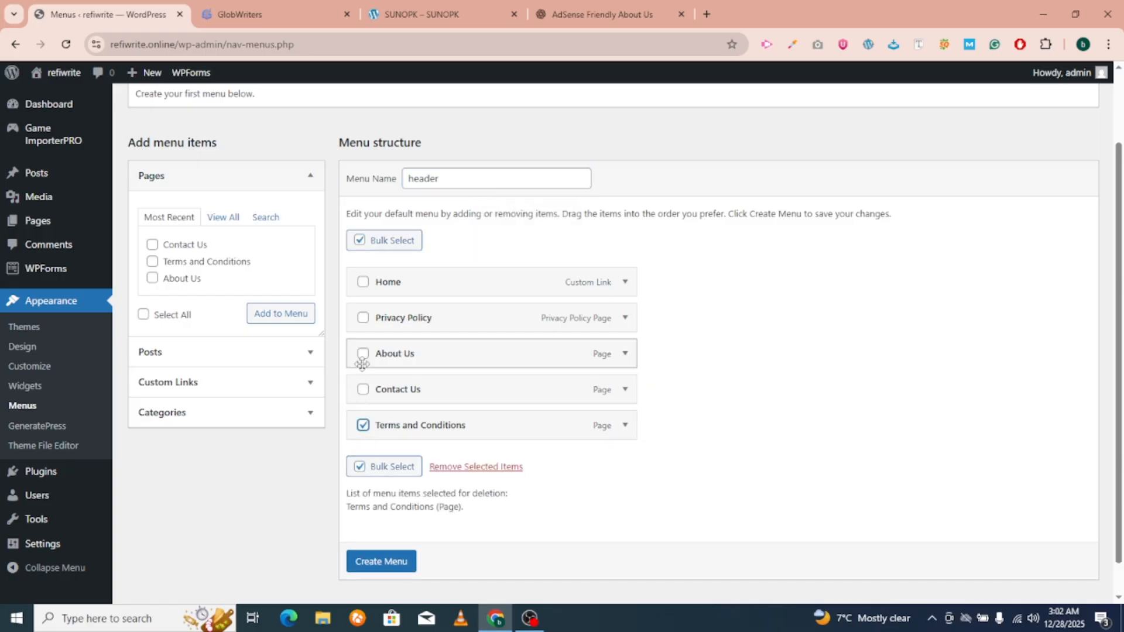
click(363, 318)
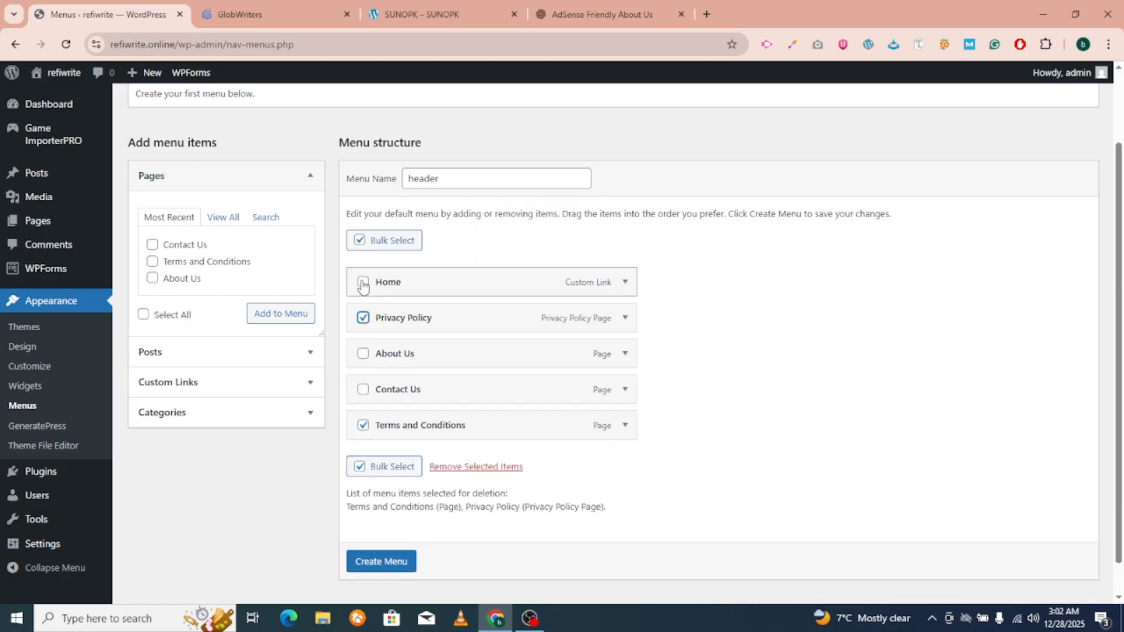
click(363, 283)
click(473, 466)
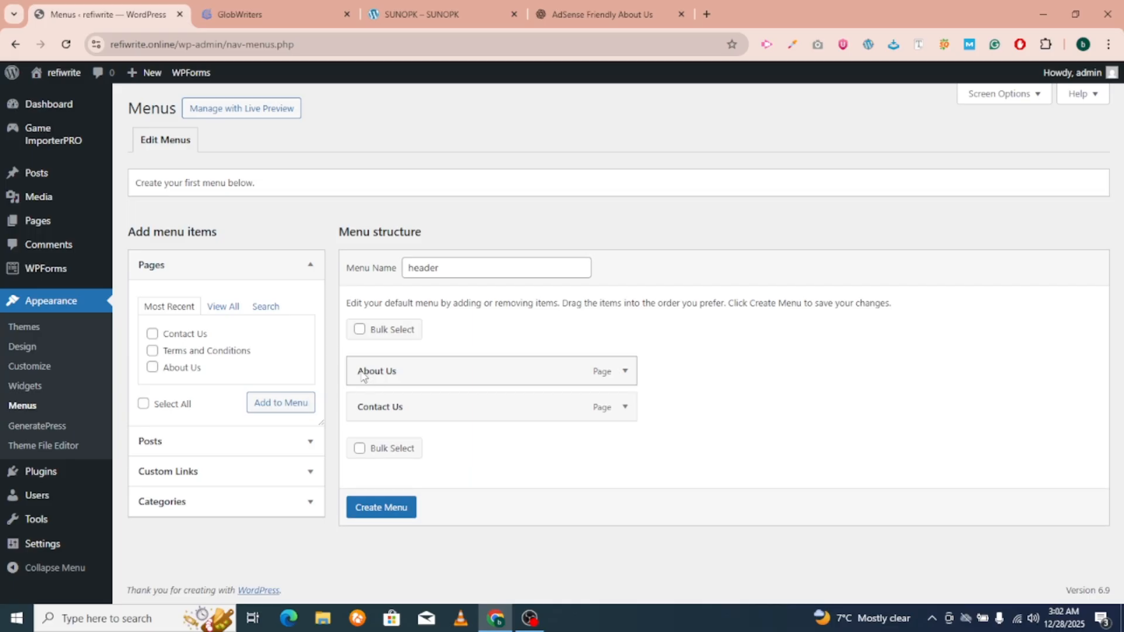
Add a custom link with URL '#' and text 'Categories' to the header menu.
click(186, 472)
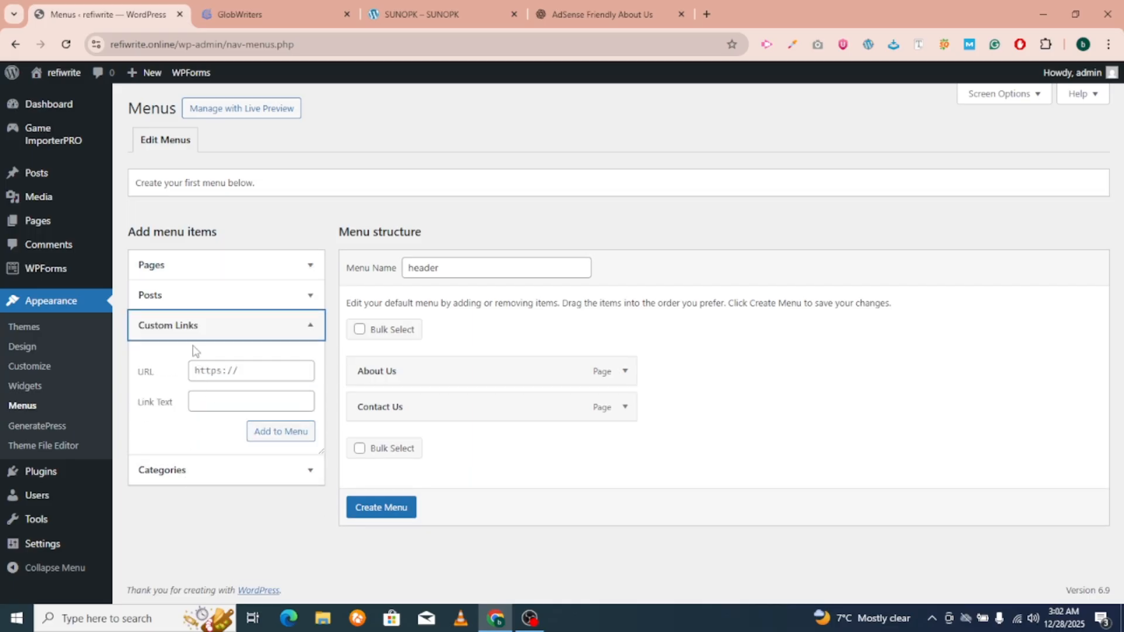
click(219, 374)
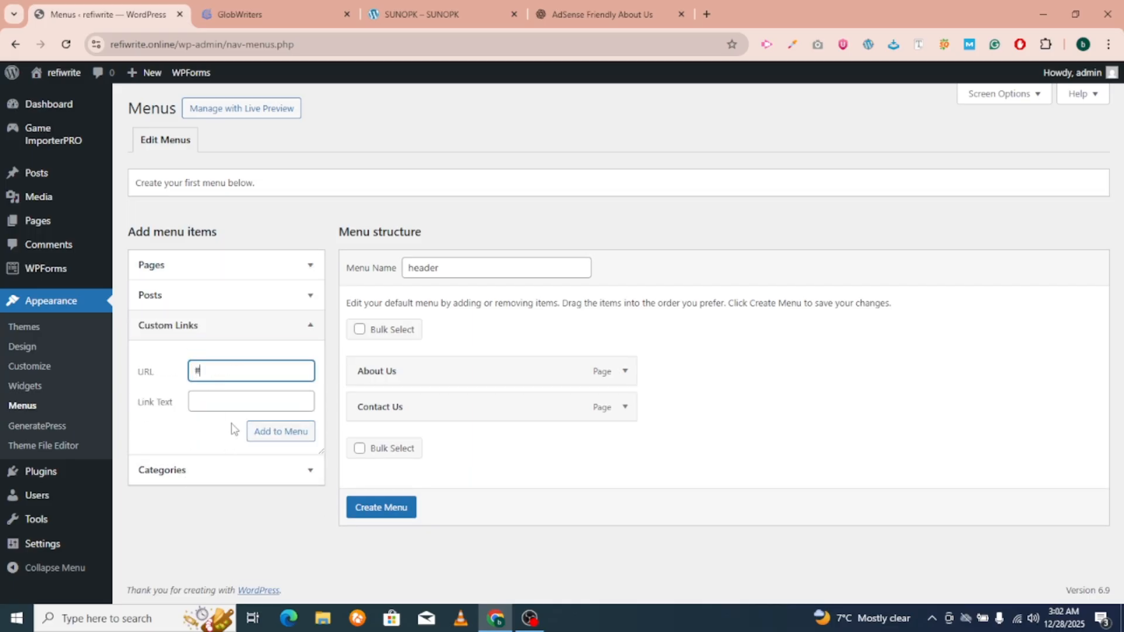
click(233, 401)
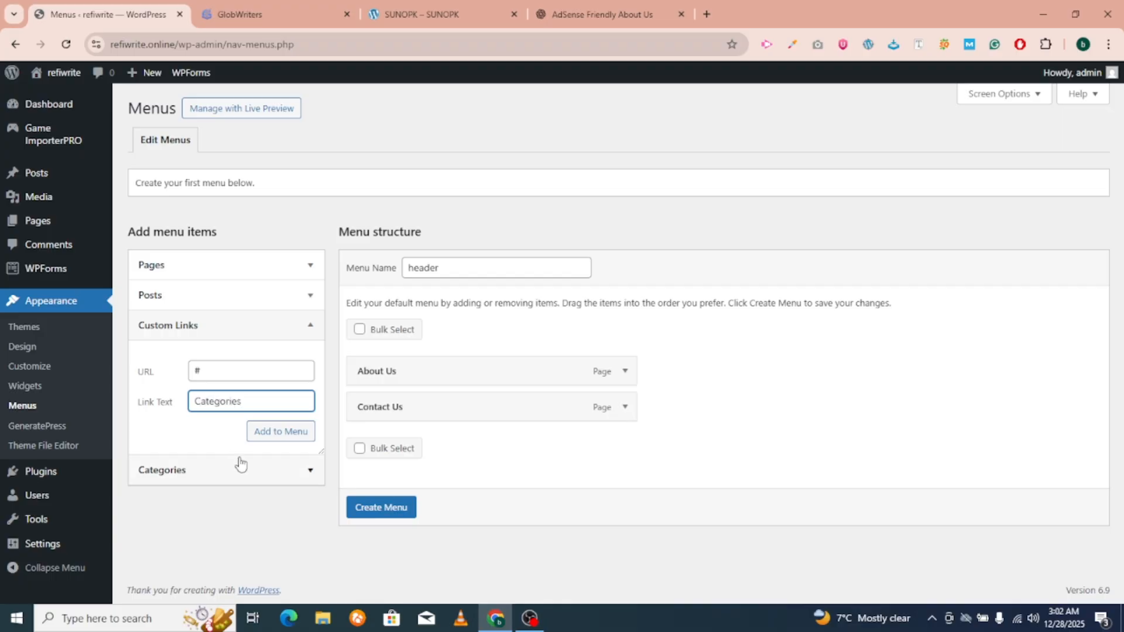
click(281, 433)
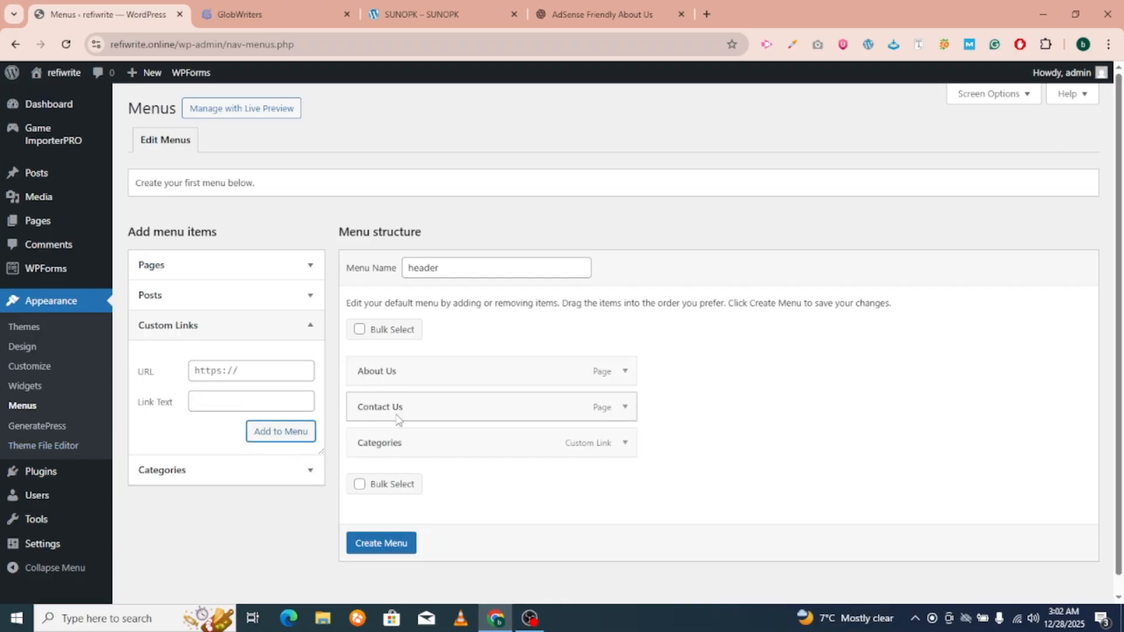
Add all ten most-used post categories to the header menu.
click(162, 472)
scroll(243, 434, down, 1)
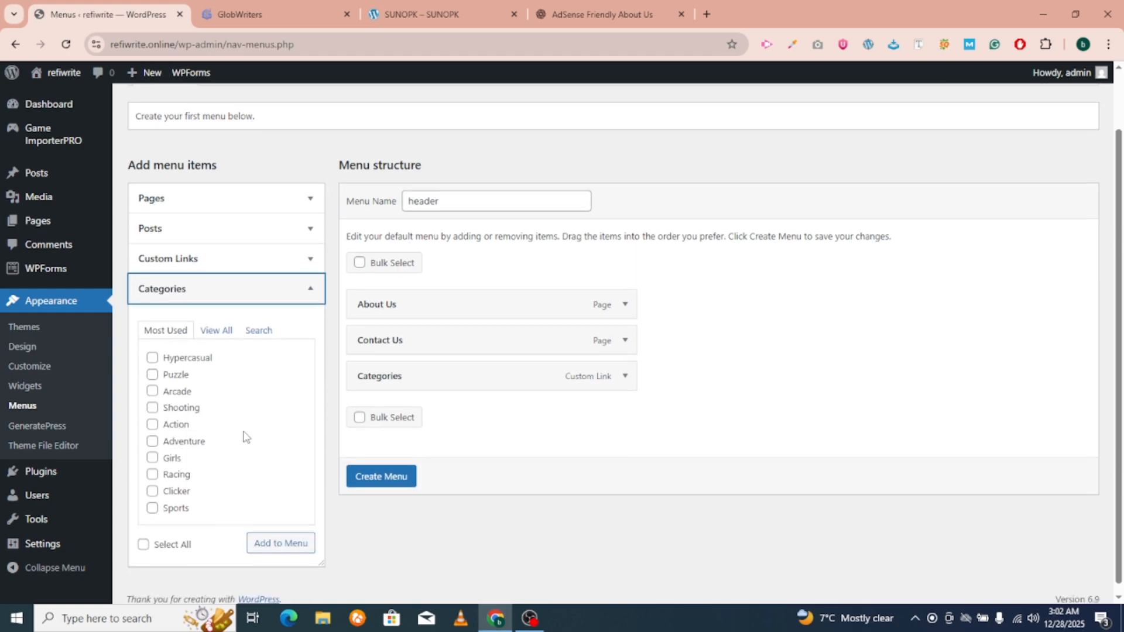
click(143, 536)
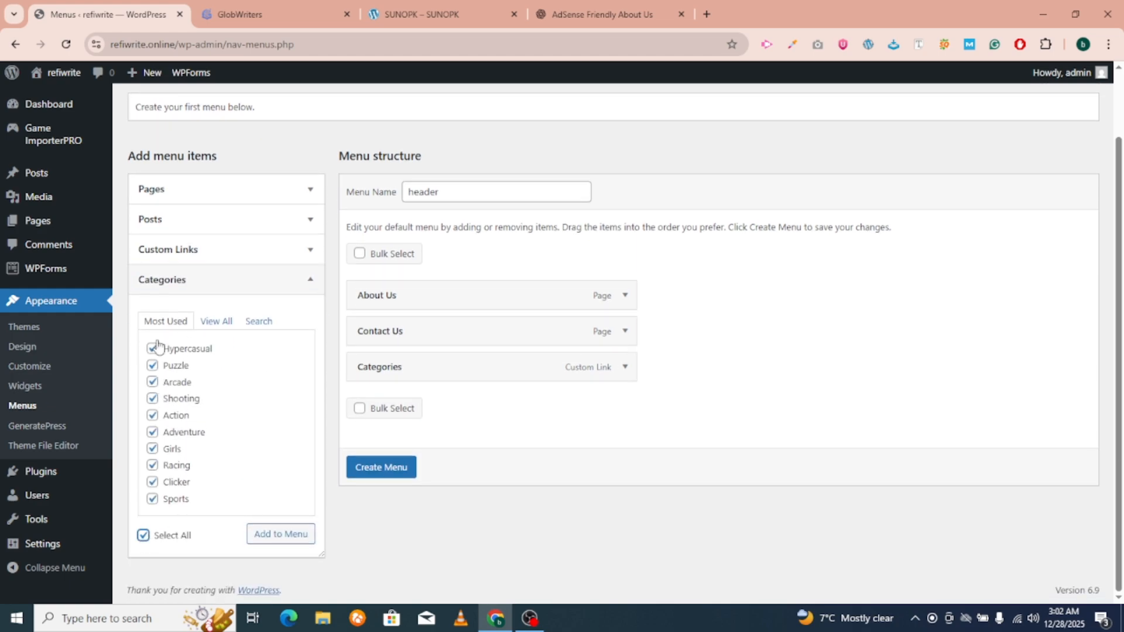
click(218, 321)
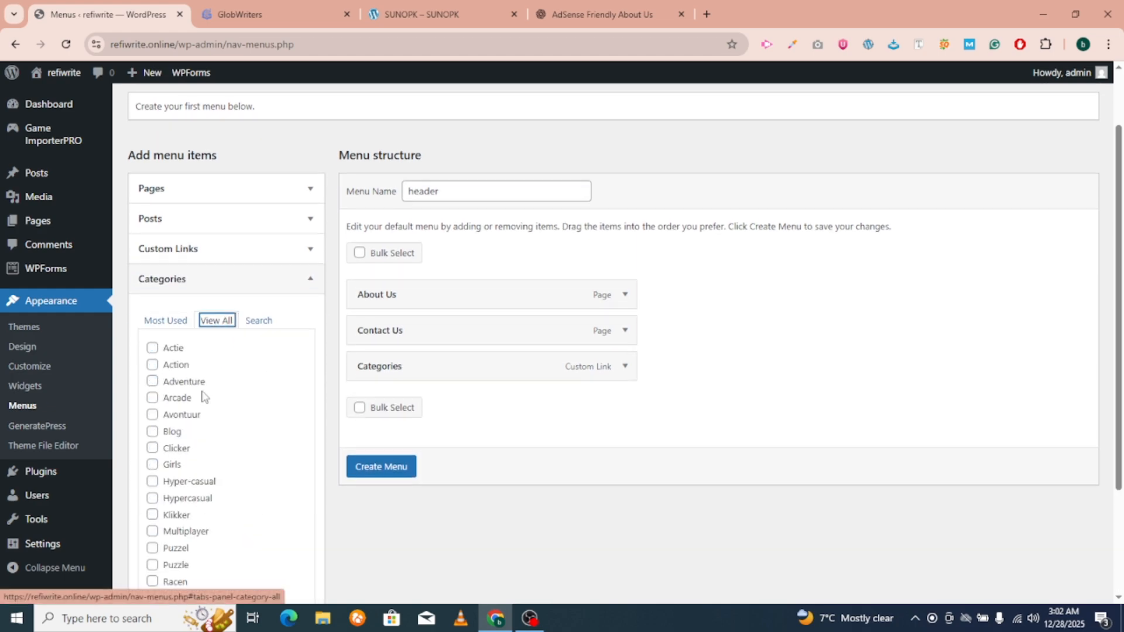
scroll(204, 396, down, 2)
click(175, 172)
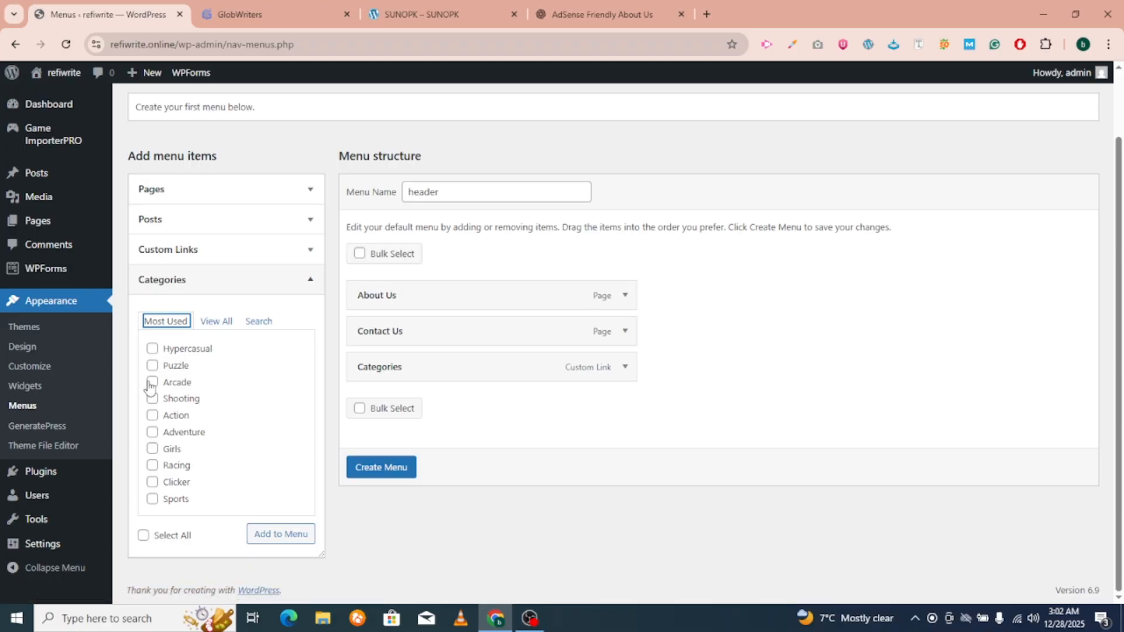
click(143, 536)
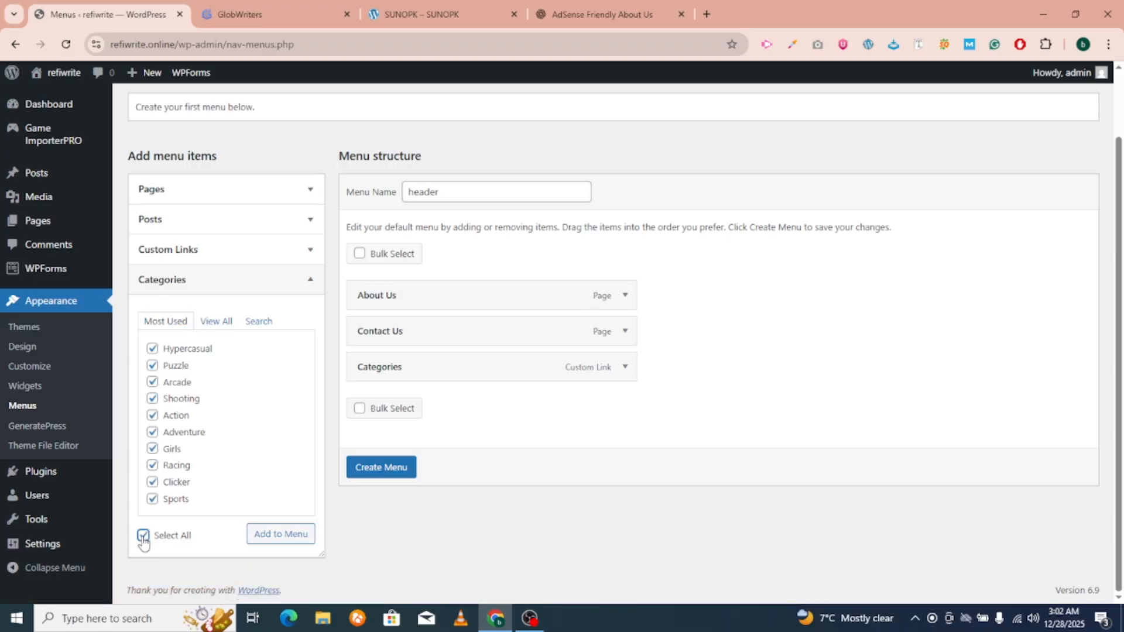
click(270, 534)
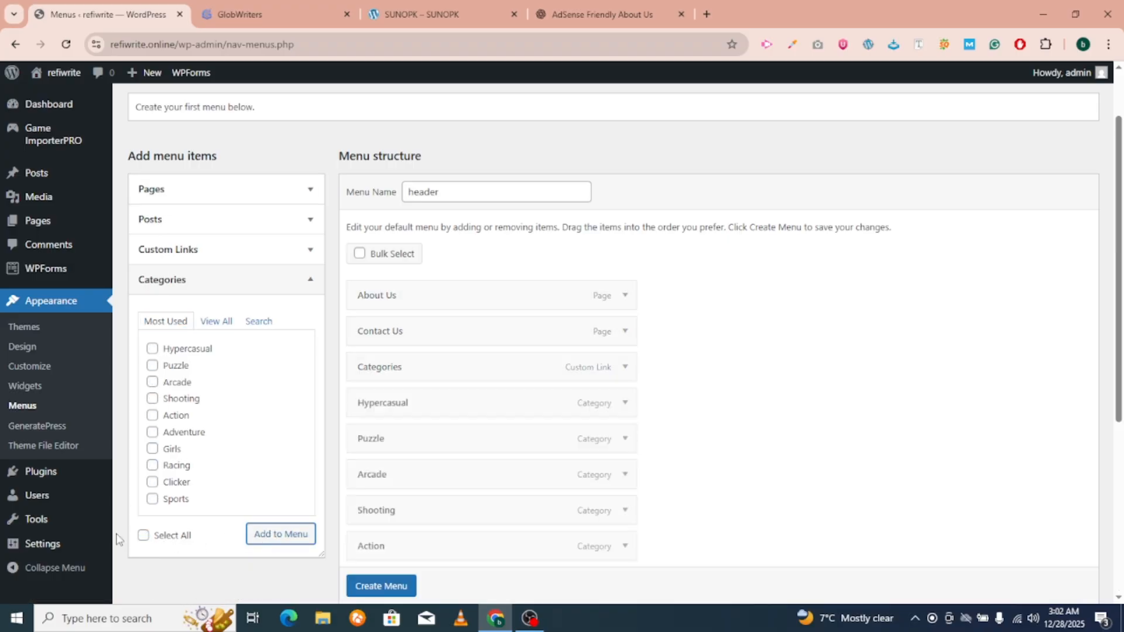
Nest Hypercasual, Girls, Racing, Clicker and the other categories as sub items under Categories.
scroll(345, 393, down, 3)
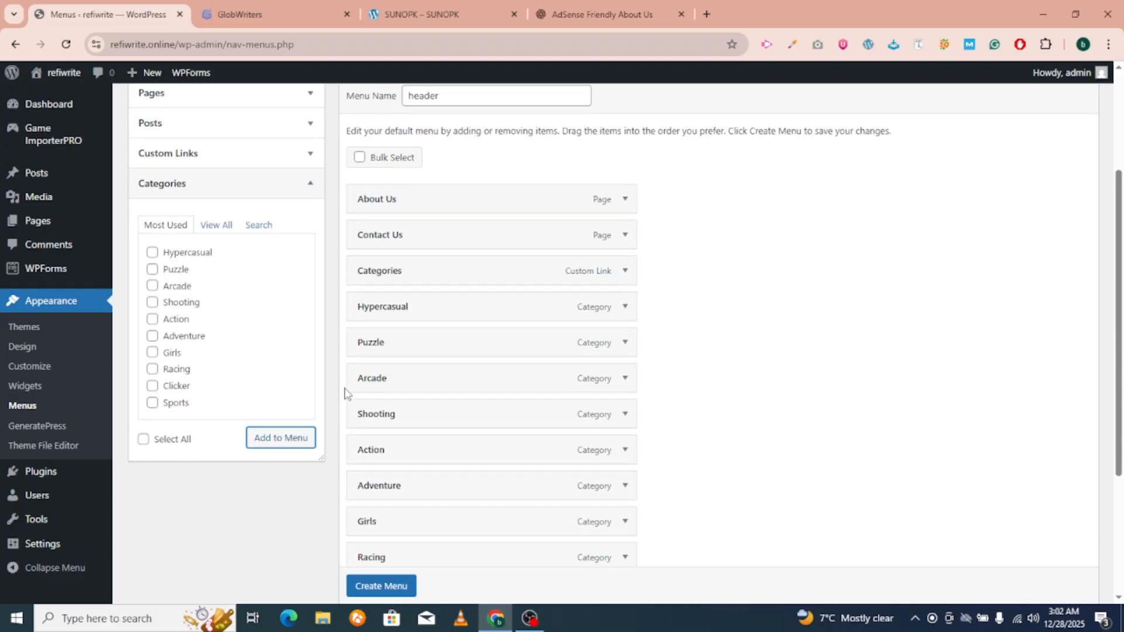
drag(375, 267, 409, 443)
scroll(380, 413, down, 2)
drag(394, 346, 432, 372)
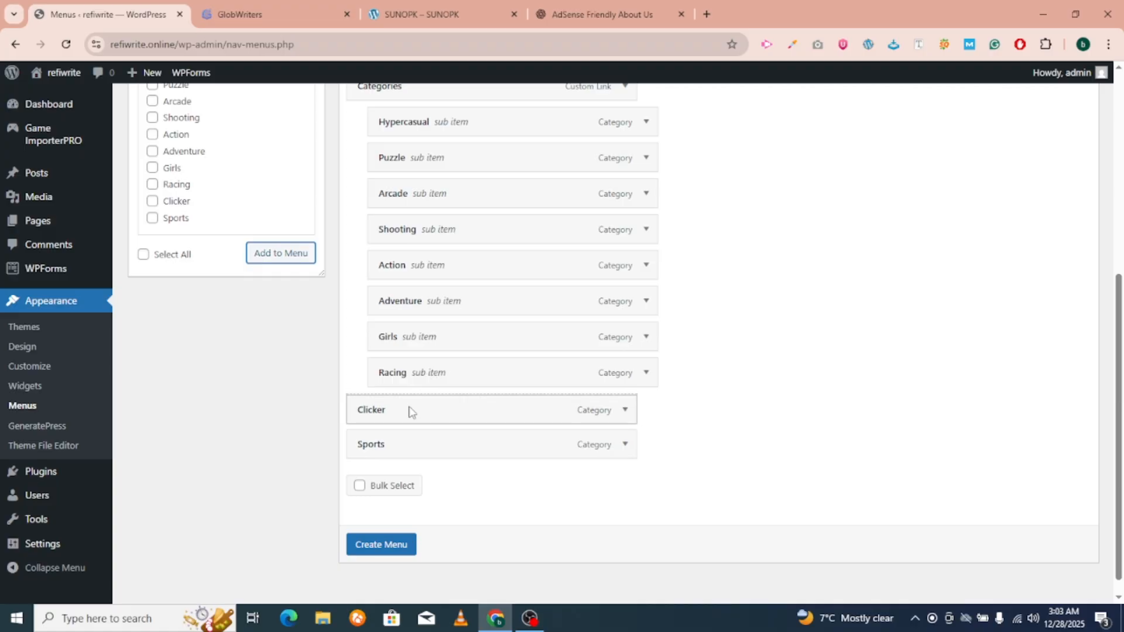
drag(409, 409, 421, 441)
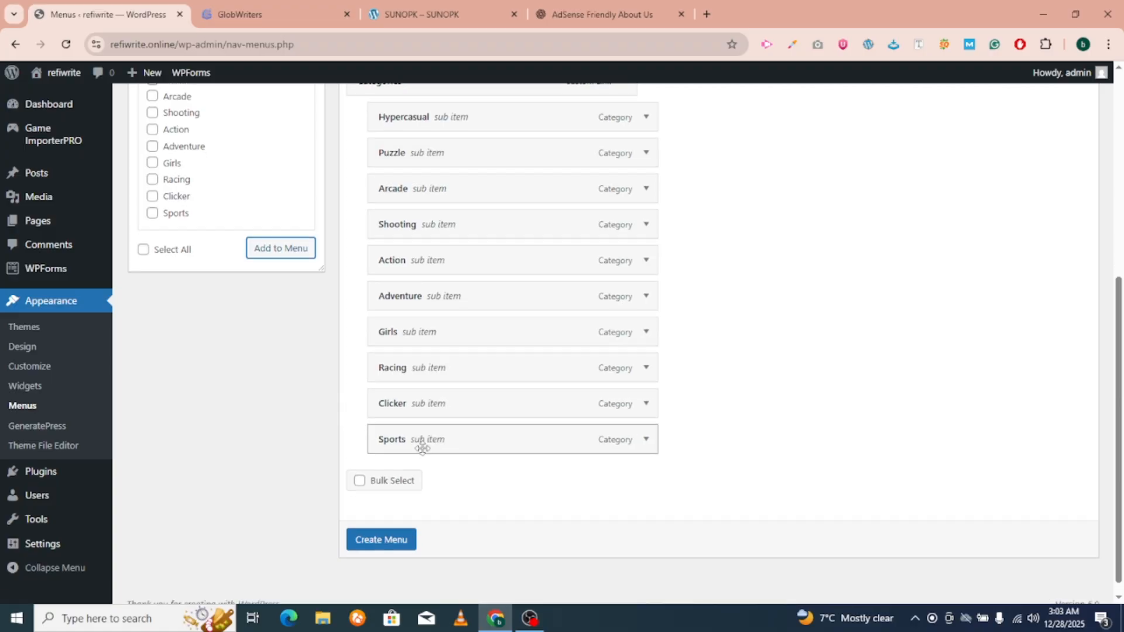
scroll(410, 469, down, 1)
Save the header menu with its nested category items.
click(369, 527)
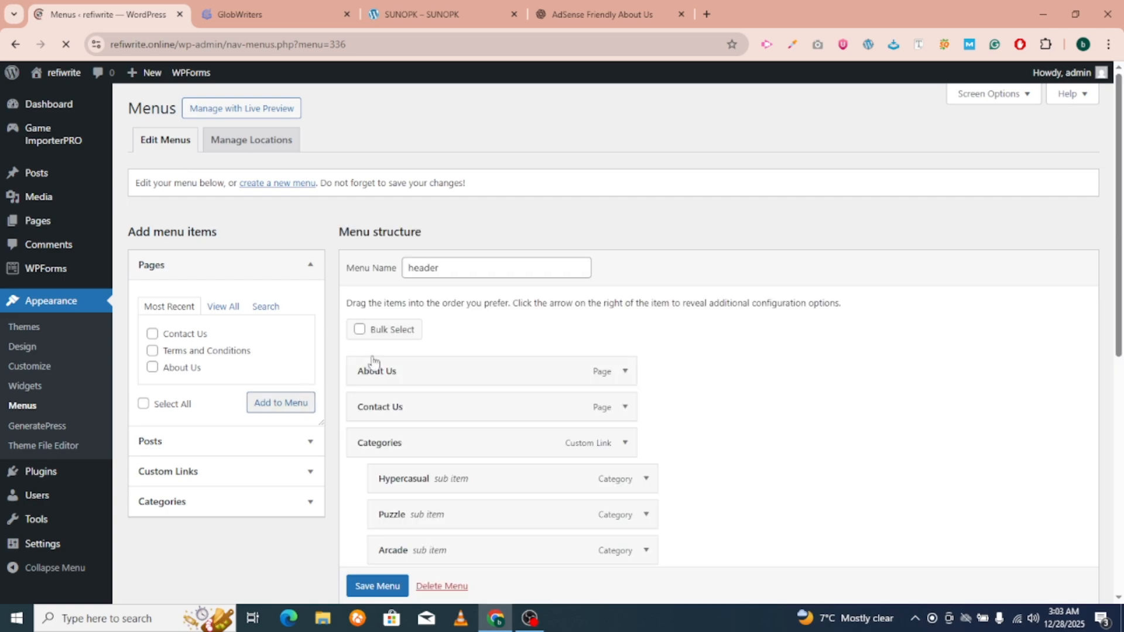
scroll(427, 339, down, 2)
scroll(408, 361, up, 2)
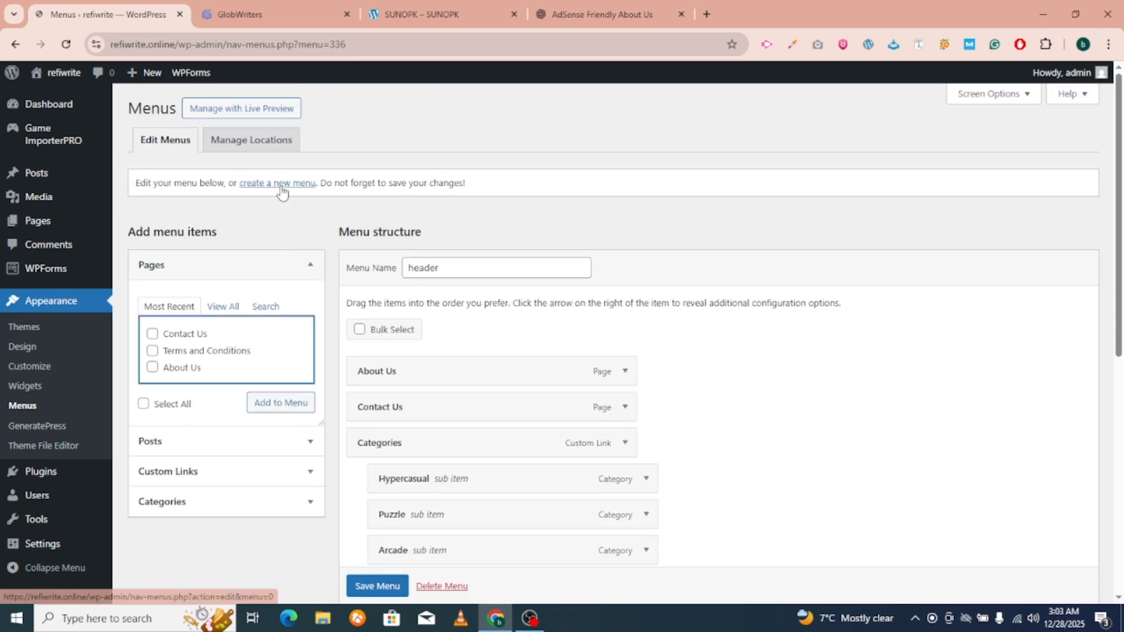
Create a second menu named 'Footer'.
click(282, 184)
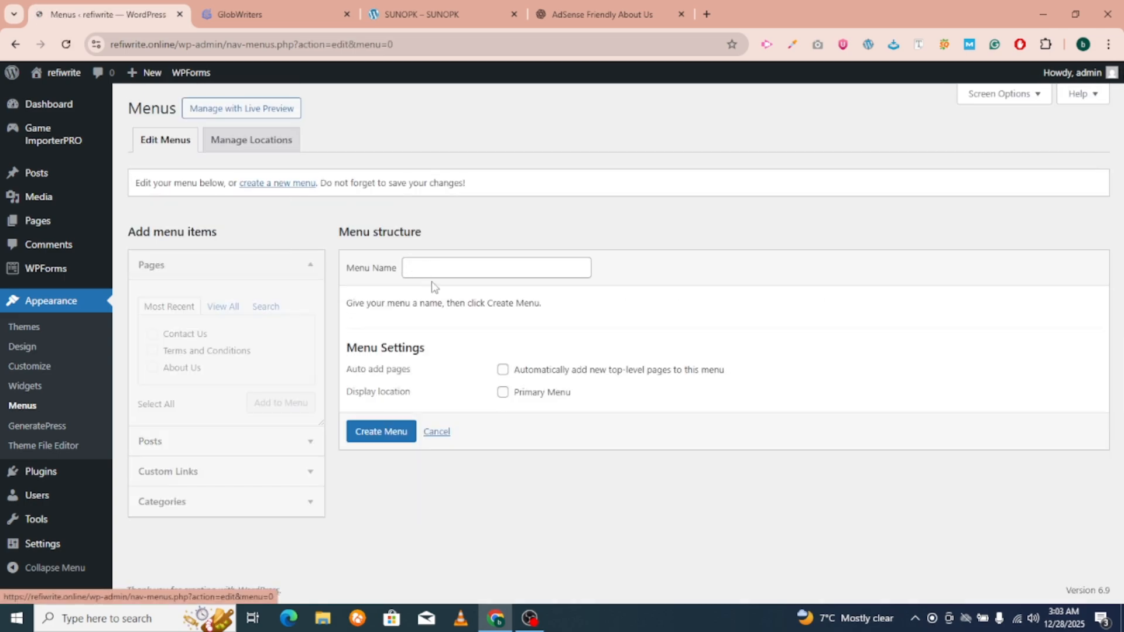
click(443, 274)
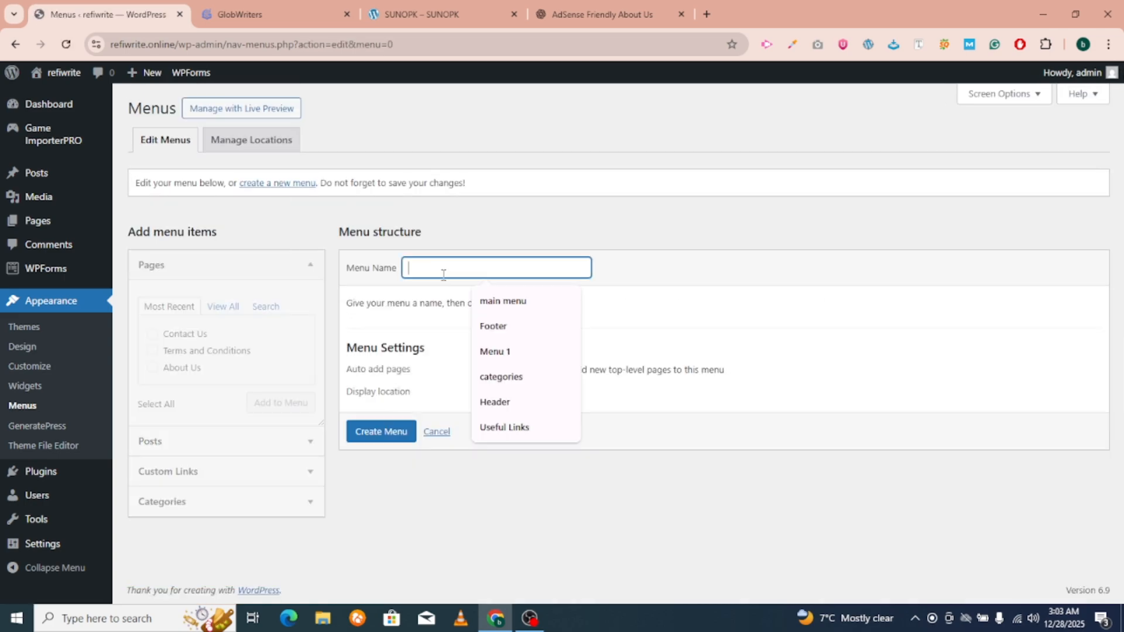
click(493, 326)
click(381, 431)
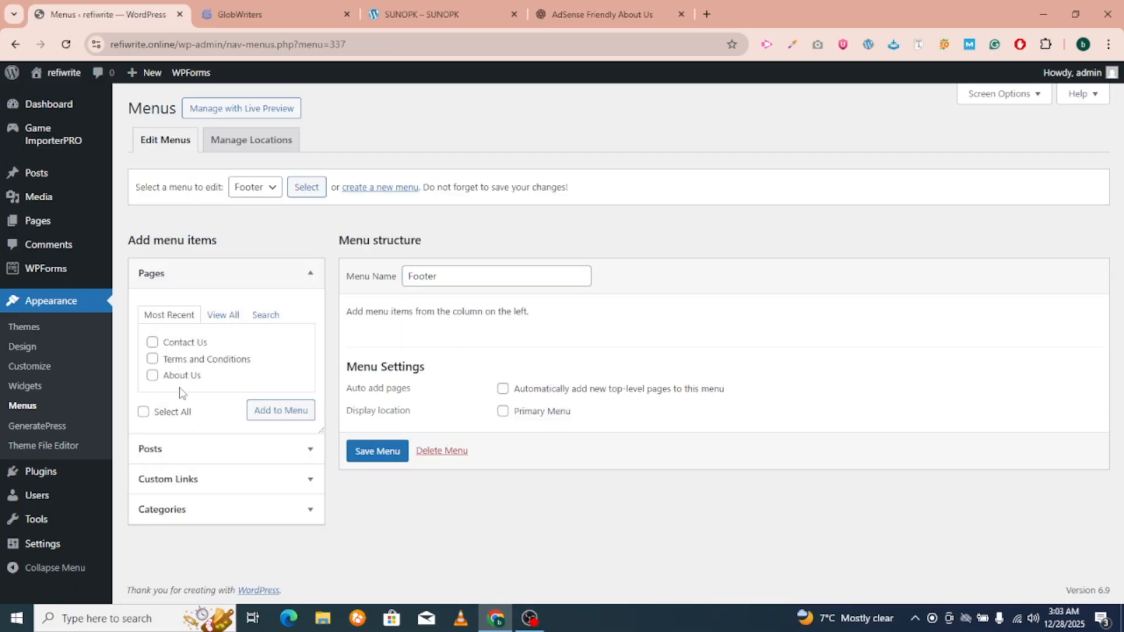
Add Home, Privacy Policy, About Us, Contact Us and Terms and Conditions to Footer and save it.
click(220, 317)
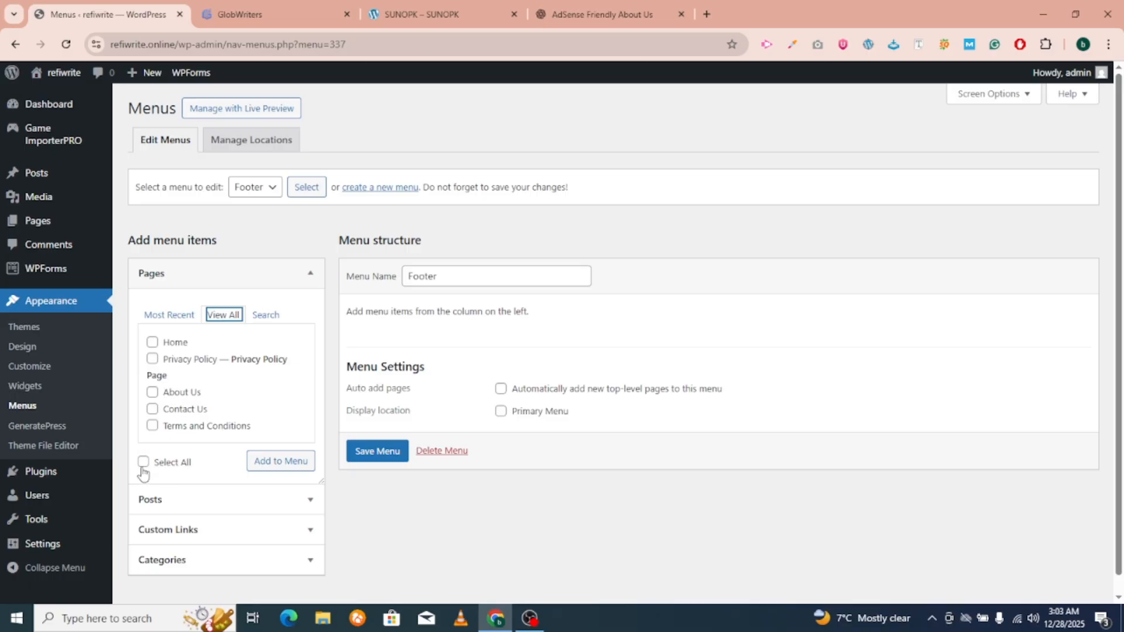
click(251, 465)
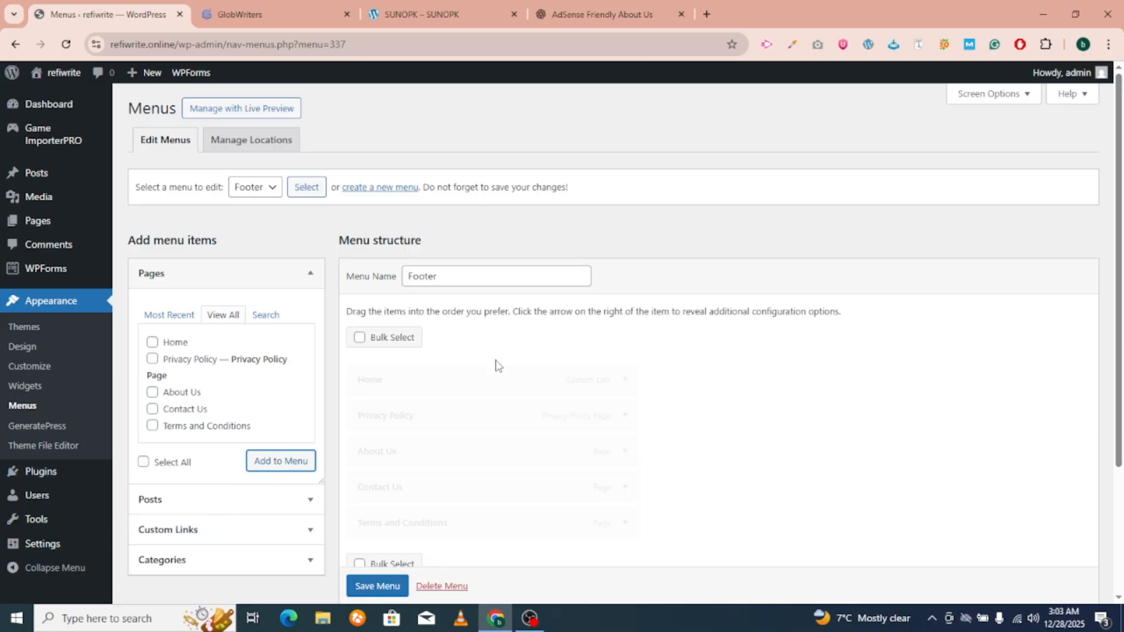
scroll(464, 424, down, 3)
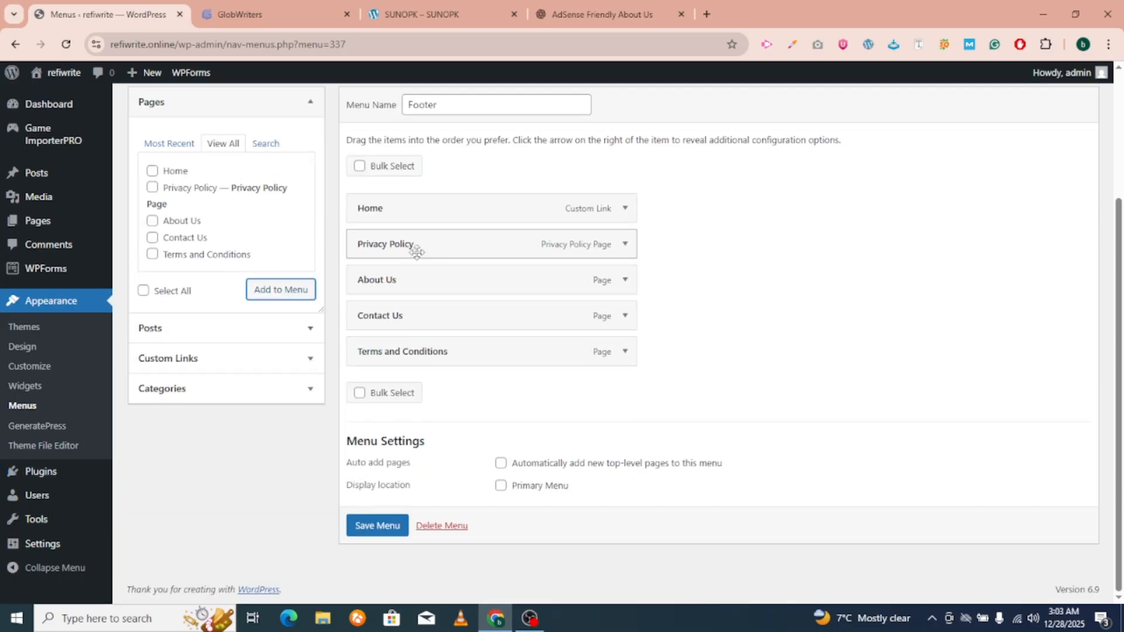
click(377, 525)
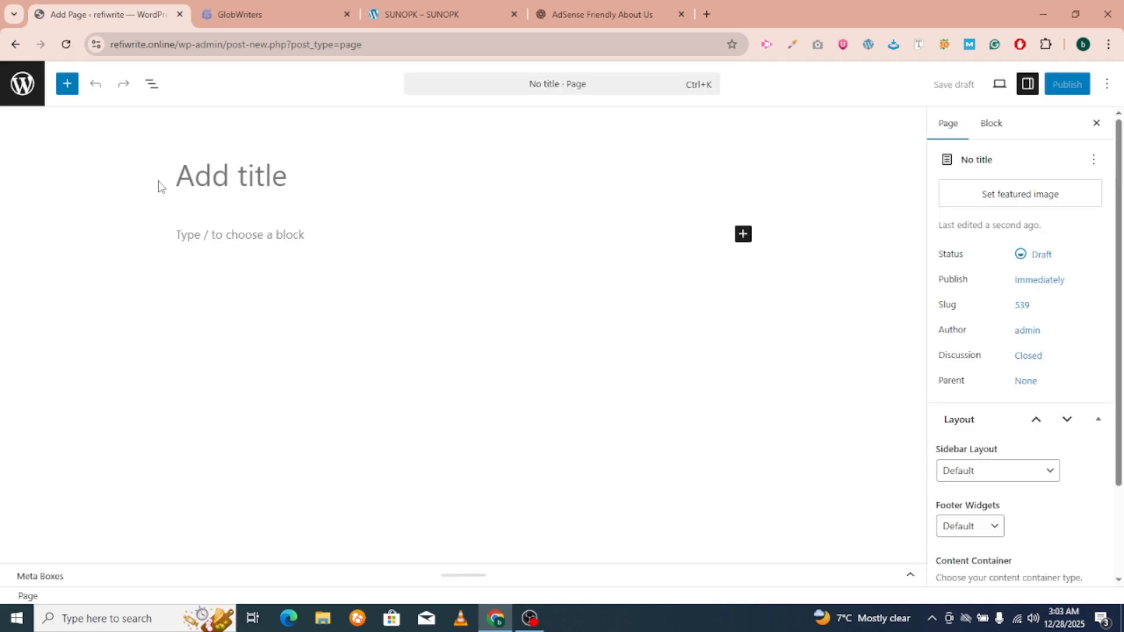
Publish an empty page titled 'Sitemap', then return to the Pages list.
click(202, 173)
text(S)
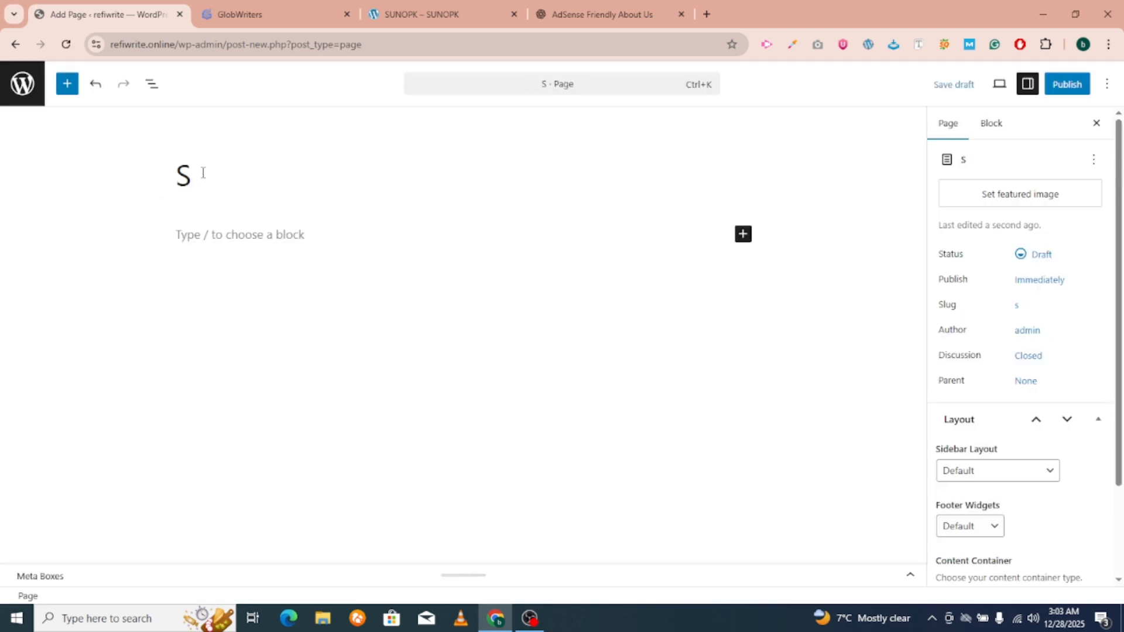
text(itemap)
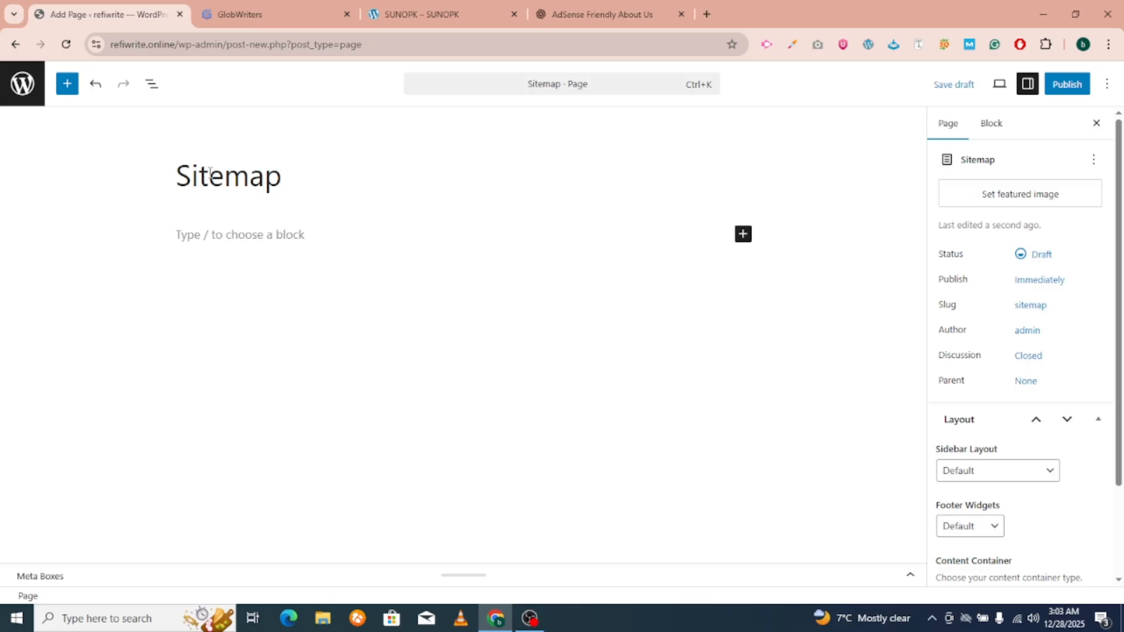
click(1083, 83)
click(1079, 83)
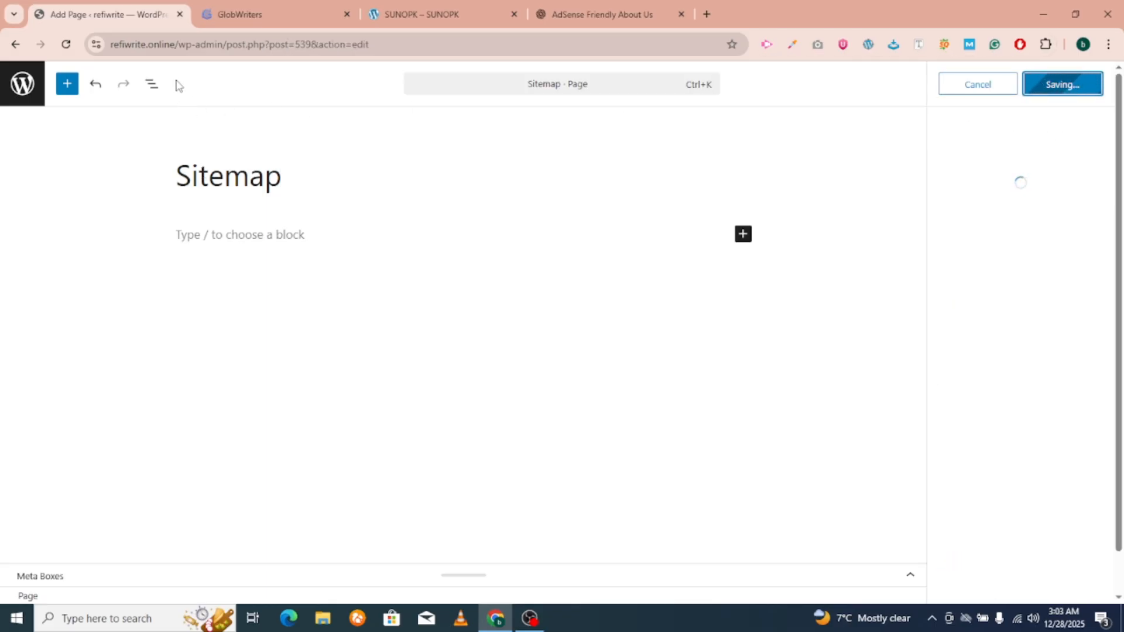
click(22, 82)
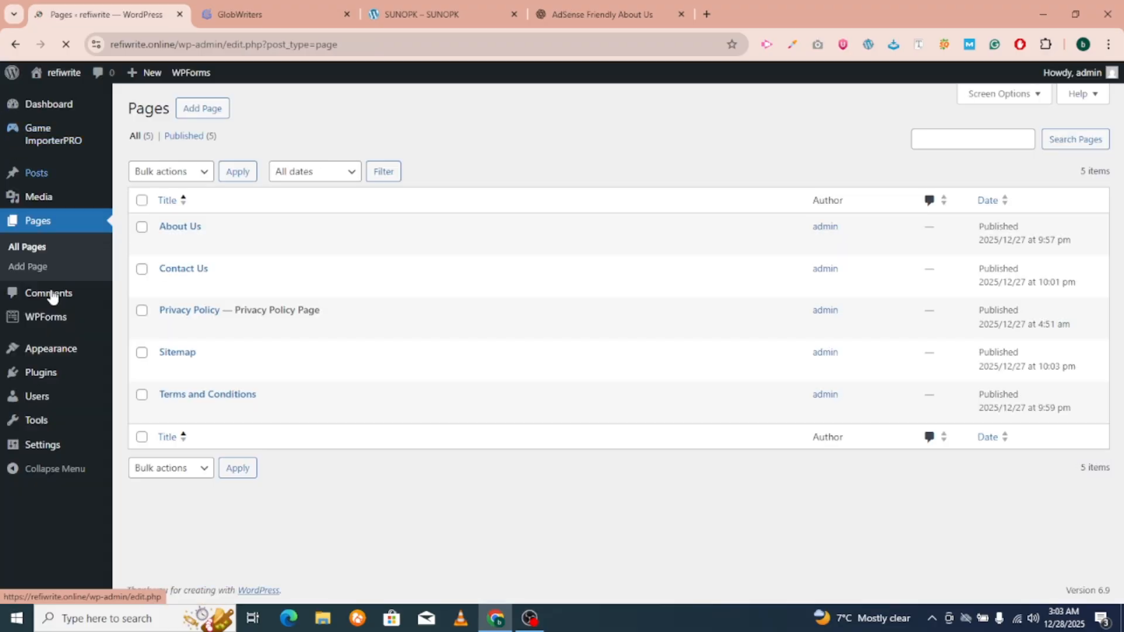
Search the plugin directory for 'html sitemap'.
mouse_move(56, 374)
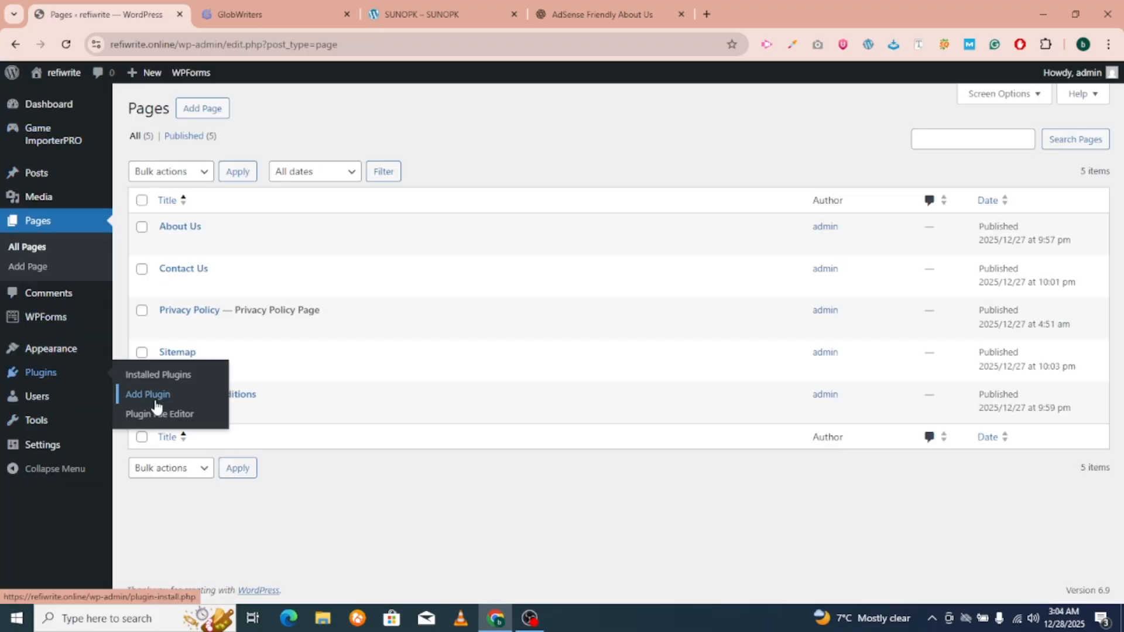
click(151, 403)
click(933, 172)
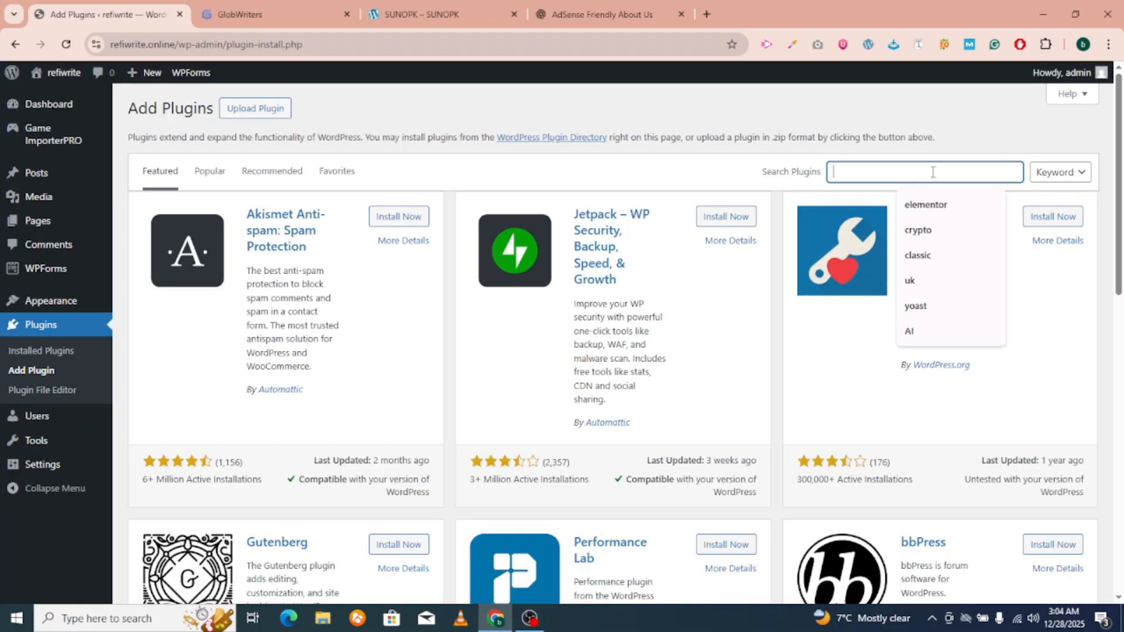
text(htm)
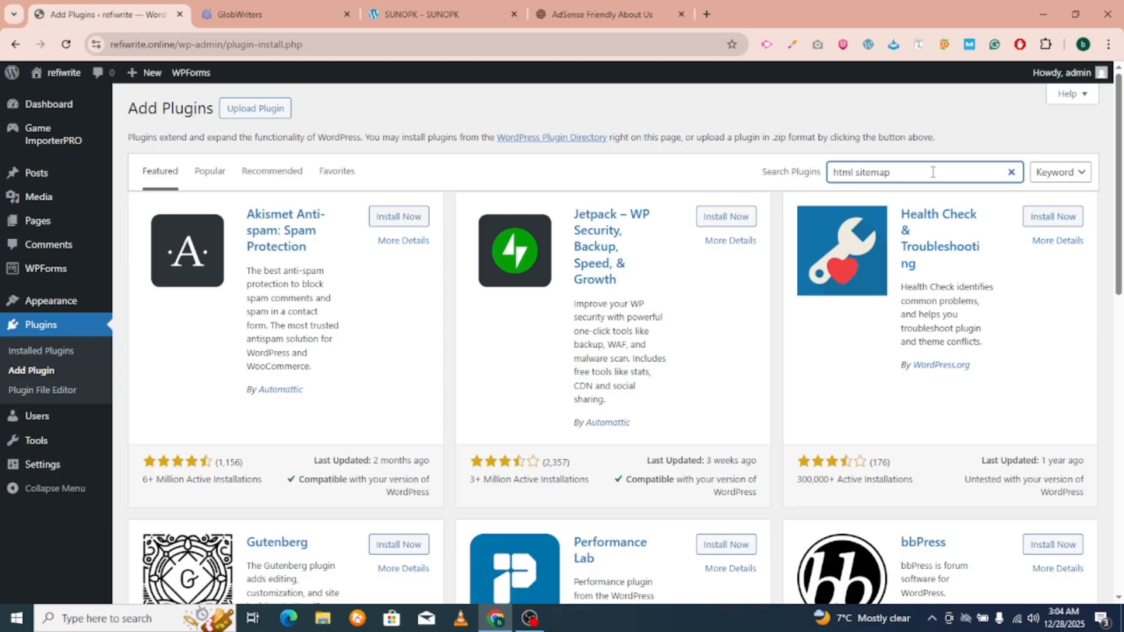
text(l sitemap)
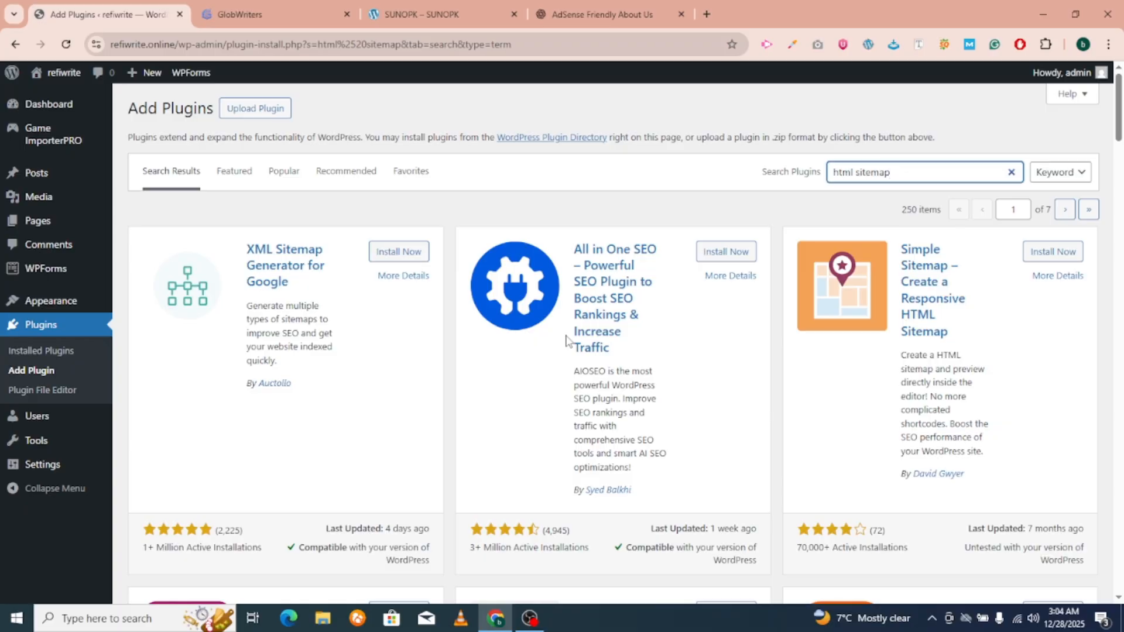
Install the Simple Sitemap – Create a Responsive HTML Sitemap plugin.
scroll(567, 340, down, 1)
scroll(1011, 304, down, 1)
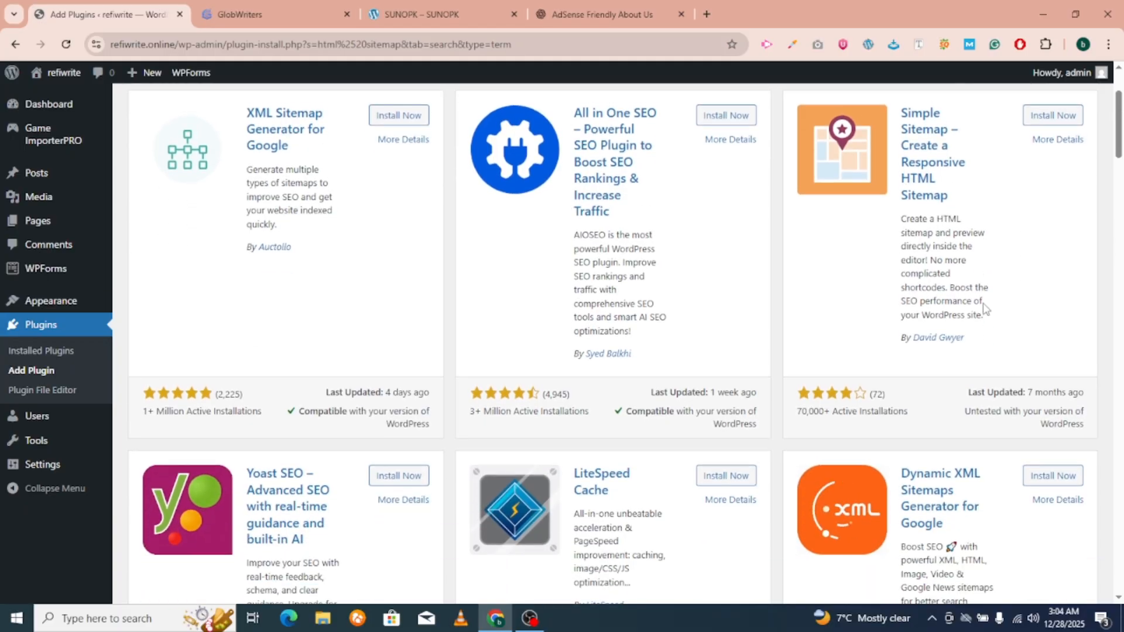
scroll(985, 308, up, 1)
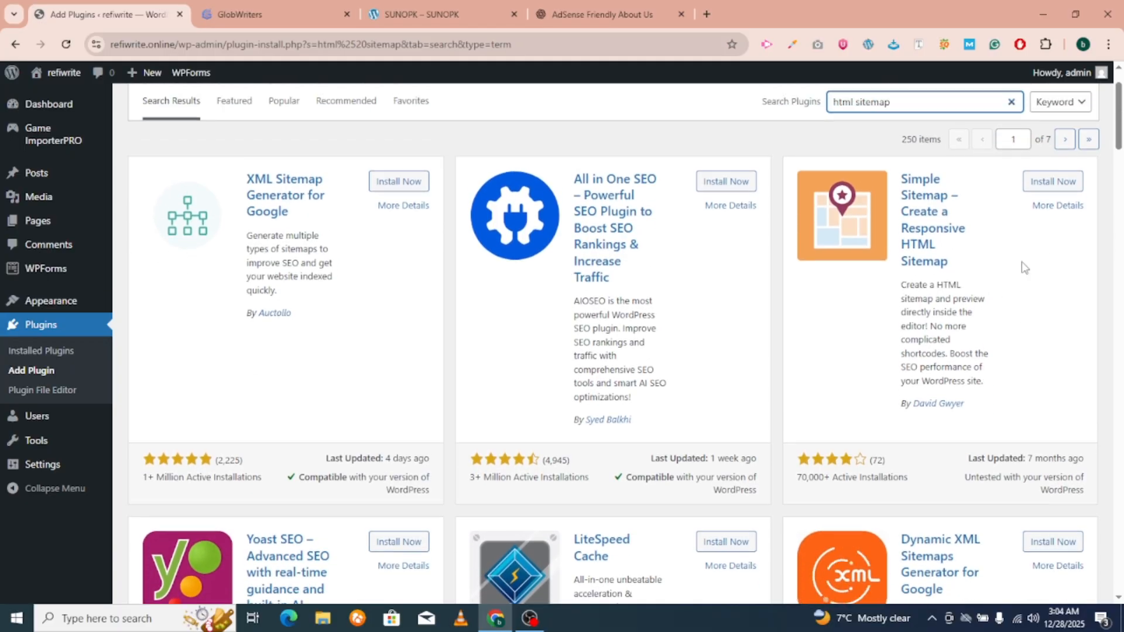
click(1054, 182)
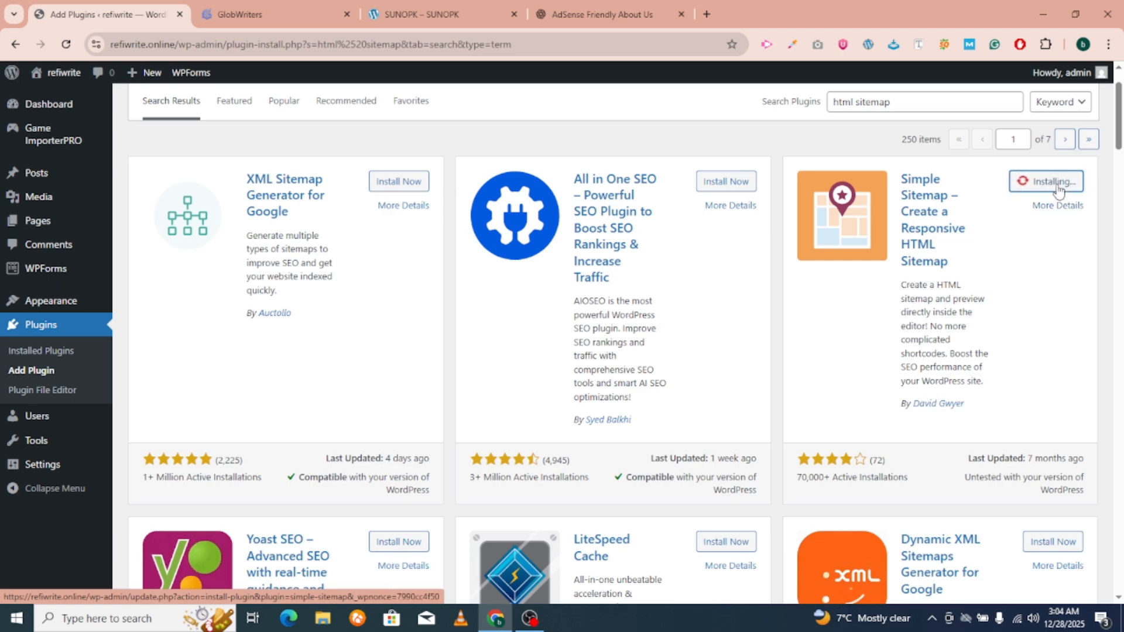
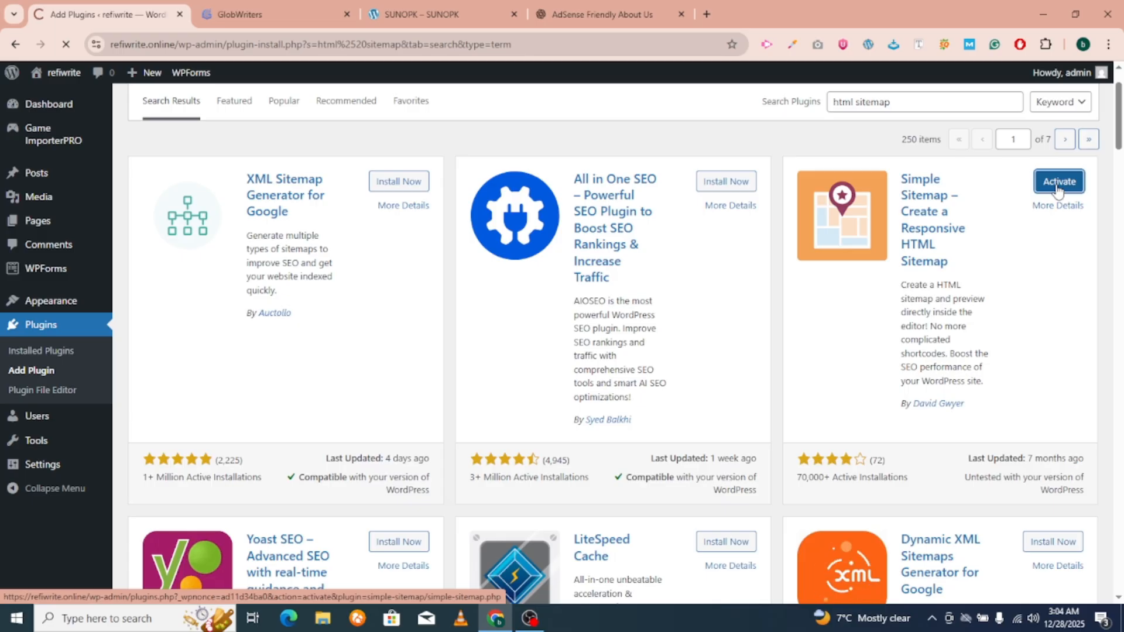
Activate the Simple Sitemap plugin and skip its e-mail update opt-in.
click(1058, 182)
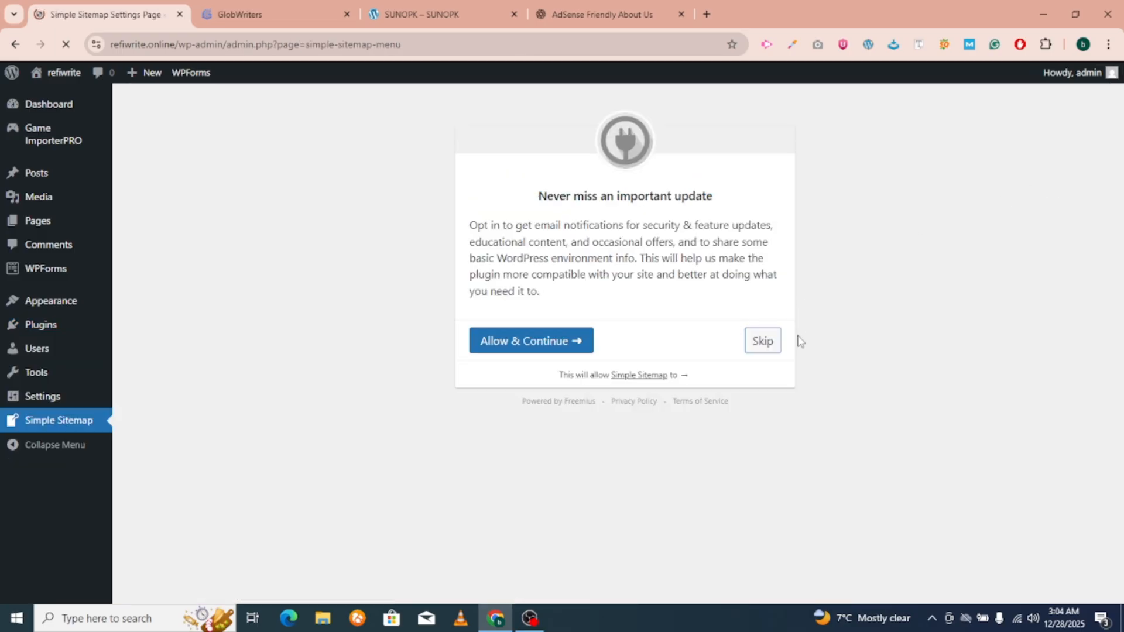
click(769, 340)
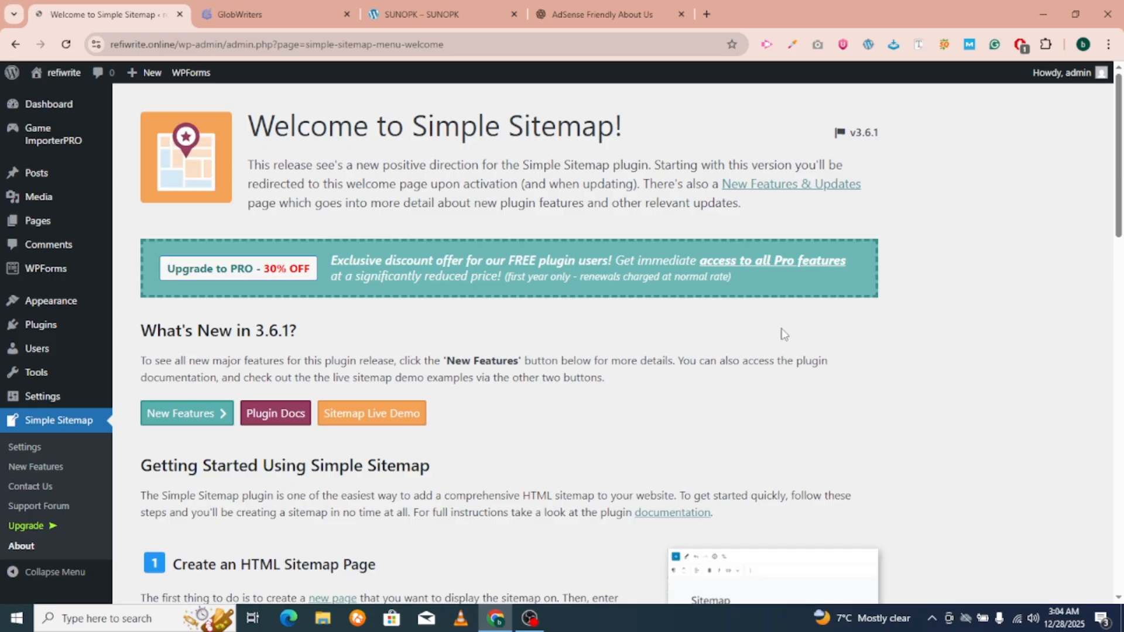
Open the All Pages list in a new browser tab and switch to it.
scroll(617, 301, down, 6)
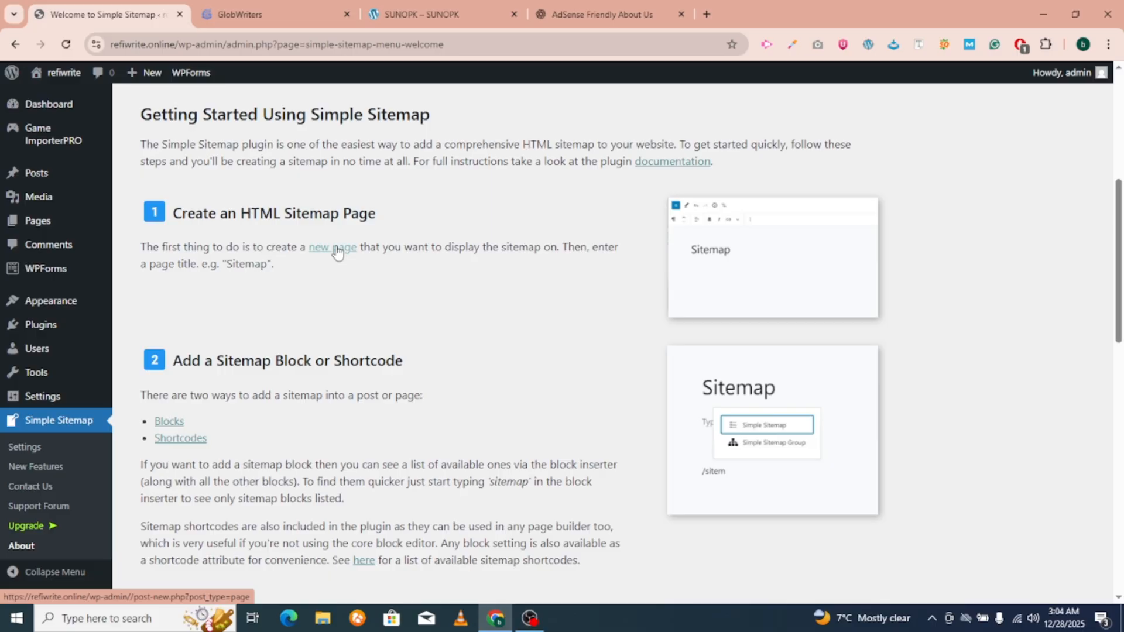
scroll(337, 252, down, 4)
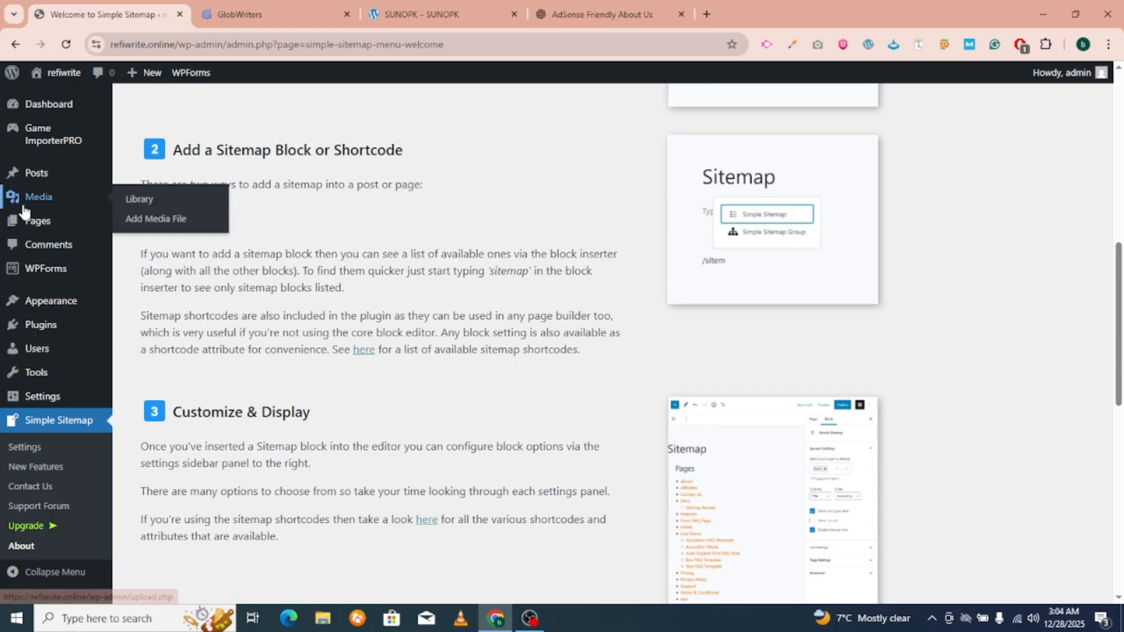
right_click(156, 224)
click(231, 241)
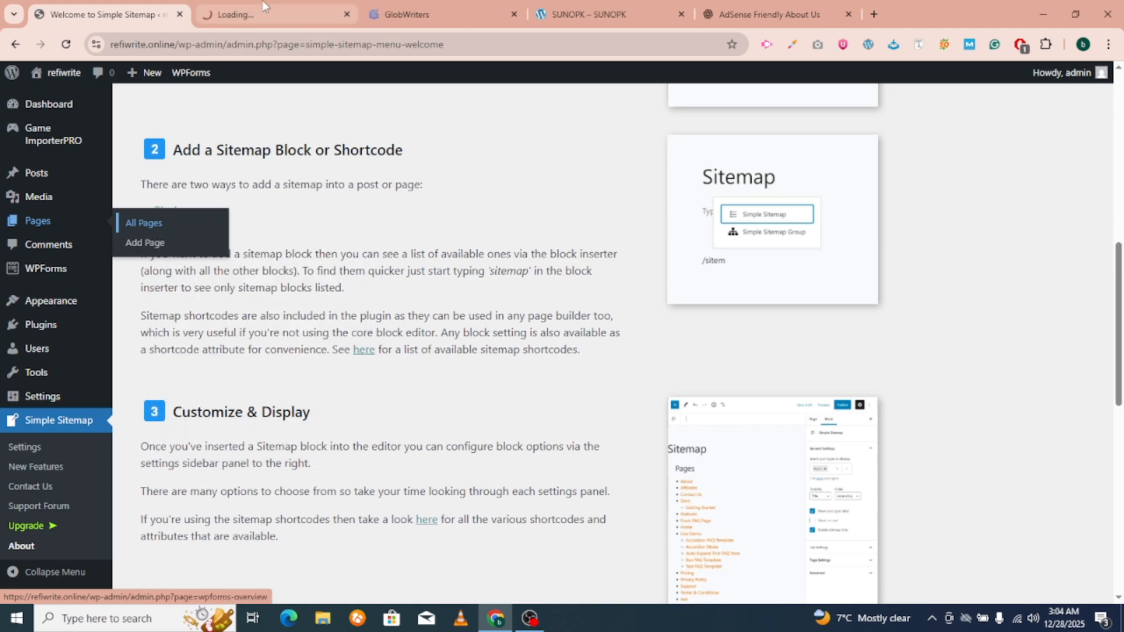
click(275, 14)
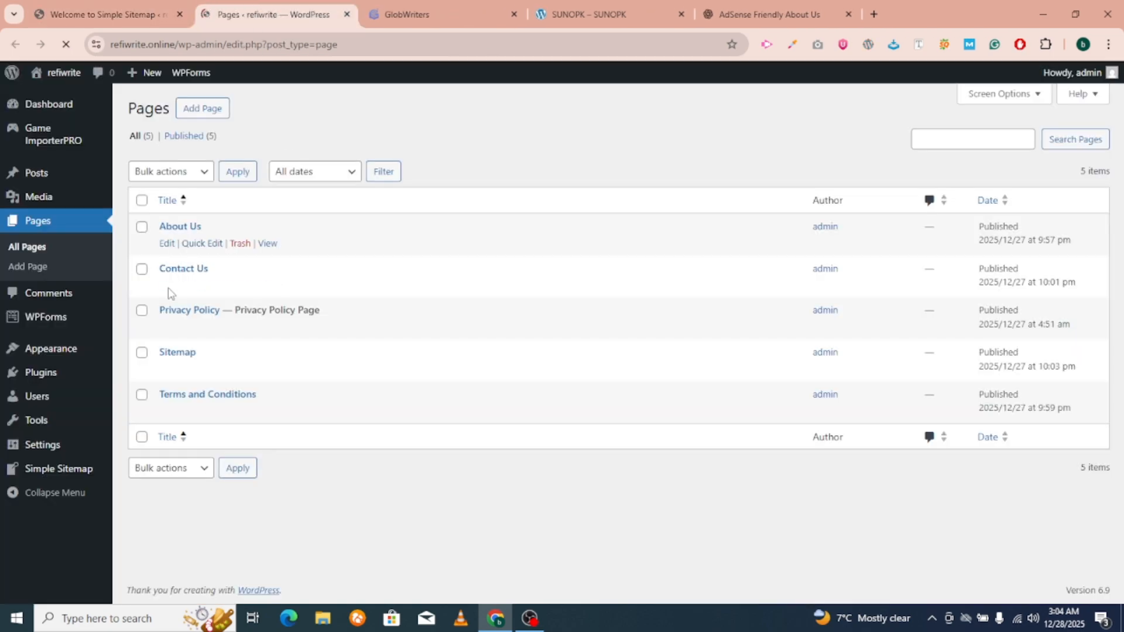
Edit the Sitemap page, search the block inserter for 'sitema', then return to the welcome guide.
click(167, 369)
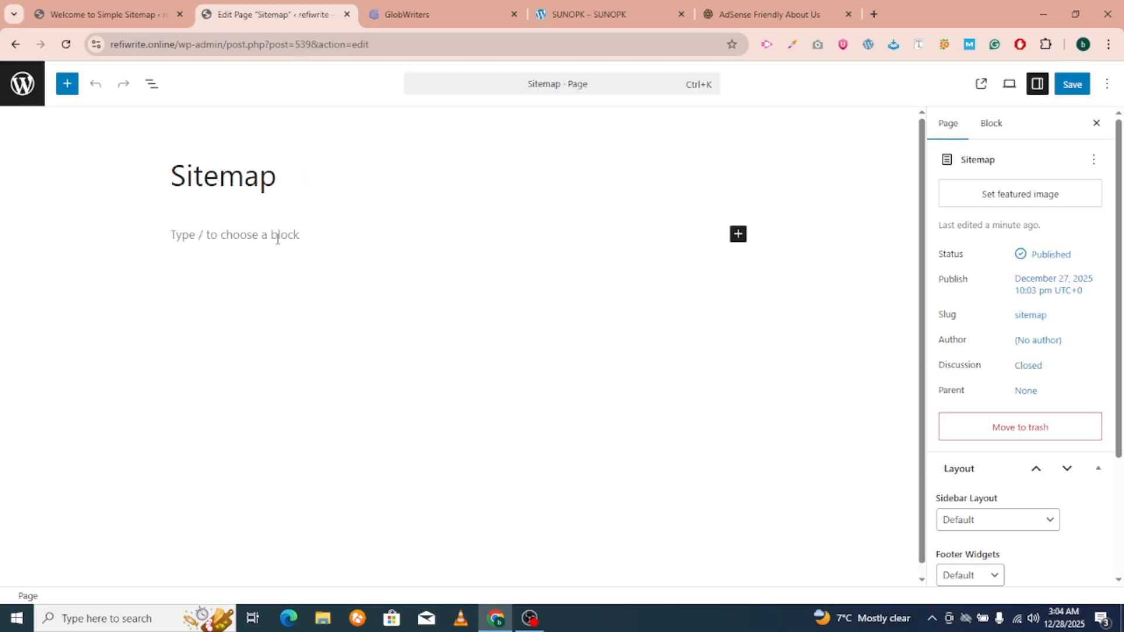
click(278, 239)
click(737, 214)
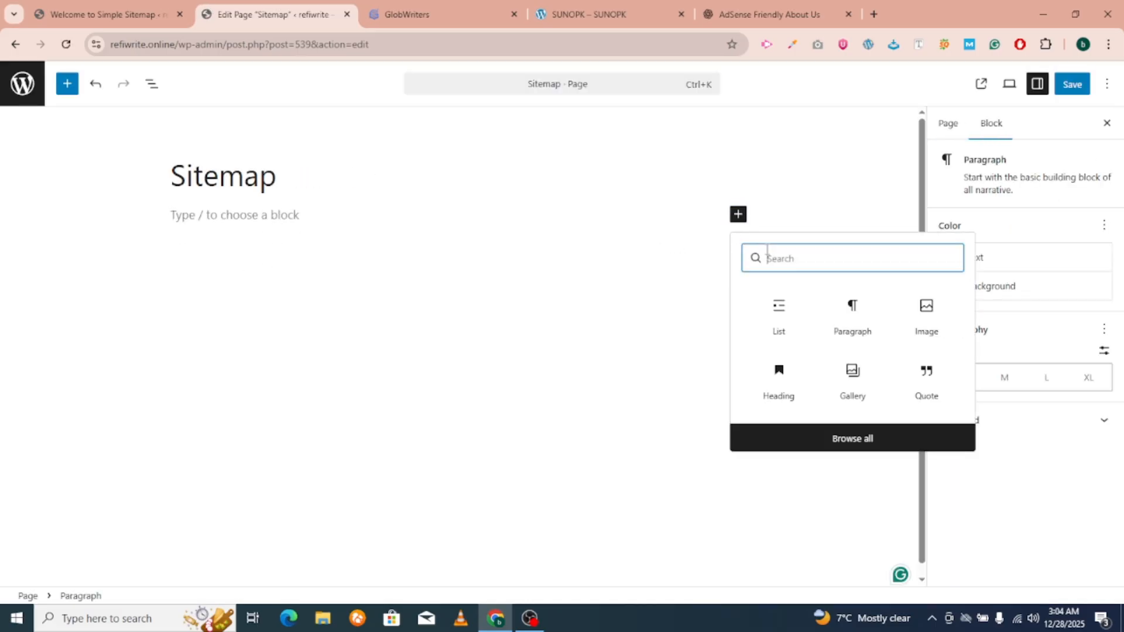
text(site)
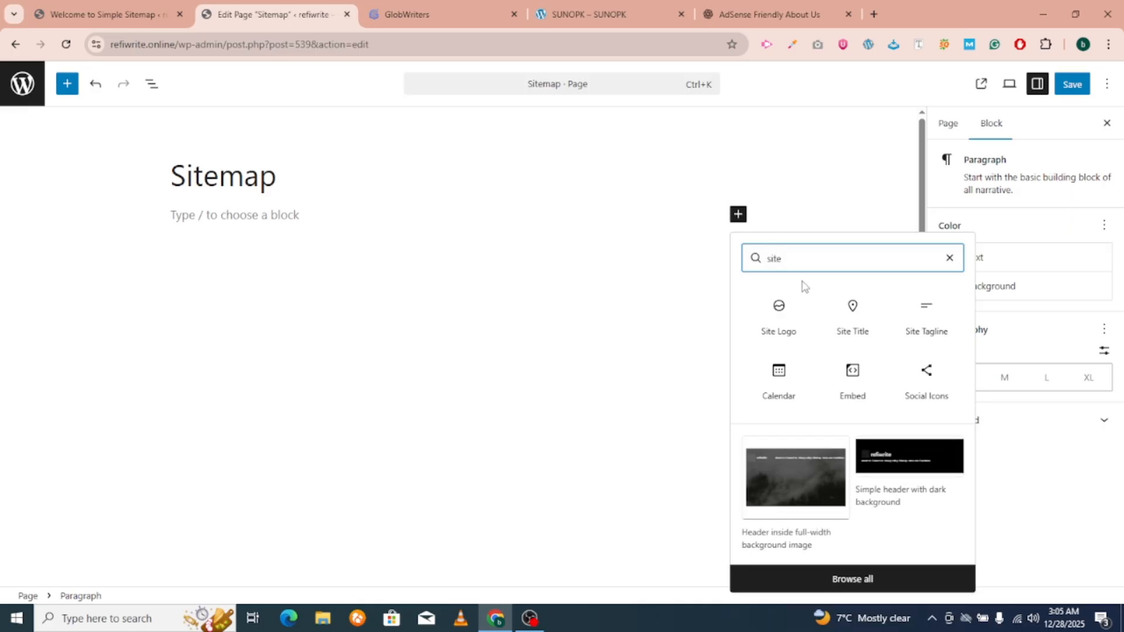
text(ma)
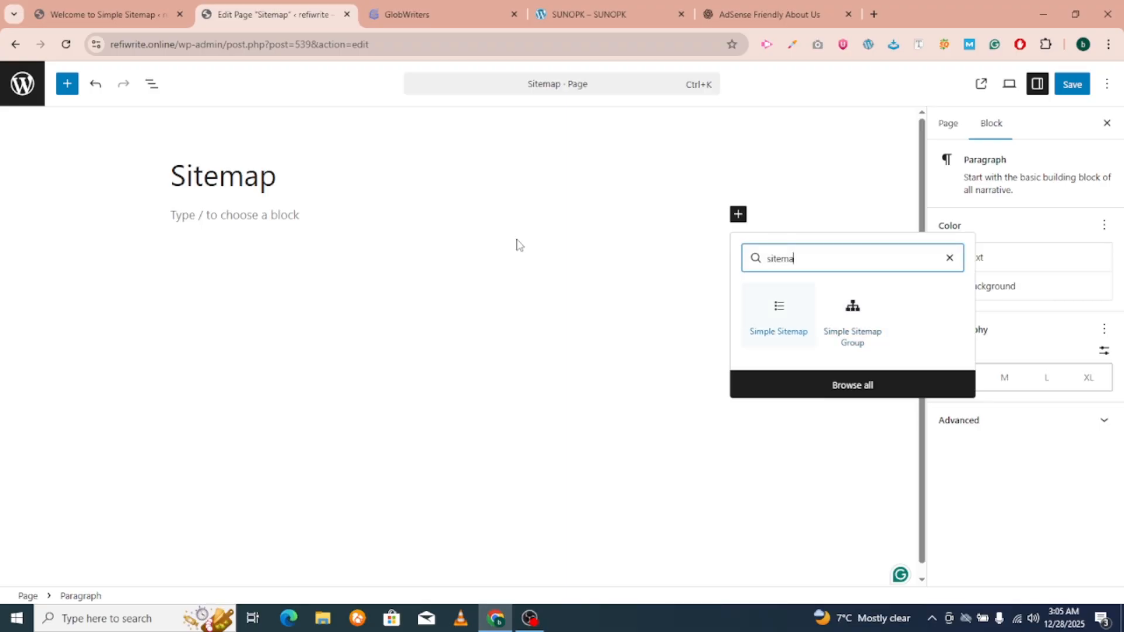
click(103, 14)
Open the Codex shortcode documentation, select the gallery example line, then return to the Sitemap editor.
scroll(318, 397, down, 3)
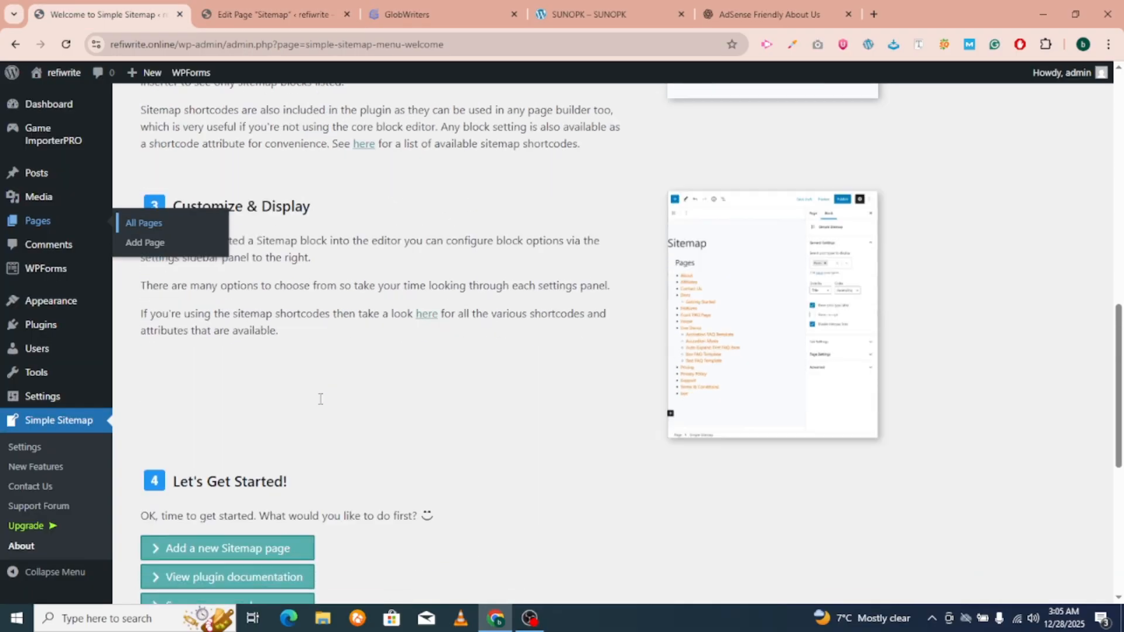
scroll(321, 399, down, 3)
scroll(416, 427, down, 4)
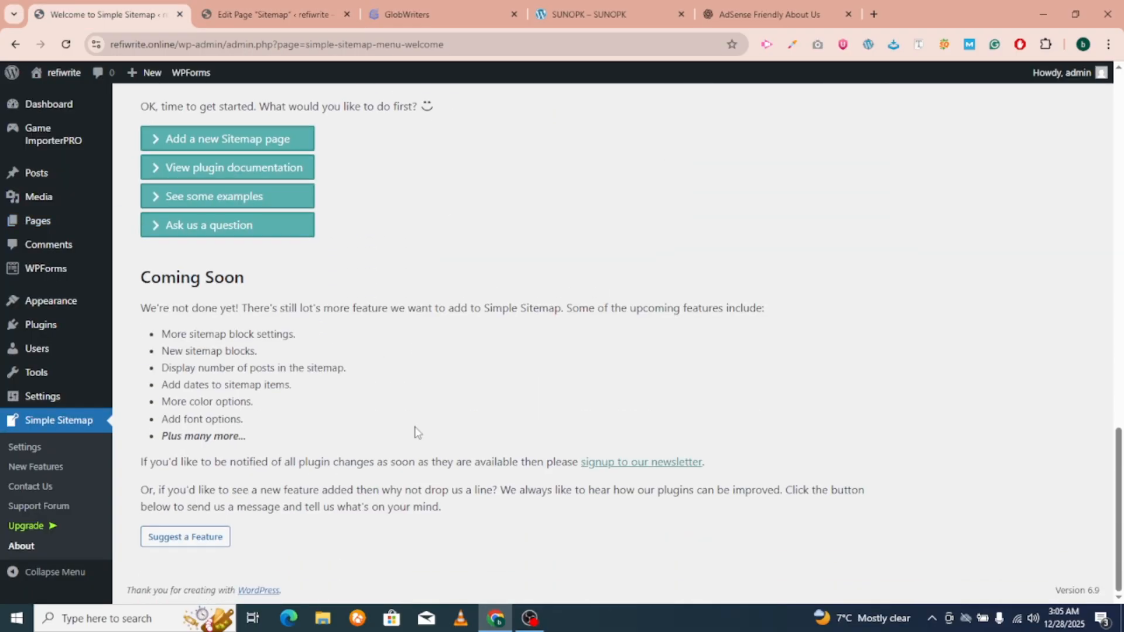
scroll(391, 445, up, 10)
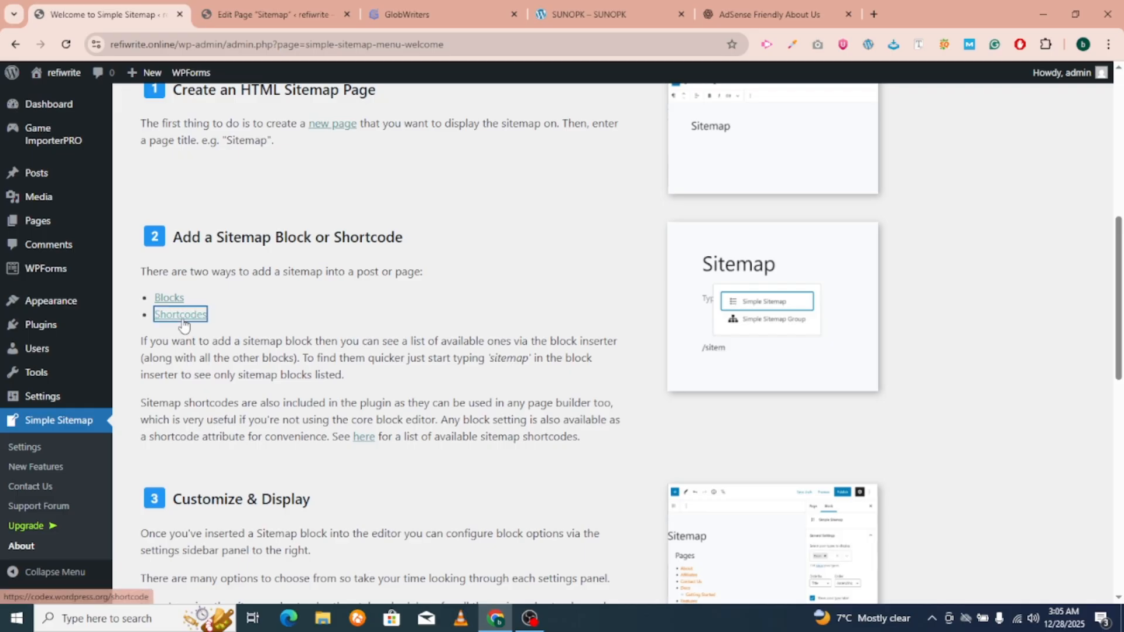
click(181, 315)
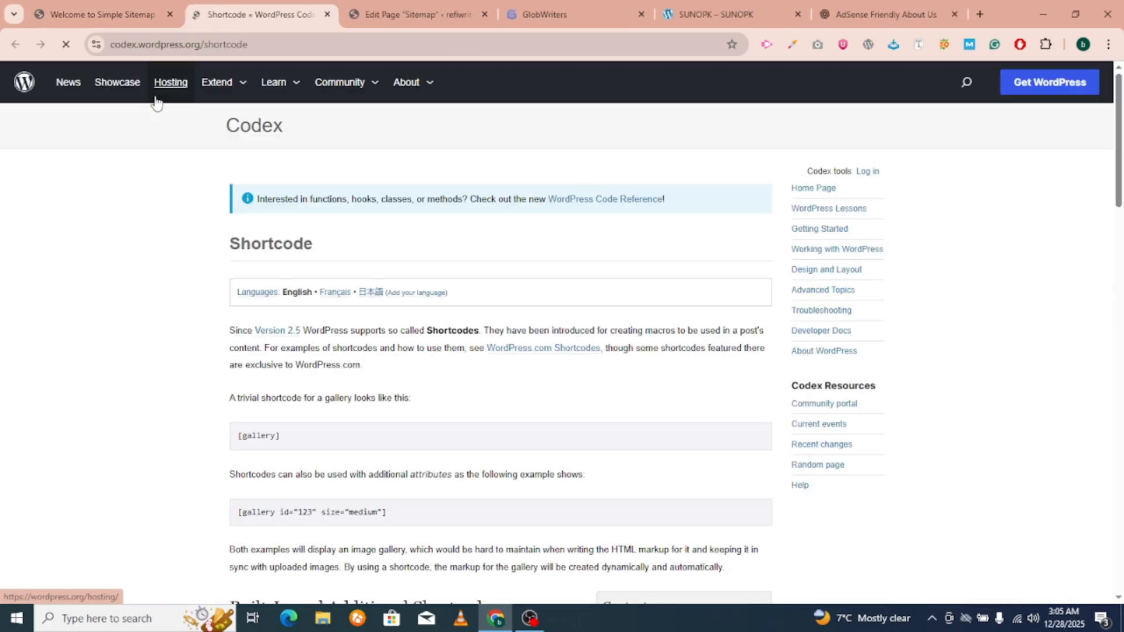
scroll(304, 363, down, 2)
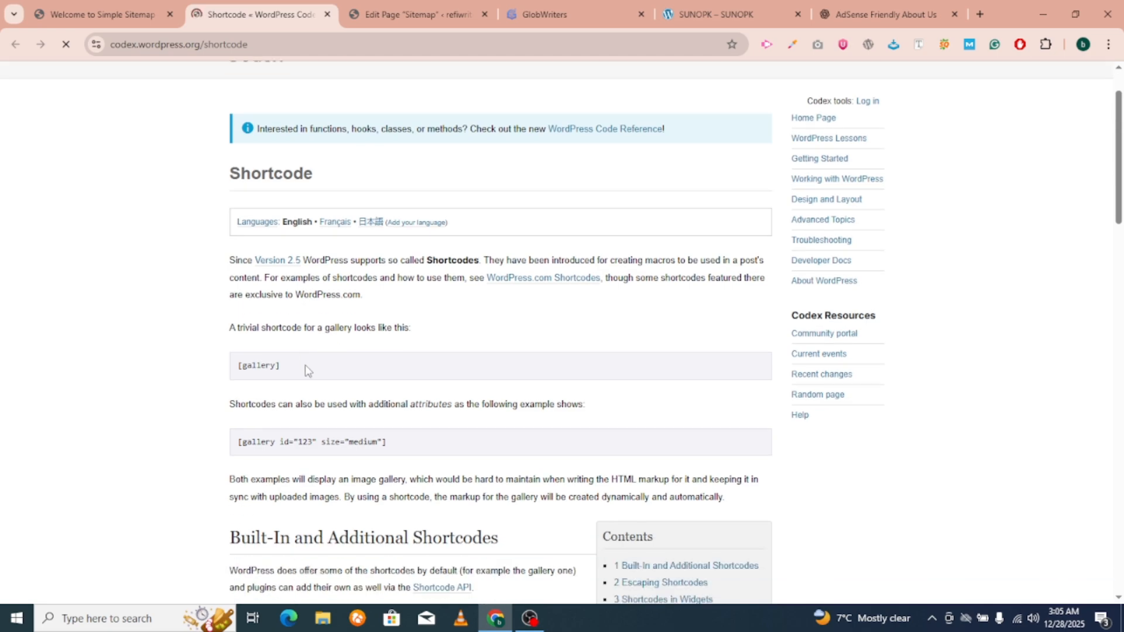
triple_click(341, 367)
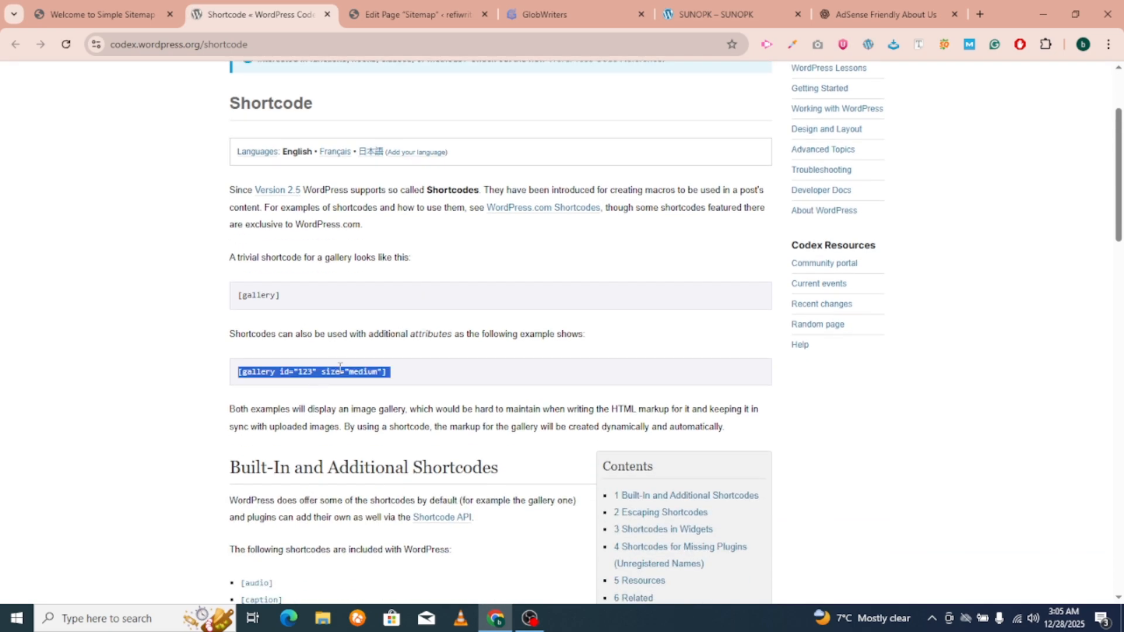
key(ctrl+shift+Tab)
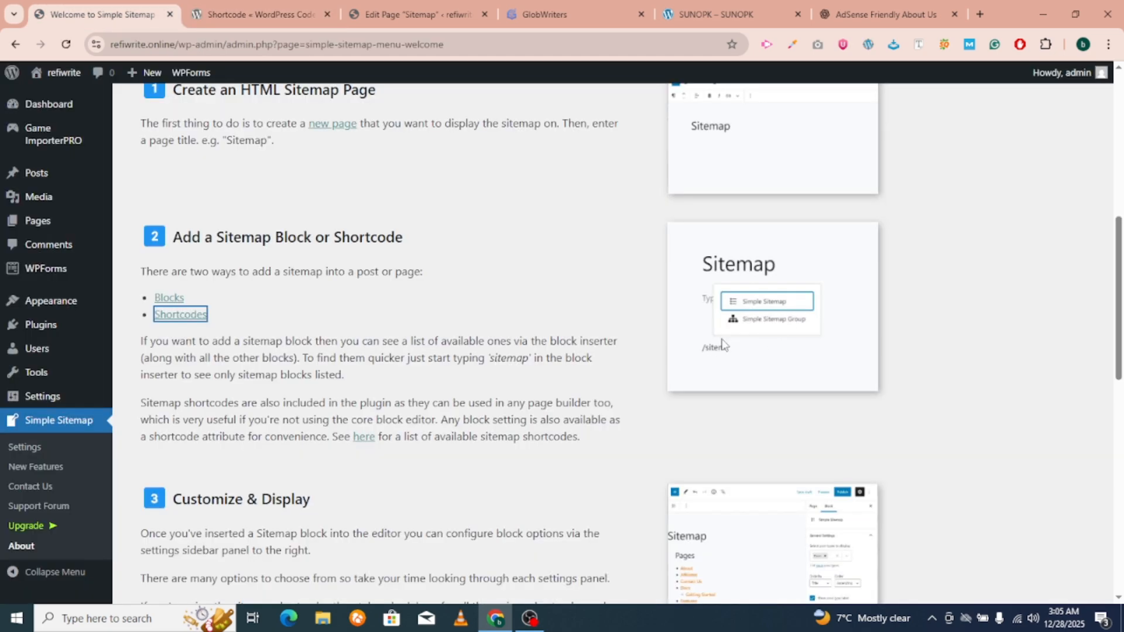
click(406, 9)
Insert a Simple Sitemap Group block on the Sitemap page, save it, and exit to Pages.
click(853, 339)
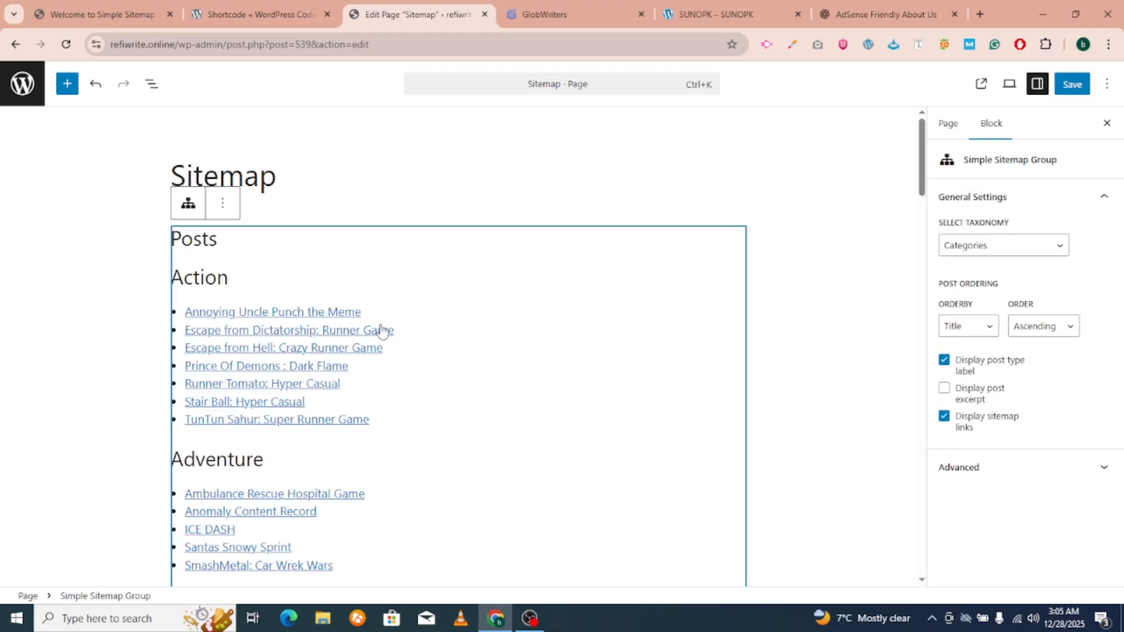
scroll(381, 331, down, 20)
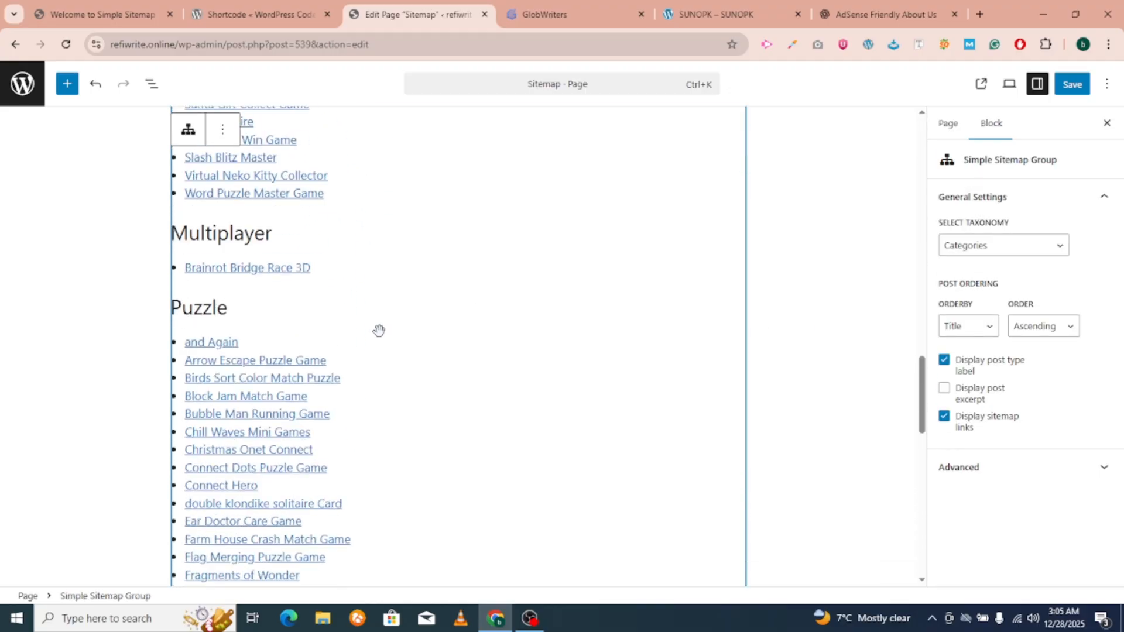
scroll(379, 330, down, 10)
click(1072, 85)
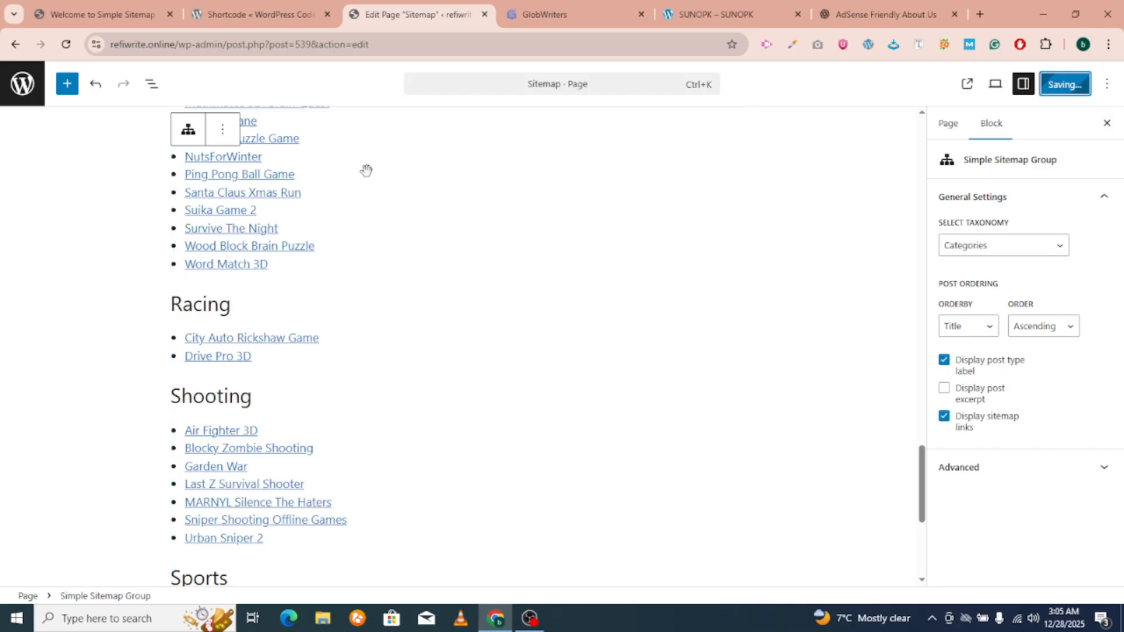
click(7, 99)
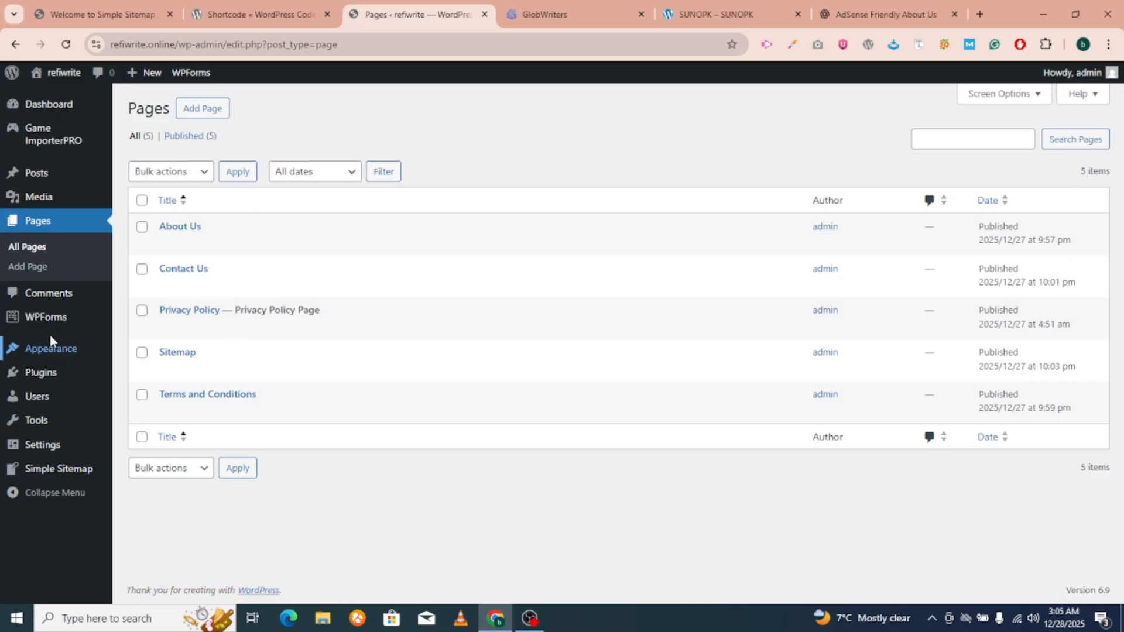
Add the Sitemap page to the Footer menu and save the menu.
mouse_move(57, 355)
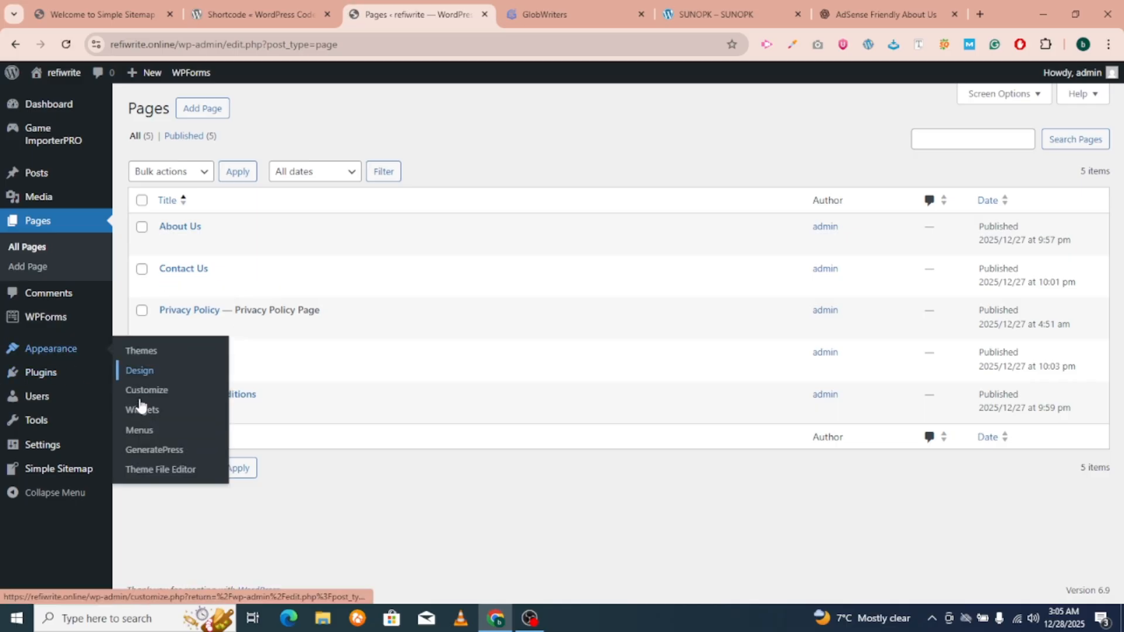
click(139, 431)
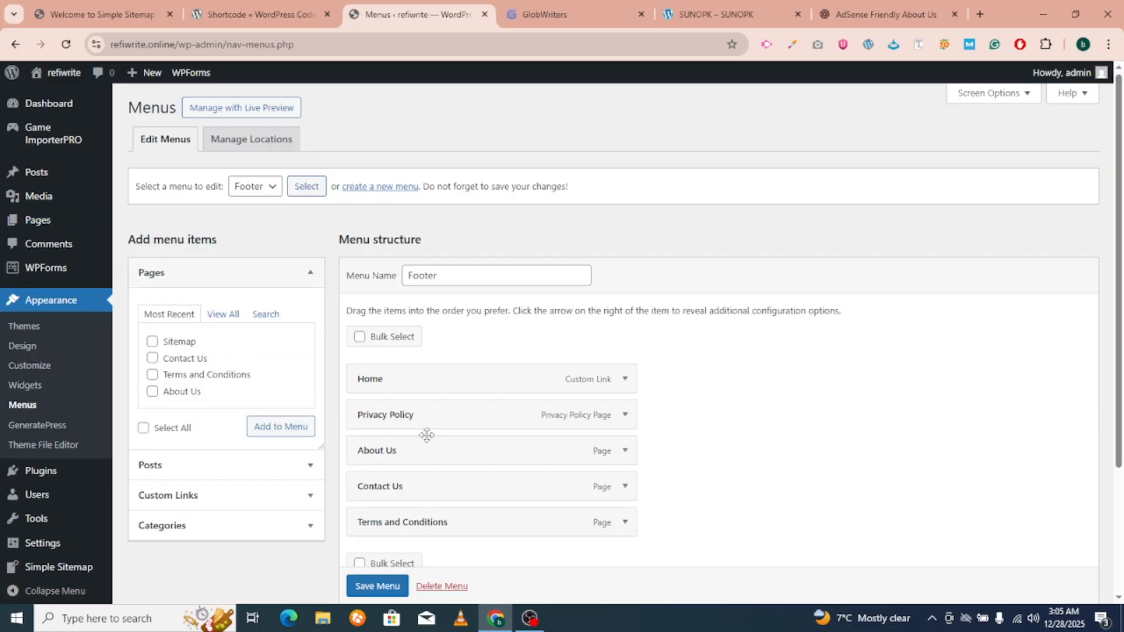
scroll(426, 435, down, 3)
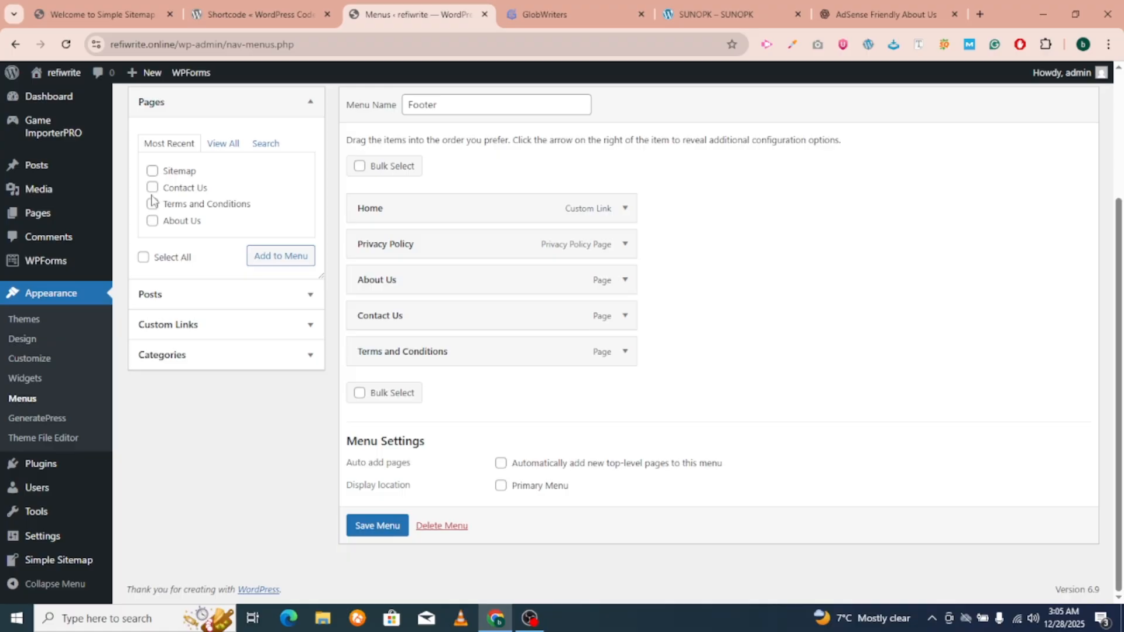
click(152, 171)
click(293, 256)
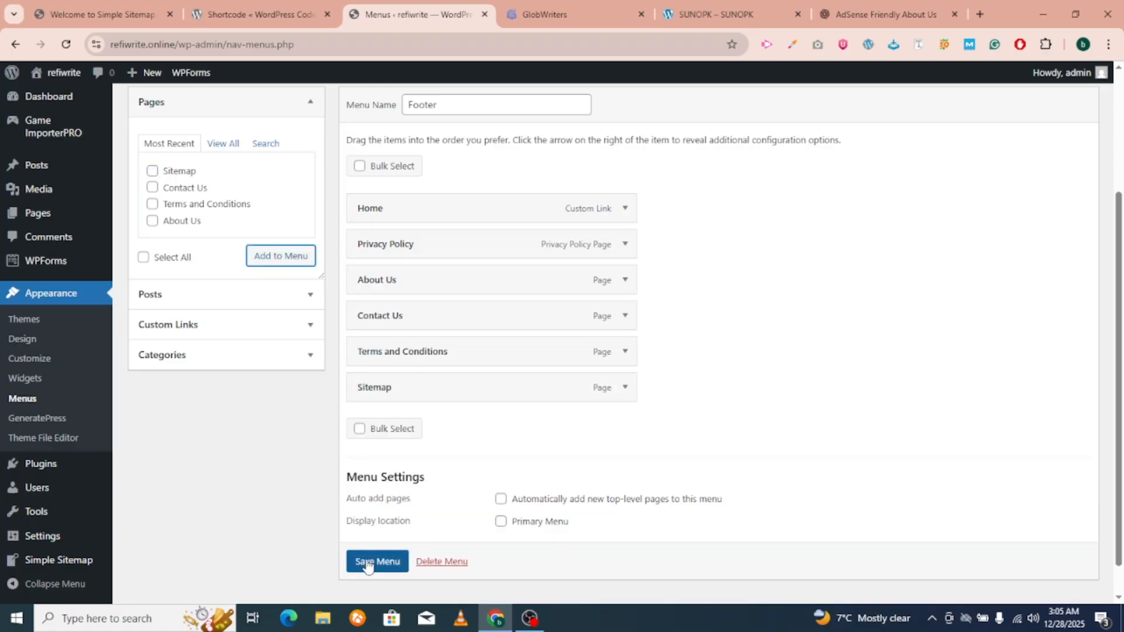
scroll(367, 565, down, 1)
click(367, 539)
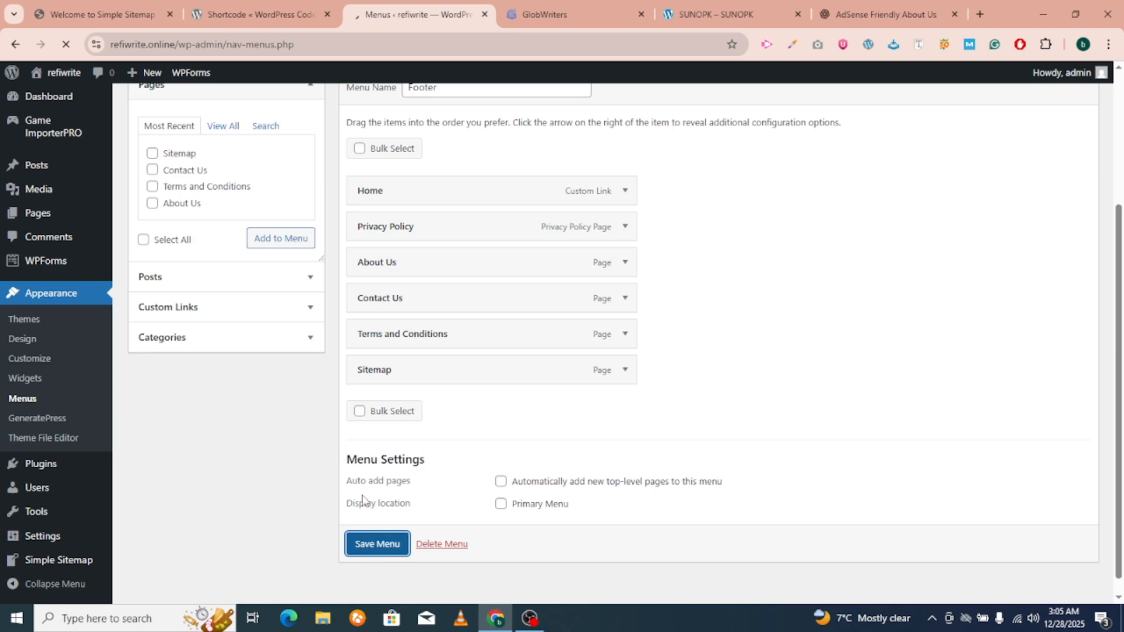
Assign the header menu to the Primary Menu location and save it.
click(256, 230)
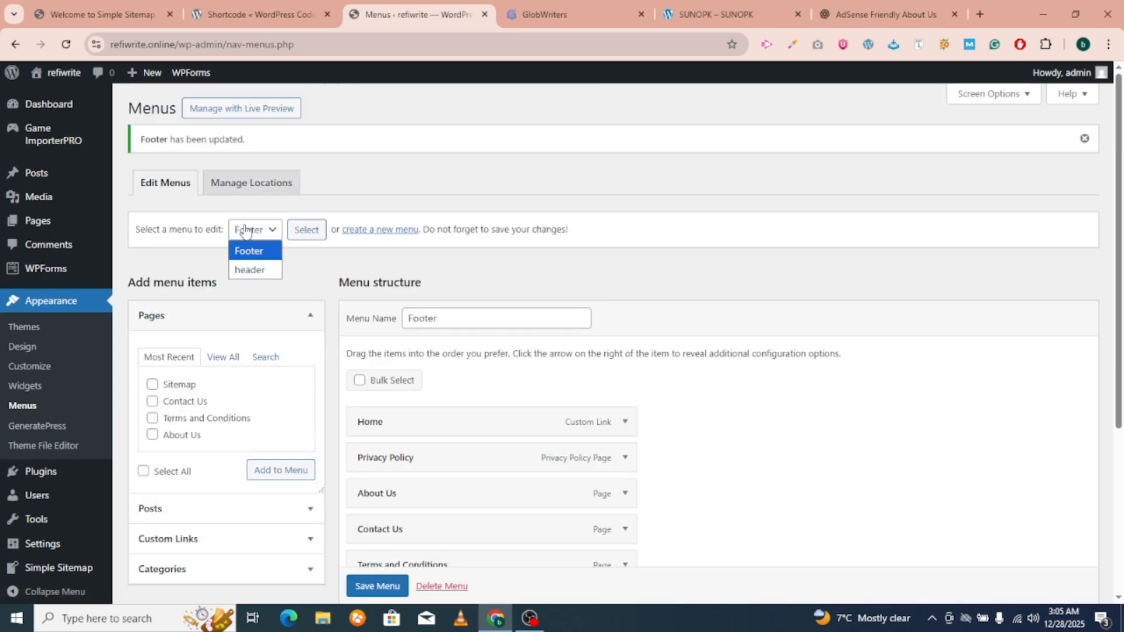
click(258, 270)
click(306, 229)
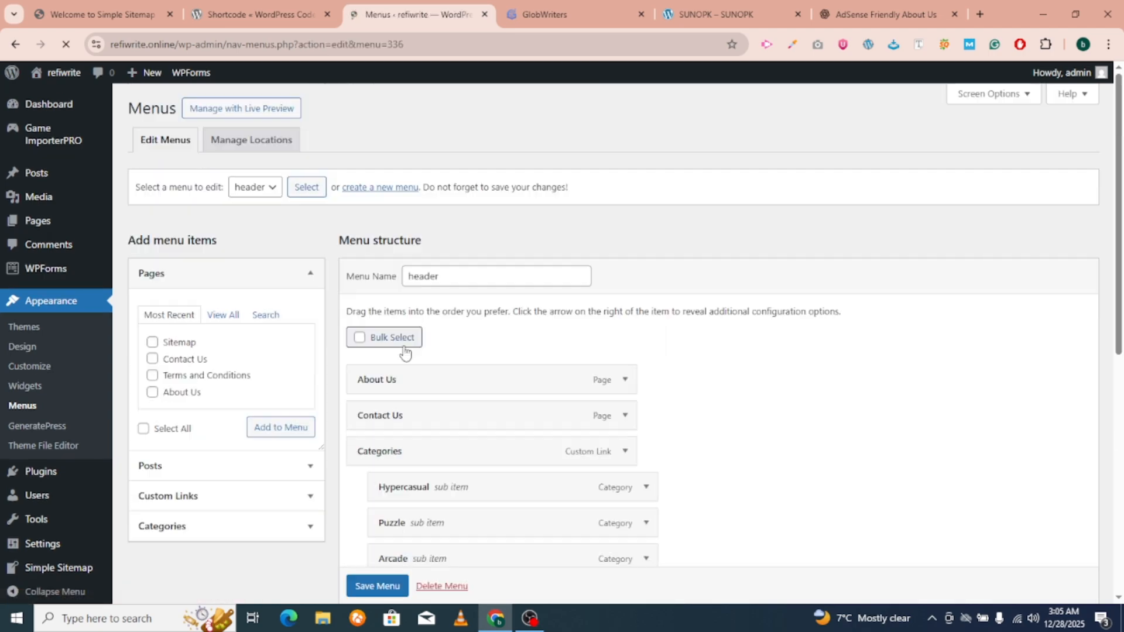
scroll(404, 380, down, 8)
click(501, 487)
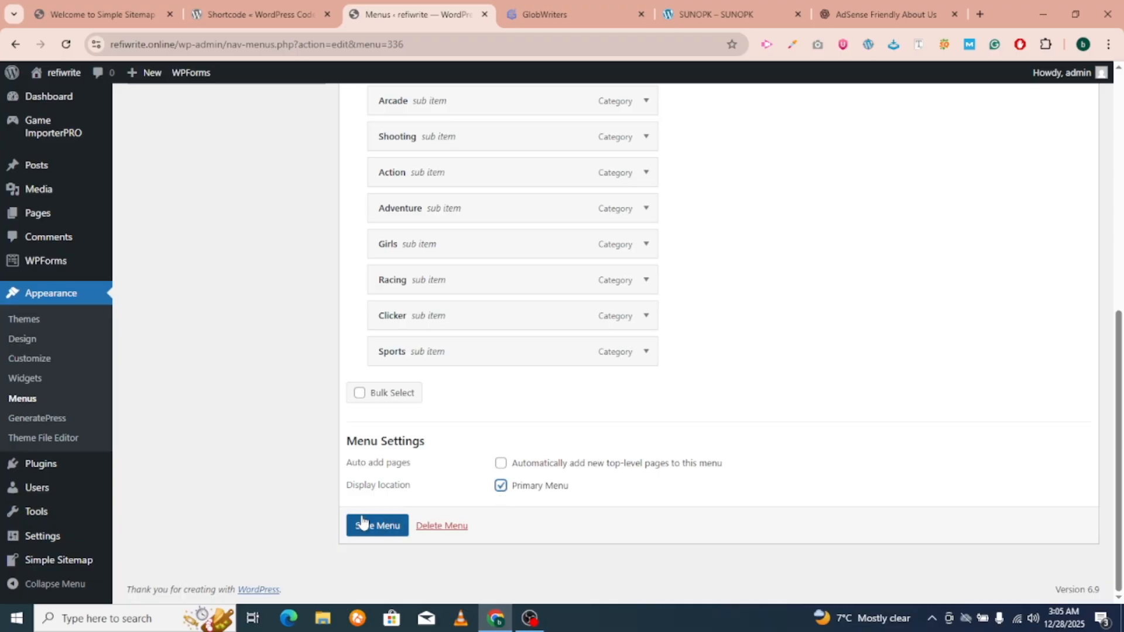
click(377, 525)
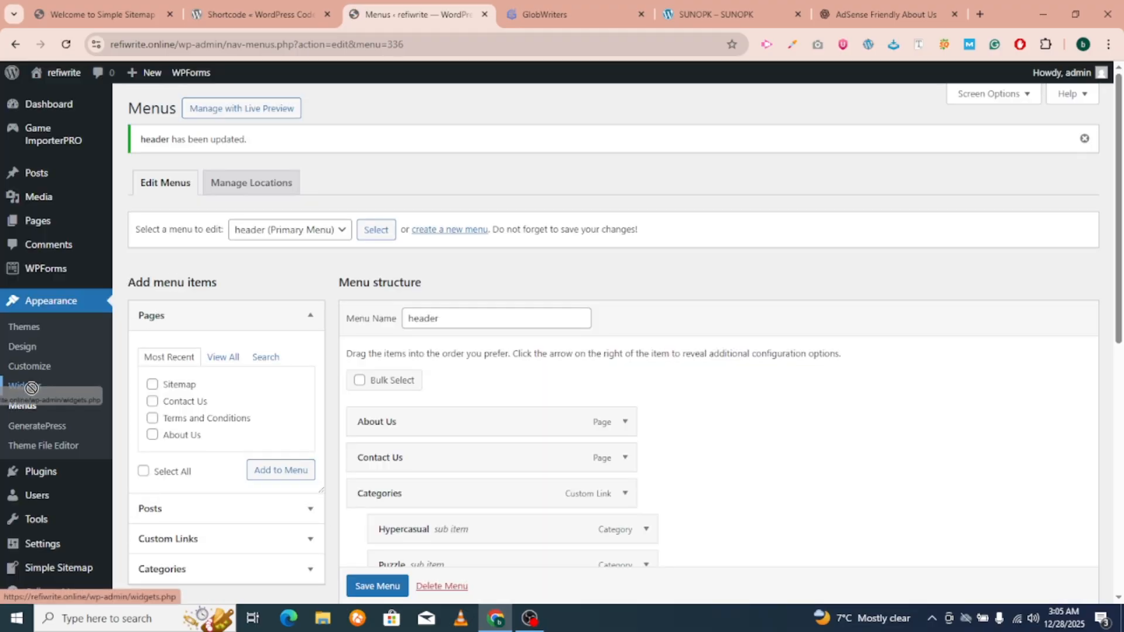
Search for 'classic widget', then install and activate the Classic Widgets plugin.
scroll(393, 436, down, 3)
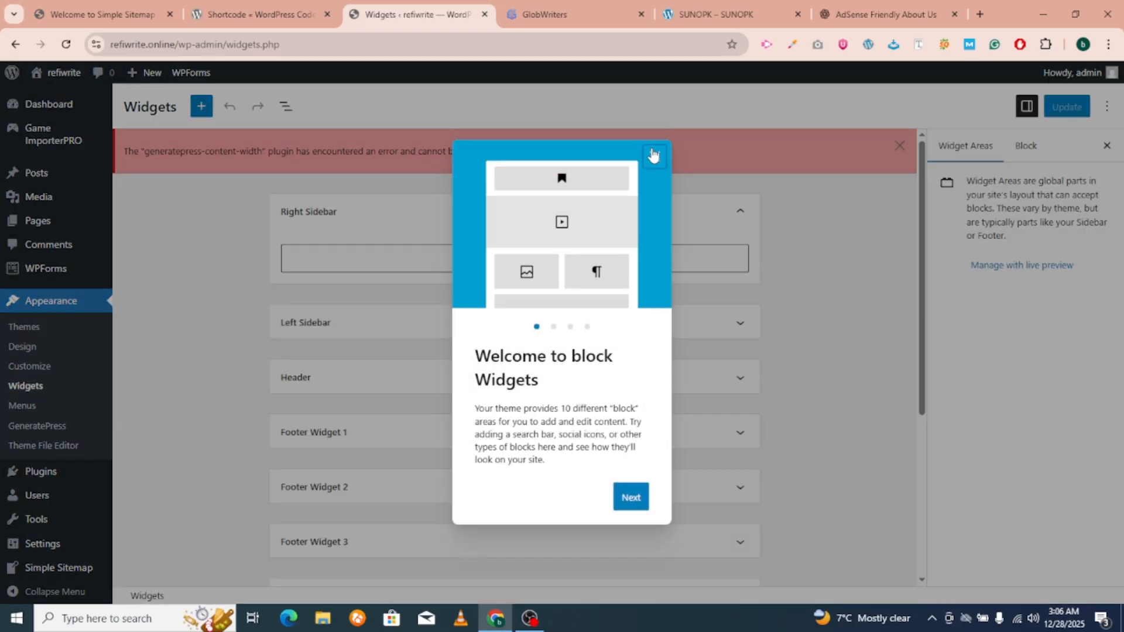
click(653, 149)
mouse_move(38, 468)
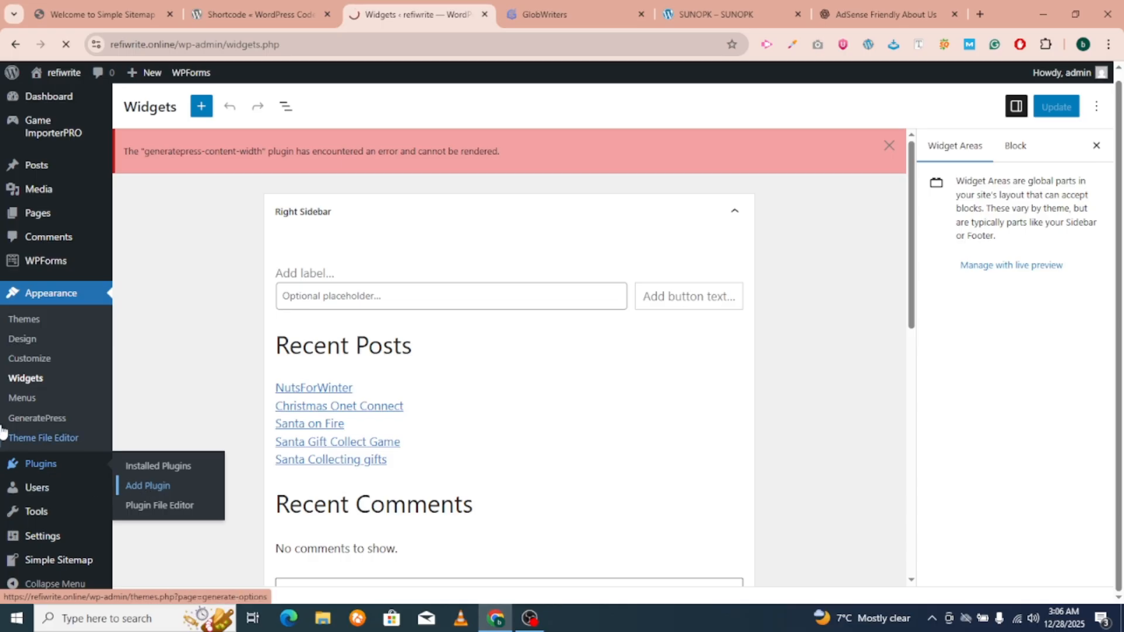
click(149, 486)
click(918, 168)
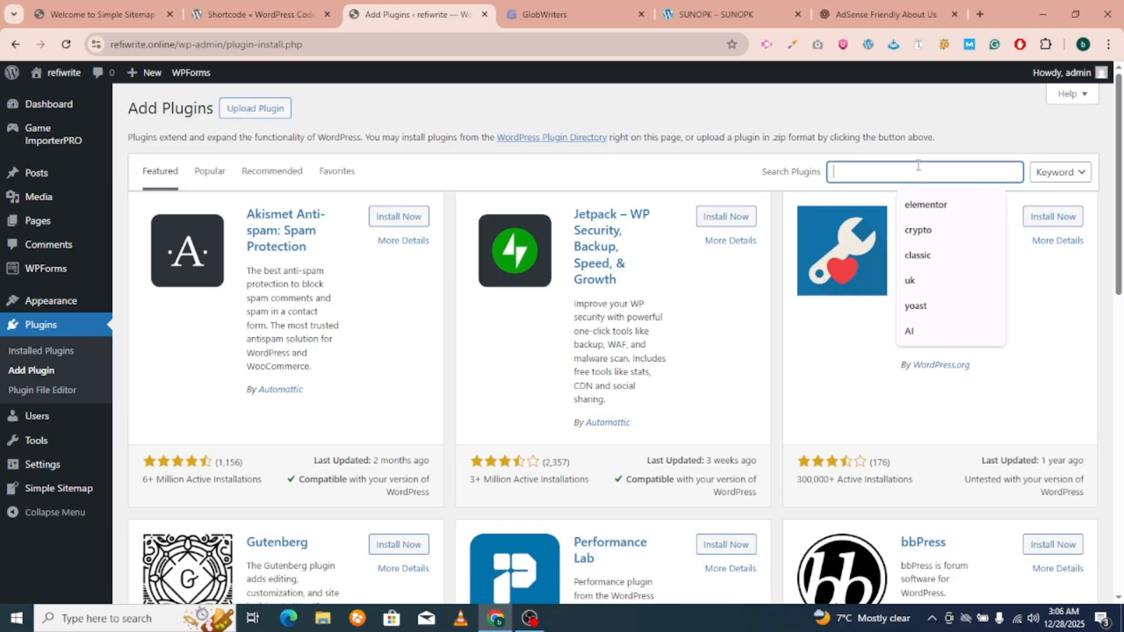
text(classic)
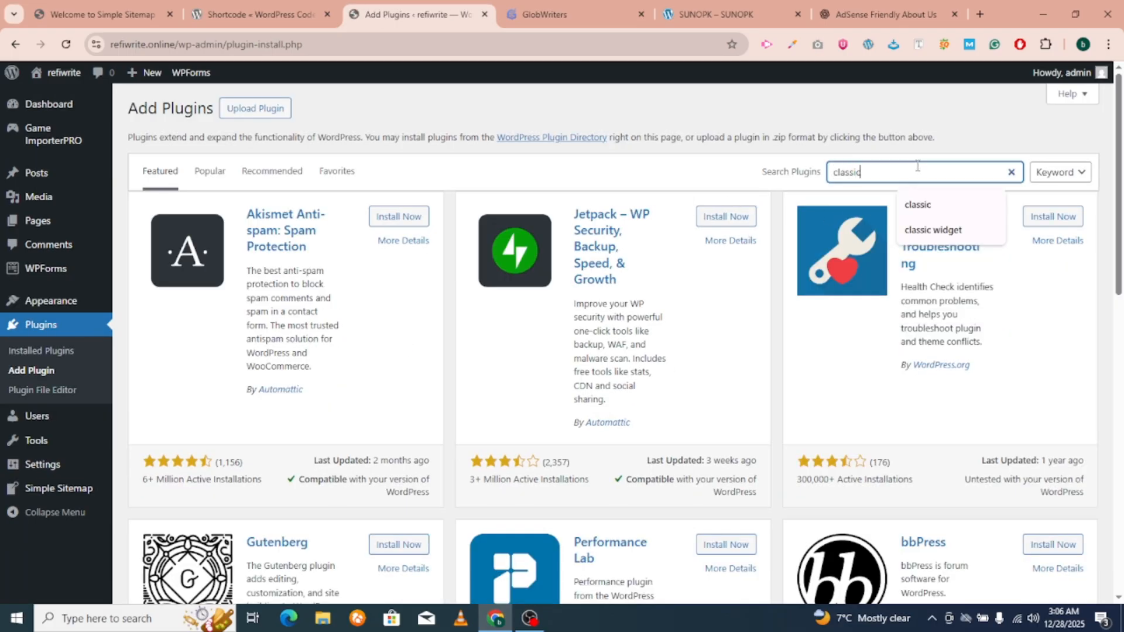
text( widget)
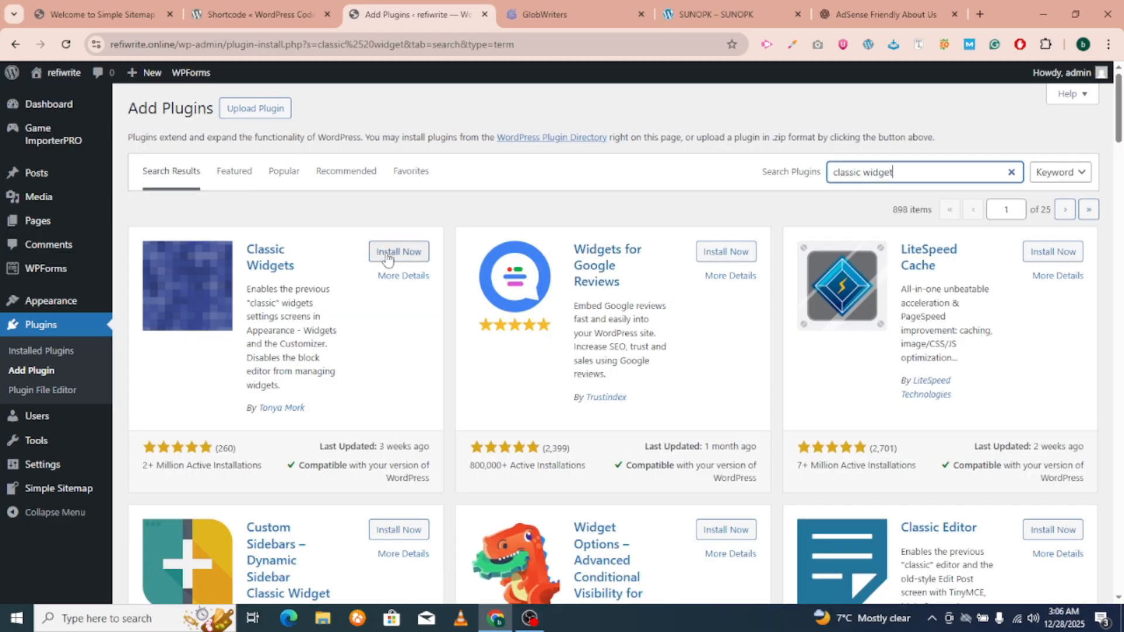
click(391, 252)
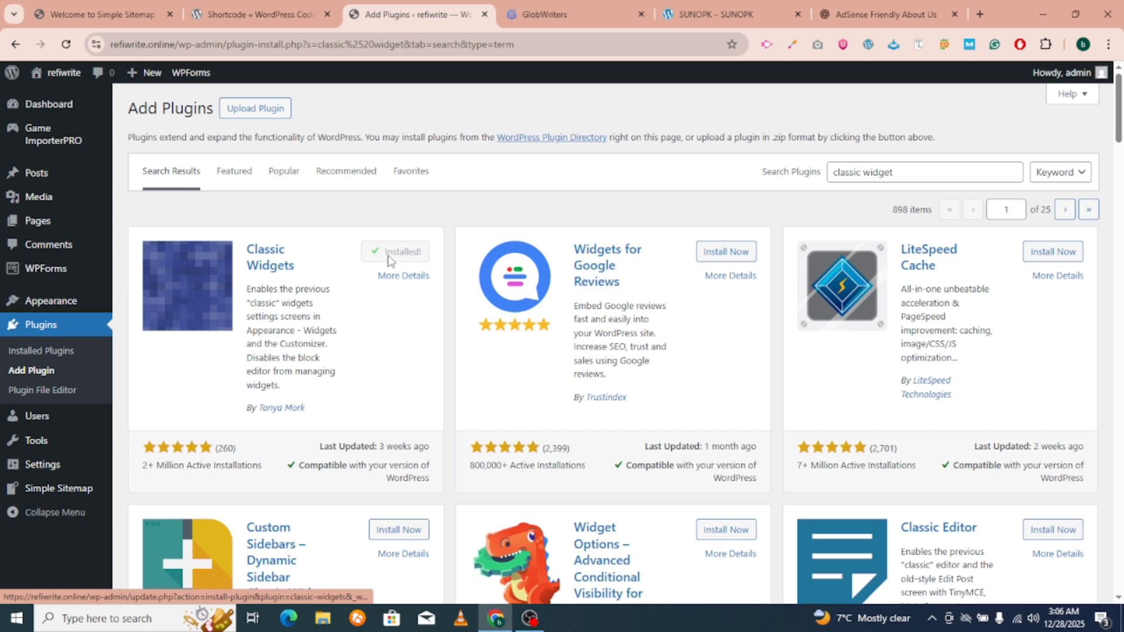
click(403, 251)
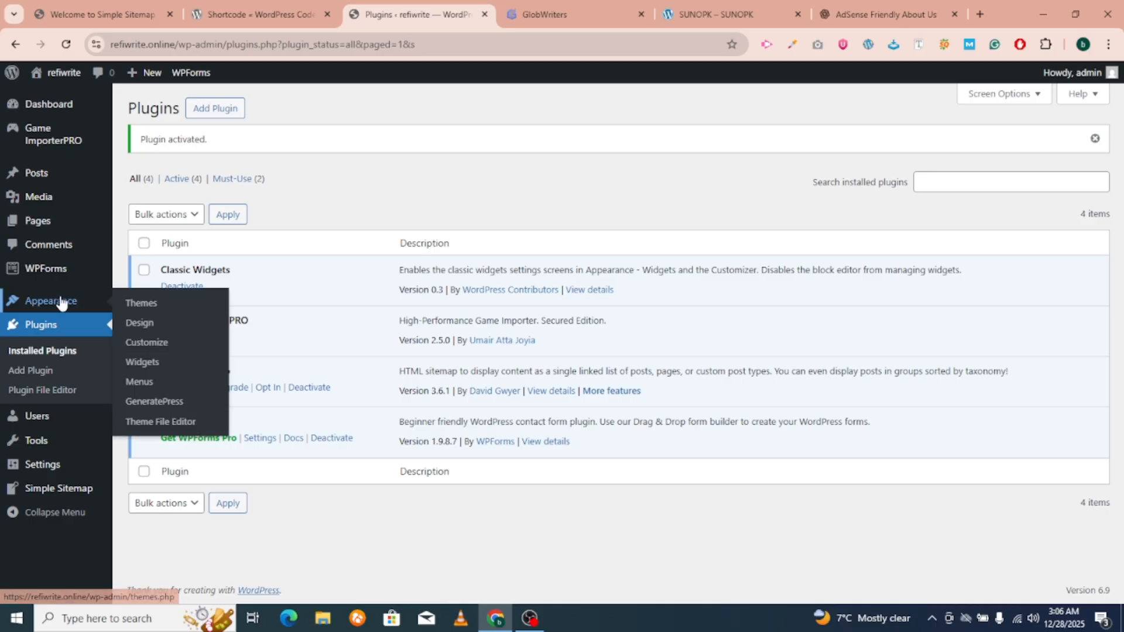
Delete the search, latest-posts and latest-comments block widgets from the Right Sidebar.
click(62, 392)
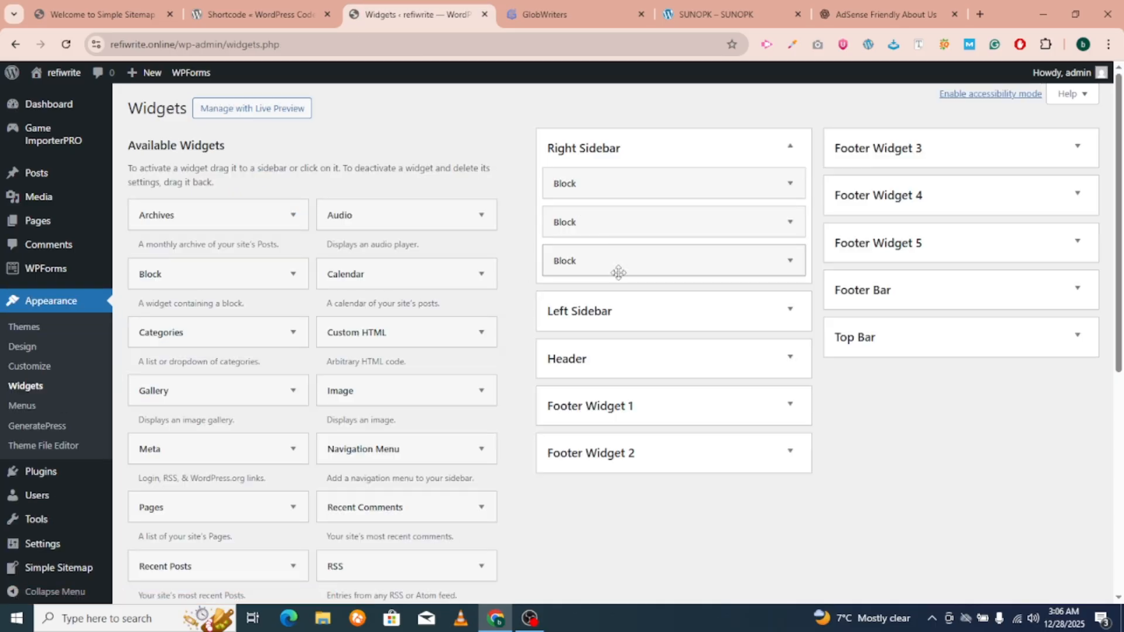
click(642, 187)
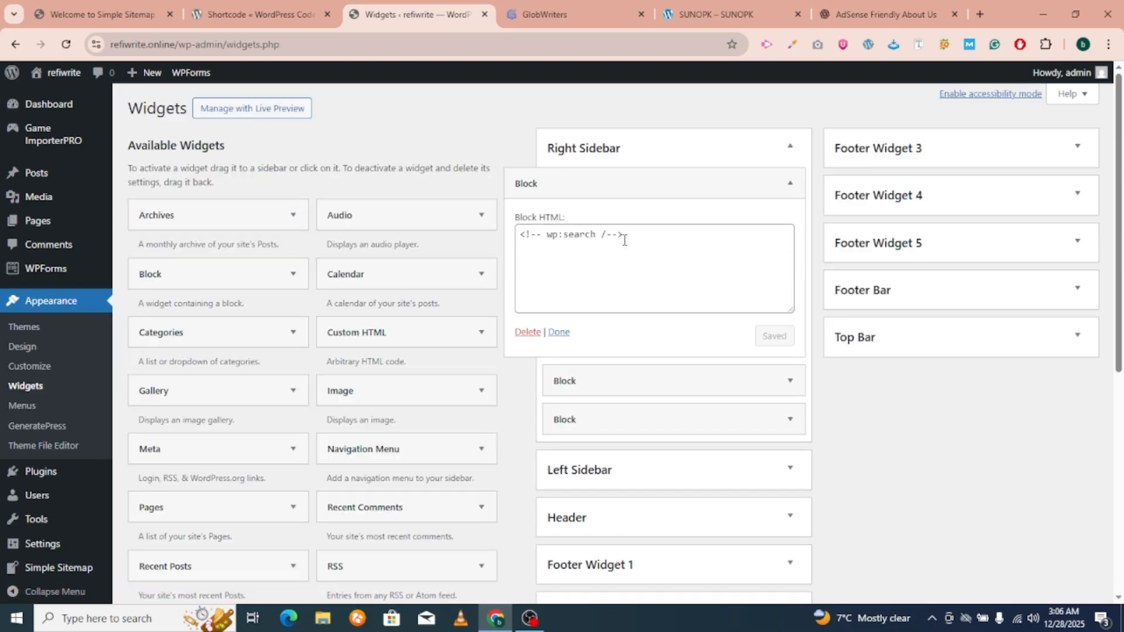
click(526, 332)
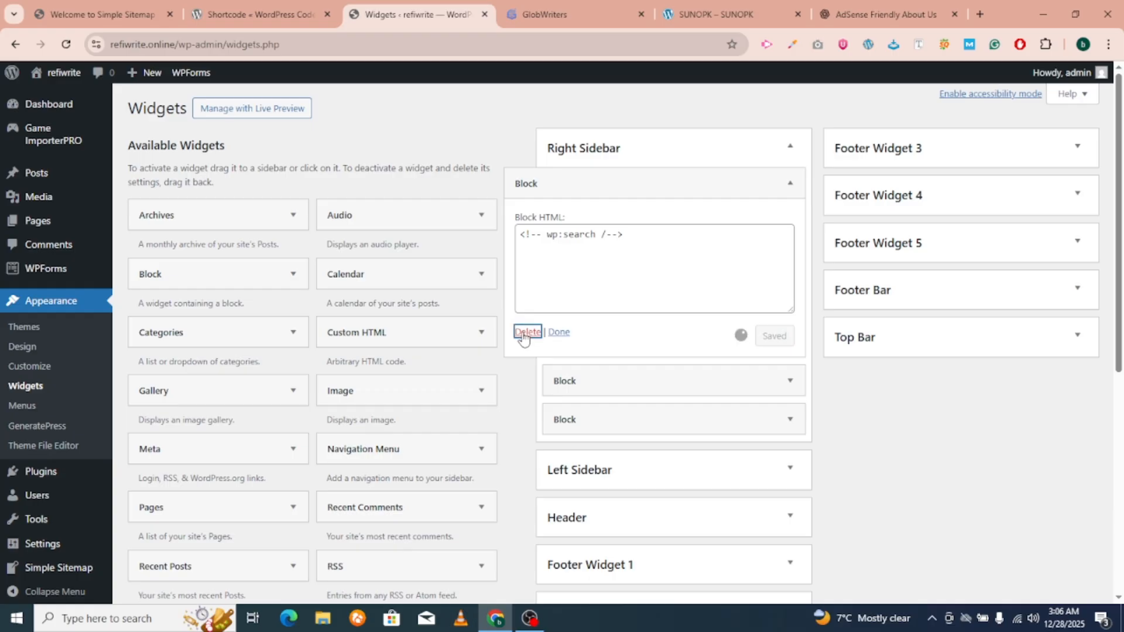
click(625, 182)
click(526, 332)
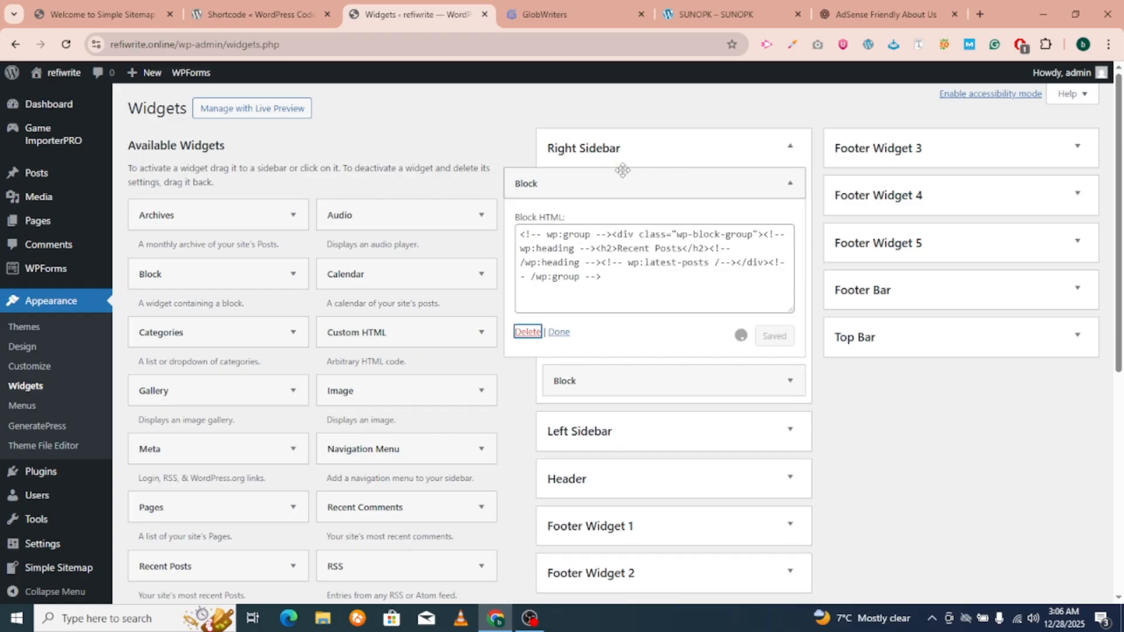
click(622, 182)
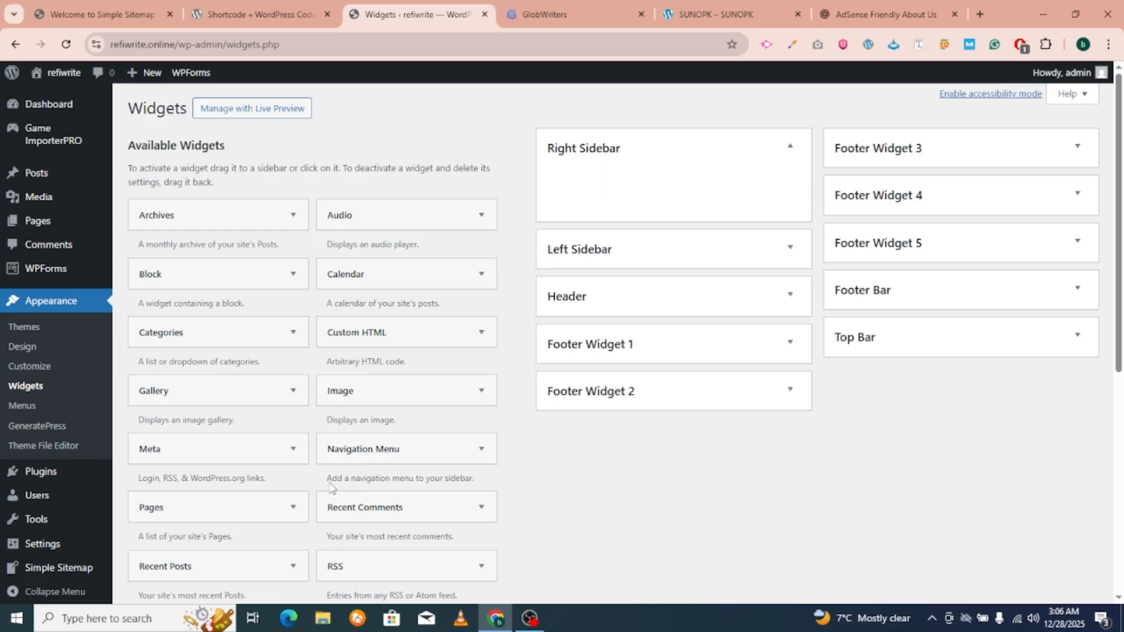
Add a Recent Posts widget to the Right Sidebar.
scroll(316, 468, down, 5)
scroll(351, 432, up, 2)
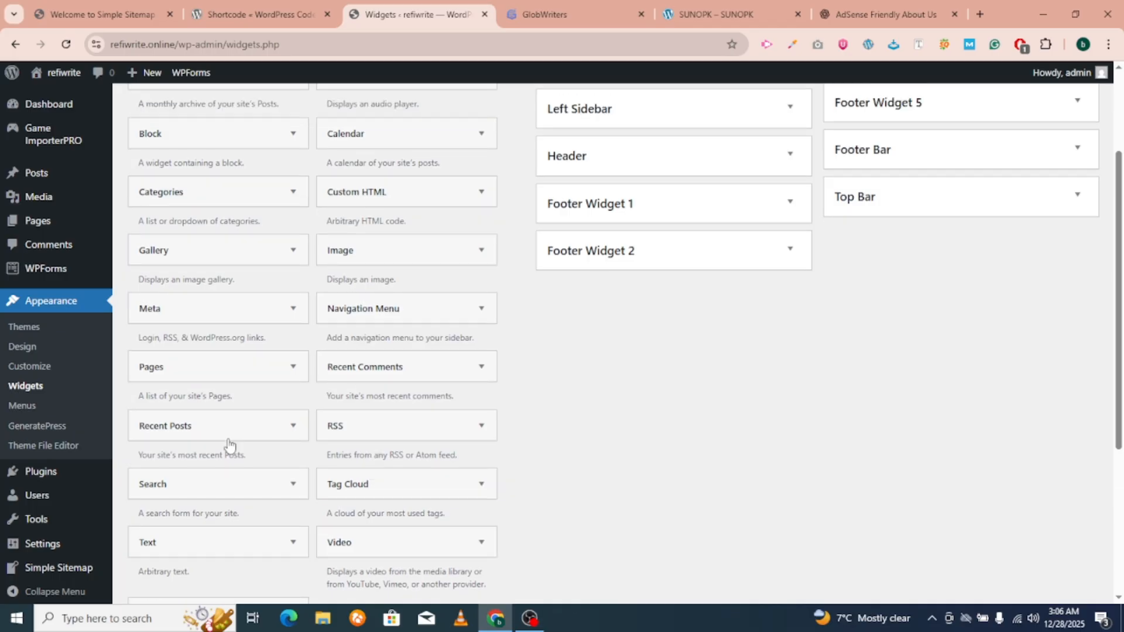
click(229, 436)
scroll(251, 468, down, 2)
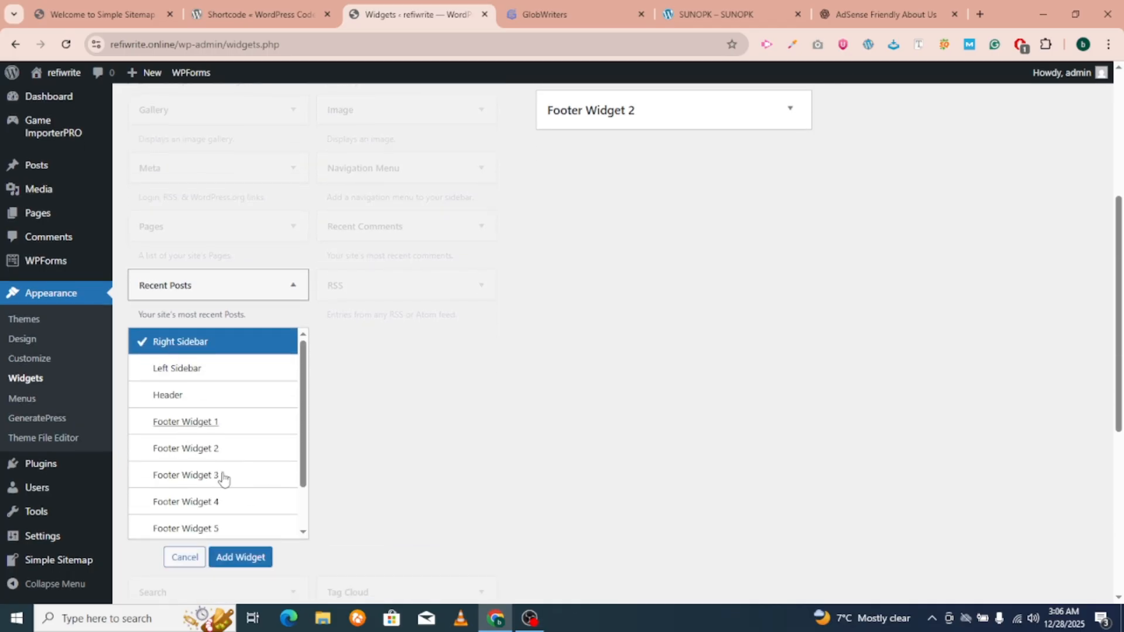
click(228, 556)
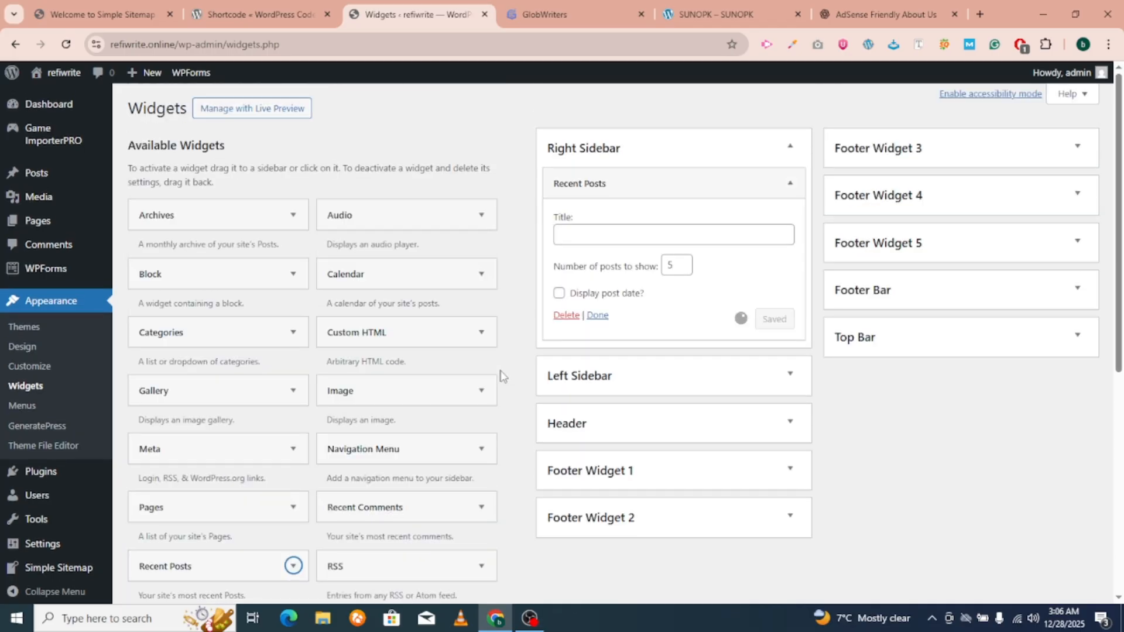
click(597, 315)
Check the Left Sidebar and Header widget areas, then expand Footer Widget 1.
click(619, 258)
click(620, 258)
click(616, 295)
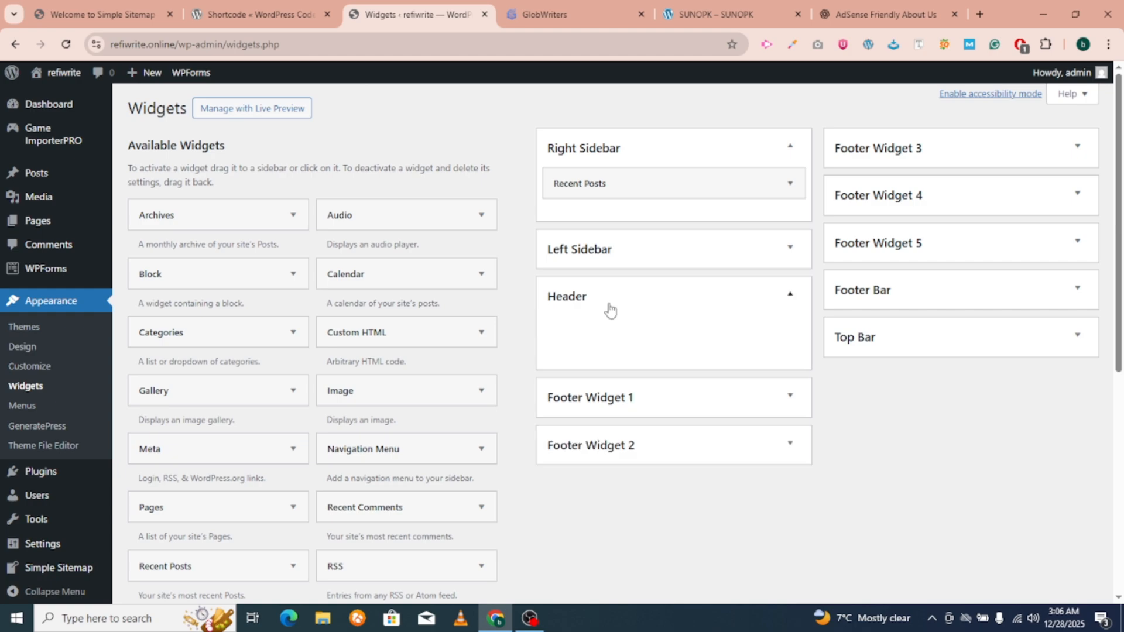
click(609, 308)
click(595, 338)
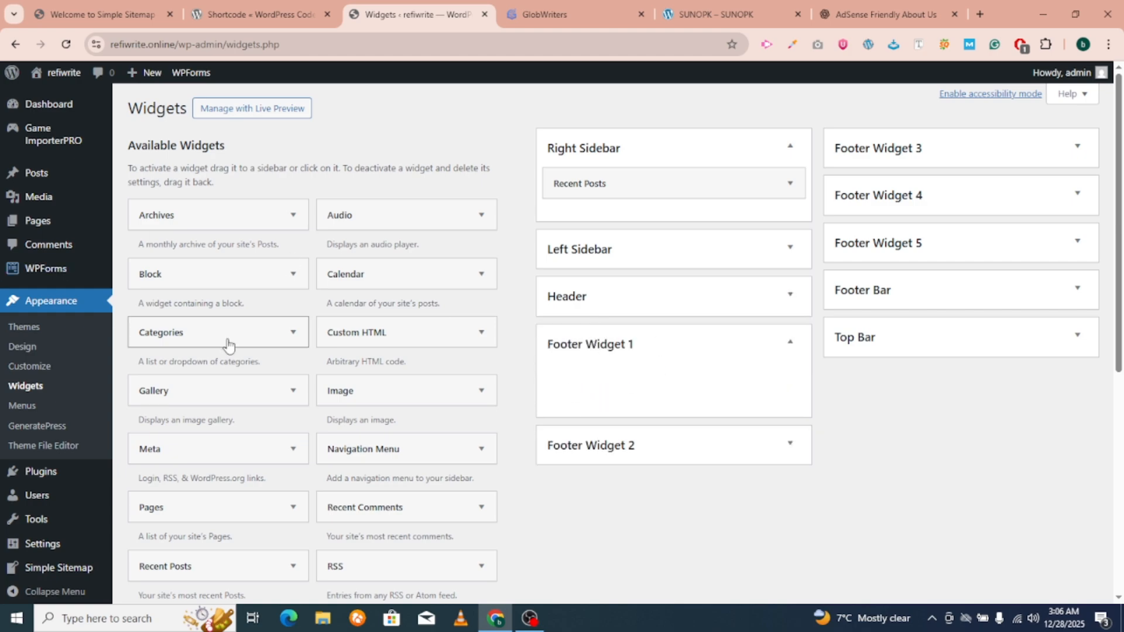
Drag a Text widget into Footer Widget 1.
scroll(268, 467, down, 1)
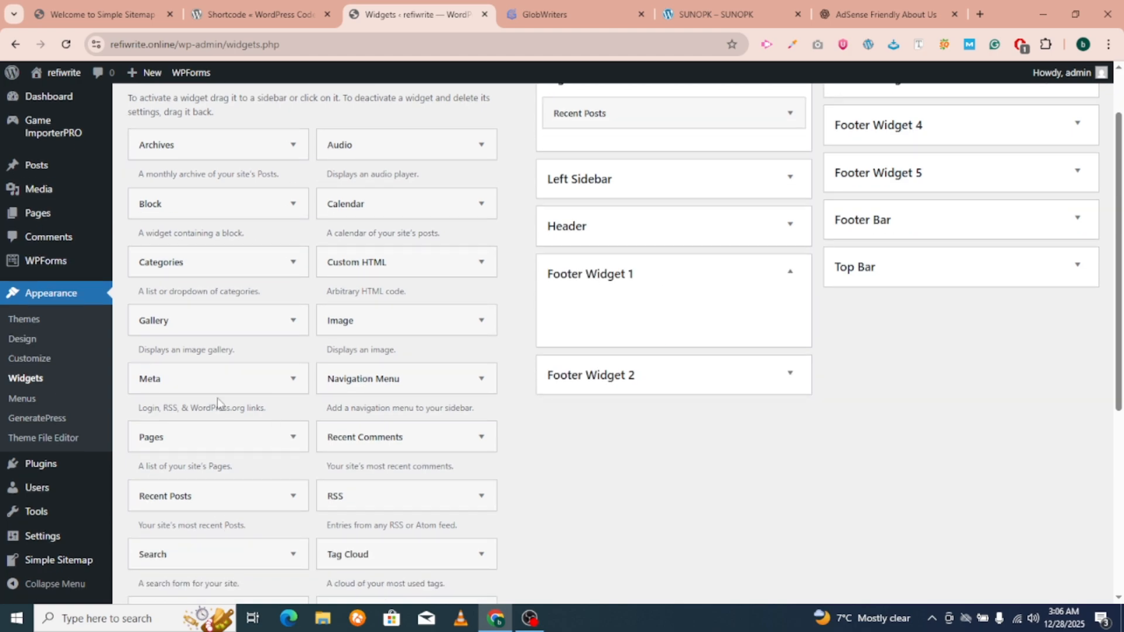
scroll(218, 404, down, 2)
scroll(220, 395, up, 2)
scroll(223, 396, up, 1)
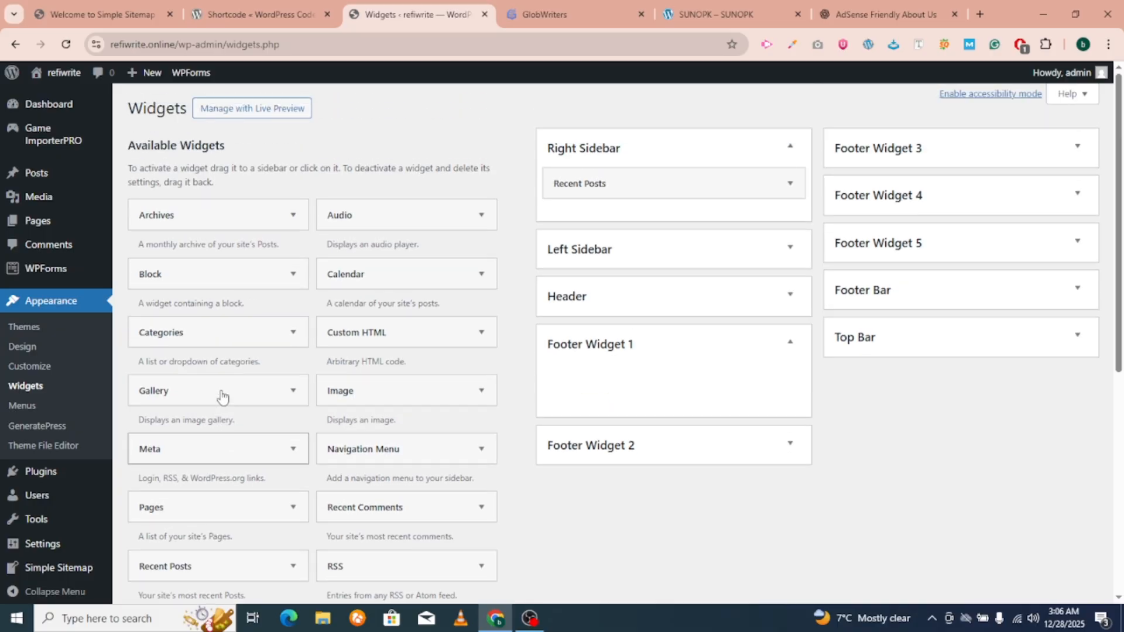
scroll(221, 395, down, 4)
scroll(220, 391, up, 2)
drag(156, 540, 550, 257)
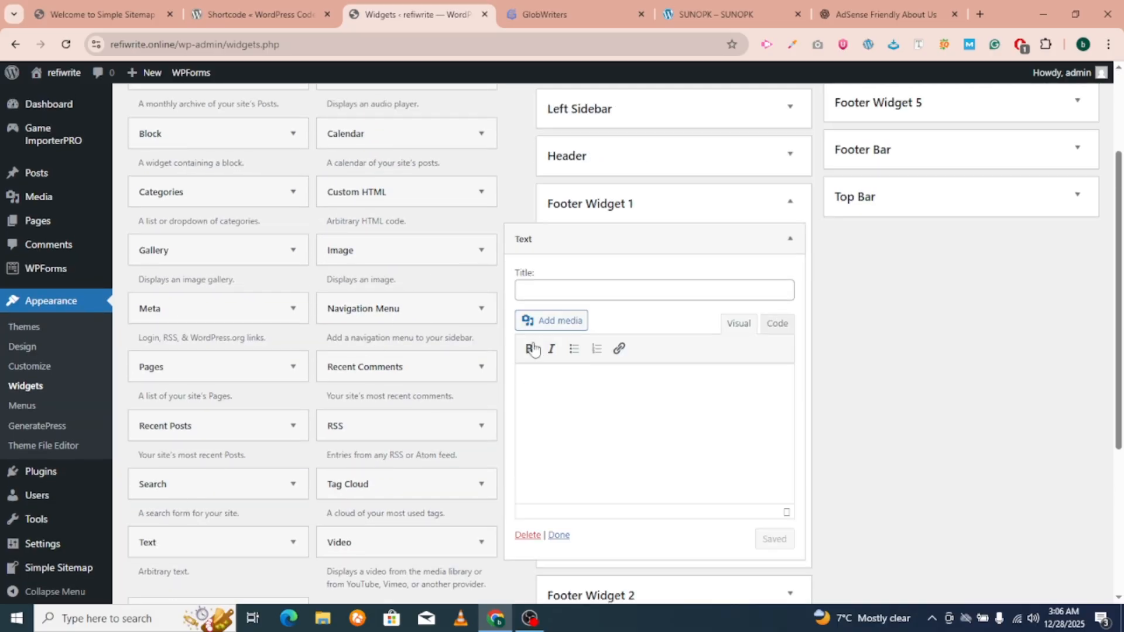
Select the welcome paragraph on the published About Us page, opened in a new tab.
mouse_move(63, 221)
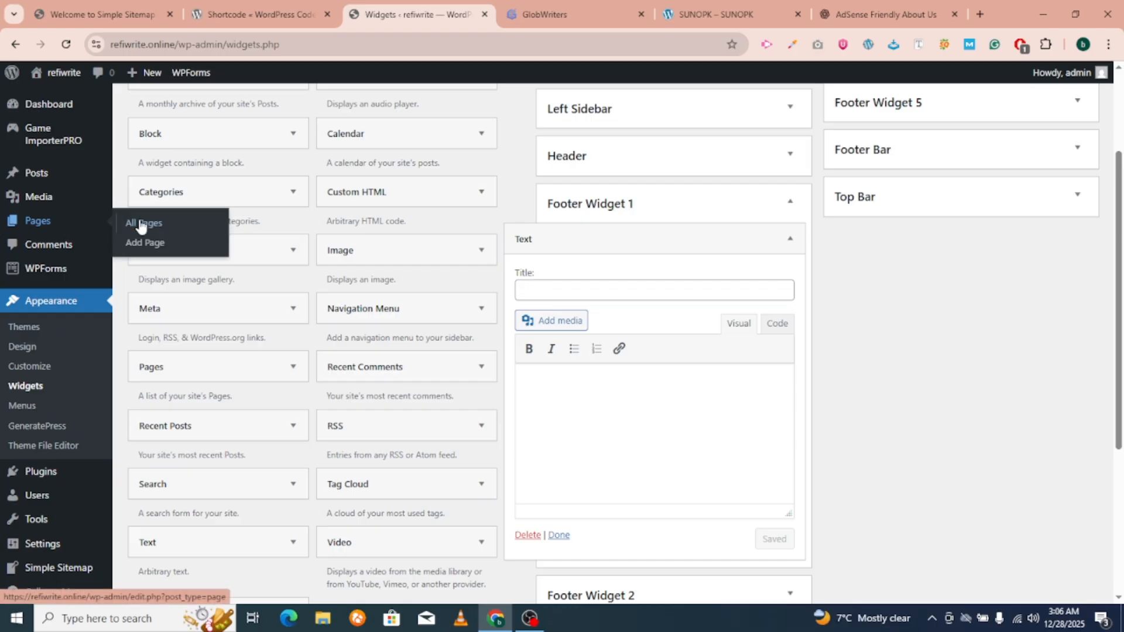
right_click(144, 223)
click(175, 233)
click(495, 17)
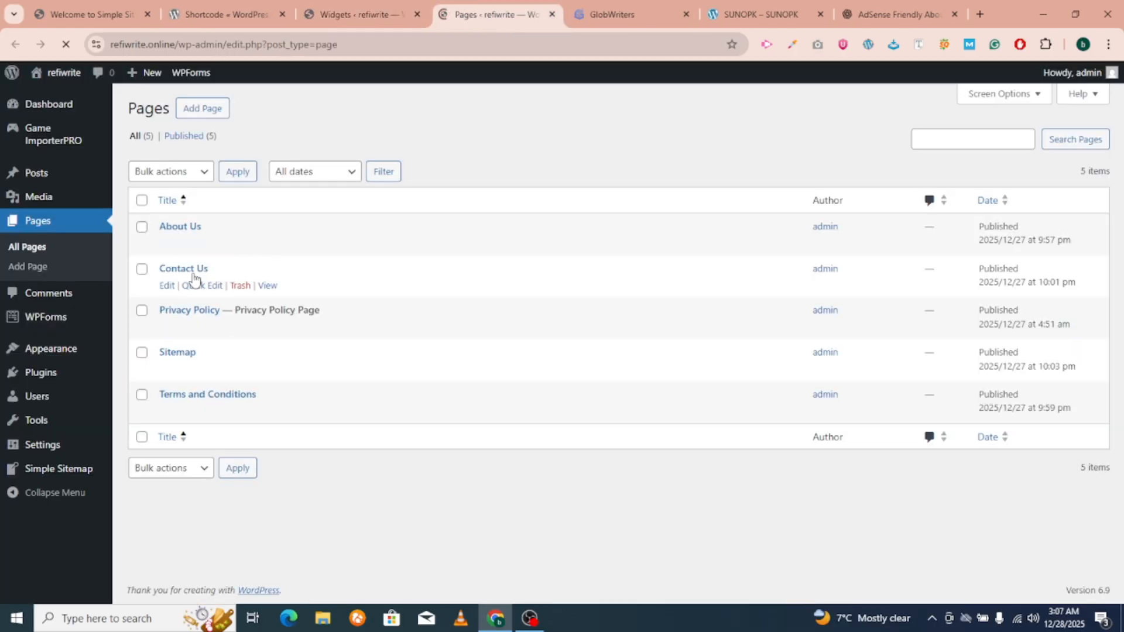
click(270, 244)
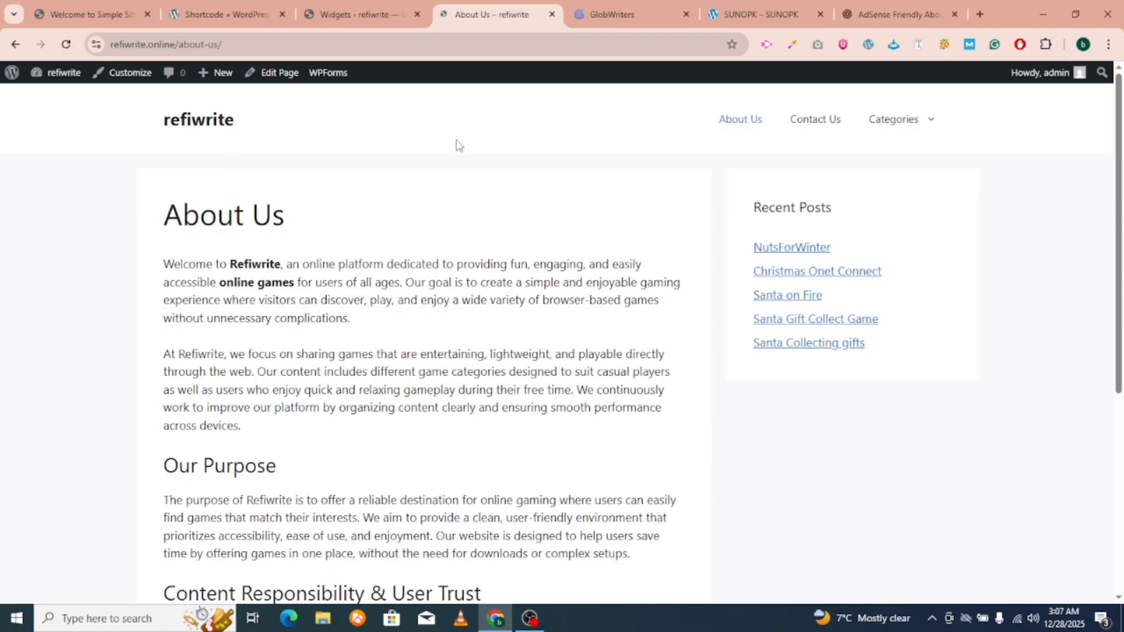
drag(165, 264, 373, 323)
key(ctrl+c)
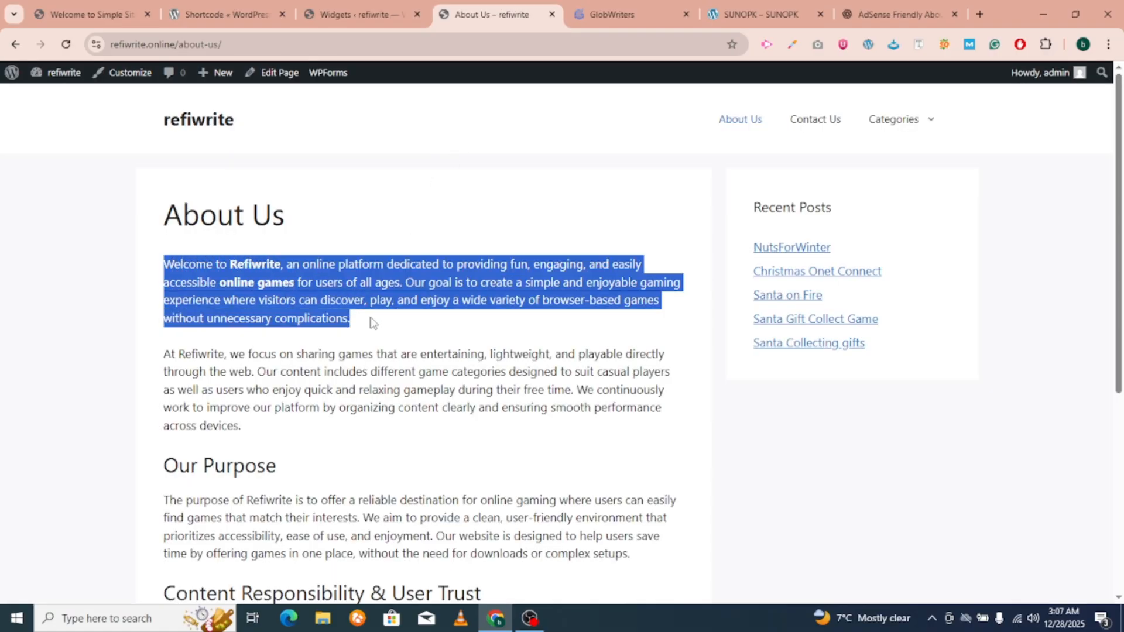
click(316, 5)
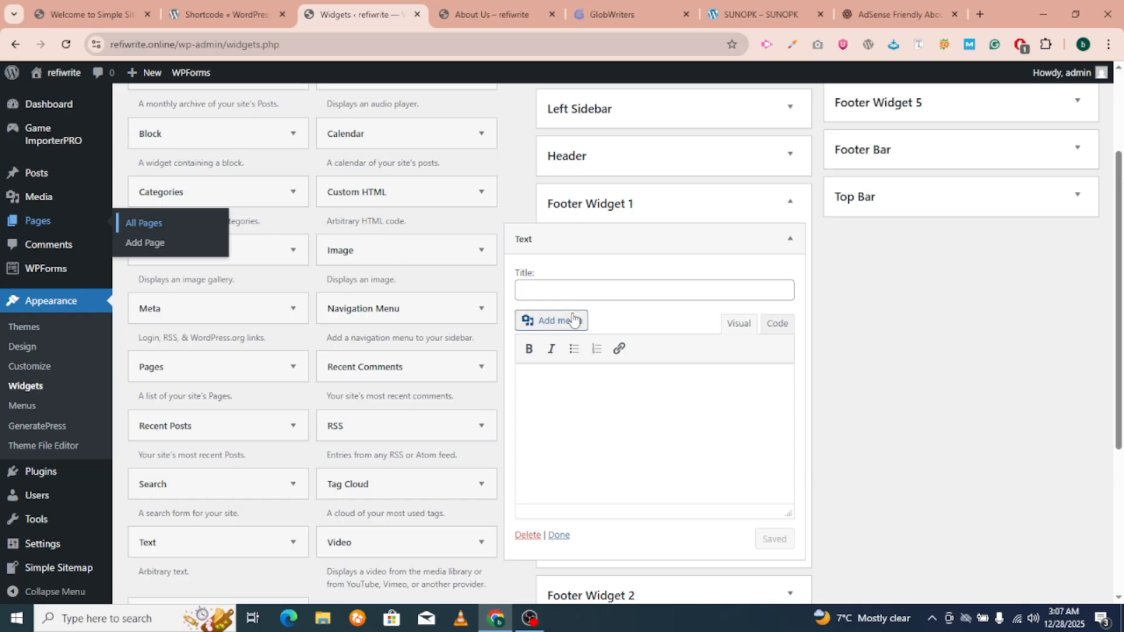
Paste the paragraph into the Text widget, title it Refiwrite, and save it.
click(542, 384)
key(ctrl+v)
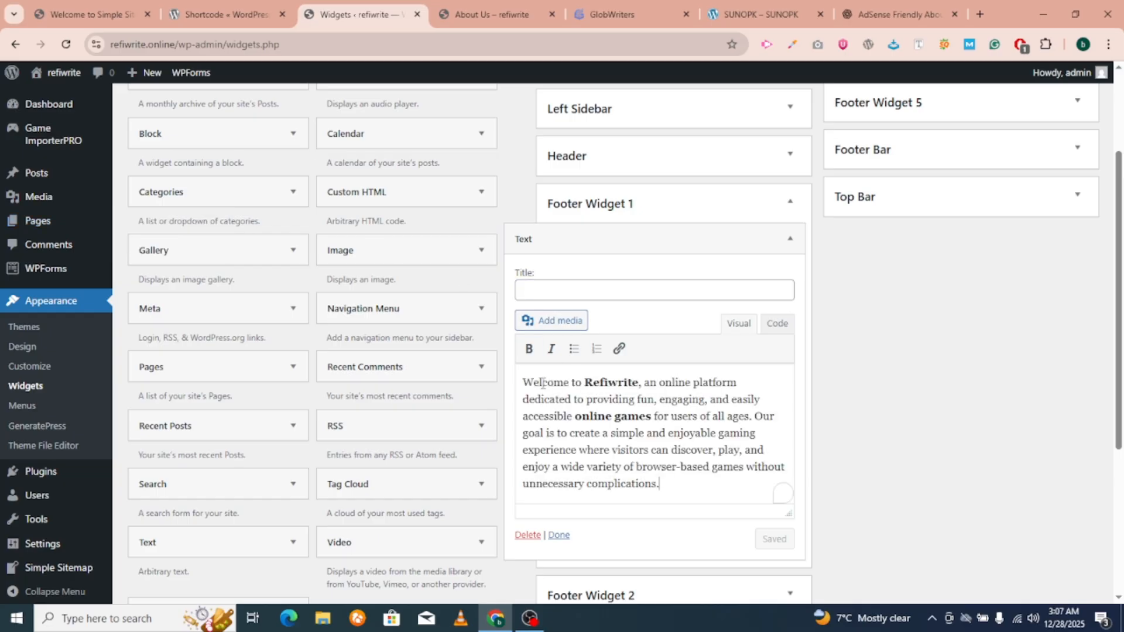
double_click(611, 383)
key(ctrl+c)
click(580, 291)
key(ctrl+v)
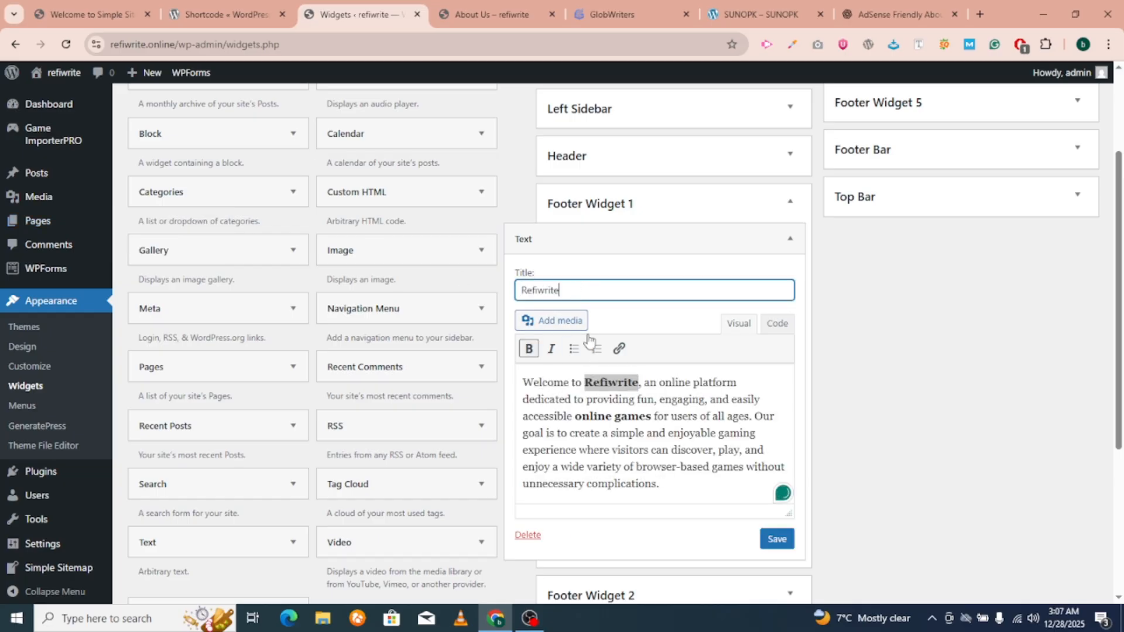
click(785, 539)
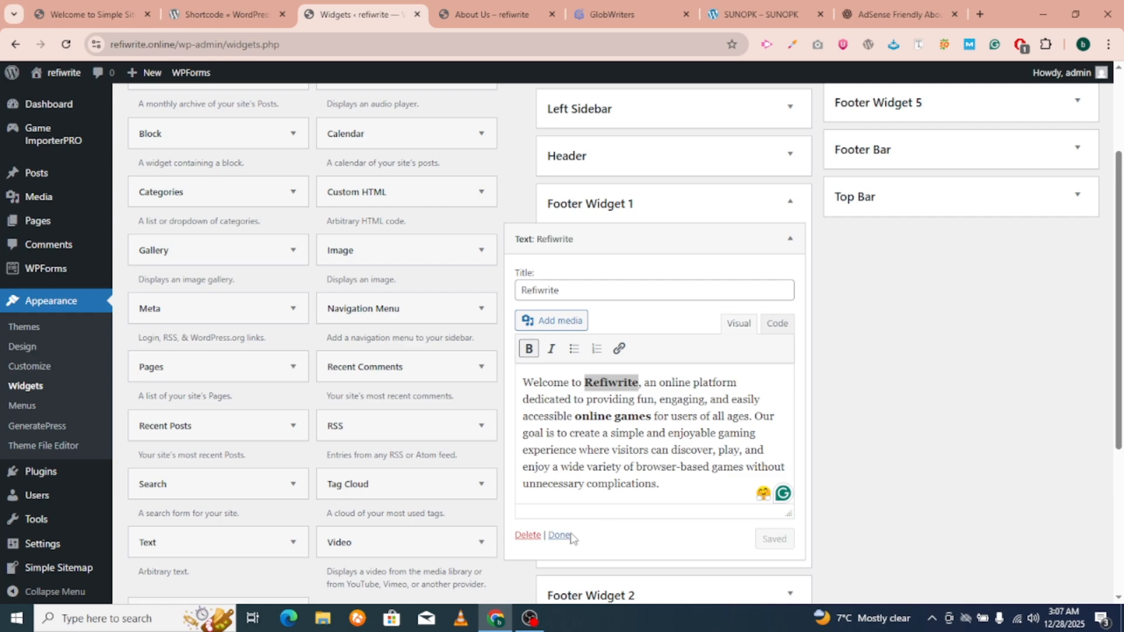
click(560, 535)
click(640, 316)
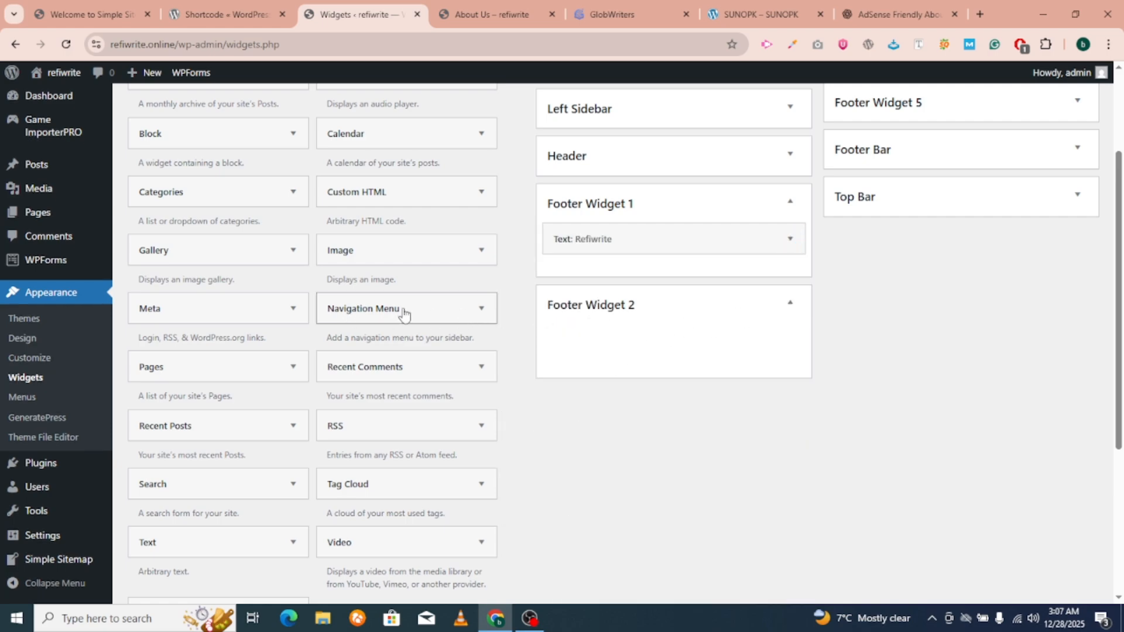
Add a Navigation Menu widget titled Quick Links showing the Footer menu to Footer Widget 2.
drag(404, 314, 620, 336)
click(647, 422)
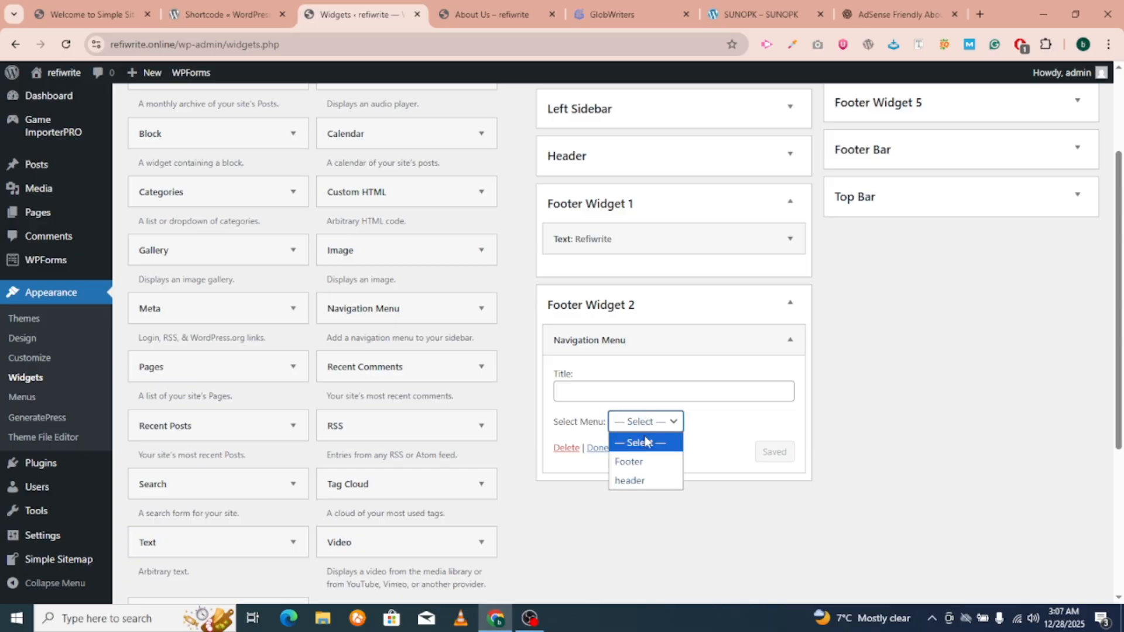
click(634, 463)
click(564, 391)
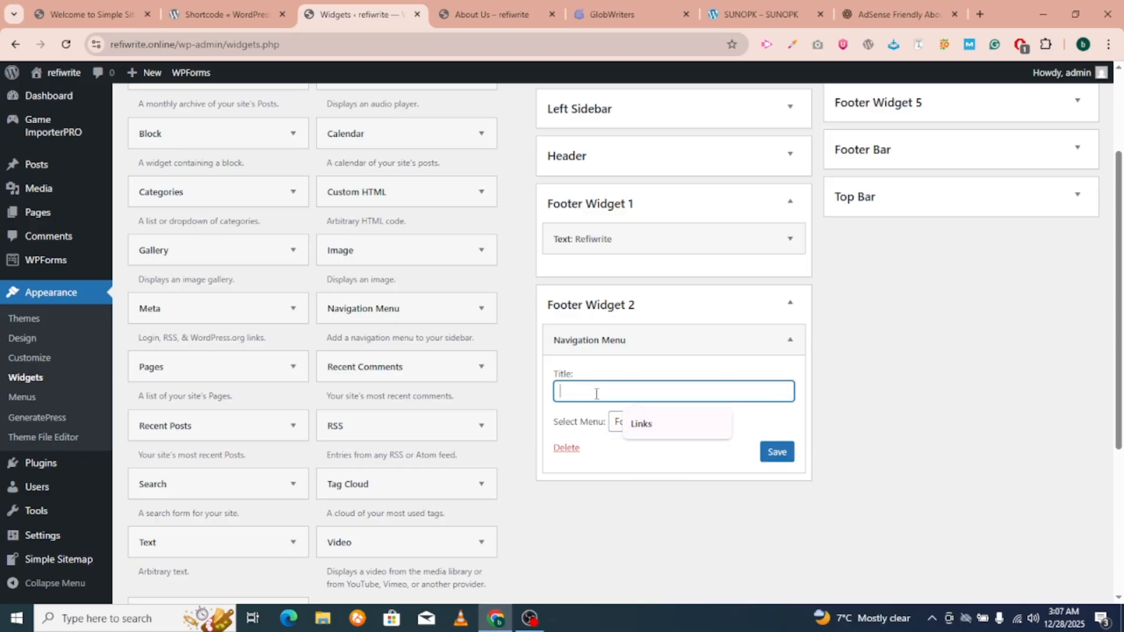
text(Quick Links)
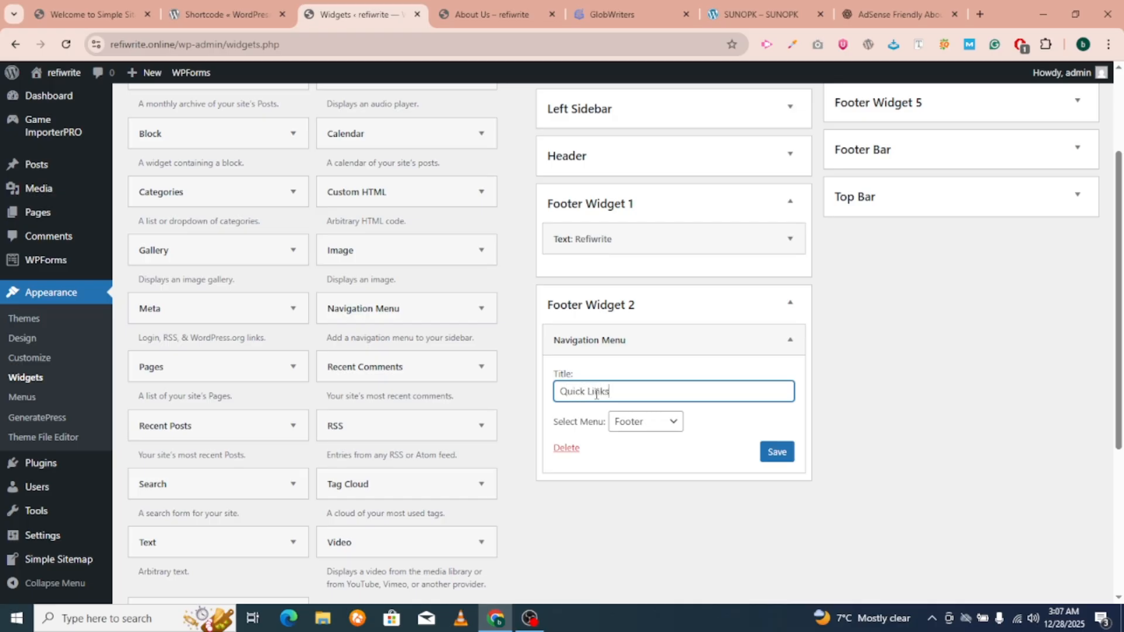
click(787, 457)
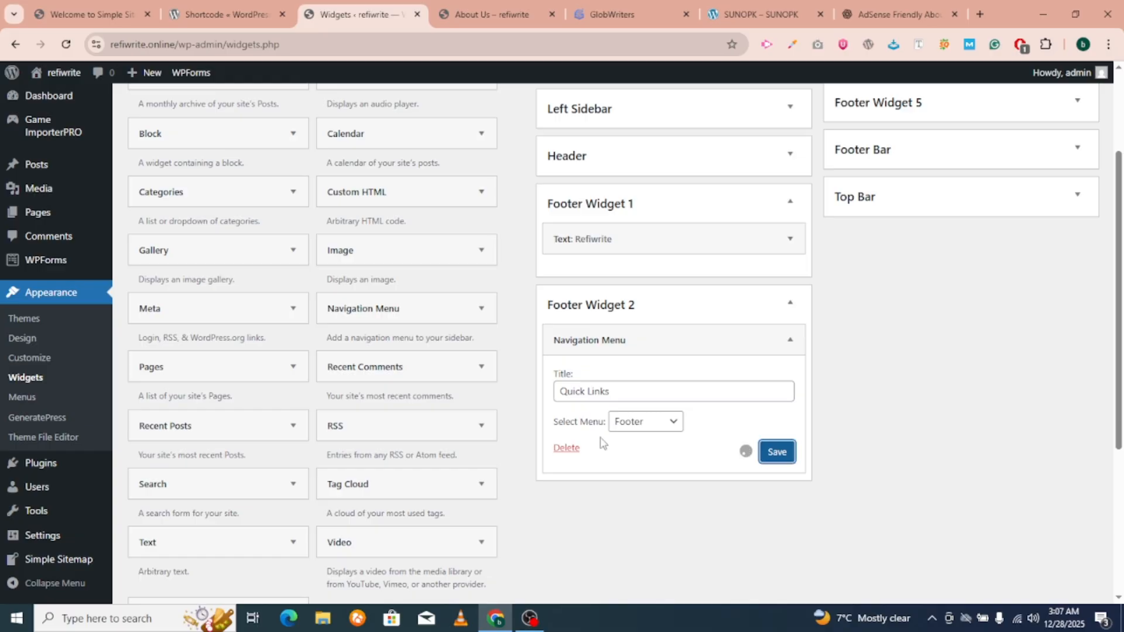
click(608, 449)
scroll(743, 451, up, 2)
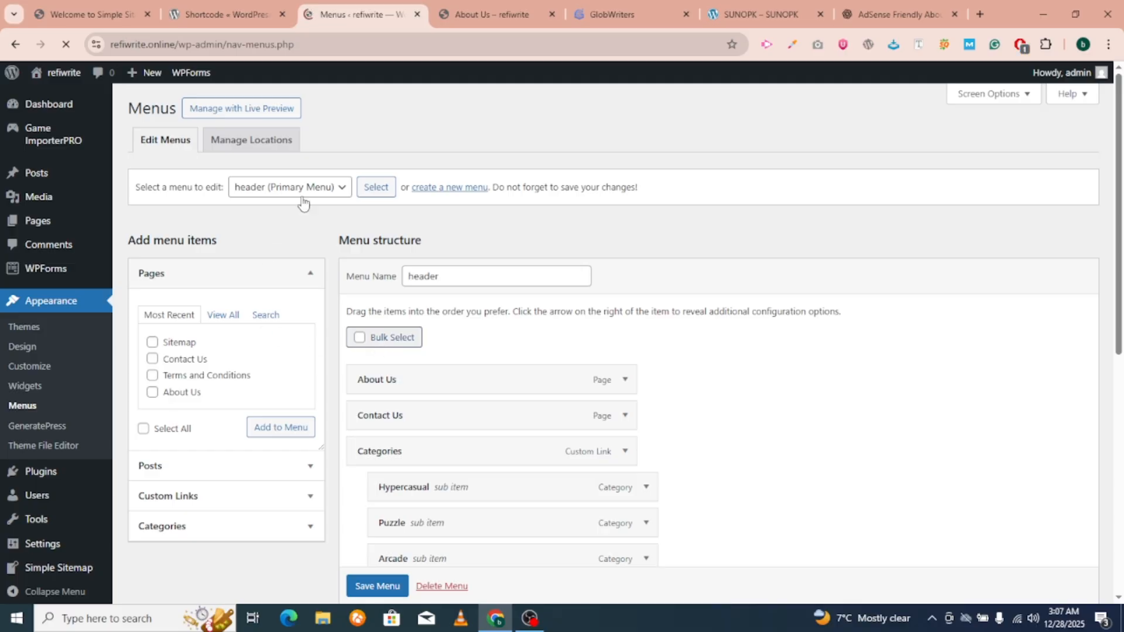
Create a new menu named categories.
click(462, 187)
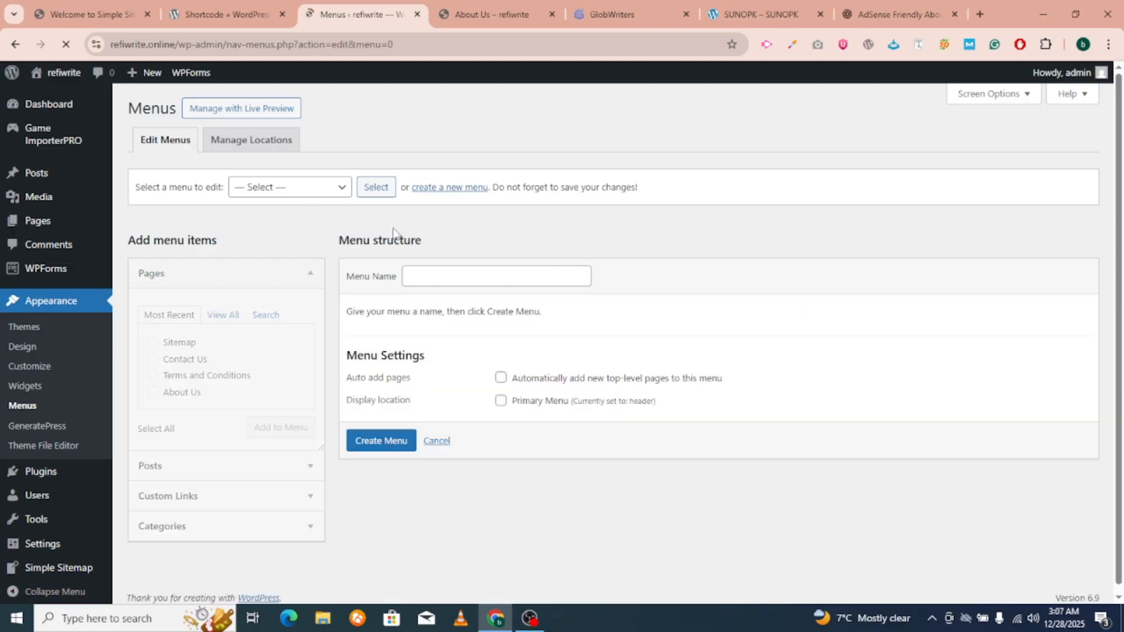
click(491, 277)
text(Ca)
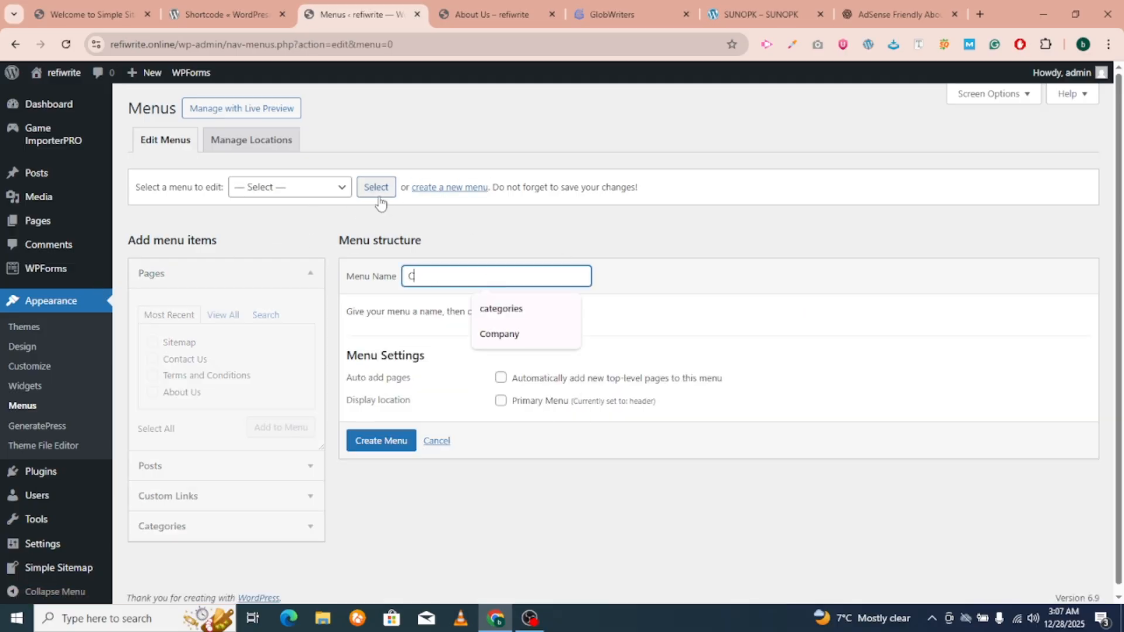
click(508, 310)
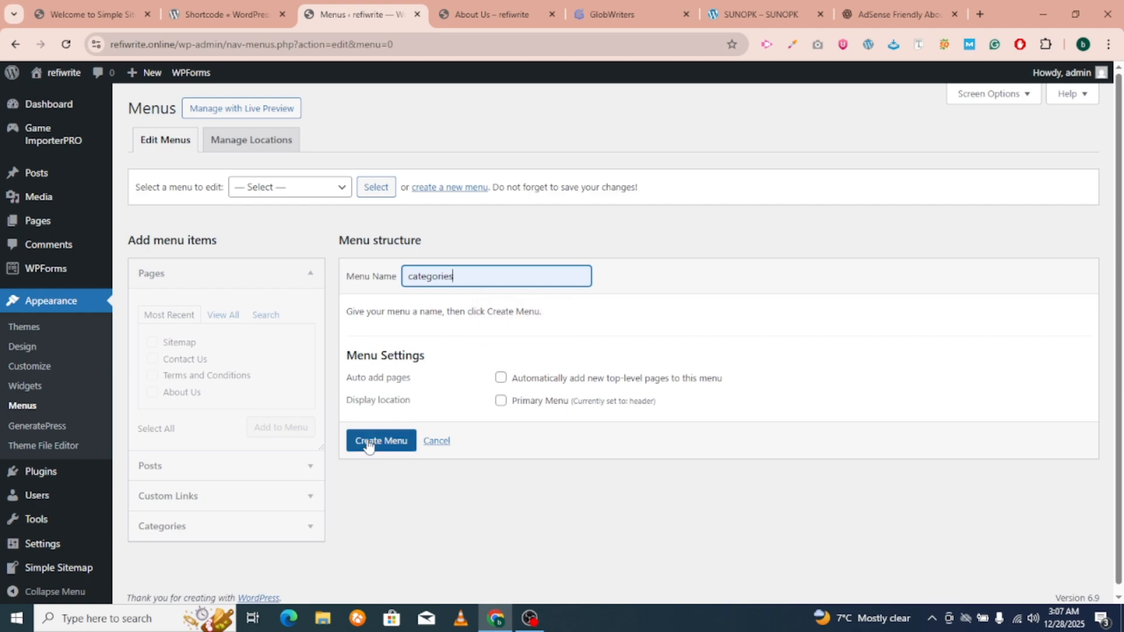
click(351, 446)
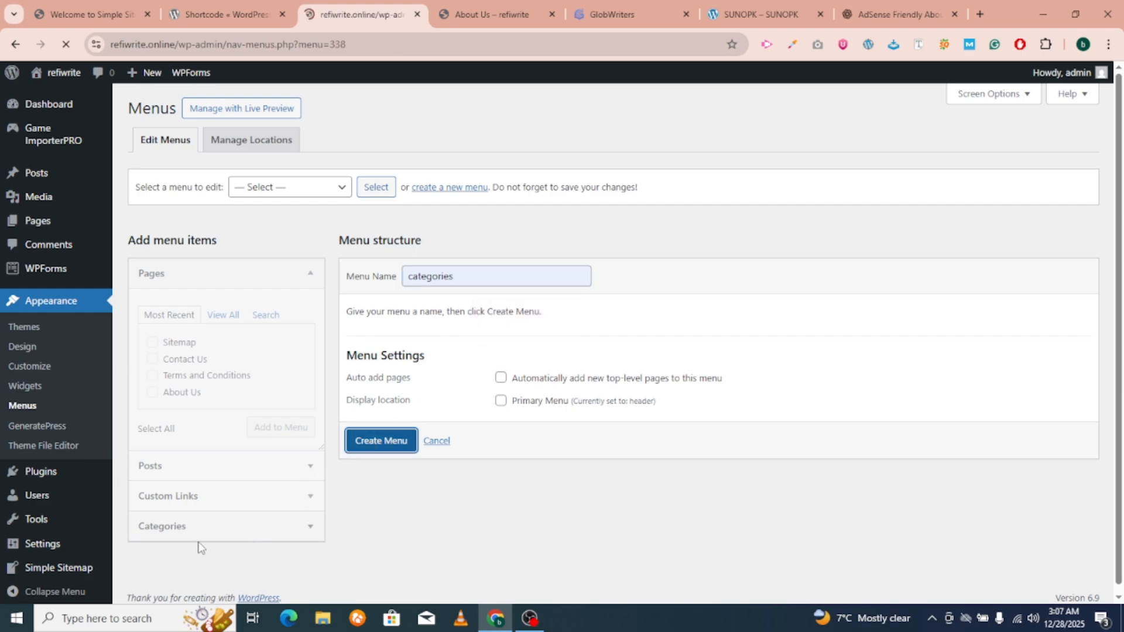
Add all ten game categories, Hypercasual through Sports, to the menu and save it.
click(181, 528)
scroll(189, 534, down, 1)
scroll(189, 535, down, 1)
click(153, 535)
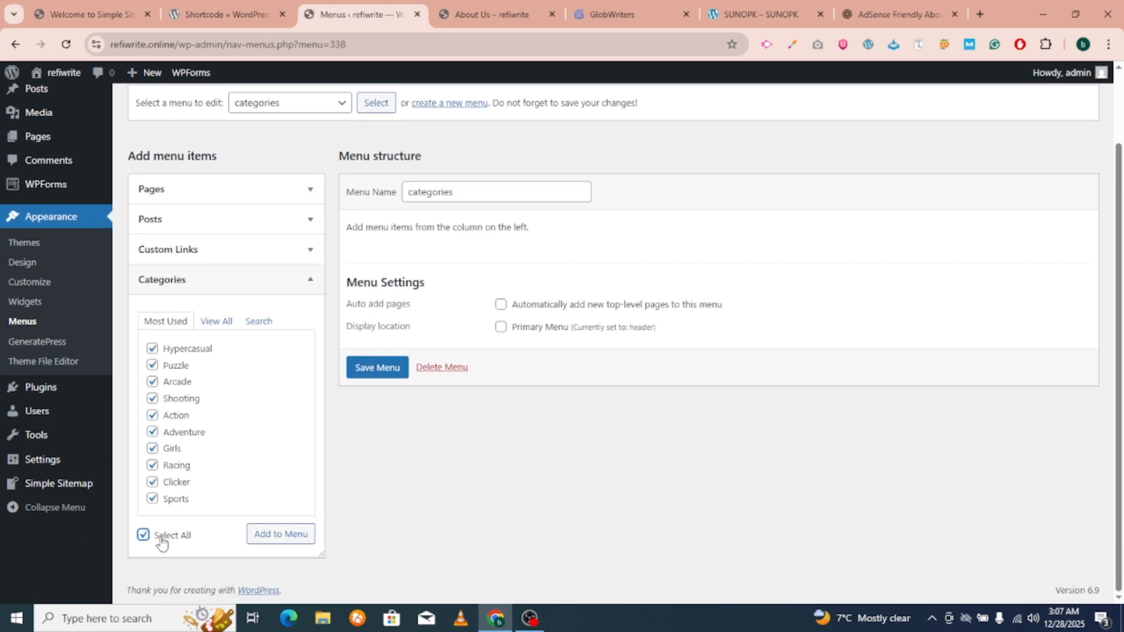
click(268, 535)
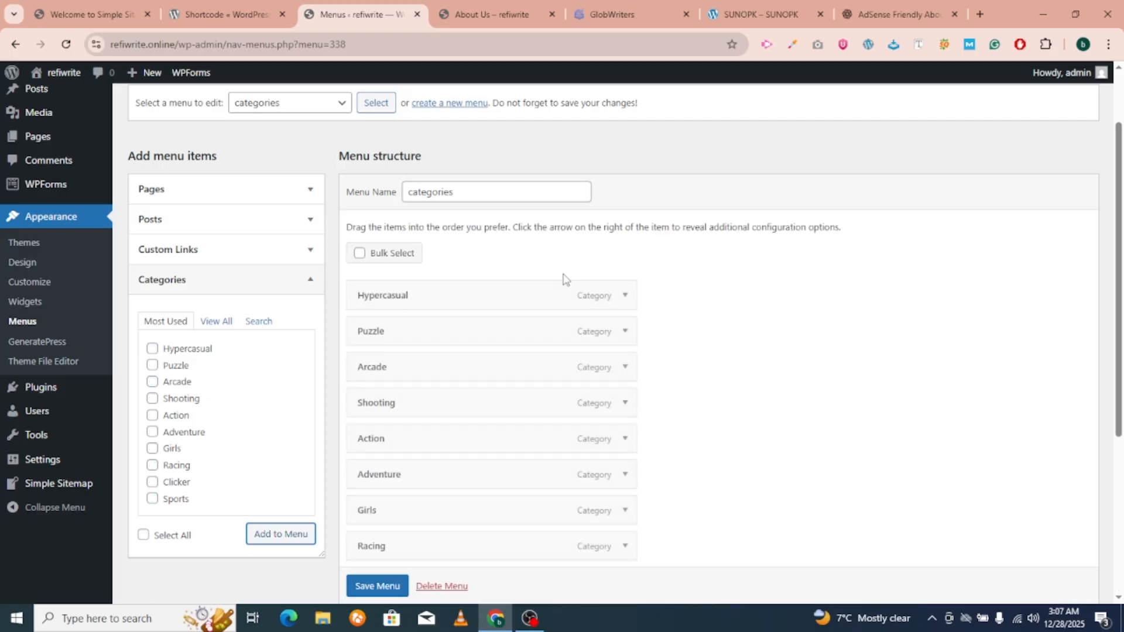
scroll(562, 281, down, 4)
click(374, 546)
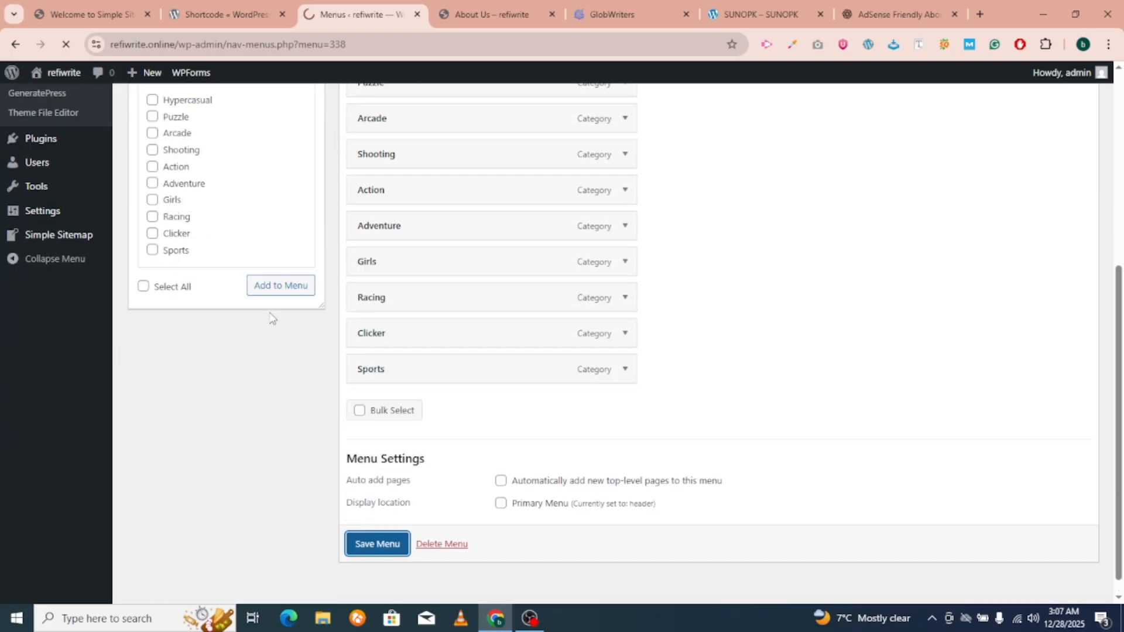
scroll(49, 410, down, 5)
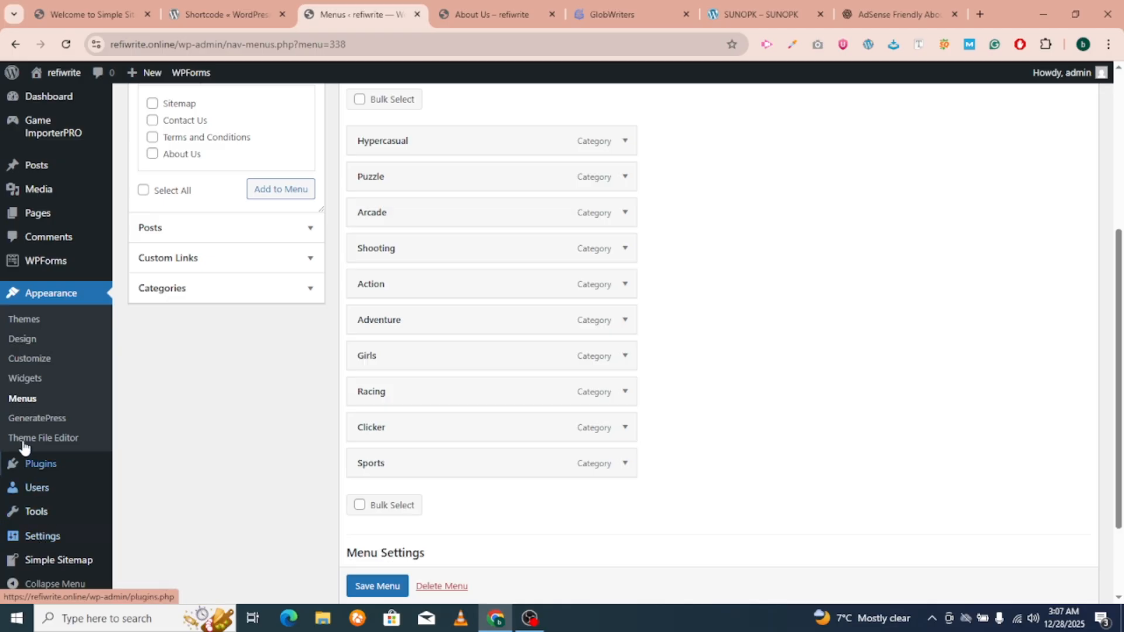
click(44, 386)
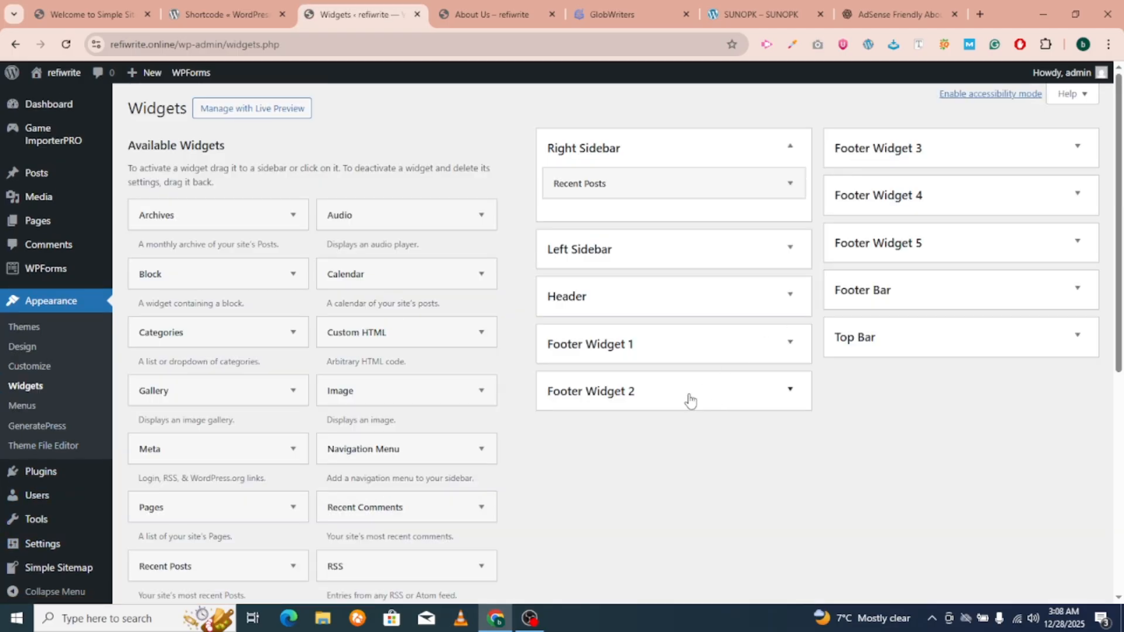
Add a Navigation Menu widget titled Categories, showing the categories menu, to Footer Widget 3.
click(691, 401)
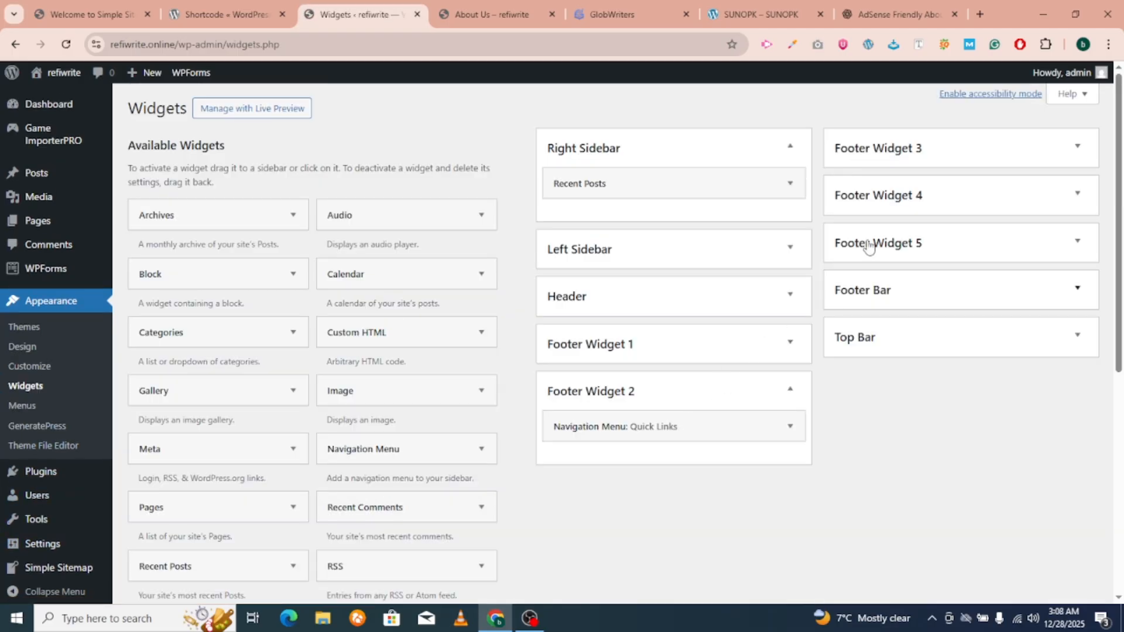
drag(384, 446, 949, 208)
click(928, 262)
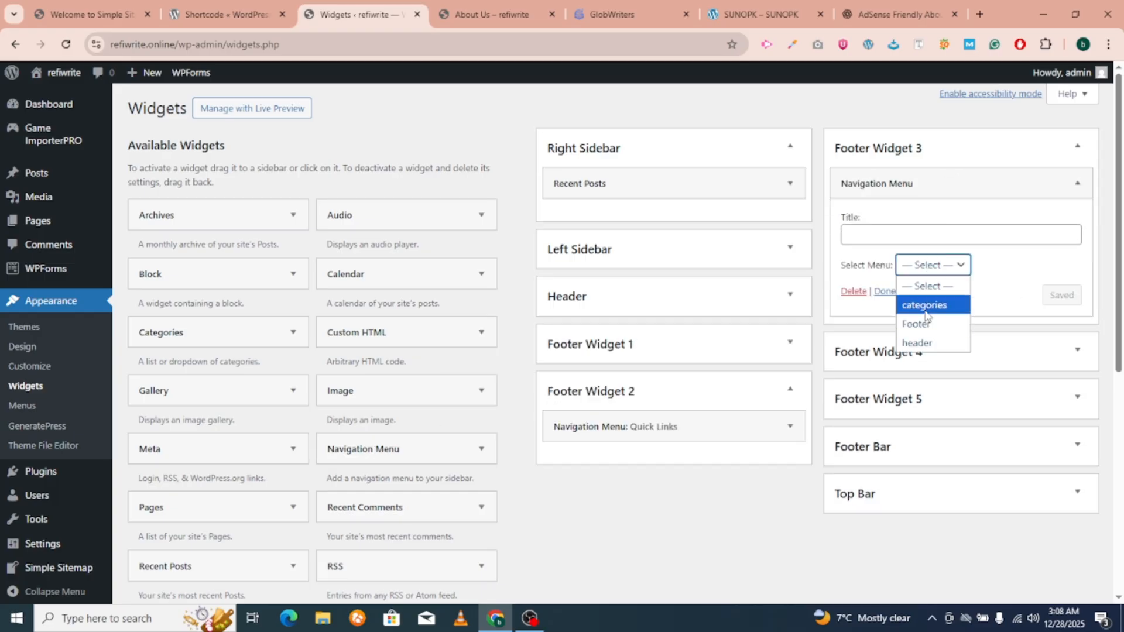
click(921, 304)
click(890, 232)
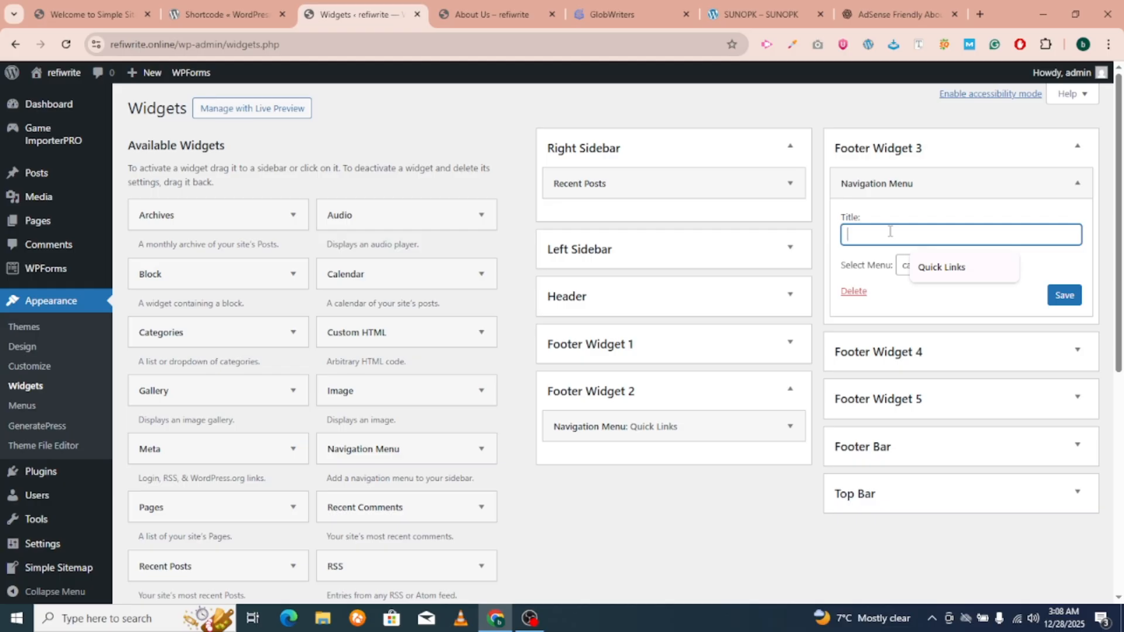
text(Categories)
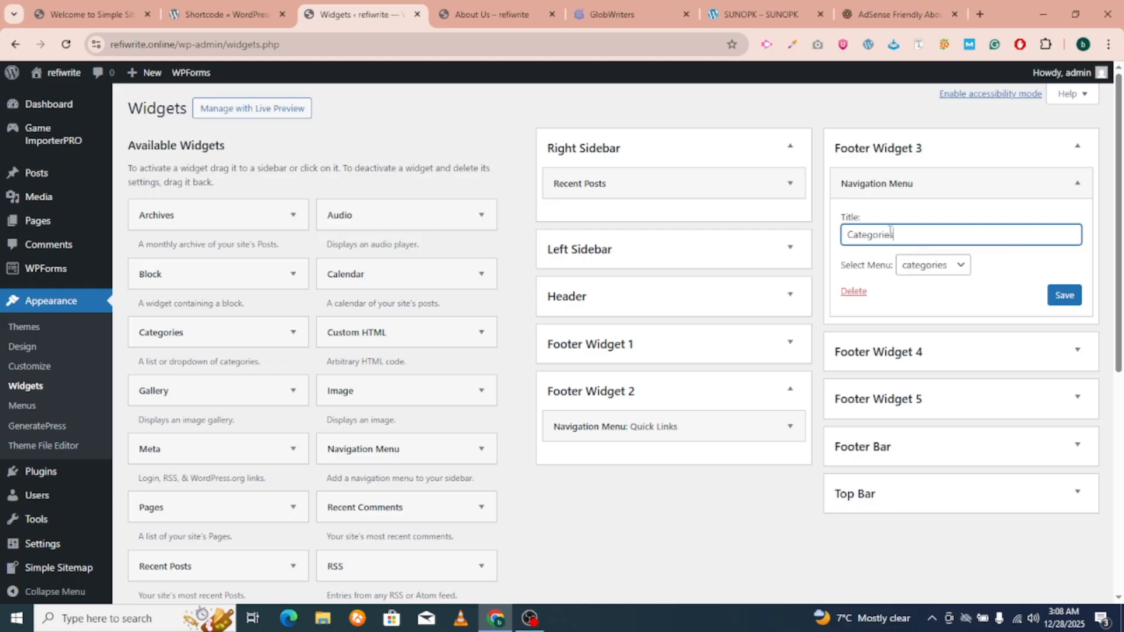
click(1064, 295)
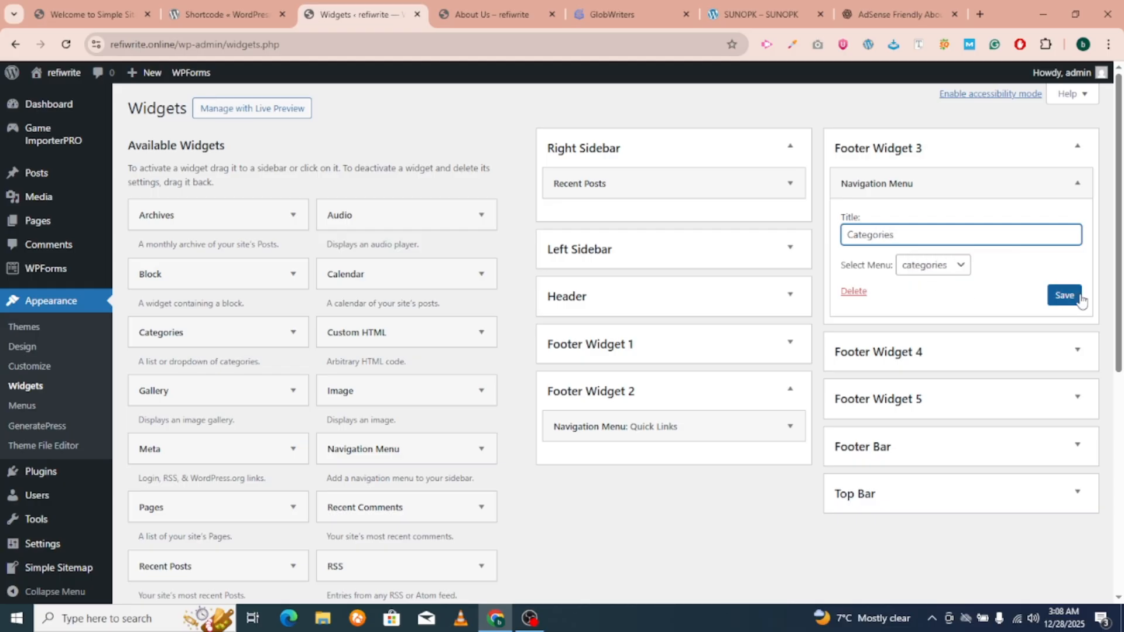
click(884, 292)
Add a Custom HTML widget to Footer Widget 4.
click(884, 262)
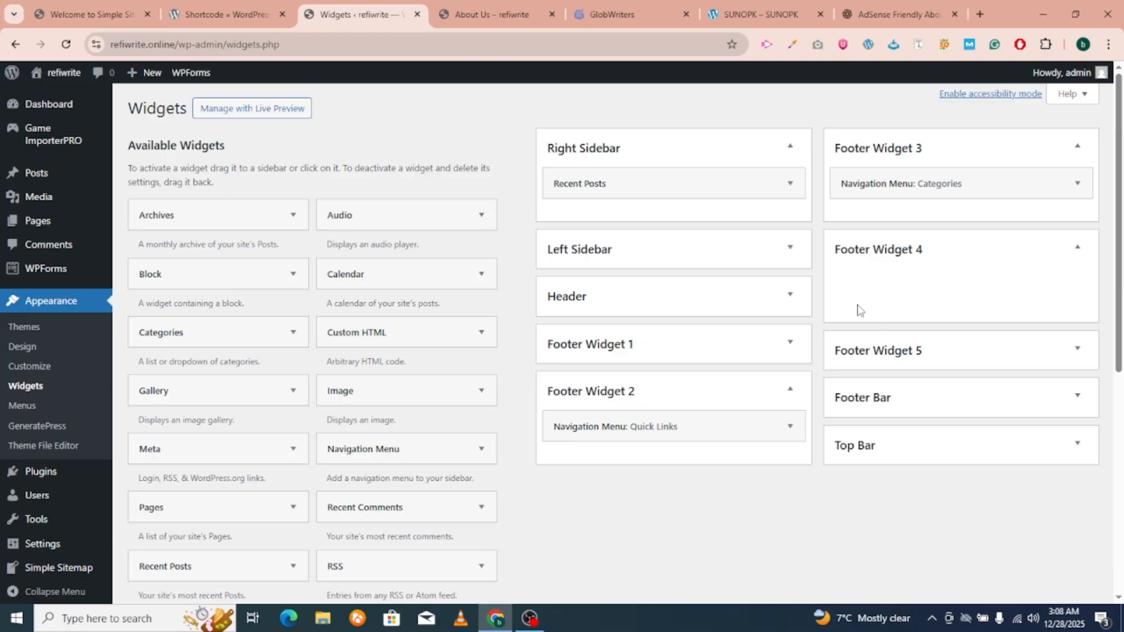
drag(429, 329, 865, 325)
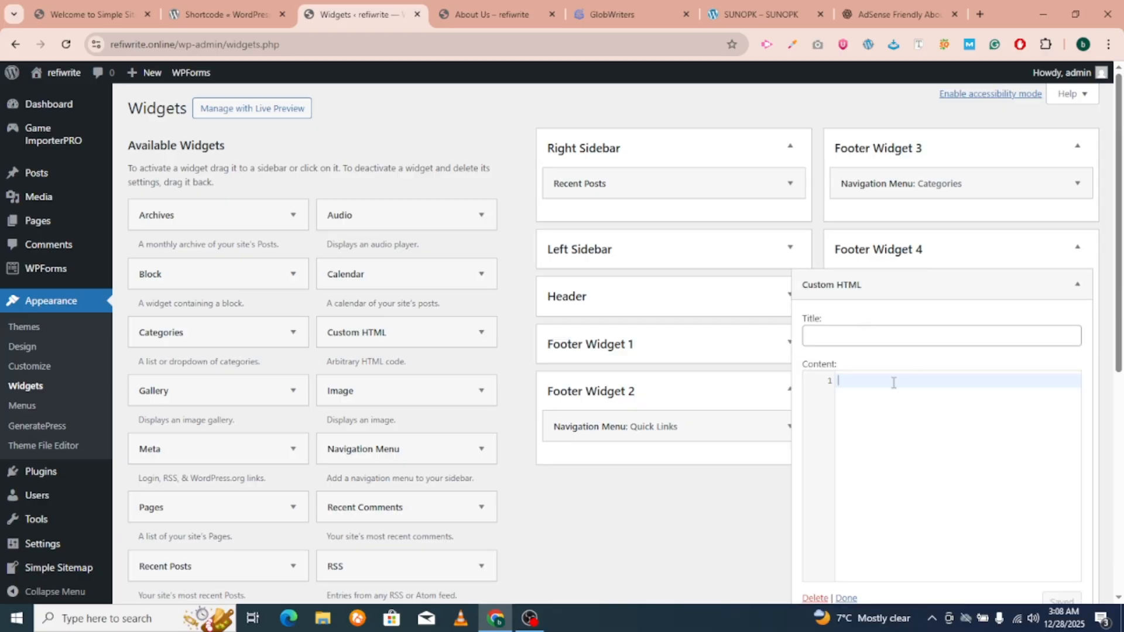
scroll(981, 459, down, 3)
click(845, 389)
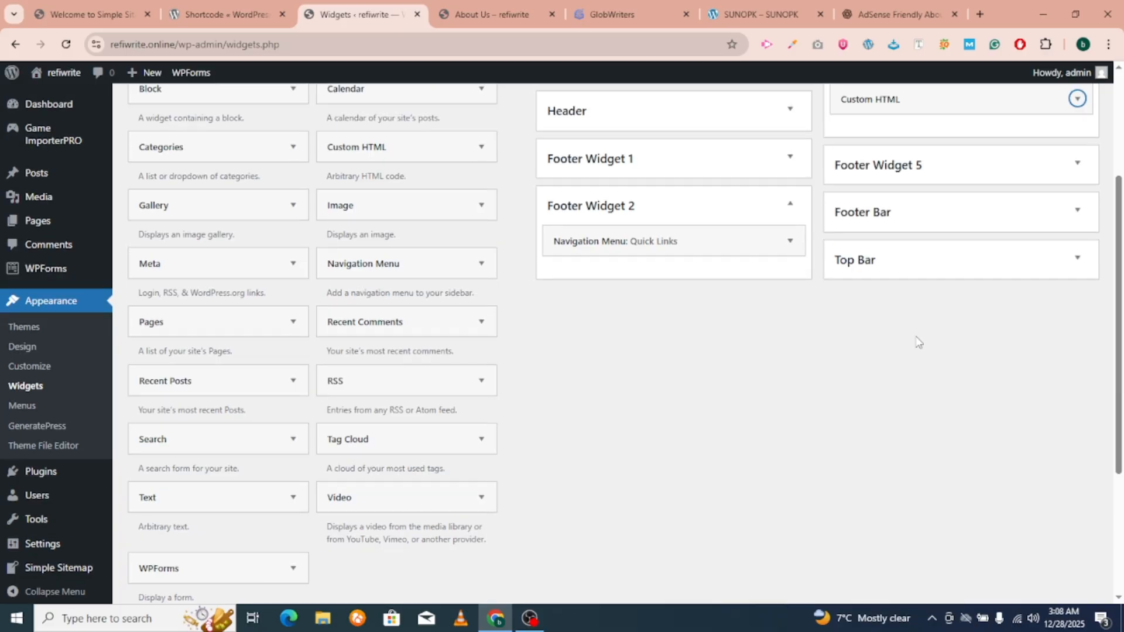
click(890, 228)
click(868, 319)
scroll(858, 313, up, 3)
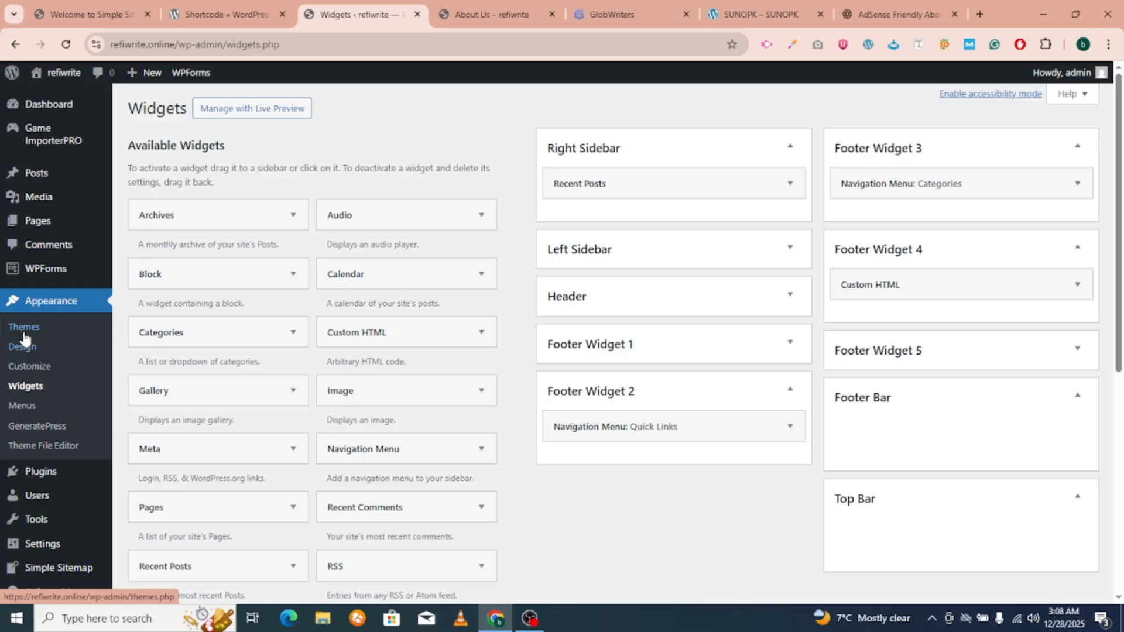
scroll(61, 434, down, 2)
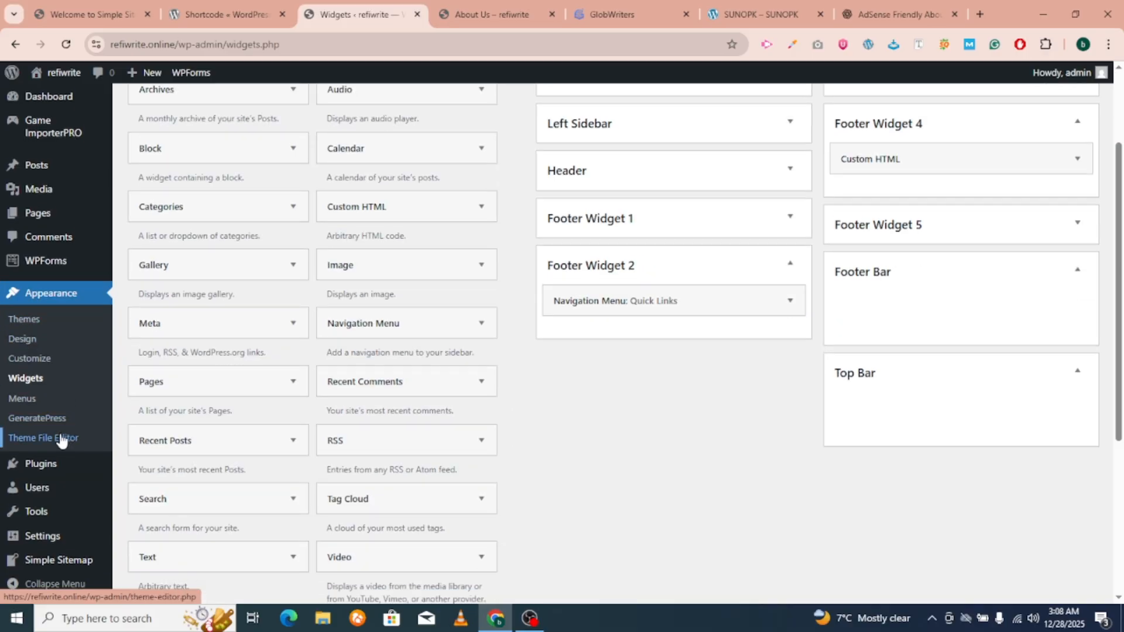
right_click(48, 451)
click(45, 472)
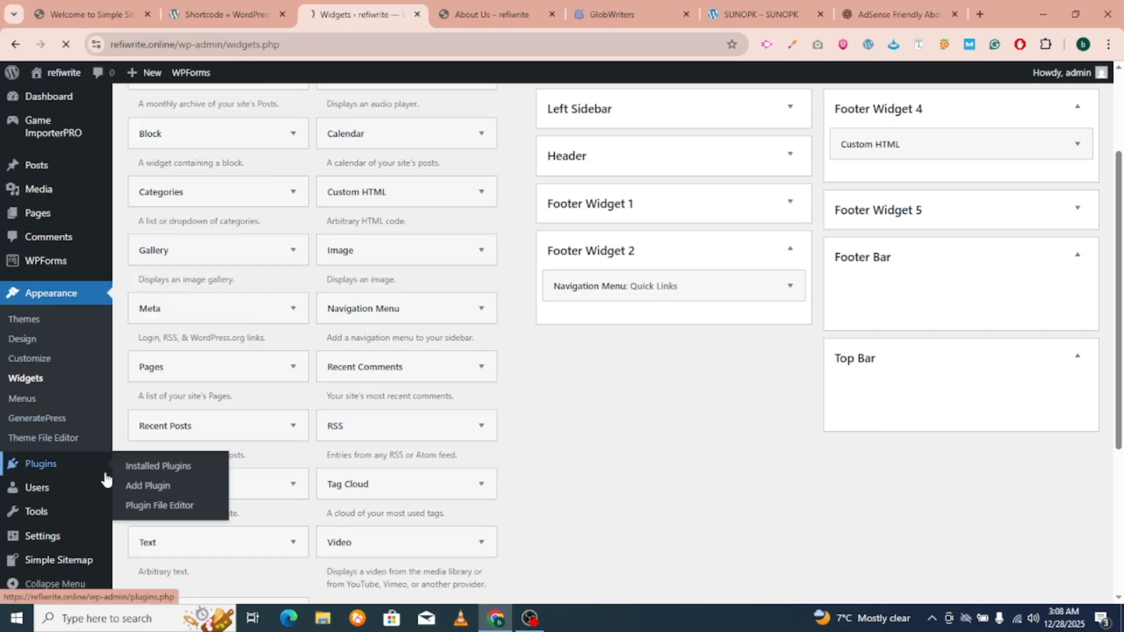
Search the plugin directory for elementor, then install and activate Elementor Website Builder.
click(153, 487)
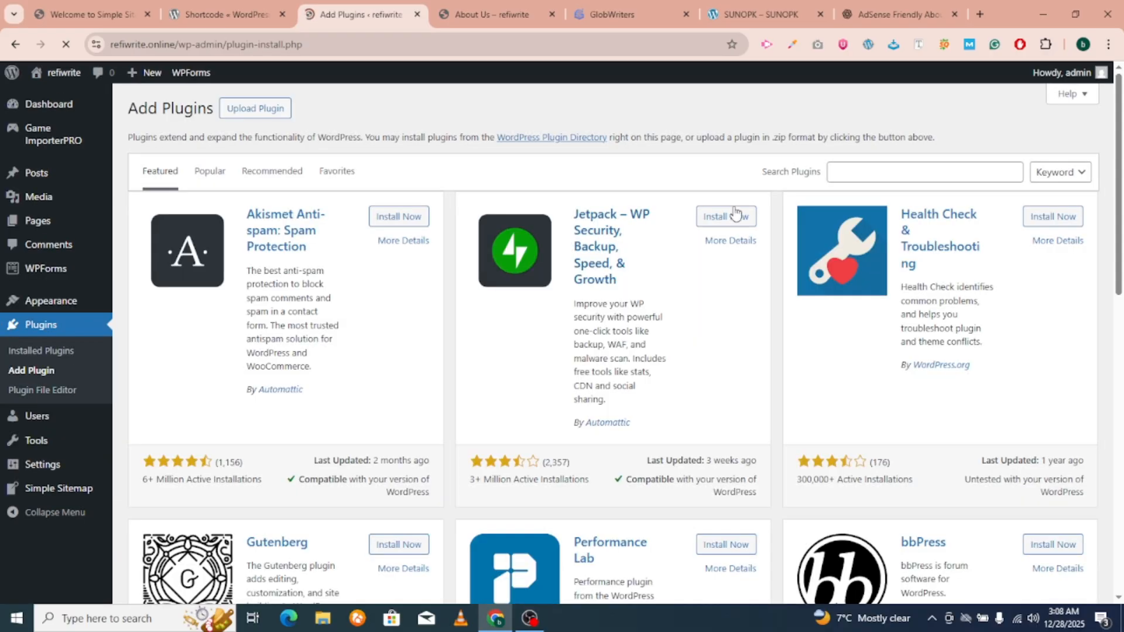
click(884, 173)
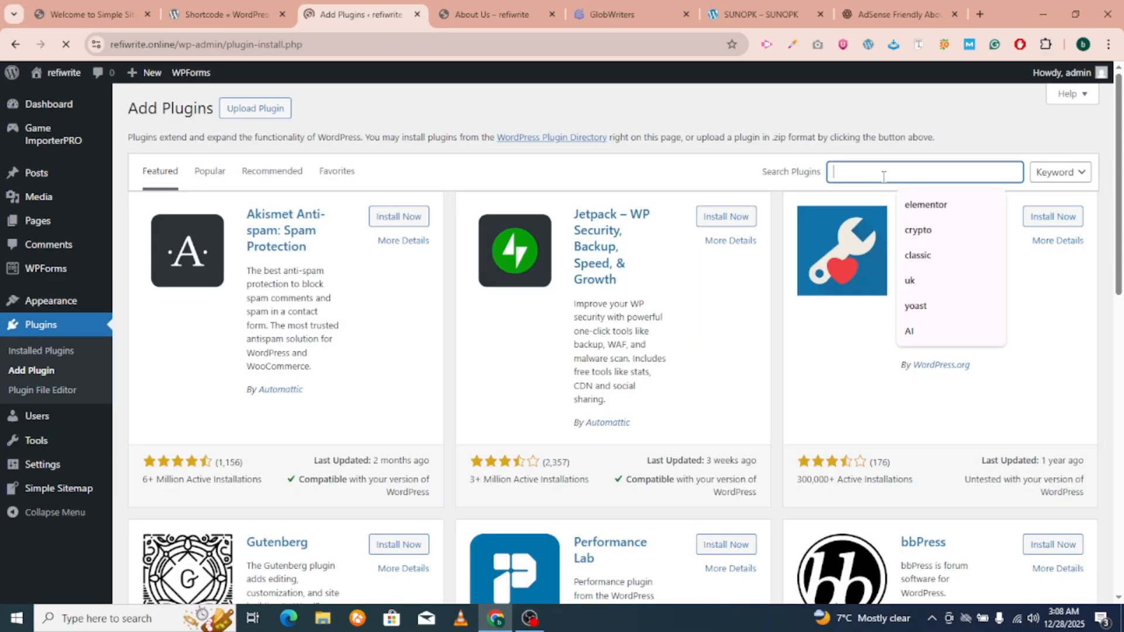
click(937, 206)
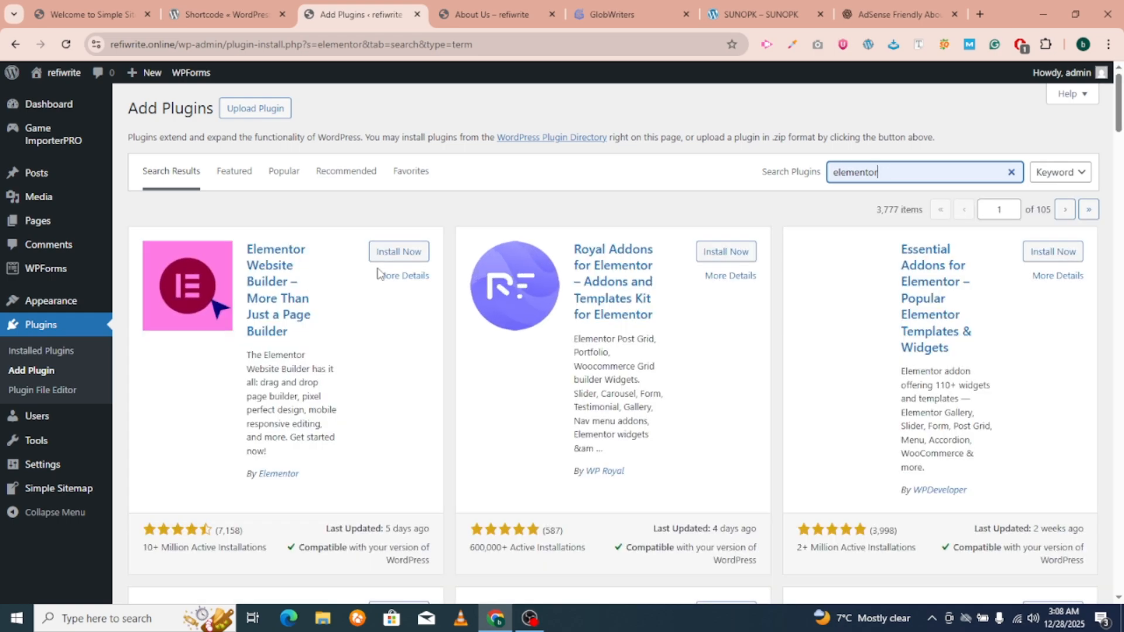
click(389, 252)
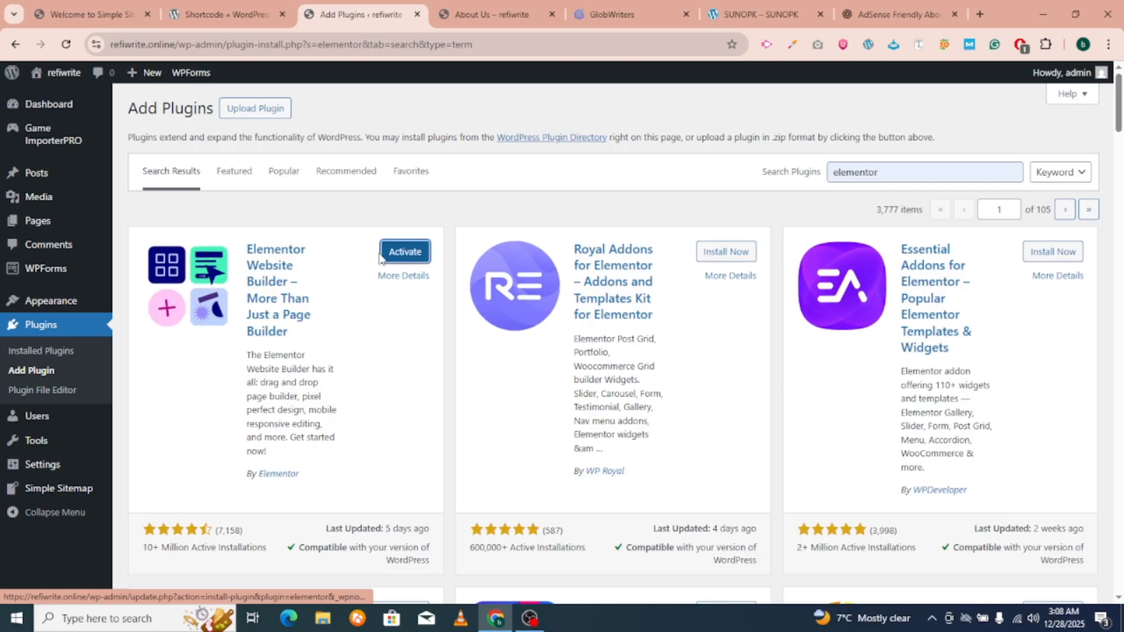
click(382, 253)
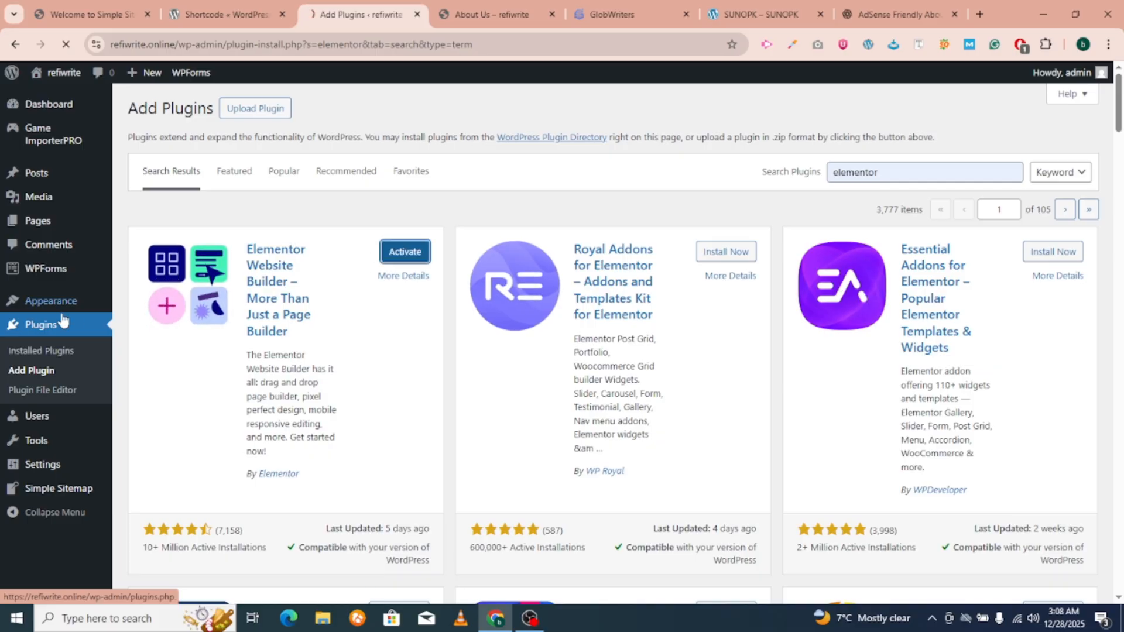
click(624, 1)
Scroll the GlobWriters feed to the Elementor Pro post and open its workupload link.
scroll(460, 243, down, 20)
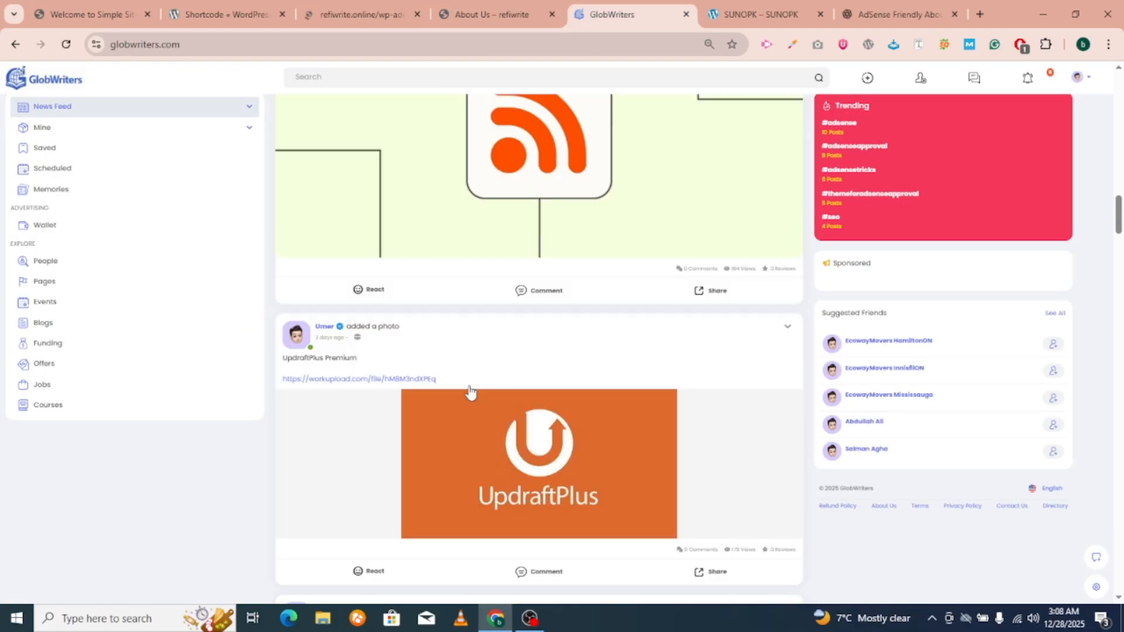
scroll(479, 403, down, 8)
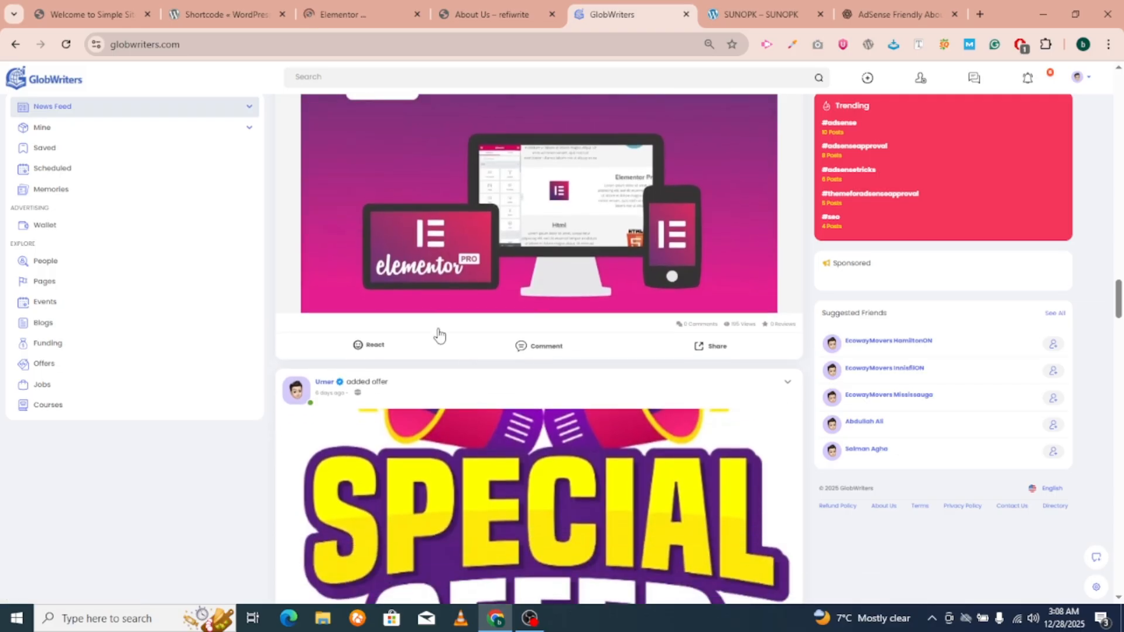
scroll(409, 301, up, 5)
click(336, 326)
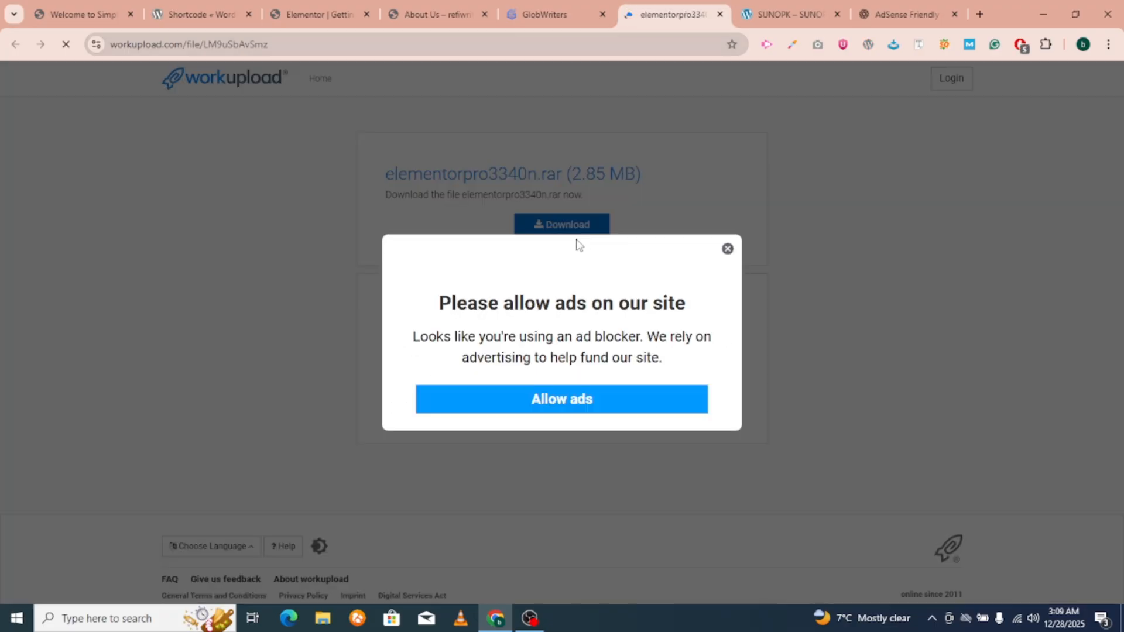
Download elementorpro3340n.rar from workupload and confirm it finished in Chrome's downloads list.
click(728, 243)
click(561, 229)
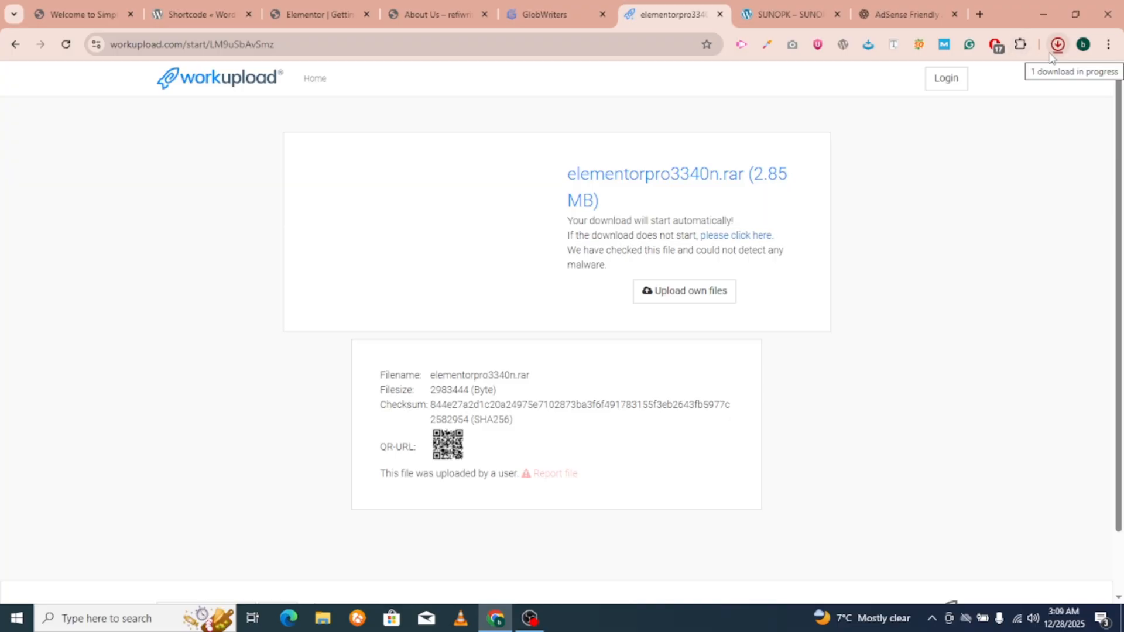
click(1056, 50)
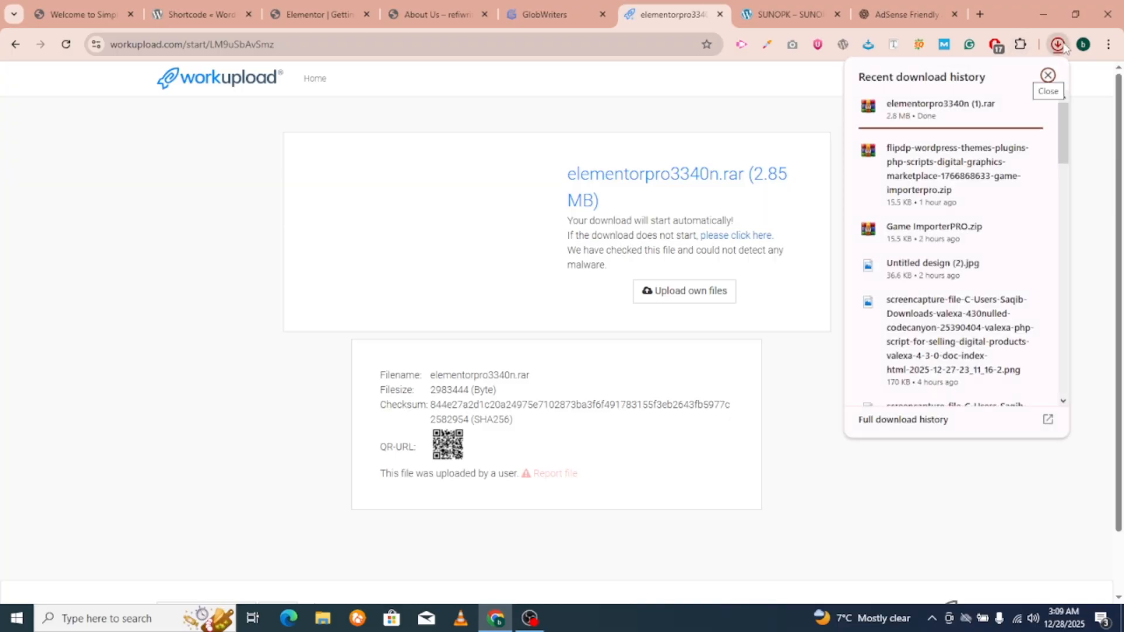
click(1060, 47)
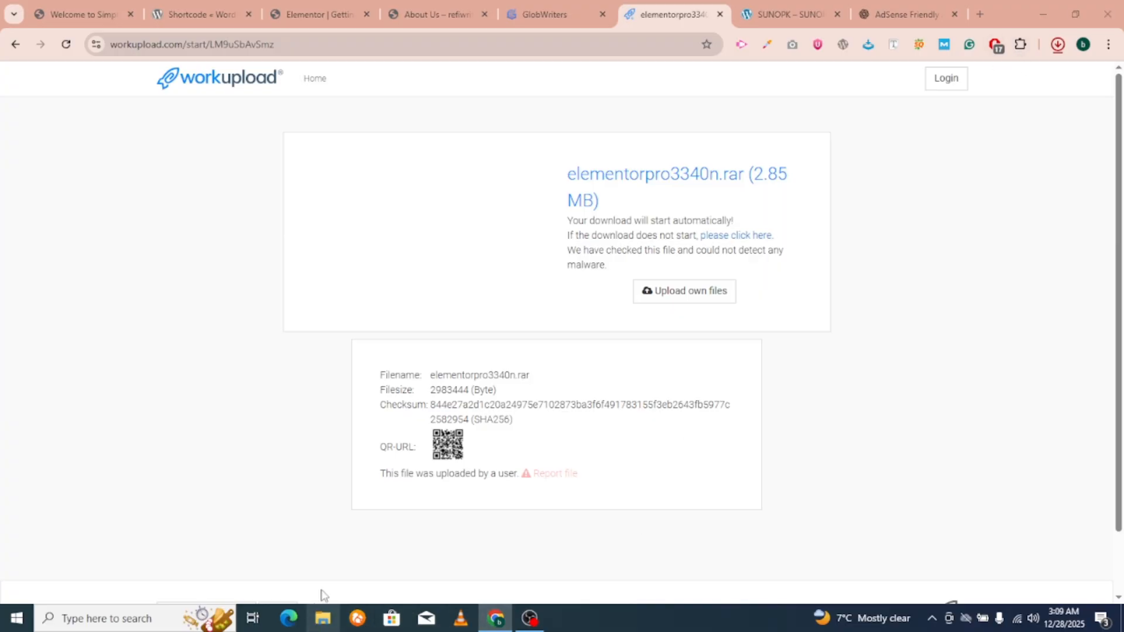
click(323, 618)
Extract the downloaded elementorpro3340n archive in Downloads into a new folder.
click(59, 182)
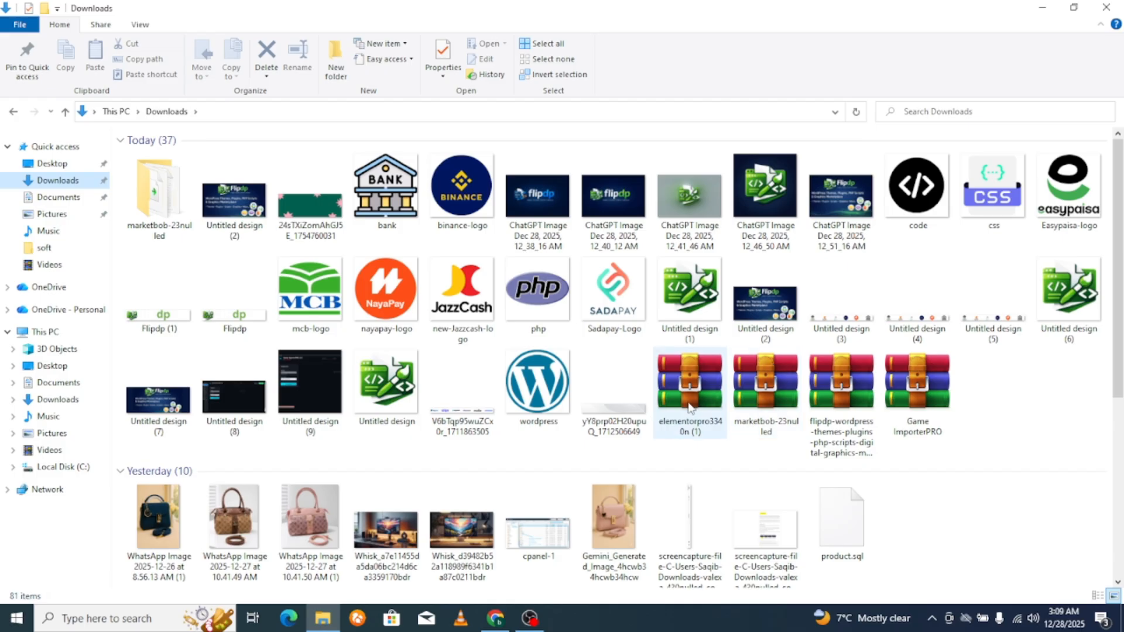
right_click(691, 399)
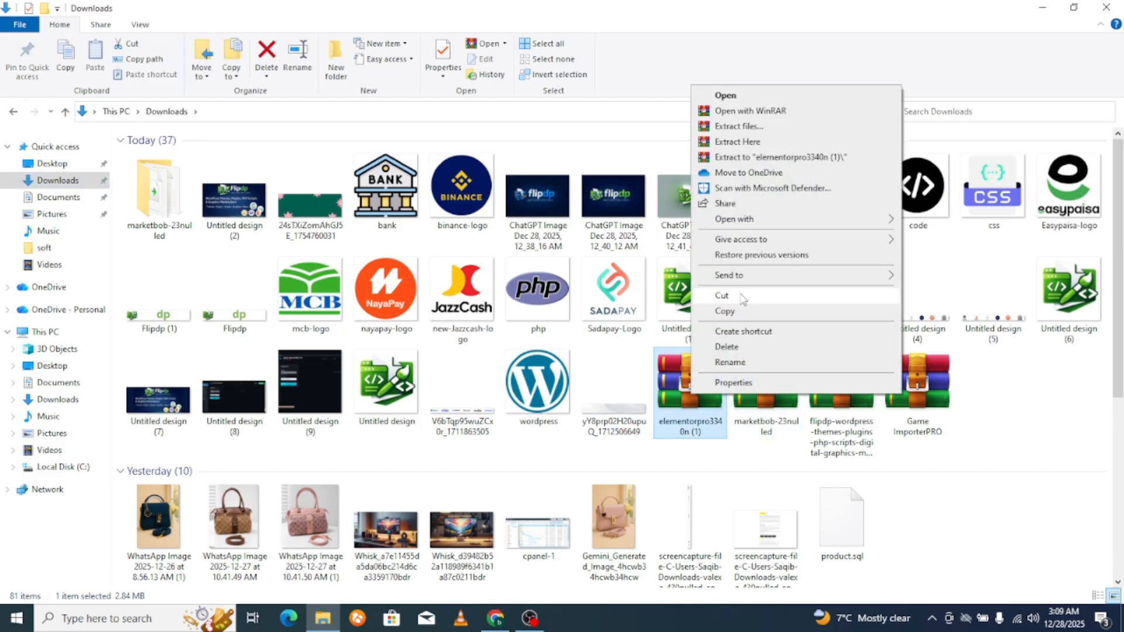
click(739, 126)
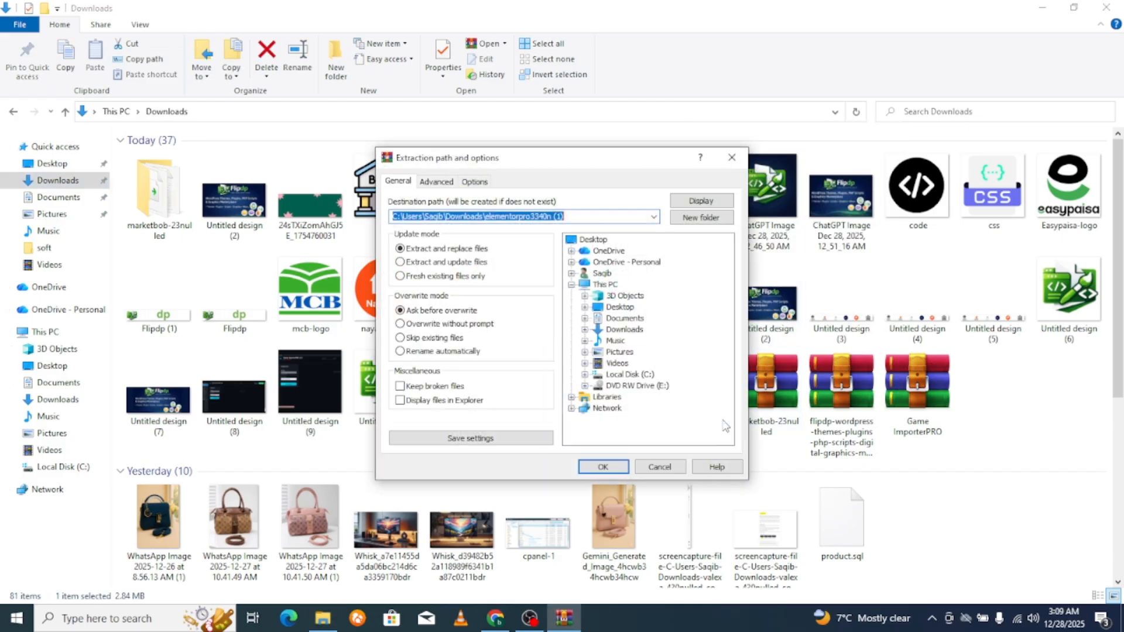
click(603, 466)
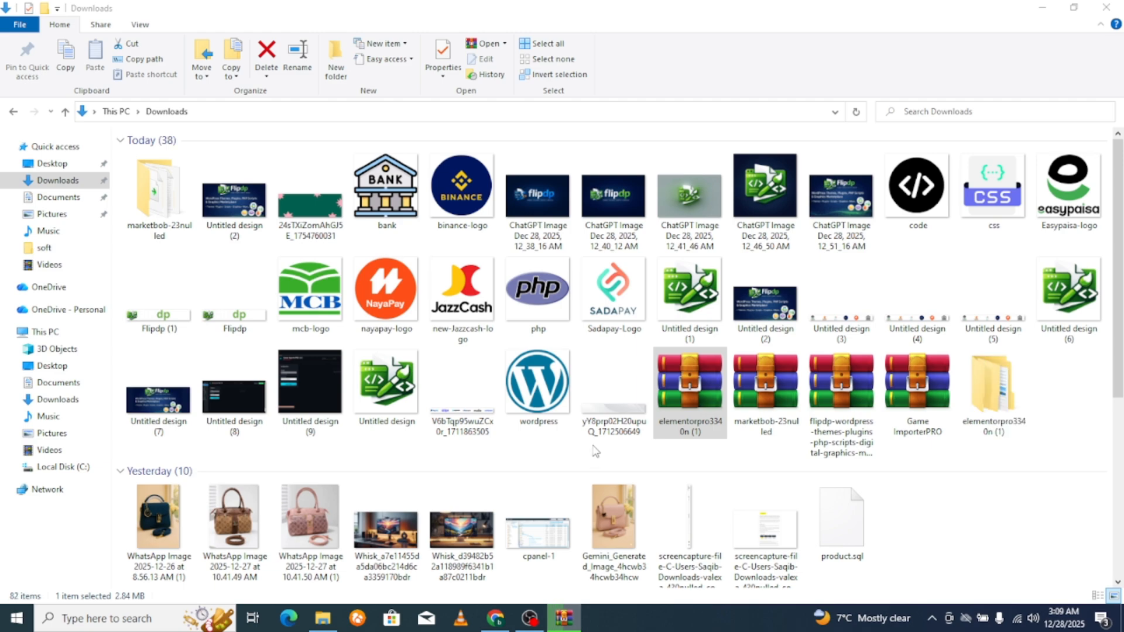
Pack the extracted elementor-pro folder into a ZIP archive, elementor-pro.zip.
double_click(994, 386)
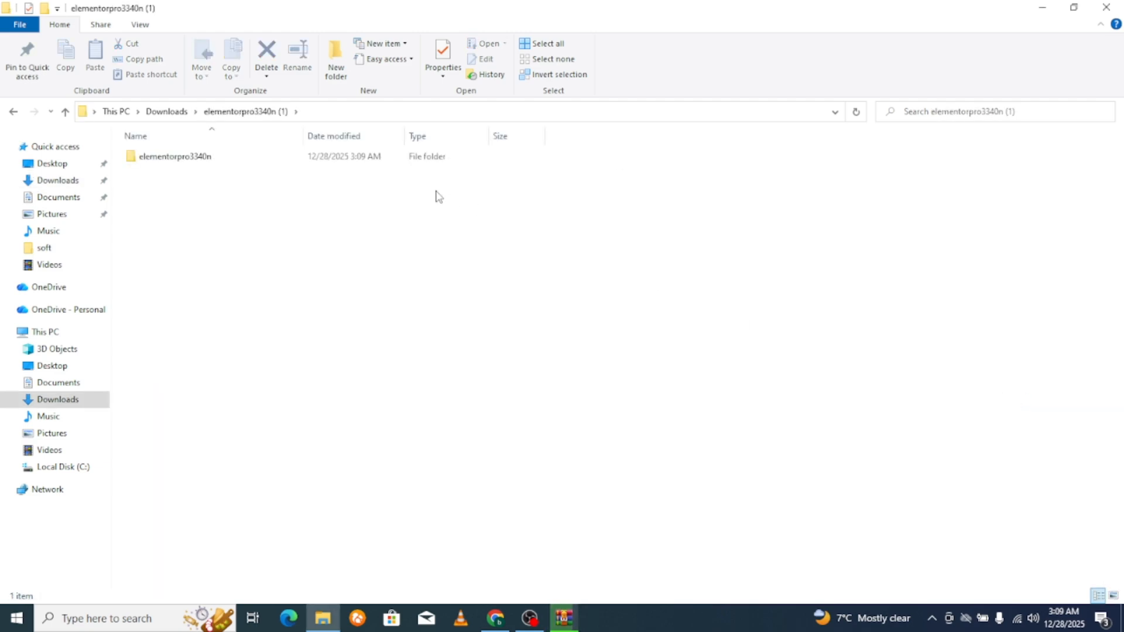
double_click(227, 160)
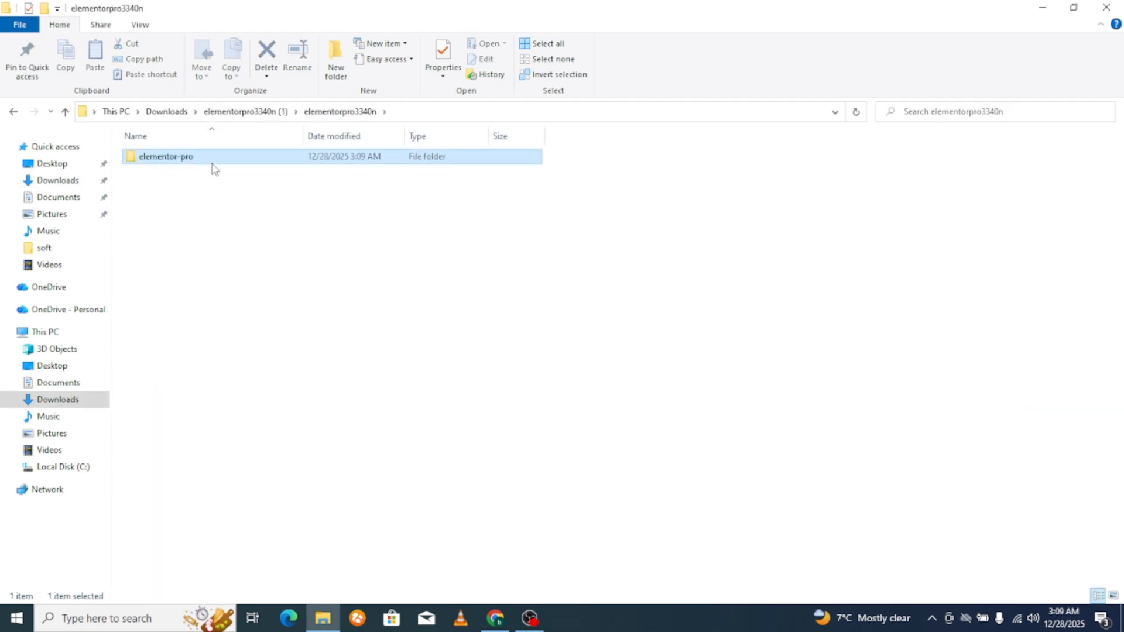
double_click(214, 163)
click(13, 112)
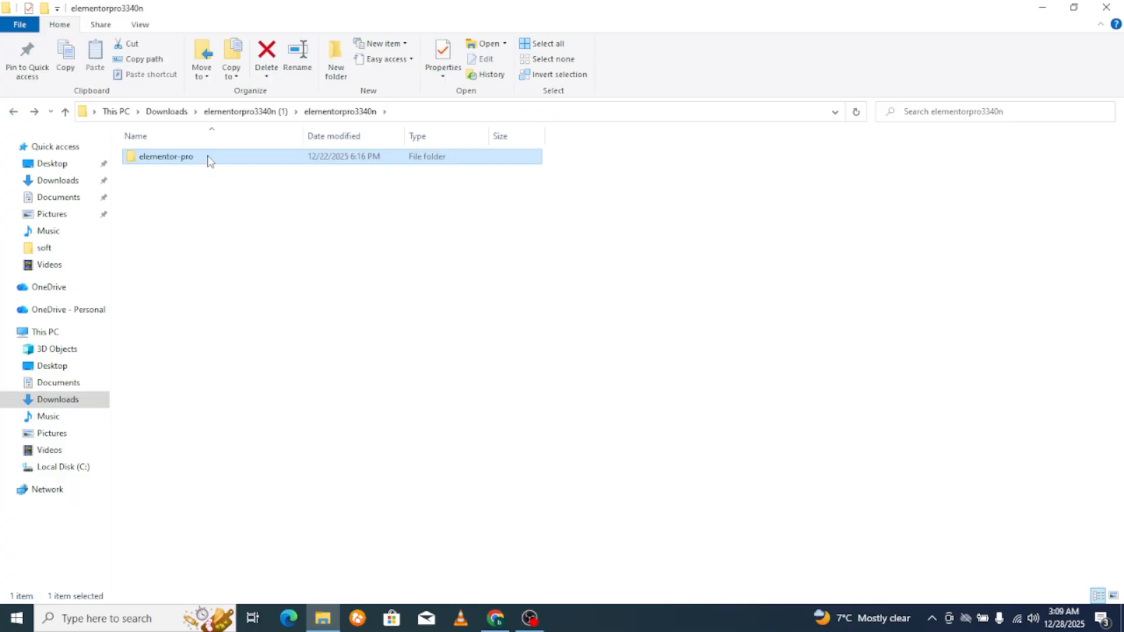
right_click(208, 158)
click(258, 326)
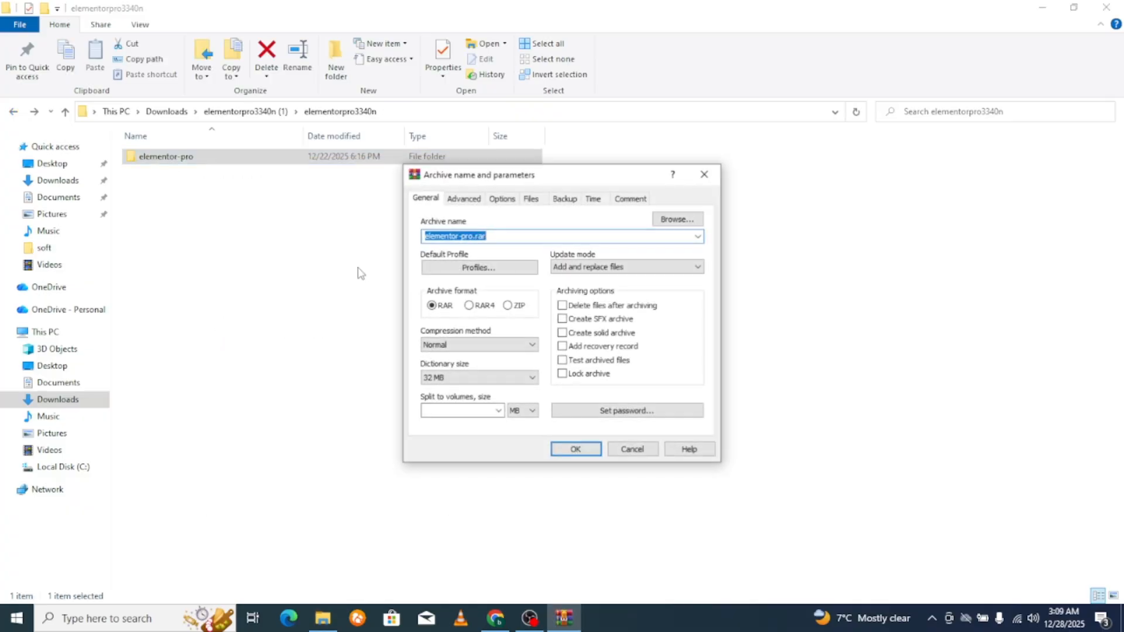
click(507, 305)
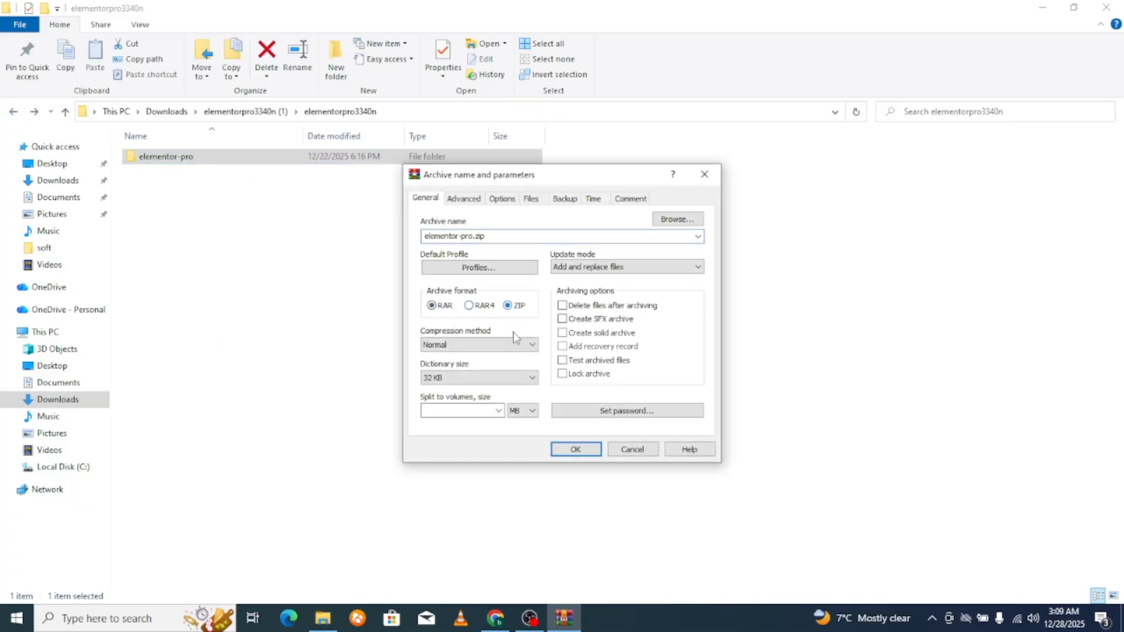
click(576, 452)
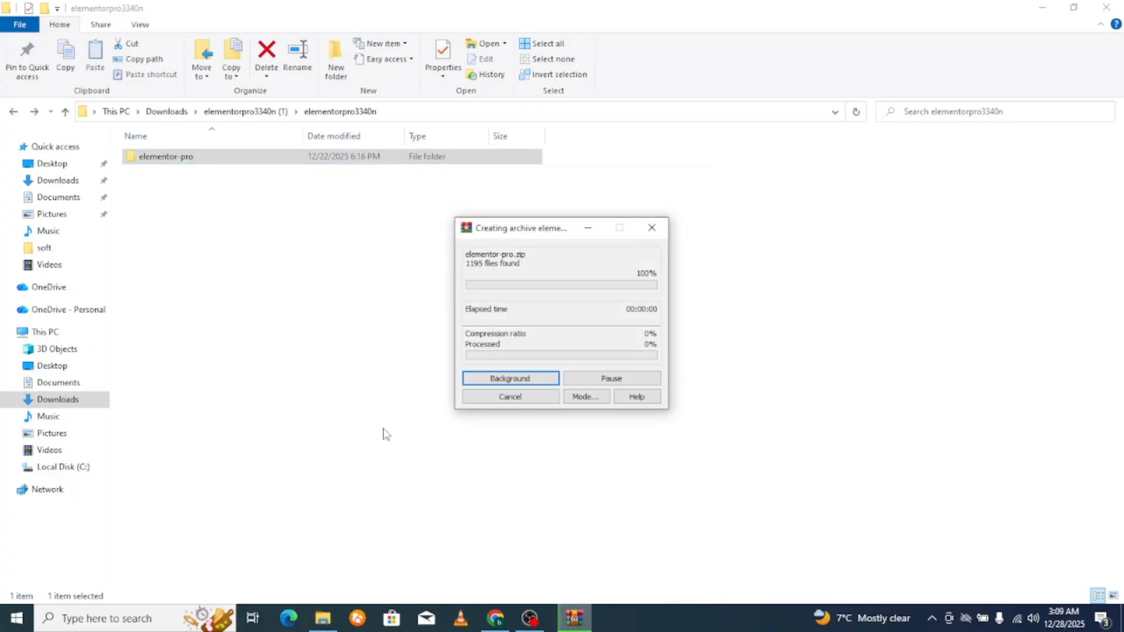
click(495, 618)
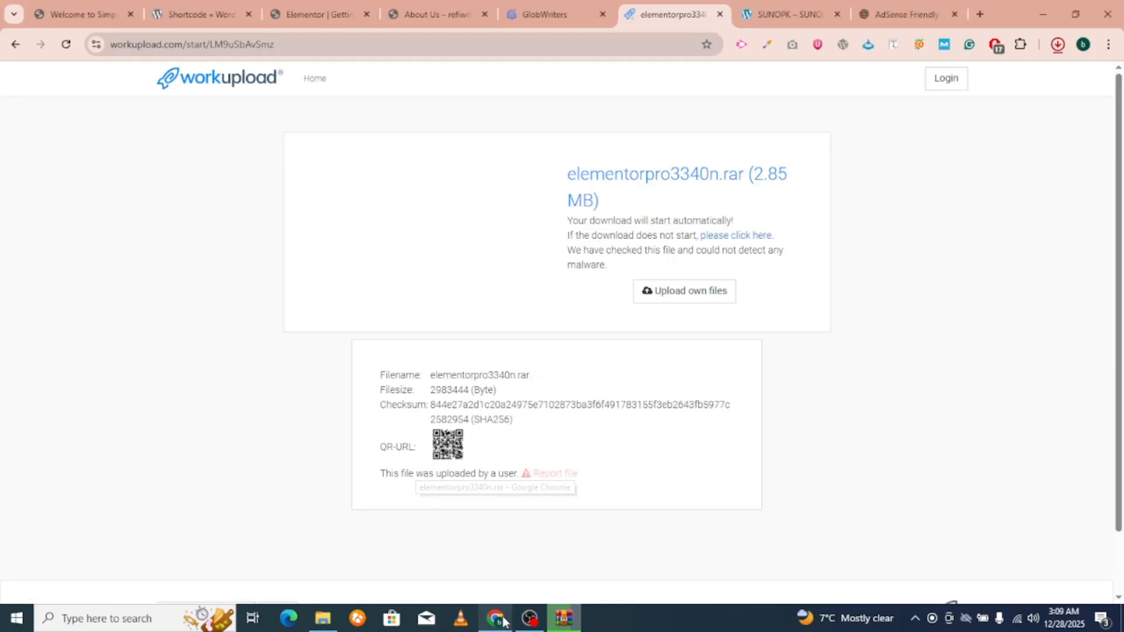
Close the extra browser tabs and go to the WordPress Add Plugins page.
click(719, 14)
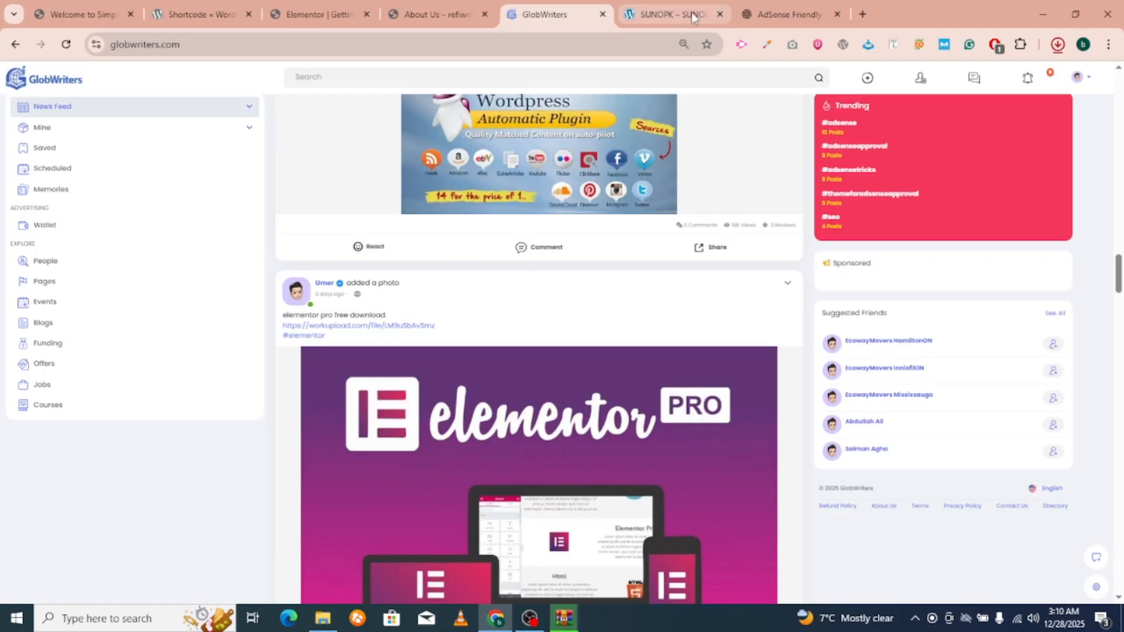
click(104, 7)
click(248, 15)
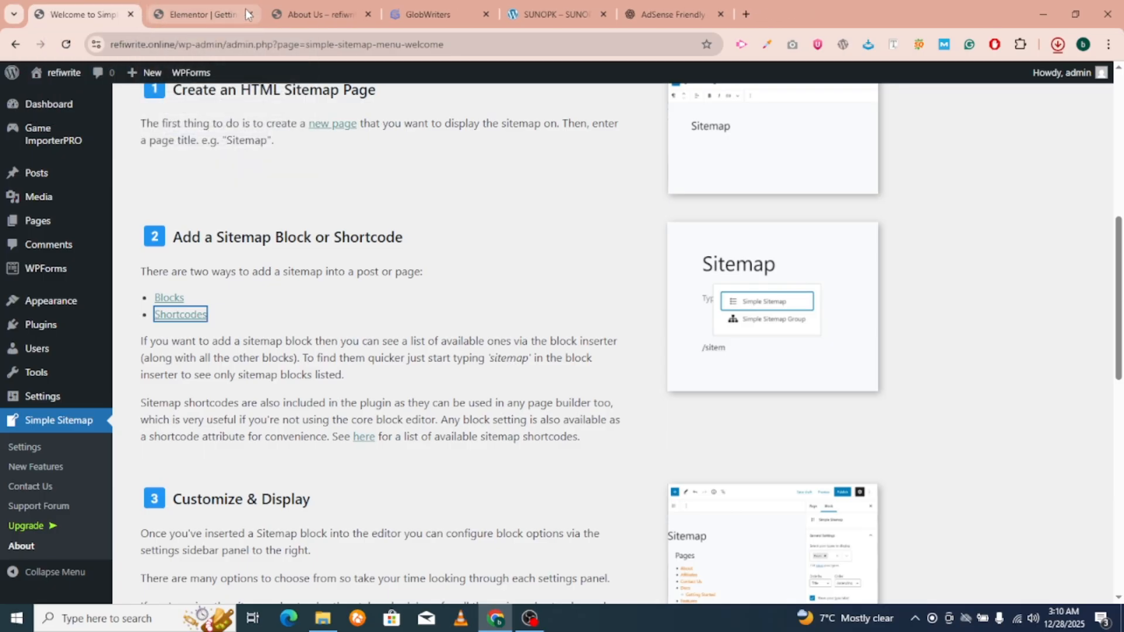
click(215, 13)
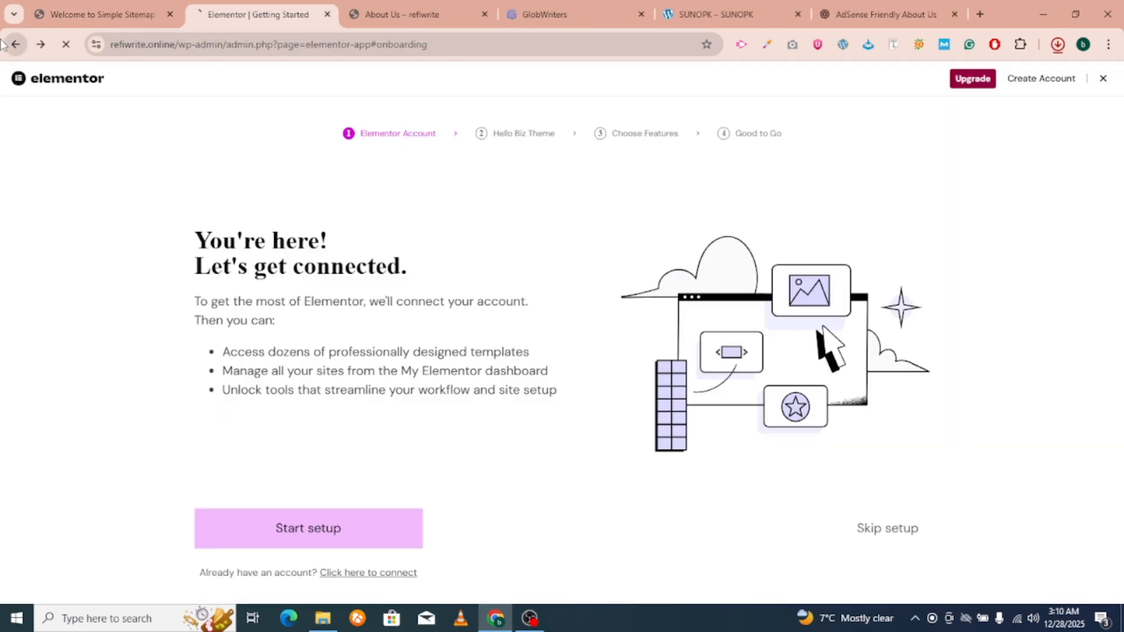
click(97, 14)
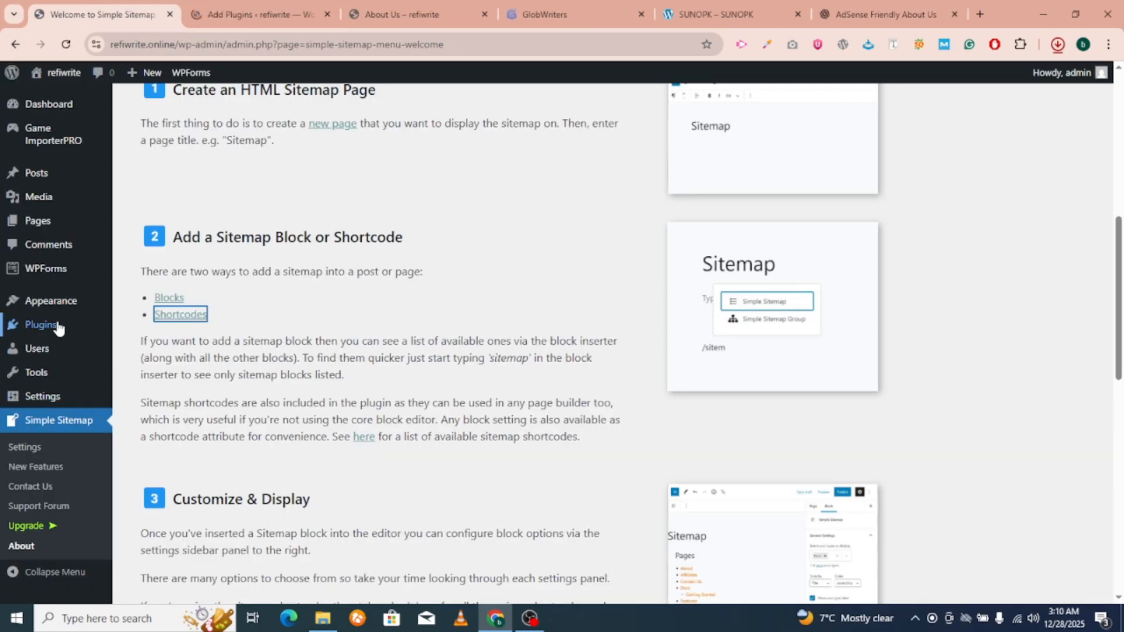
mouse_move(55, 325)
click(142, 351)
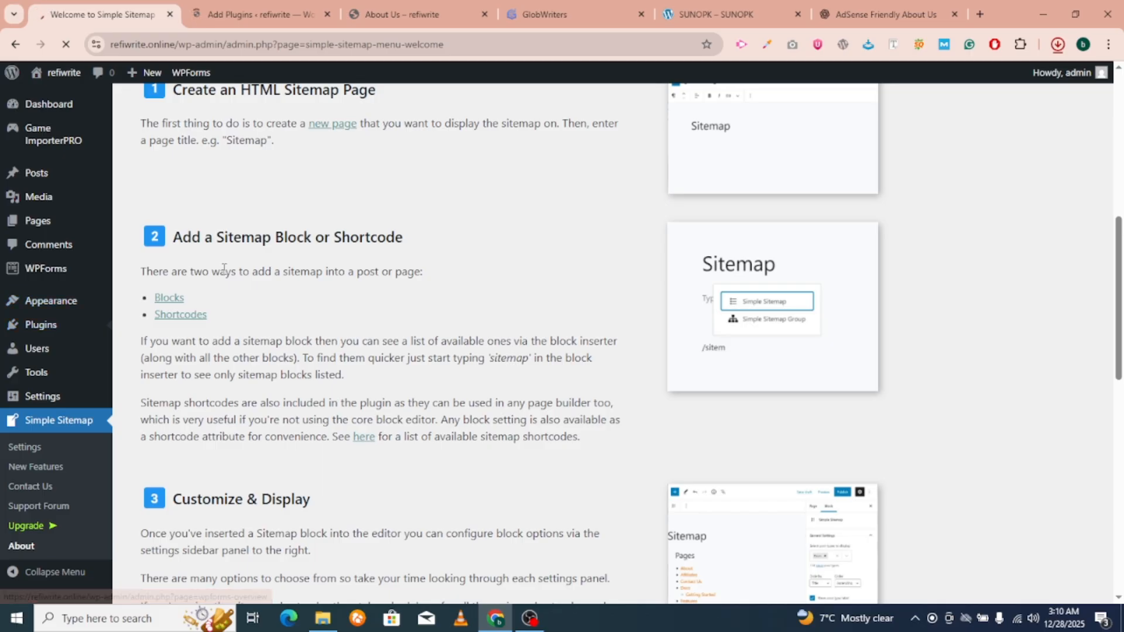
click(327, 14)
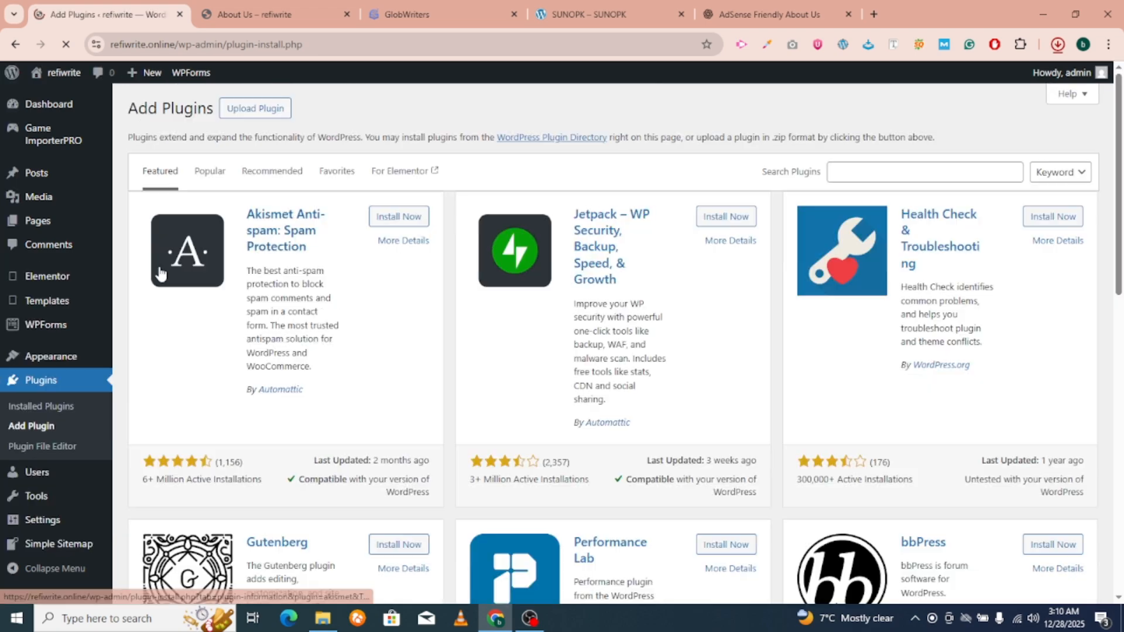
Upload elementor-pro.zip from the elementorpro3340n folder, install it, and activate Elementor Pro.
click(273, 112)
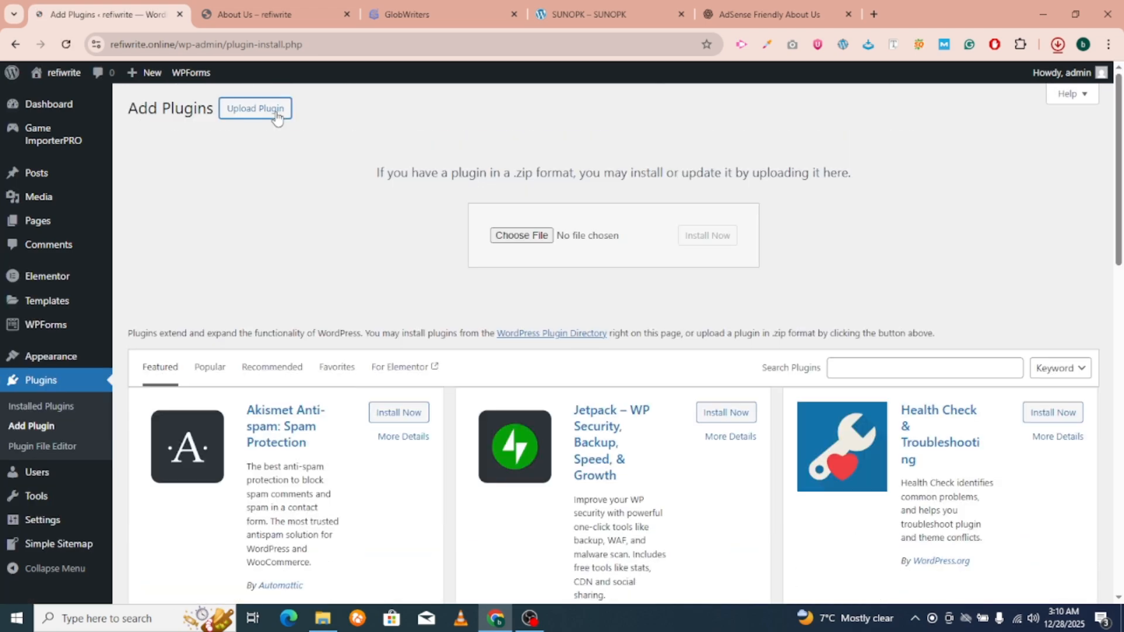
click(512, 237)
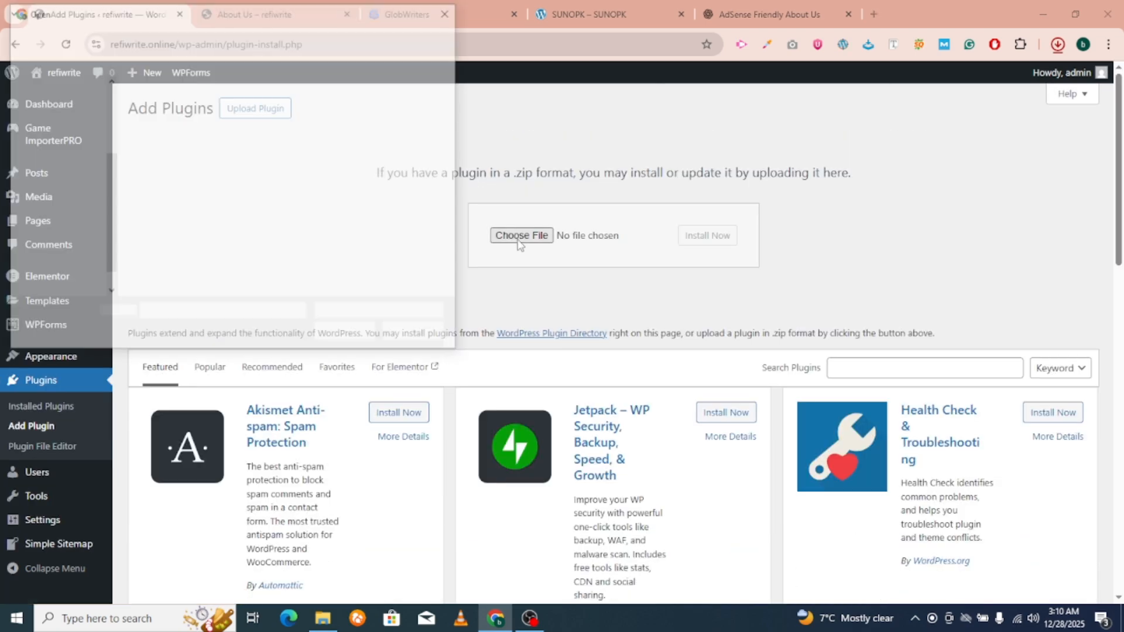
double_click(324, 155)
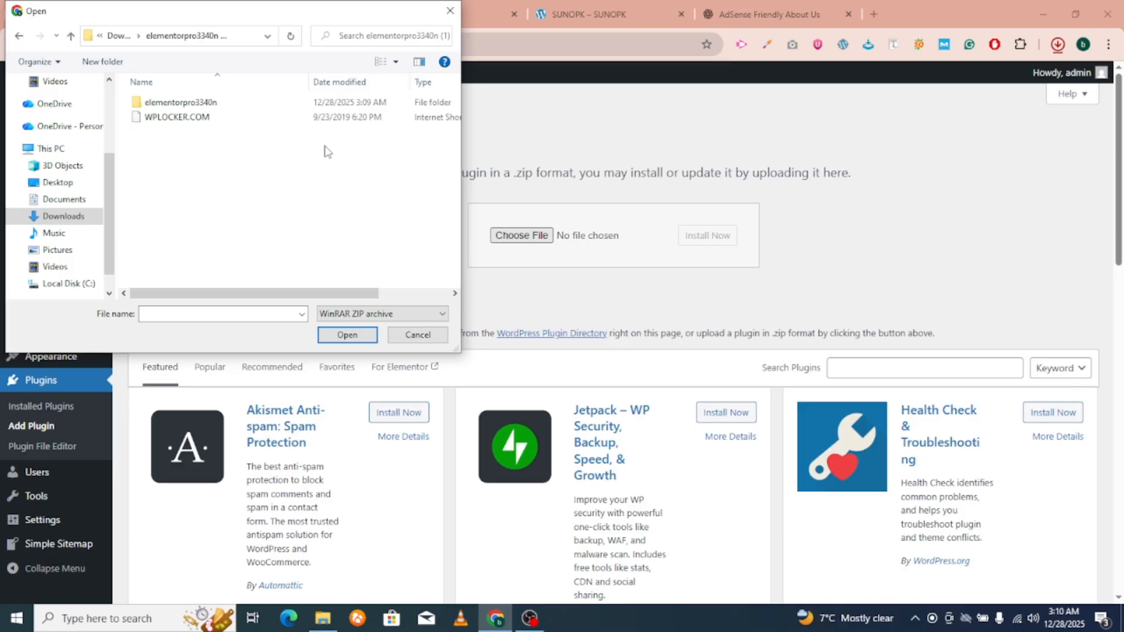
click(199, 120)
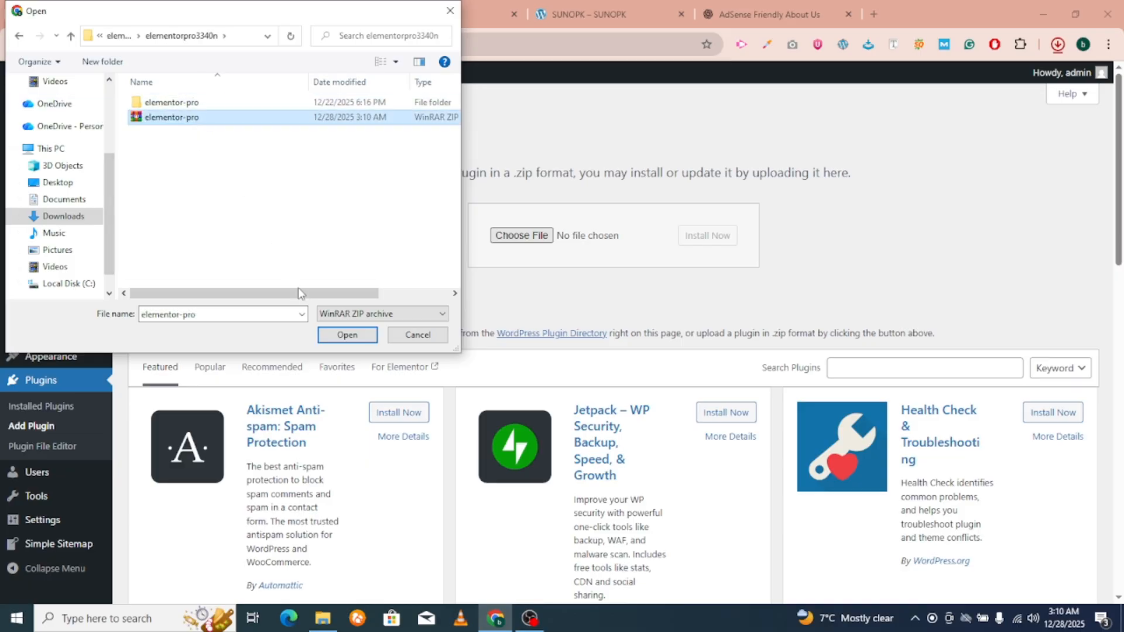
click(345, 335)
click(697, 237)
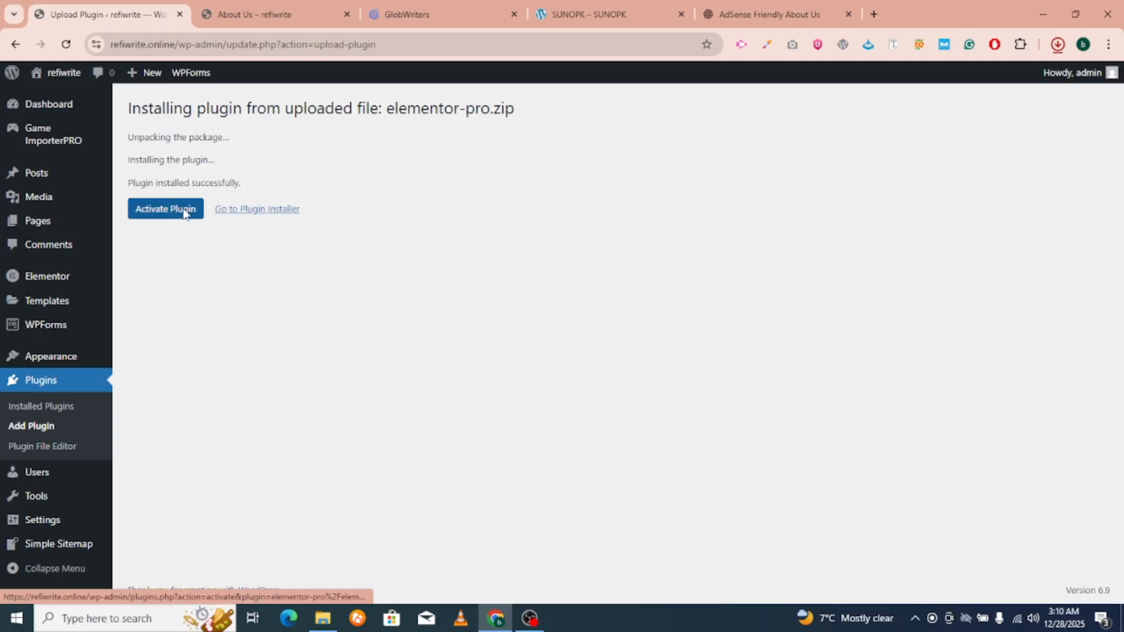
click(184, 211)
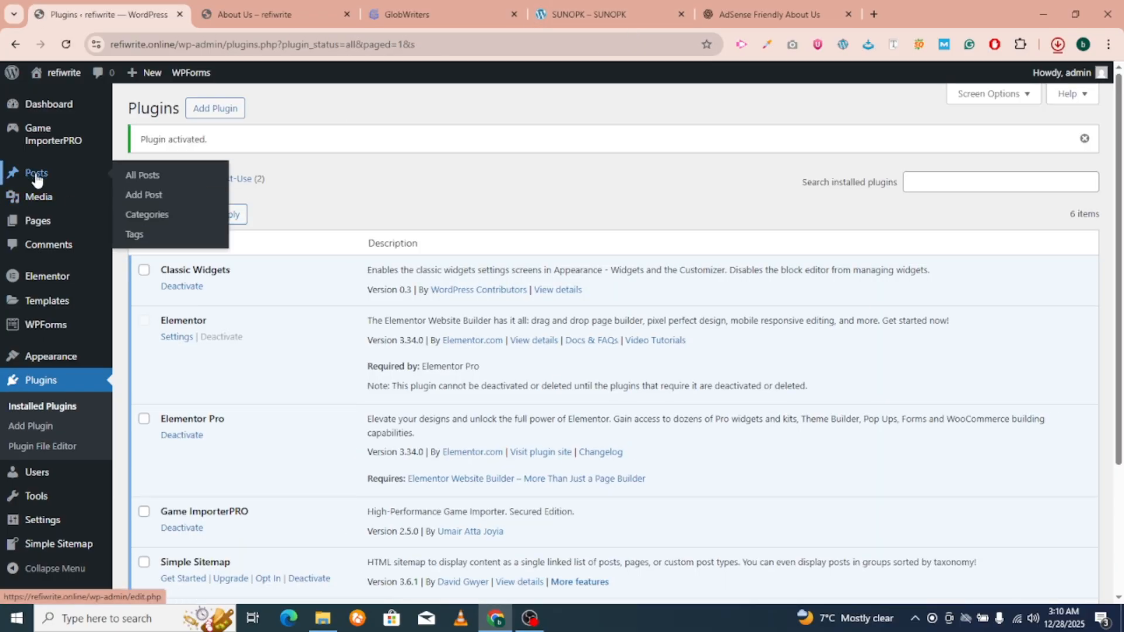
Add a page titled Home, publish it, and launch Edit with Elementor.
mouse_move(37, 220)
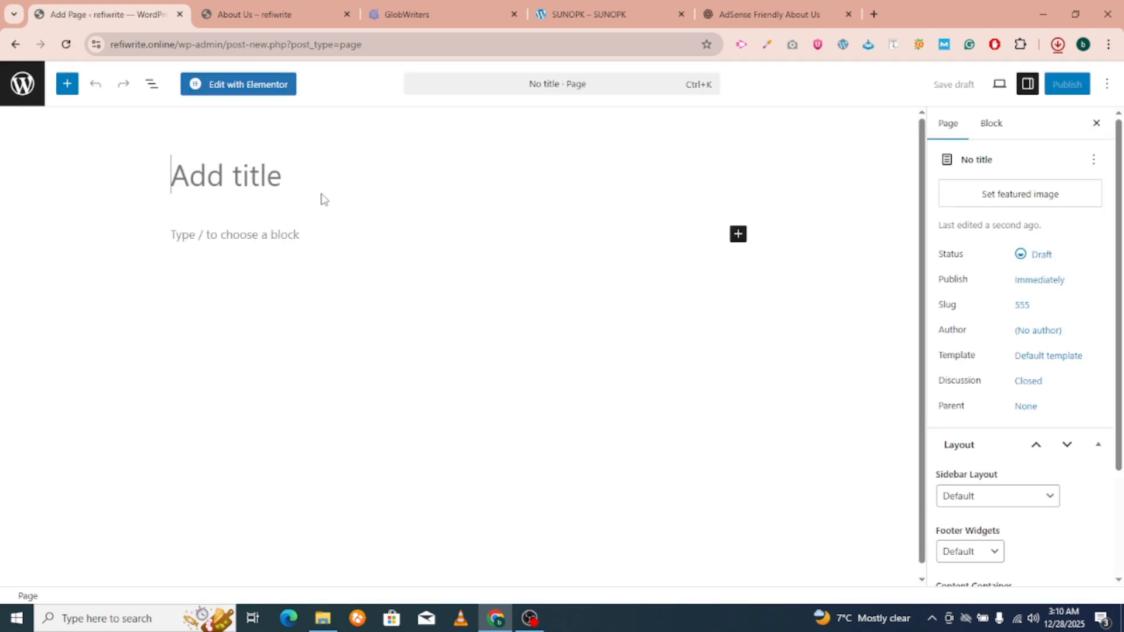
text(Home)
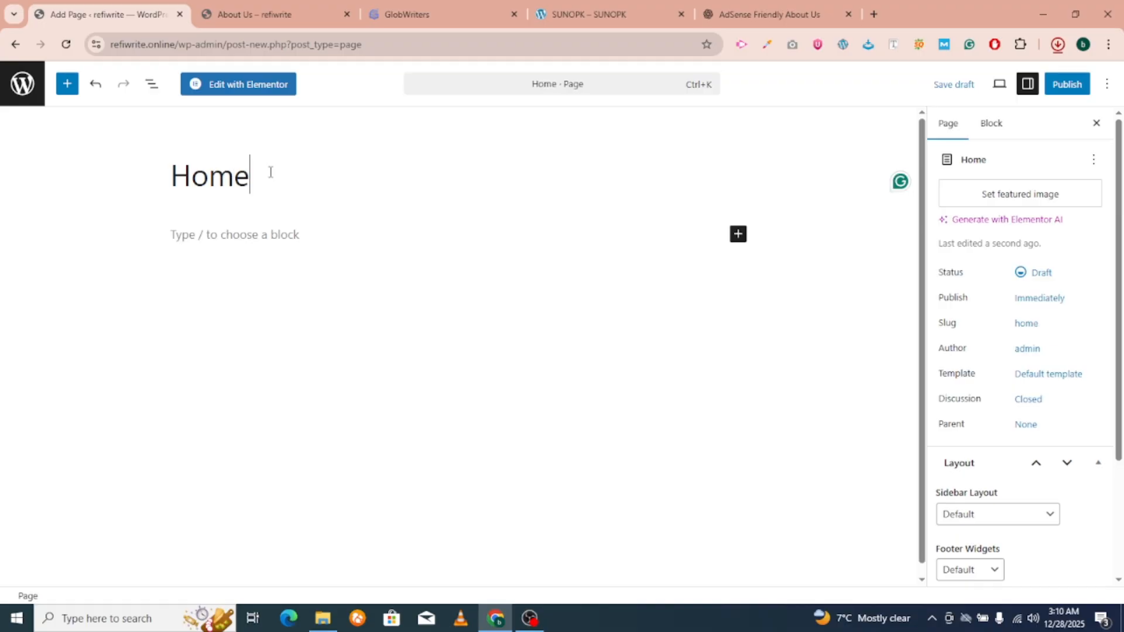
click(1067, 85)
click(1066, 86)
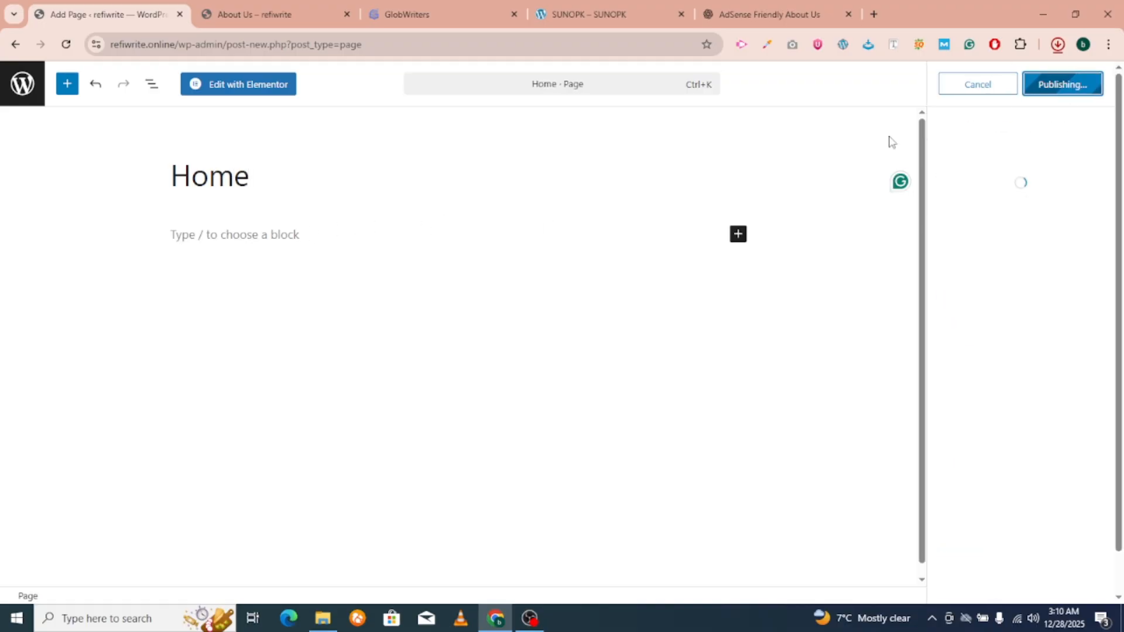
click(224, 96)
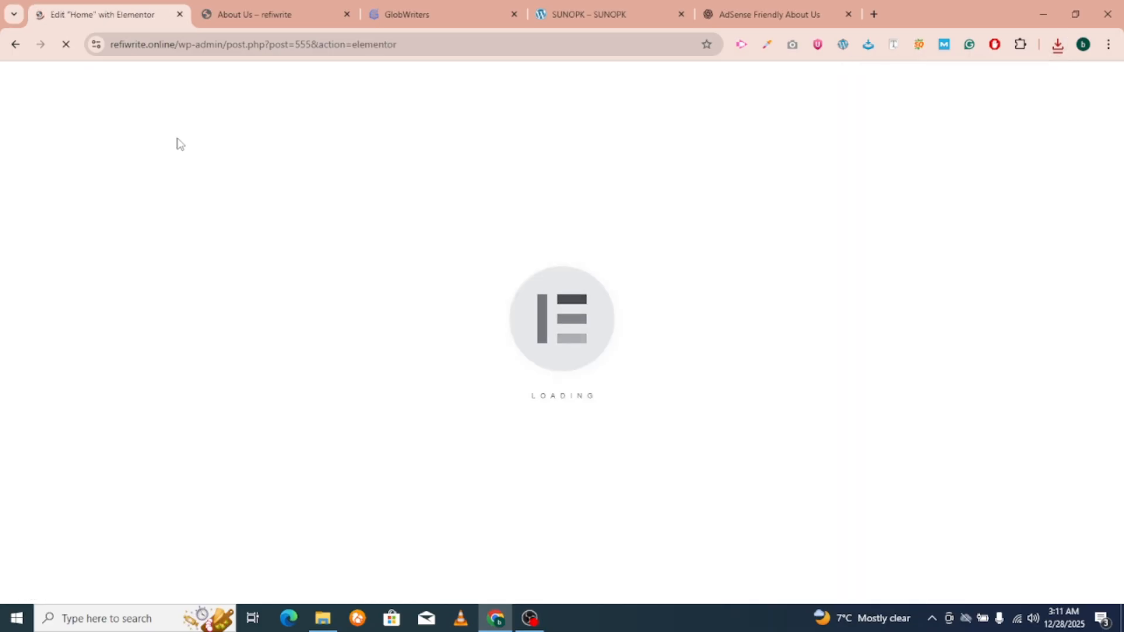
click(637, 6)
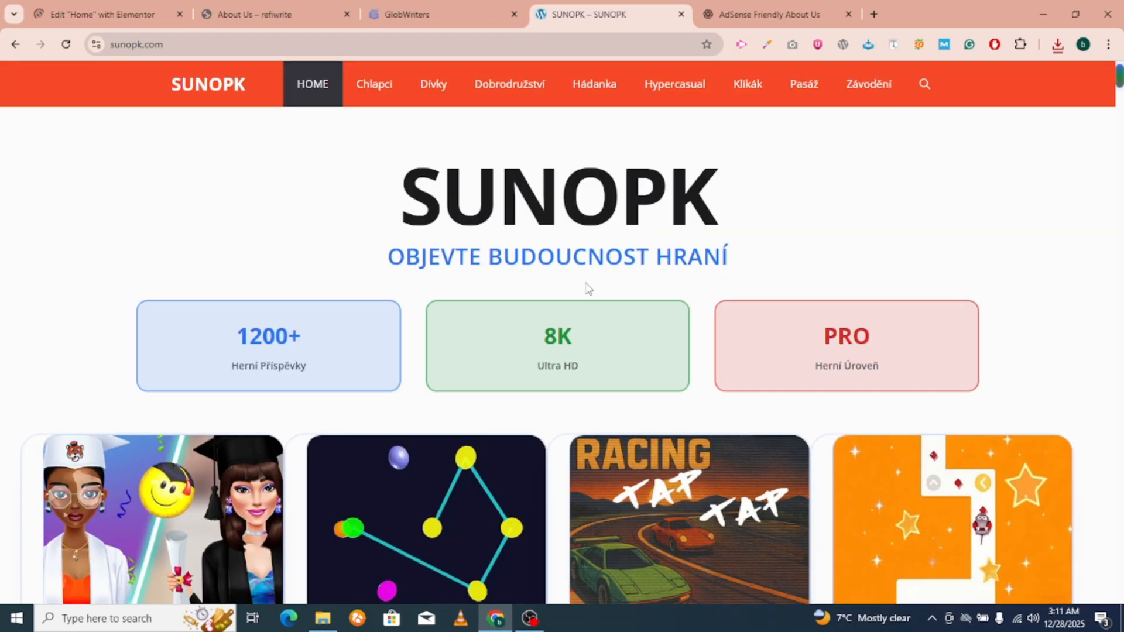
drag(369, 195, 890, 367)
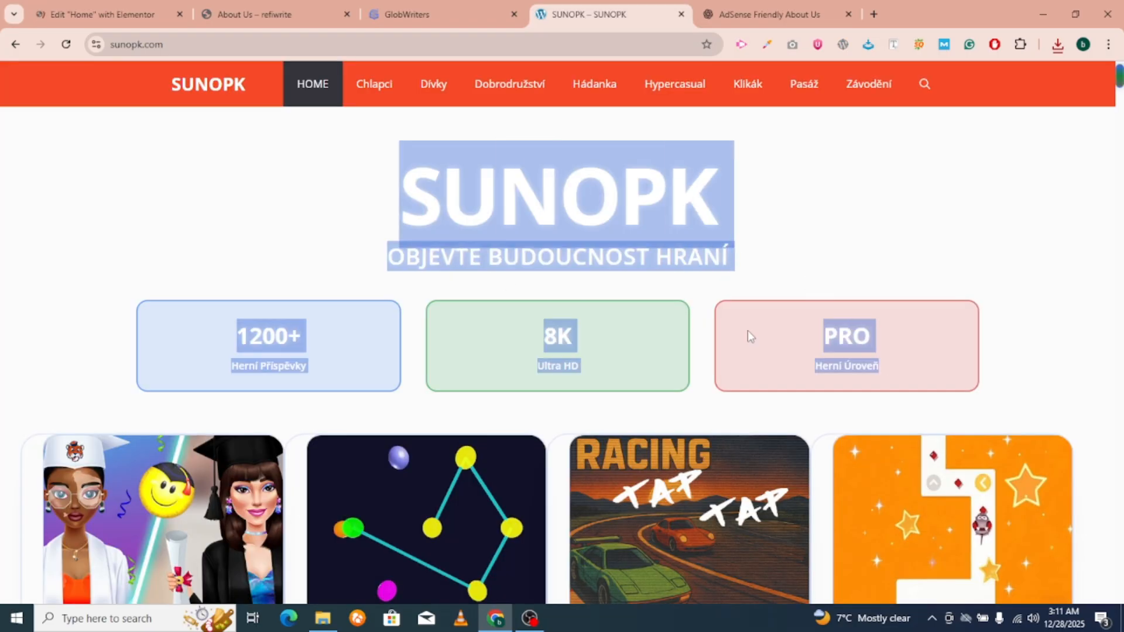
scroll(440, 289, down, 10)
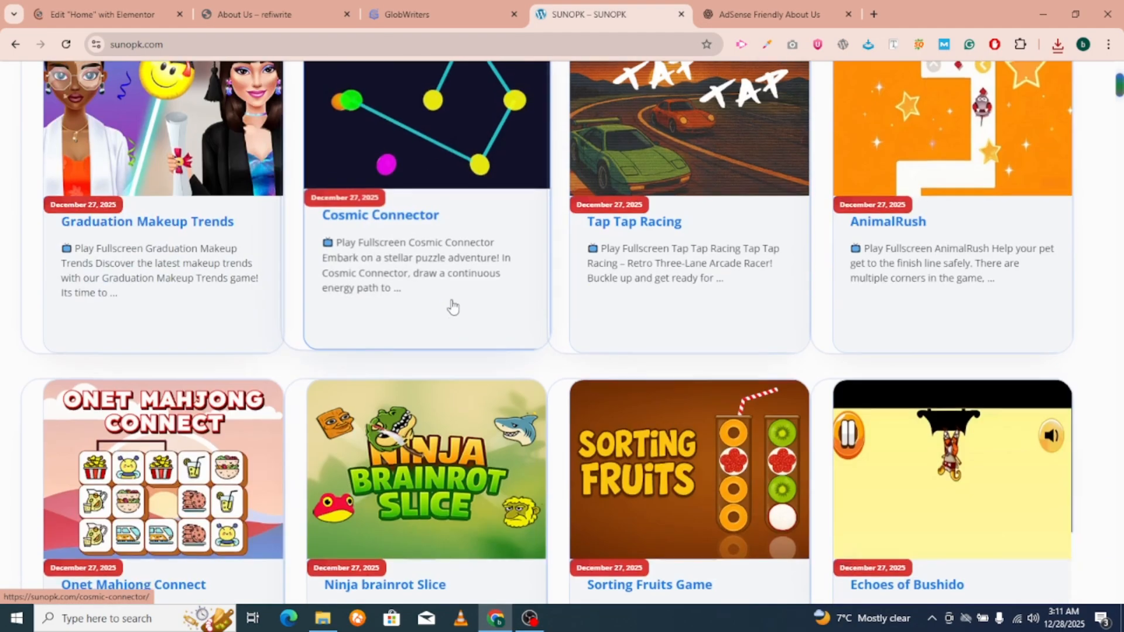
scroll(452, 304, up, 5)
scroll(454, 304, up, 3)
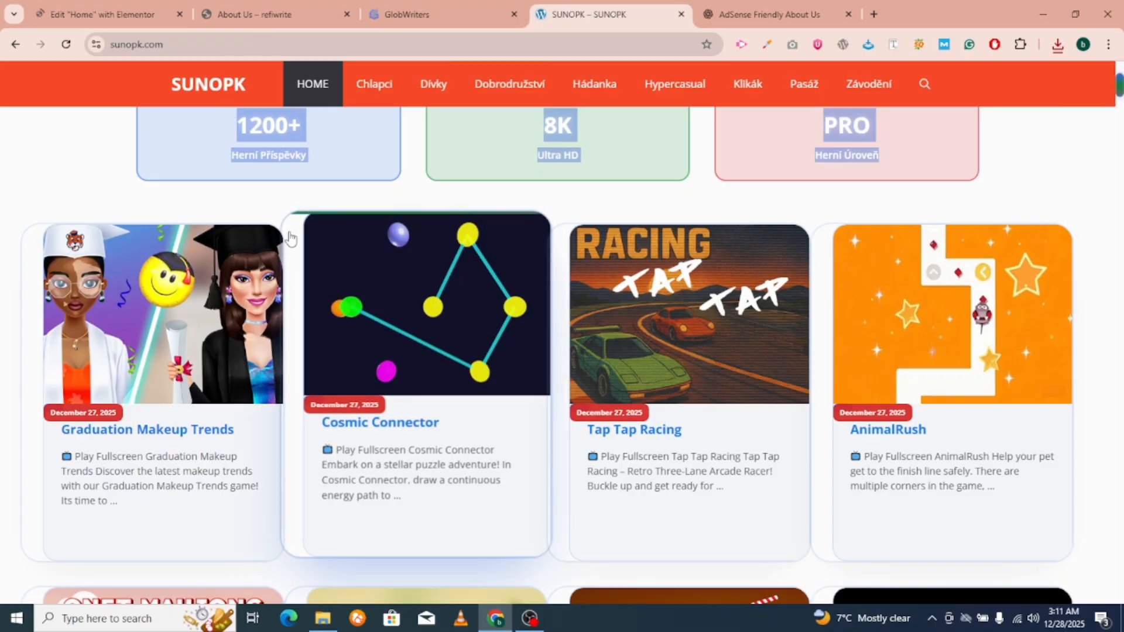
mouse_move(1121, 93)
mouse_down()
mouse_move(1120, 510)
mouse_move(1116, 81)
mouse_up()
scroll(351, 228, down, 1)
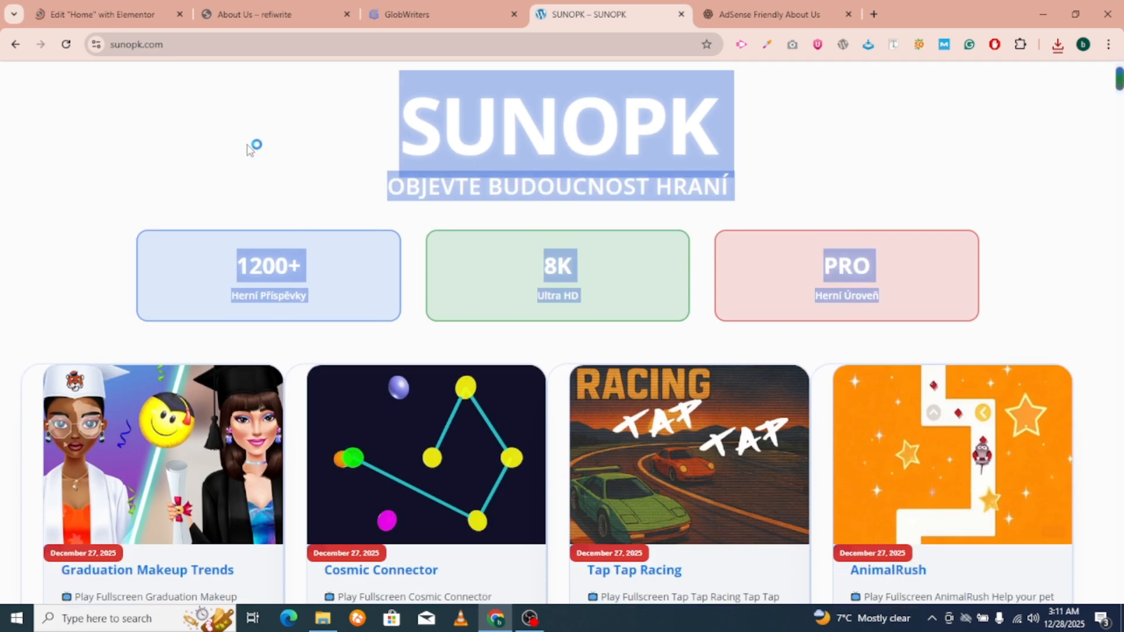
click(251, 145)
click(269, 14)
click(117, 6)
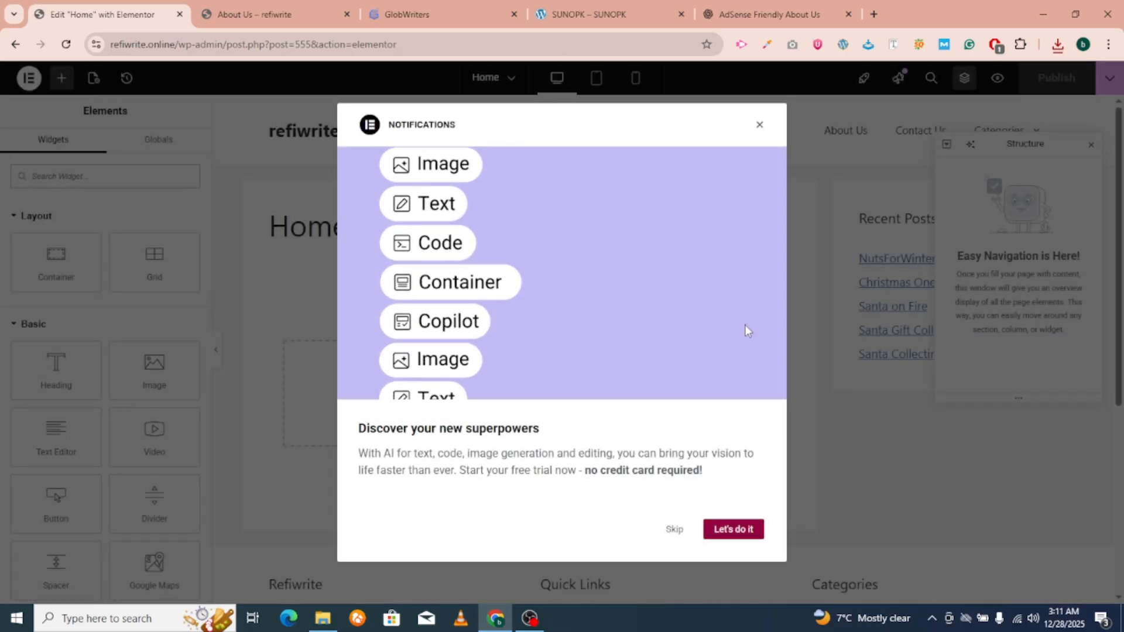
Close the notifications popup and return to the regular WordPress page editor.
click(760, 125)
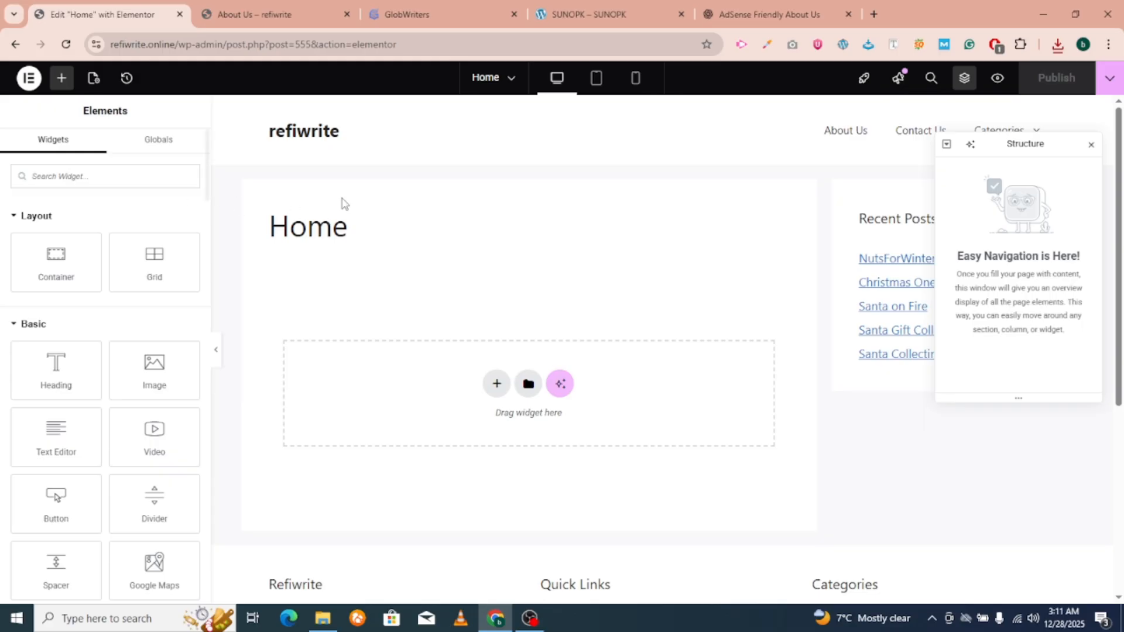
double_click(365, 228)
click(15, 45)
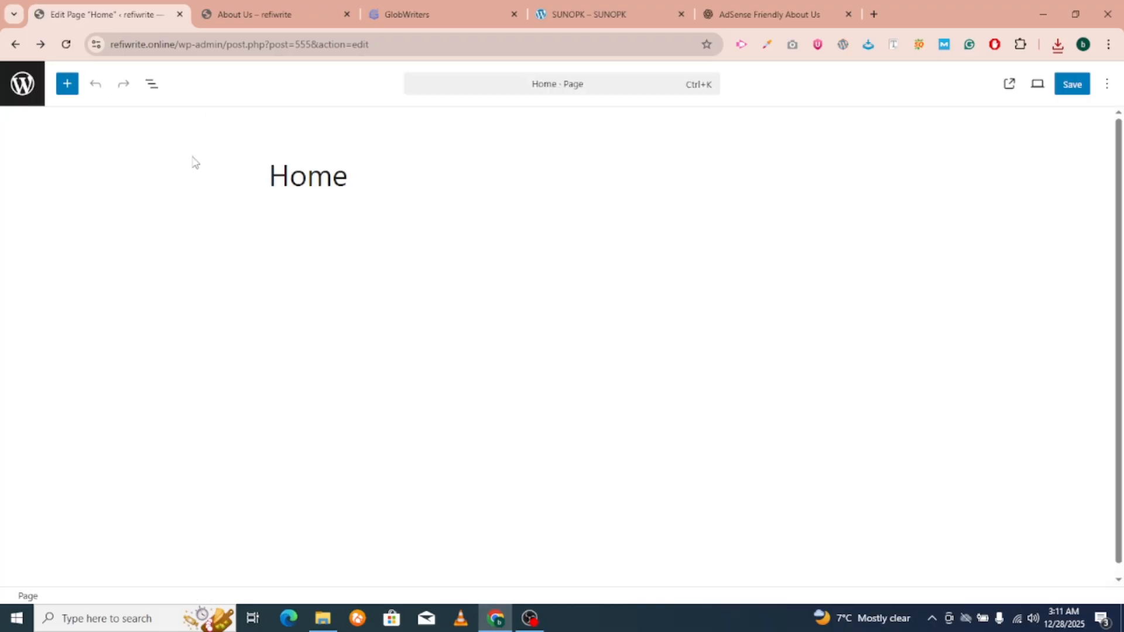
Set the page template to Elementor Full Width, disable the content title, and save.
click(1051, 384)
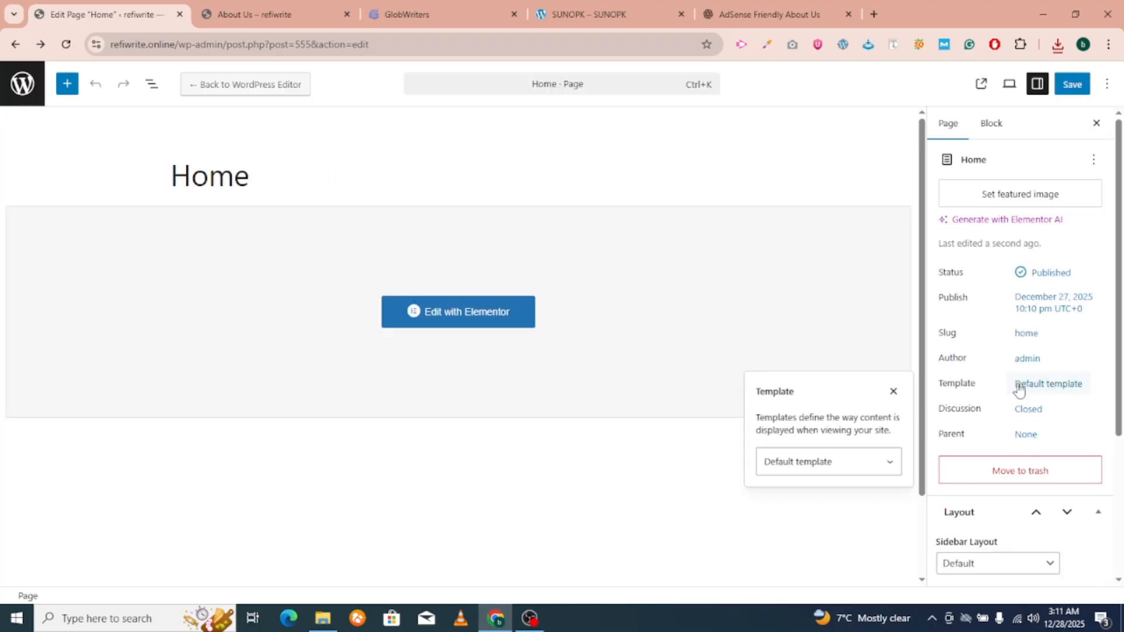
click(826, 464)
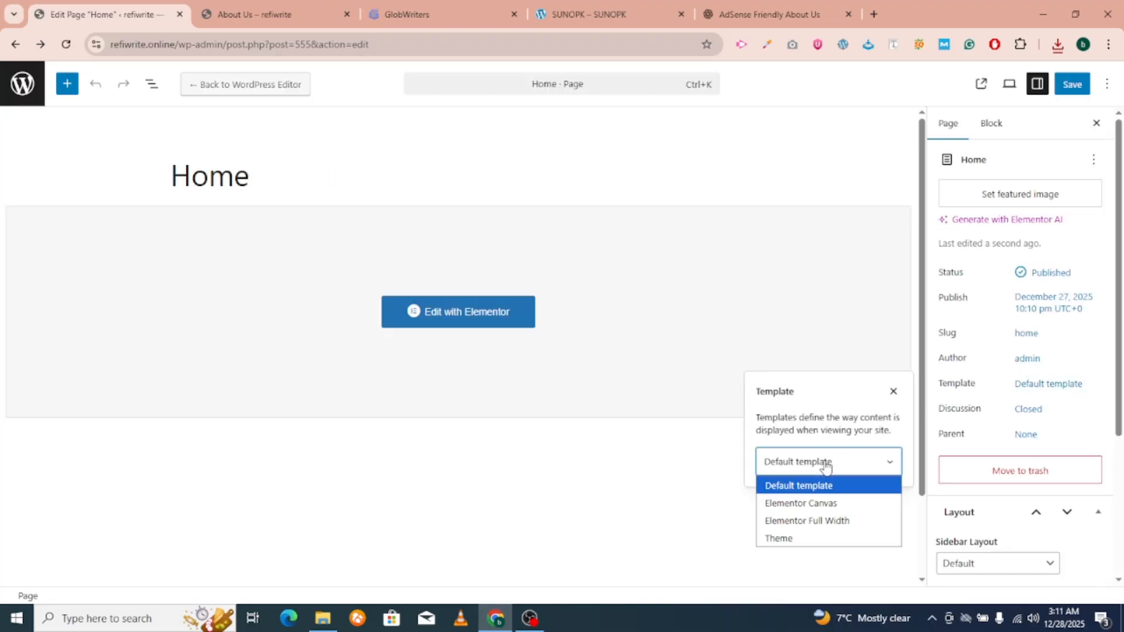
click(795, 521)
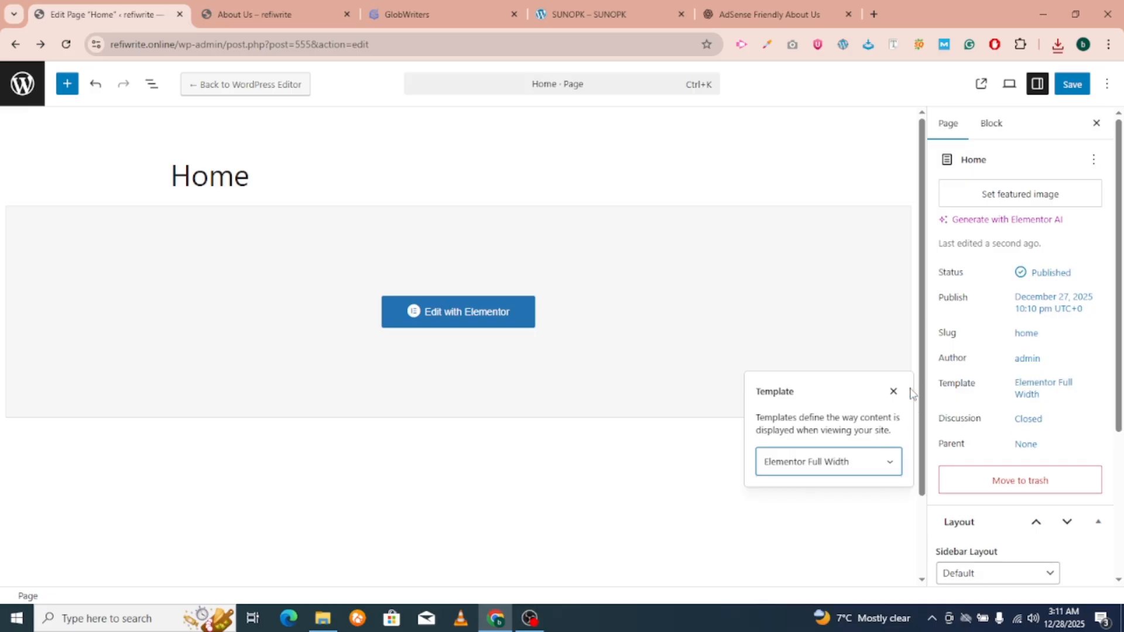
scroll(1046, 535, down, 3)
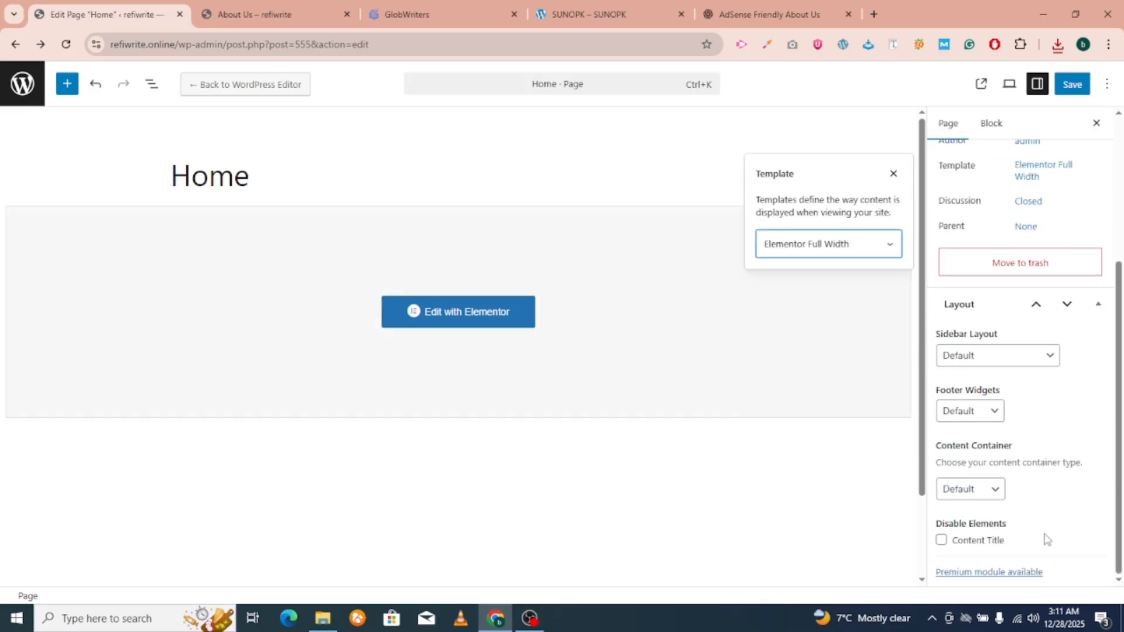
click(1110, 491)
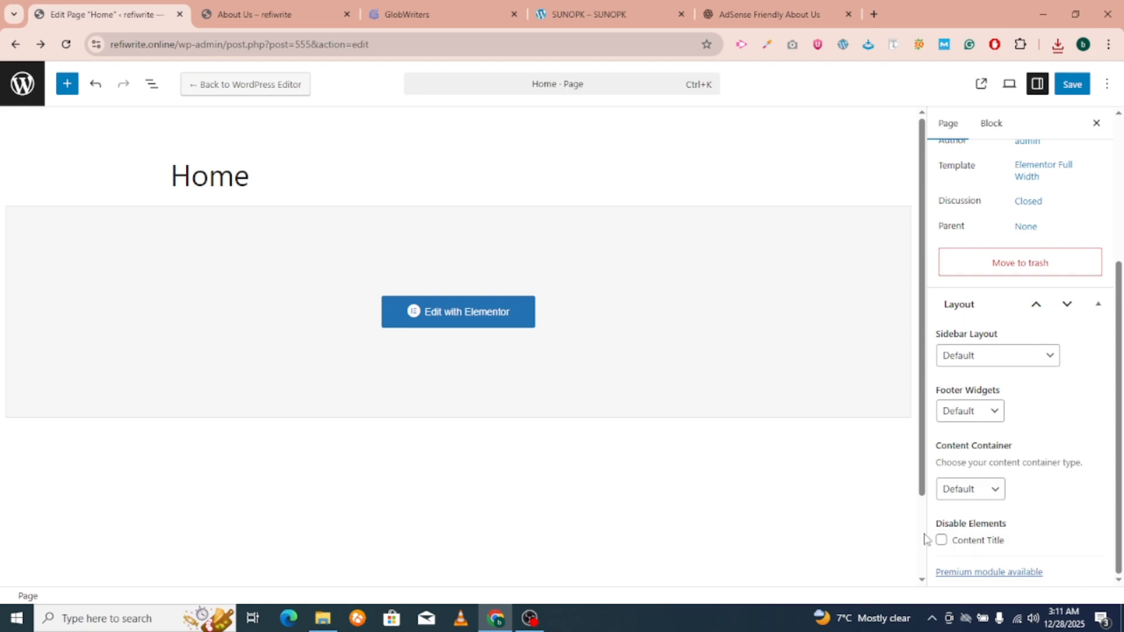
click(941, 540)
scroll(996, 261, up, 2)
click(1072, 84)
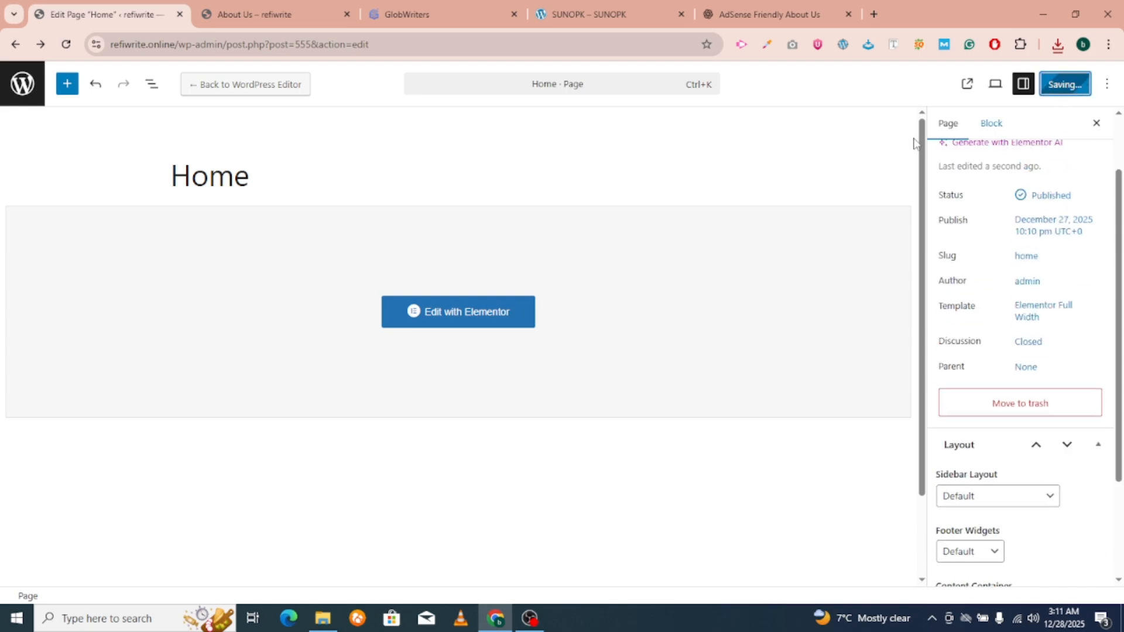
Reopen Home in Elementor, dismiss the popups, and add a single-column Flexbox container.
click(435, 314)
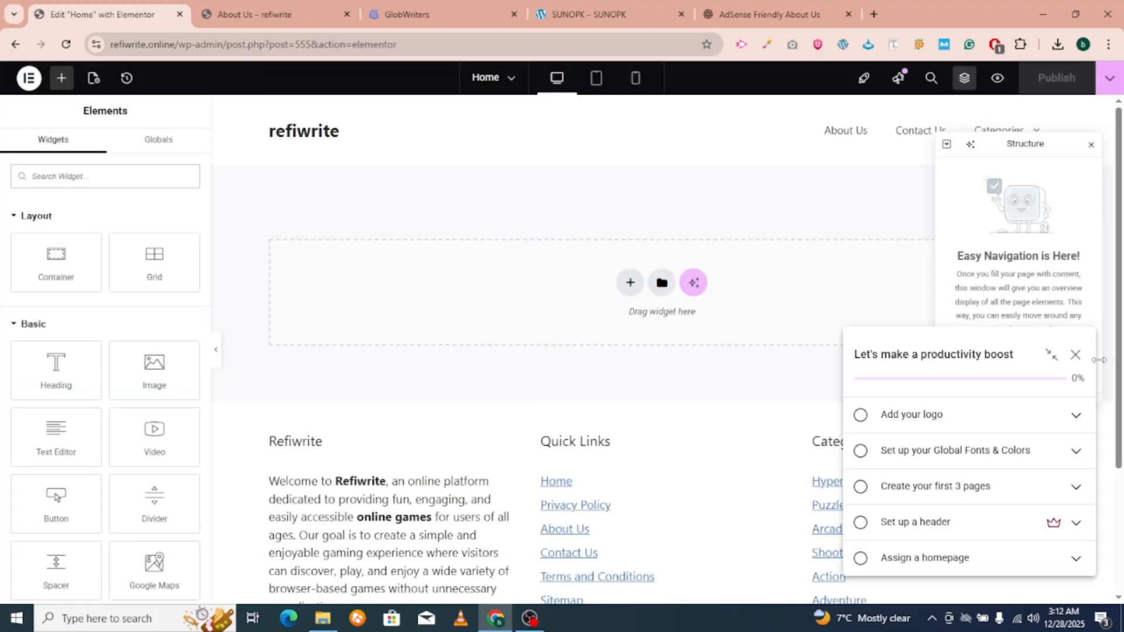
click(1075, 354)
click(1089, 146)
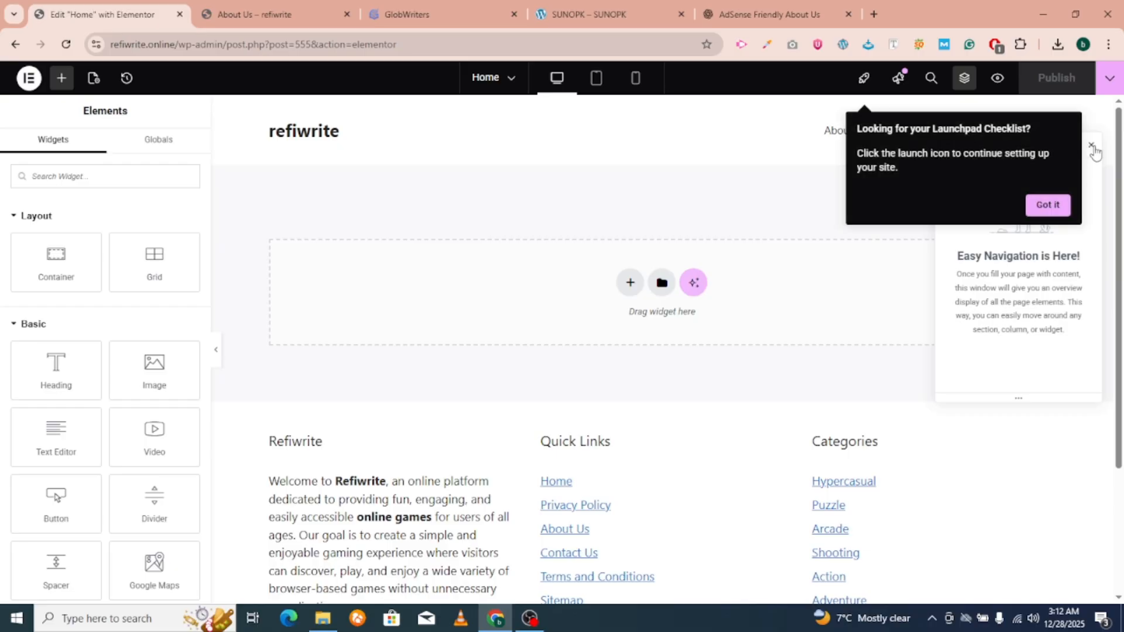
click(1041, 205)
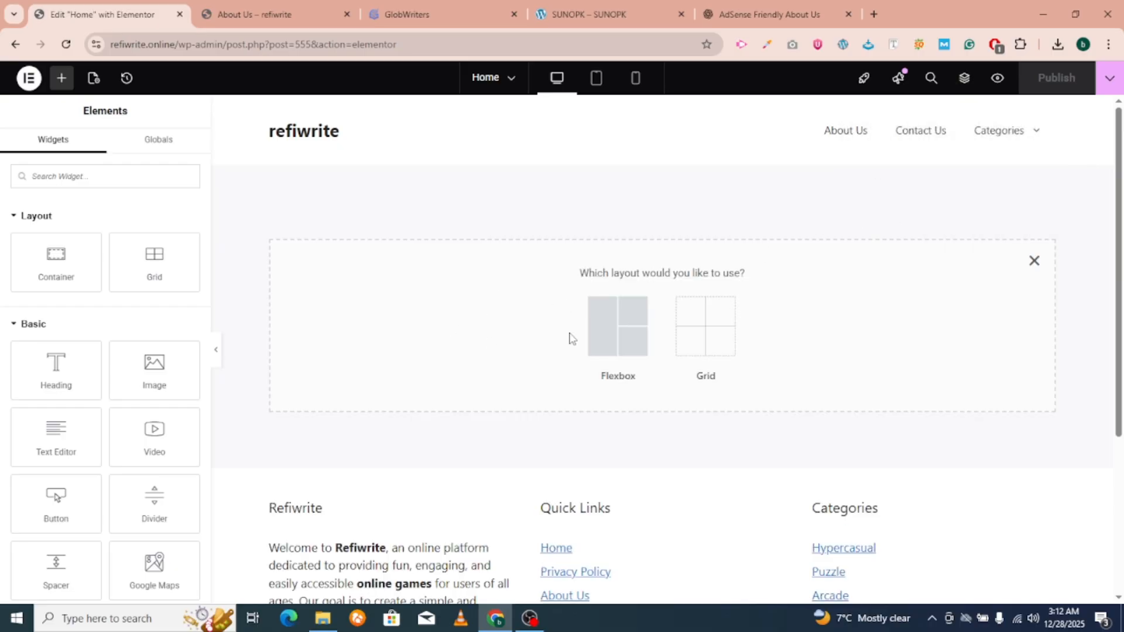
click(612, 327)
click(469, 314)
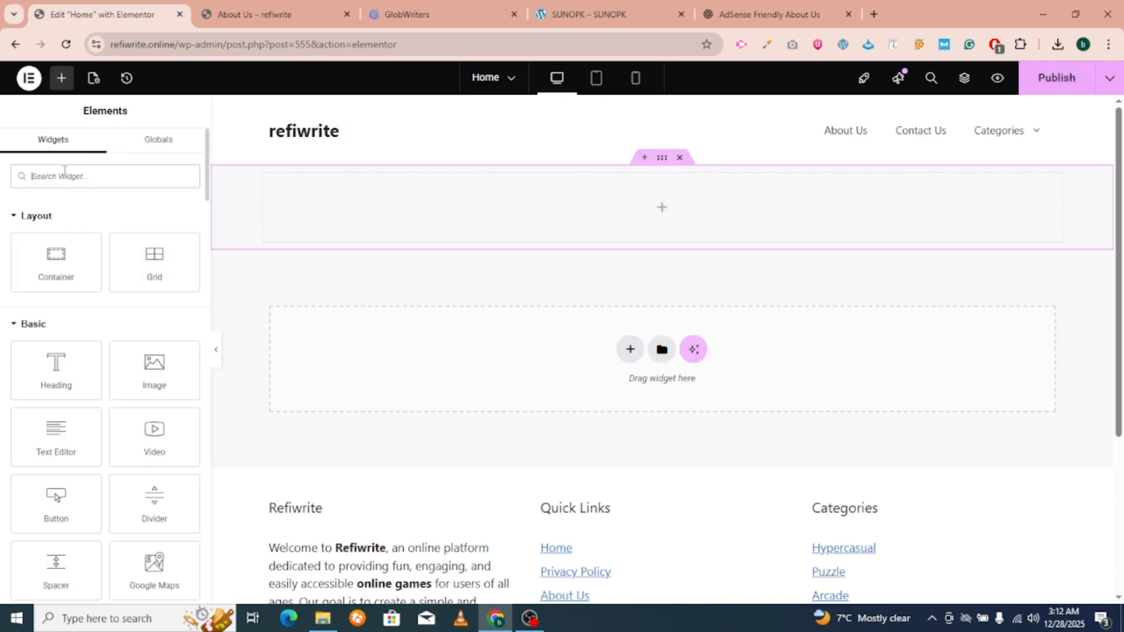
text(post)
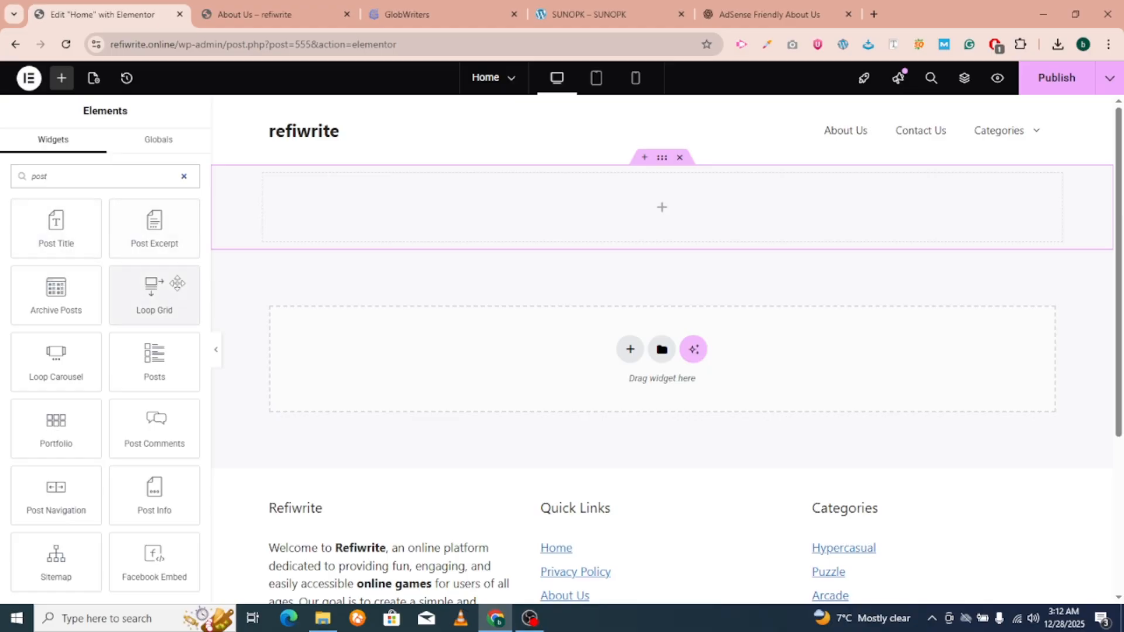
Drop a Posts widget into the container using the Cards skin with Masonry turned on.
drag(154, 355, 573, 210)
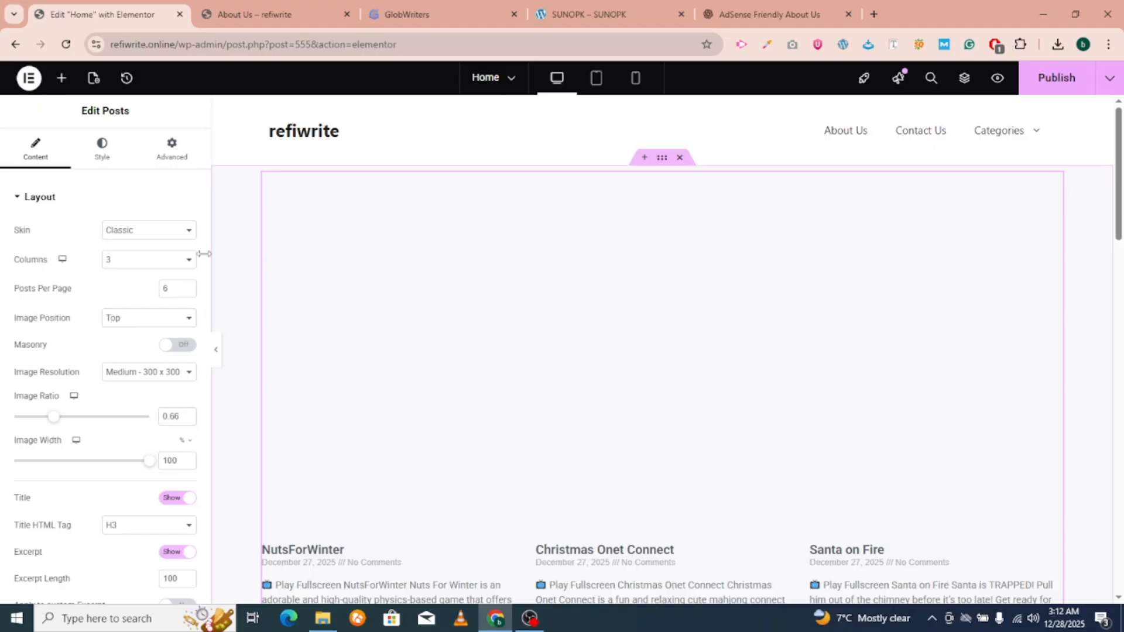
click(154, 230)
click(152, 266)
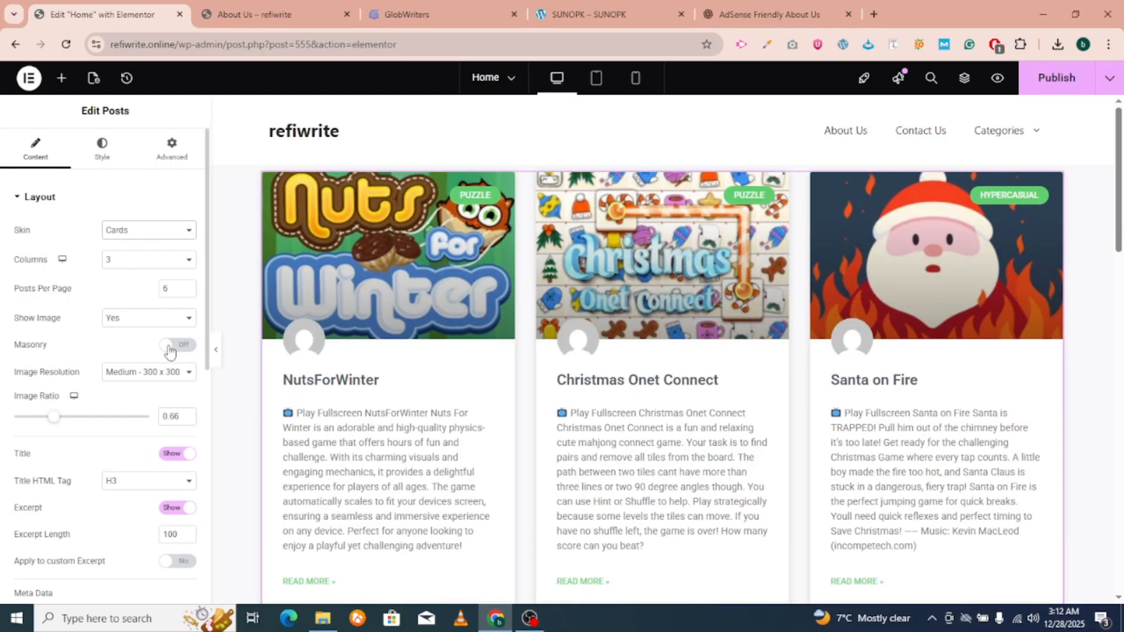
click(170, 349)
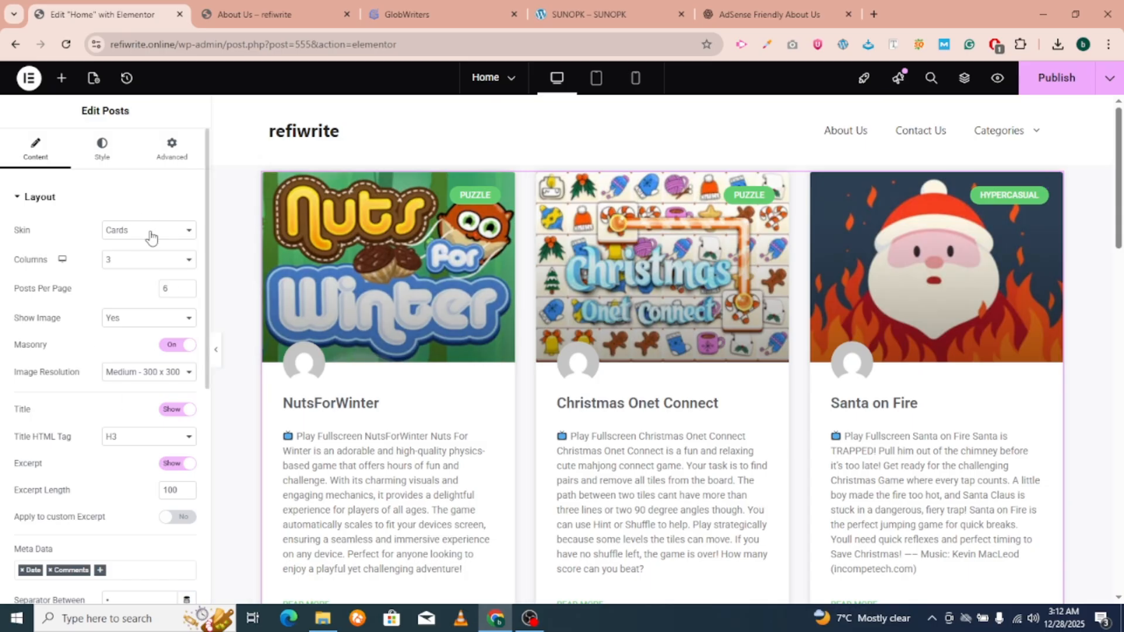
Set the posts grid to four columns, keeping excerpts shown.
click(136, 262)
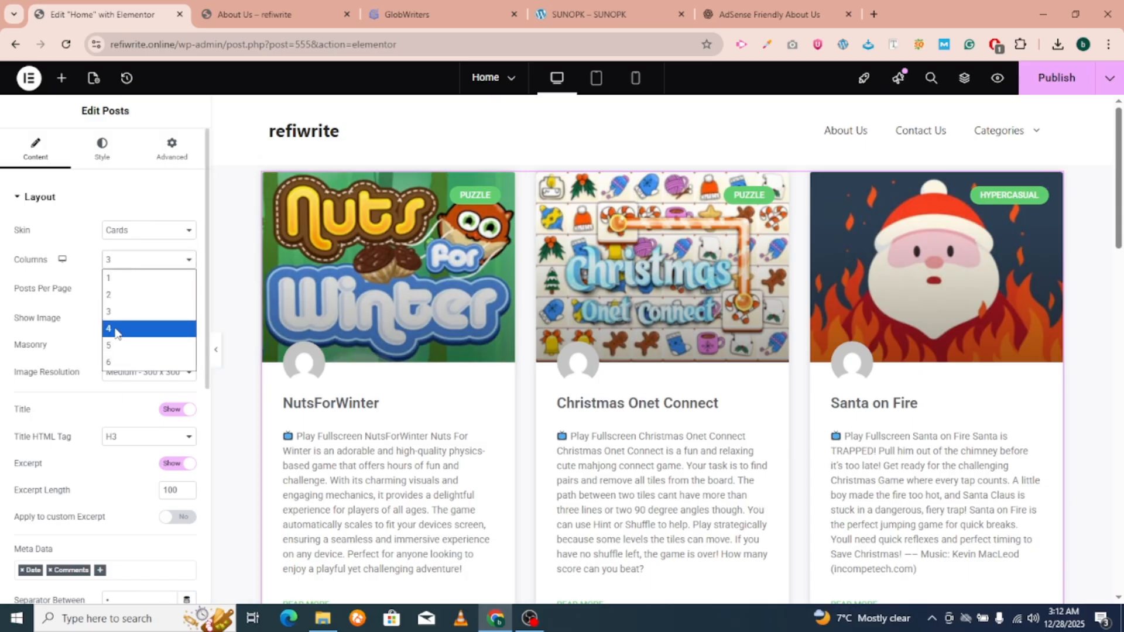
click(107, 361)
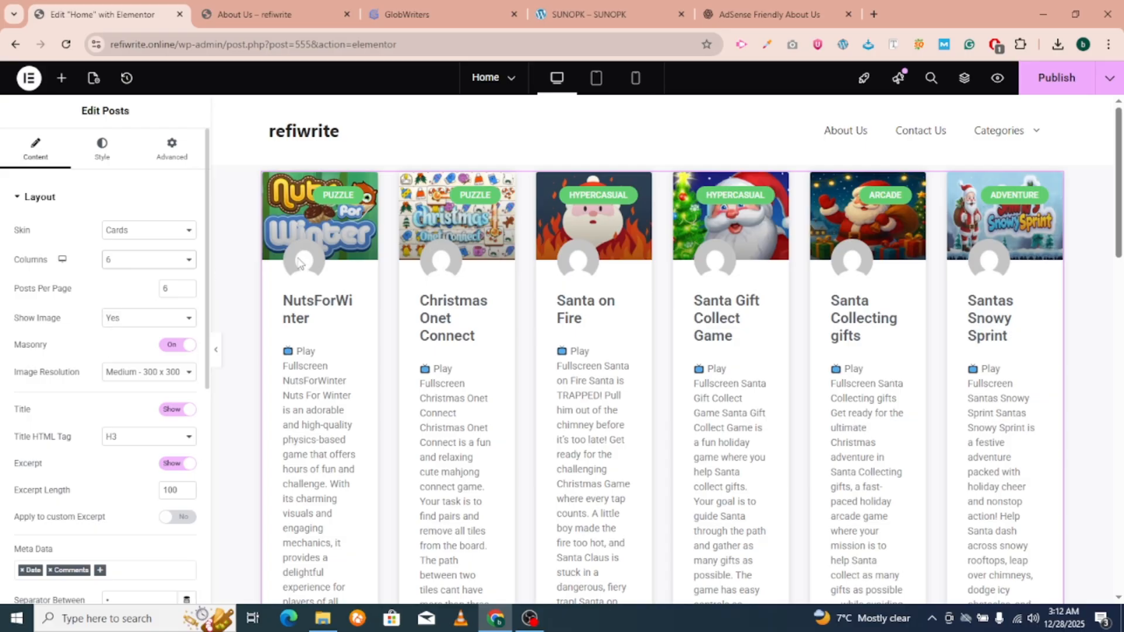
click(151, 258)
click(146, 330)
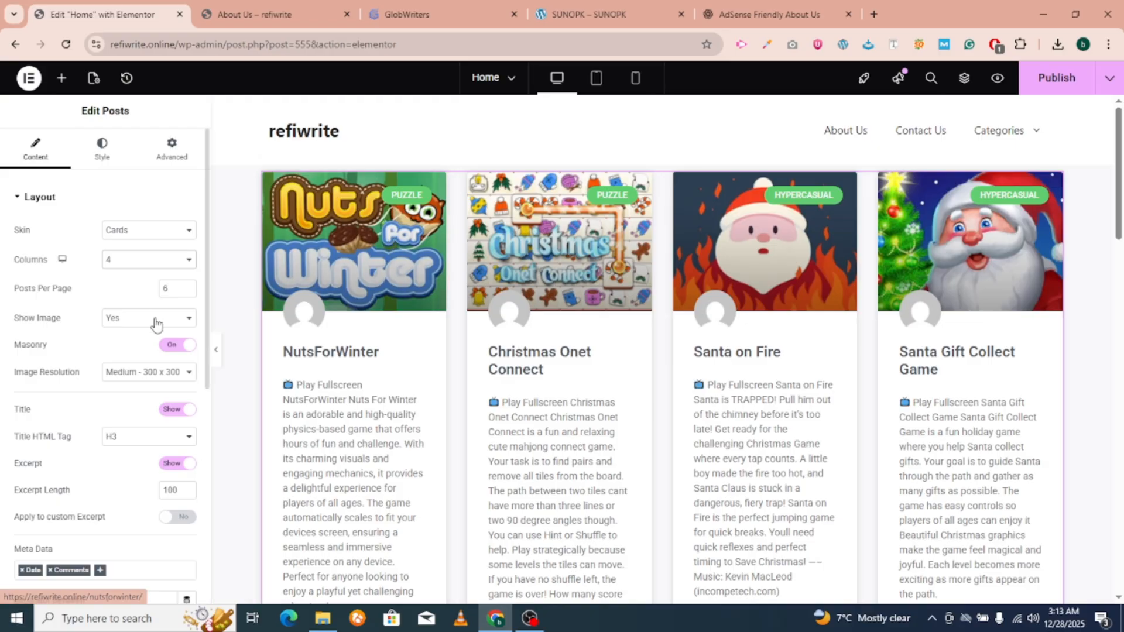
scroll(157, 360, down, 1)
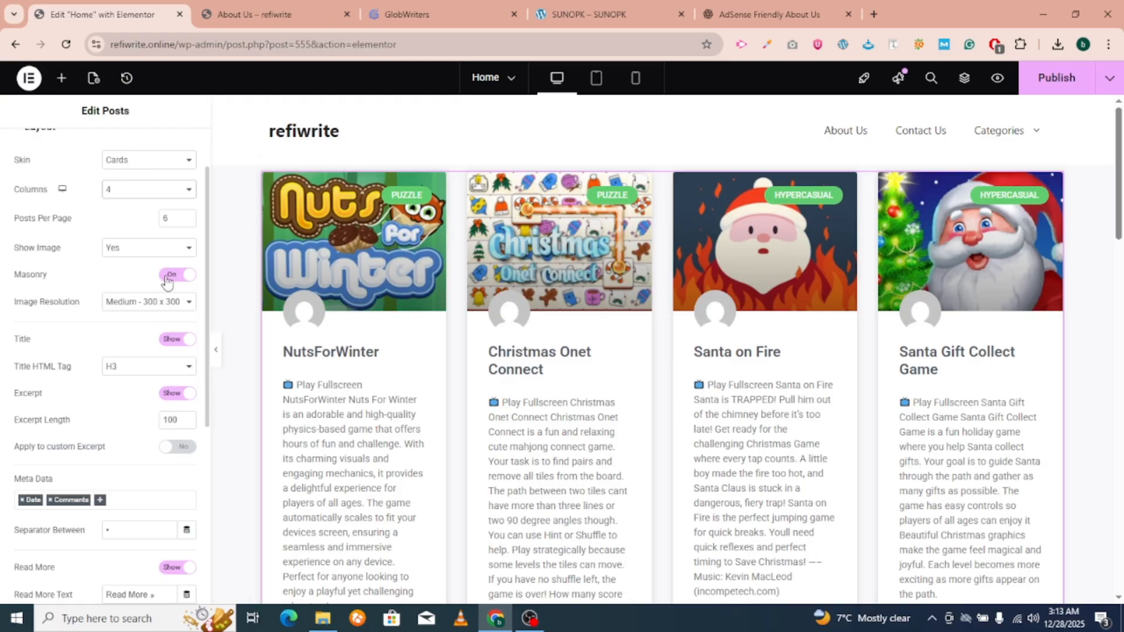
click(170, 394)
scroll(107, 400, down, 1)
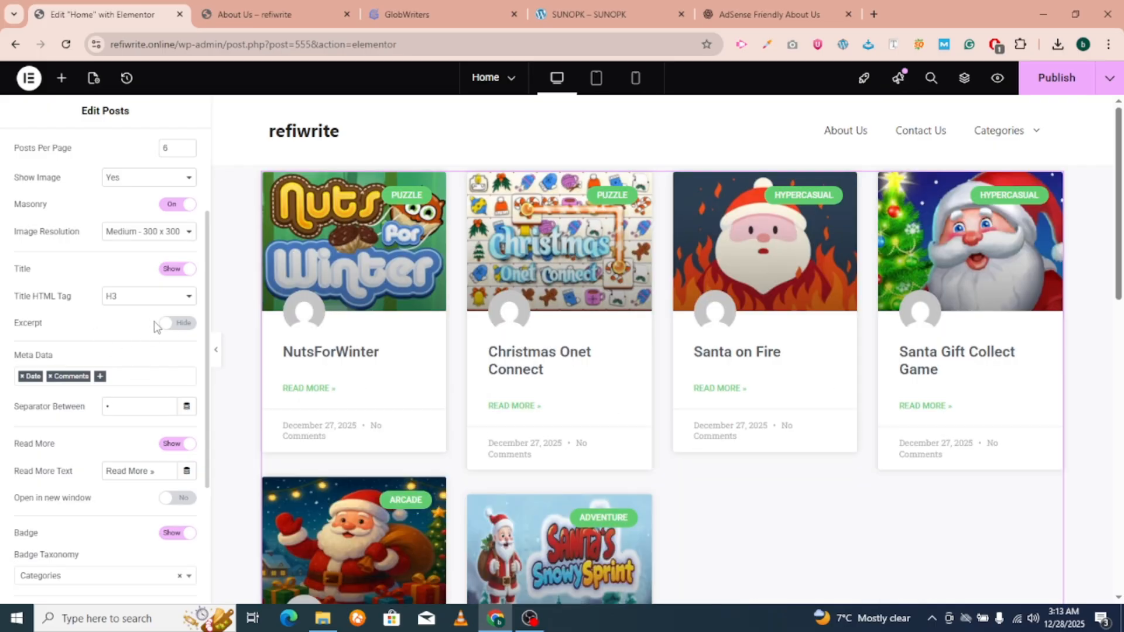
click(176, 322)
scroll(147, 399, down, 2)
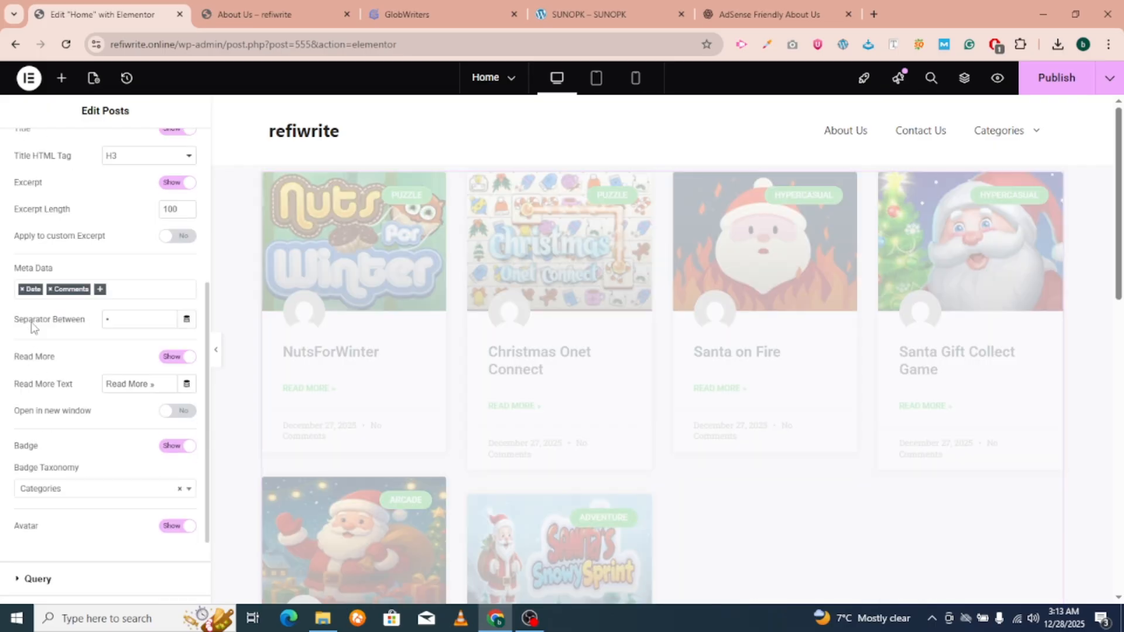
Remove Date and Comments from the cards' meta data.
click(29, 296)
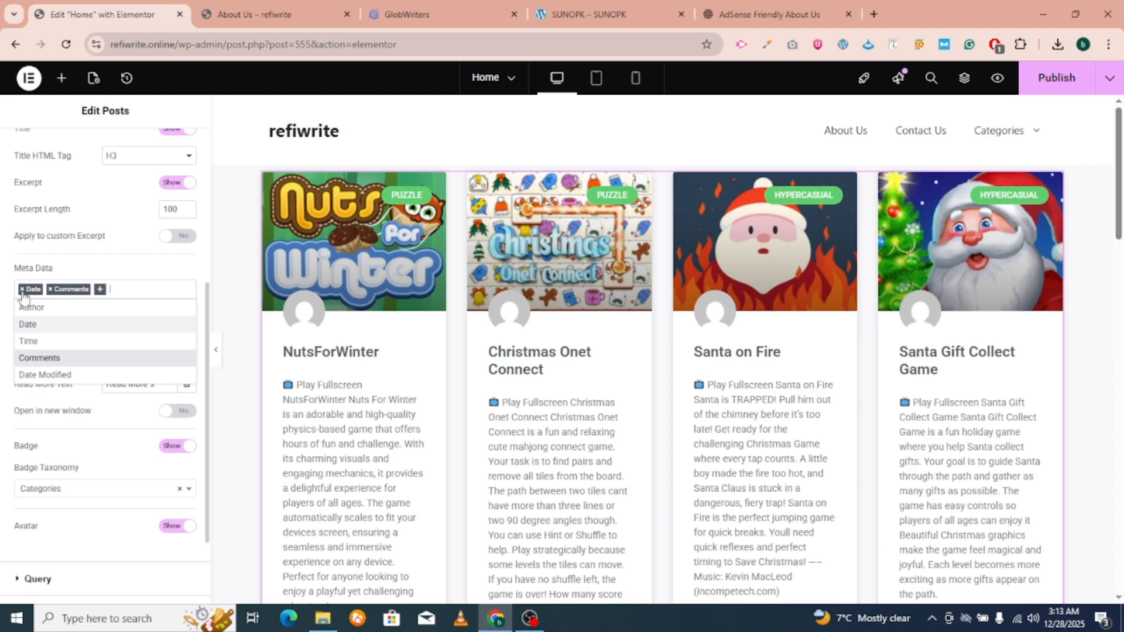
click(22, 289)
click(22, 290)
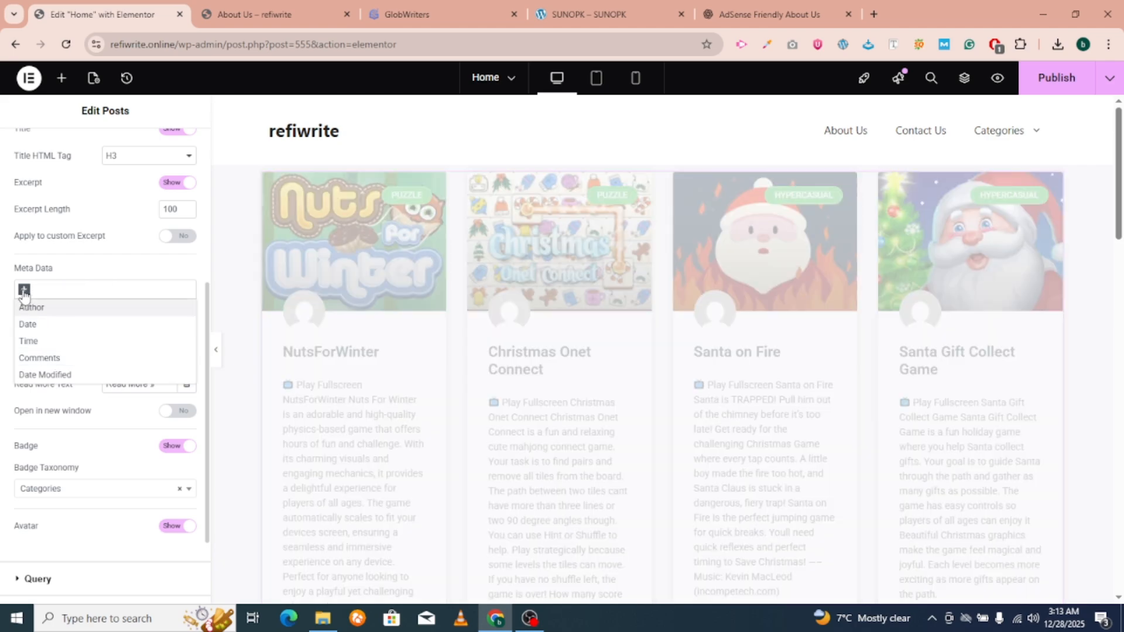
scroll(380, 316, down, 5)
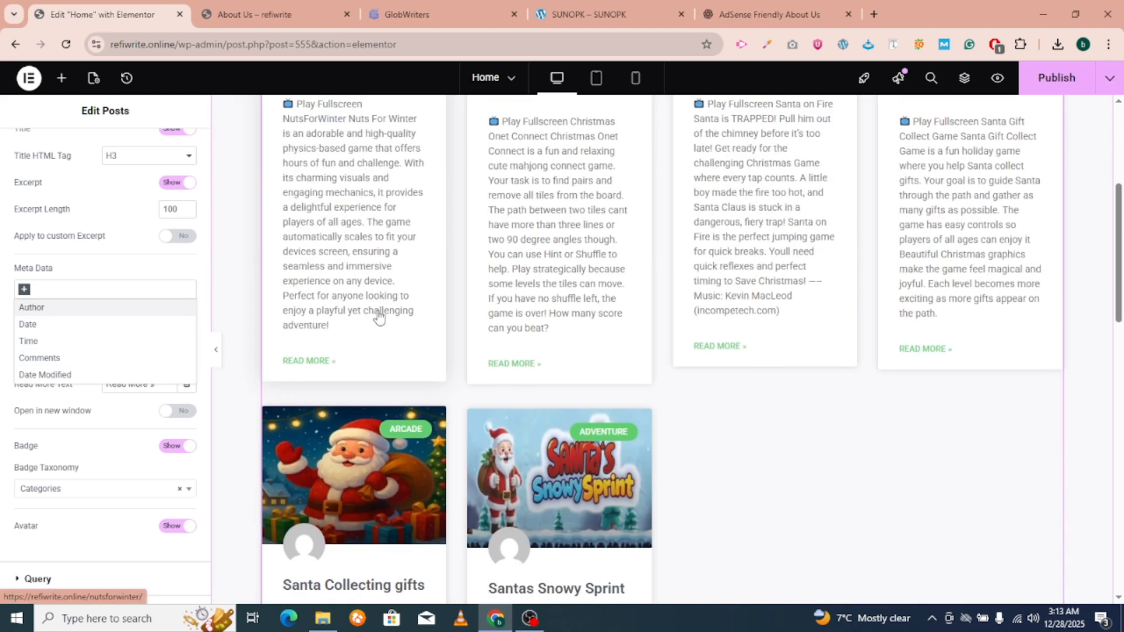
click(1, 305)
Hide the category badges and author avatars on the post cards.
scroll(157, 321, down, 1)
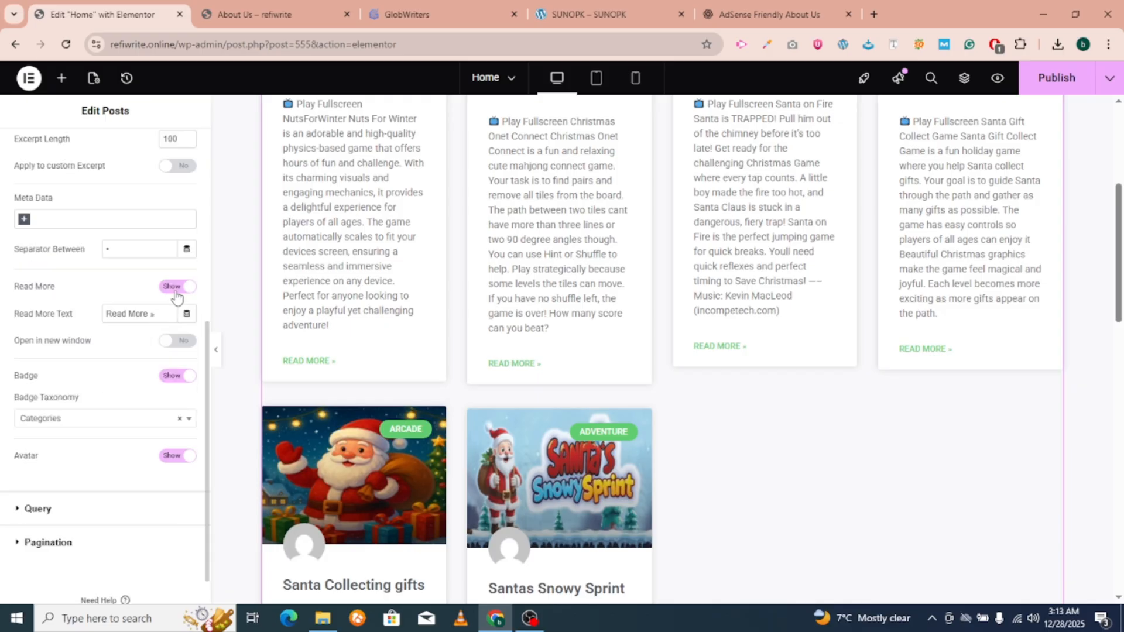
click(172, 372)
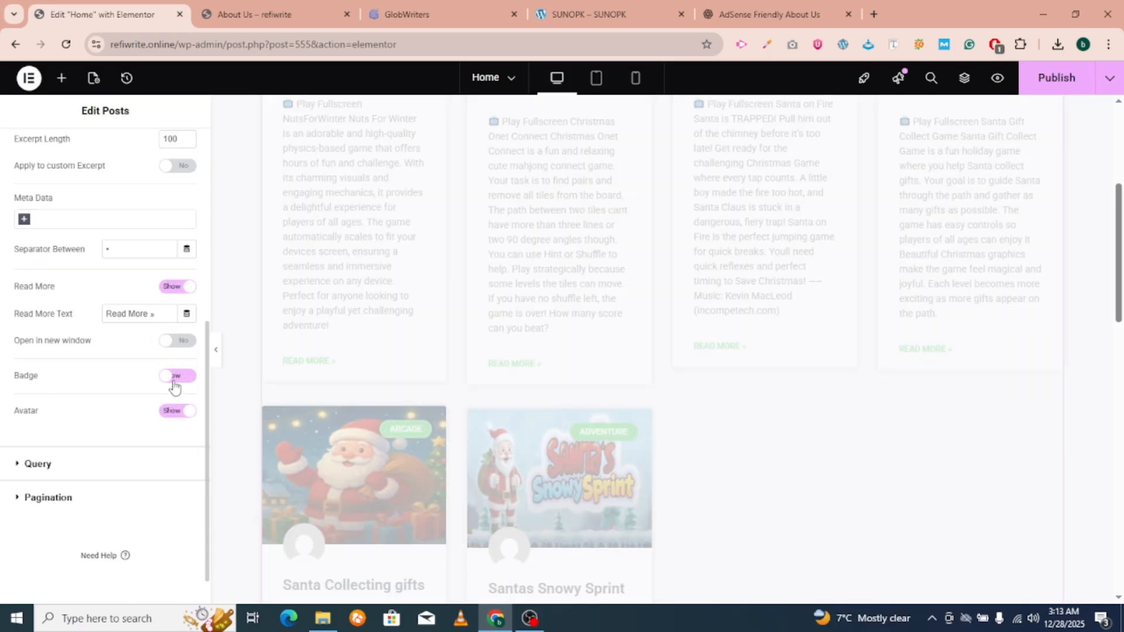
click(172, 417)
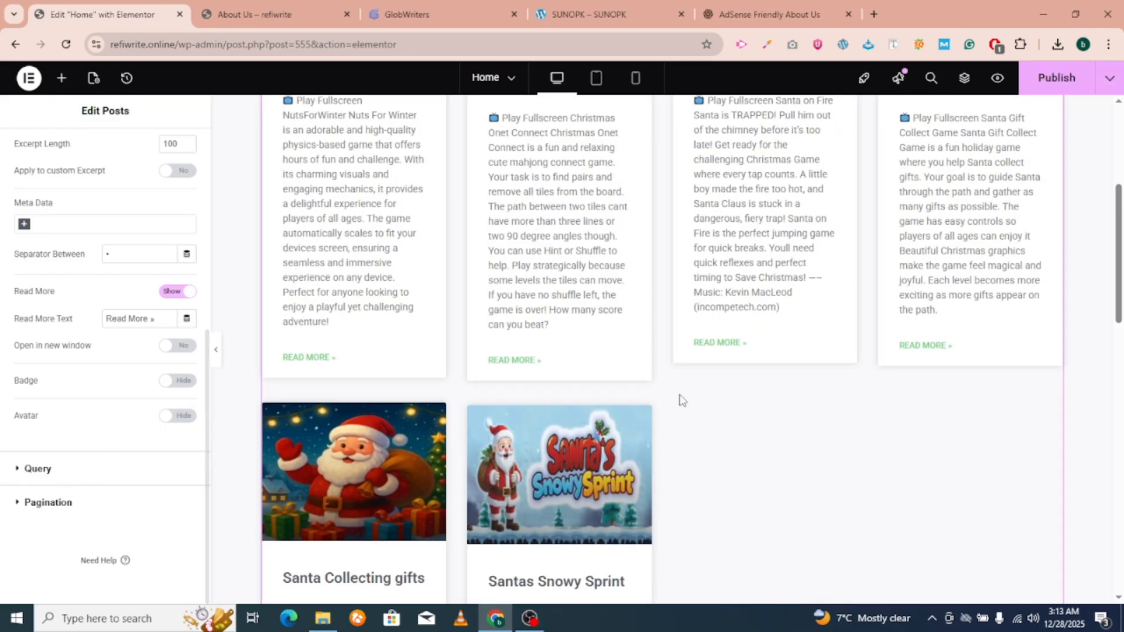
scroll(683, 401, up, 4)
scroll(681, 401, down, 3)
scroll(92, 255, up, 3)
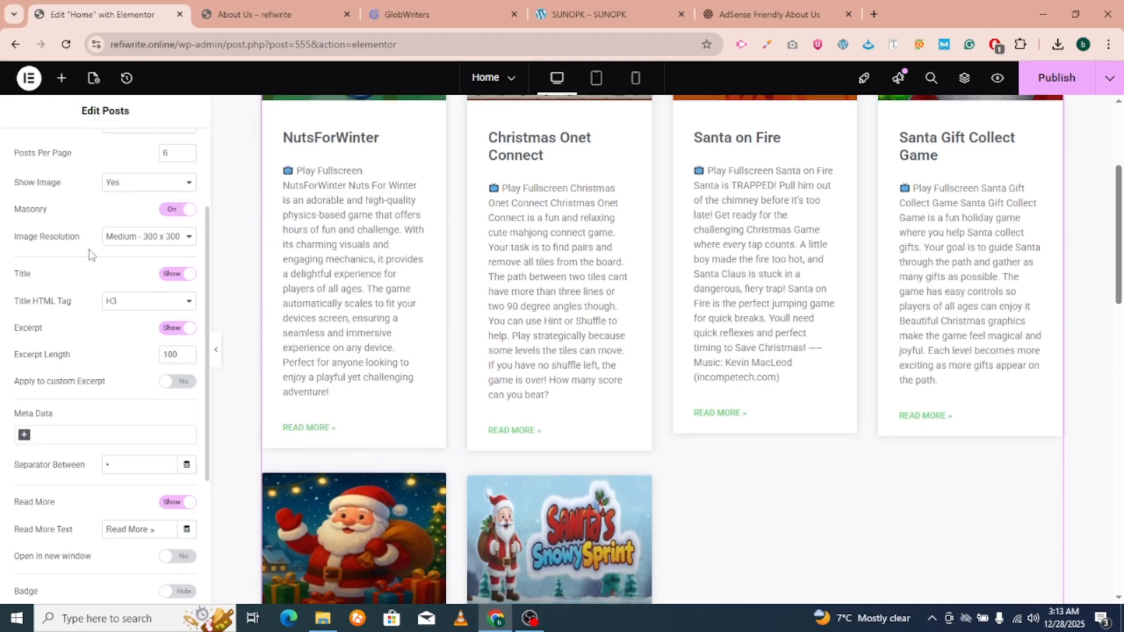
scroll(92, 255, up, 3)
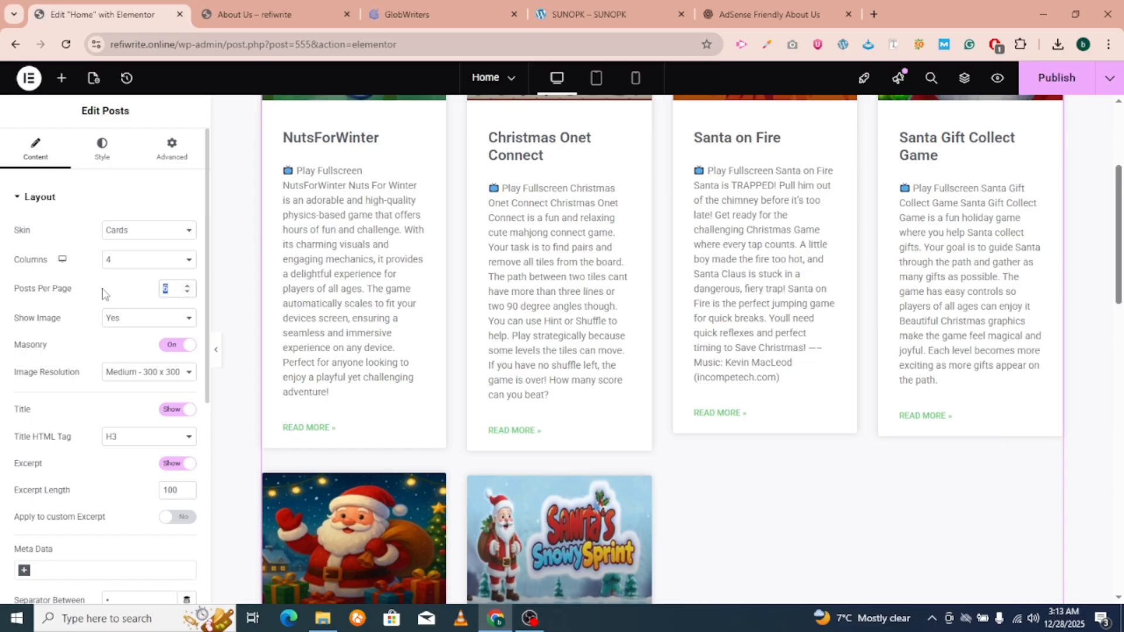
Scroll through the Home page canvas to review the four-column game-card grid.
text(20)
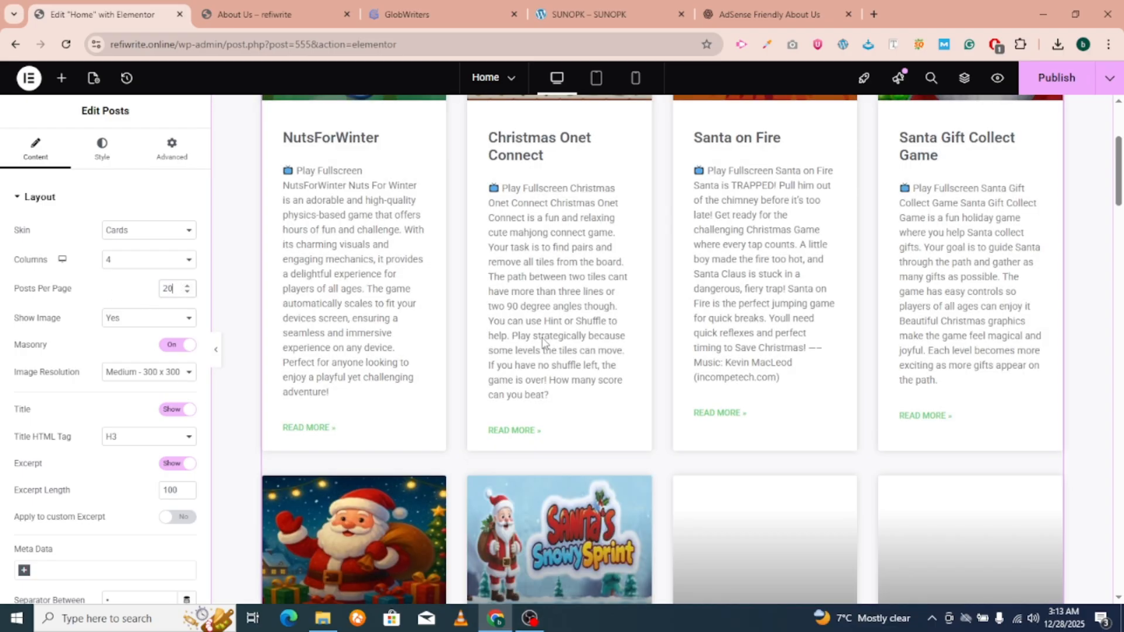
scroll(542, 343, up, 4)
scroll(542, 342, down, 20)
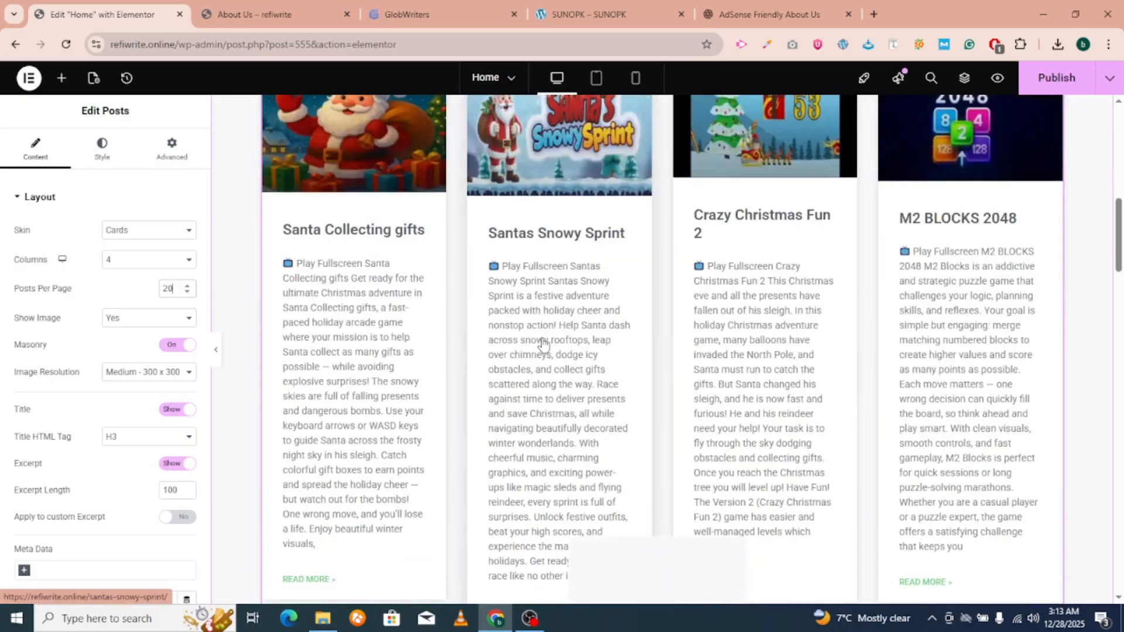
scroll(542, 342, down, 15)
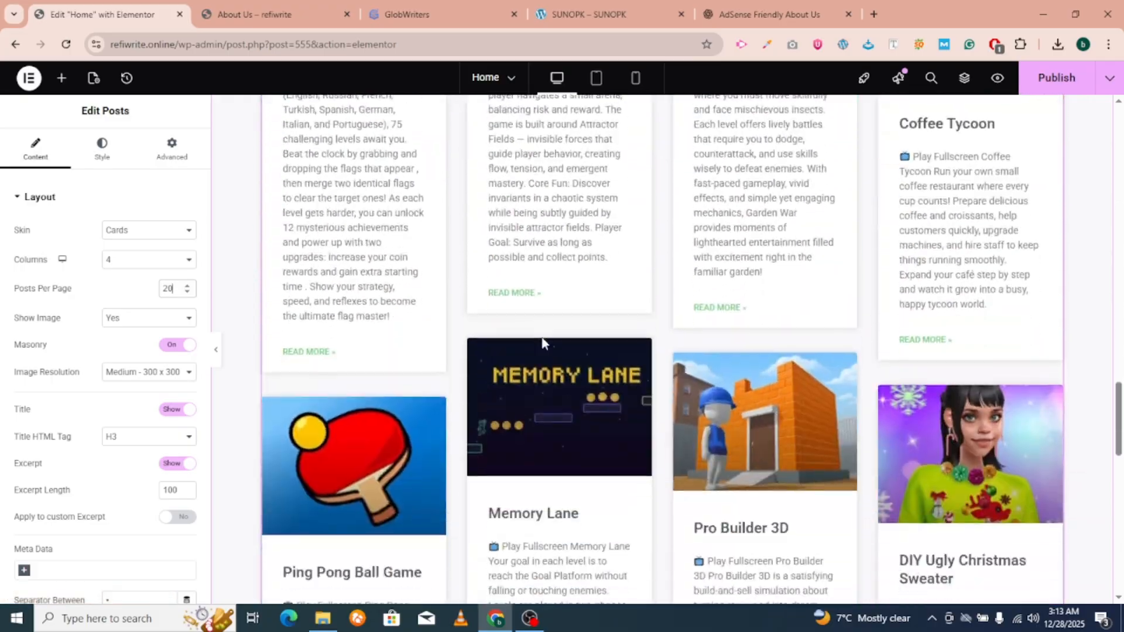
scroll(542, 343, up, 15)
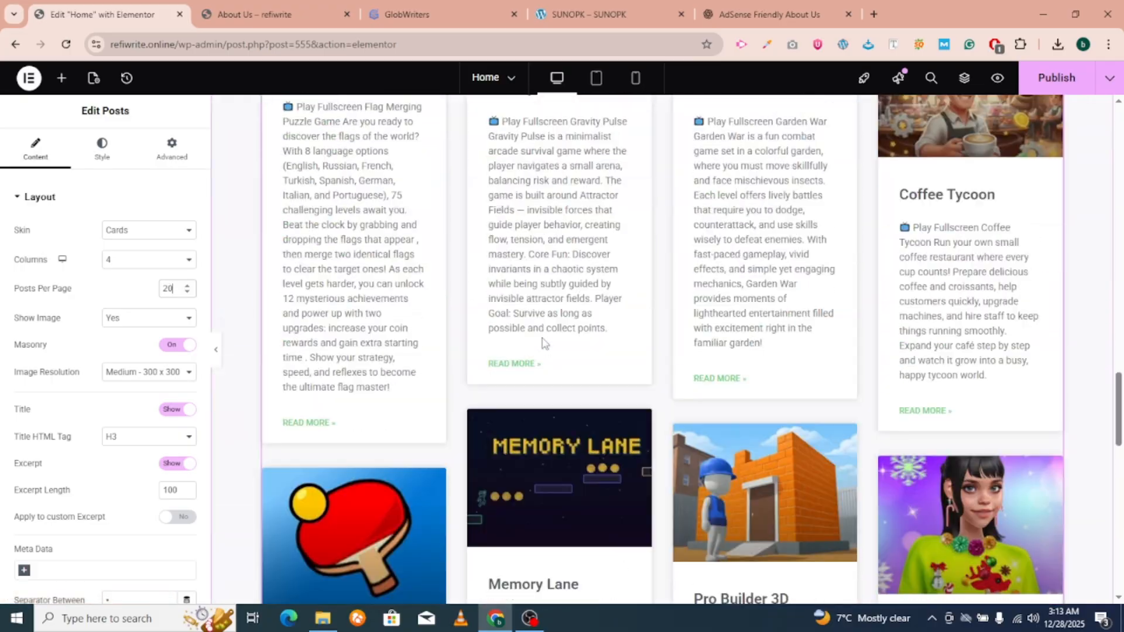
scroll(542, 343, up, 15)
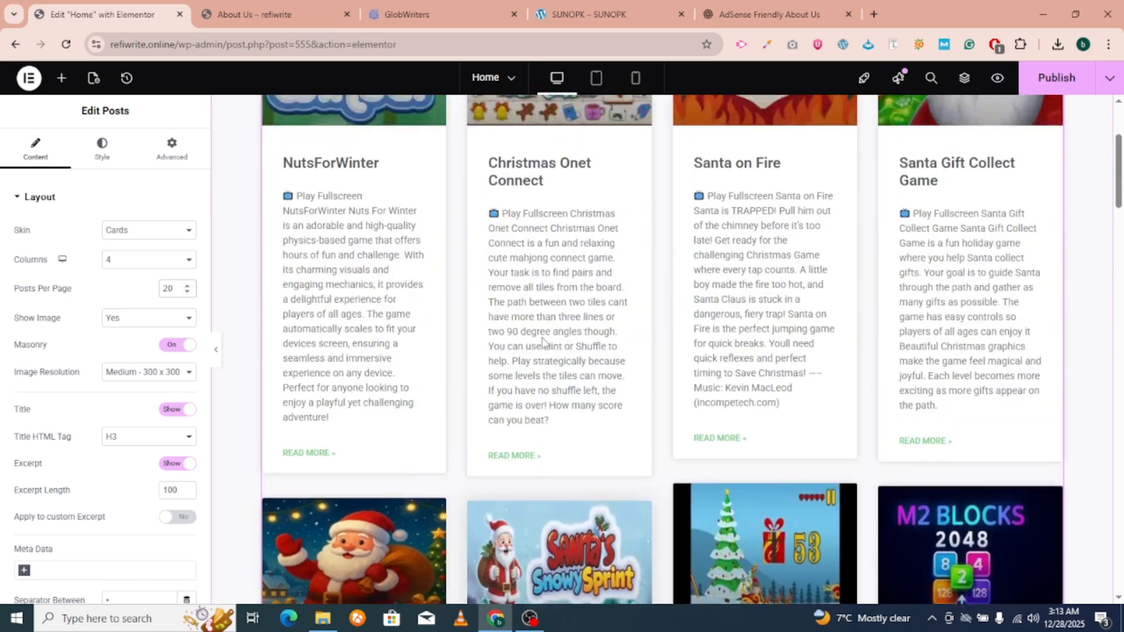
scroll(559, 210, down, 10)
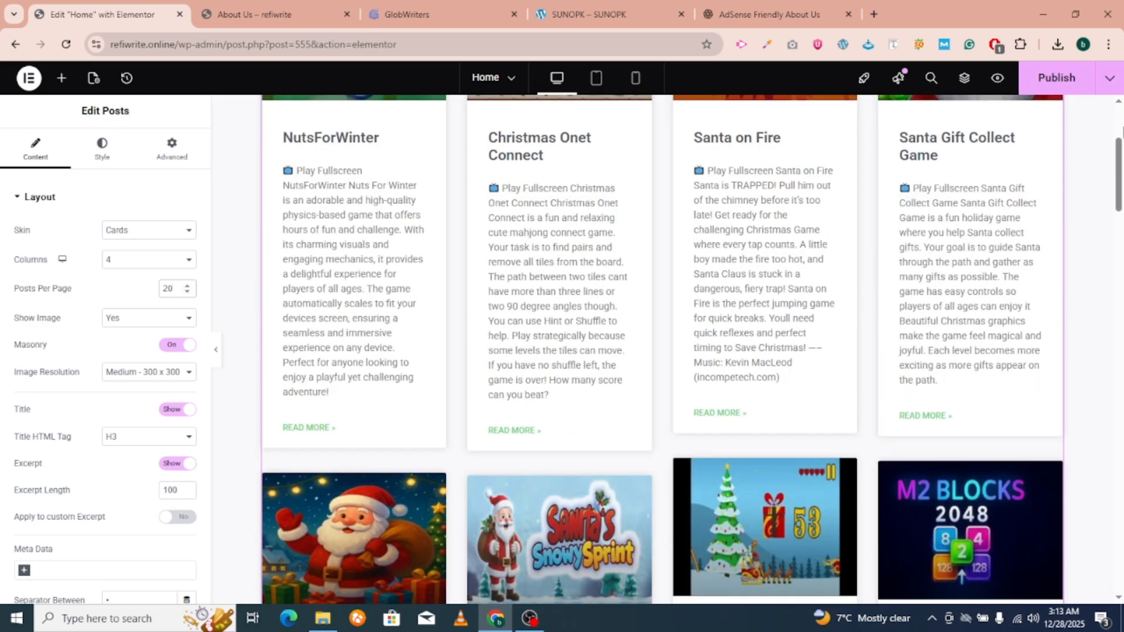
scroll(170, 287, down, 6)
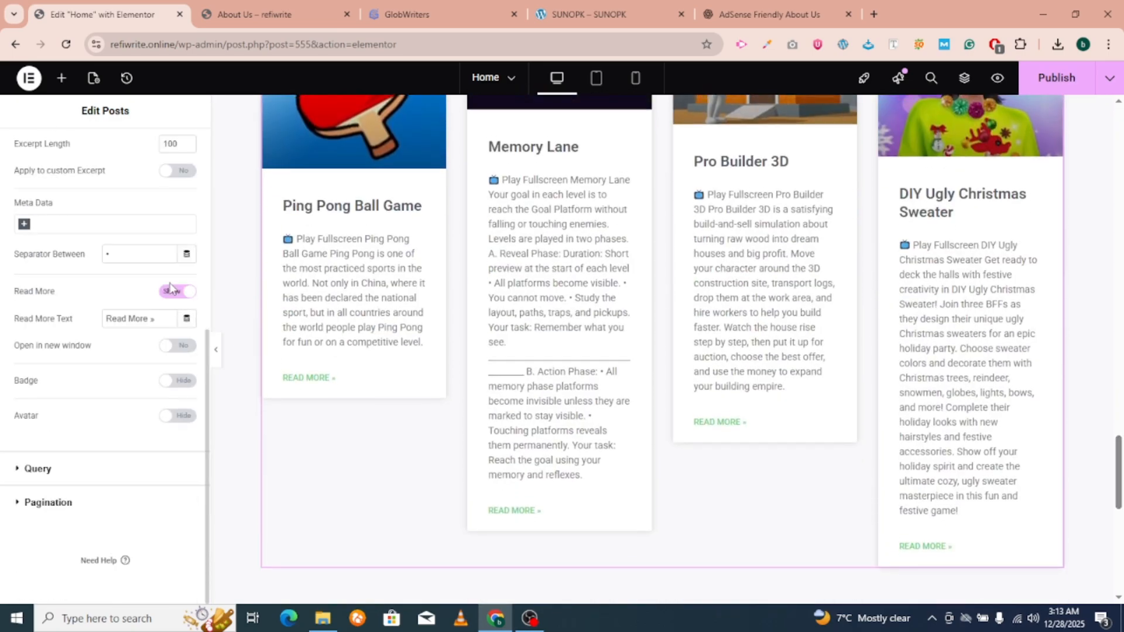
Inspect the Posts widget's Query Include By options without changing them, then show the widget library.
click(72, 471)
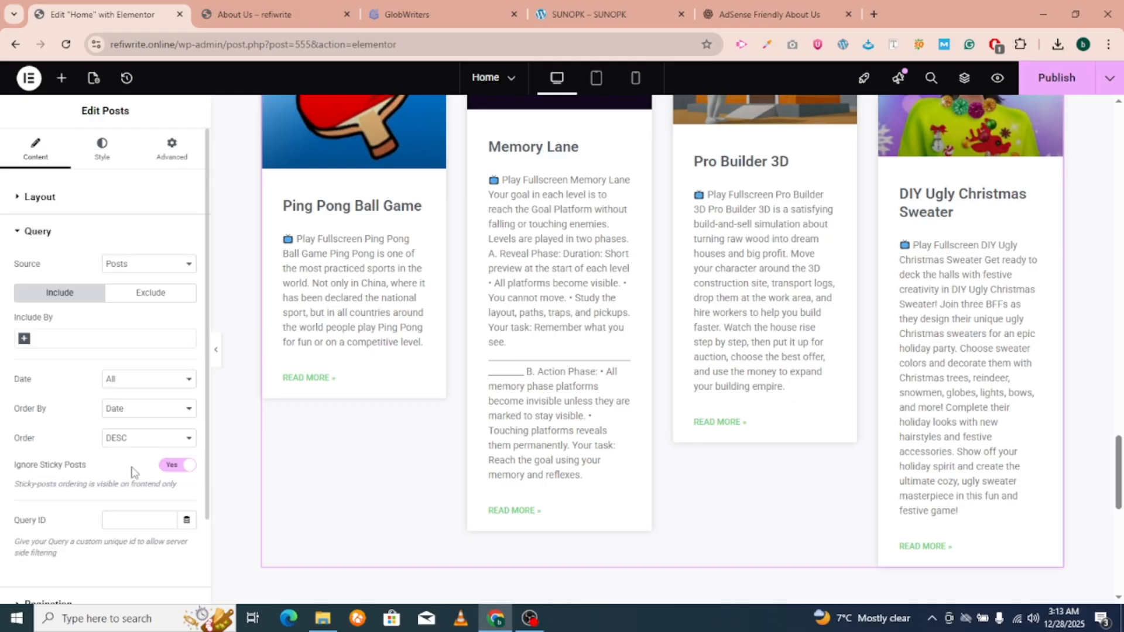
scroll(132, 470, down, 2)
click(24, 237)
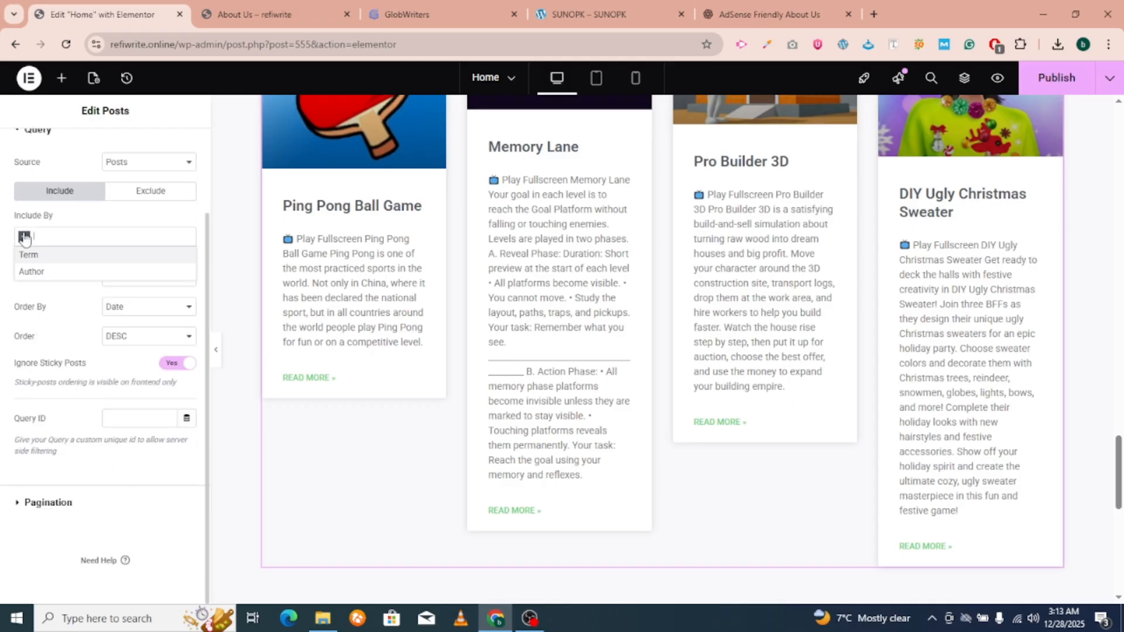
click(55, 317)
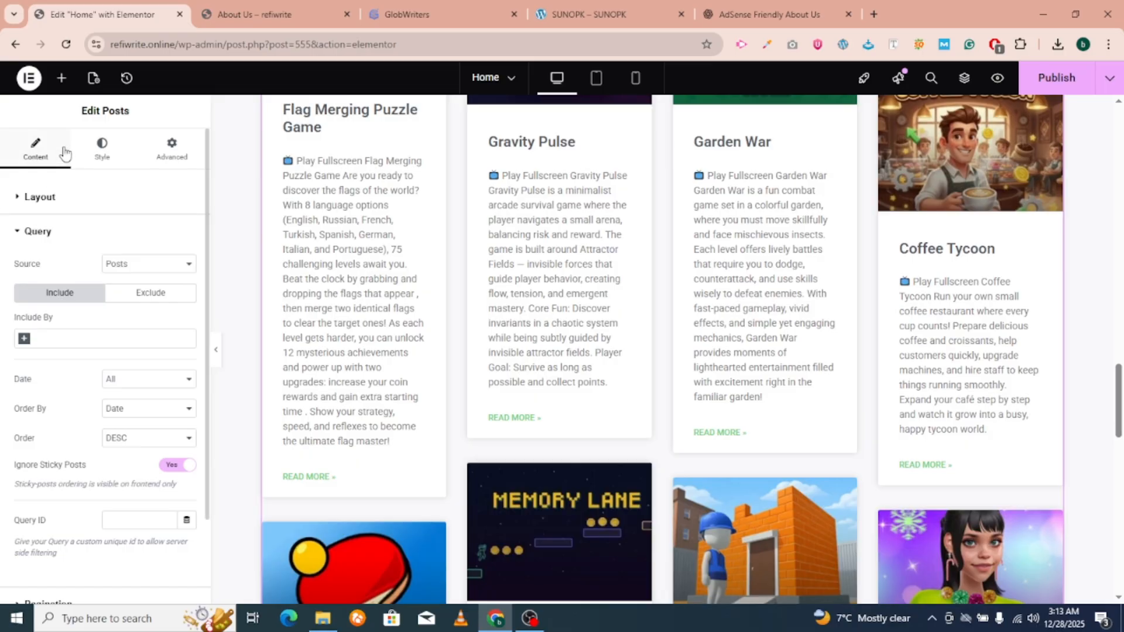
click(62, 80)
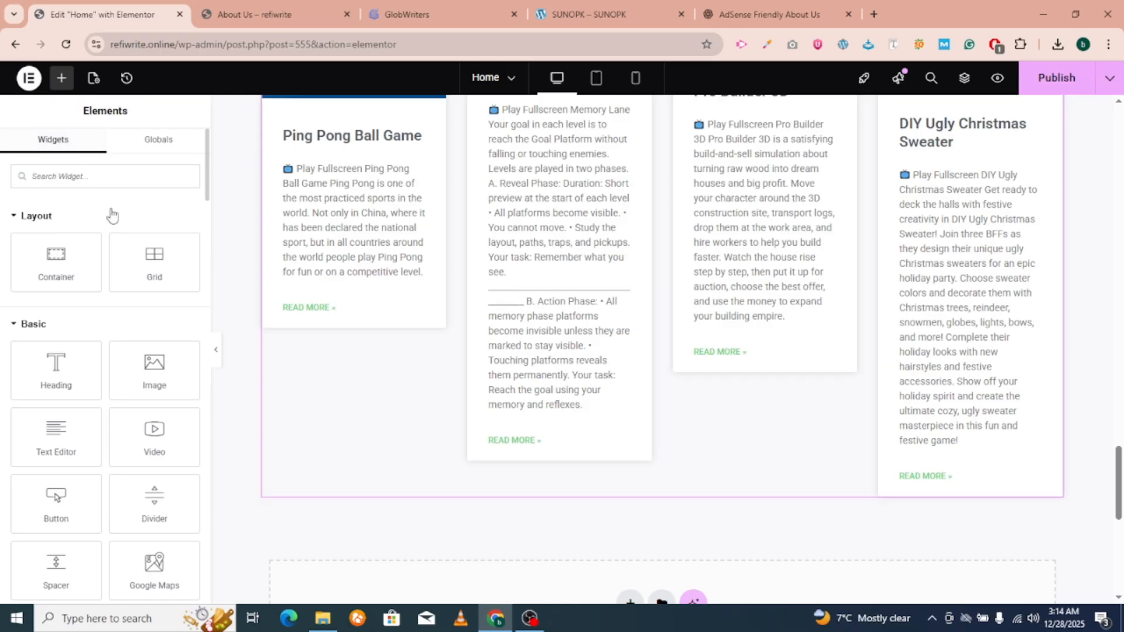
click(80, 182)
text(pro)
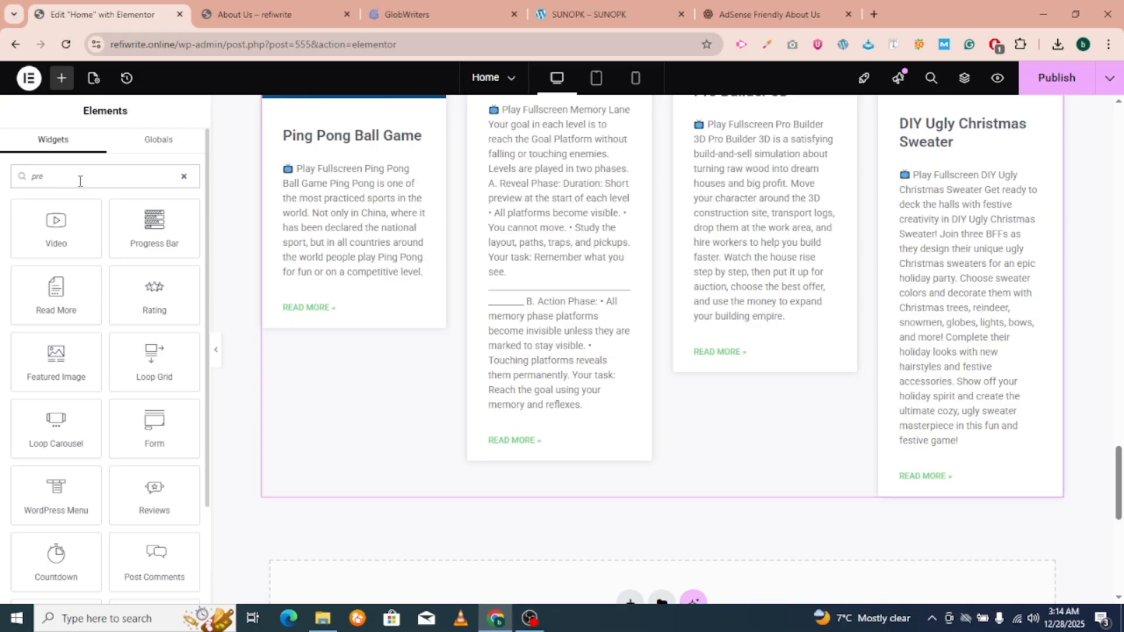
scroll(127, 222, down, 1)
scroll(504, 338, down, 2)
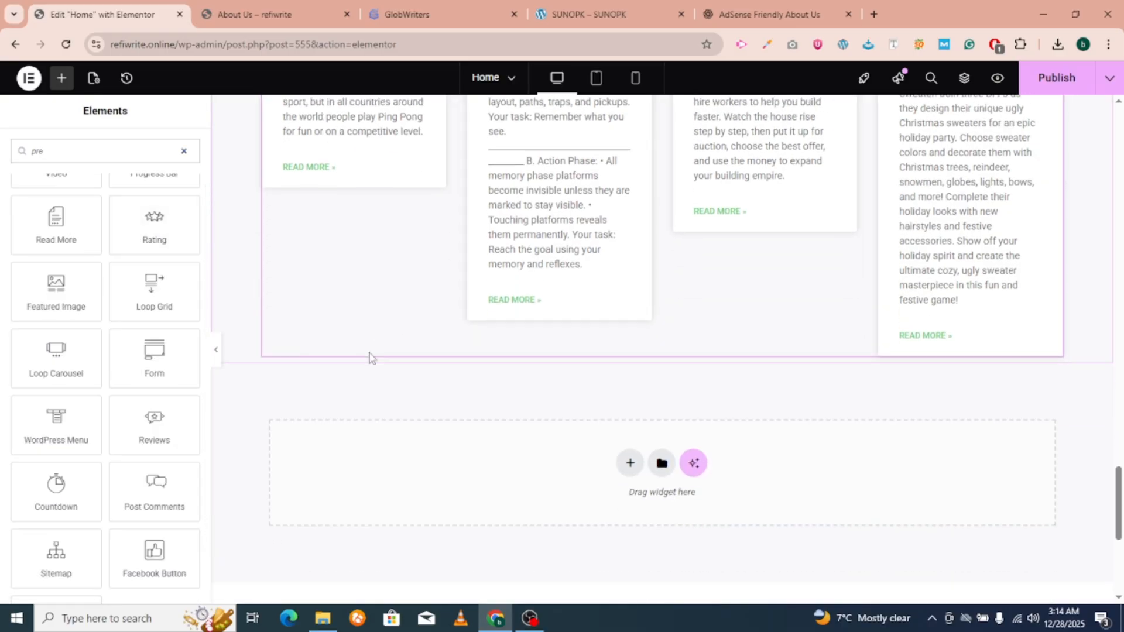
drag(54, 353, 582, 341)
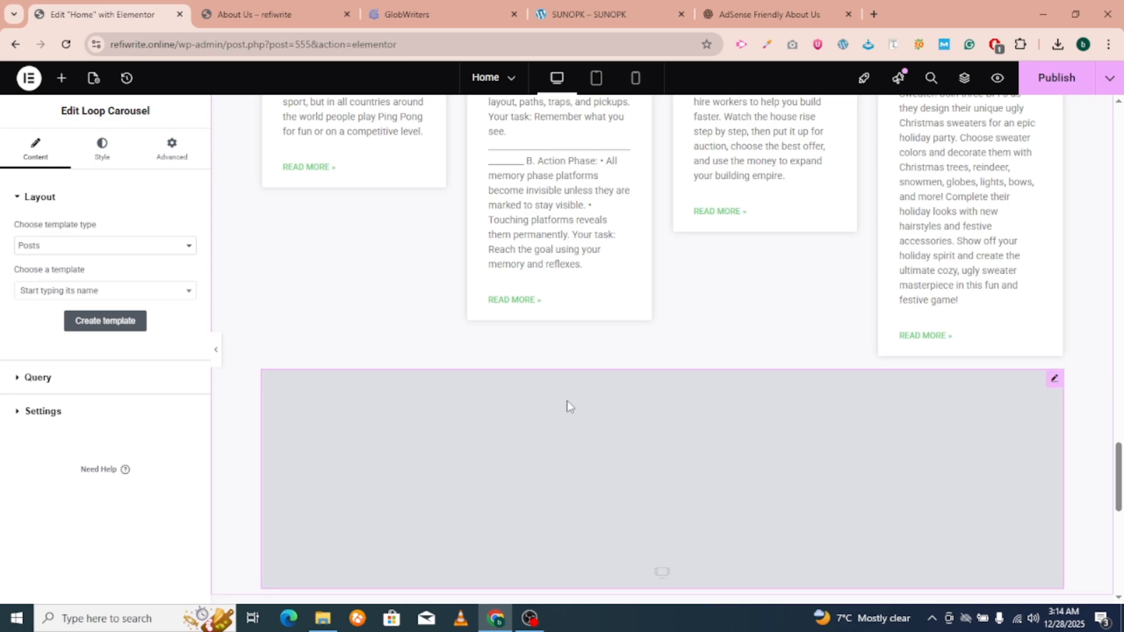
scroll(607, 458, down, 2)
right_click(598, 269)
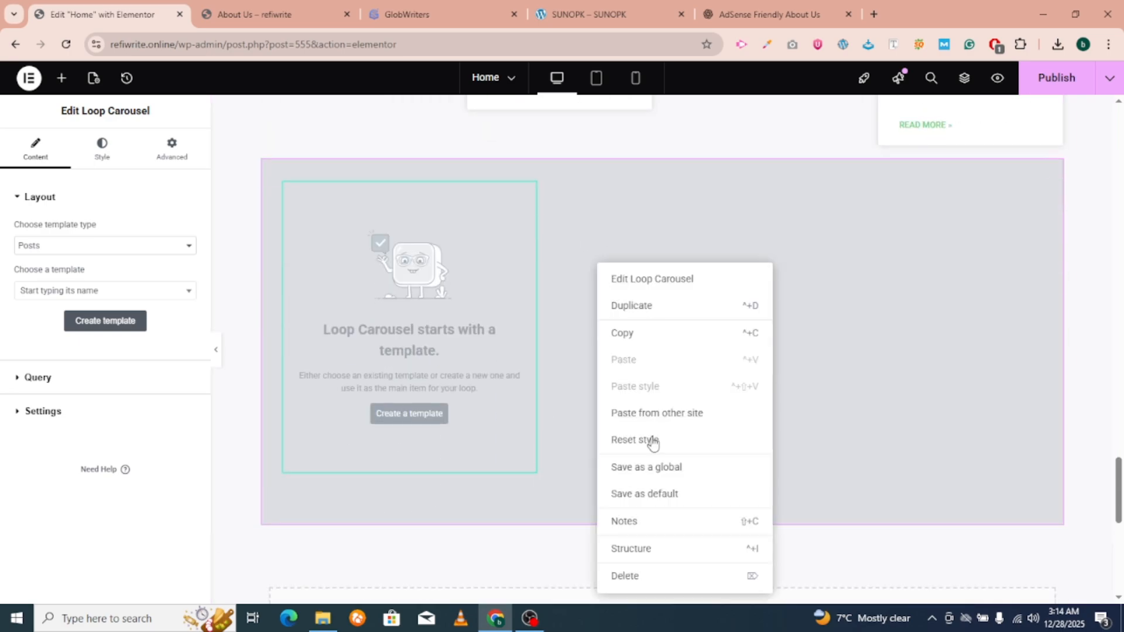
click(640, 582)
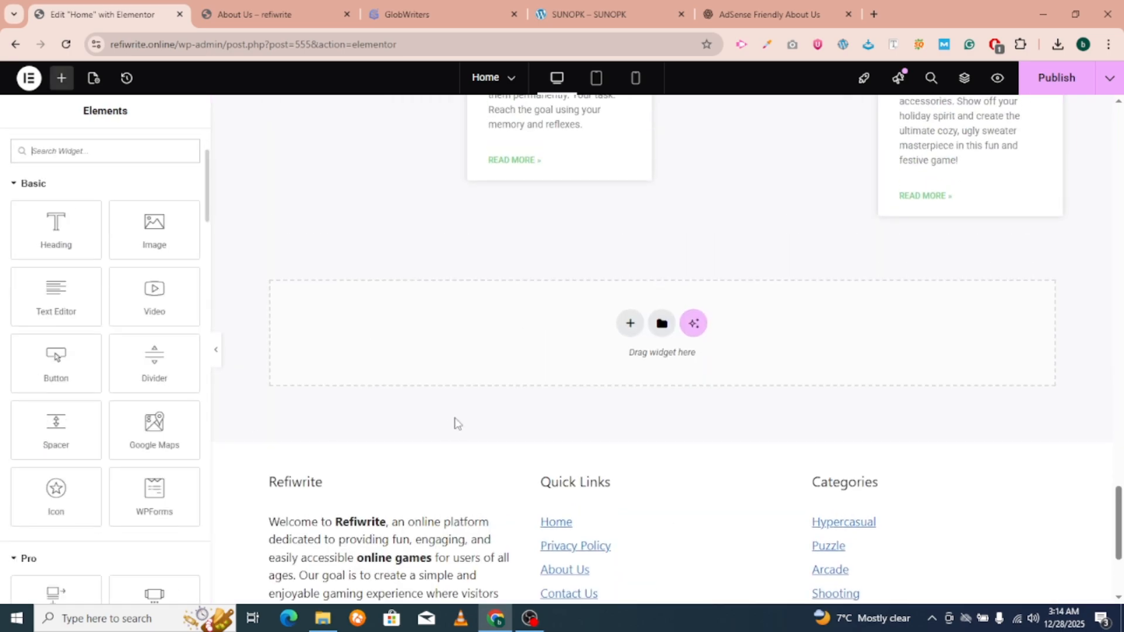
scroll(454, 422, up, 15)
scroll(491, 367, down, 20)
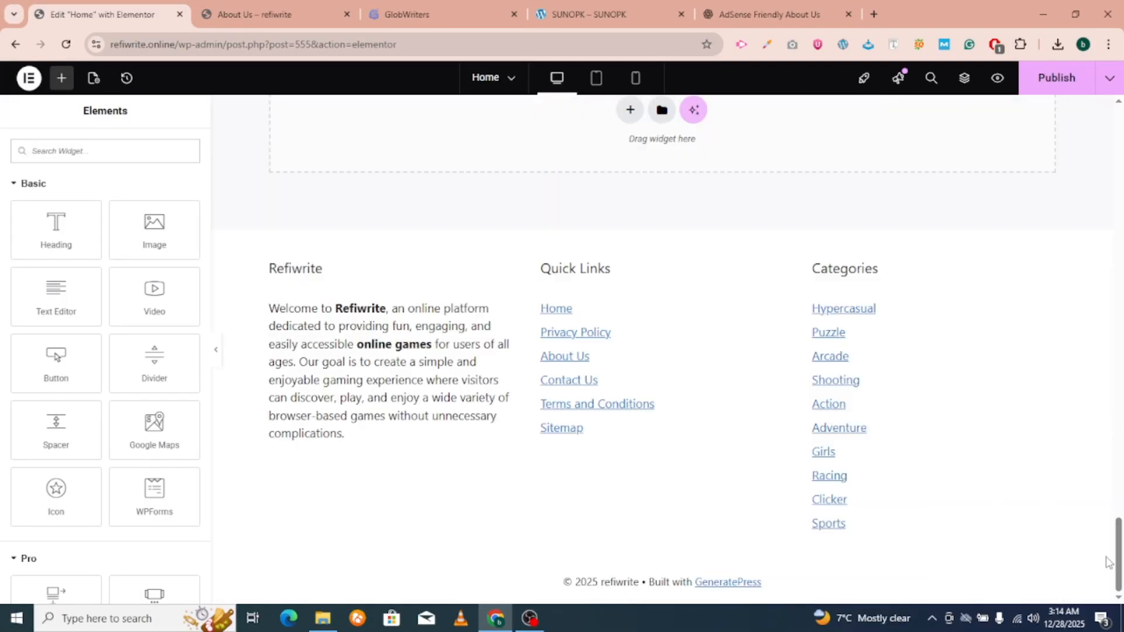
drag(1117, 562, 1122, 151)
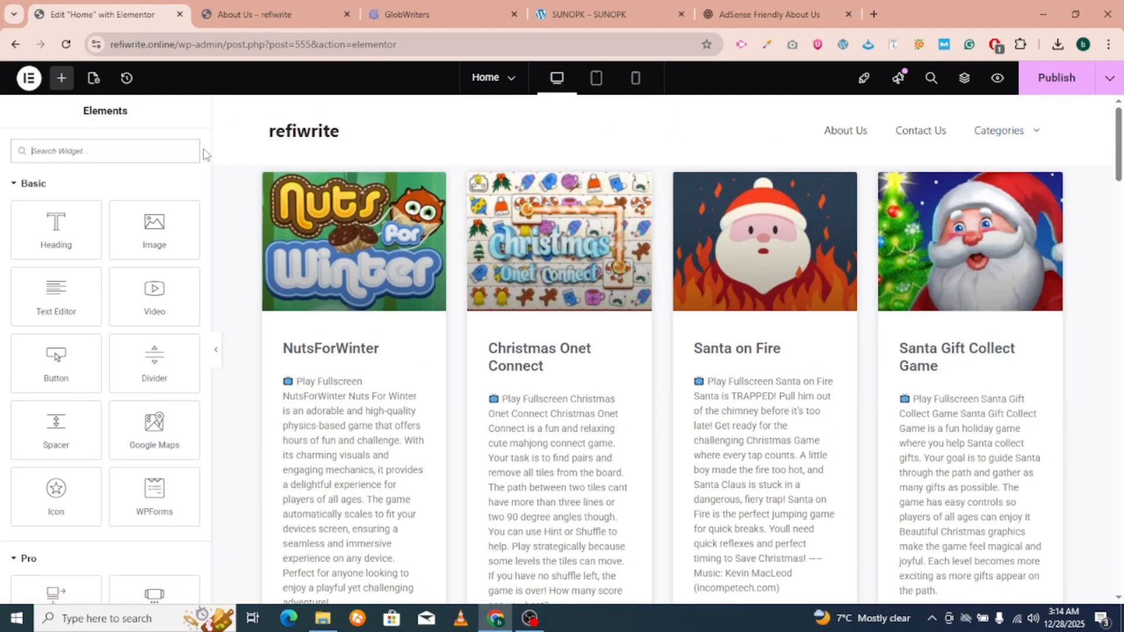
Publish the Home page, exit Elementor to WordPress, and return to the Pages list.
click(1055, 80)
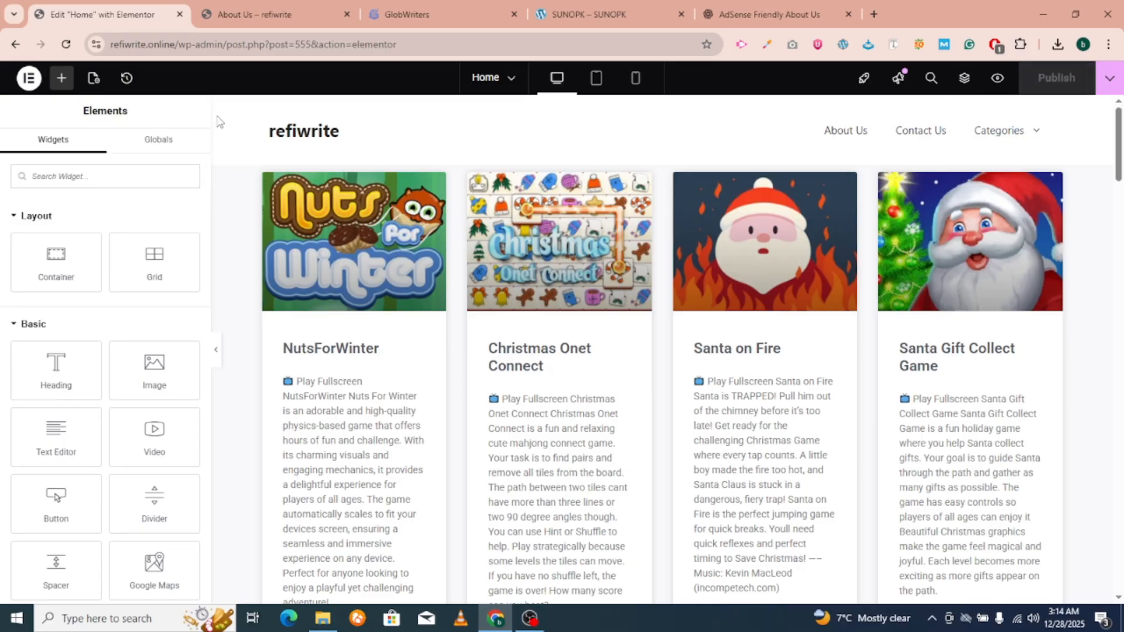
click(22, 82)
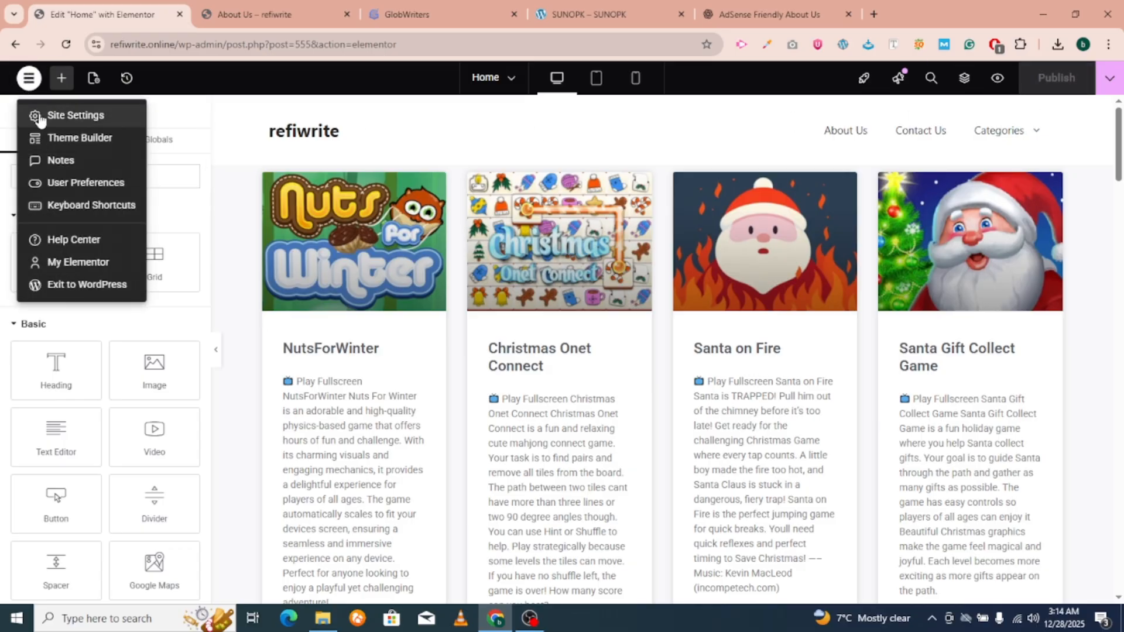
click(82, 285)
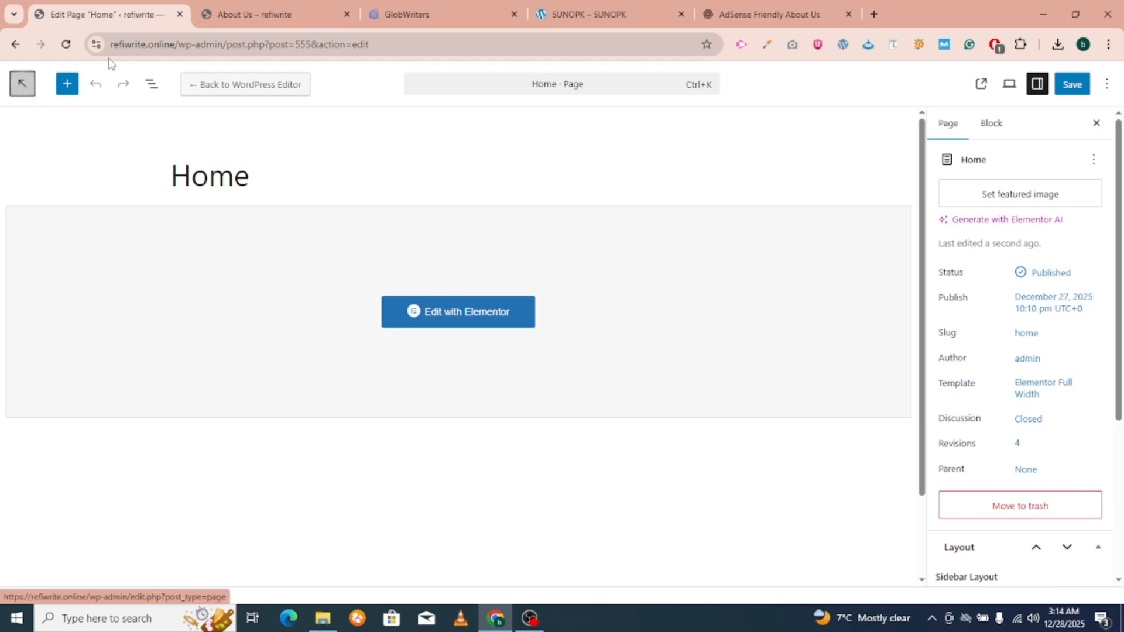
click(24, 86)
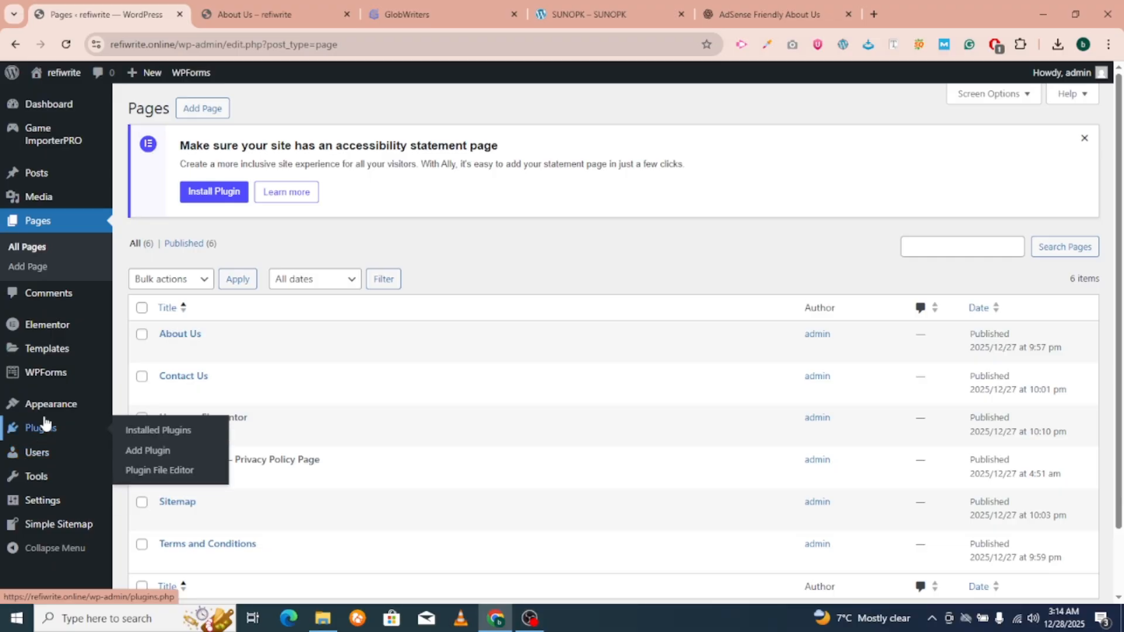
Search the plugin directory for 'ran', then install and activate Rank Math SEO.
mouse_move(44, 428)
click(191, 449)
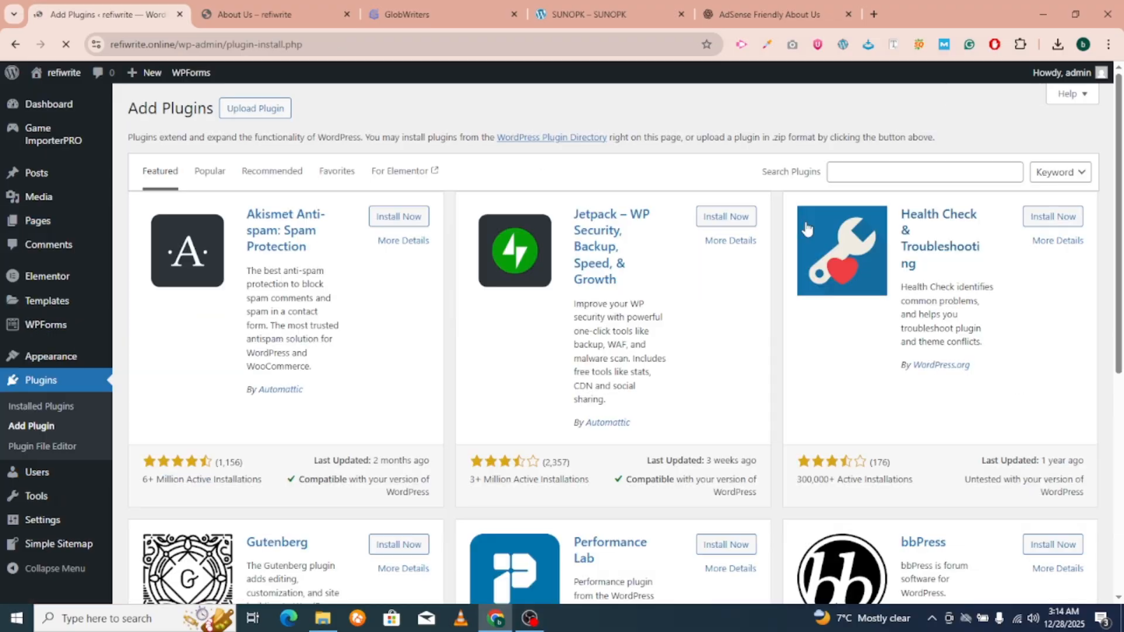
click(887, 166)
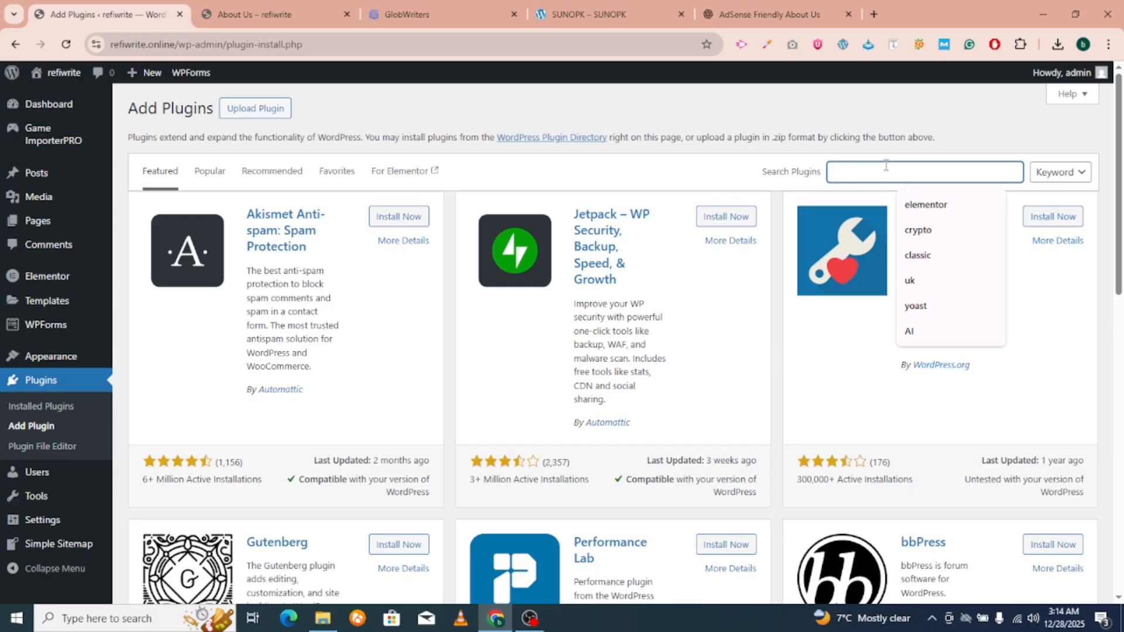
text(rank math)
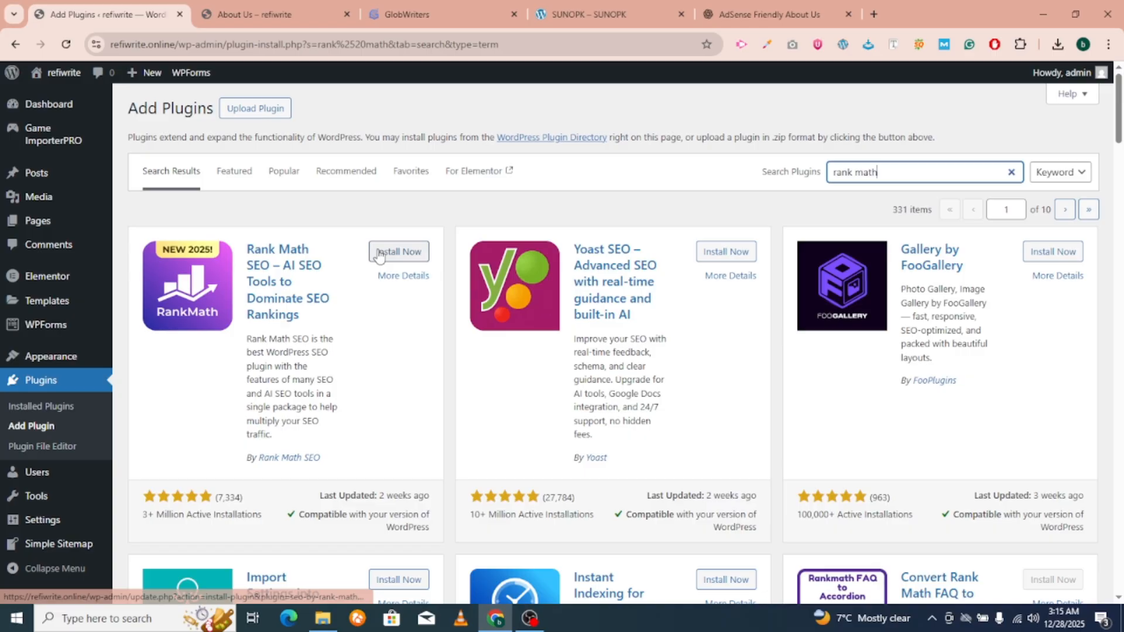
click(392, 251)
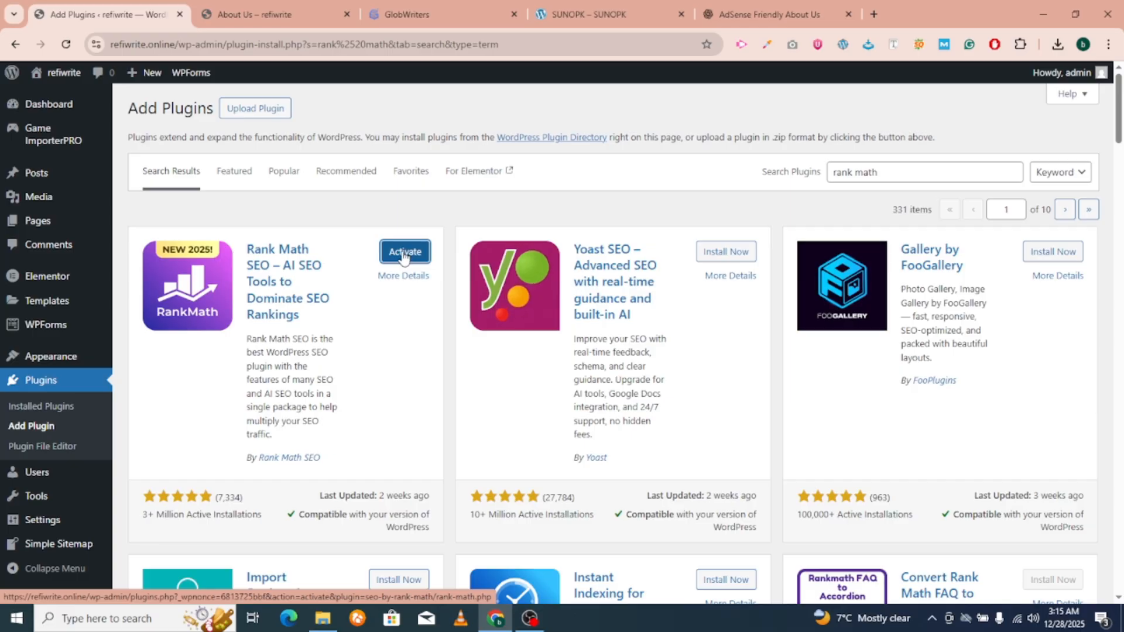
click(403, 253)
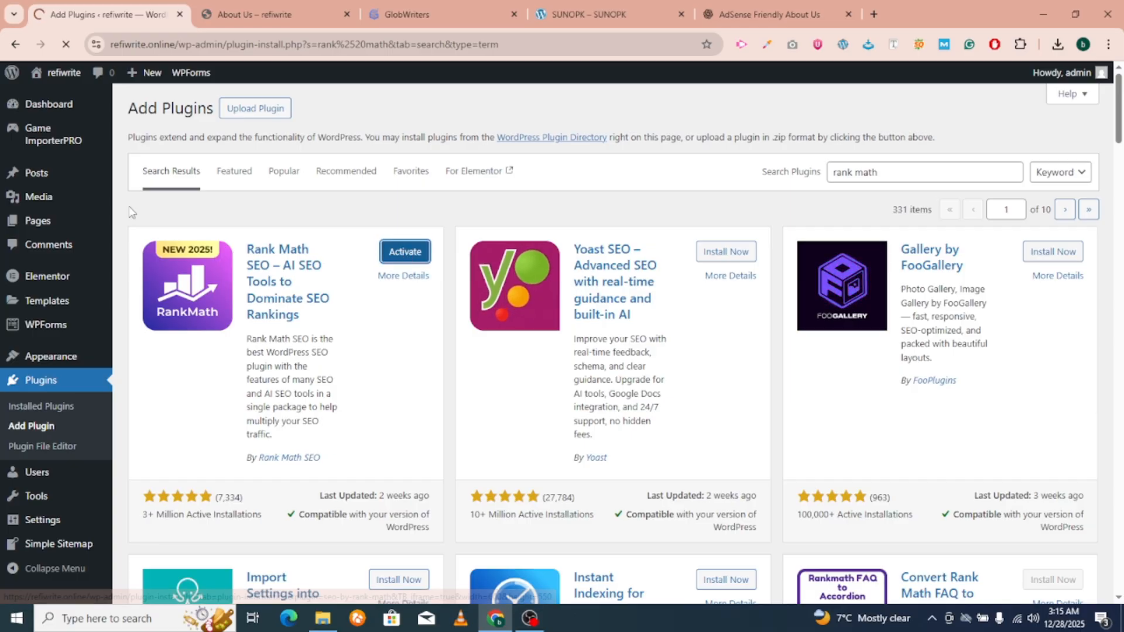
mouse_move(96, 201)
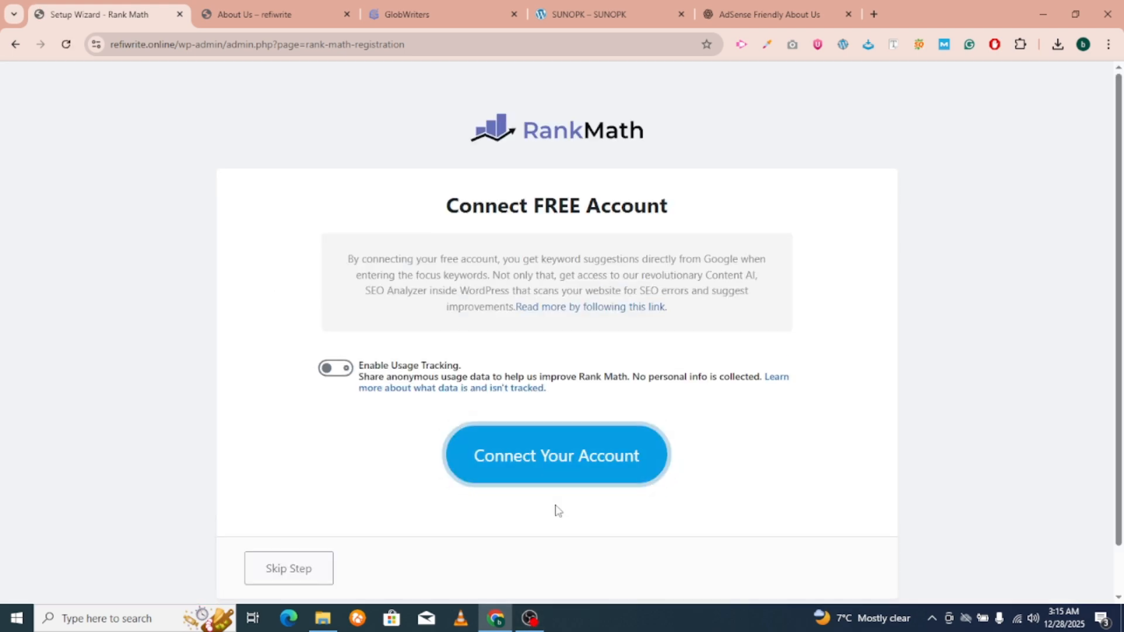
Skip the Rank Math account connection and leave the setup wizard for the Rank Math dashboard.
click(310, 571)
scroll(459, 572, down, 1)
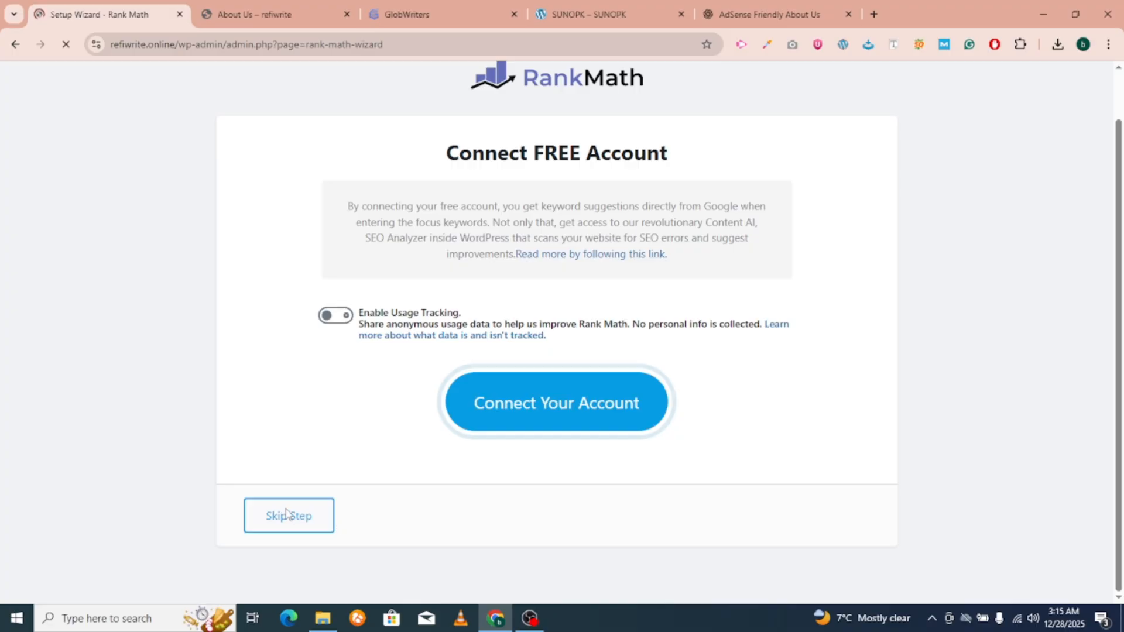
scroll(556, 539, down, 4)
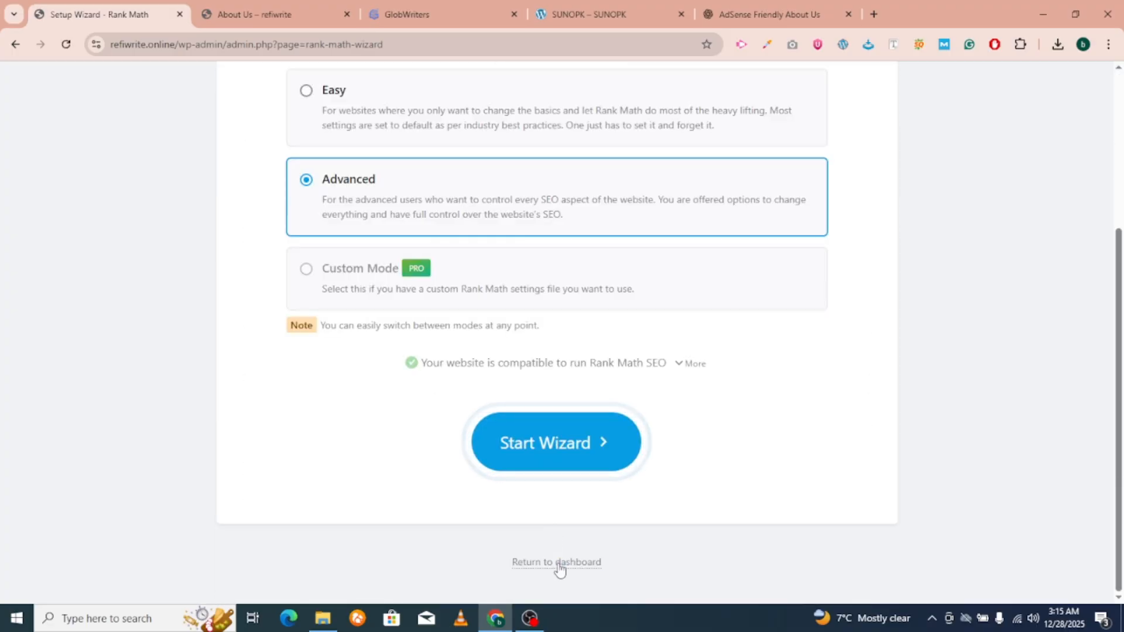
click(559, 565)
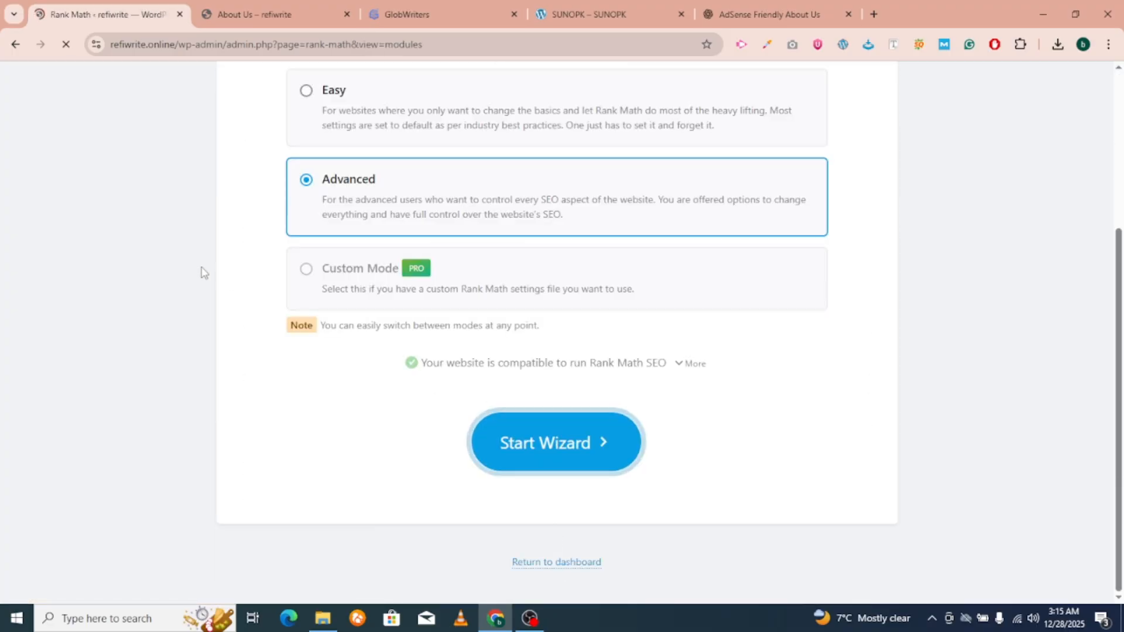
scroll(90, 281, down, 3)
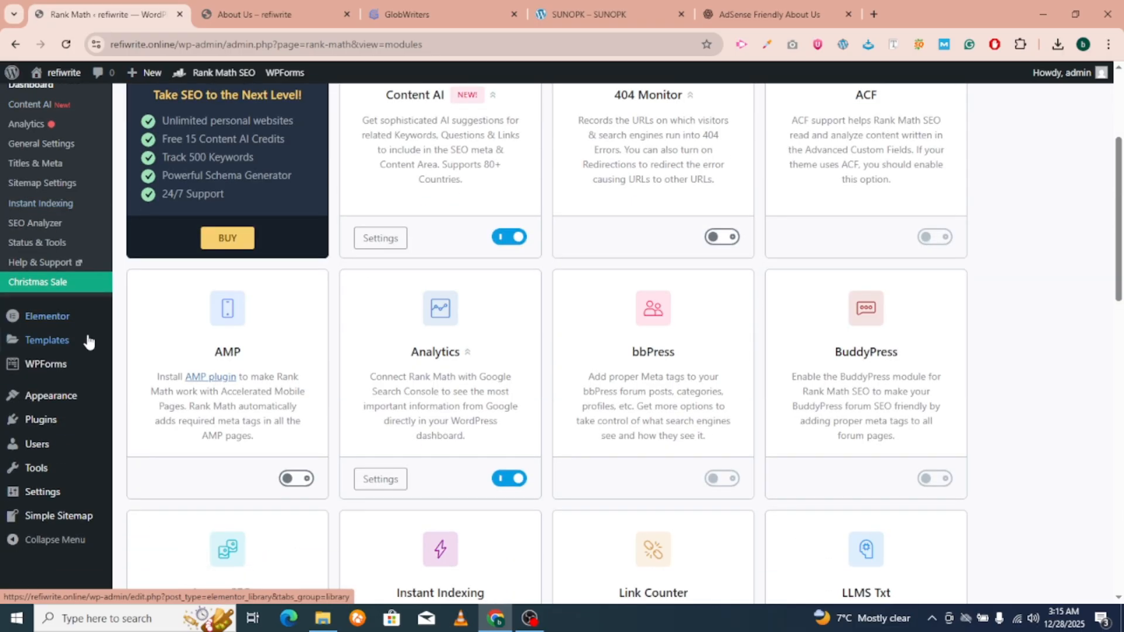
Select the Site Title text in General Settings, then switch to the ChatGPT conversation.
mouse_move(57, 495)
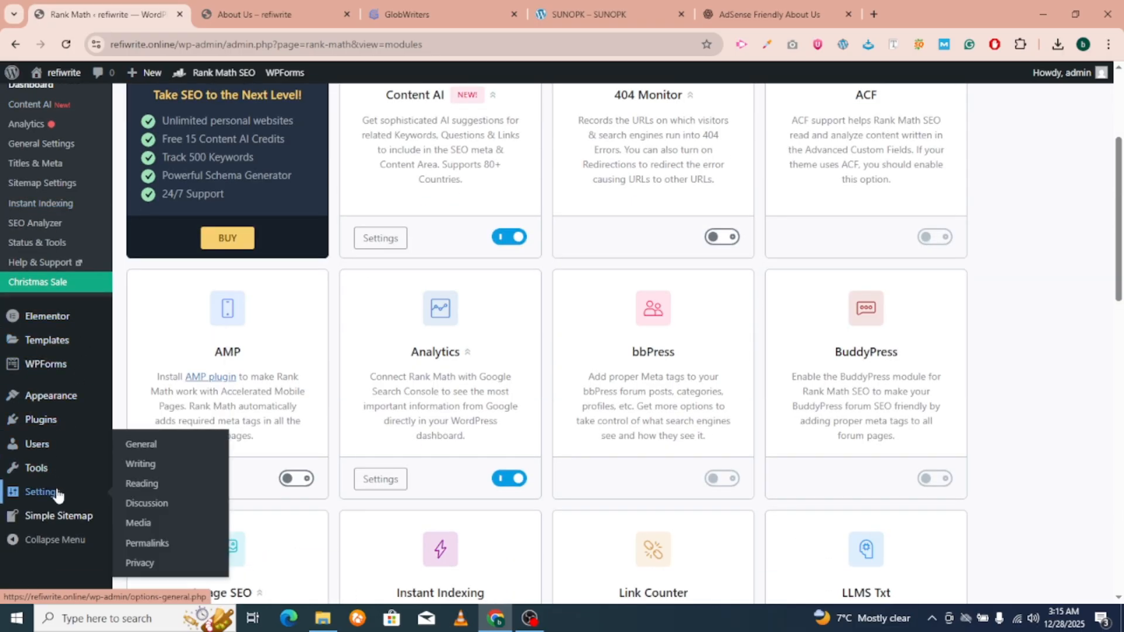
click(142, 450)
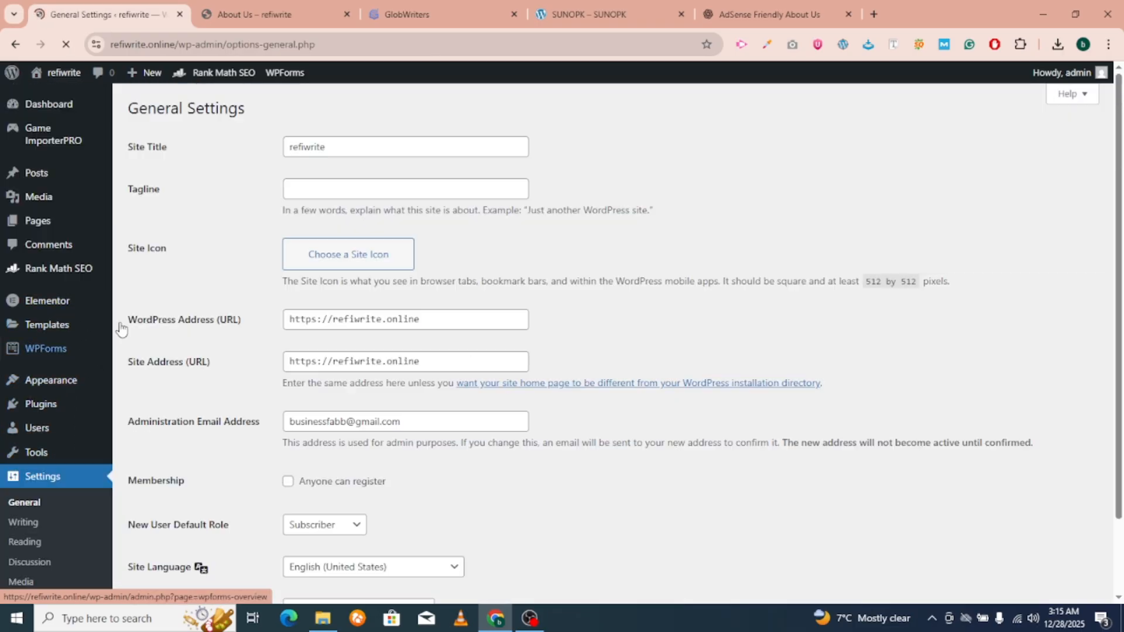
drag(367, 150, 206, 155)
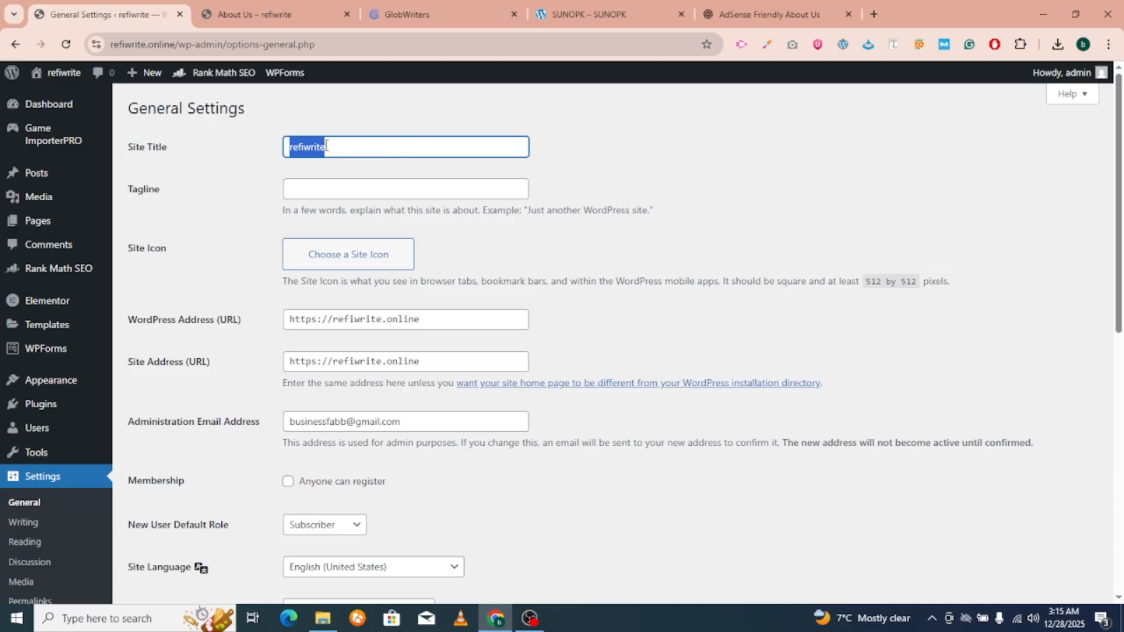
click(766, 14)
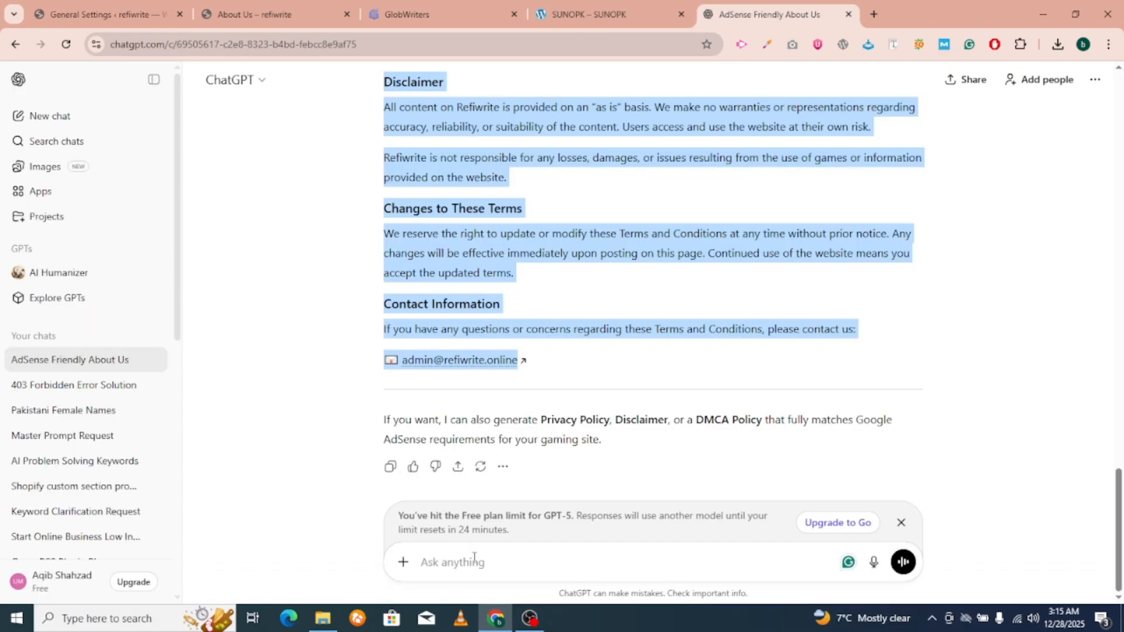
Ask ChatGPT 'give me site title, description' and select the suggested site title line.
click(464, 567)
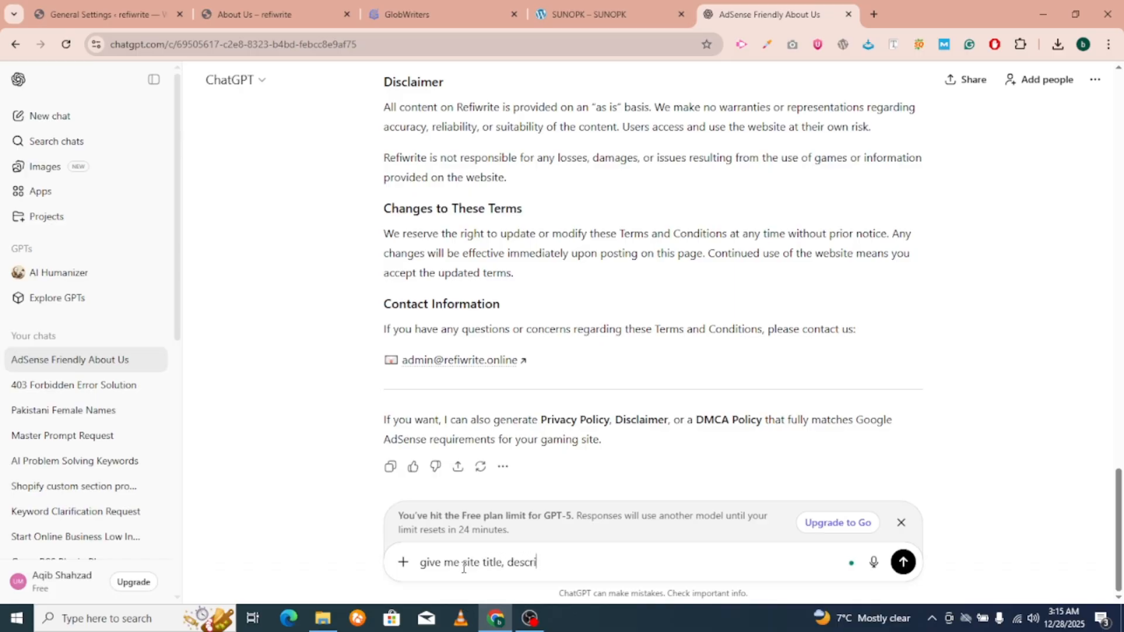
key(Return)
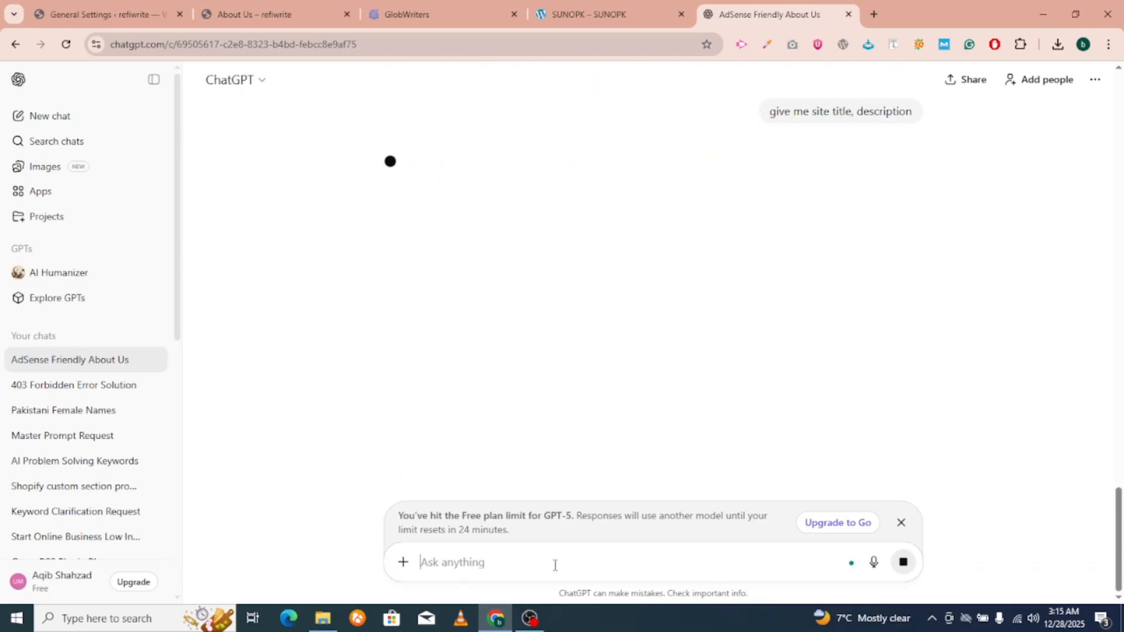
click(901, 522)
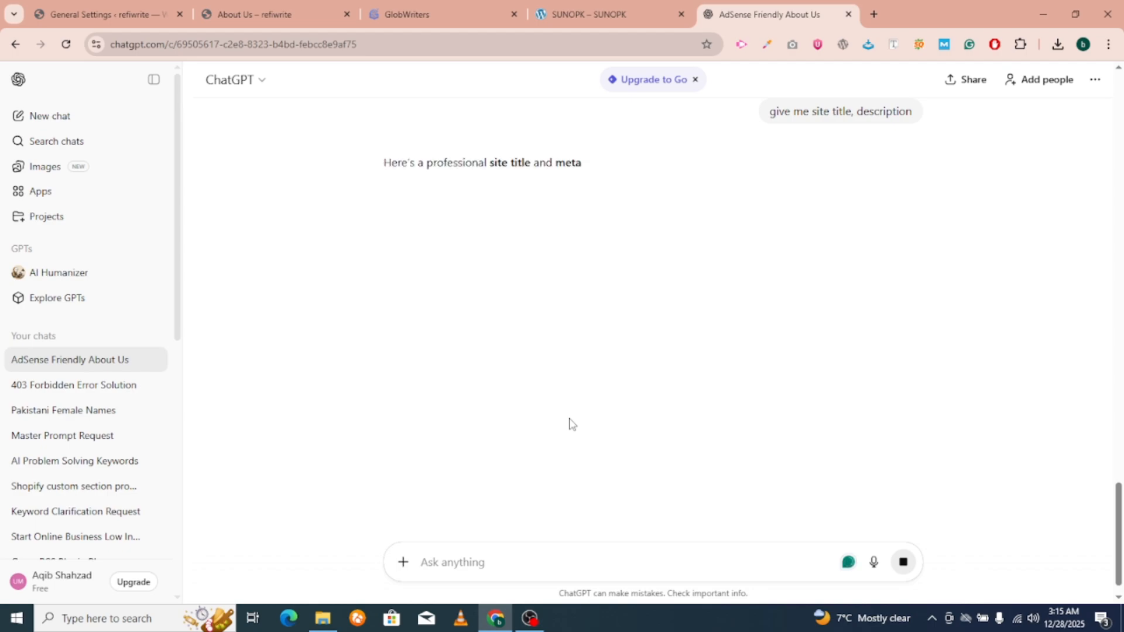
triple_click(381, 234)
key(ctrl+c)
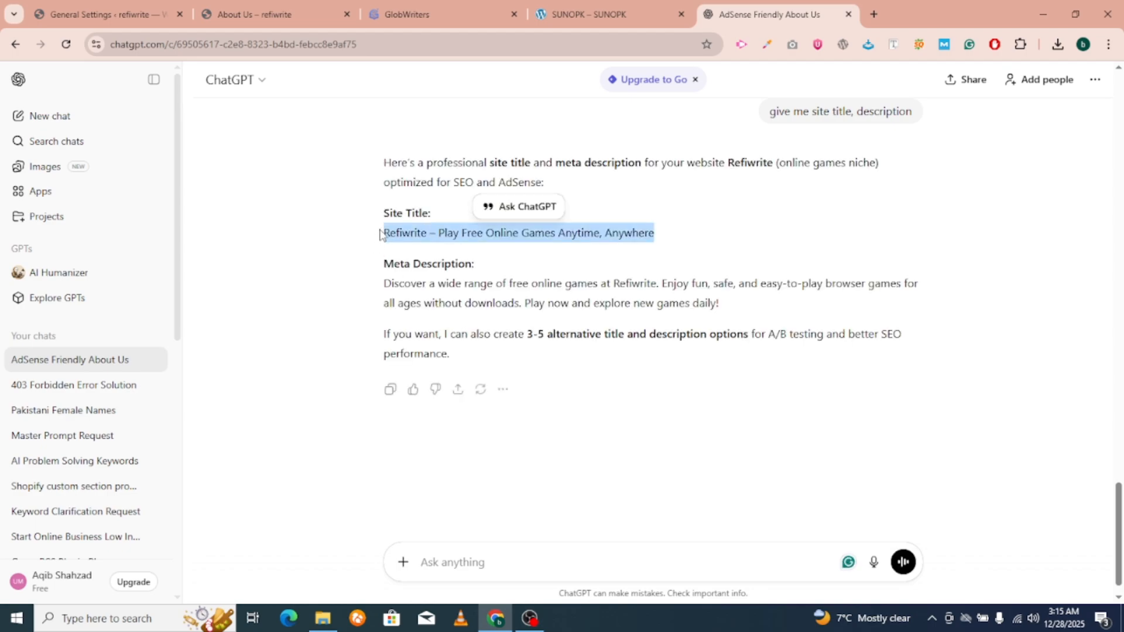
Paste 'Refiwrite – Play Free Online Games Anytime, Anywhere' as the Site Title and save.
click(111, 14)
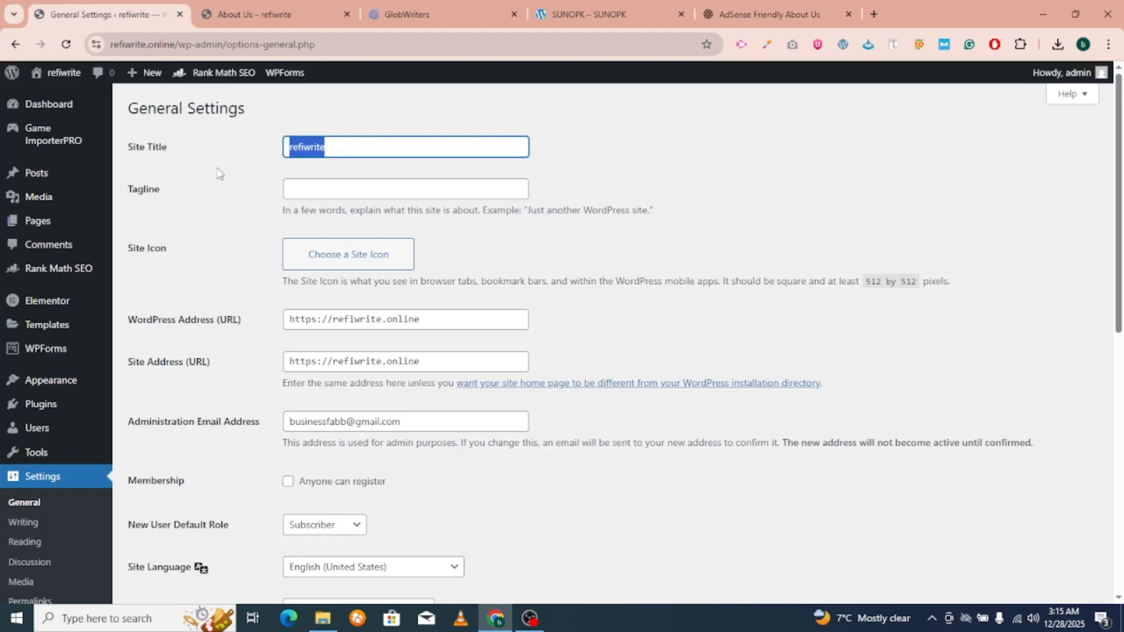
key(ctrl+v)
scroll(214, 545, down, 9)
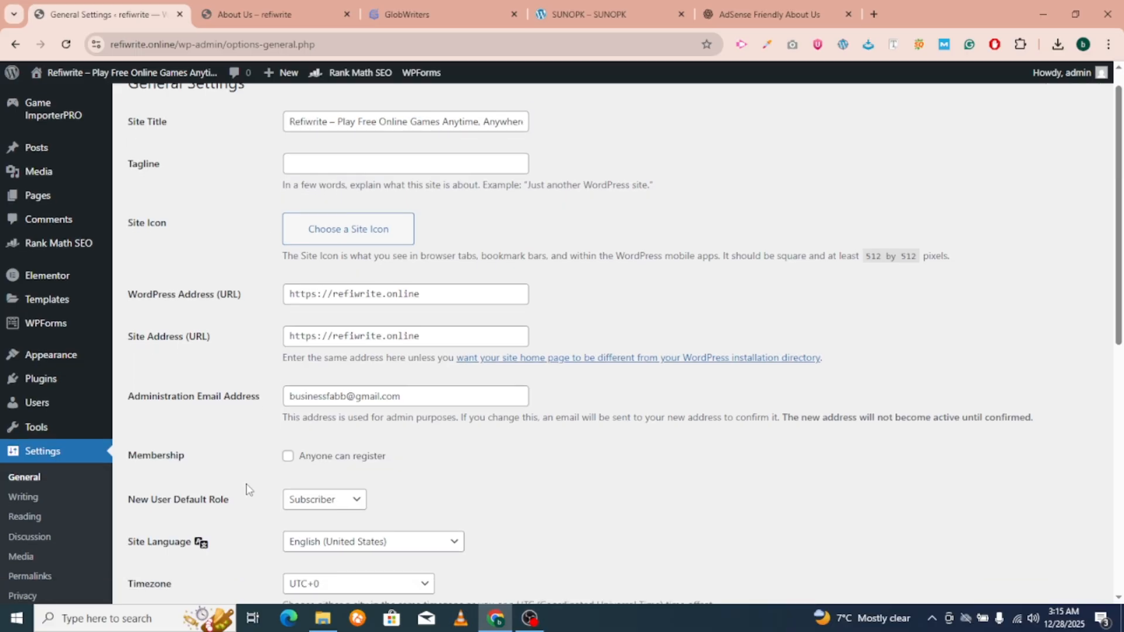
click(164, 531)
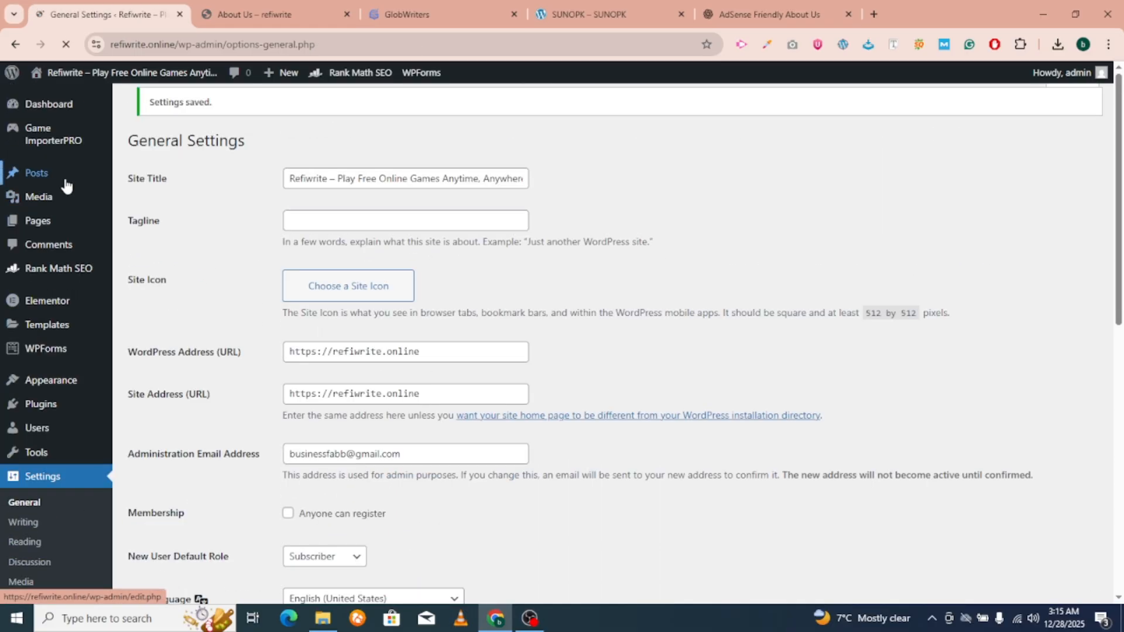
mouse_move(65, 272)
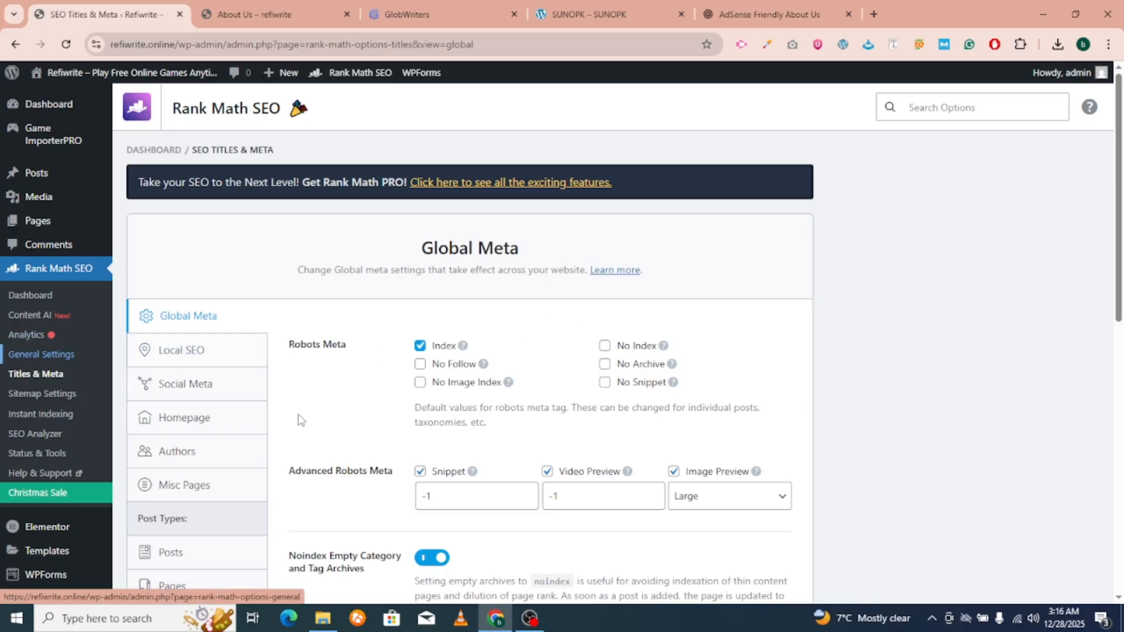
scroll(264, 450, down, 5)
click(178, 406)
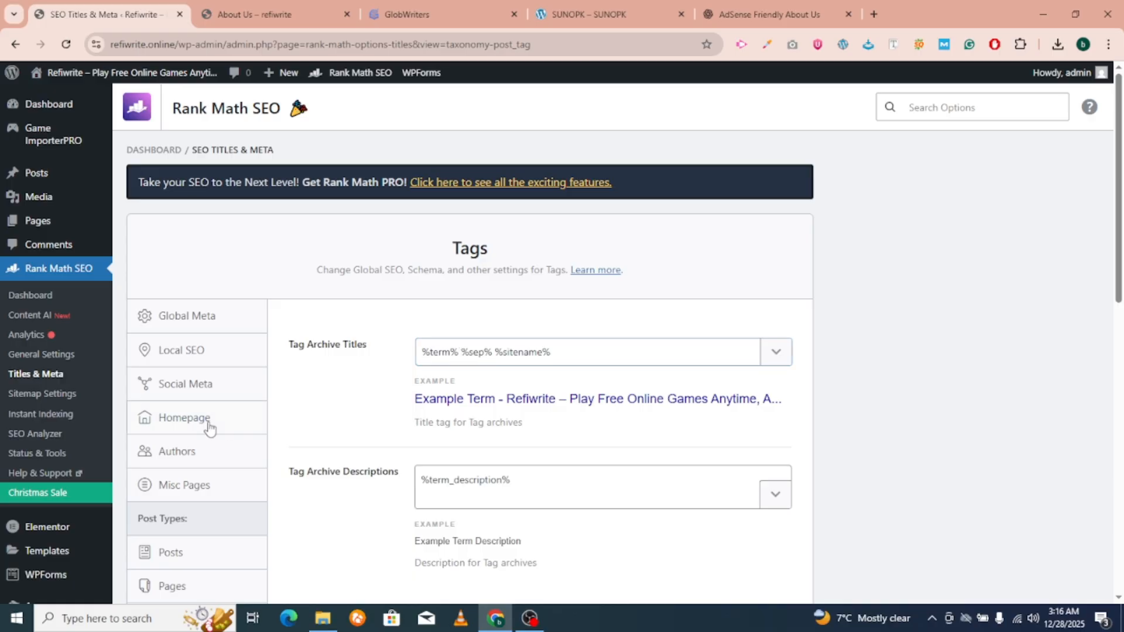
click(47, 356)
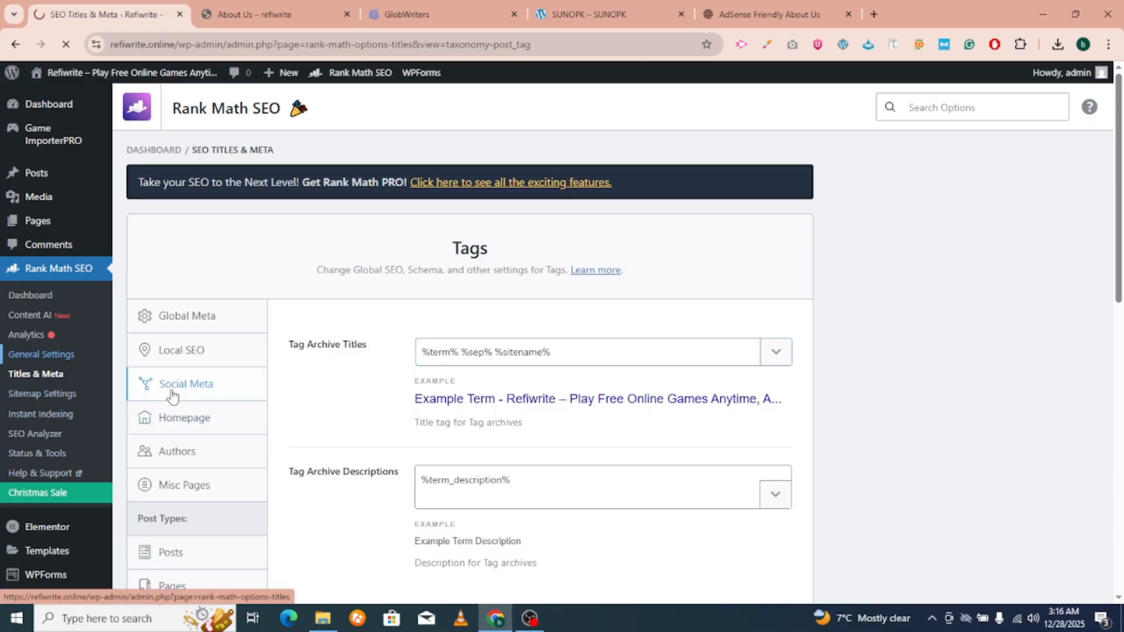
scroll(186, 420, down, 1)
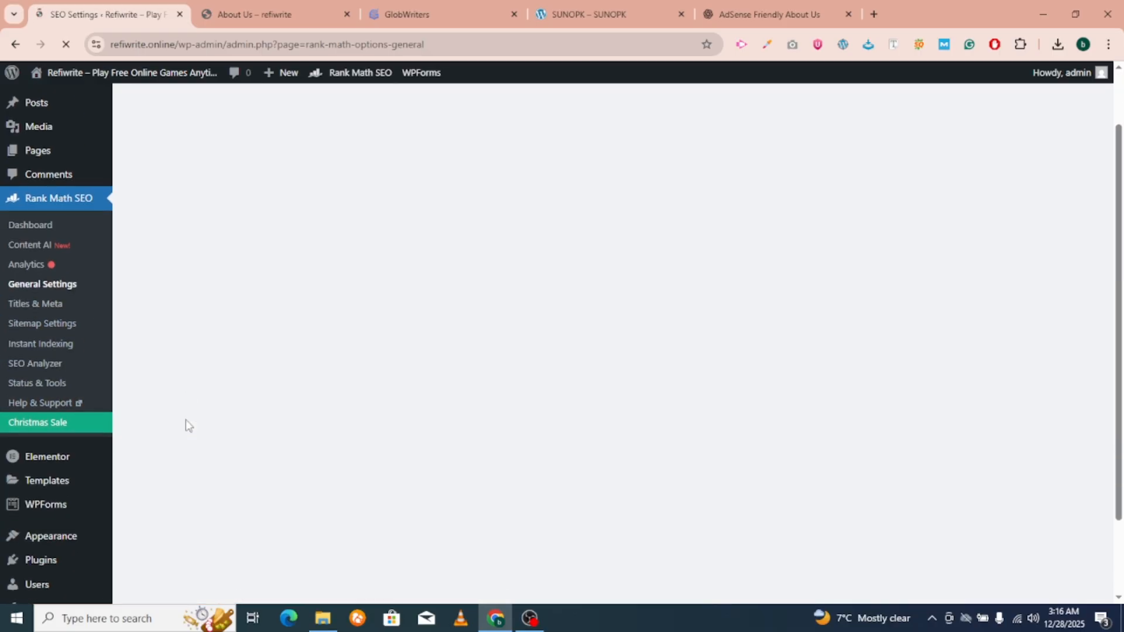
scroll(186, 424, down, 3)
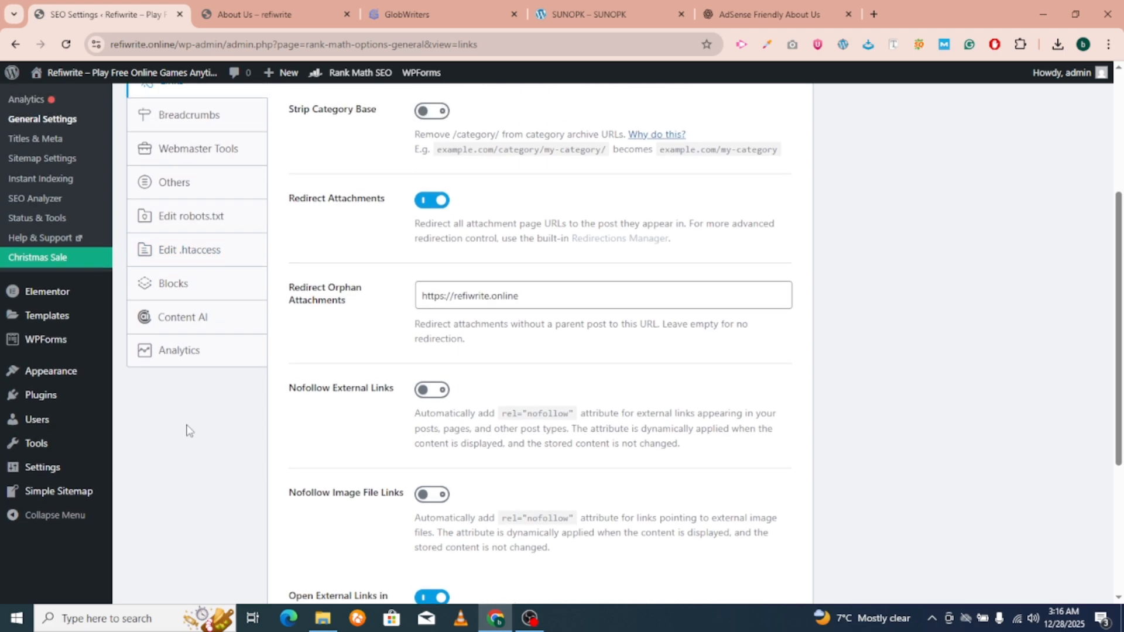
scroll(187, 430, up, 2)
click(195, 319)
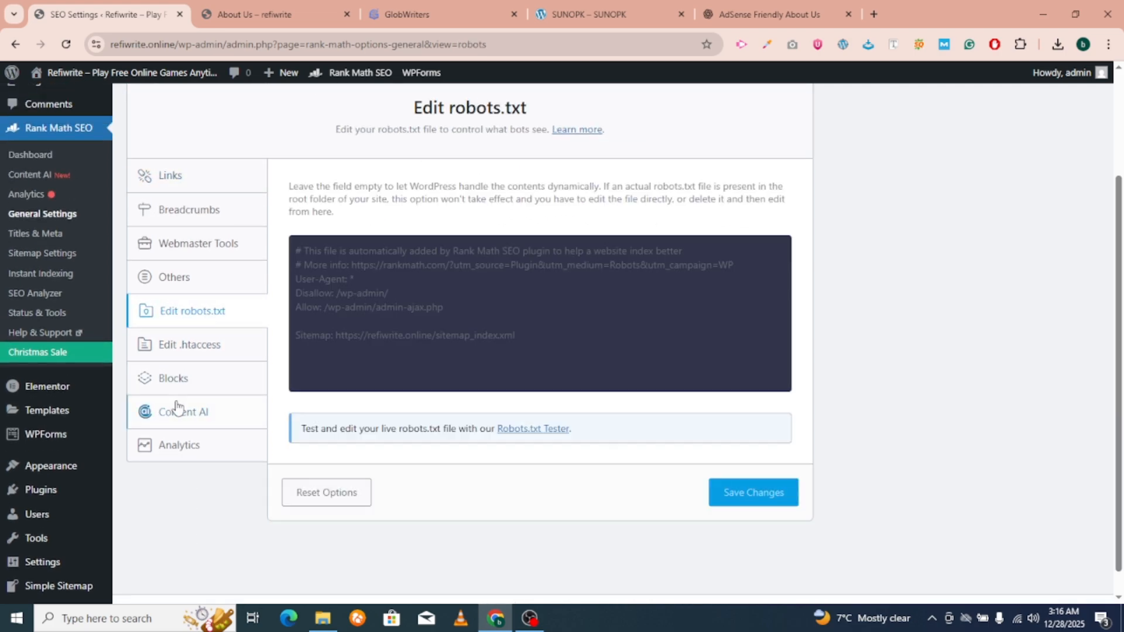
click(517, 335)
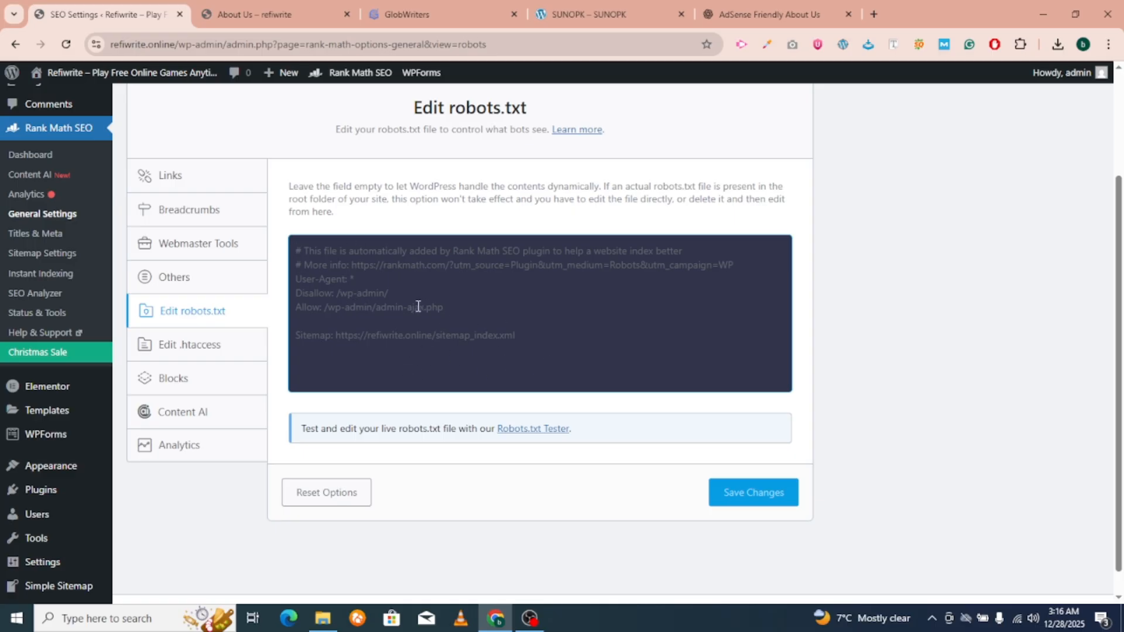
click(65, 253)
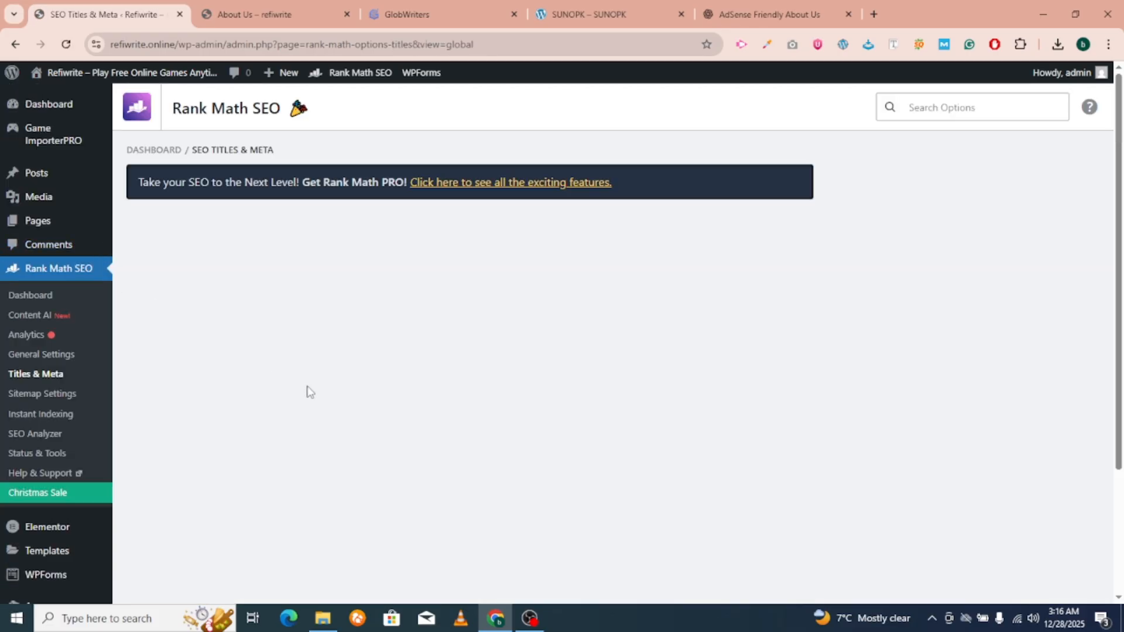
Cut ' %sep% %sitename%' from the Single Post Title, leaving just %title%, and save.
scroll(293, 410, down, 3)
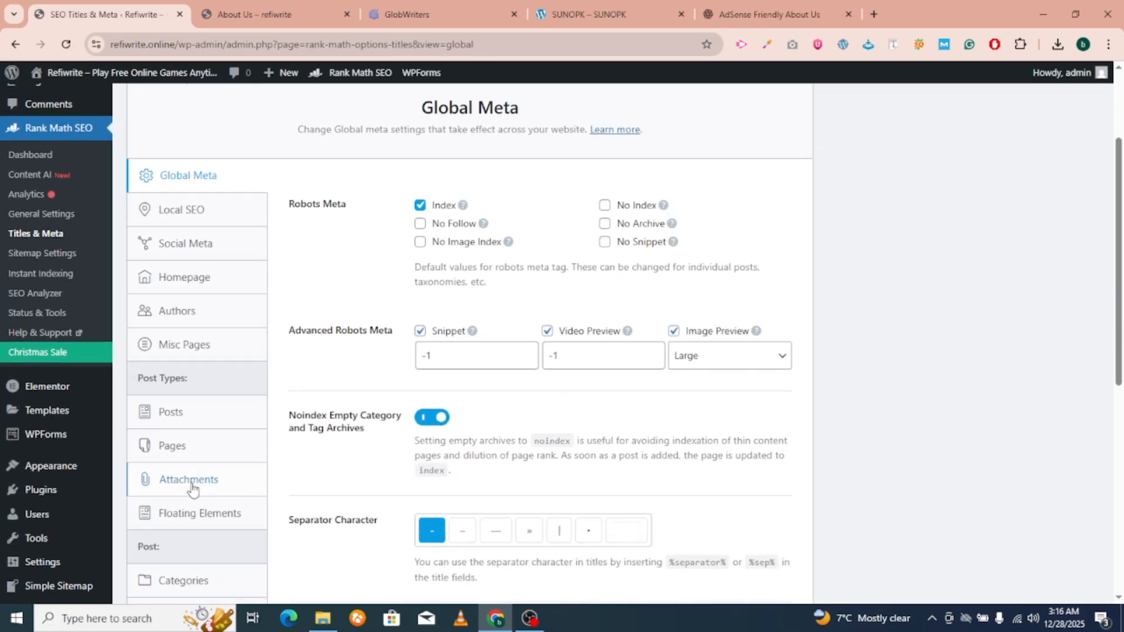
click(185, 550)
scroll(234, 380, up, 2)
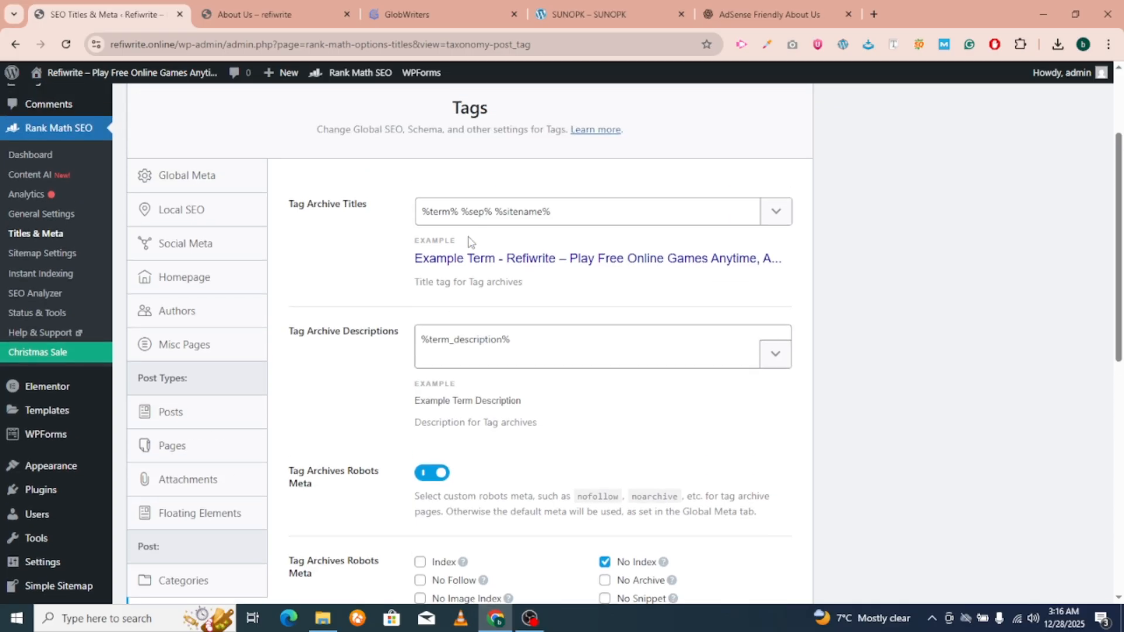
click(186, 486)
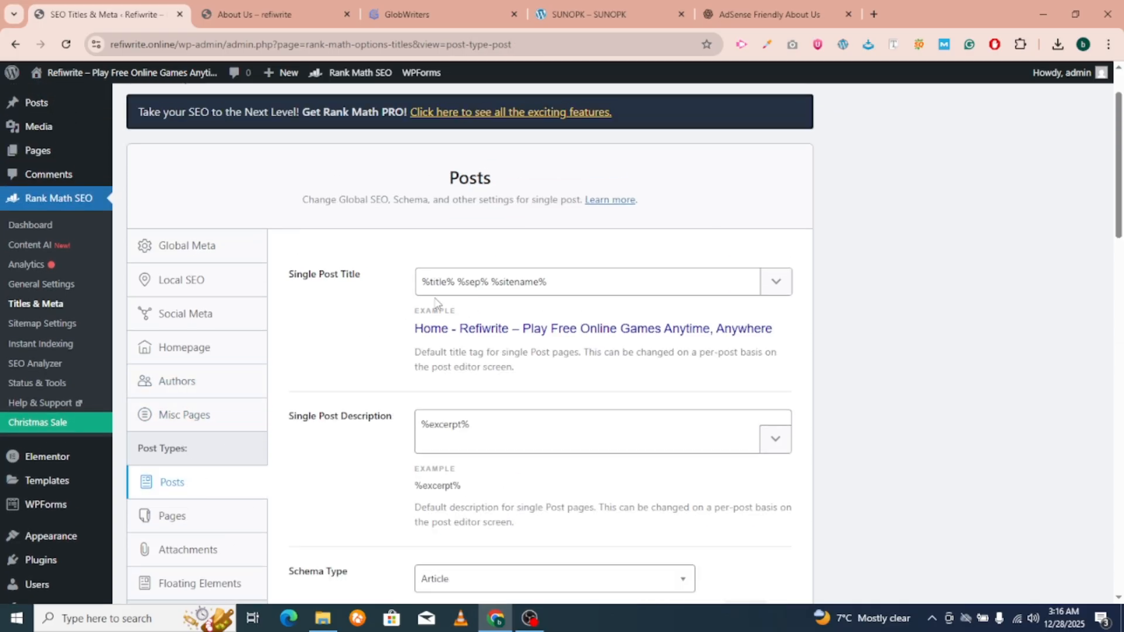
drag(456, 282, 672, 289)
key(BackSpace)
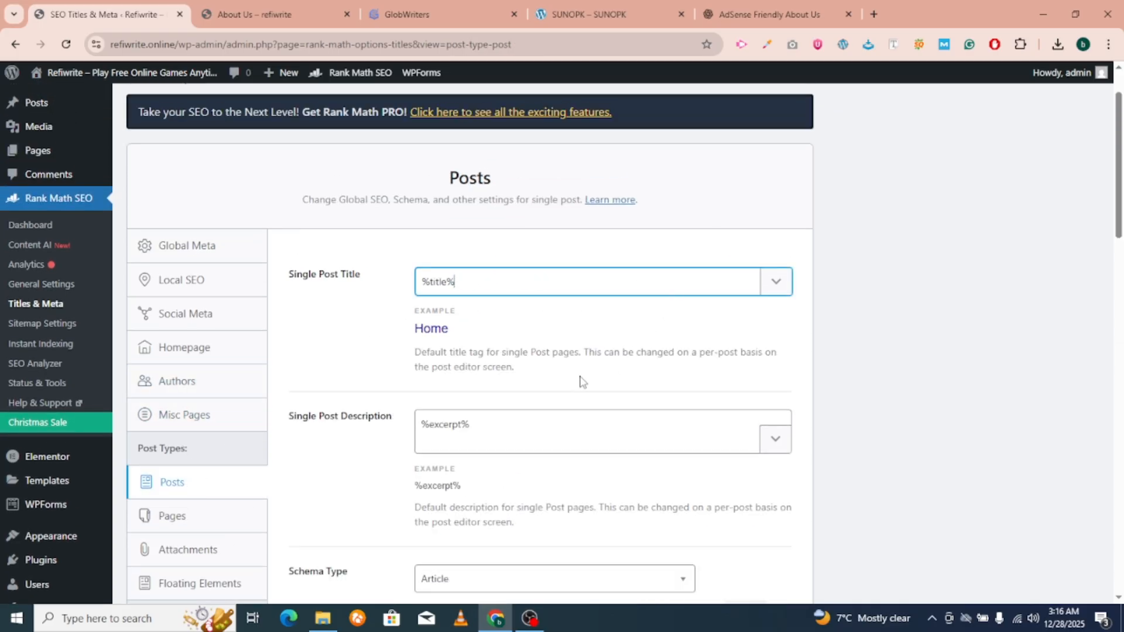
scroll(479, 300, down, 15)
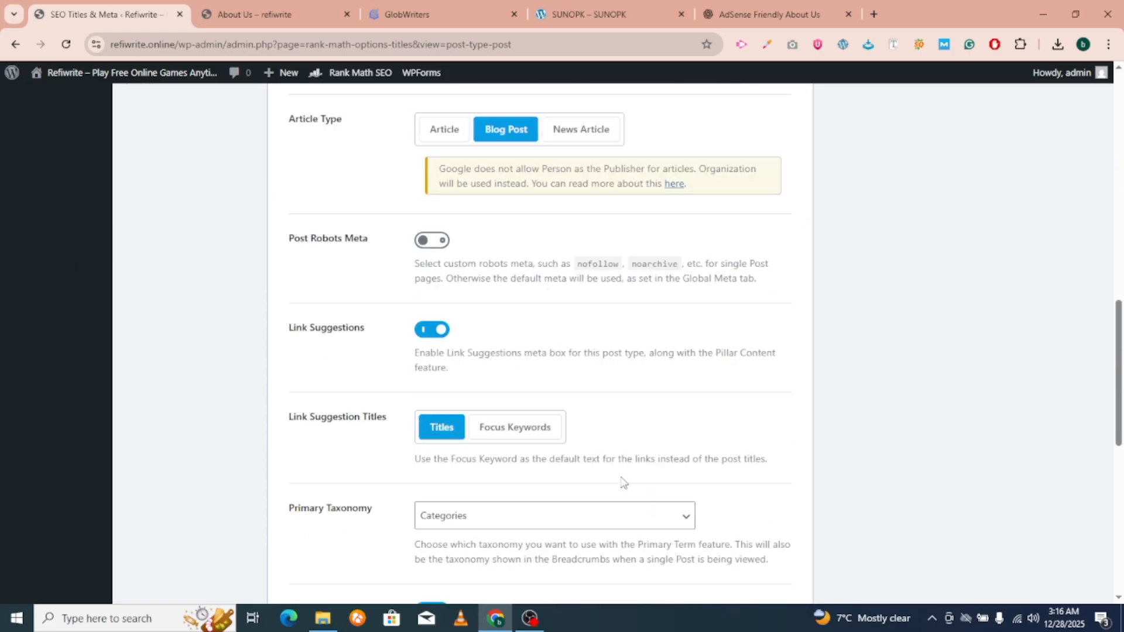
scroll(730, 514, down, 4)
click(745, 479)
scroll(86, 300, up, 10)
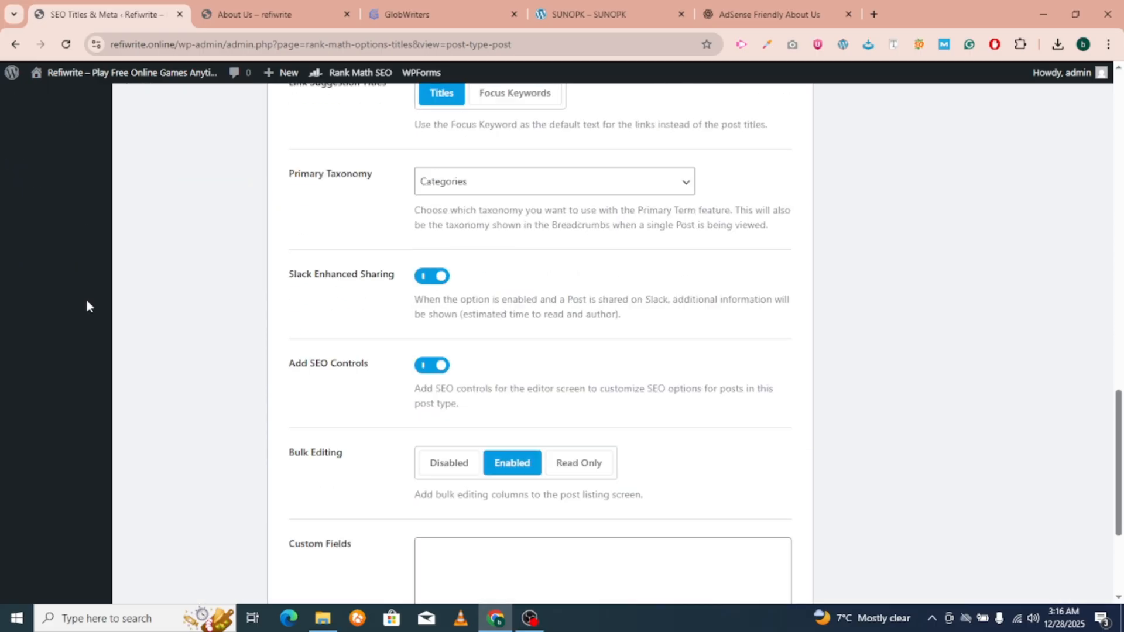
scroll(87, 300, up, 10)
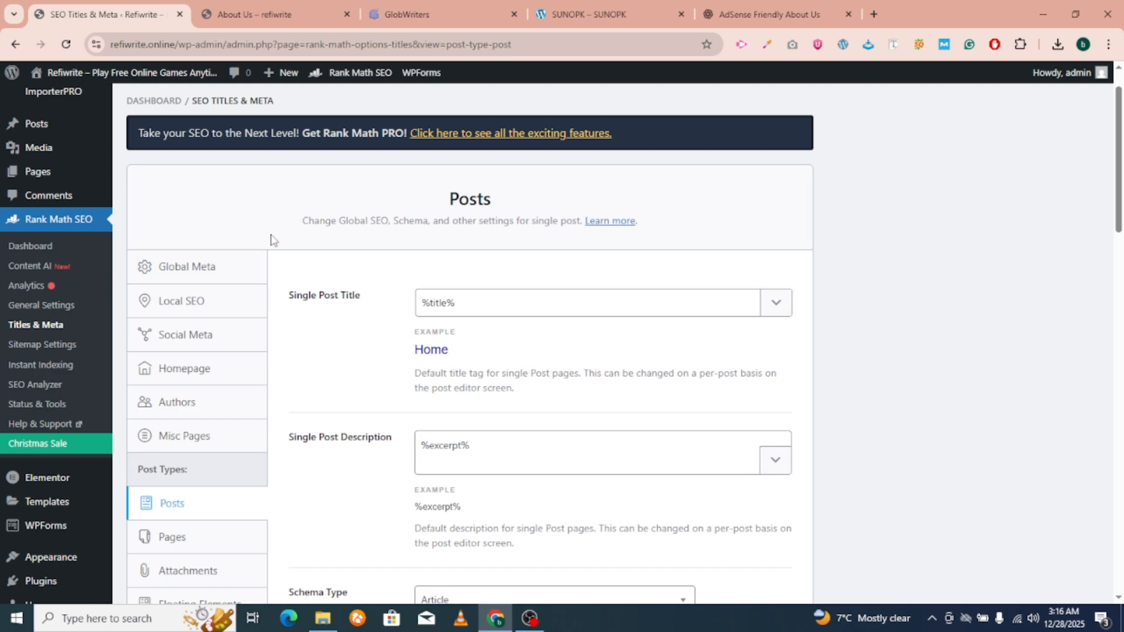
click(25, 349)
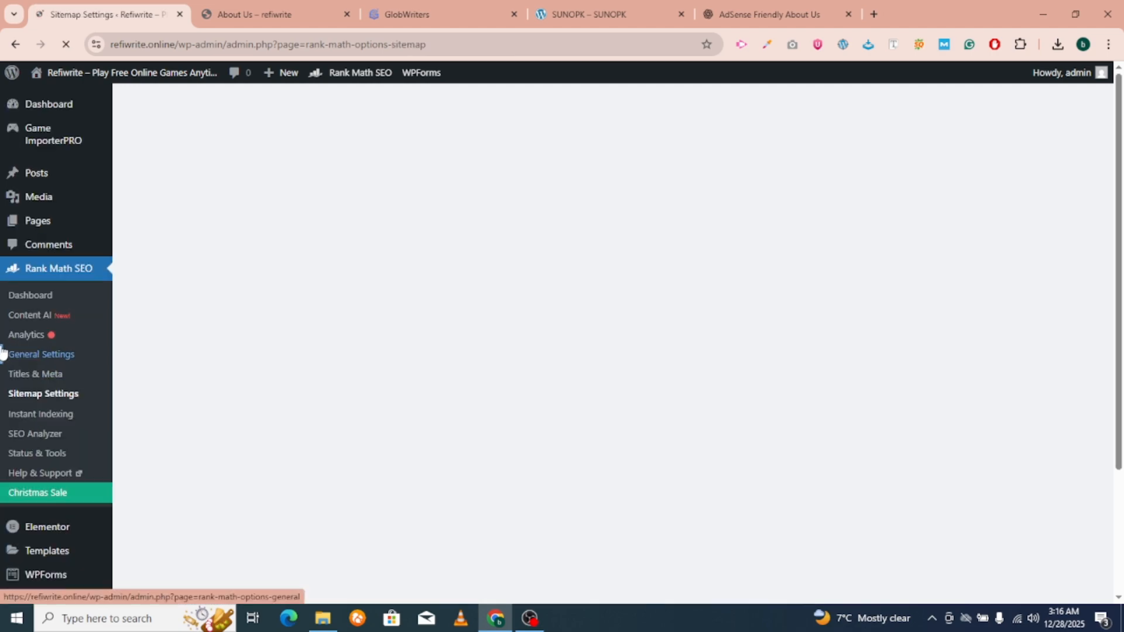
Exclude the floating elements post type from the XML sitemap and save the changes.
scroll(234, 380, down, 6)
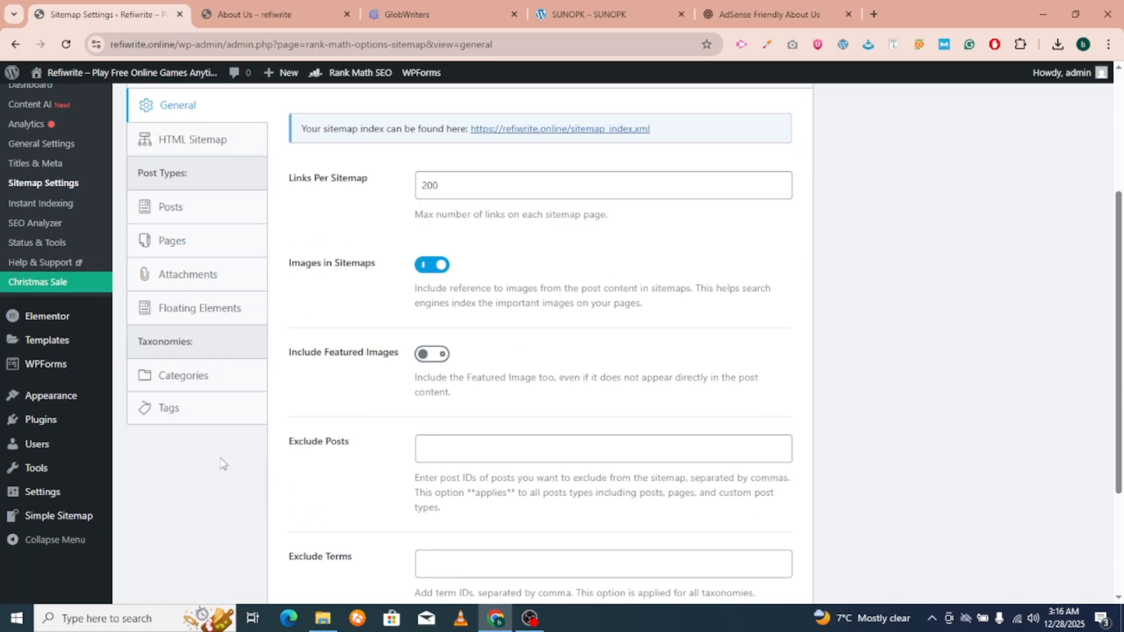
scroll(200, 369, up, 1)
click(173, 309)
scroll(177, 313, up, 2)
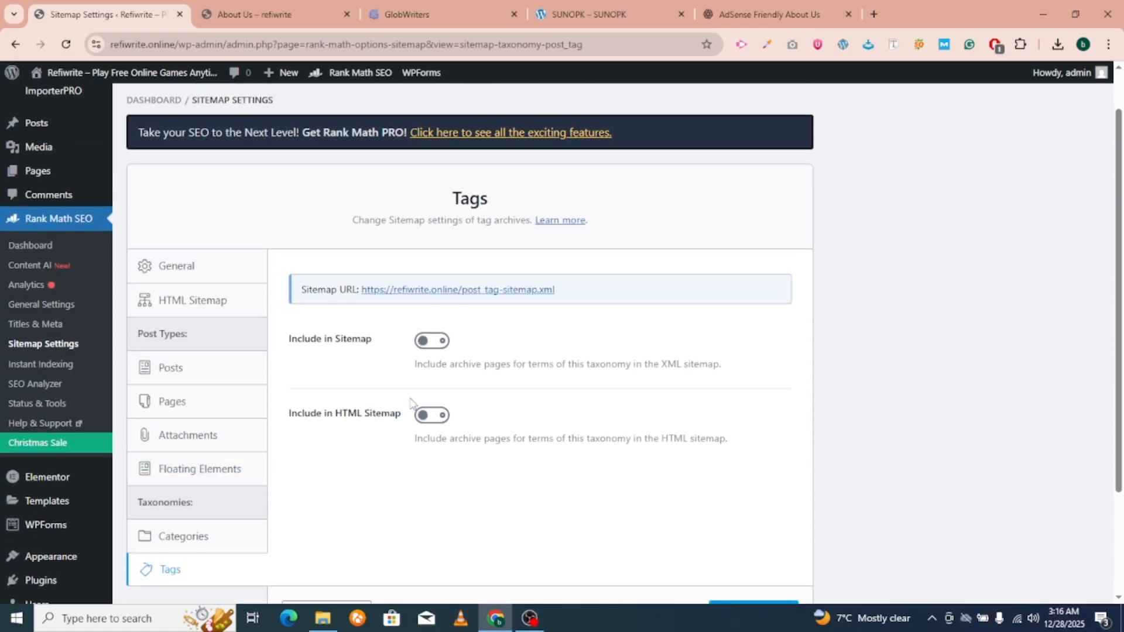
drag(410, 404, 398, 406)
click(179, 479)
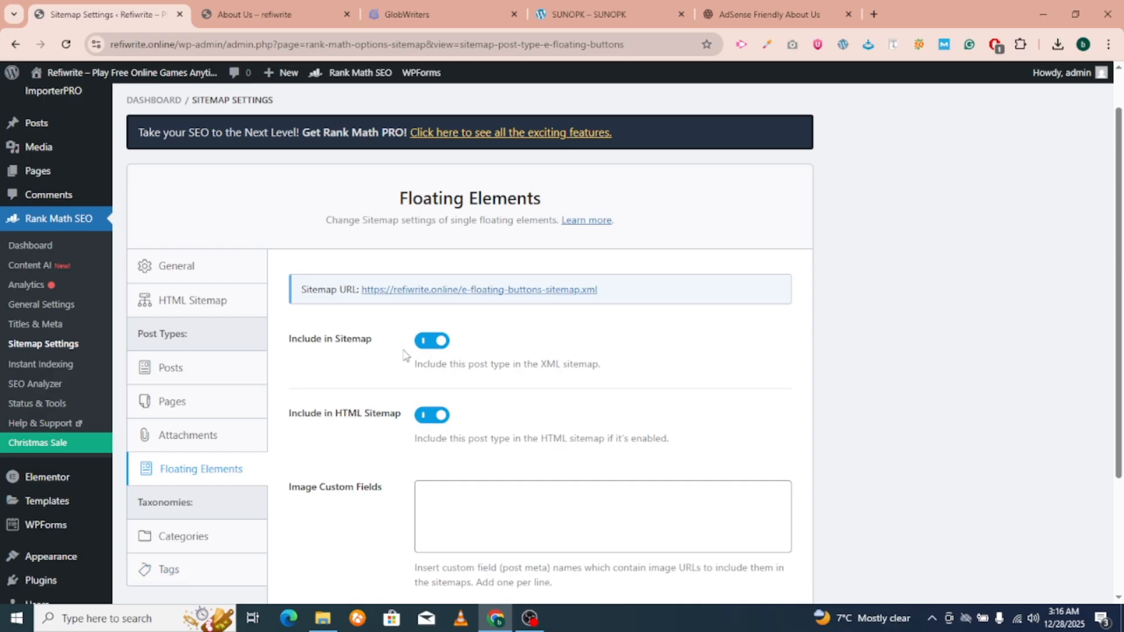
click(428, 341)
scroll(533, 455, down, 3)
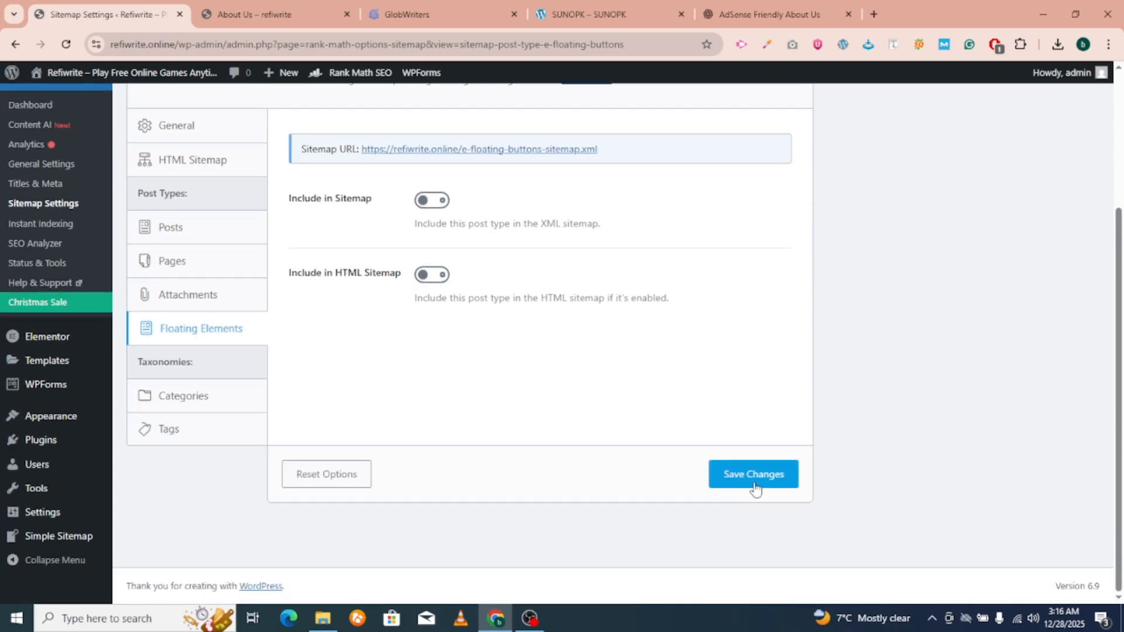
click(754, 479)
Bring up the Attachments sitemap settings.
click(186, 295)
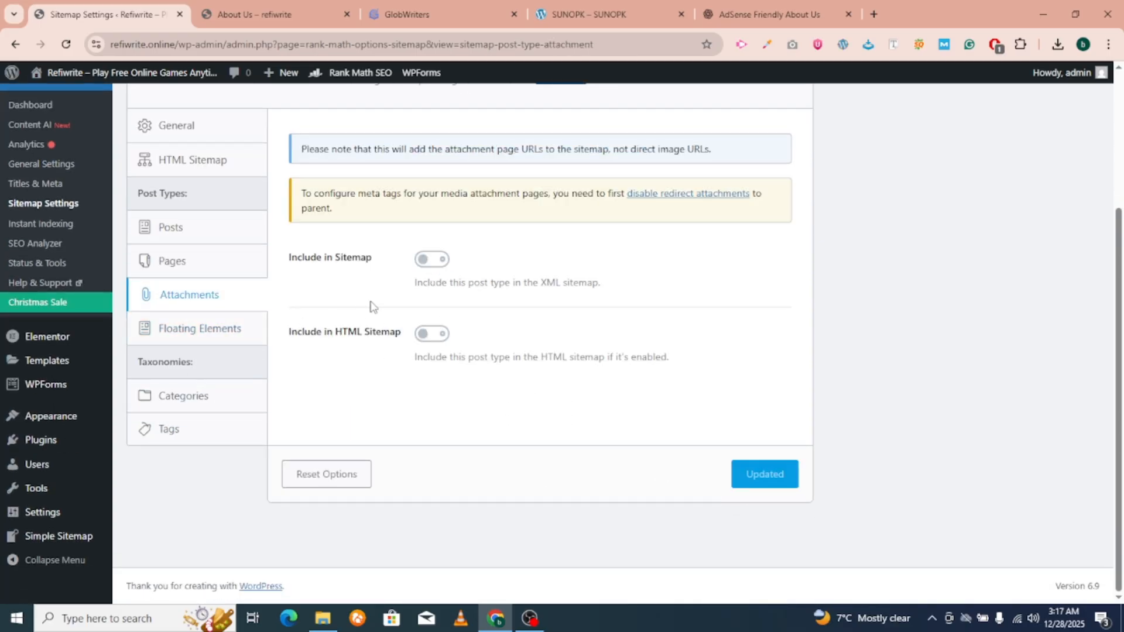
scroll(199, 290, up, 1)
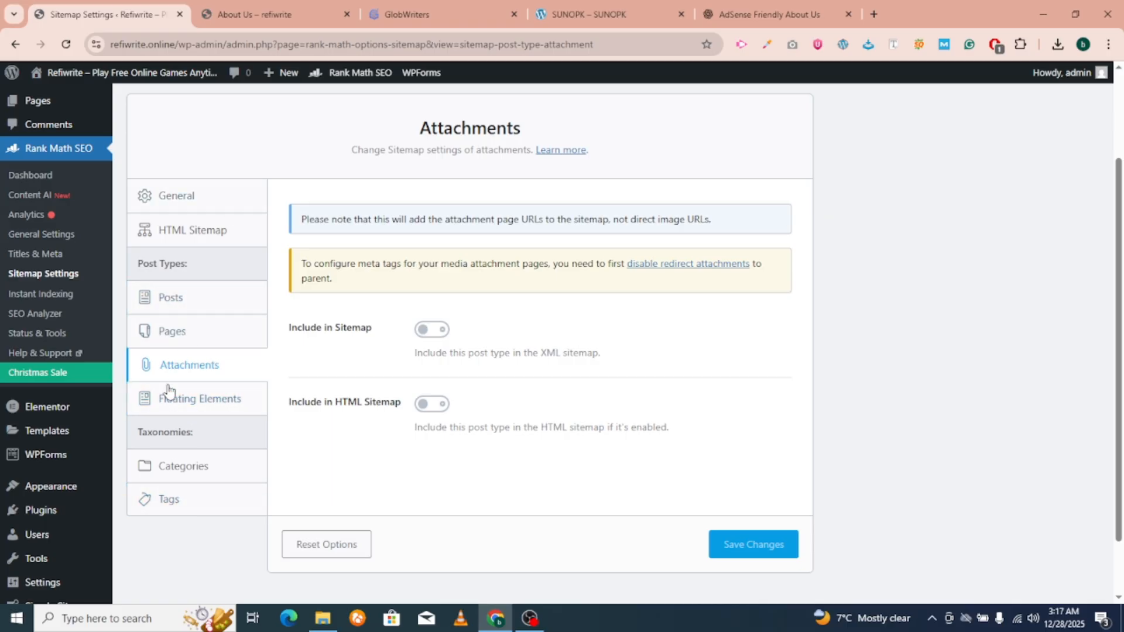
scroll(229, 306, up, 2)
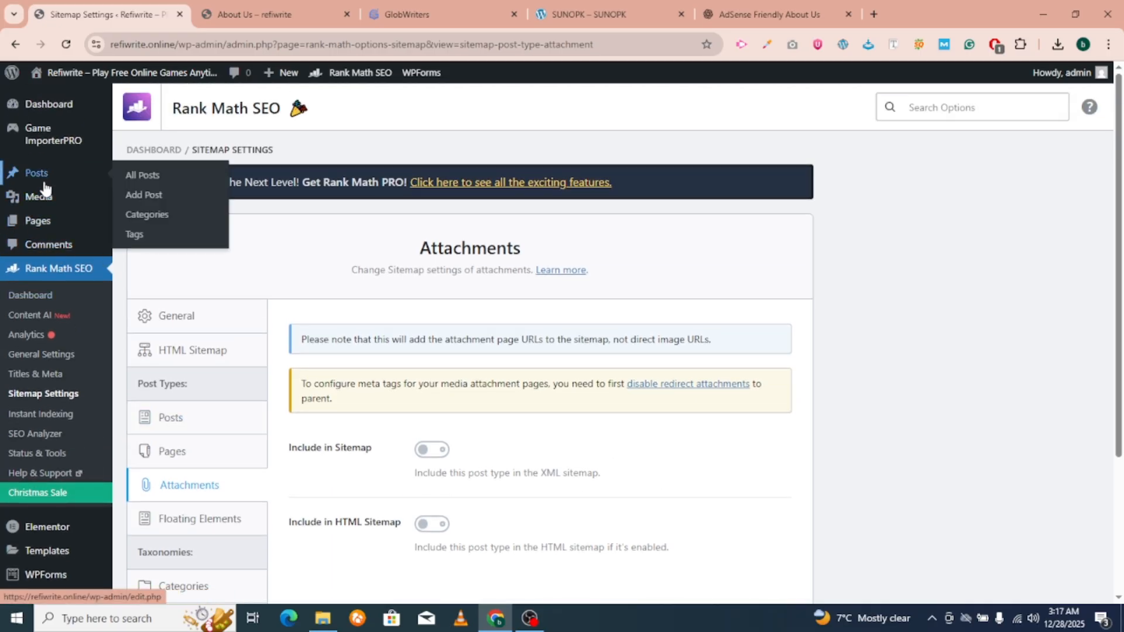
Open the Home page from All Pages in the block editor.
mouse_move(44, 221)
click(165, 230)
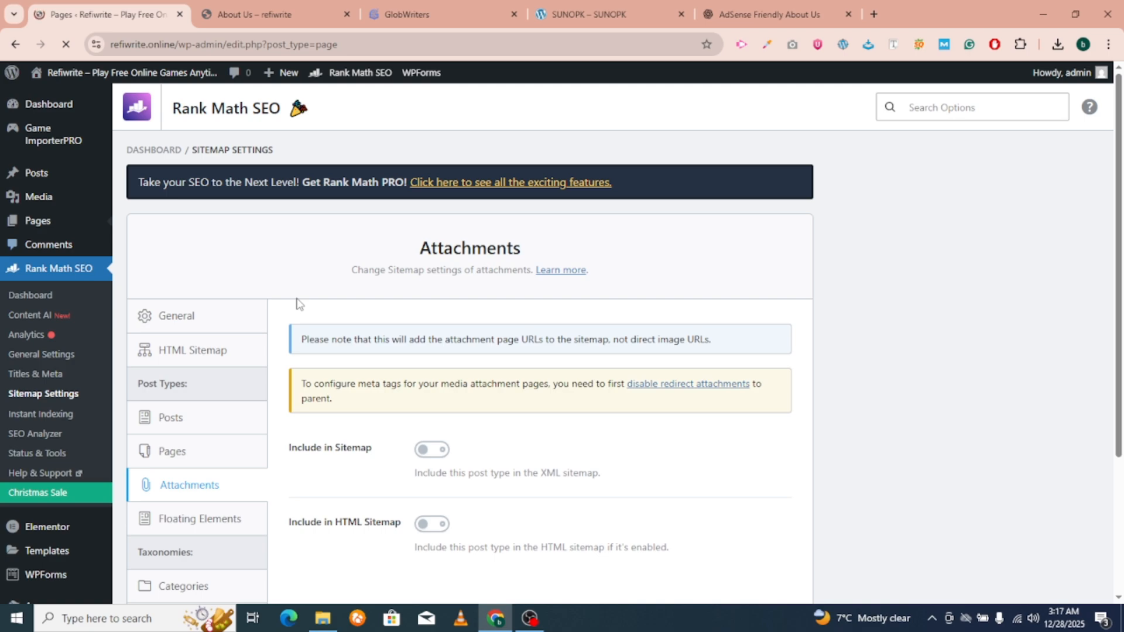
scroll(297, 306, down, 5)
scroll(213, 379, up, 1)
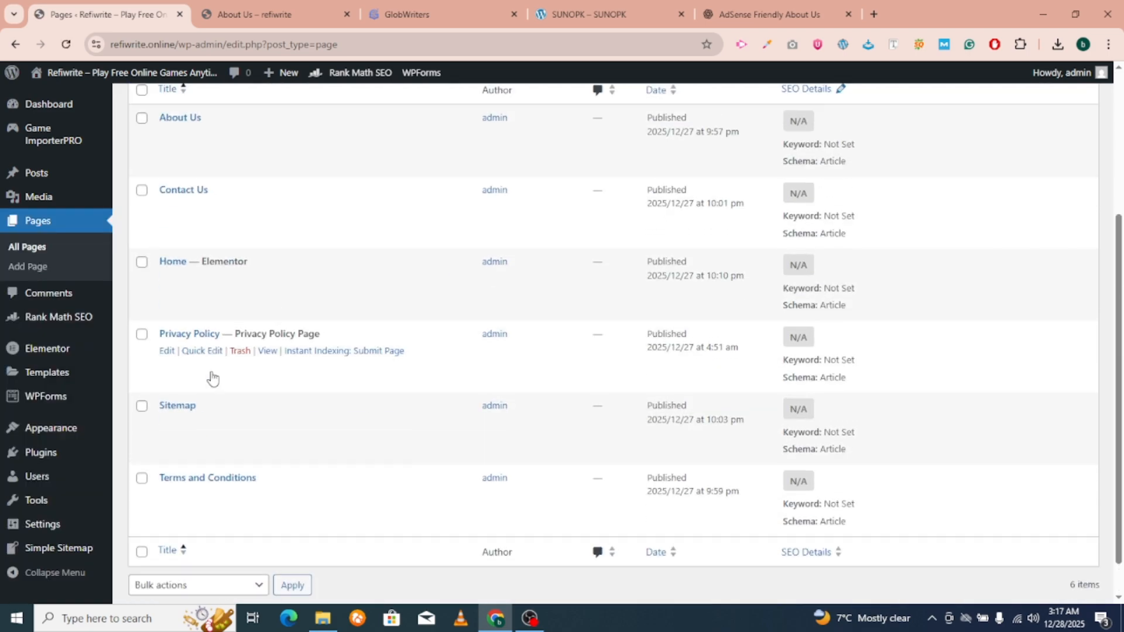
scroll(193, 389, up, 2)
click(167, 378)
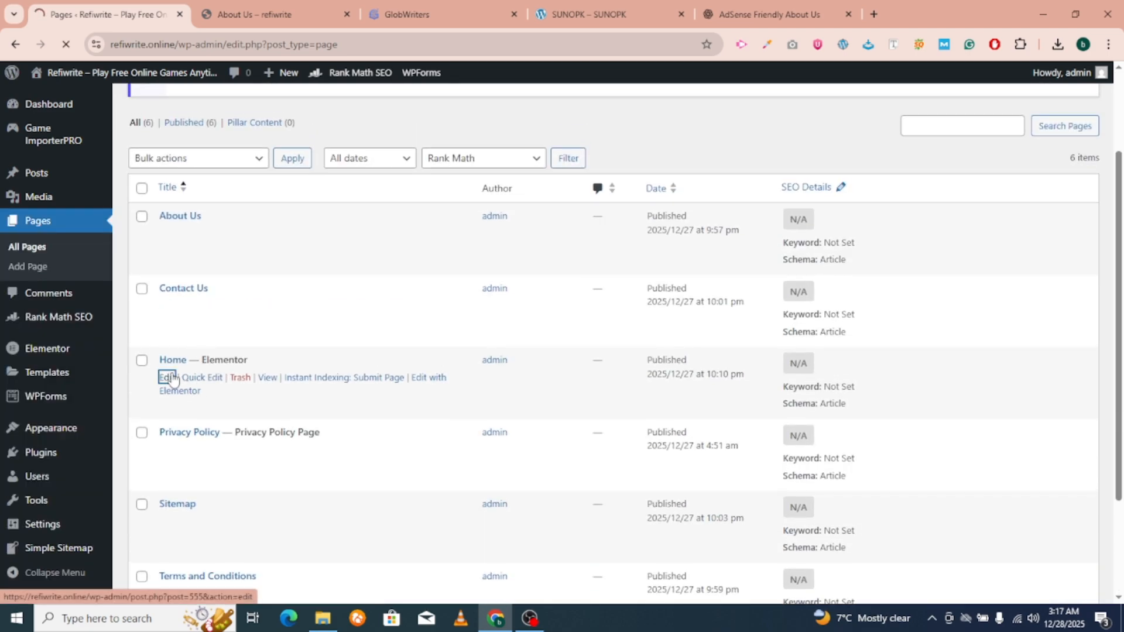
Copy ChatGPT's suggested meta description and return to the Home page editor.
click(834, 9)
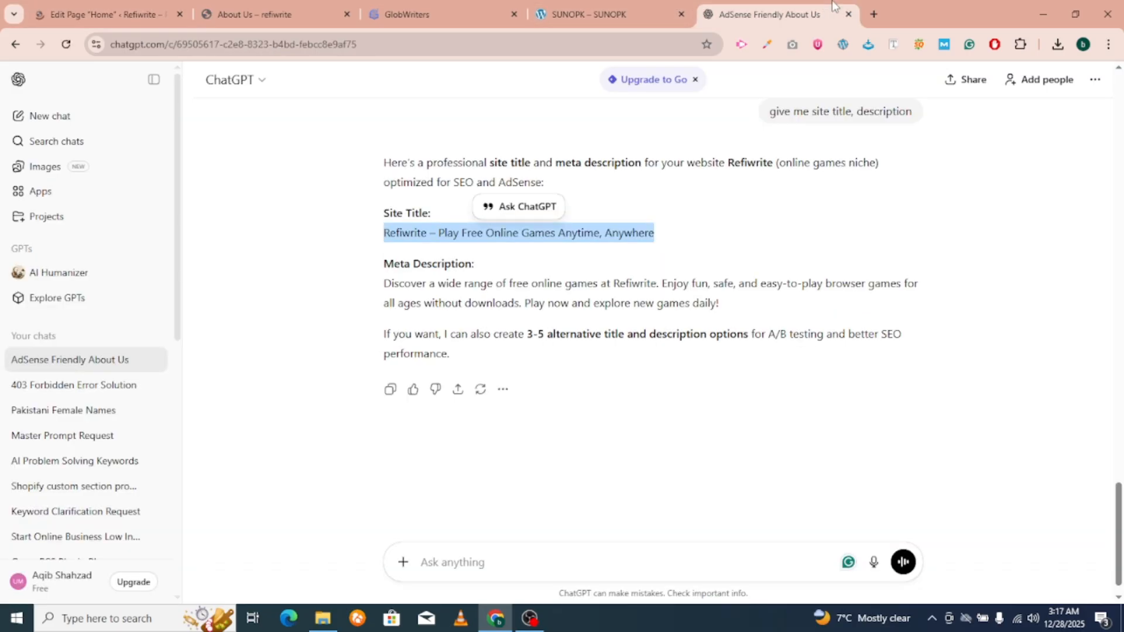
triple_click(441, 288)
key(ctrl+c)
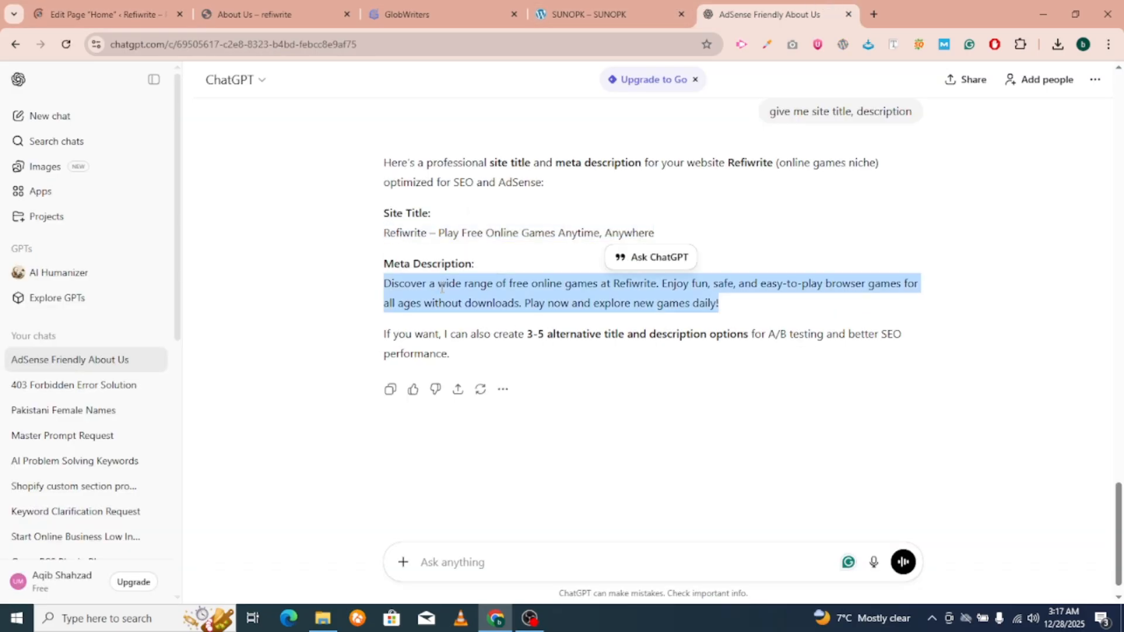
click(112, 14)
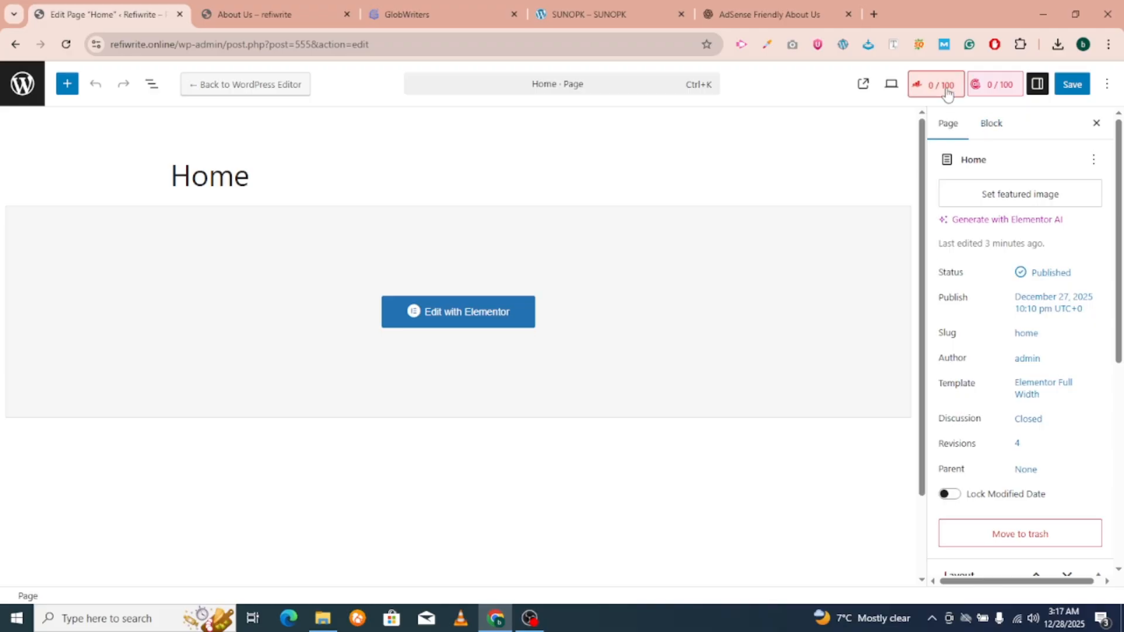
In Rank Math's snippet editor, cut the SEO title to %sitename% and paste the meta description.
click(948, 93)
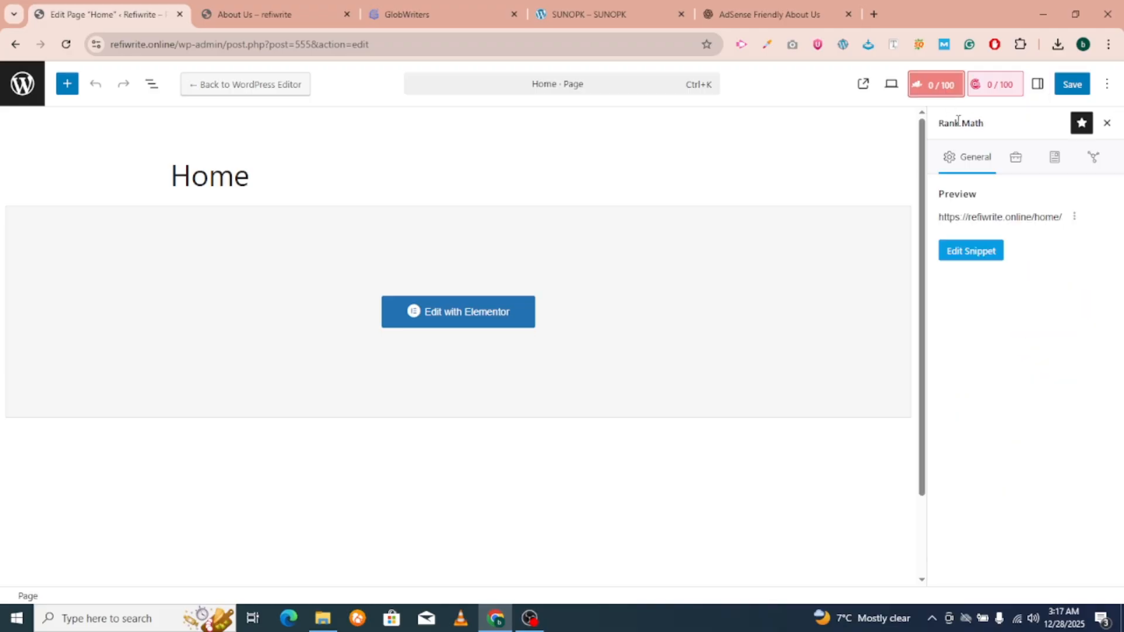
click(992, 265)
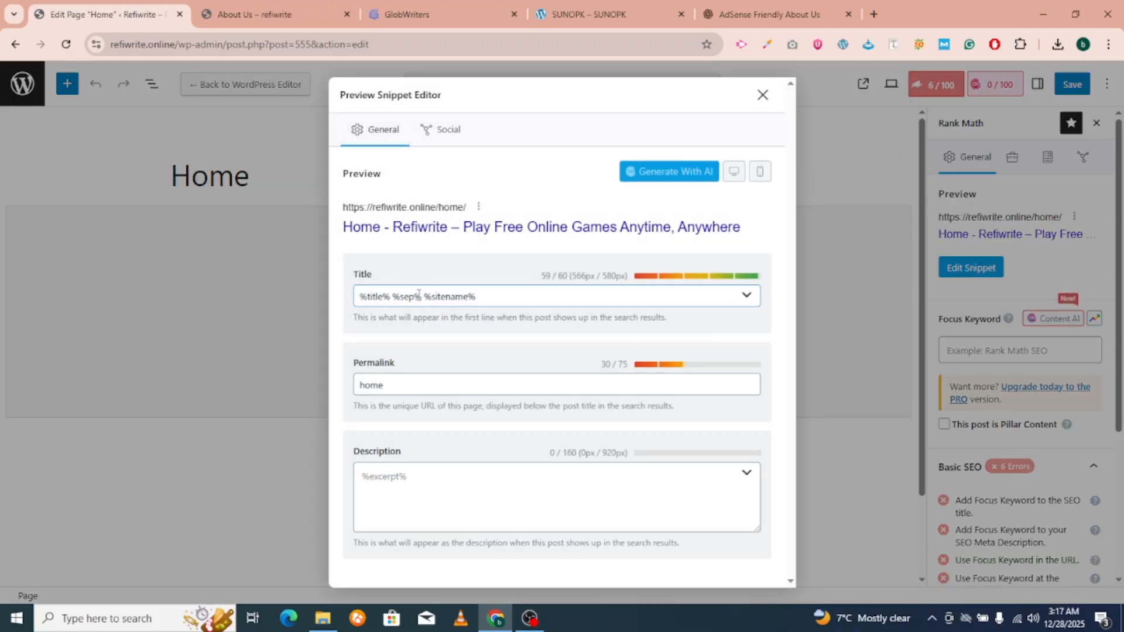
drag(423, 296, 264, 286)
key(BackSpace)
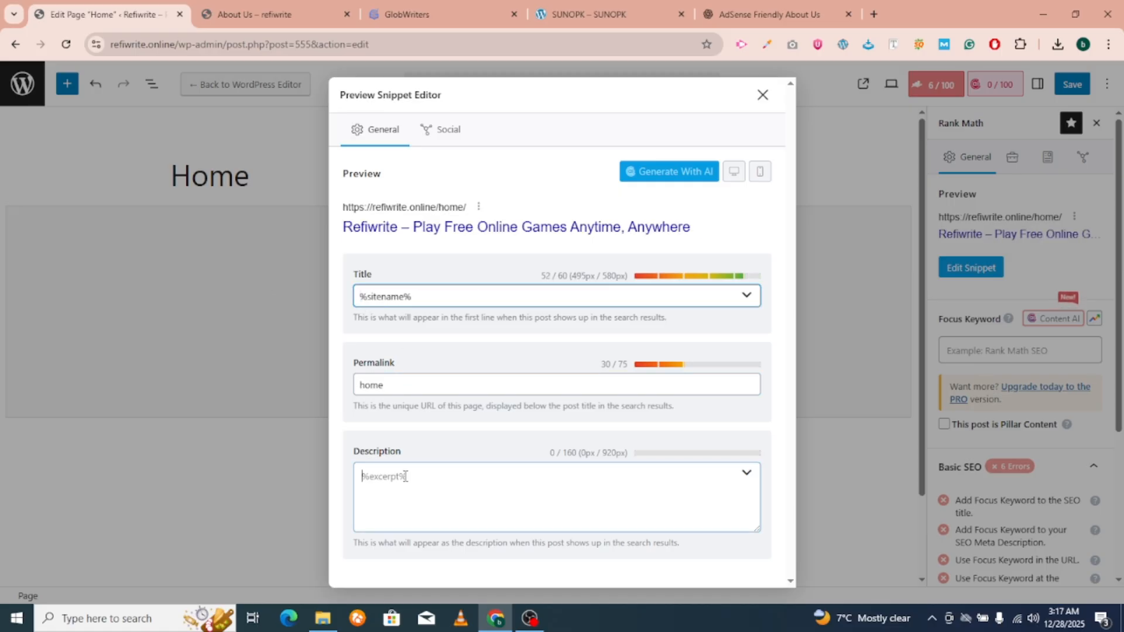
click(396, 448)
key(ctrl+v)
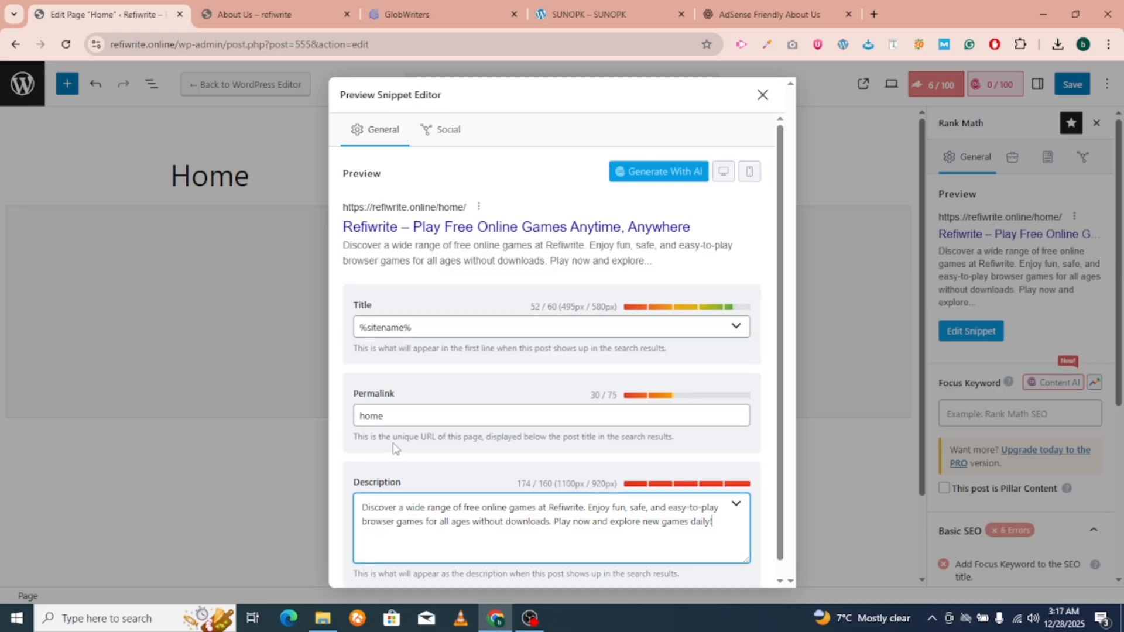
click(386, 468)
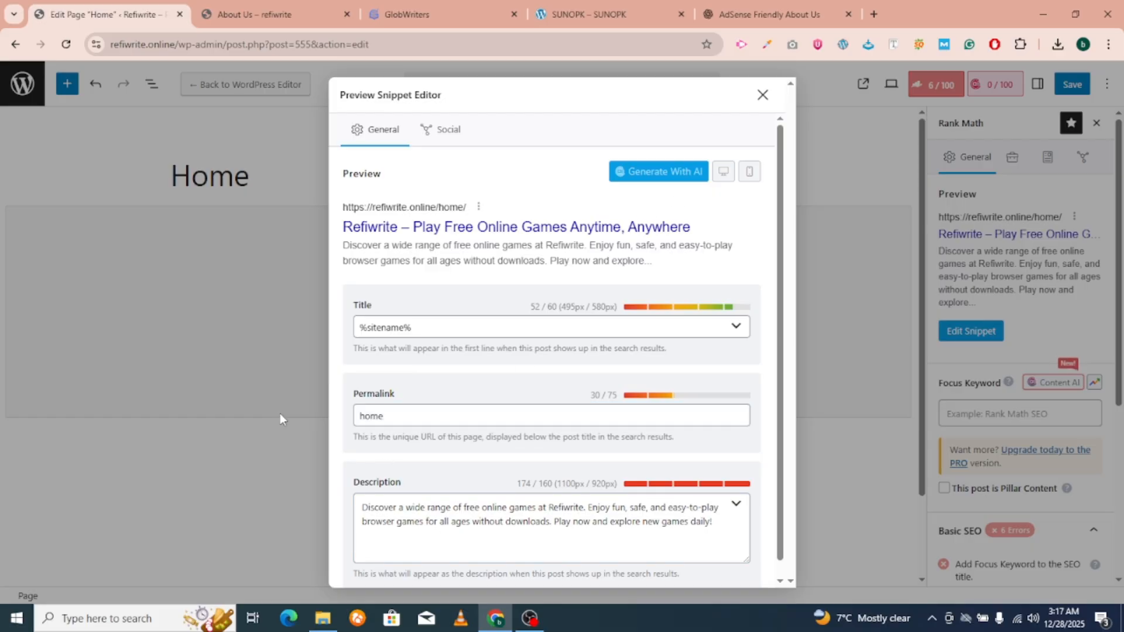
Keep the 'home' permalink slug, save the Home page and view it live.
double_click(397, 414)
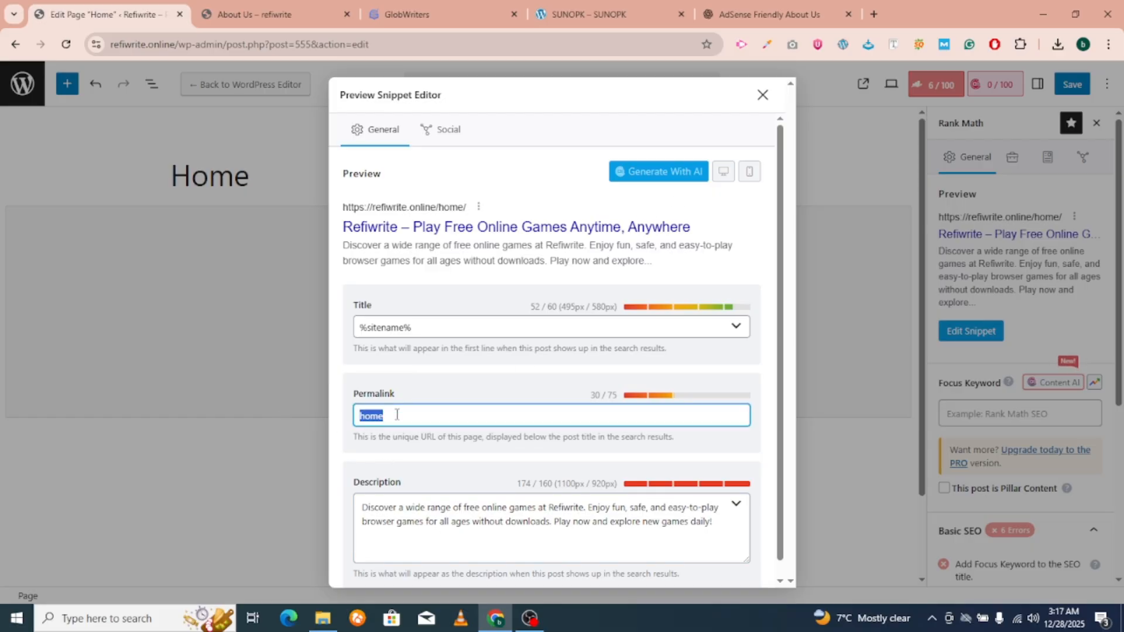
click(397, 415)
click(416, 385)
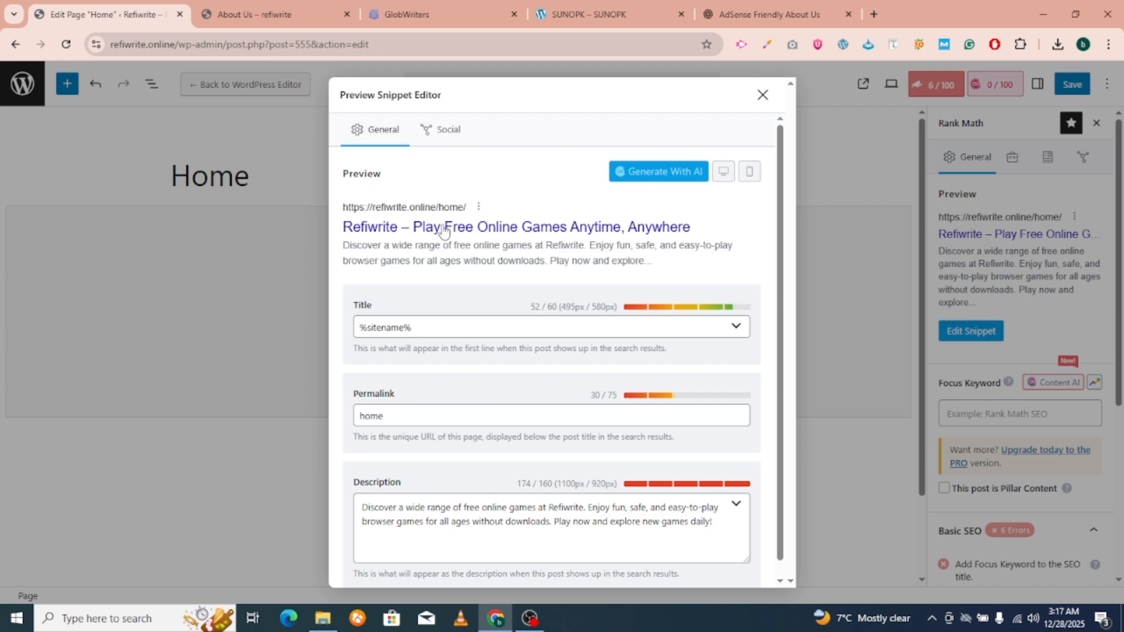
double_click(360, 416)
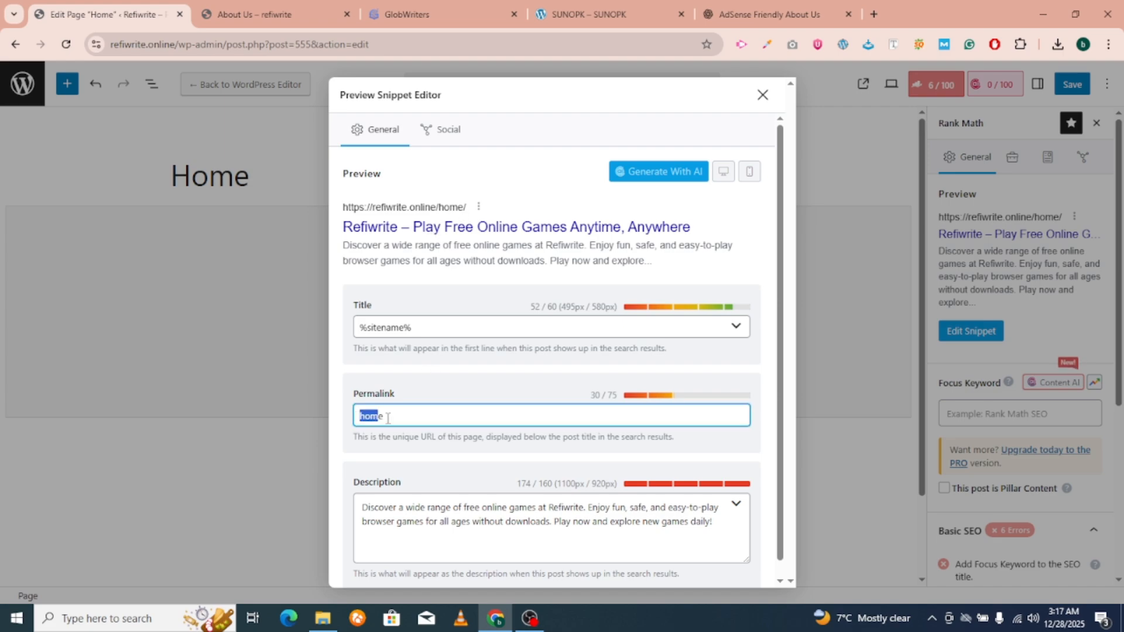
click(400, 352)
click(762, 94)
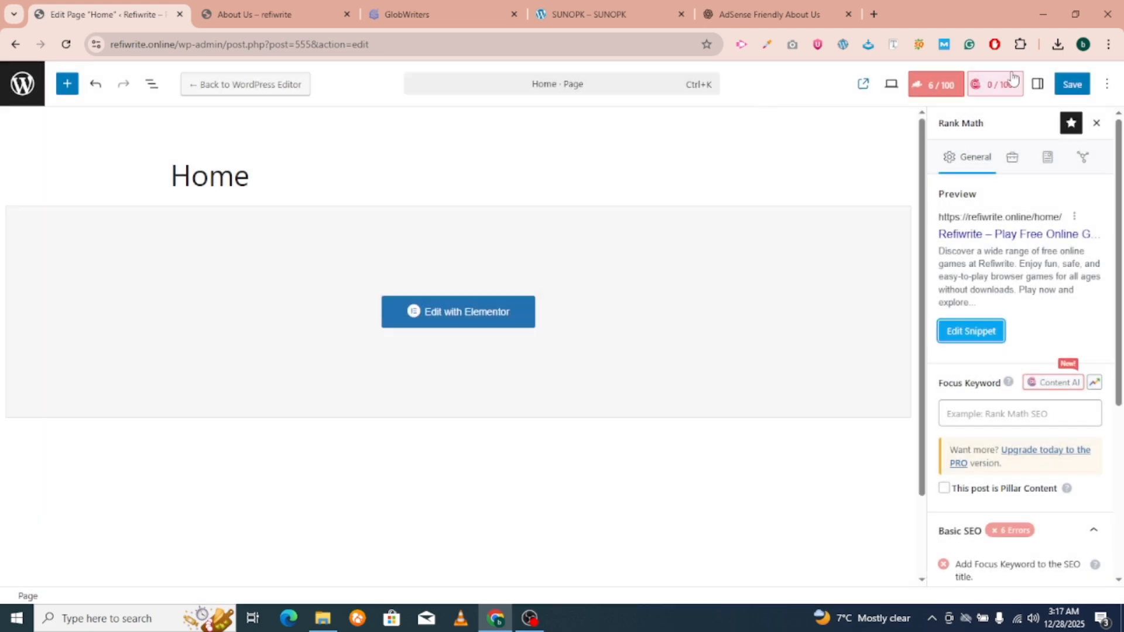
click(1072, 84)
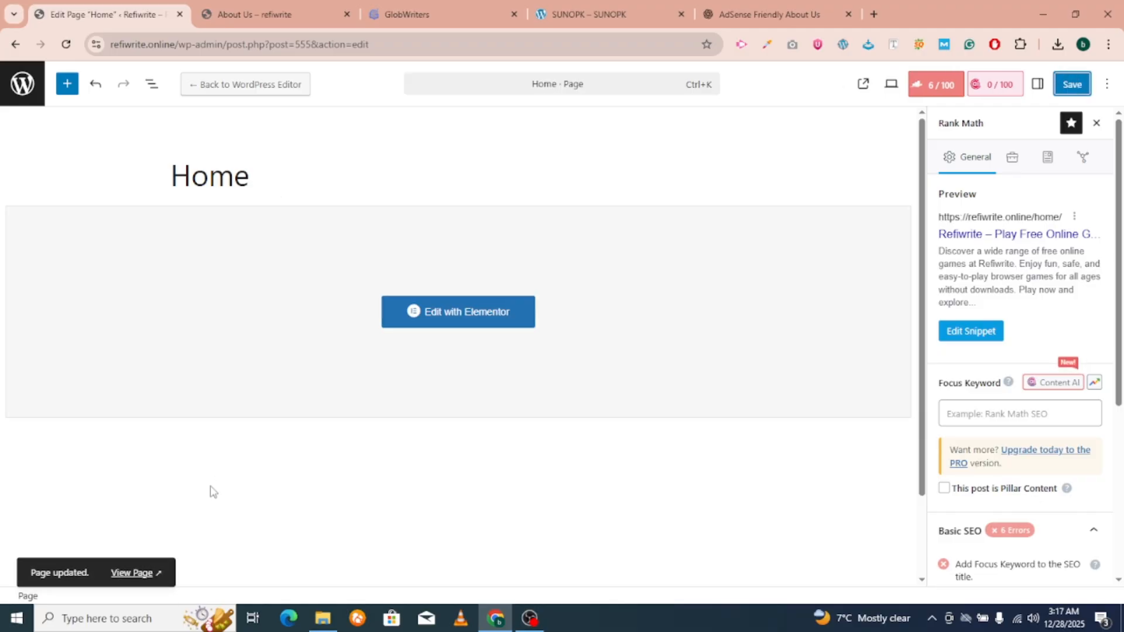
click(144, 572)
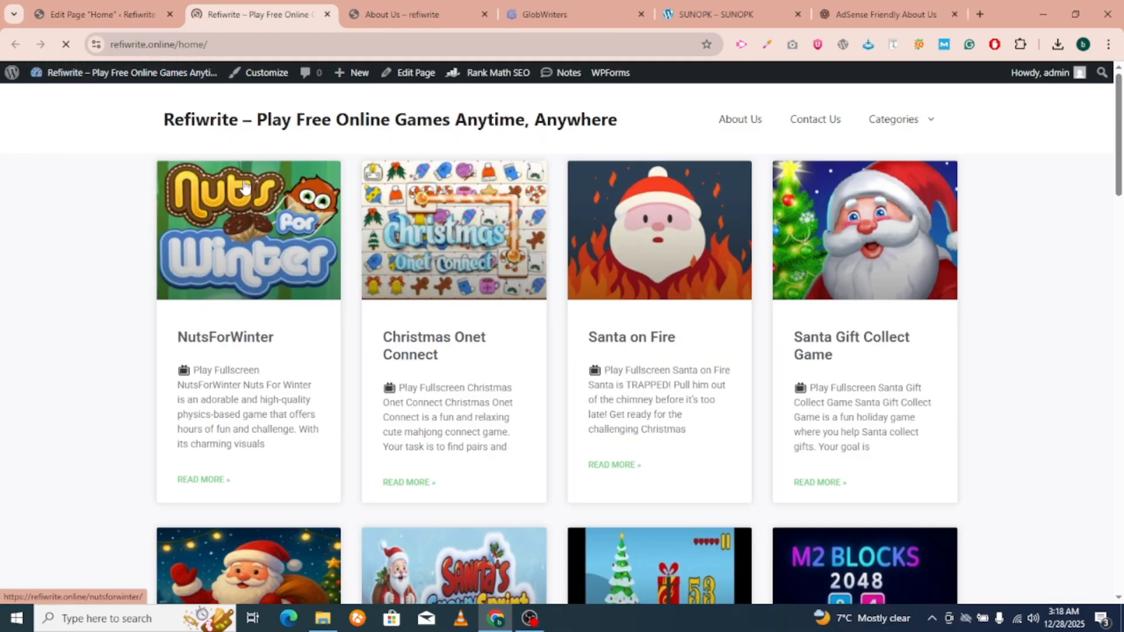
Check the live homepage tab, then return to the admin pages list.
click(107, 13)
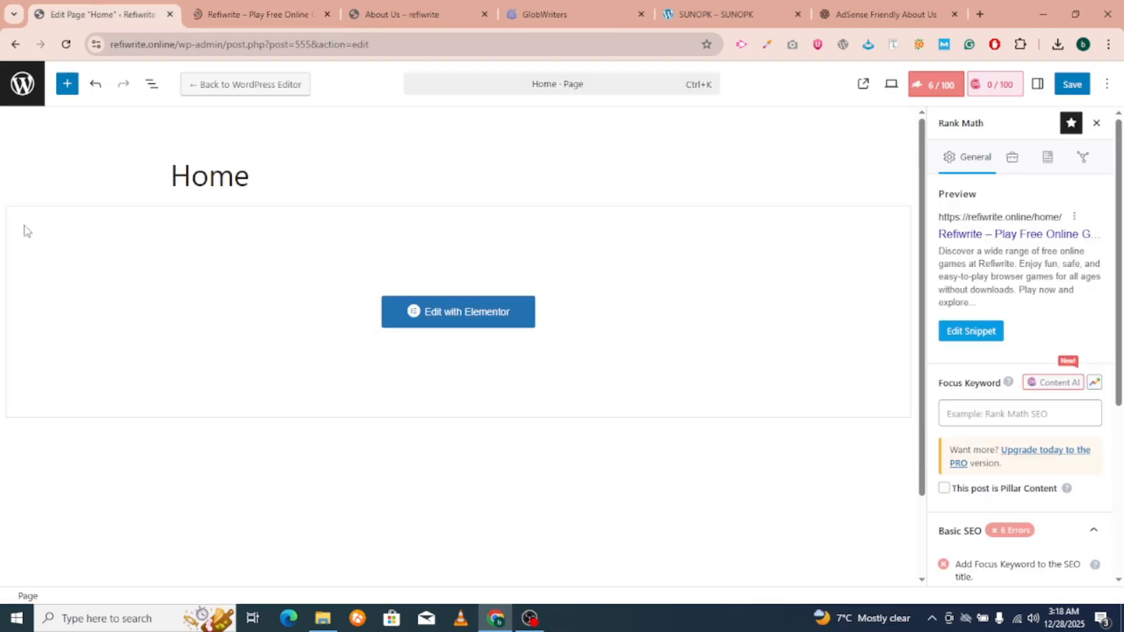
click(23, 83)
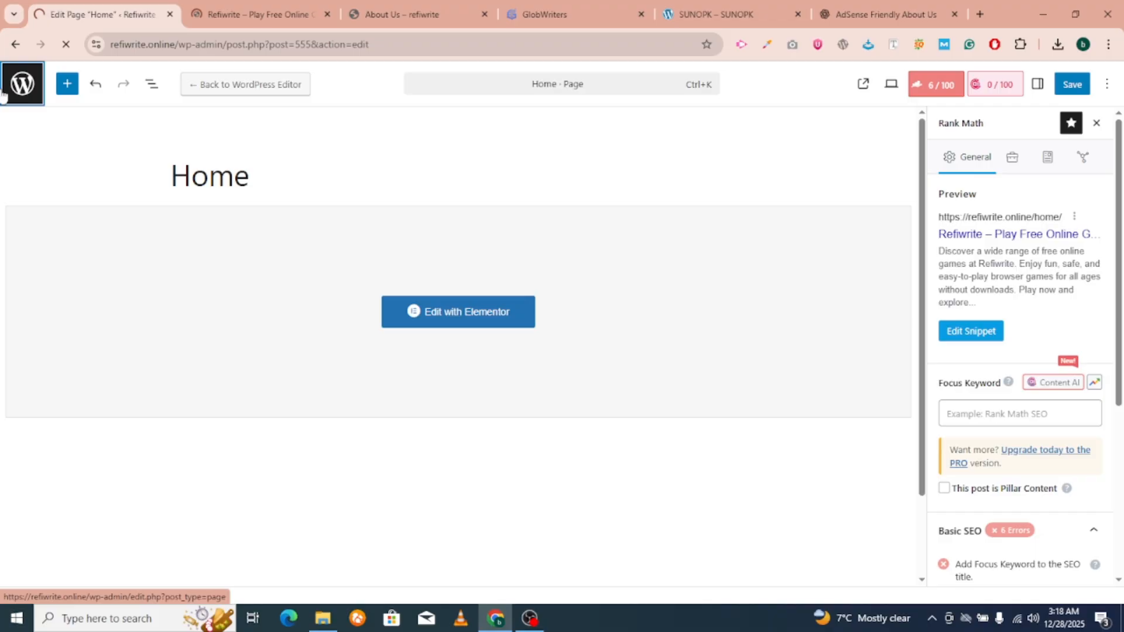
click(270, 5)
click(64, 6)
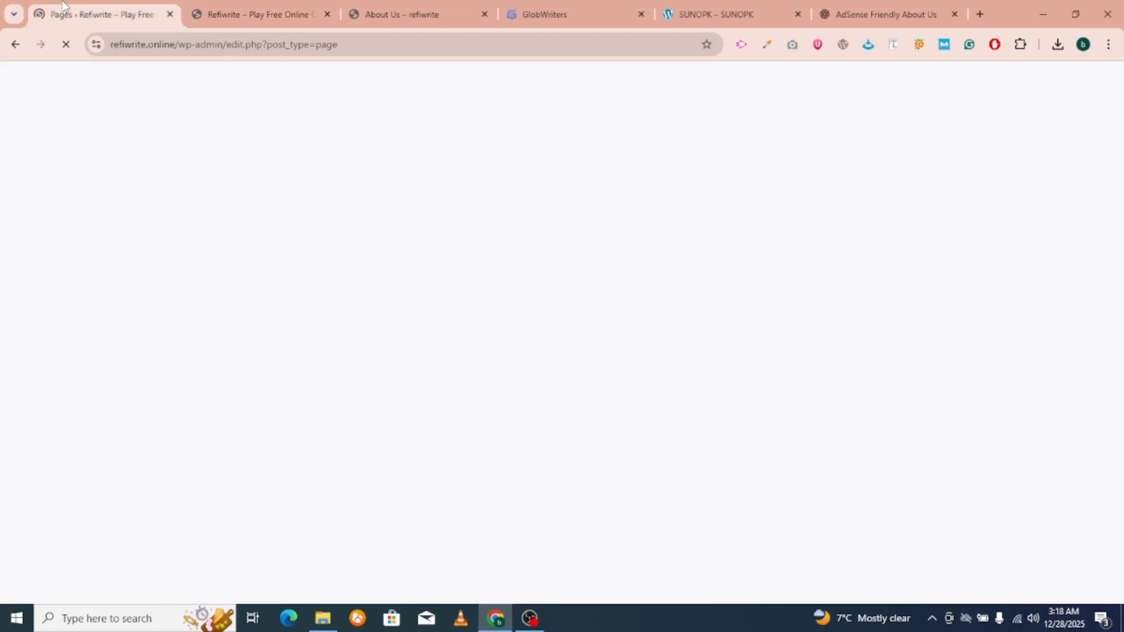
scroll(68, 466, down, 4)
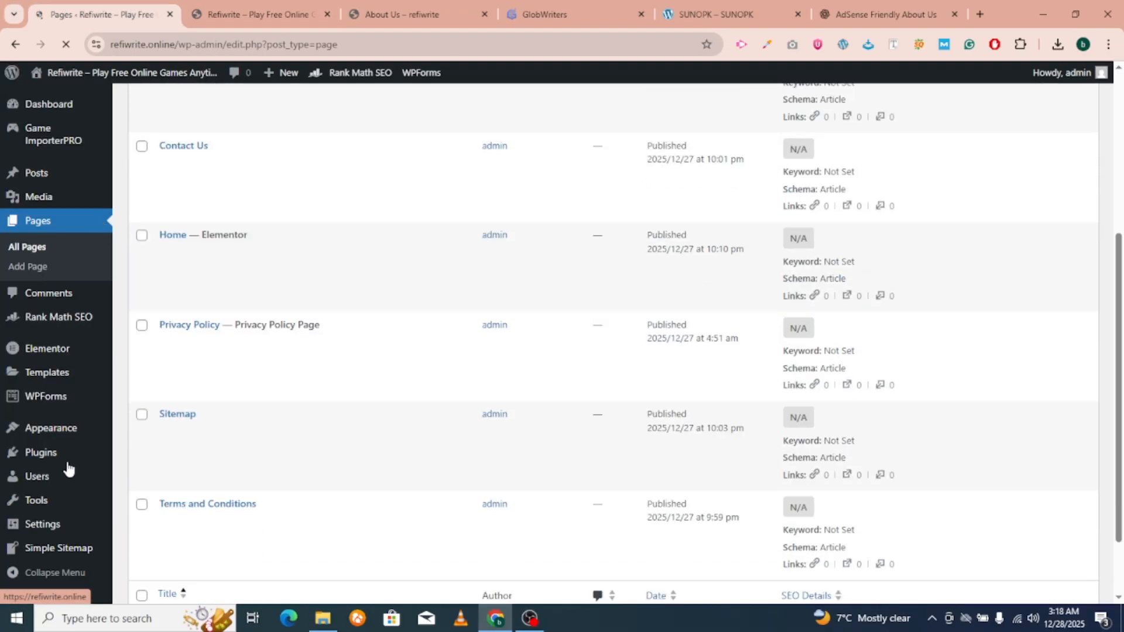
scroll(68, 466, down, 2)
mouse_move(51, 527)
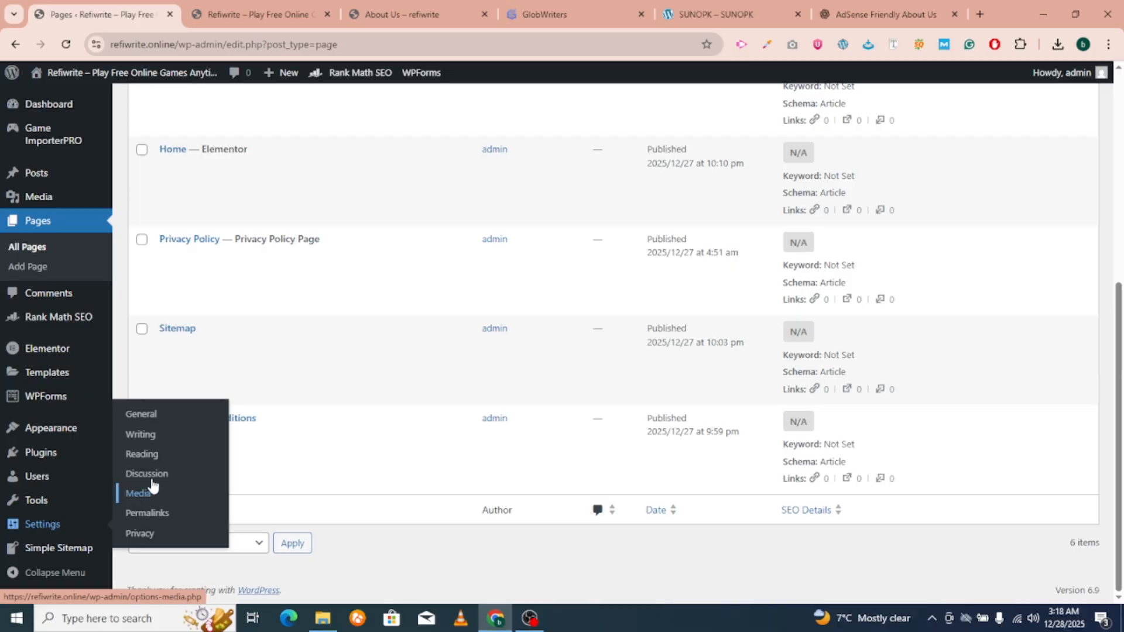
In Reading settings, choose a static homepage set to Home and save changes.
click(149, 454)
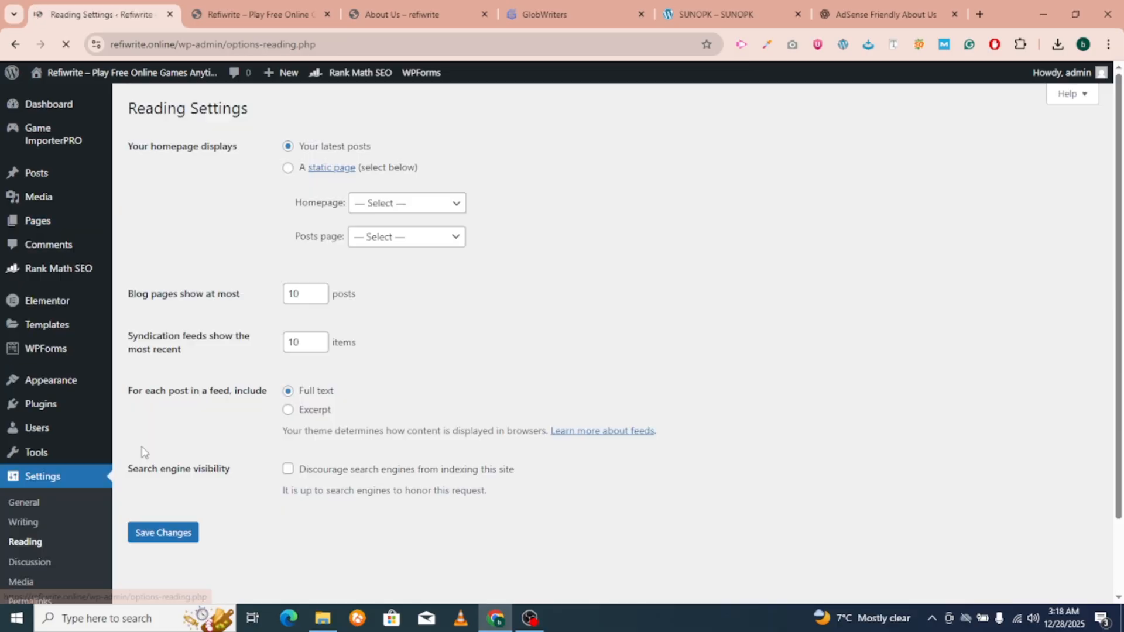
click(288, 169)
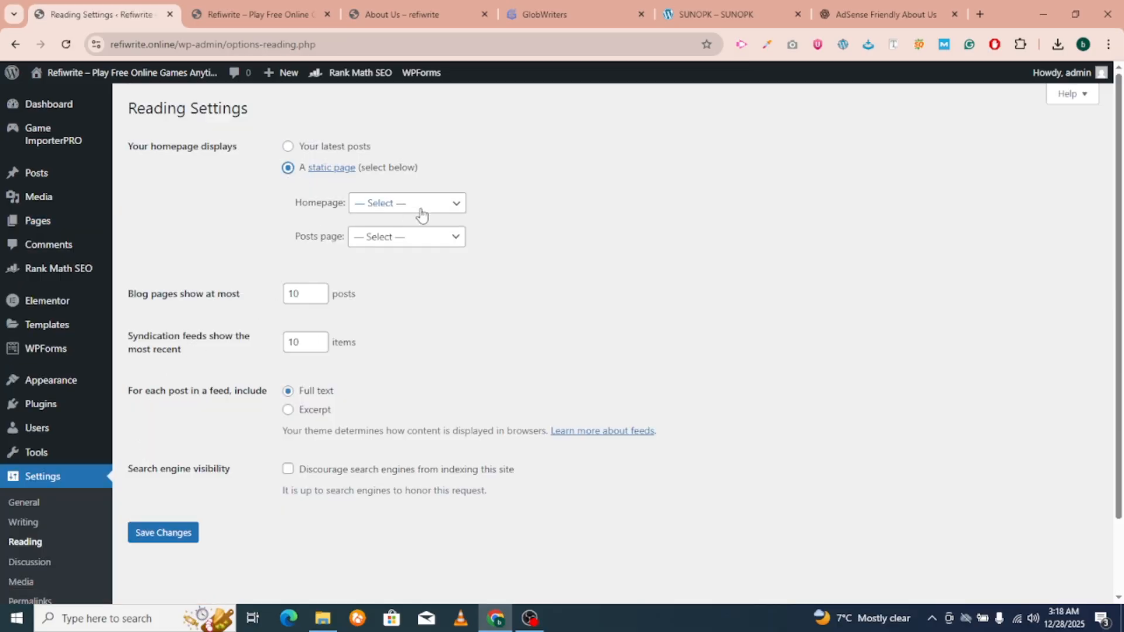
click(419, 209)
click(389, 282)
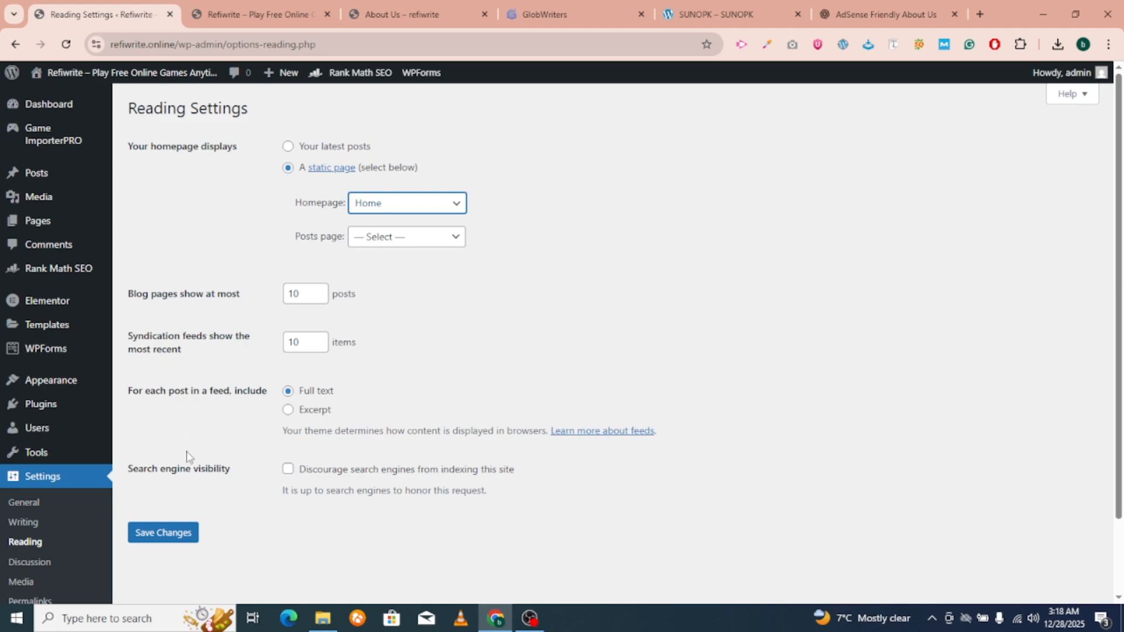
click(175, 531)
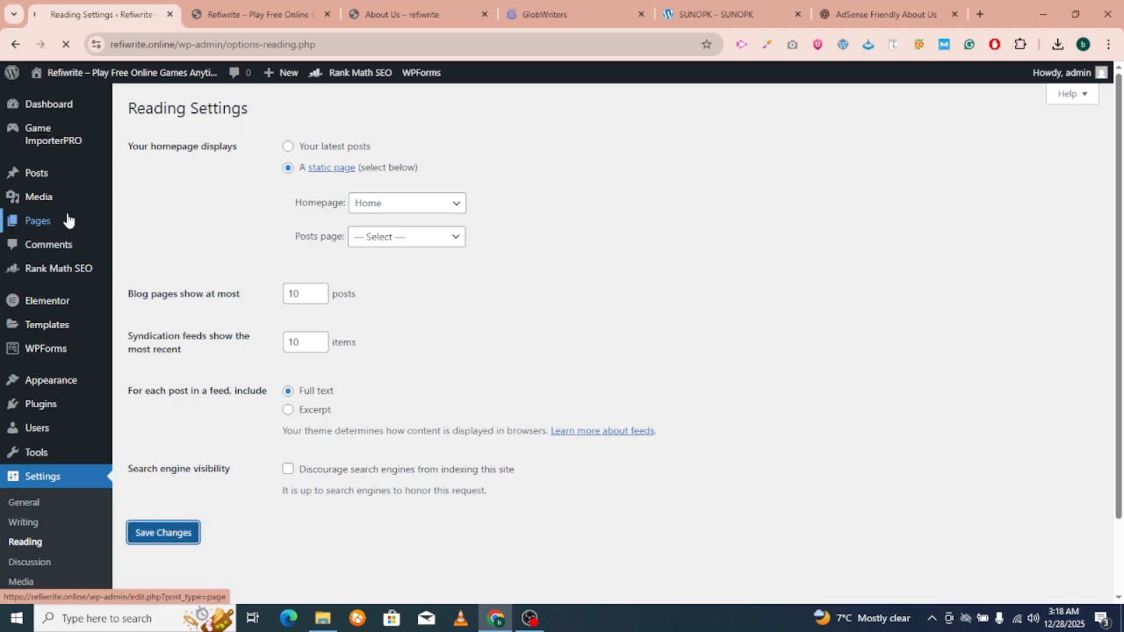
click(251, 14)
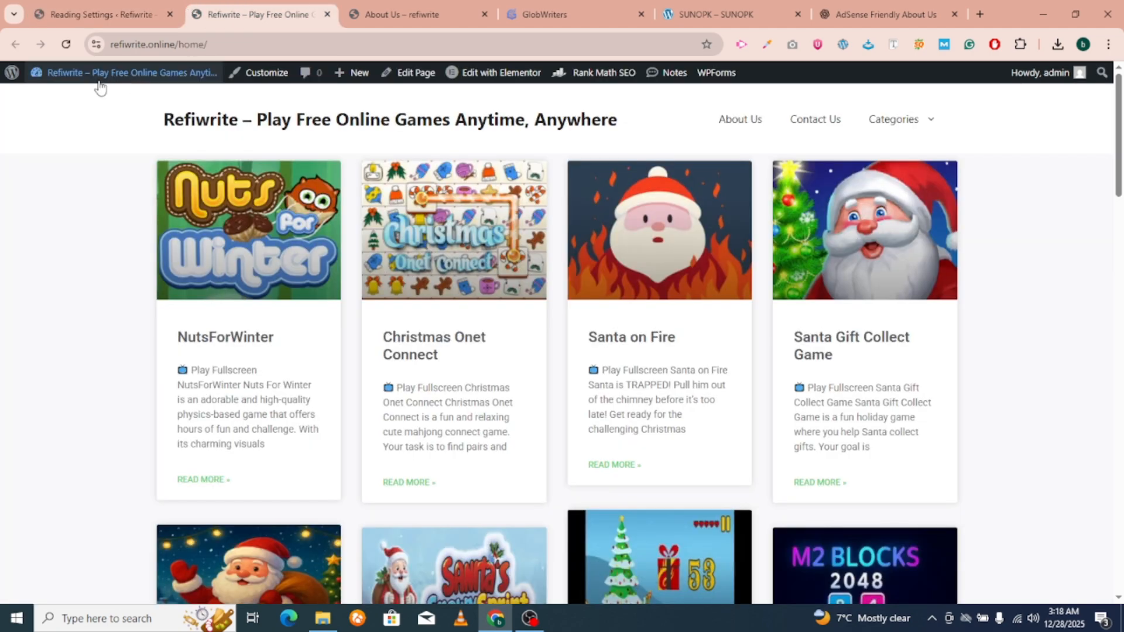
Reload the live site at its main web address.
click(67, 45)
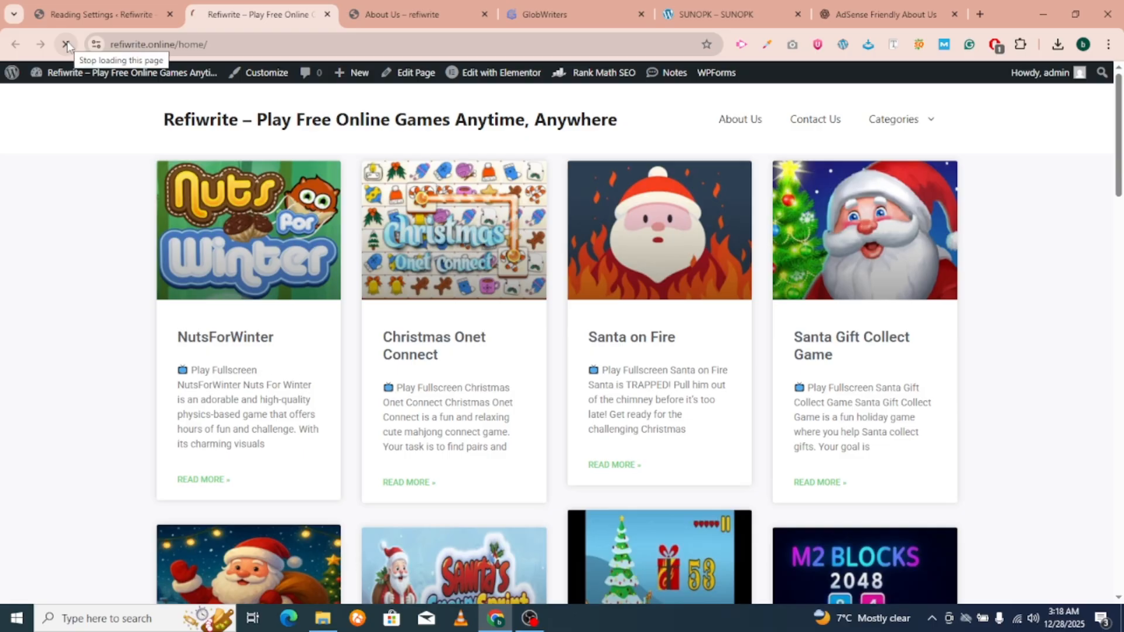
click(180, 42)
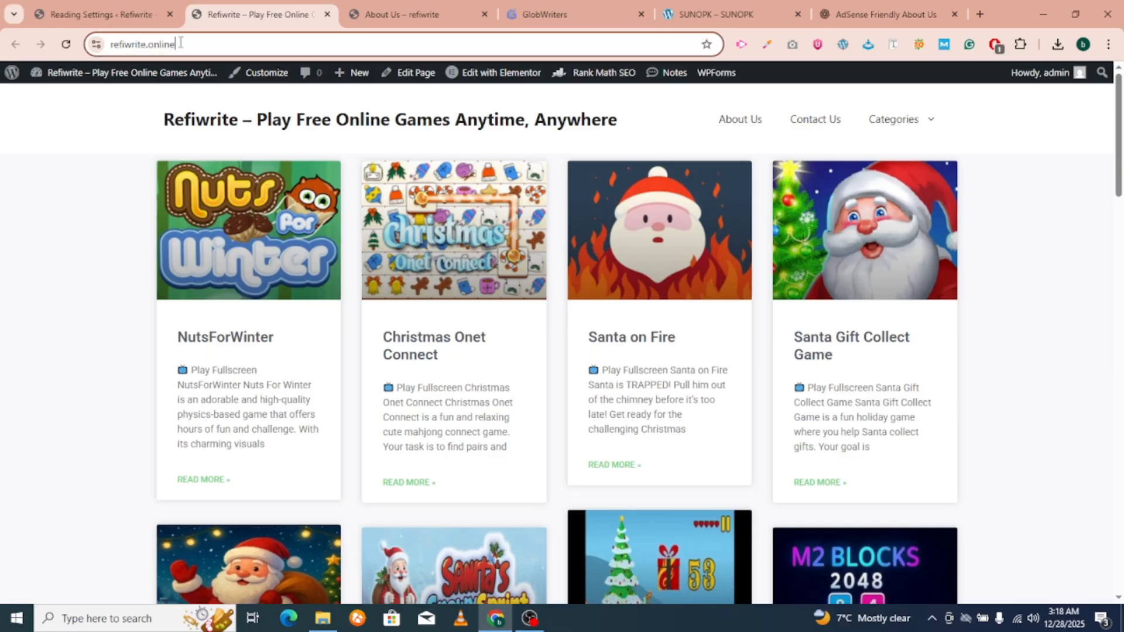
click(218, 43)
key(Return)
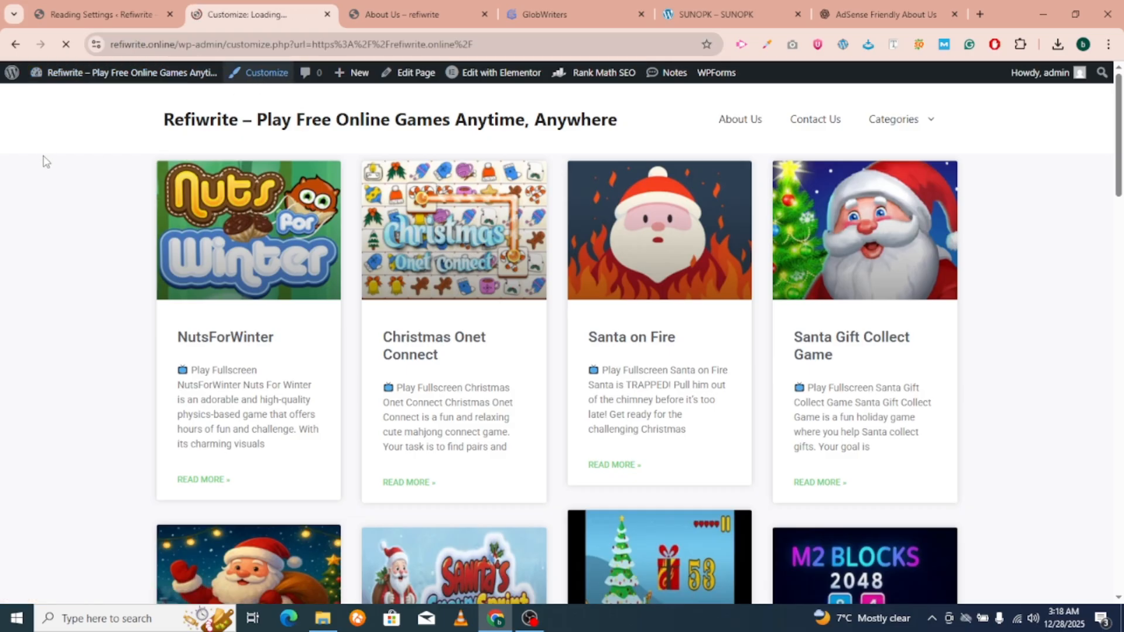
In the Customizer's Site Identity section, tick 'Hide site title'.
click(97, 14)
mouse_move(50, 381)
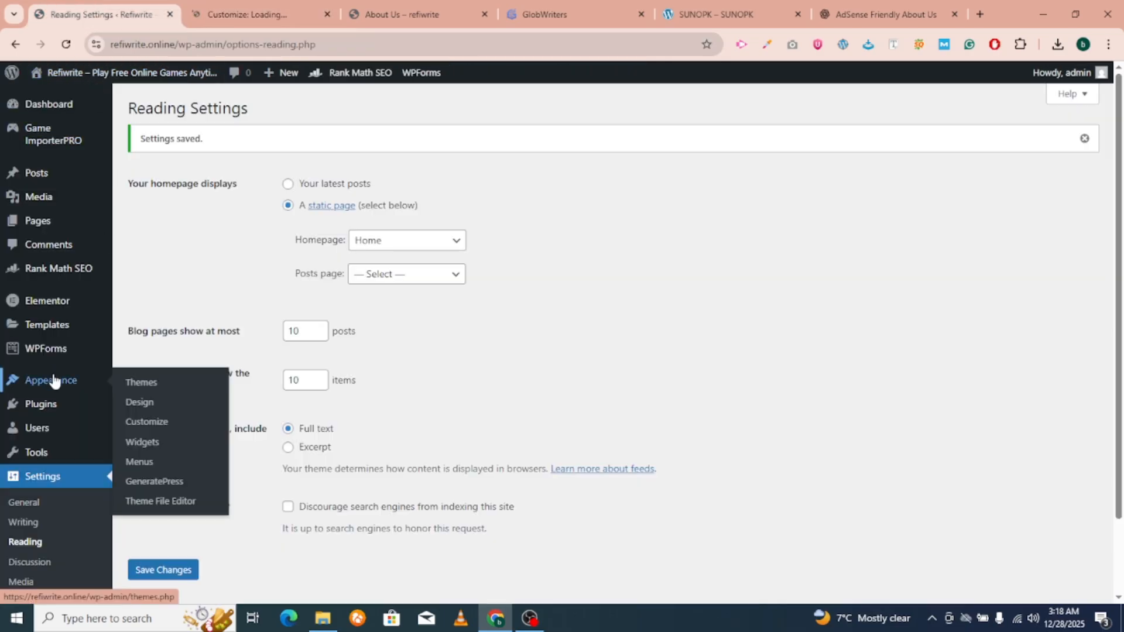
click(247, 14)
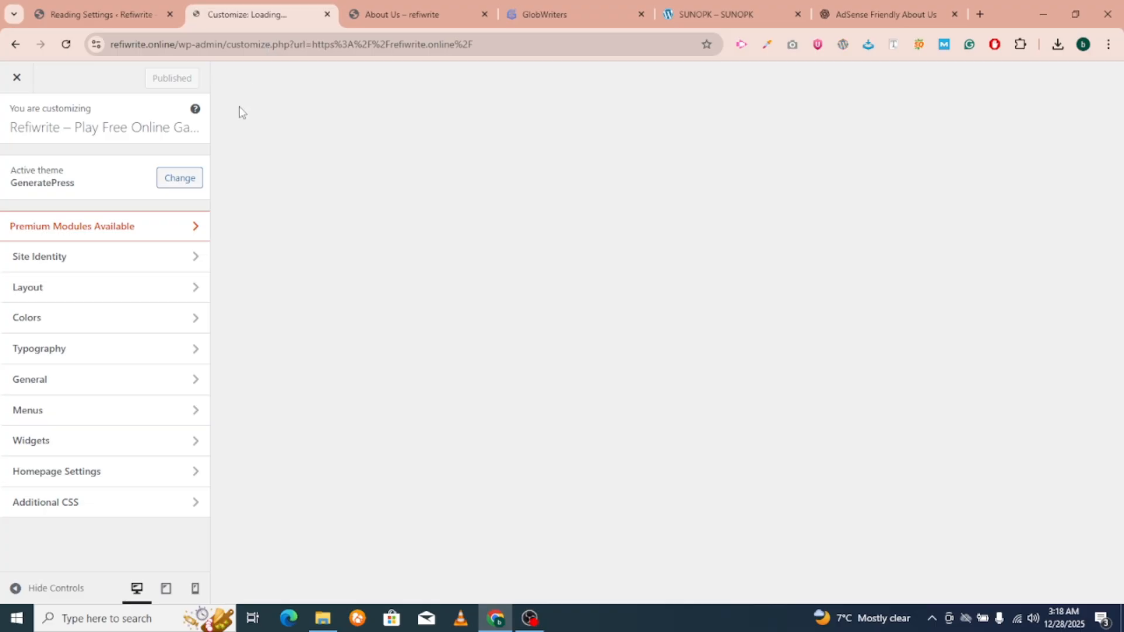
click(70, 265)
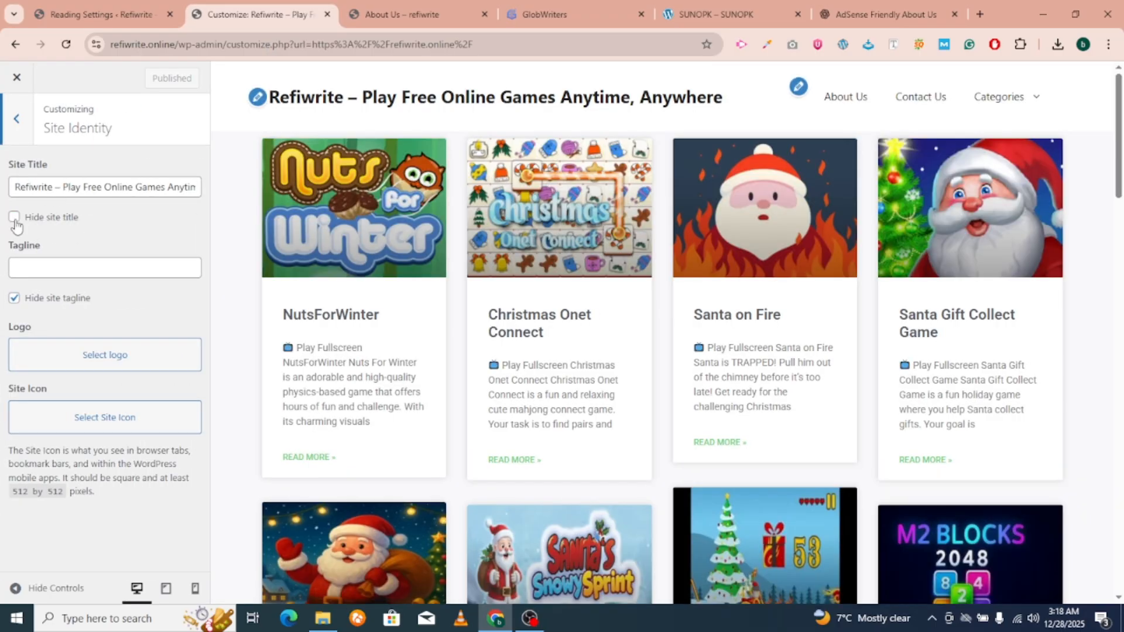
click(14, 223)
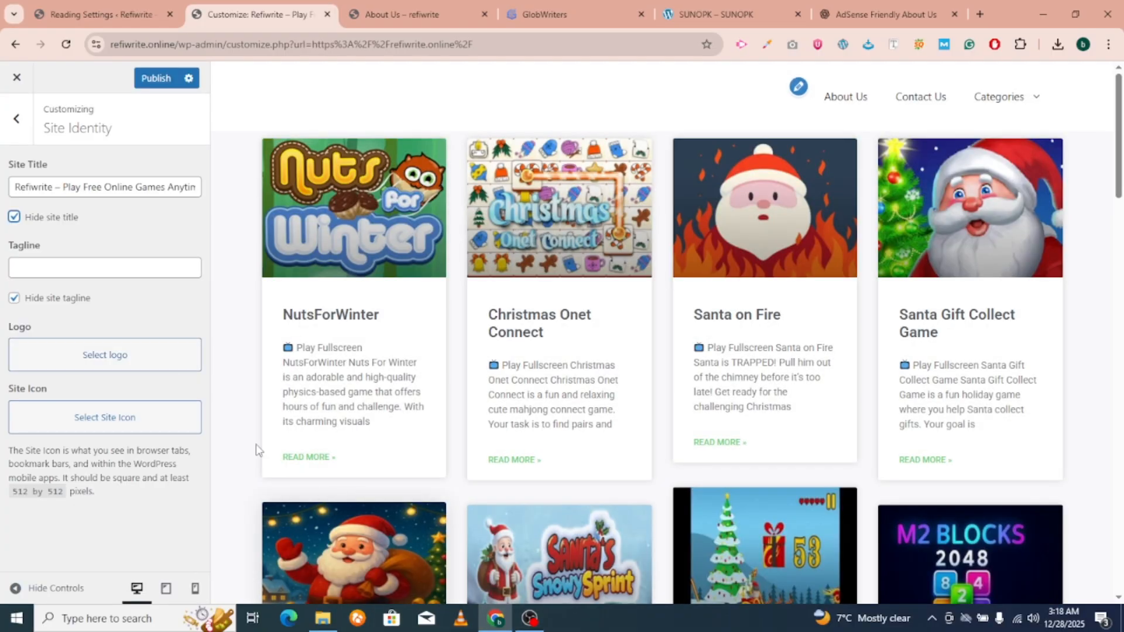
click(55, 350)
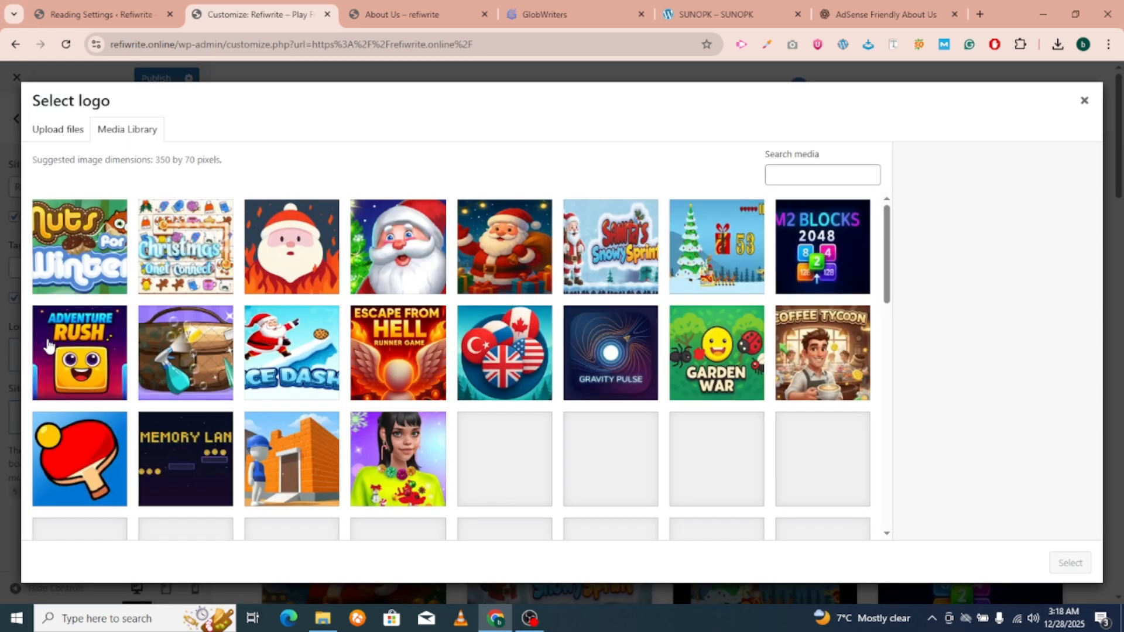
Browse the Downloads folder for a logo image to upload, then cancel the file dialog.
scroll(49, 346, down, 4)
click(57, 130)
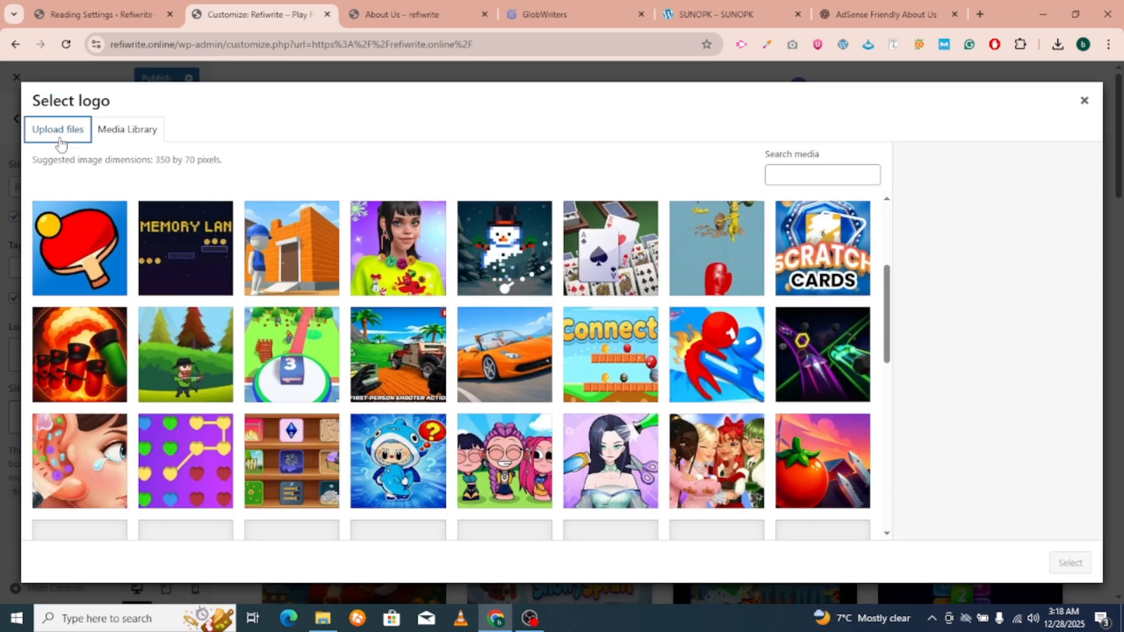
click(584, 337)
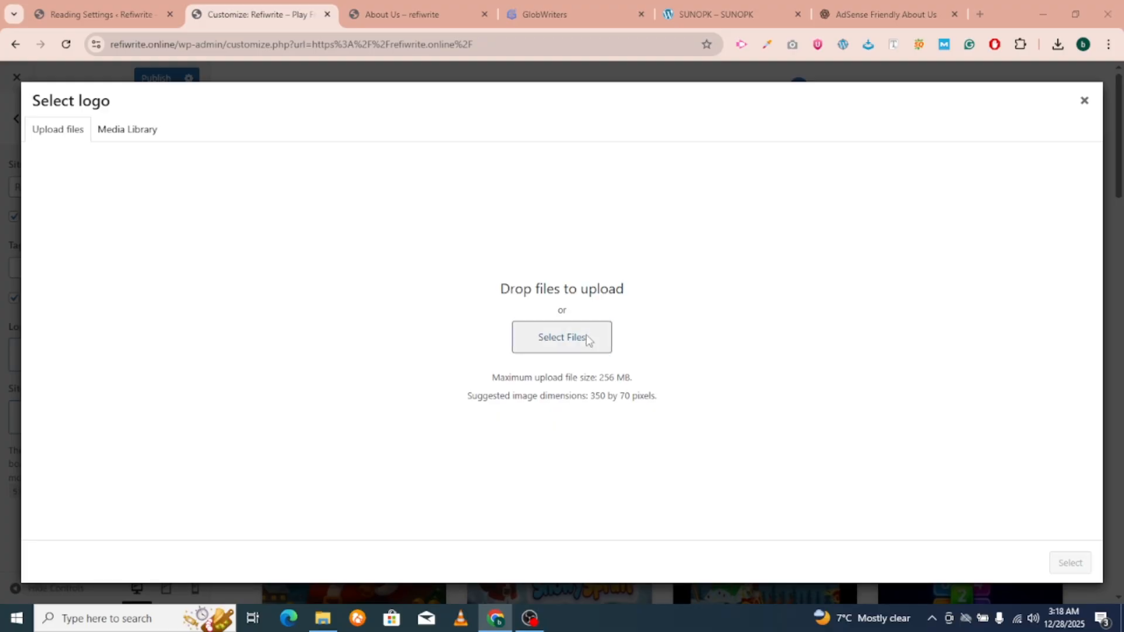
click(73, 216)
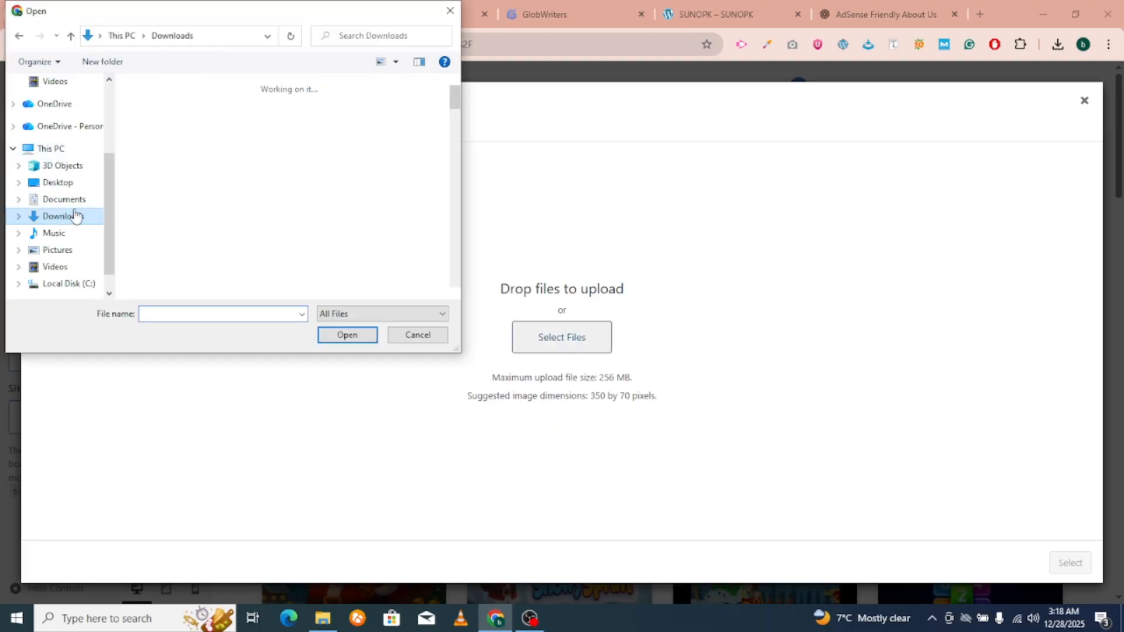
scroll(252, 194, down, 5)
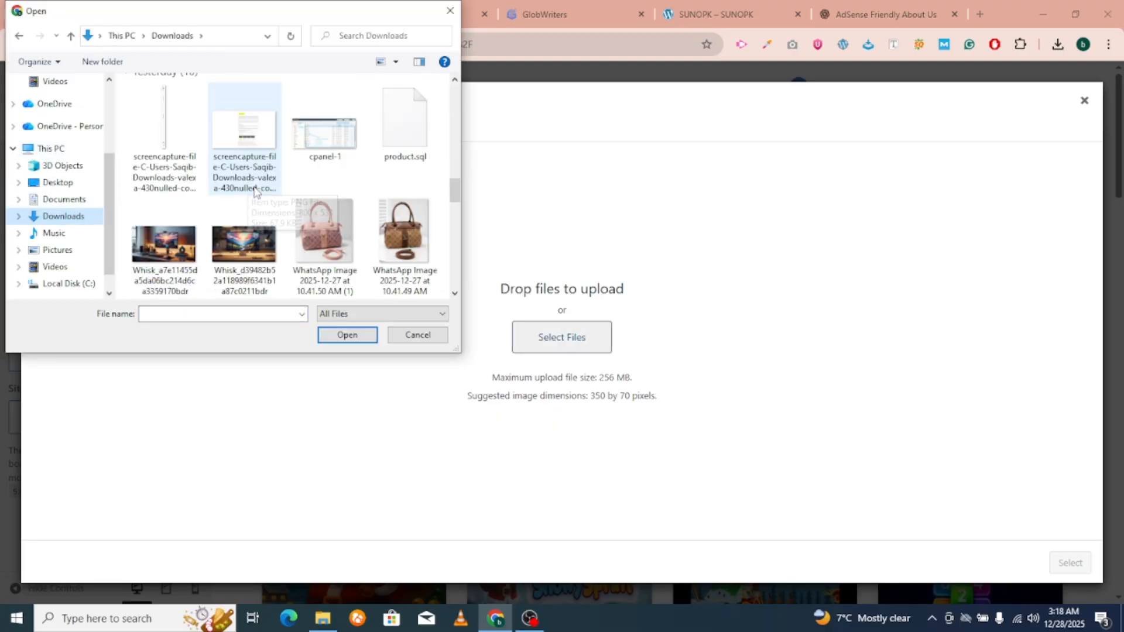
scroll(268, 197, down, 6)
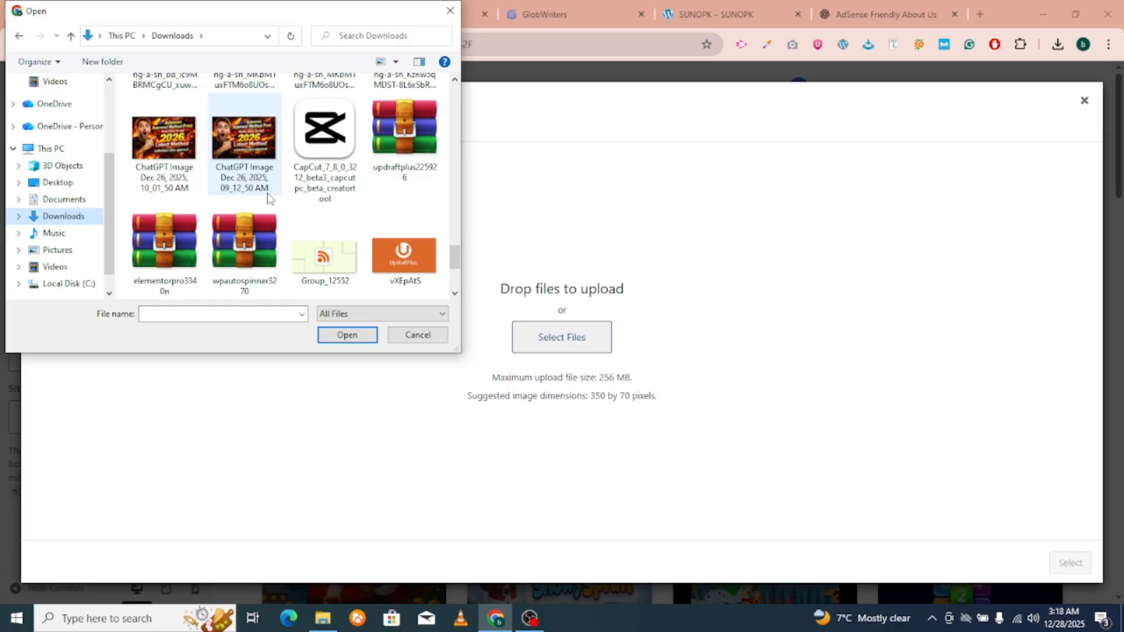
scroll(268, 198, down, 3)
scroll(268, 198, up, 2)
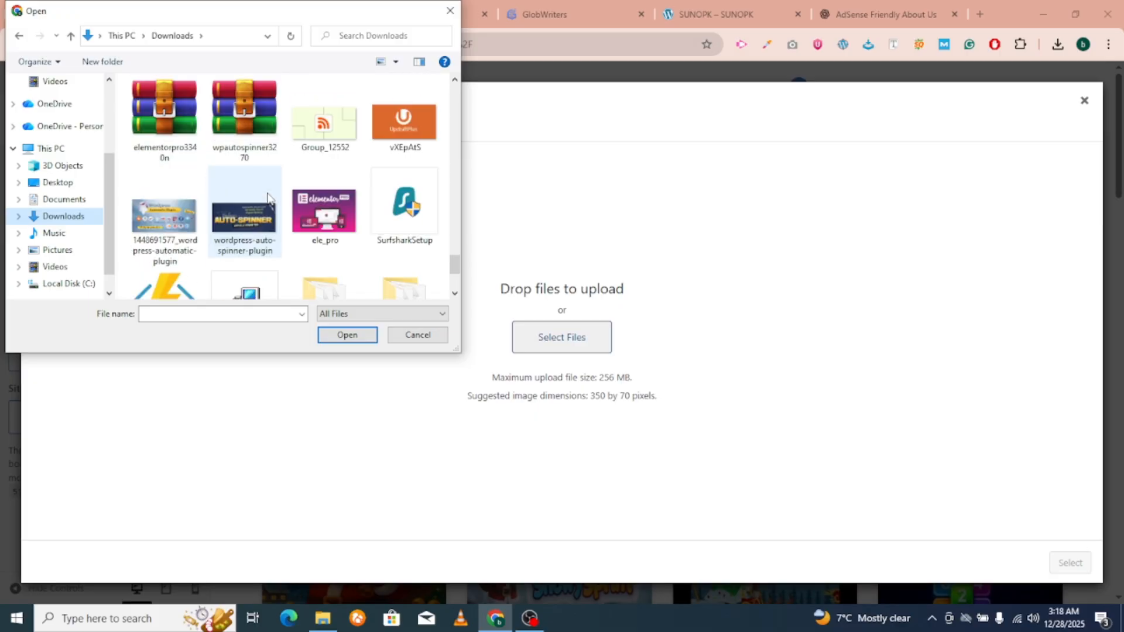
scroll(293, 199, down, 2)
scroll(345, 249, up, 4)
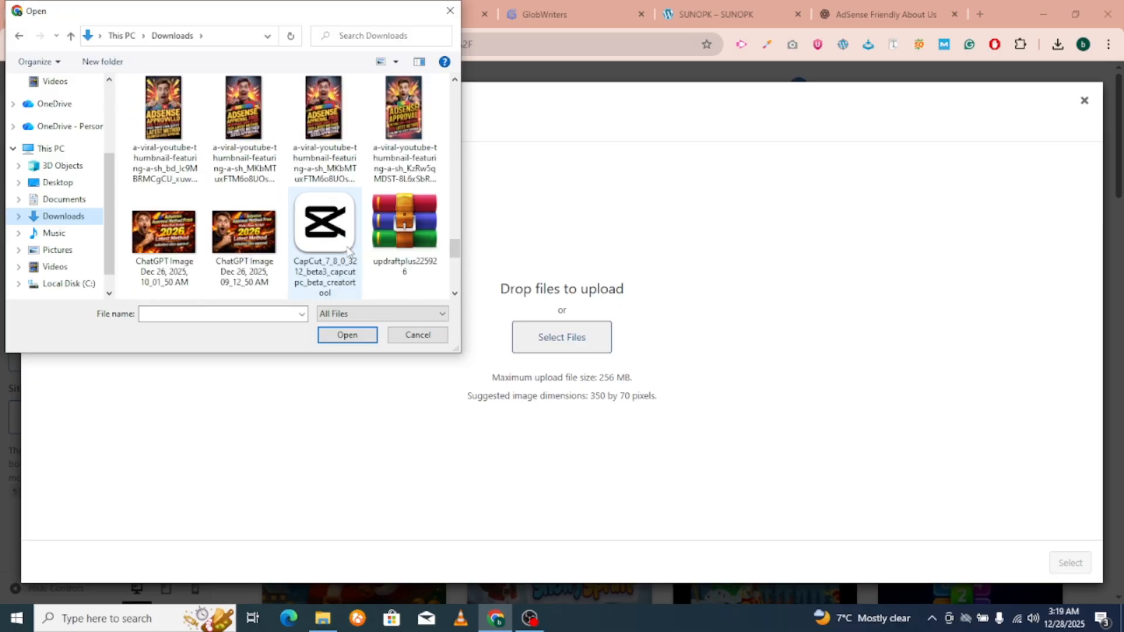
click(417, 335)
In a new tab, search for 'business inider logo'.
click(979, 14)
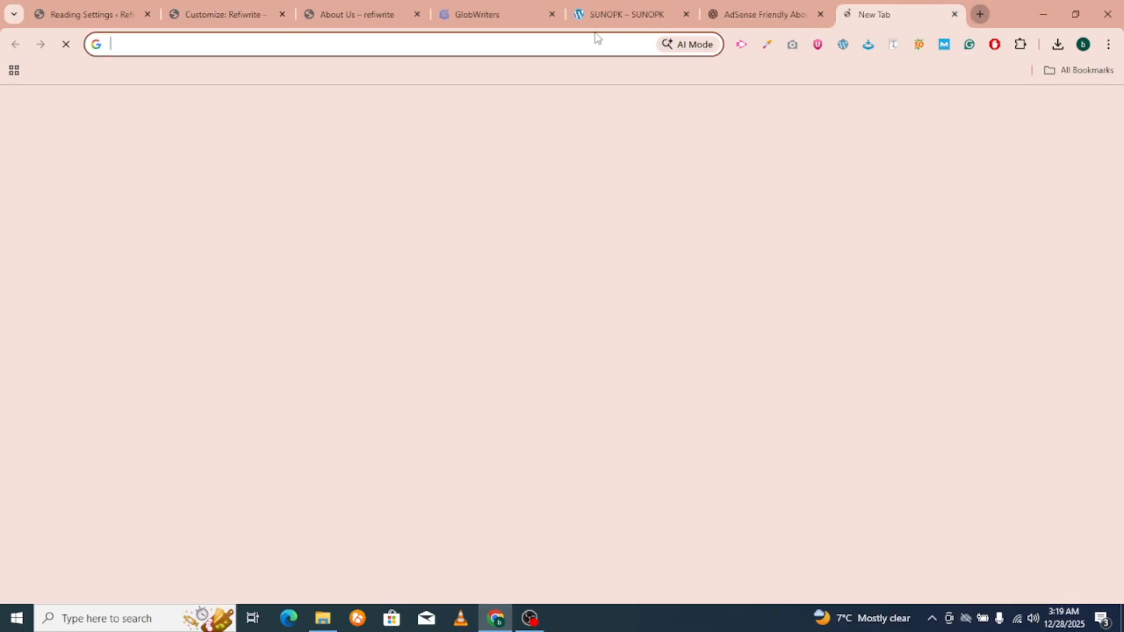
click(582, 42)
text(bus)
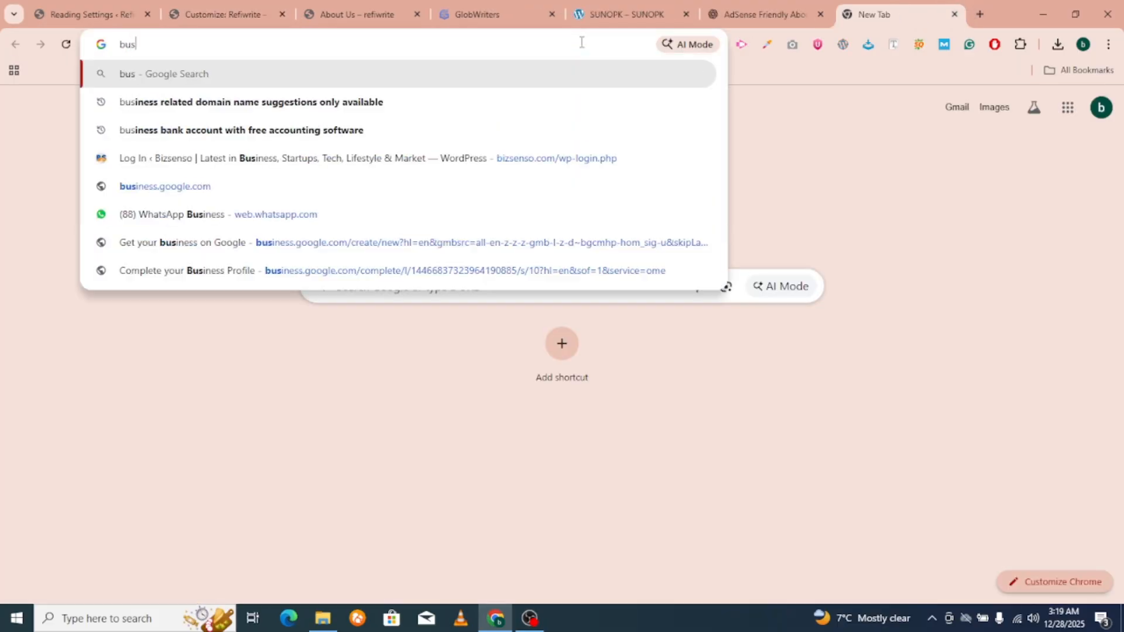
text(iness in)
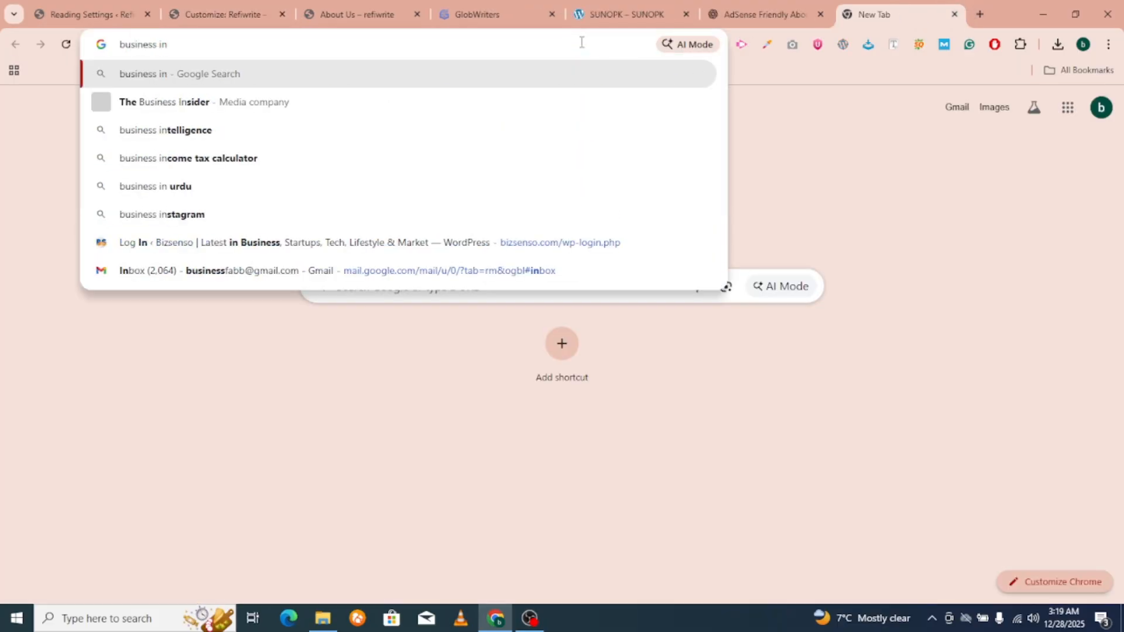
text(ider lo)
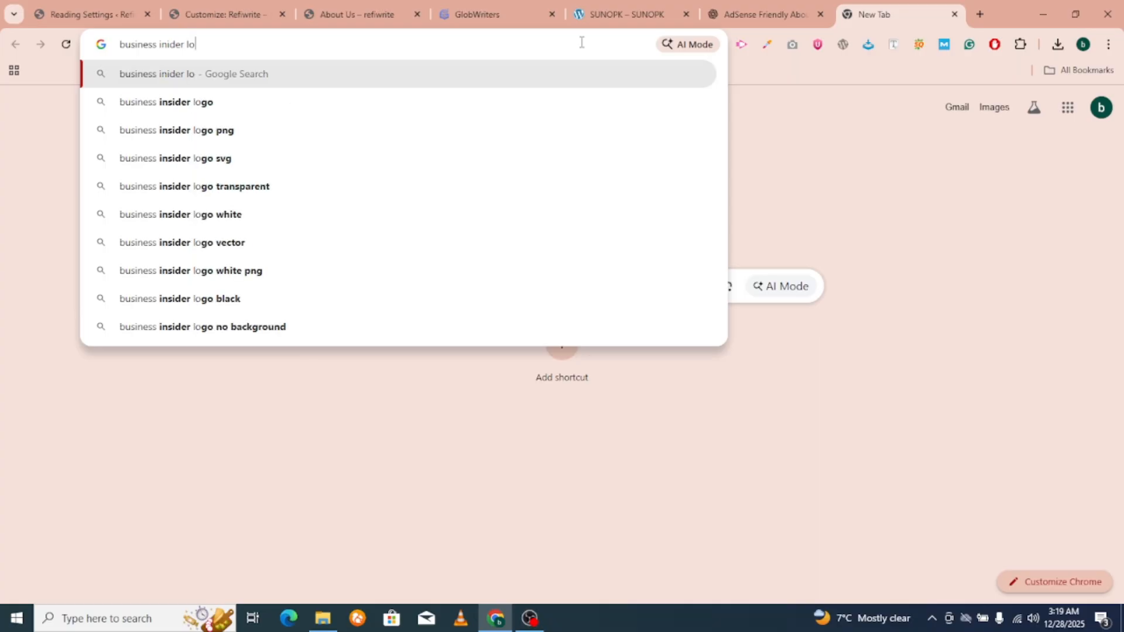
text(go)
Inspect the SUNOPK site's logo via its right-click options for reference.
click(626, 14)
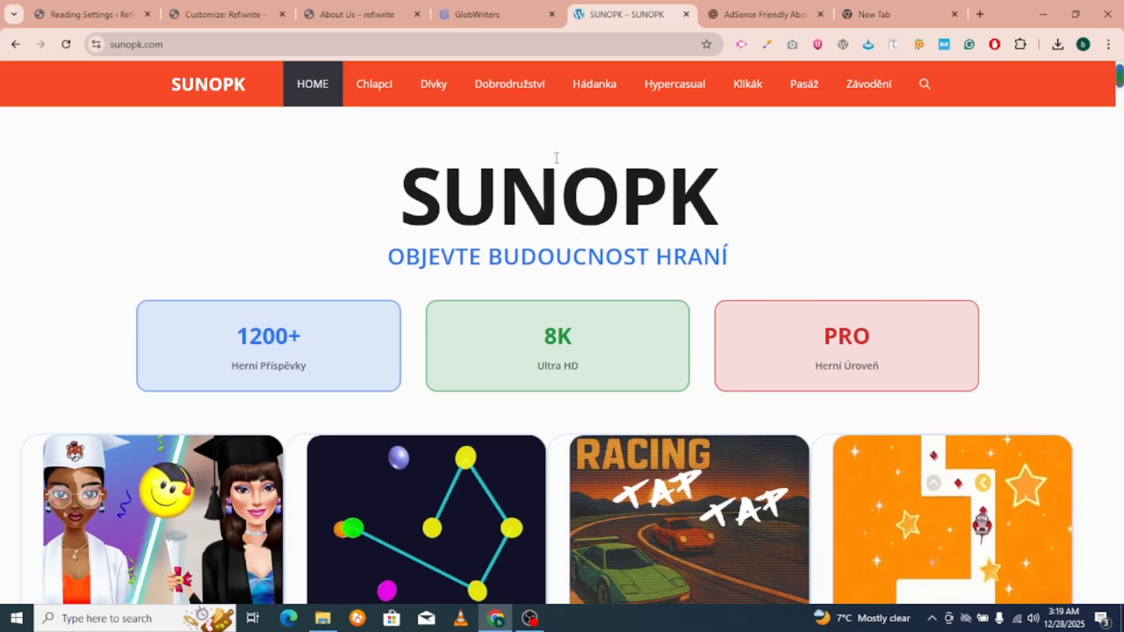
right_click(572, 166)
click(505, 201)
right_click(505, 201)
click(485, 283)
right_click(178, 80)
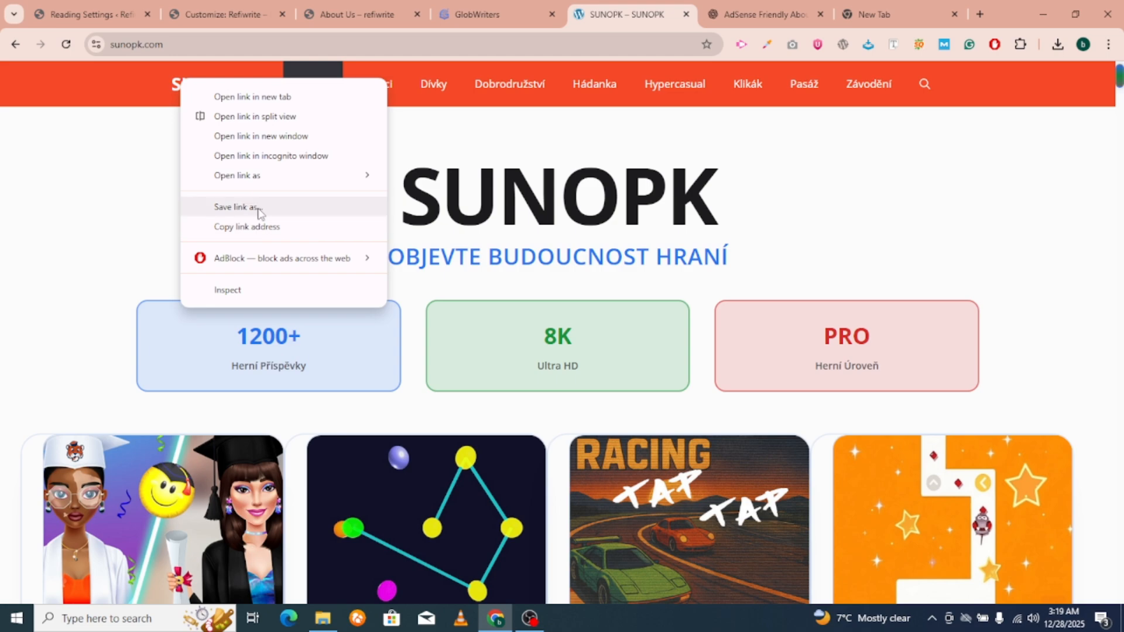
click(1, 7)
Close the logo picker, shorten the site title to 'Refiwrite' and untick 'Hide site title'.
click(90, 8)
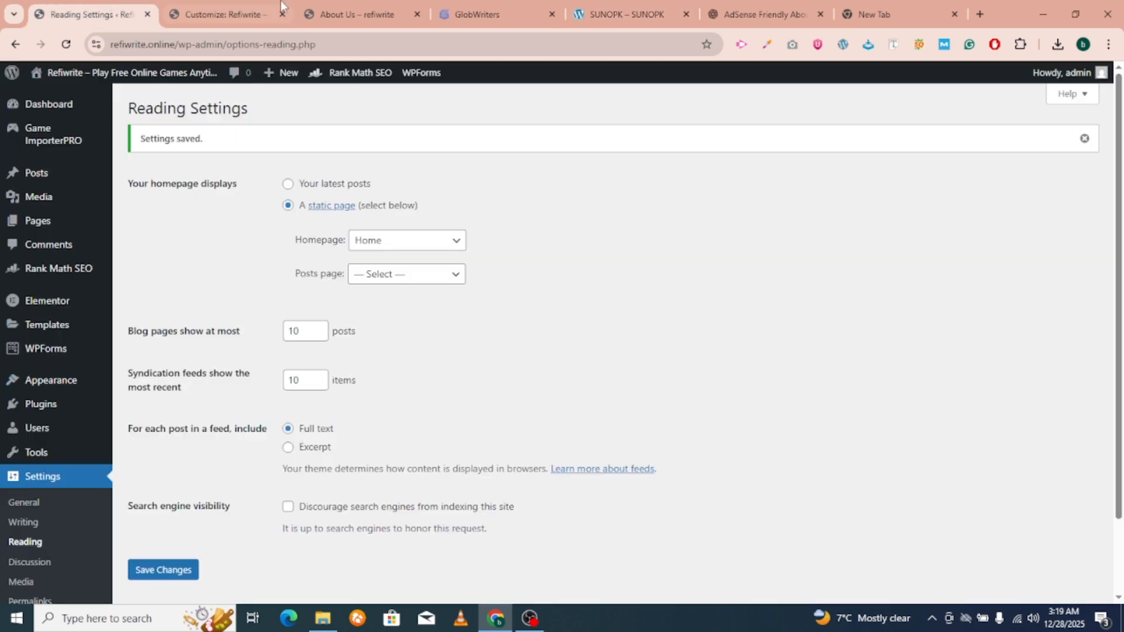
click(240, 8)
click(1085, 100)
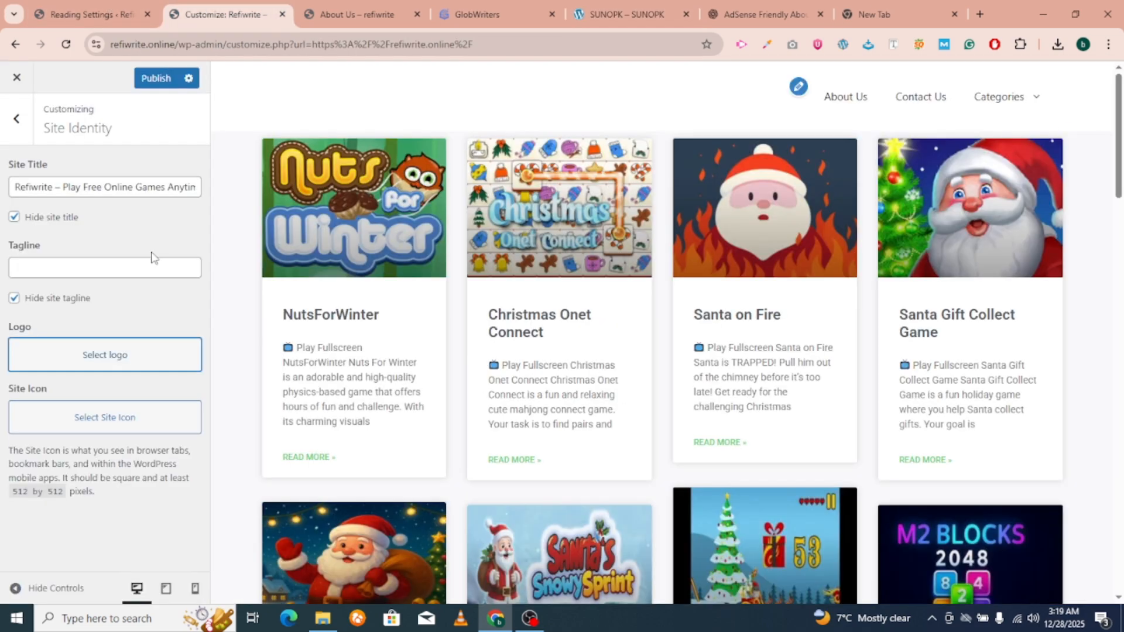
drag(56, 187, 202, 188)
key(BackSpace)
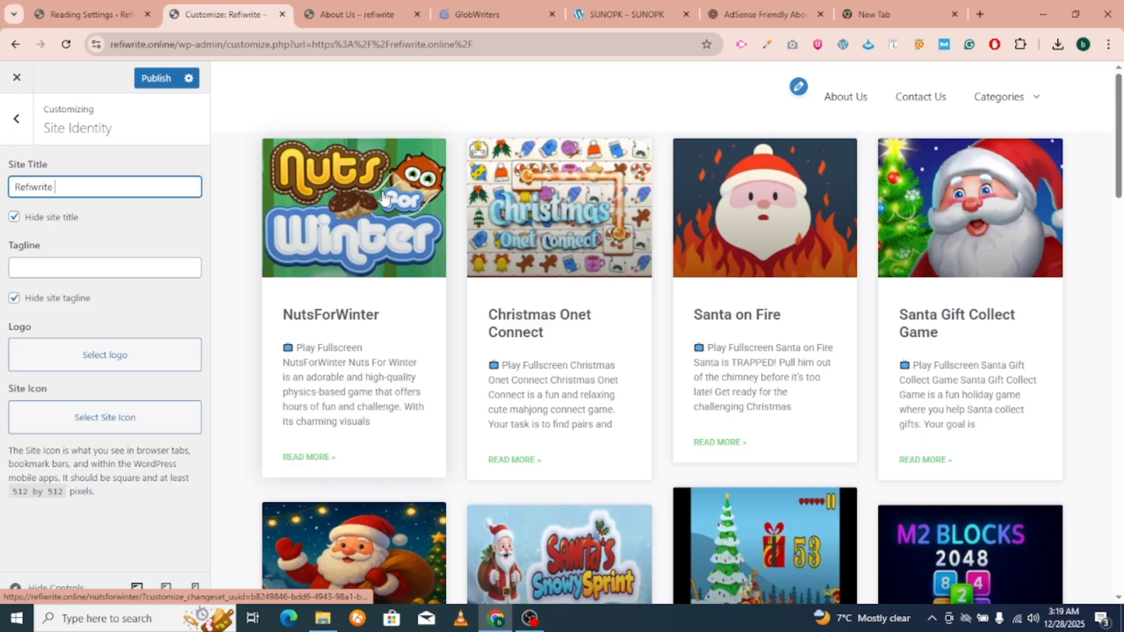
click(14, 216)
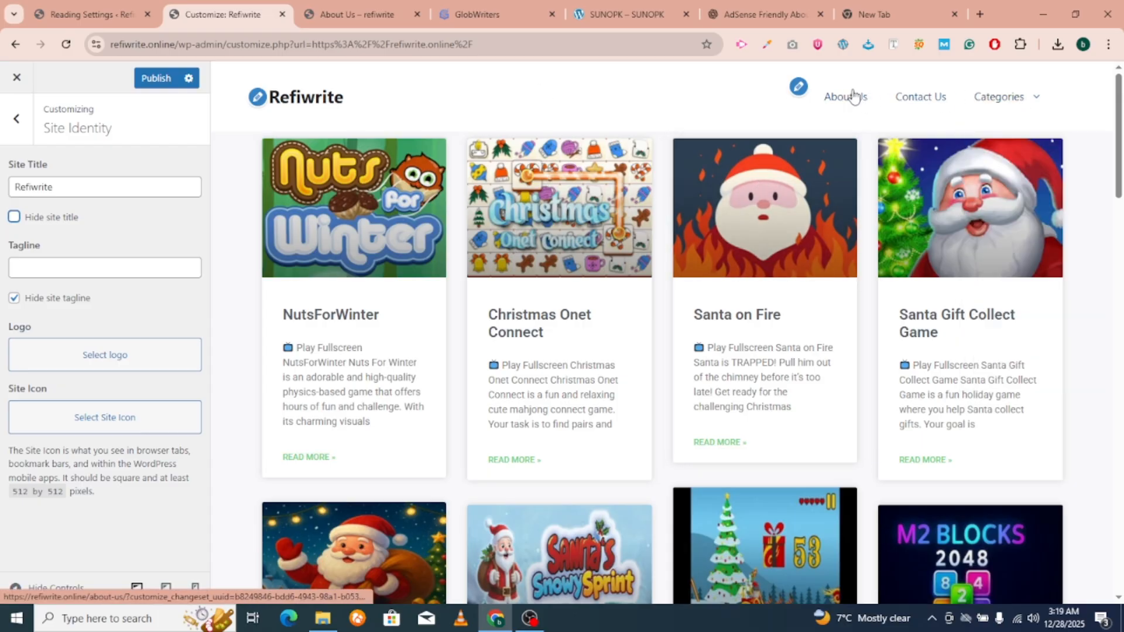
Publish the Customizer changes and scroll through the live Refiwrite homepage.
scroll(770, 348, down, 3)
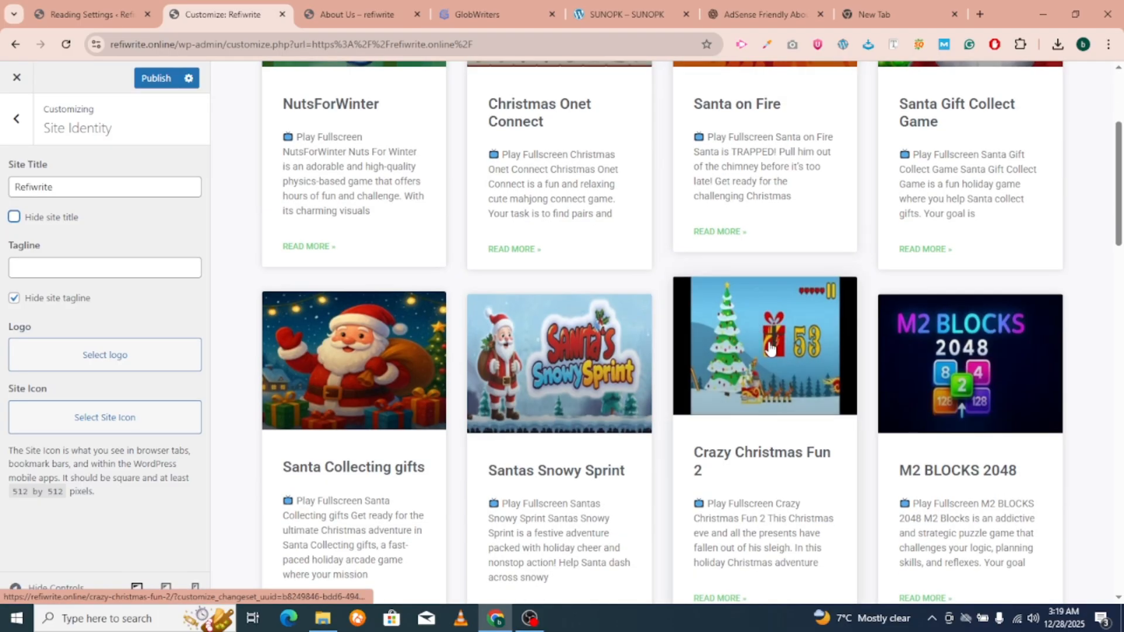
scroll(770, 348, down, 20)
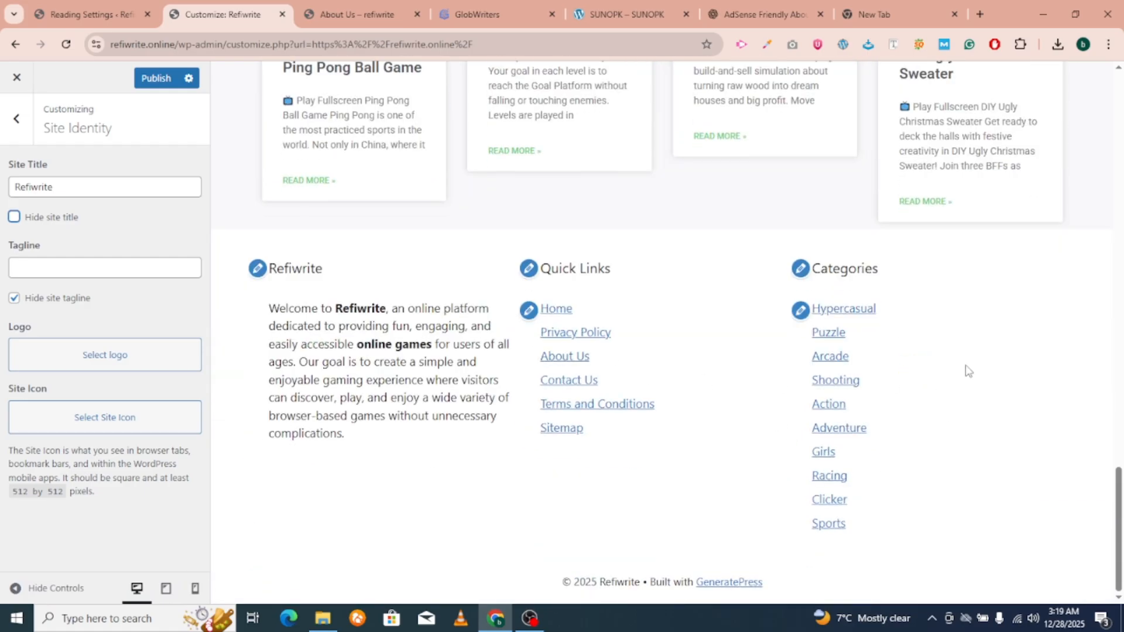
click(140, 72)
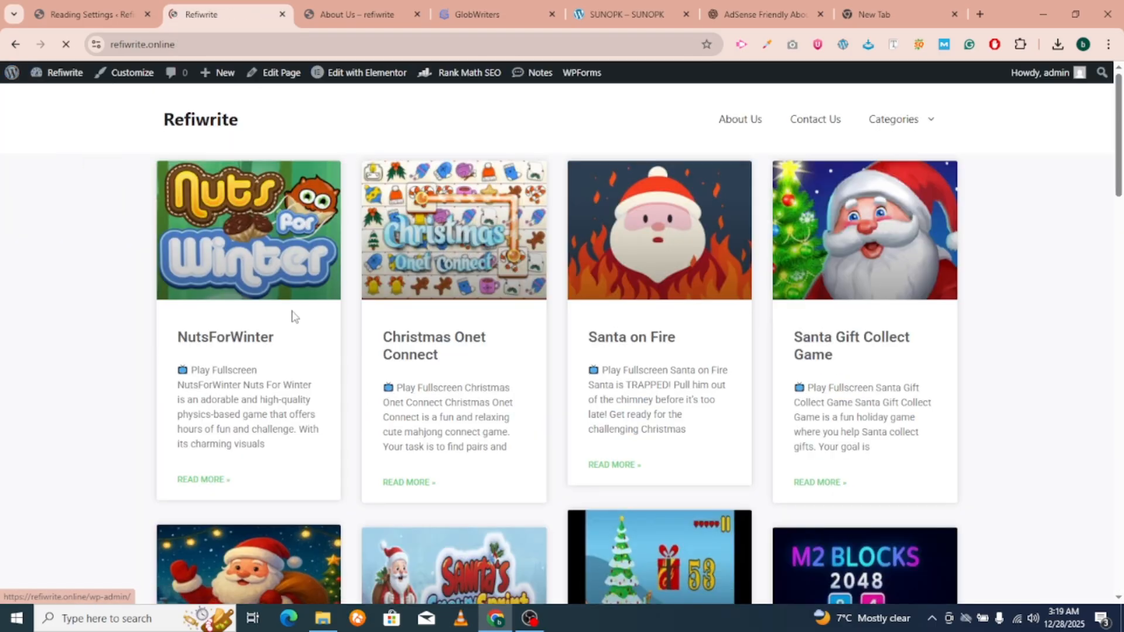
scroll(291, 316, down, 18)
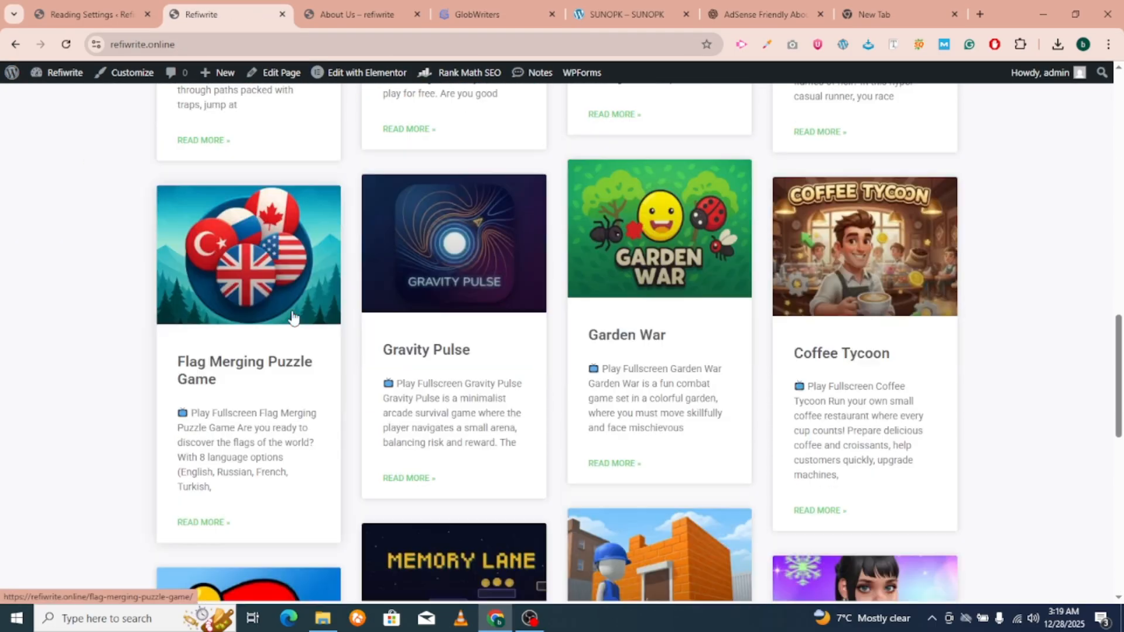
scroll(293, 317, down, 2)
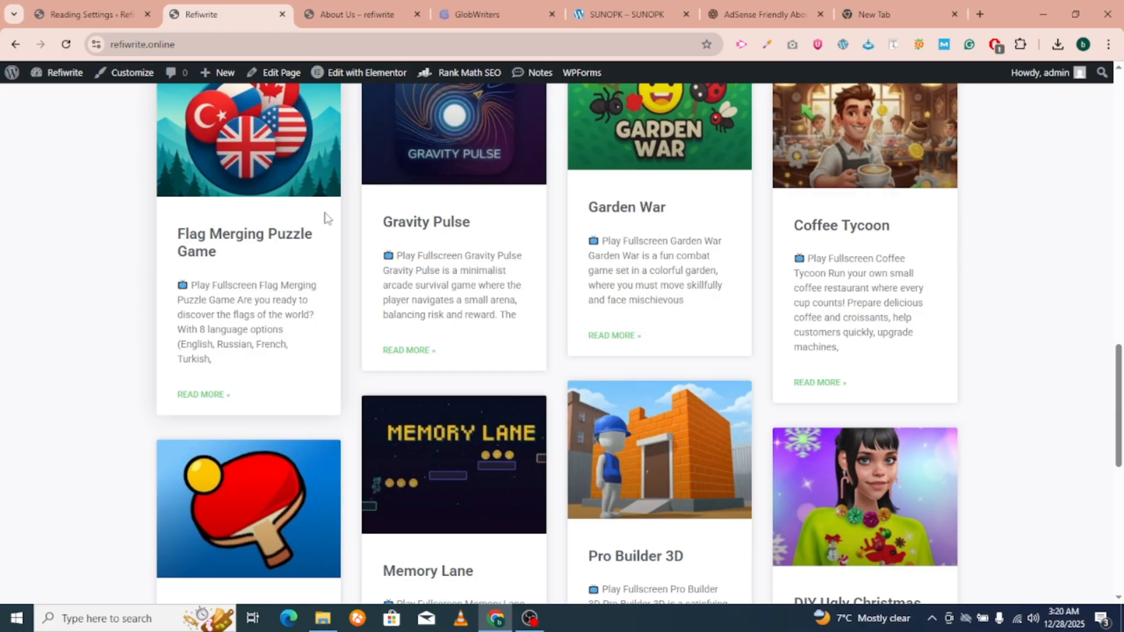
Confirm Reading Settings show 'A static page' with Home, then go to the GlobWriters feed.
click(100, 14)
scroll(36, 448, down, 2)
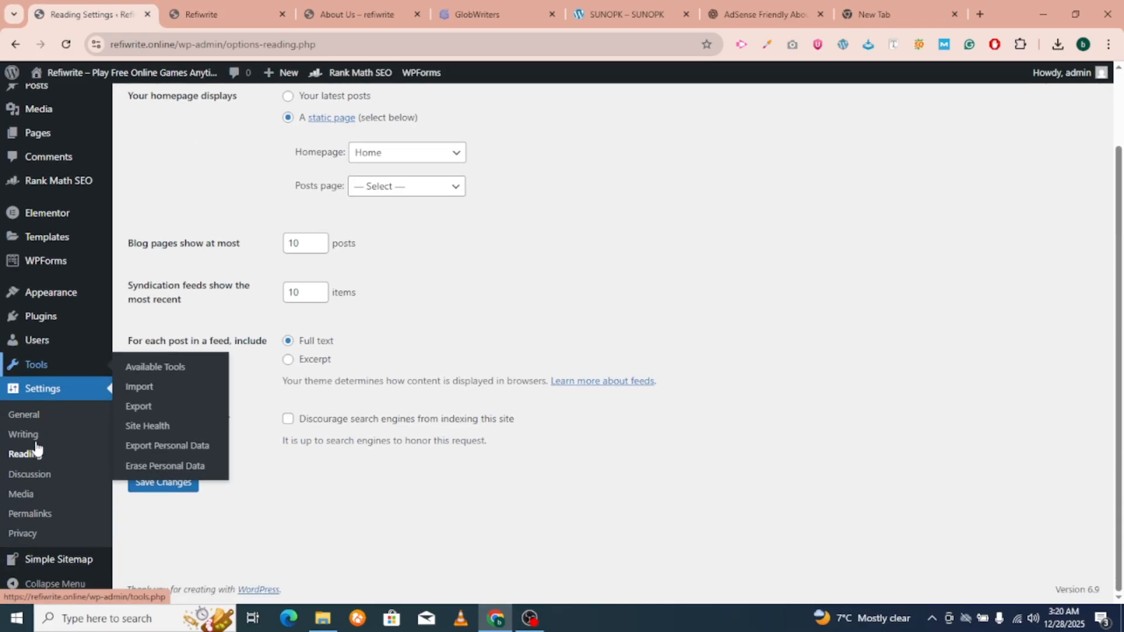
click(477, 14)
Find the 'Buy Game ImporterPRO' post in the GlobWriters feed and open its flipdp.com link.
scroll(401, 360, up, 5)
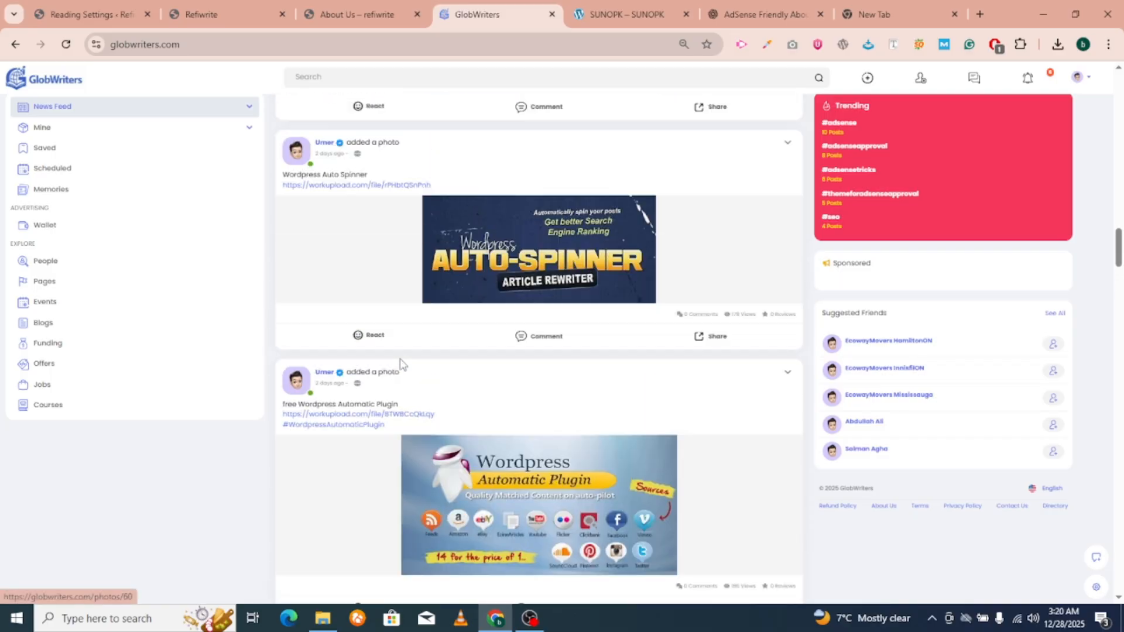
scroll(400, 364, up, 15)
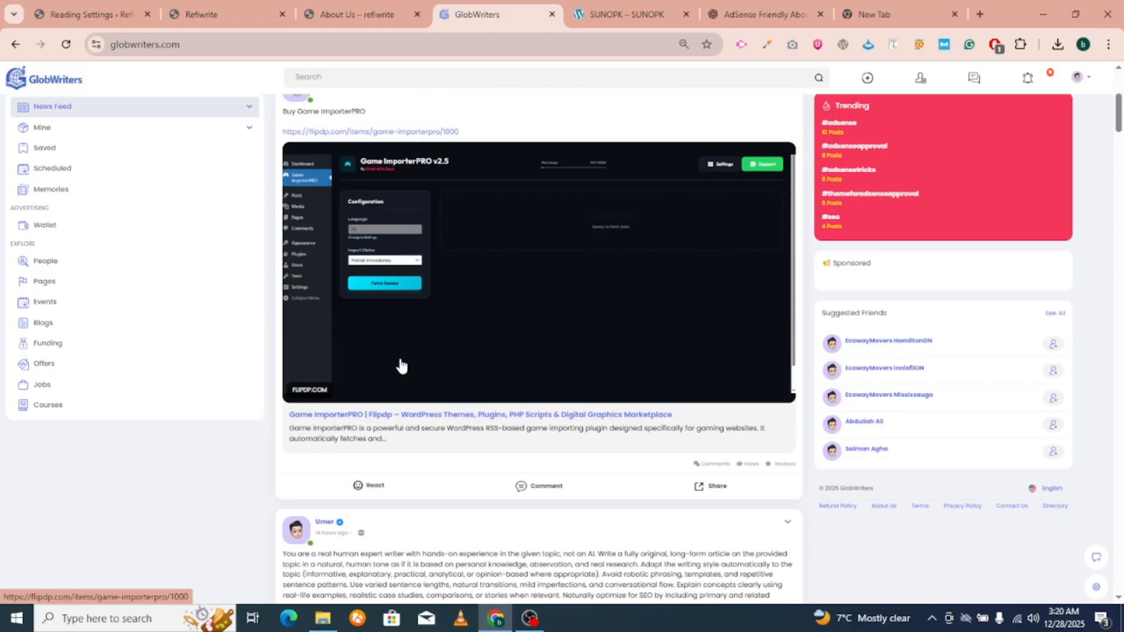
scroll(400, 366, up, 3)
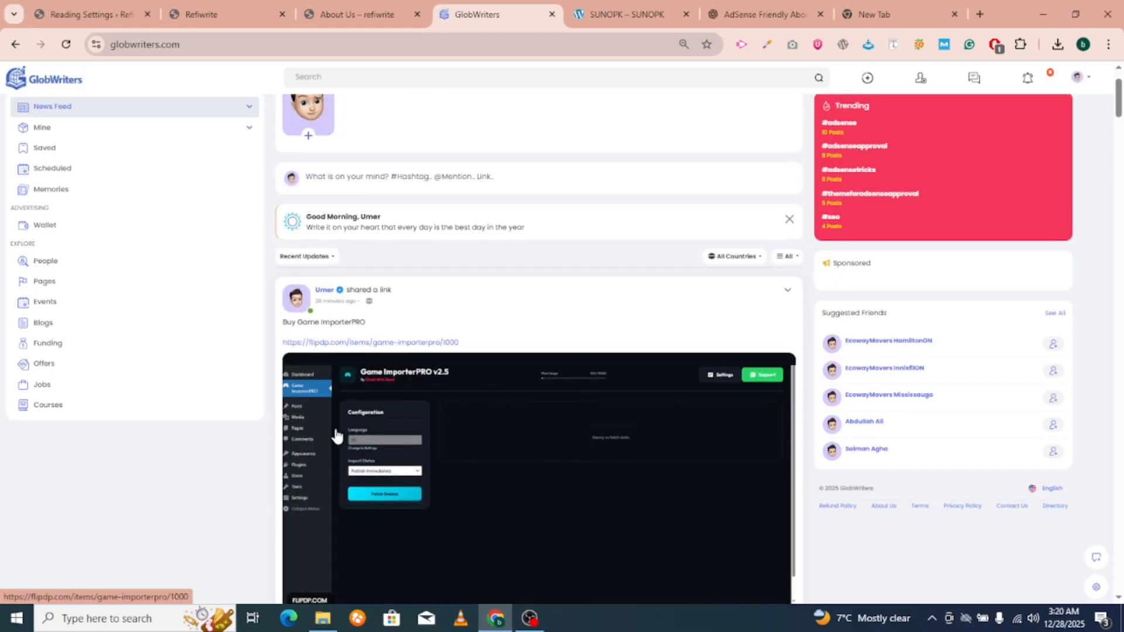
scroll(451, 462, down, 2)
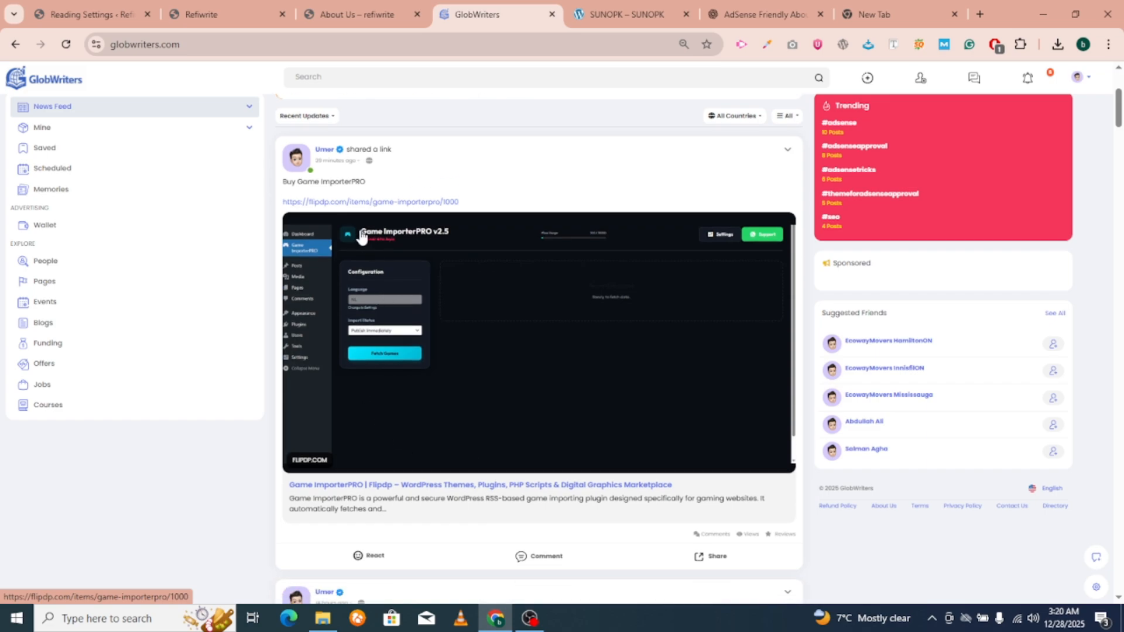
click(341, 203)
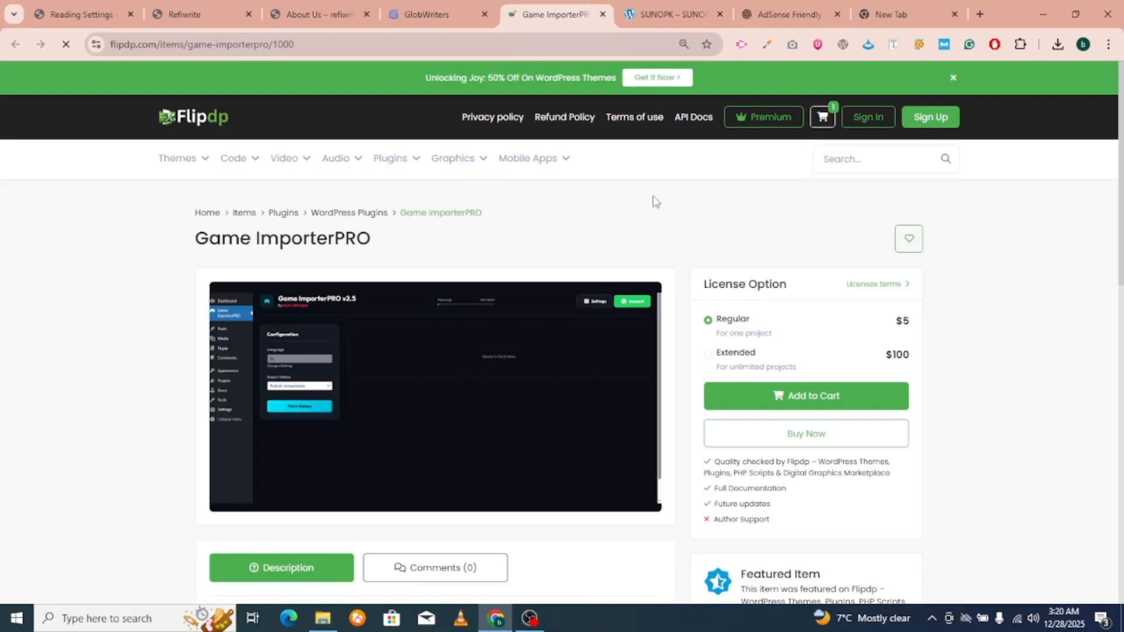
Note the $5 Regular licence price, start buying Game ImporterPRO, and reach the registration form.
drag(872, 316, 967, 336)
click(808, 442)
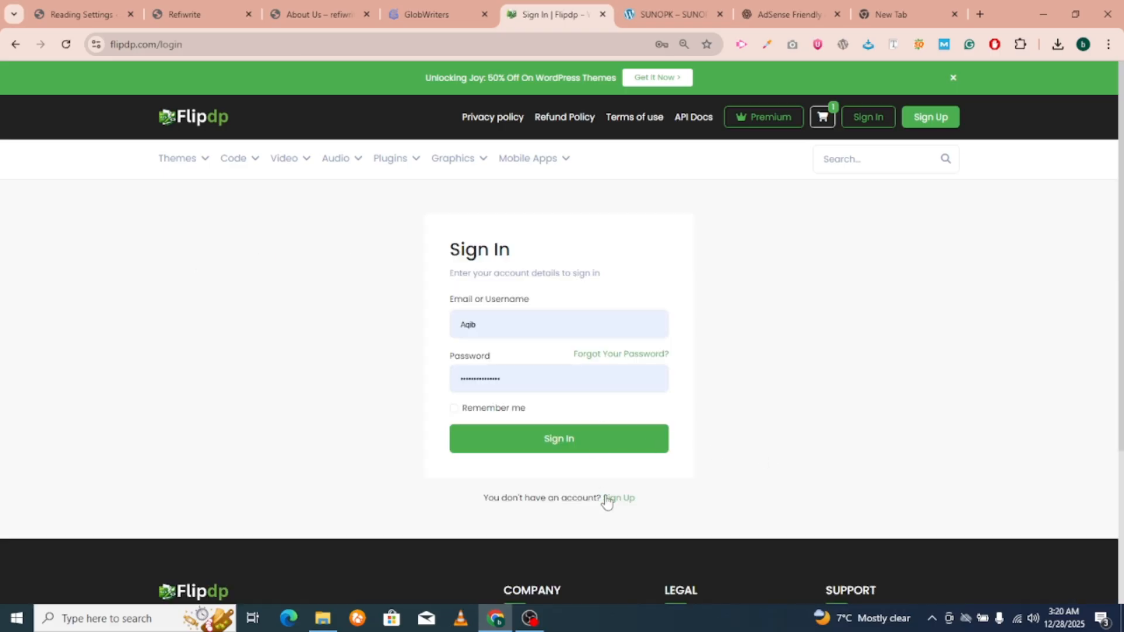
click(609, 502)
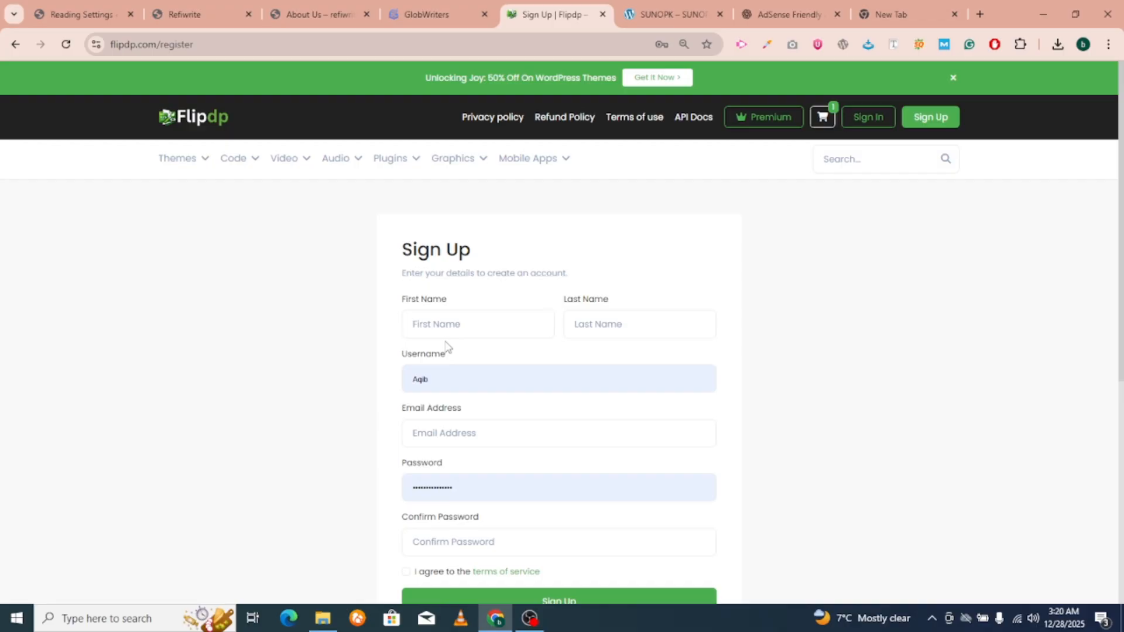
Fill in the first name and last name, and replace the autofilled username.
click(441, 318)
text(ro)
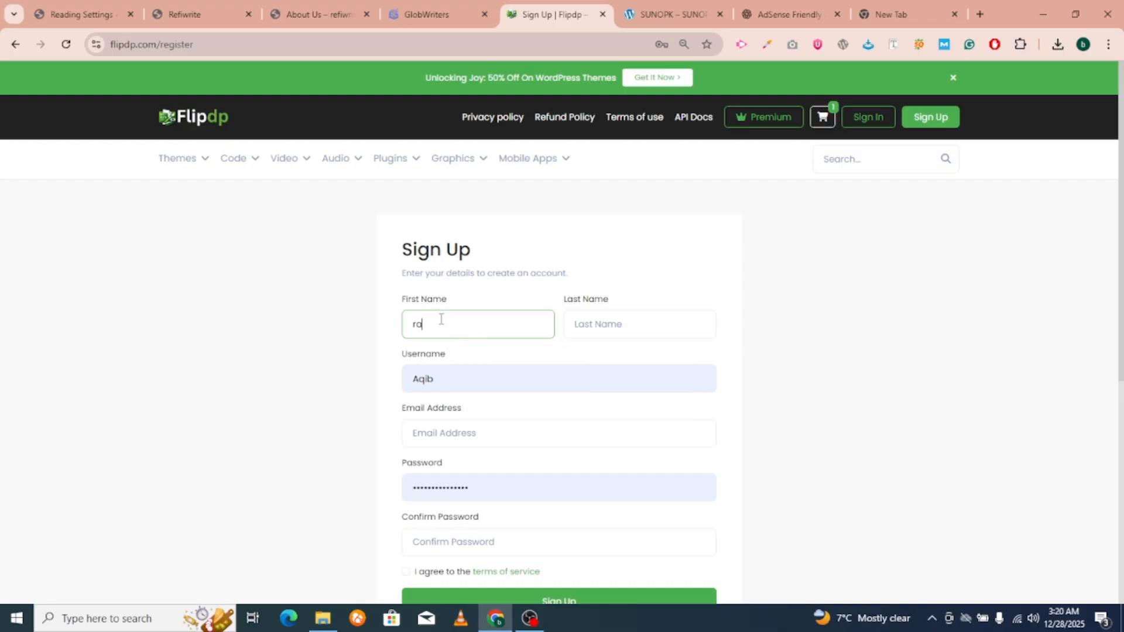
click(658, 332)
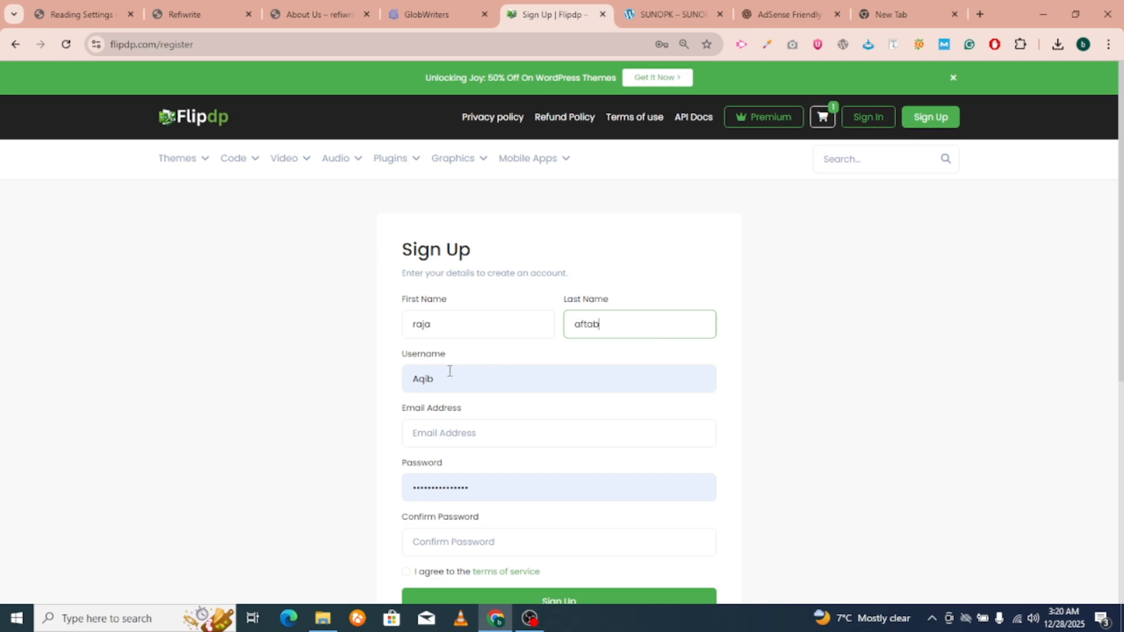
double_click(450, 371)
key(BackSpace)
text(a)
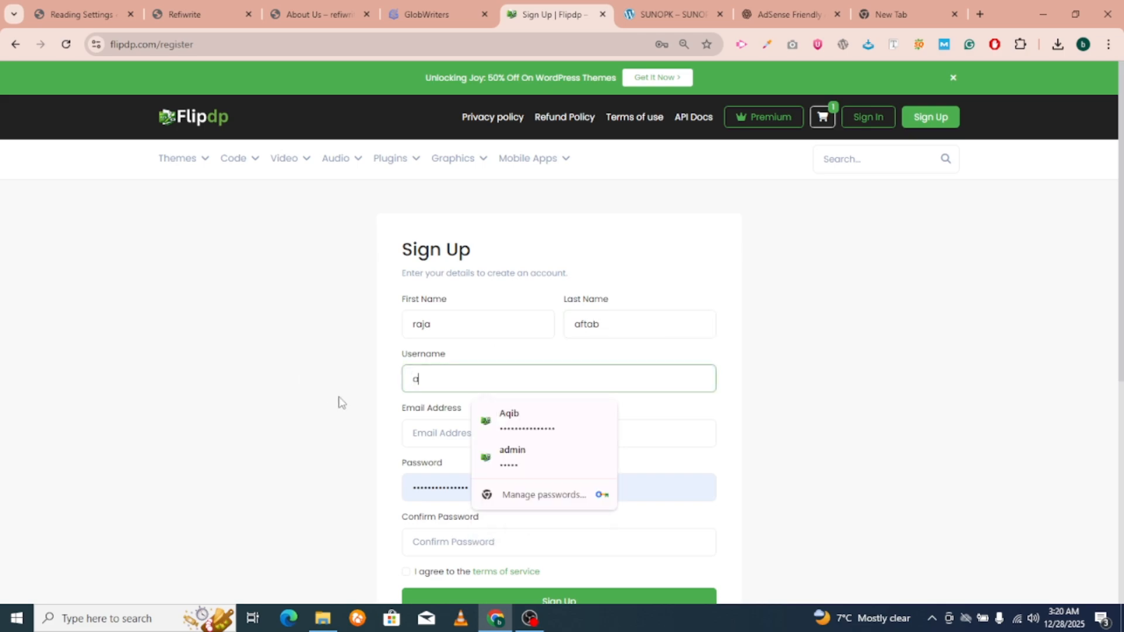
key(BackSpace)
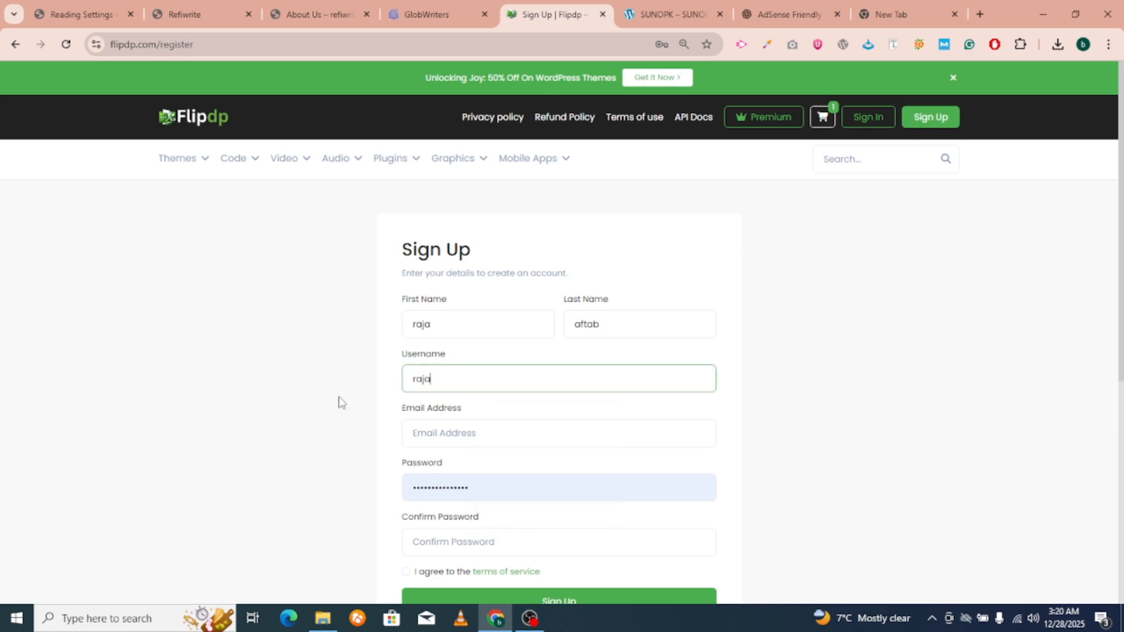
Choose a saved email address and edit it in the email field.
click(435, 432)
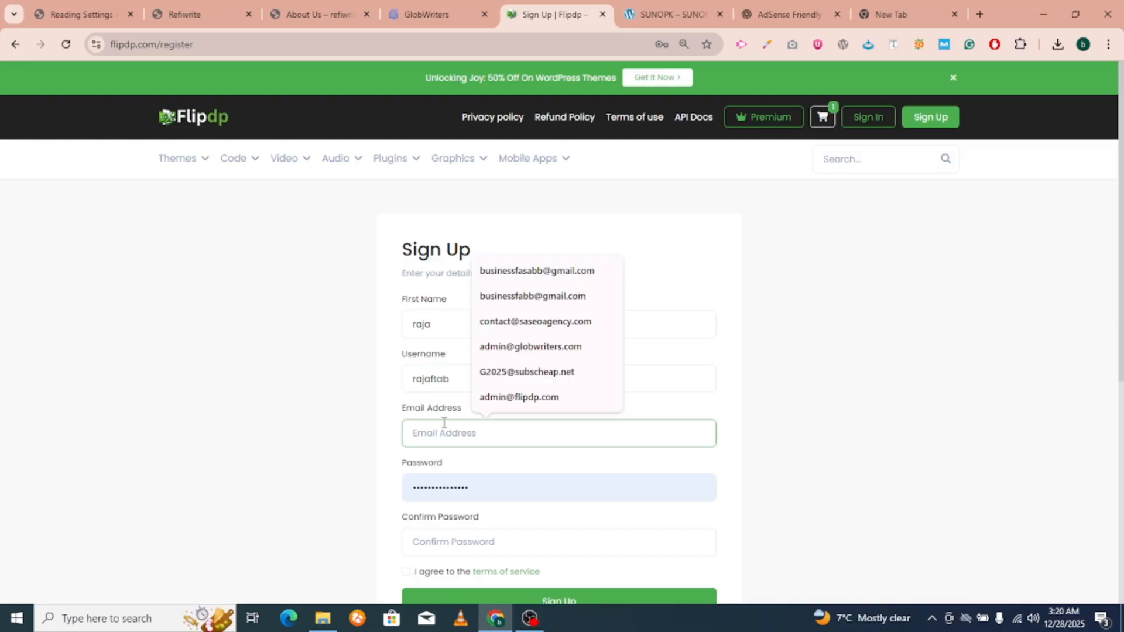
click(492, 296)
click(444, 432)
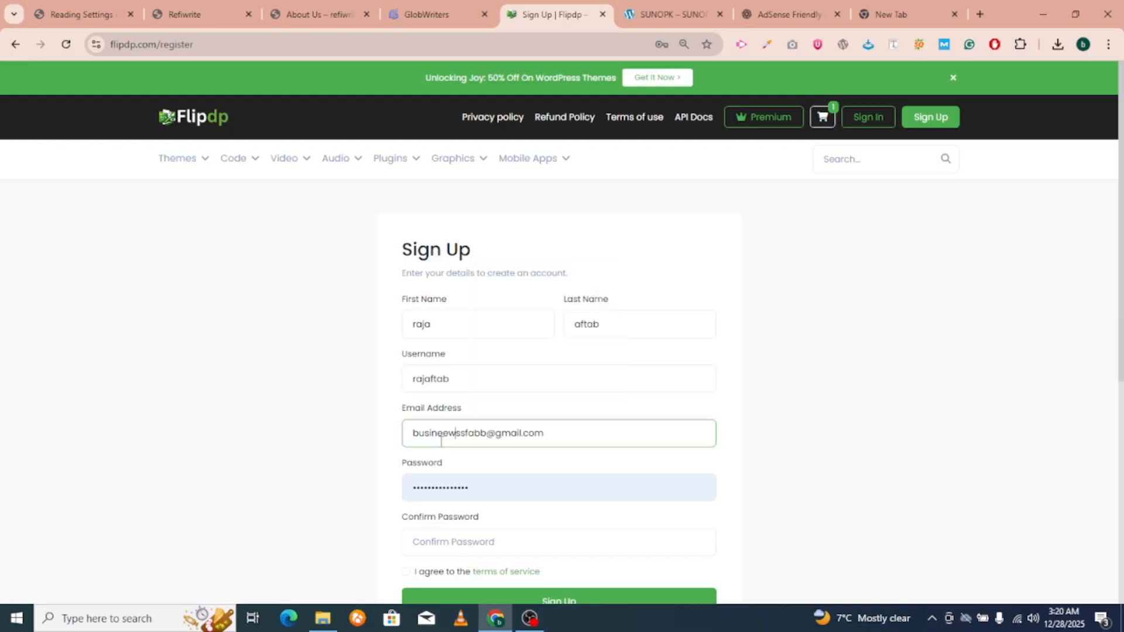
Set and confirm the account password, agree to the terms of service, and sign up.
click(481, 484)
text(********)
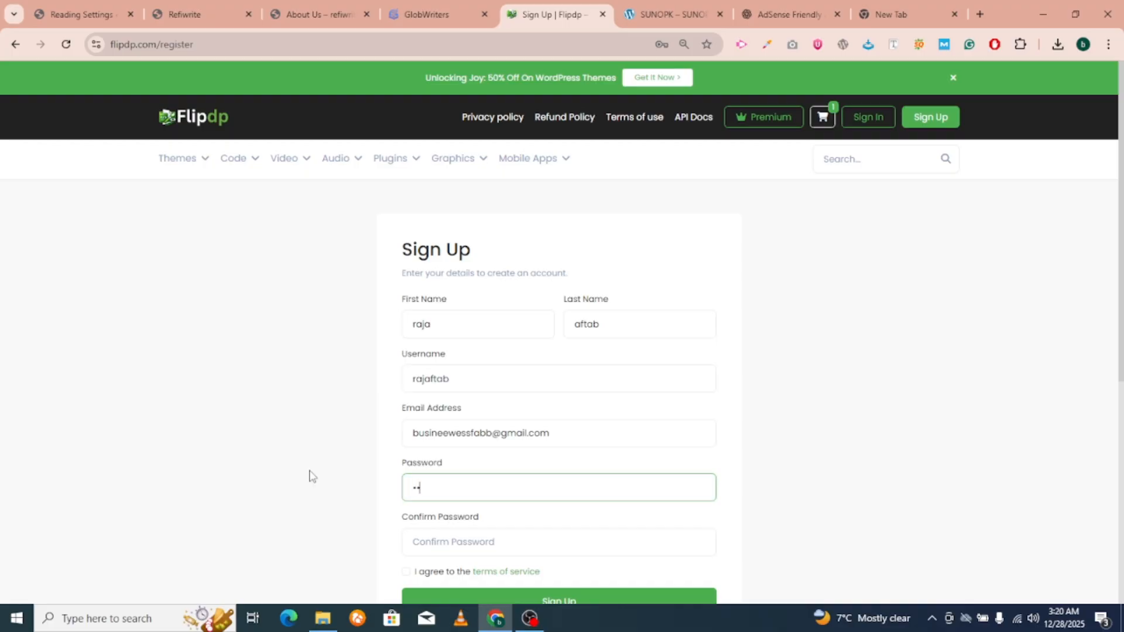
scroll(363, 492, down, 2)
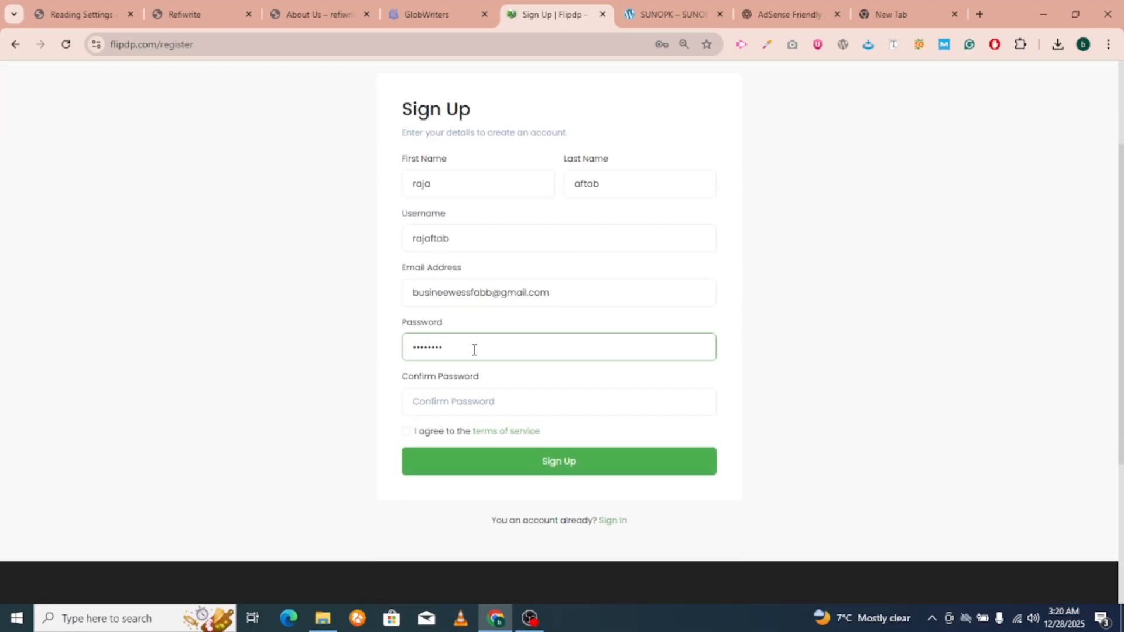
drag(473, 350, 341, 351)
text(********)
click(498, 400)
text(********)
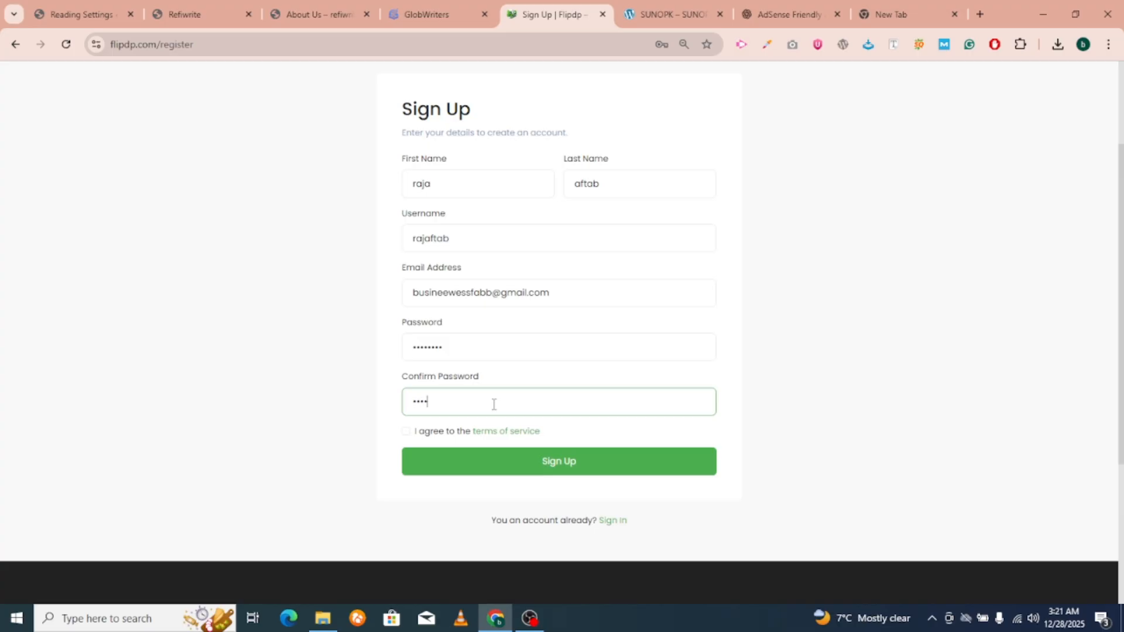
click(406, 432)
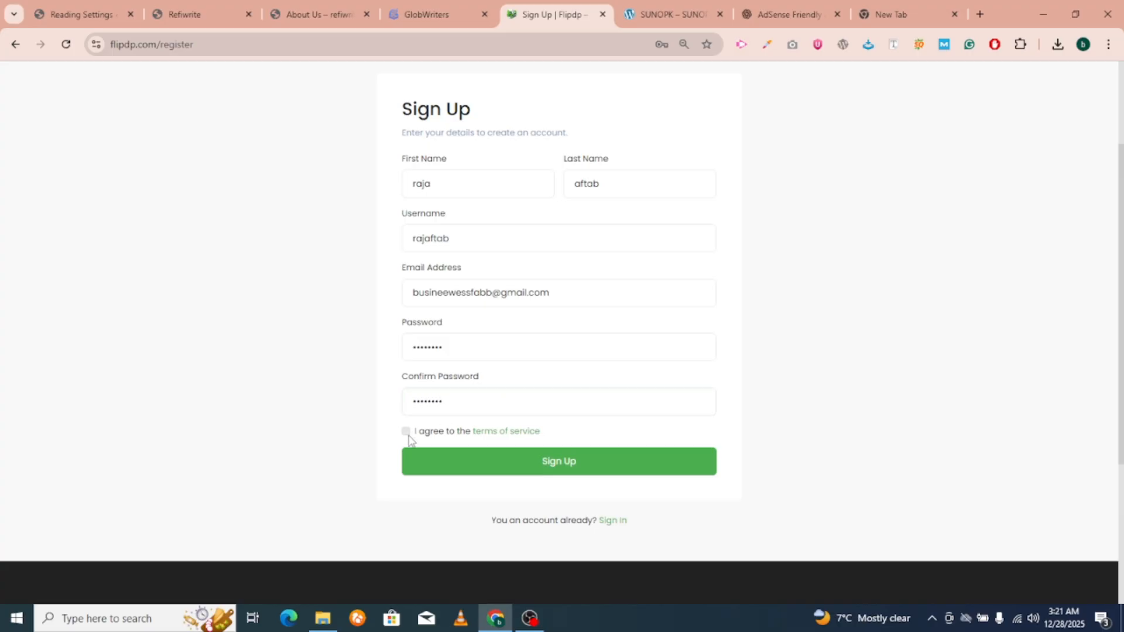
click(446, 469)
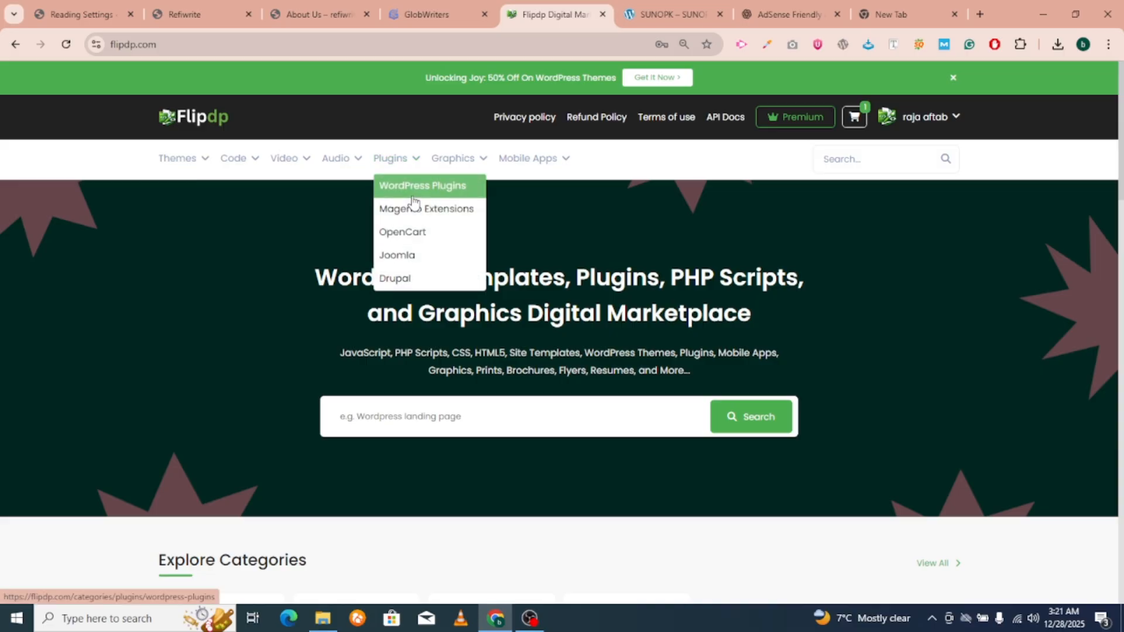
Buy Game ImporterPRO from WordPress Plugins and review the $5.00 checkout with Bank Transfer payment.
click(413, 185)
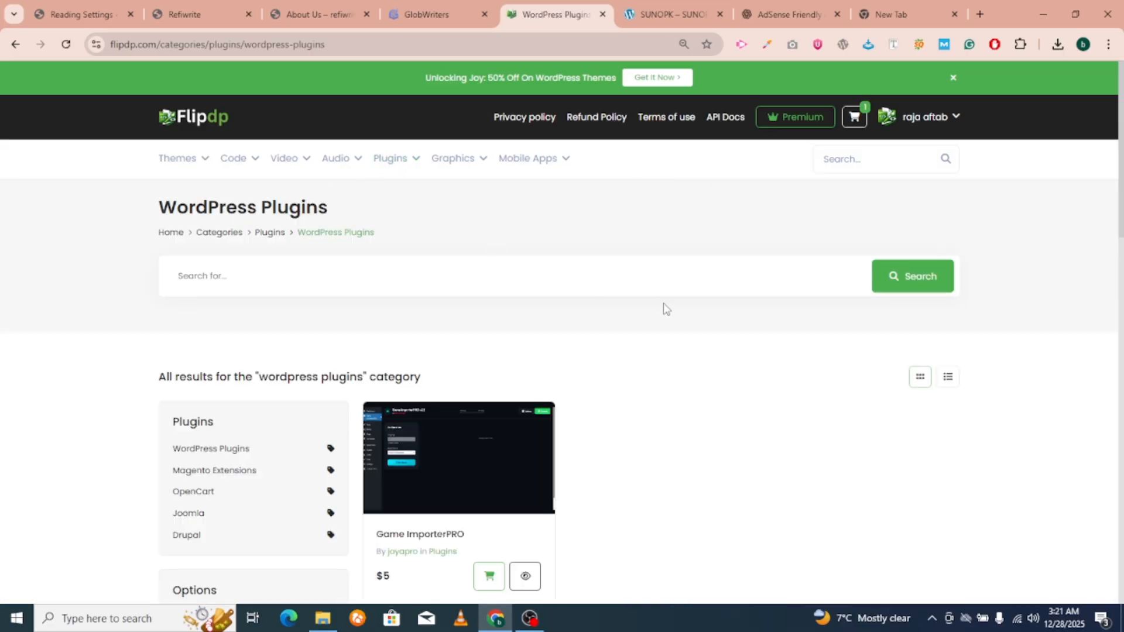
scroll(452, 522, down, 1)
click(416, 348)
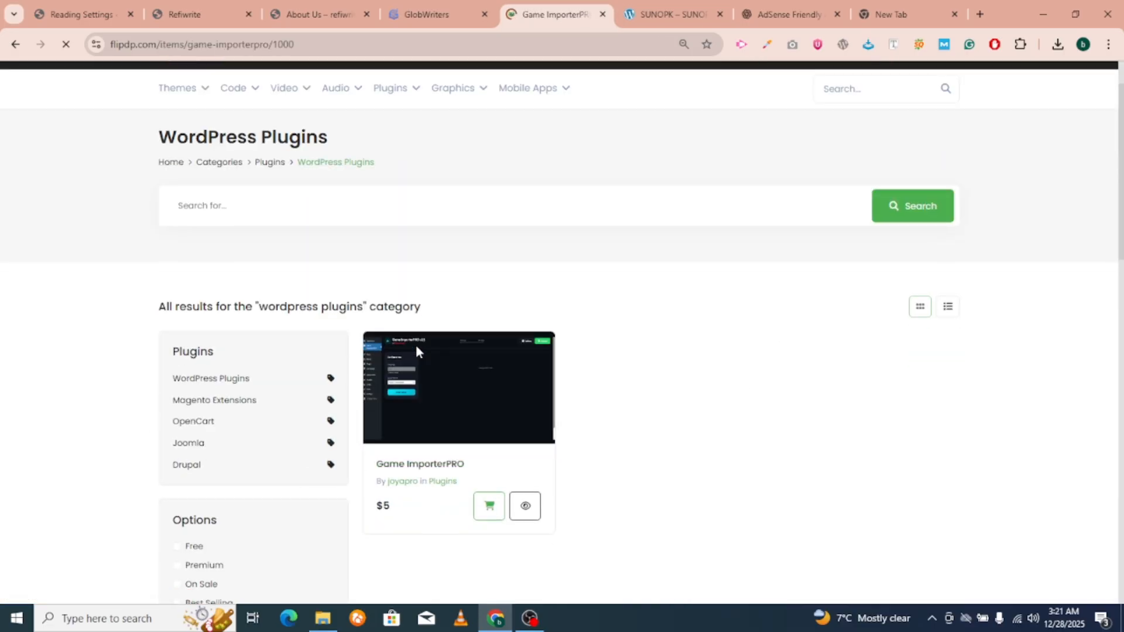
click(805, 436)
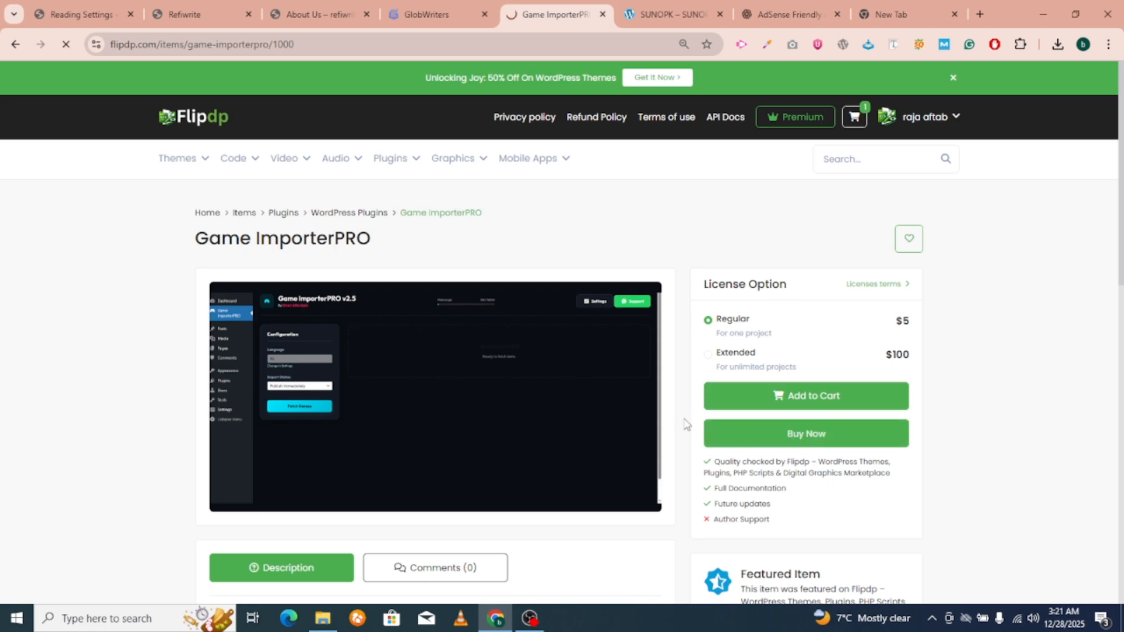
scroll(370, 406, down, 3)
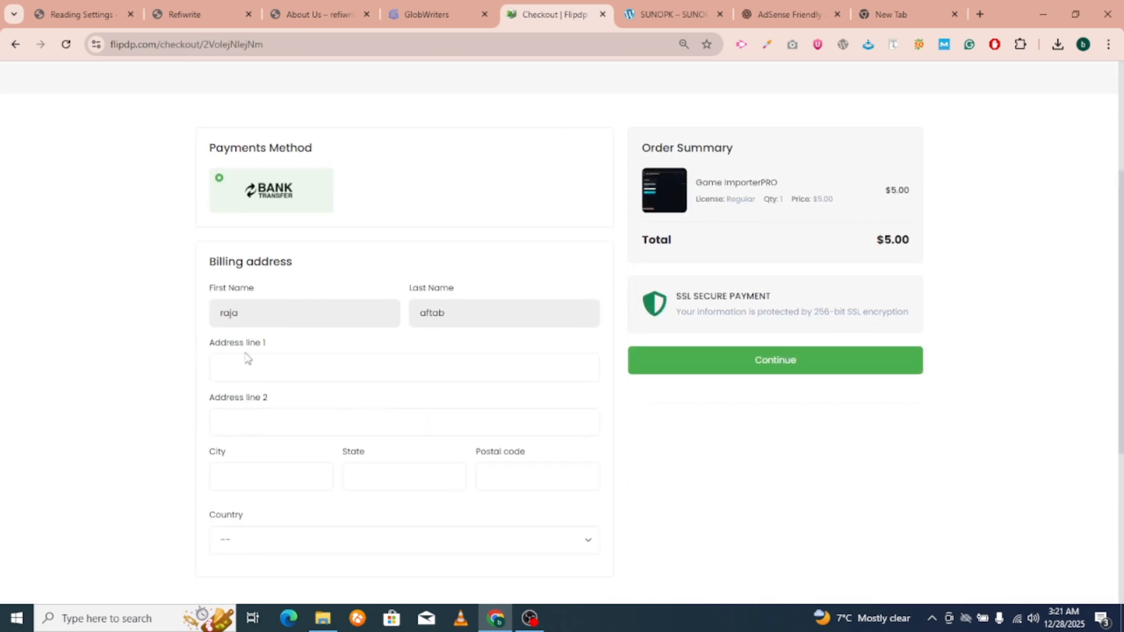
scroll(383, 499, down, 3)
scroll(343, 278, down, 1)
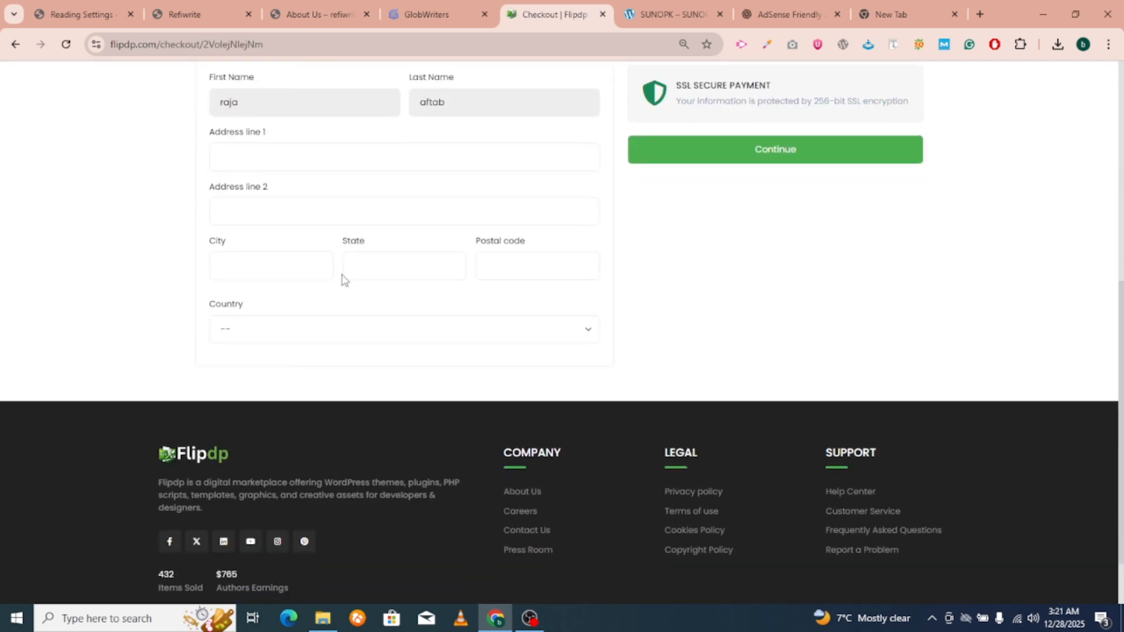
scroll(245, 291, up, 5)
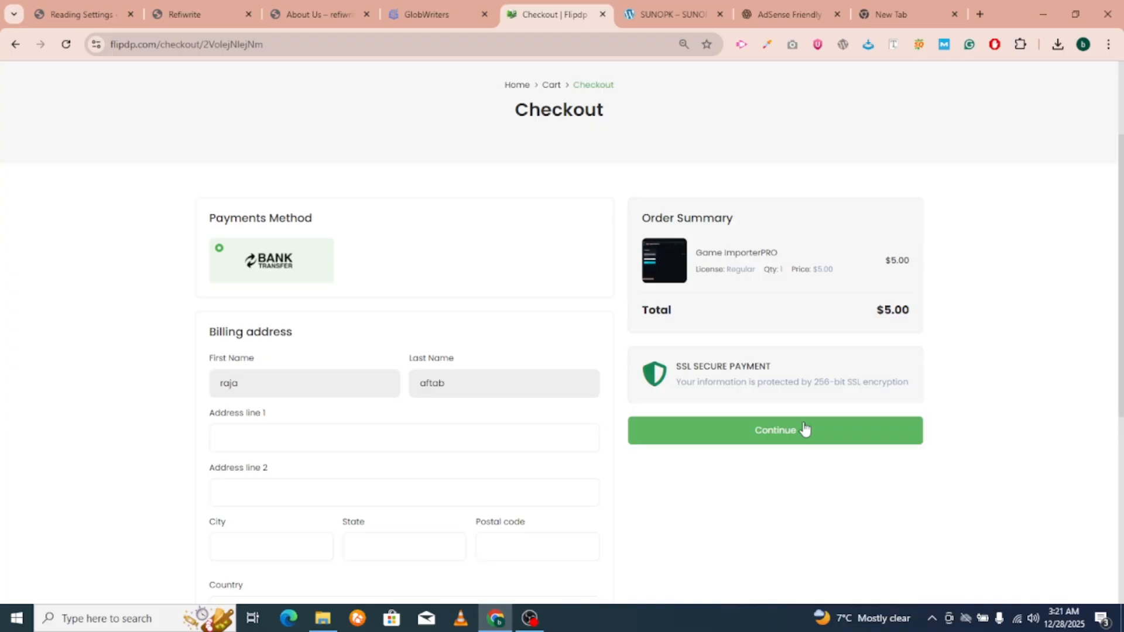
scroll(799, 426, down, 4)
scroll(619, 261, up, 5)
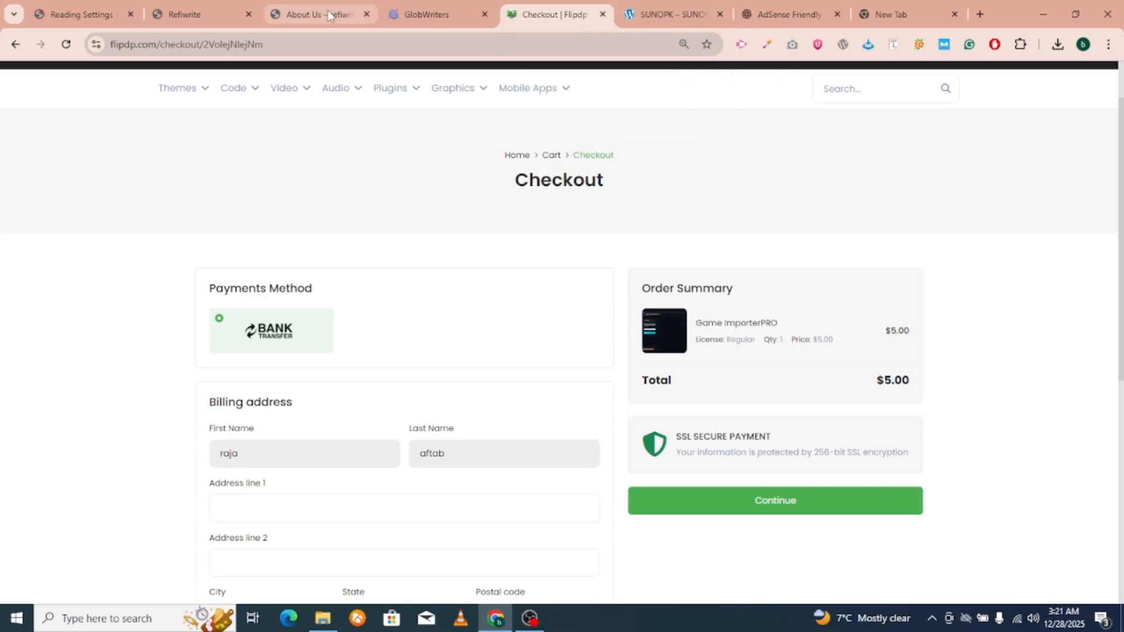
View the Game ImporterPRO post on GlobWriters, then return to the top of the Refiwrite homepage.
click(398, 4)
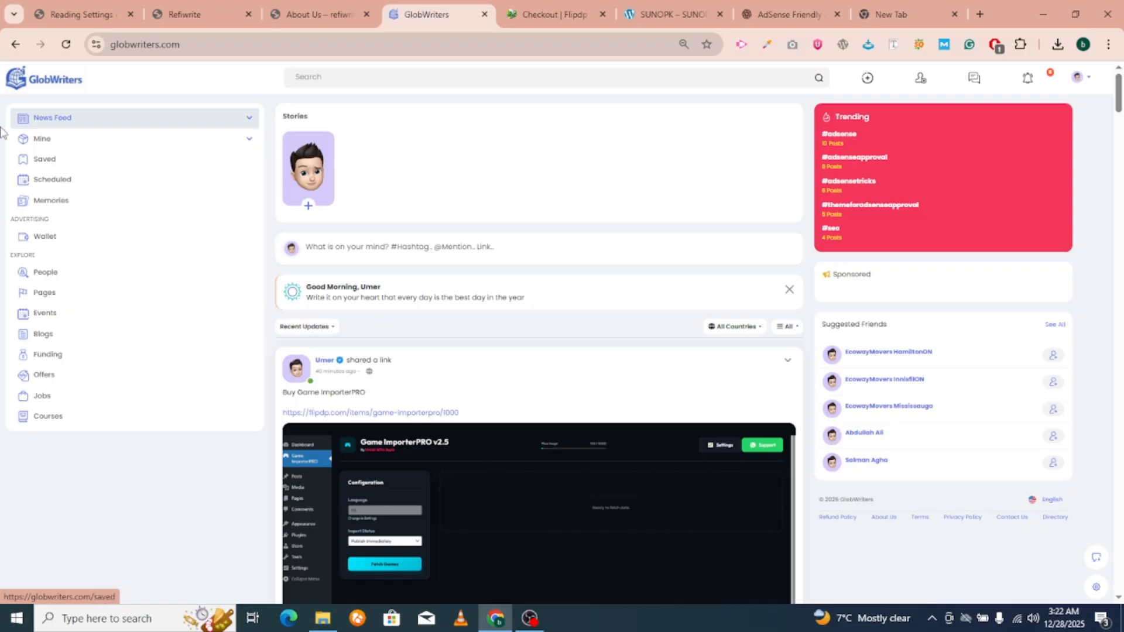
click(310, 13)
click(243, 7)
scroll(404, 222, up, 15)
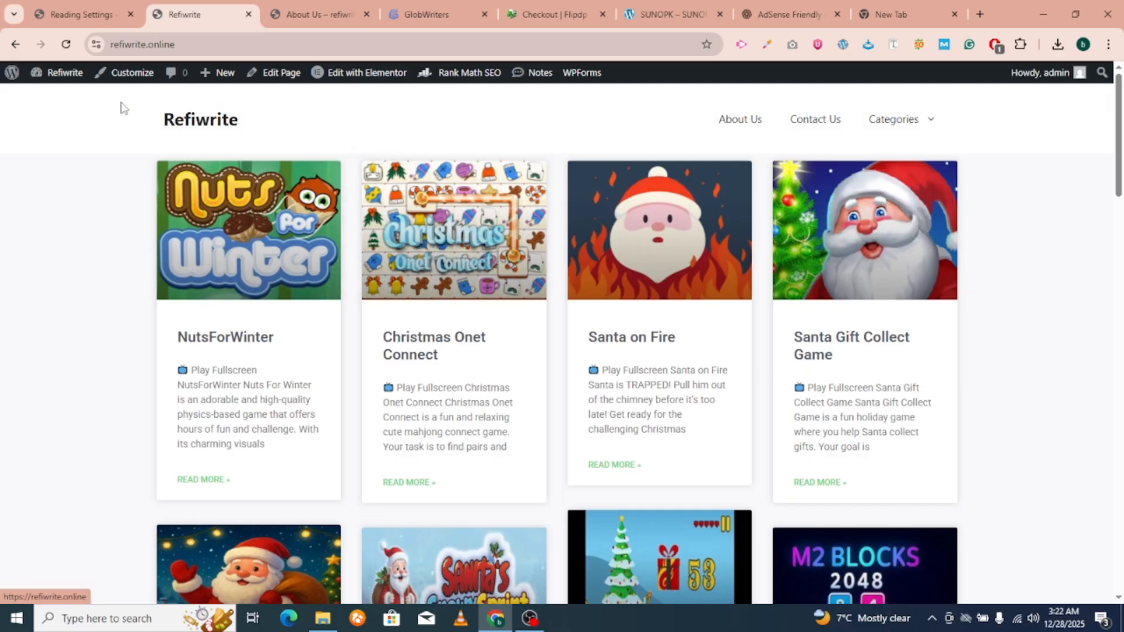
Go from the Refiwrite homepage to the WordPress admin Dashboard, then bring OBS forward.
drag(121, 107, 299, 103)
scroll(300, 103, down, 20)
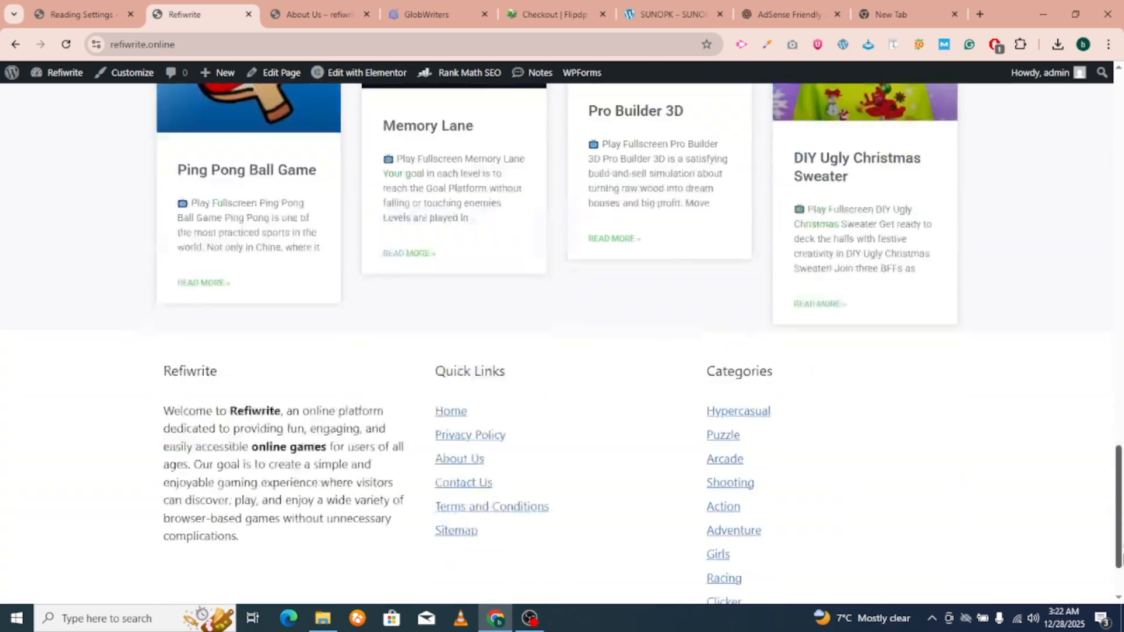
scroll(1072, 239, up, 20)
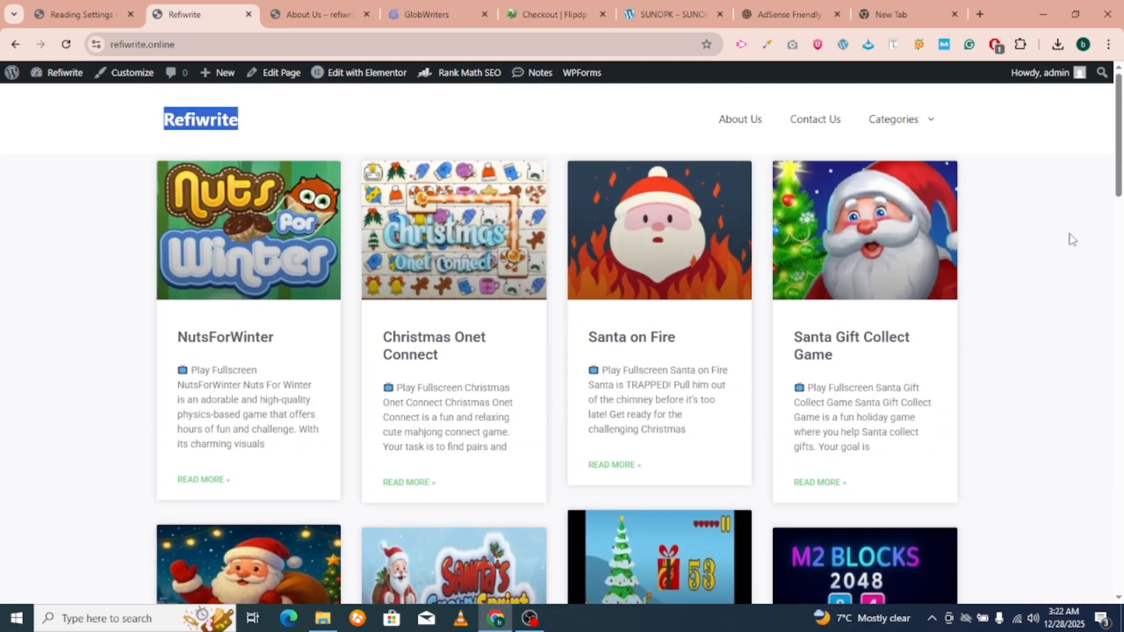
click(73, 14)
scroll(114, 294, up, 2)
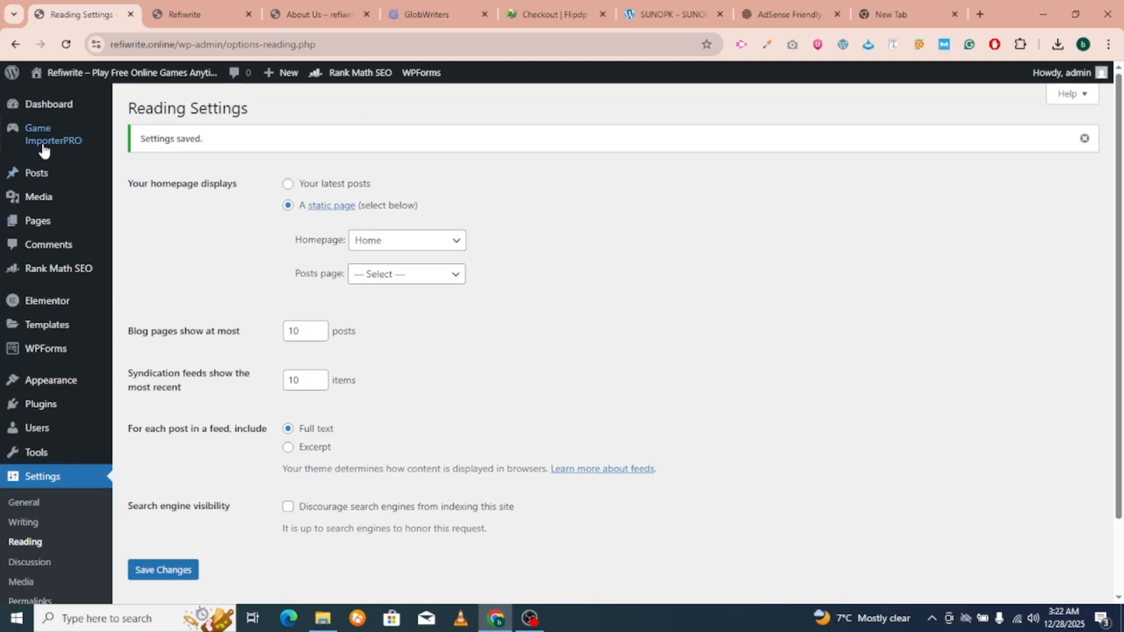
click(179, 107)
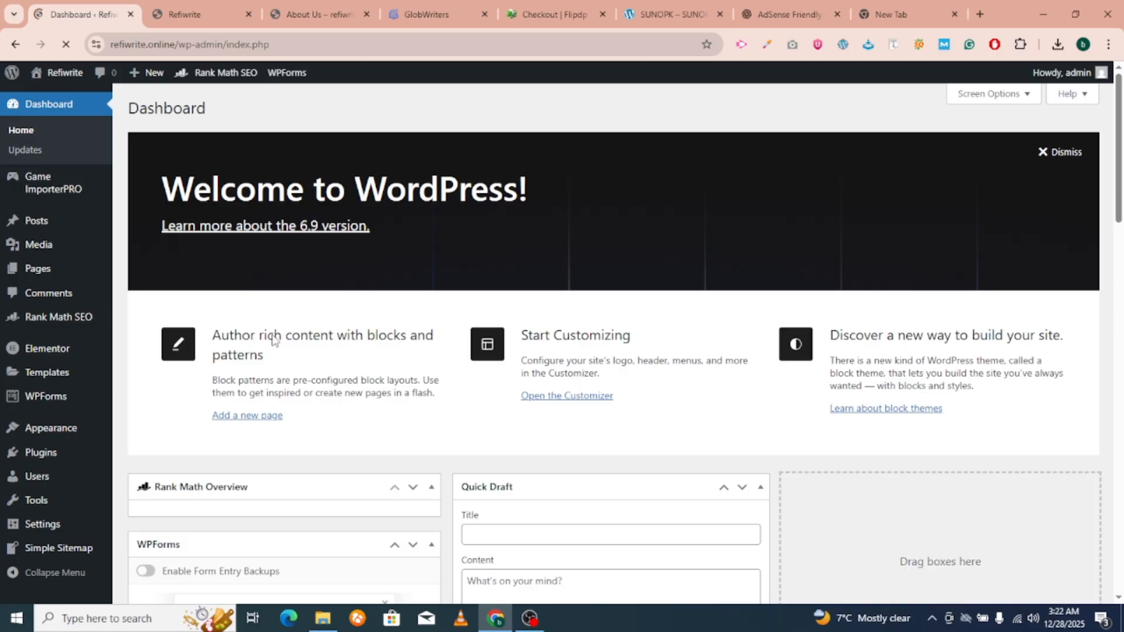
scroll(260, 347, down, 4)
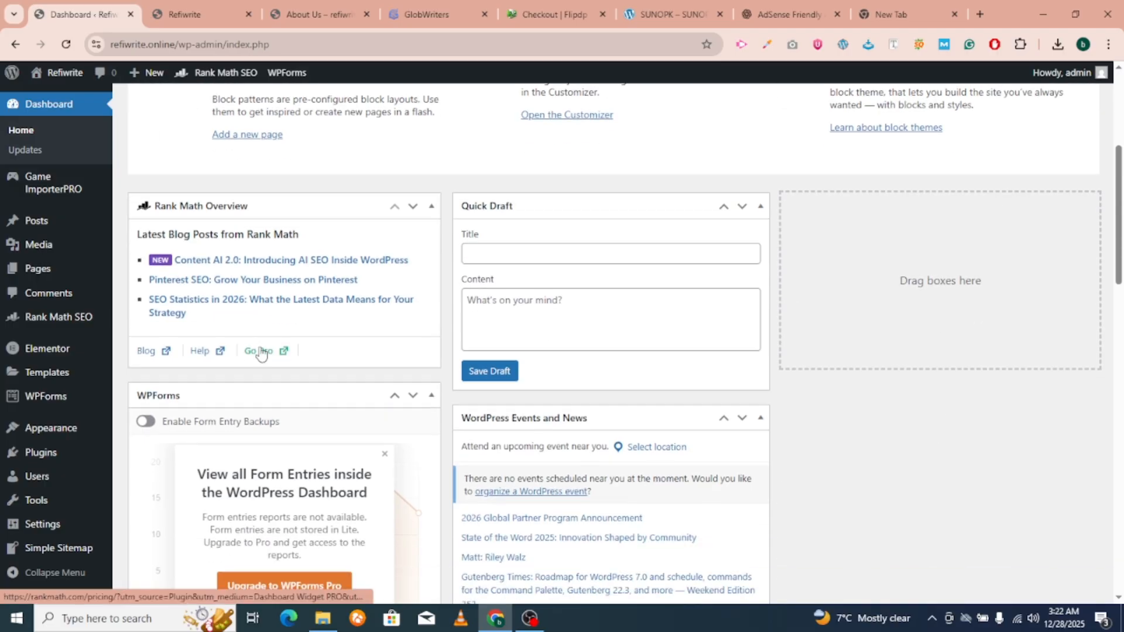
scroll(252, 351, up, 3)
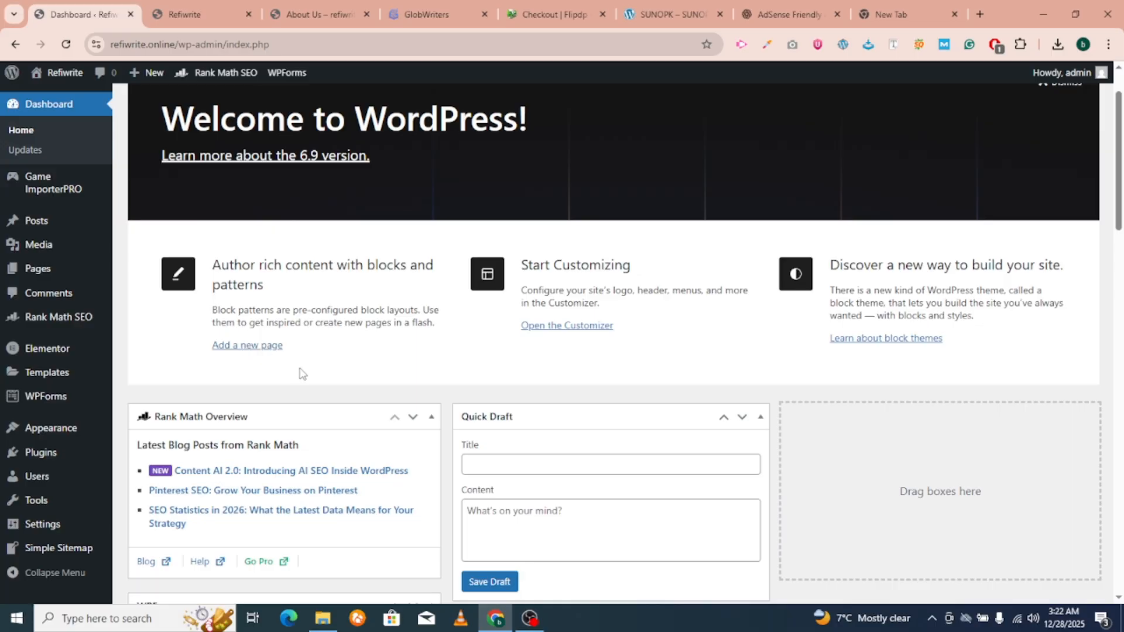
click(530, 618)
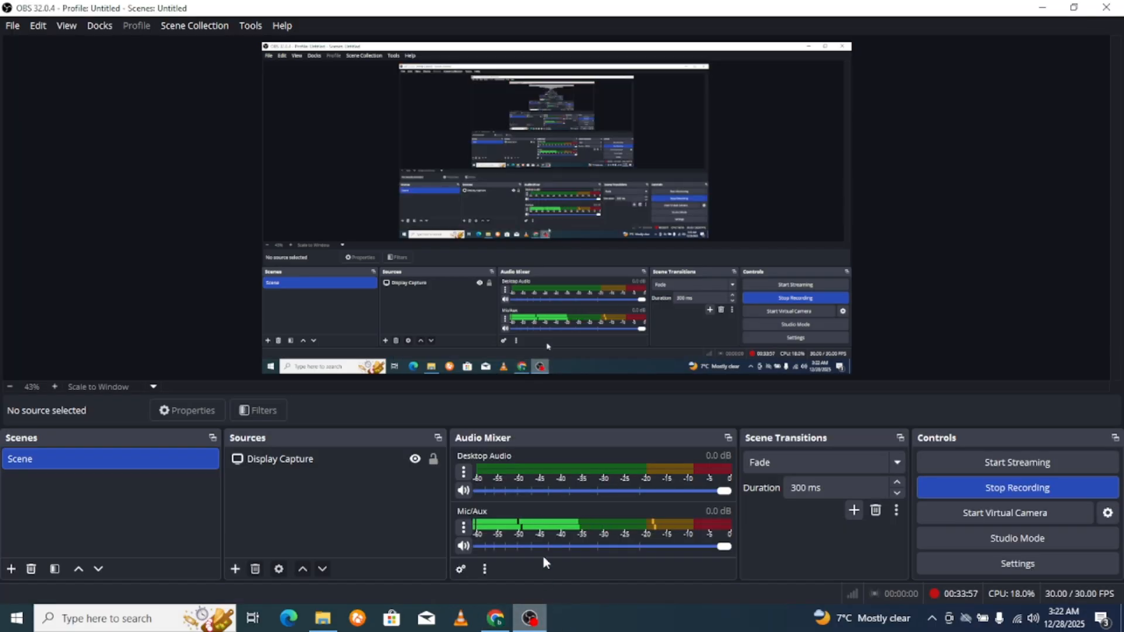